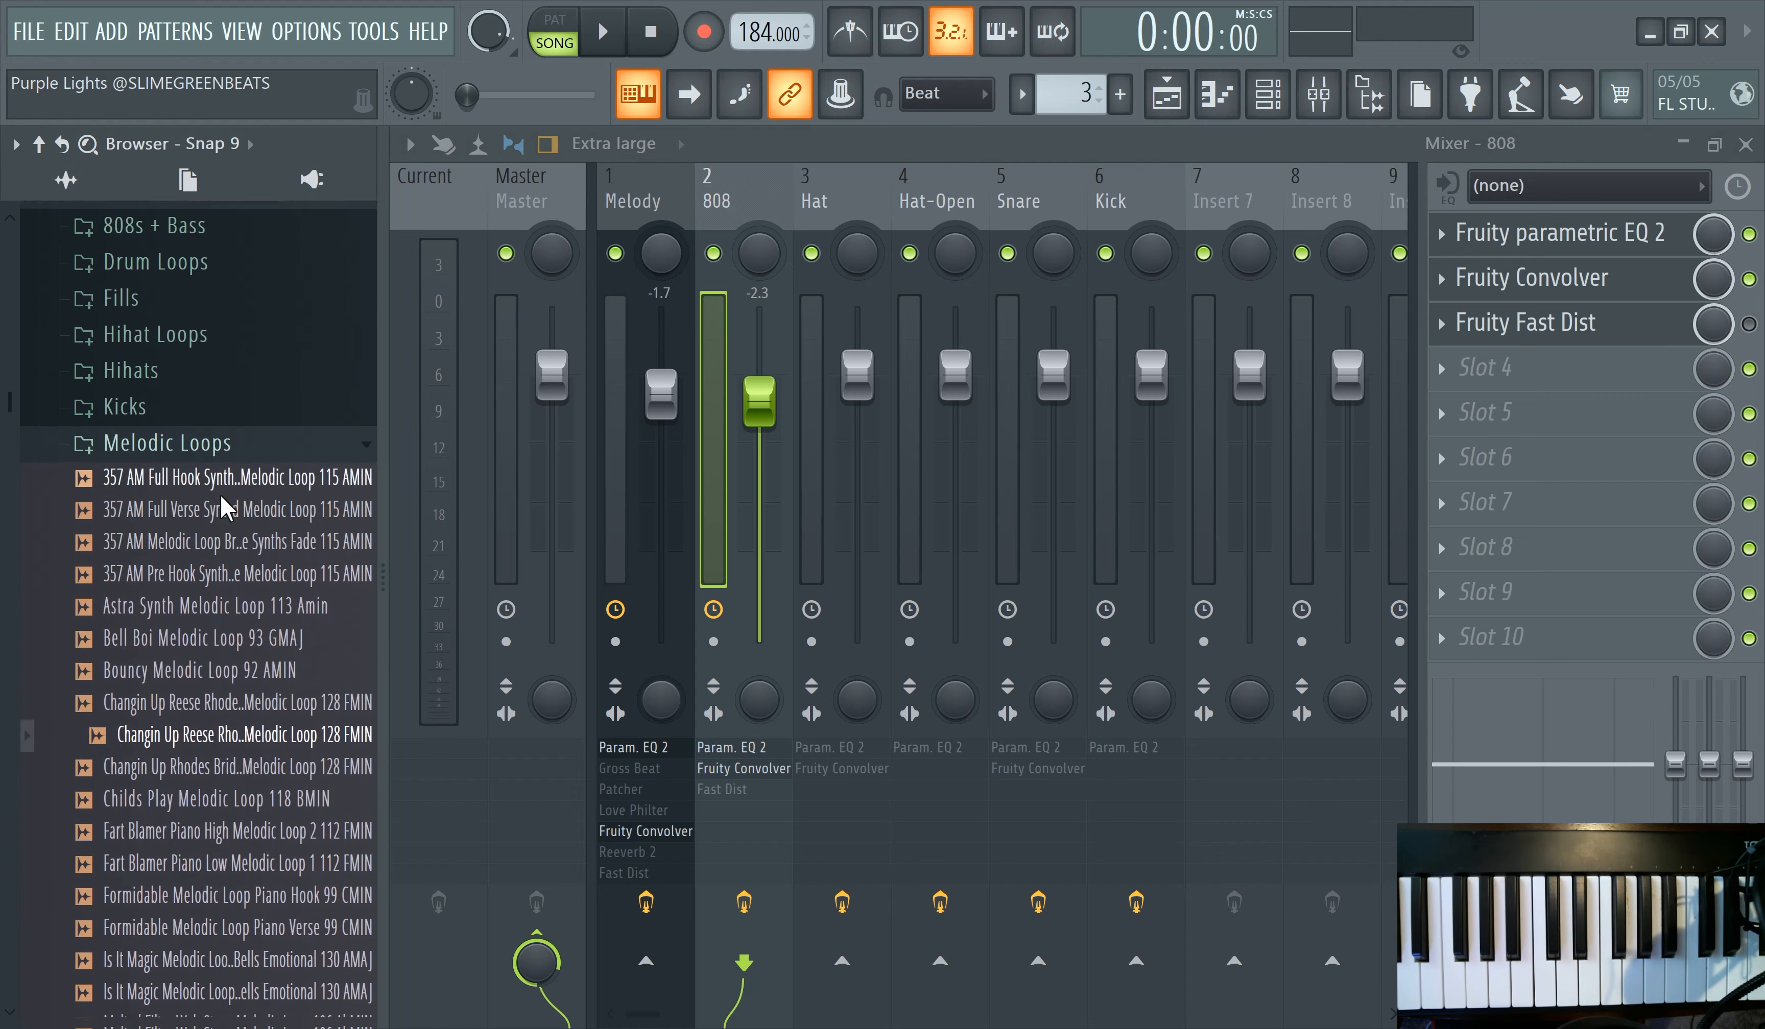
# - Collapse the Melodic Loops folder, open the Kicks folder and audition the Perc Layered Kick sample
pyautogui.scroll(2, 268, 460)
pyautogui.scroll(3, 262, 449)
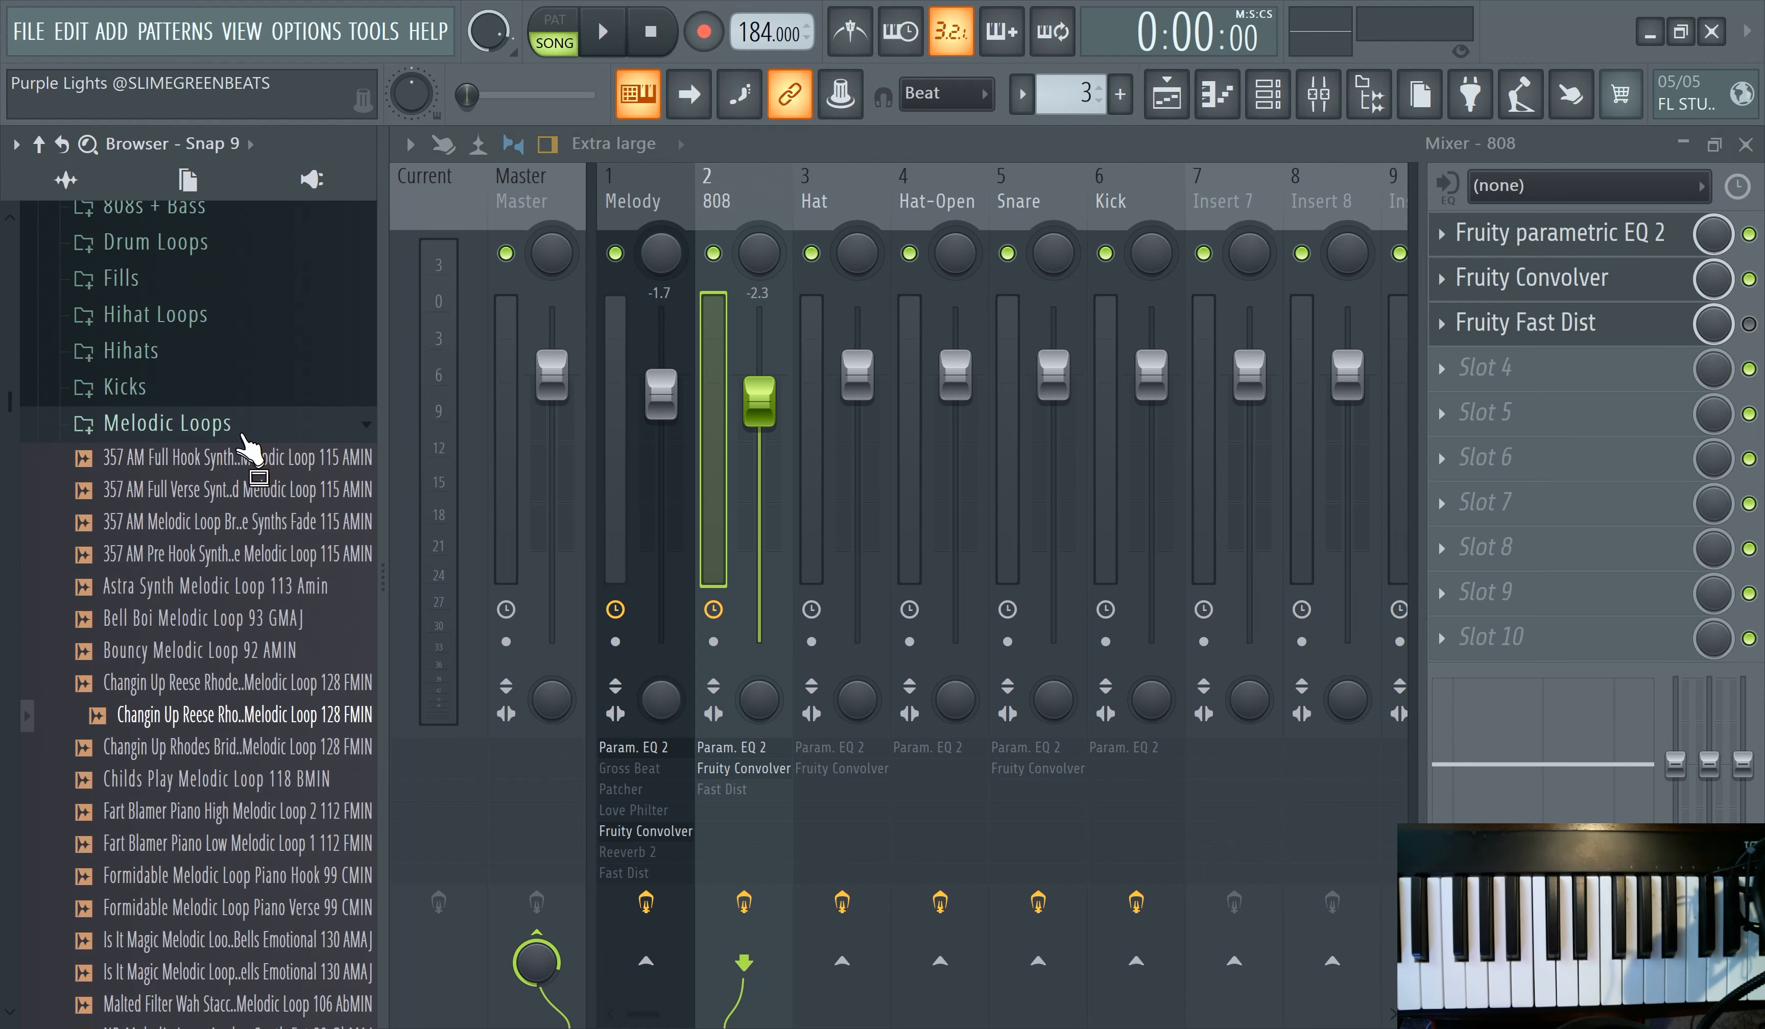
pyautogui.click(242, 428)
pyautogui.scroll(-3, 240, 509)
pyautogui.scroll(6, 233, 500)
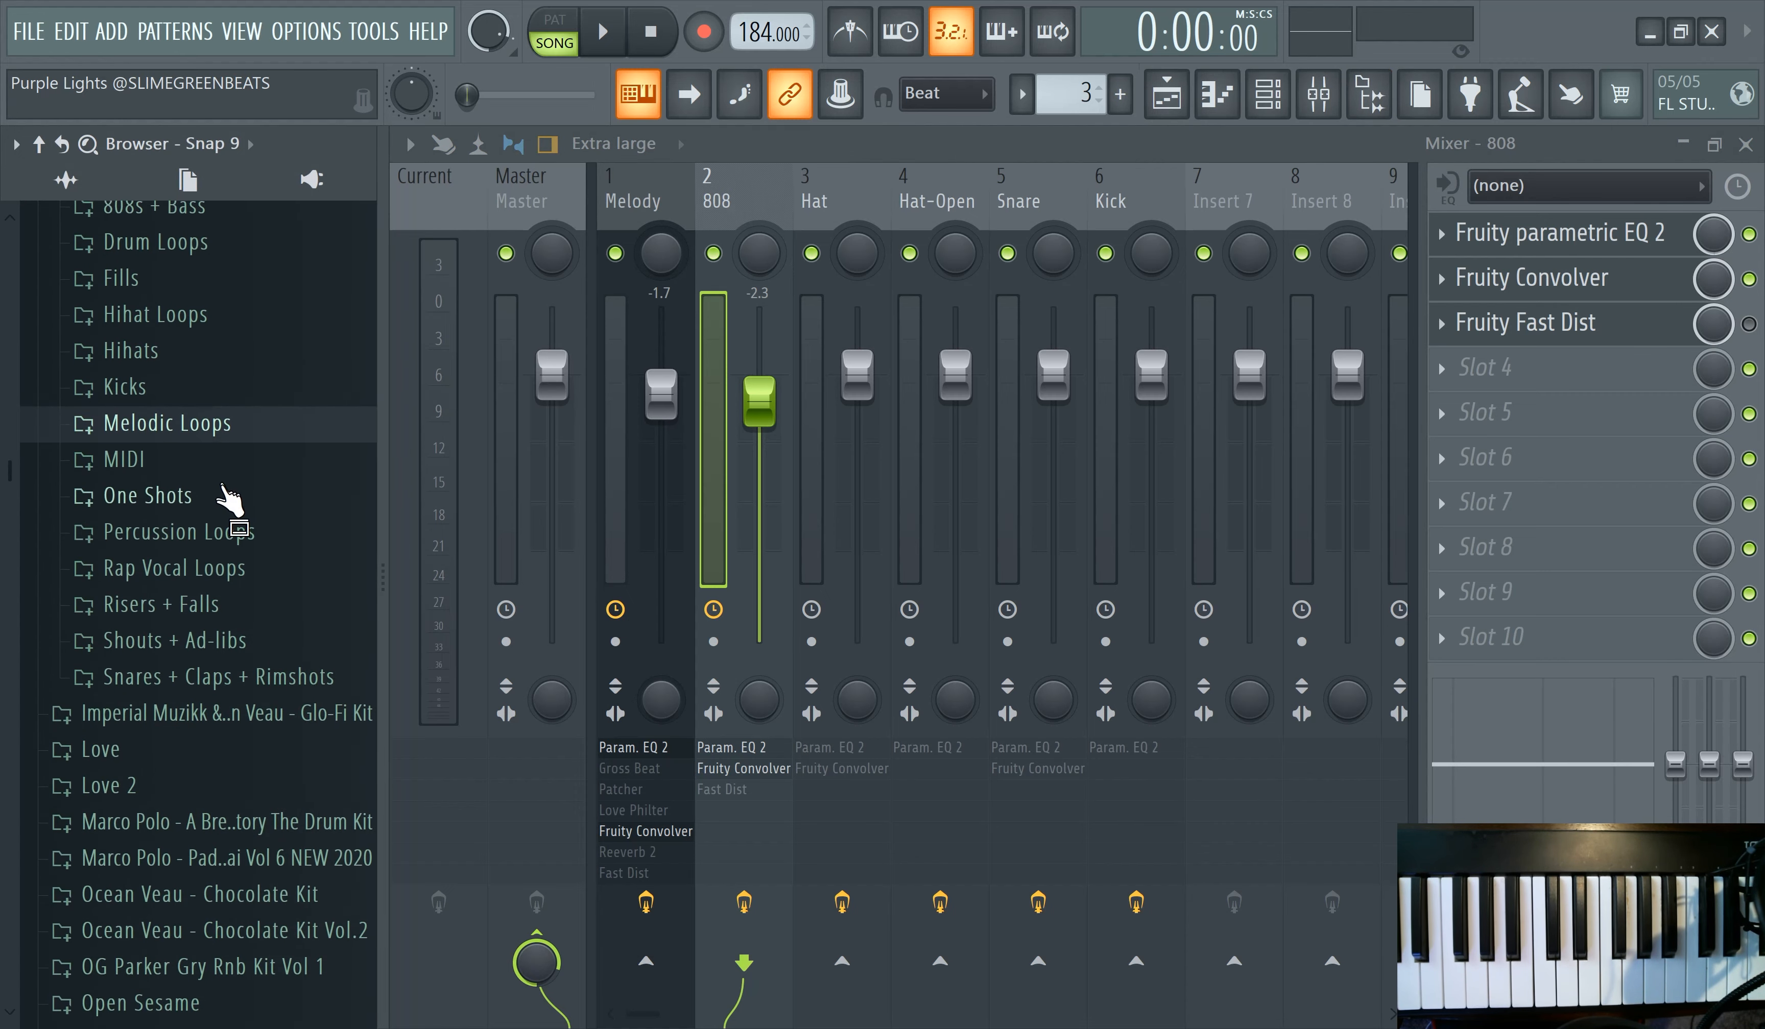
pyautogui.click(177, 582)
pyautogui.click(224, 637)
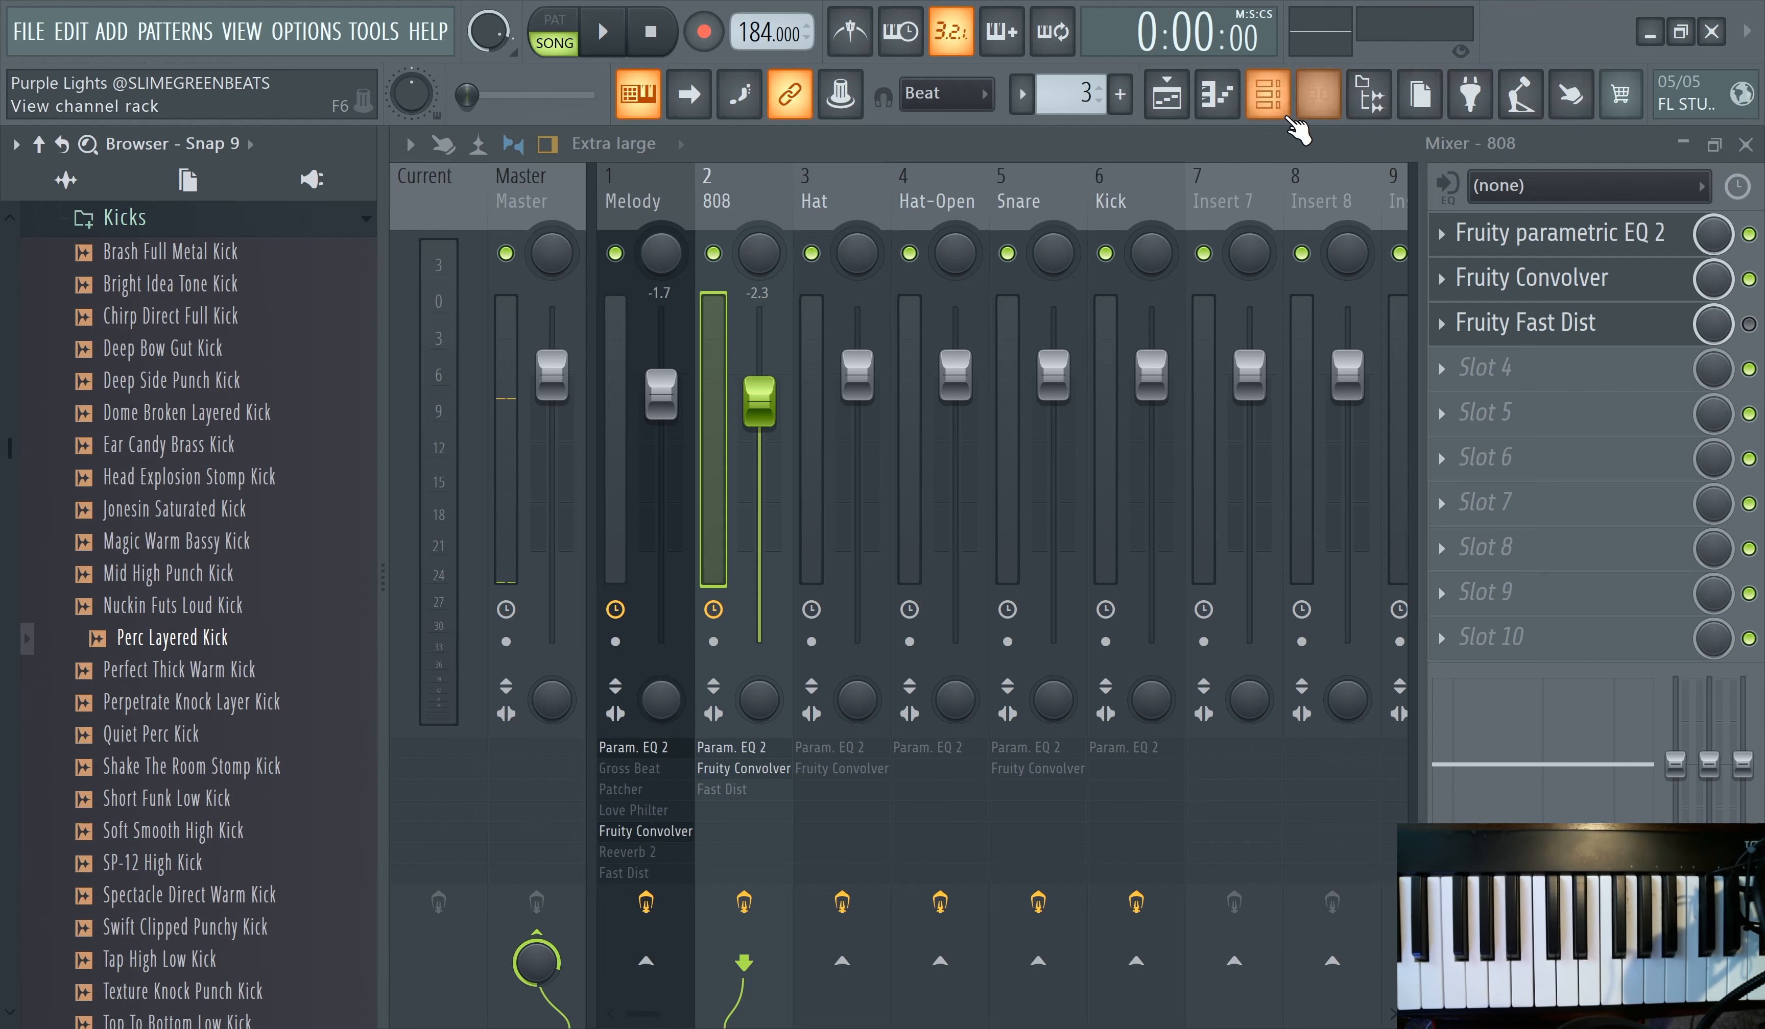
# - Play the arrangement from the playlist while auditioning the Splat Simple Timing and Splat Slow Motion loops from the Hihat Loops folder
pyautogui.click(1267, 92)
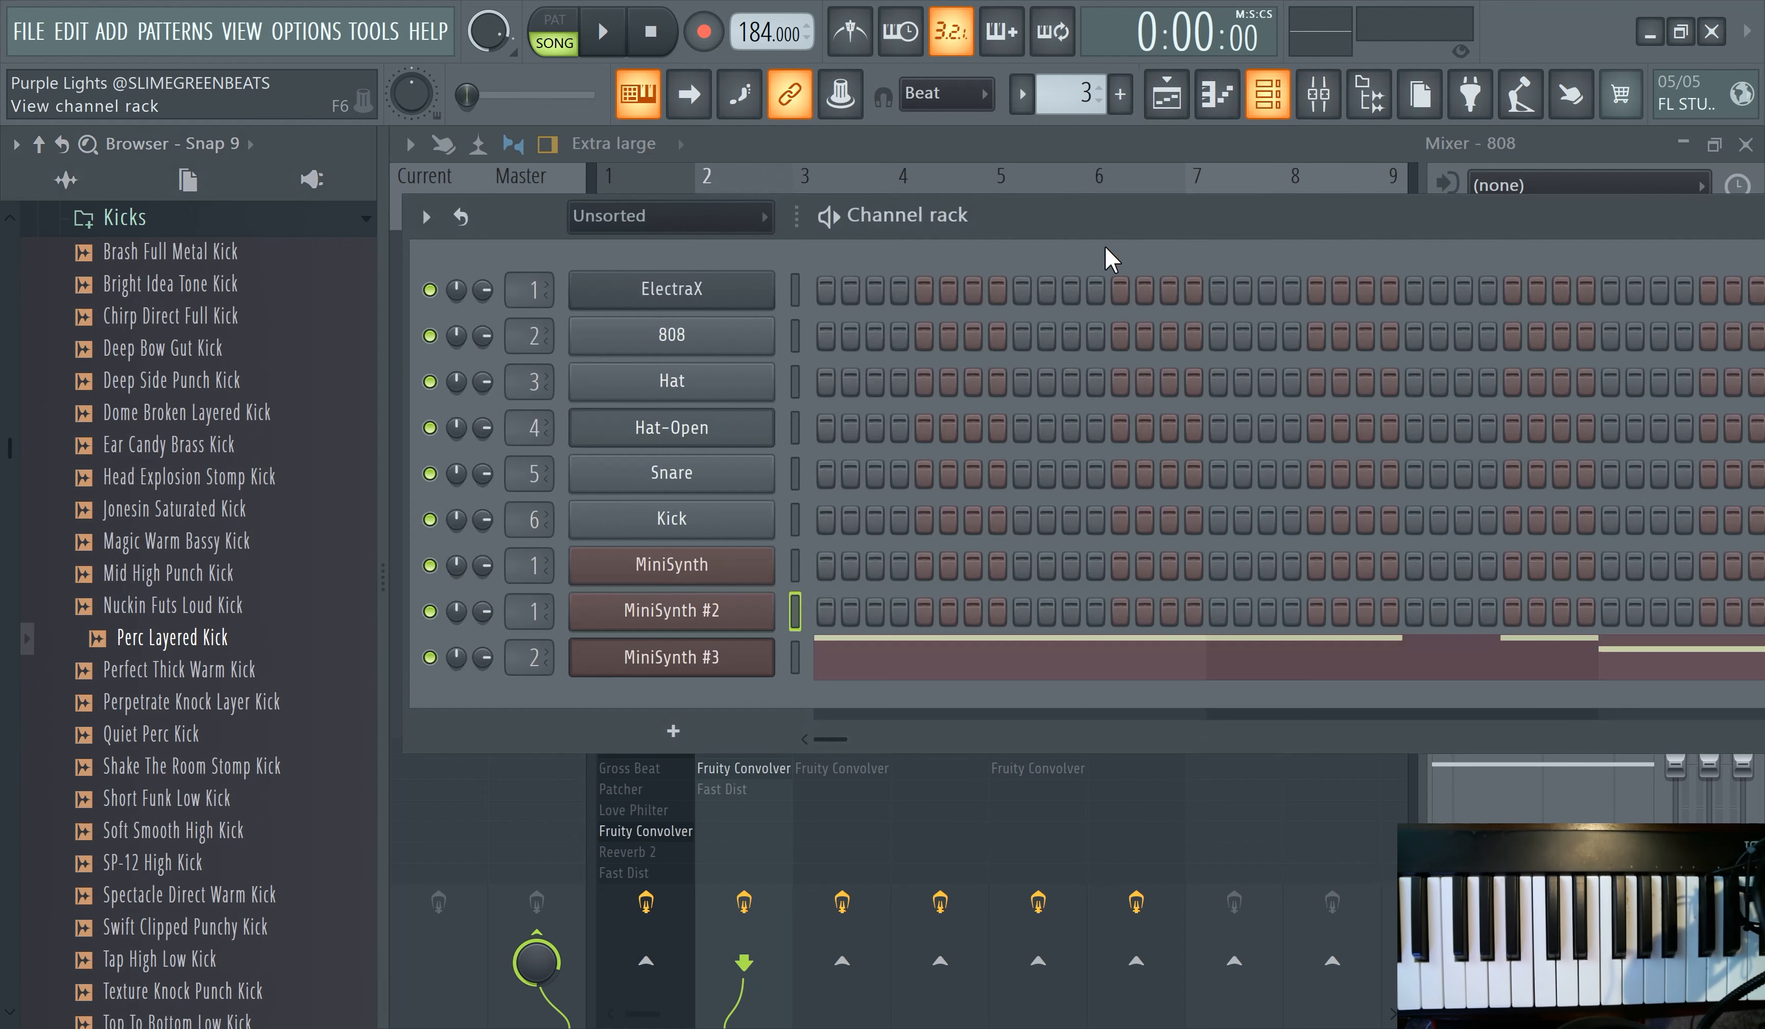
pyautogui.click(1167, 93)
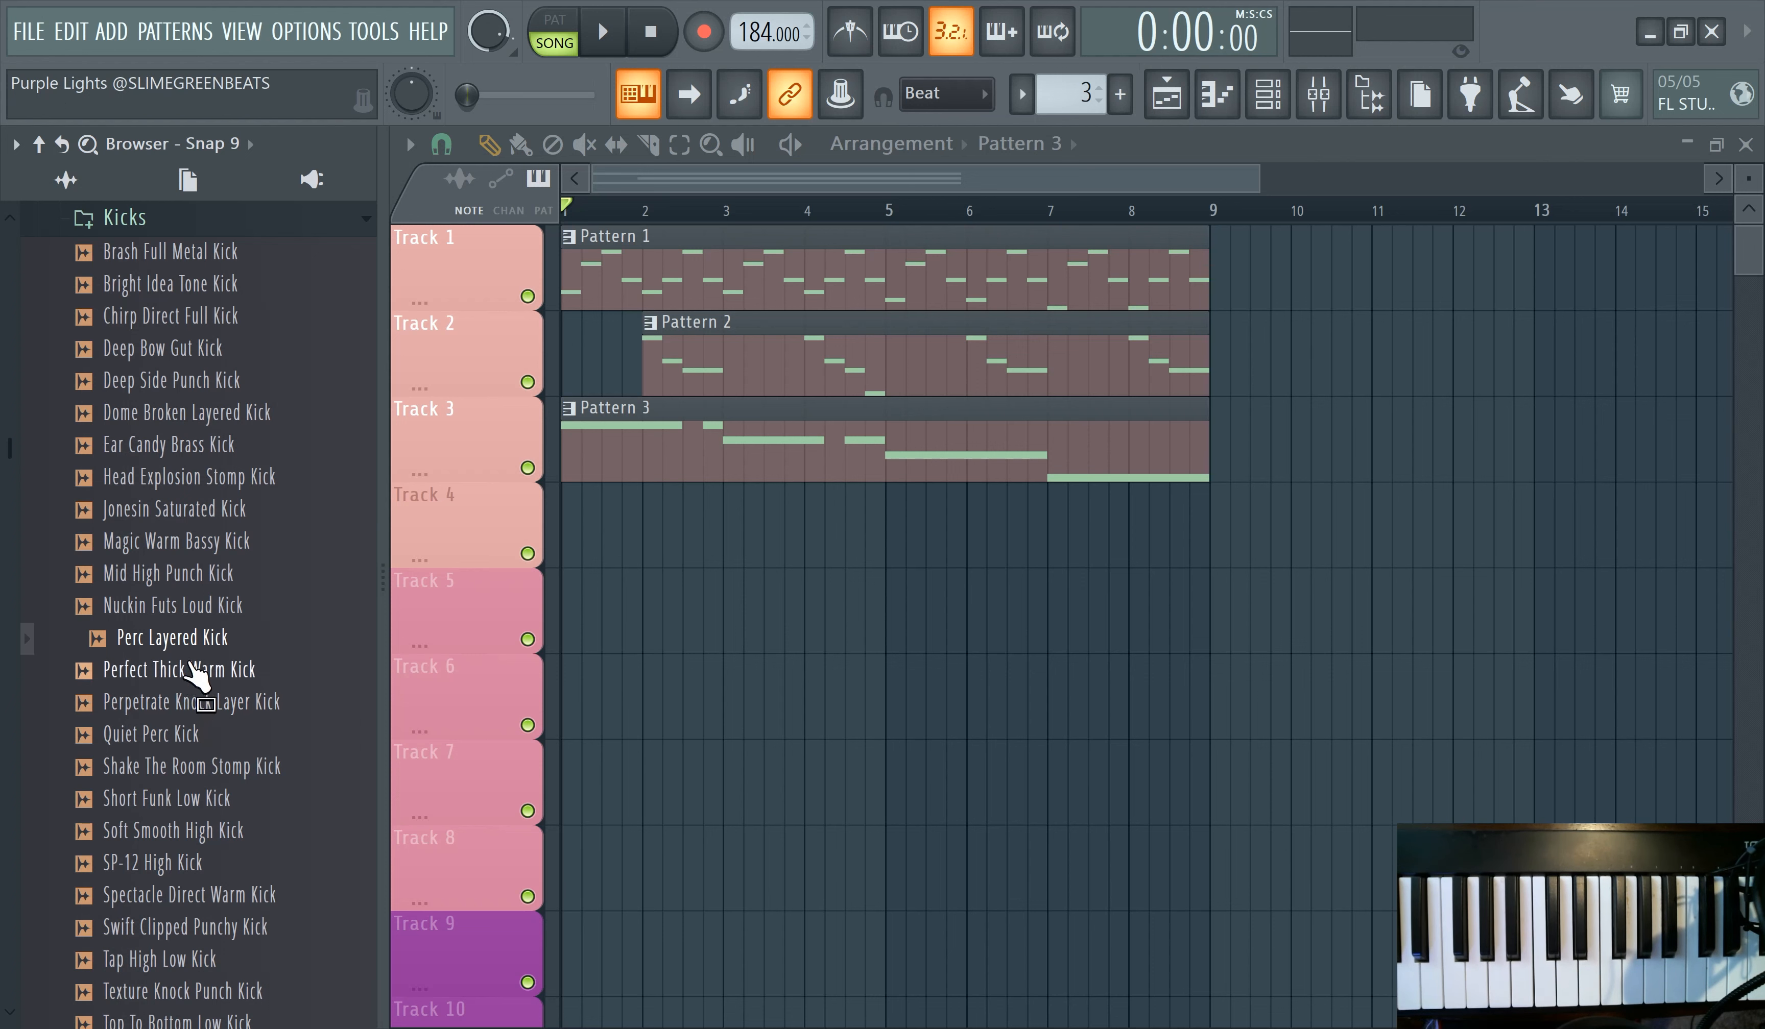
pyautogui.scroll(5, 225, 639)
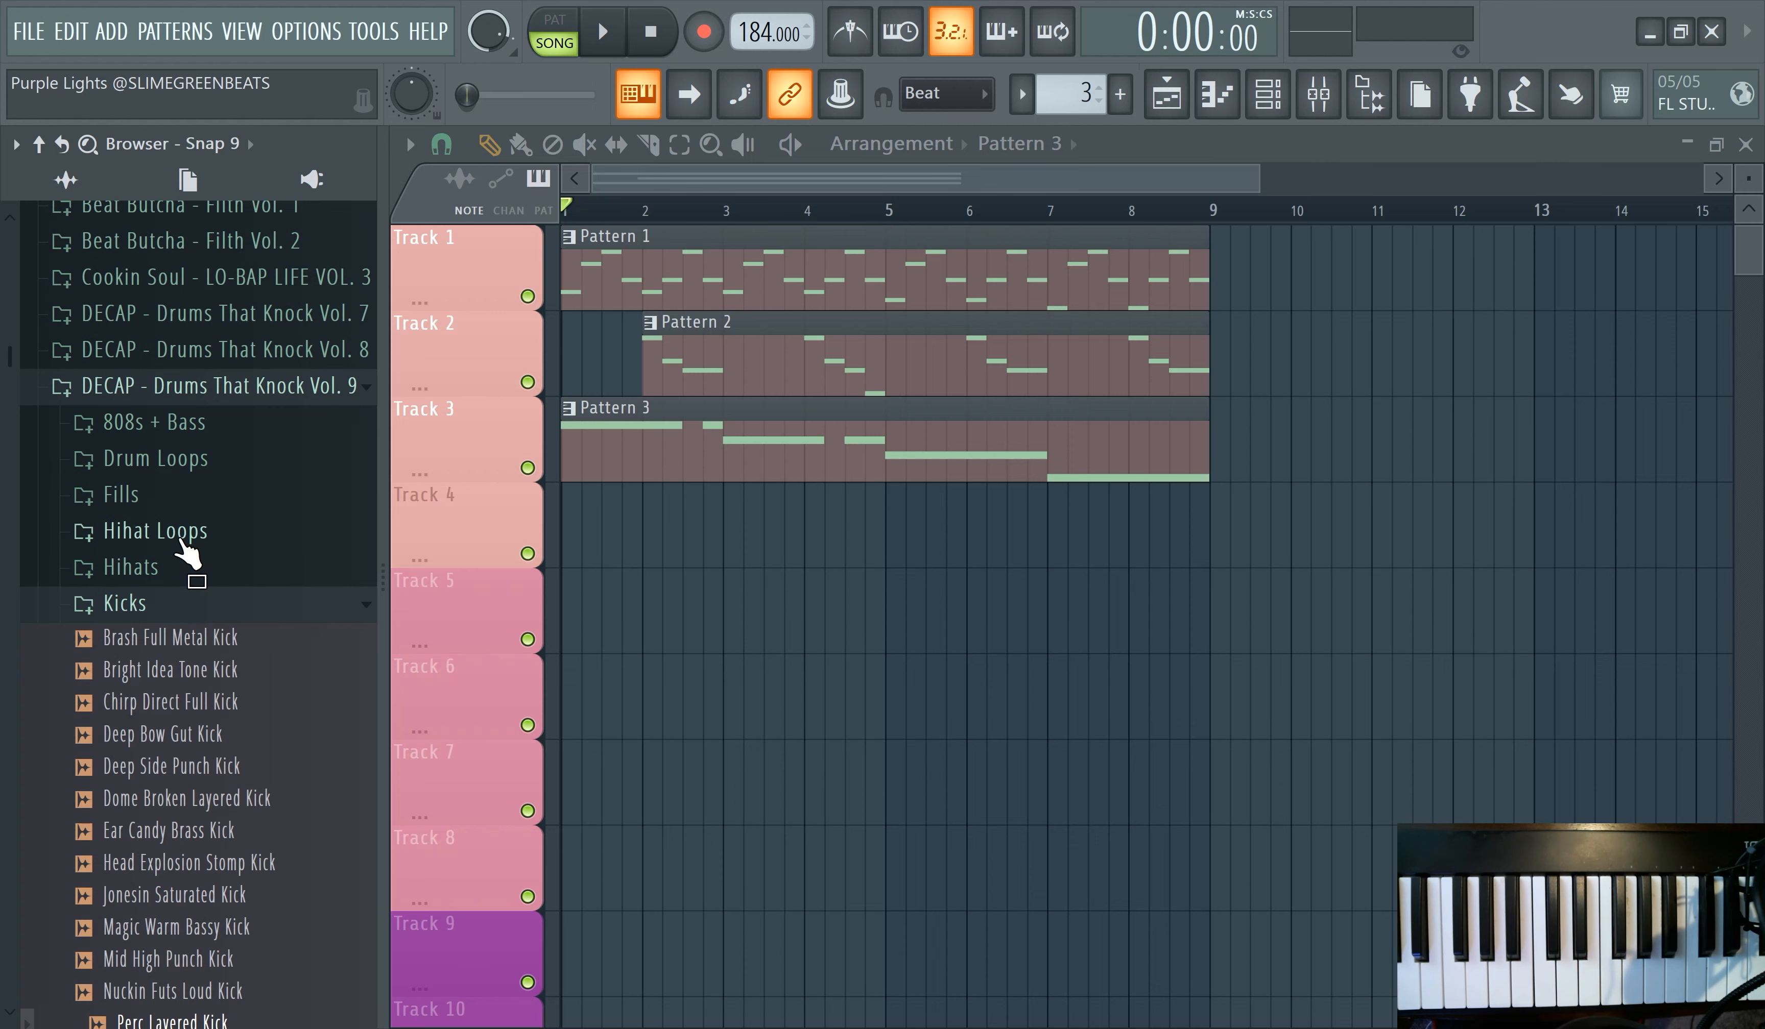
pyautogui.click(625, 54)
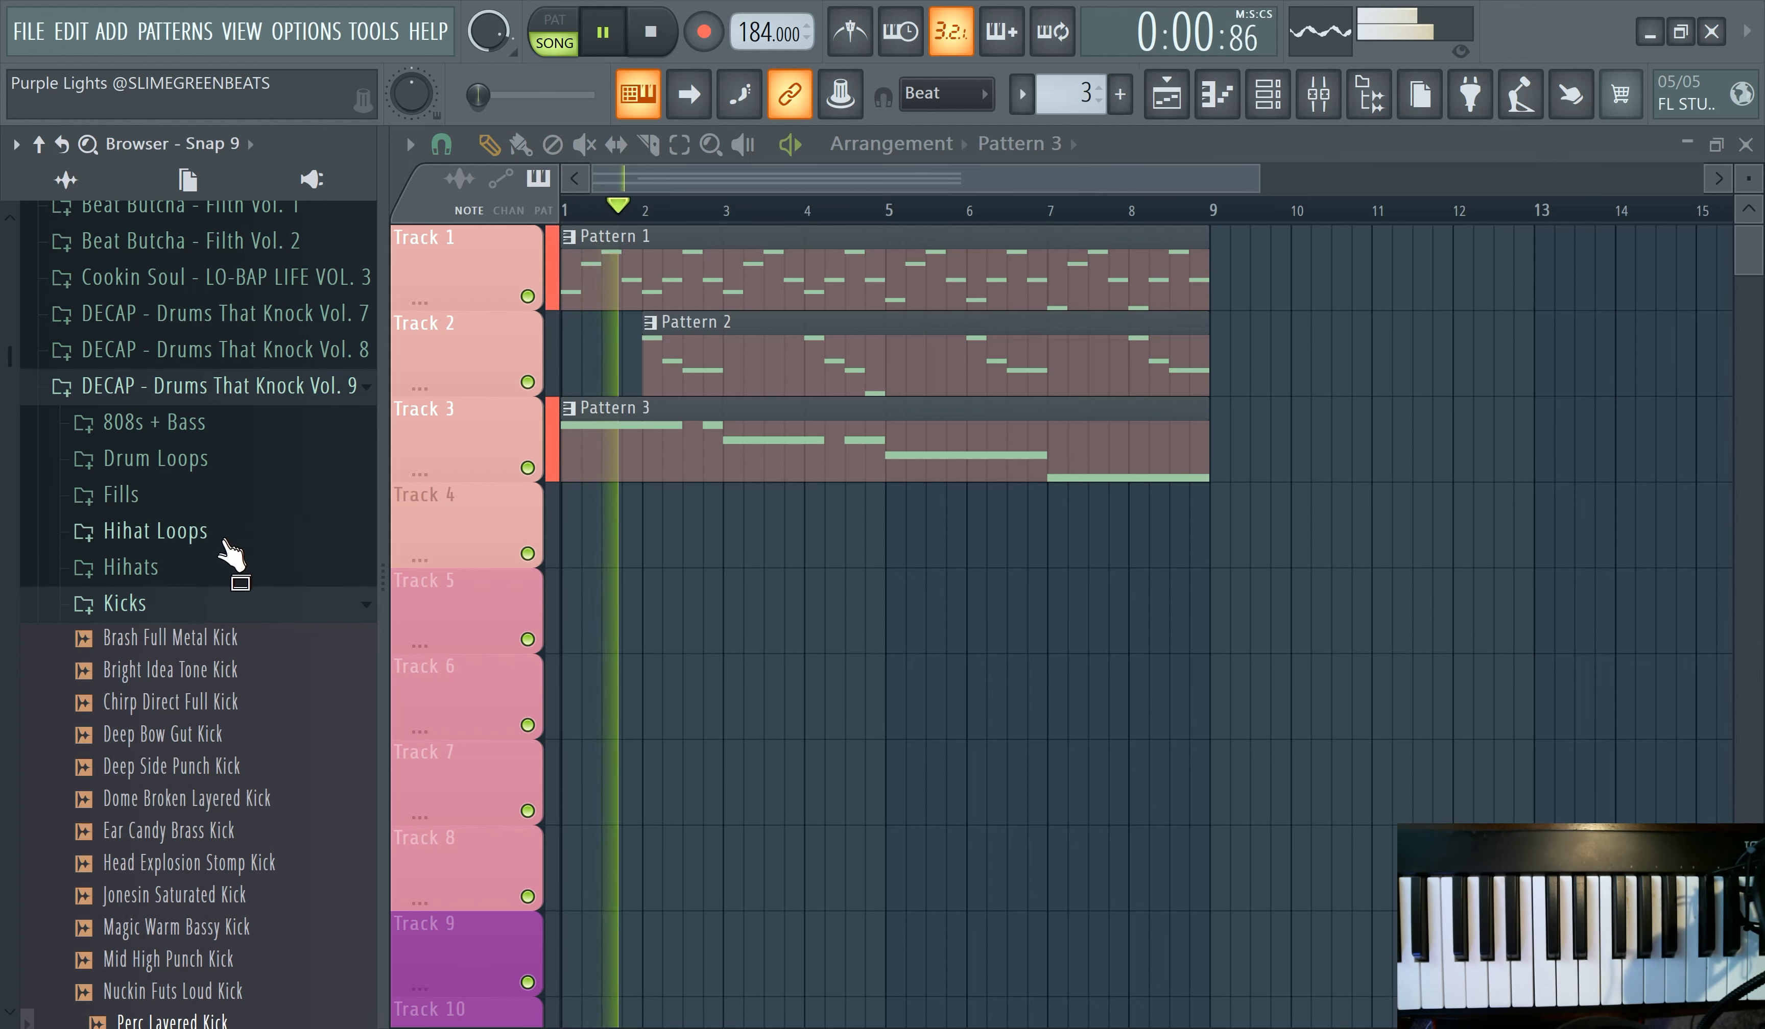
pyautogui.click(219, 535)
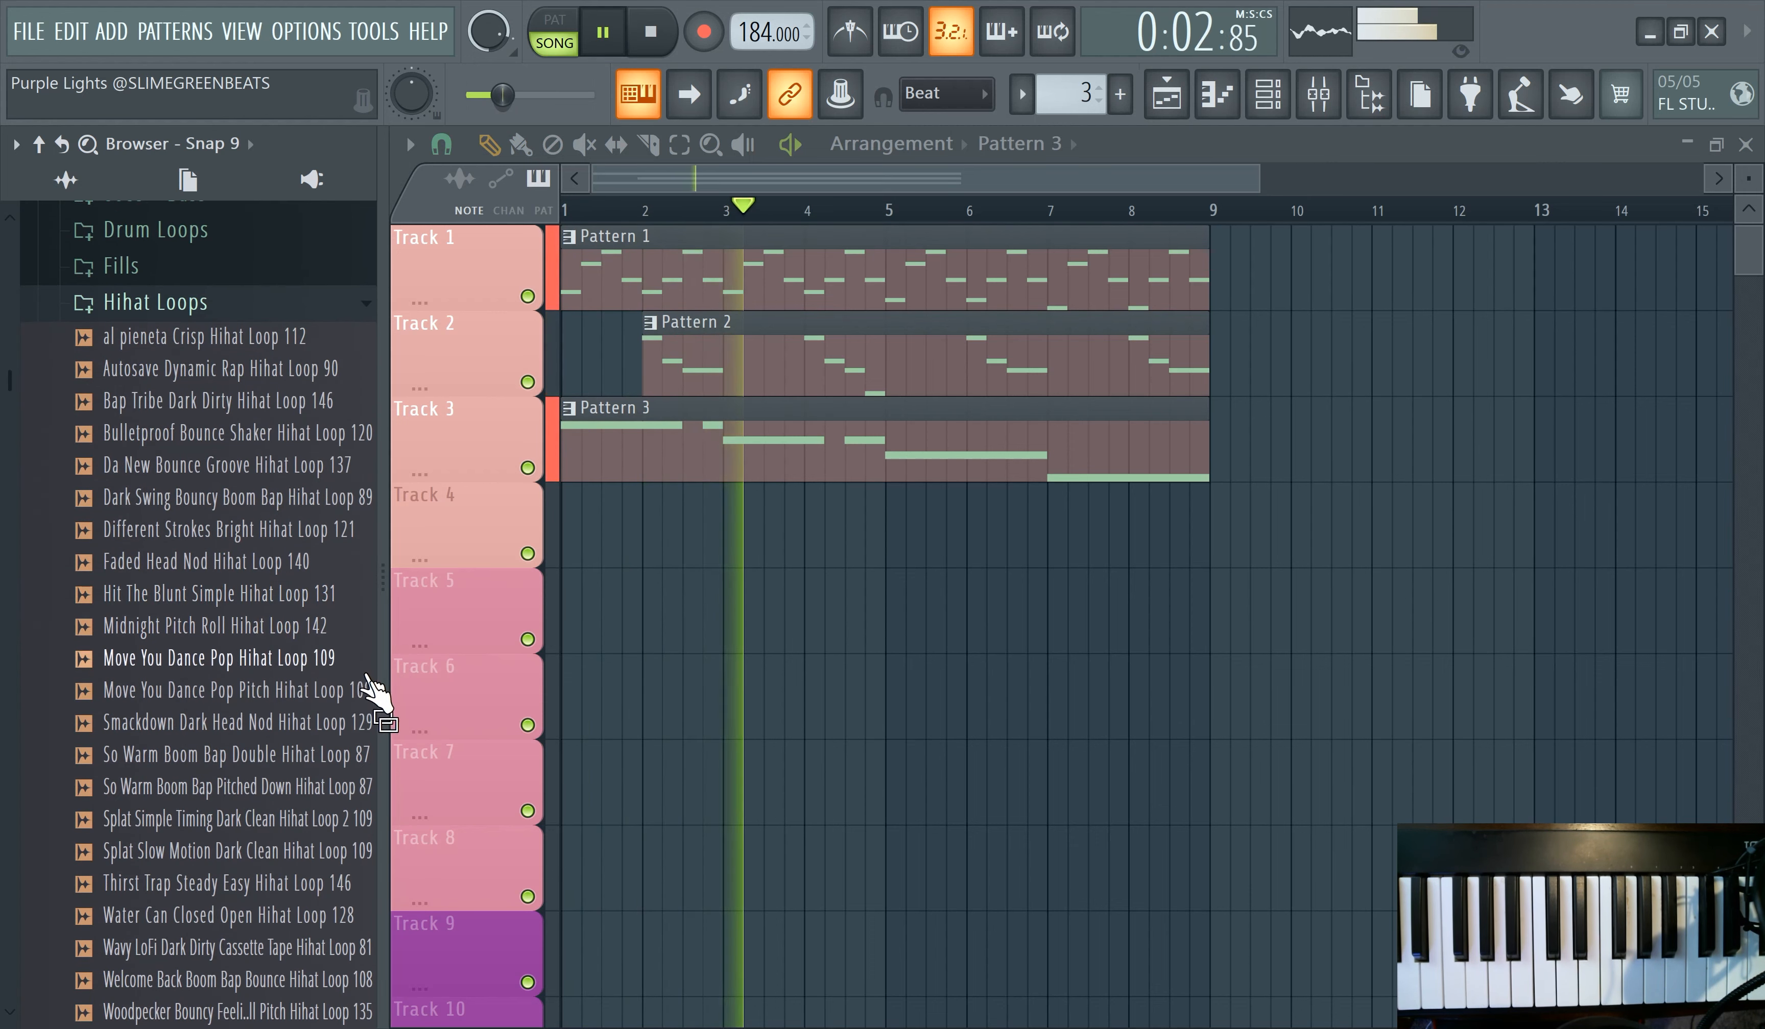
pyautogui.scroll(-3, 304, 622)
pyautogui.click(319, 632)
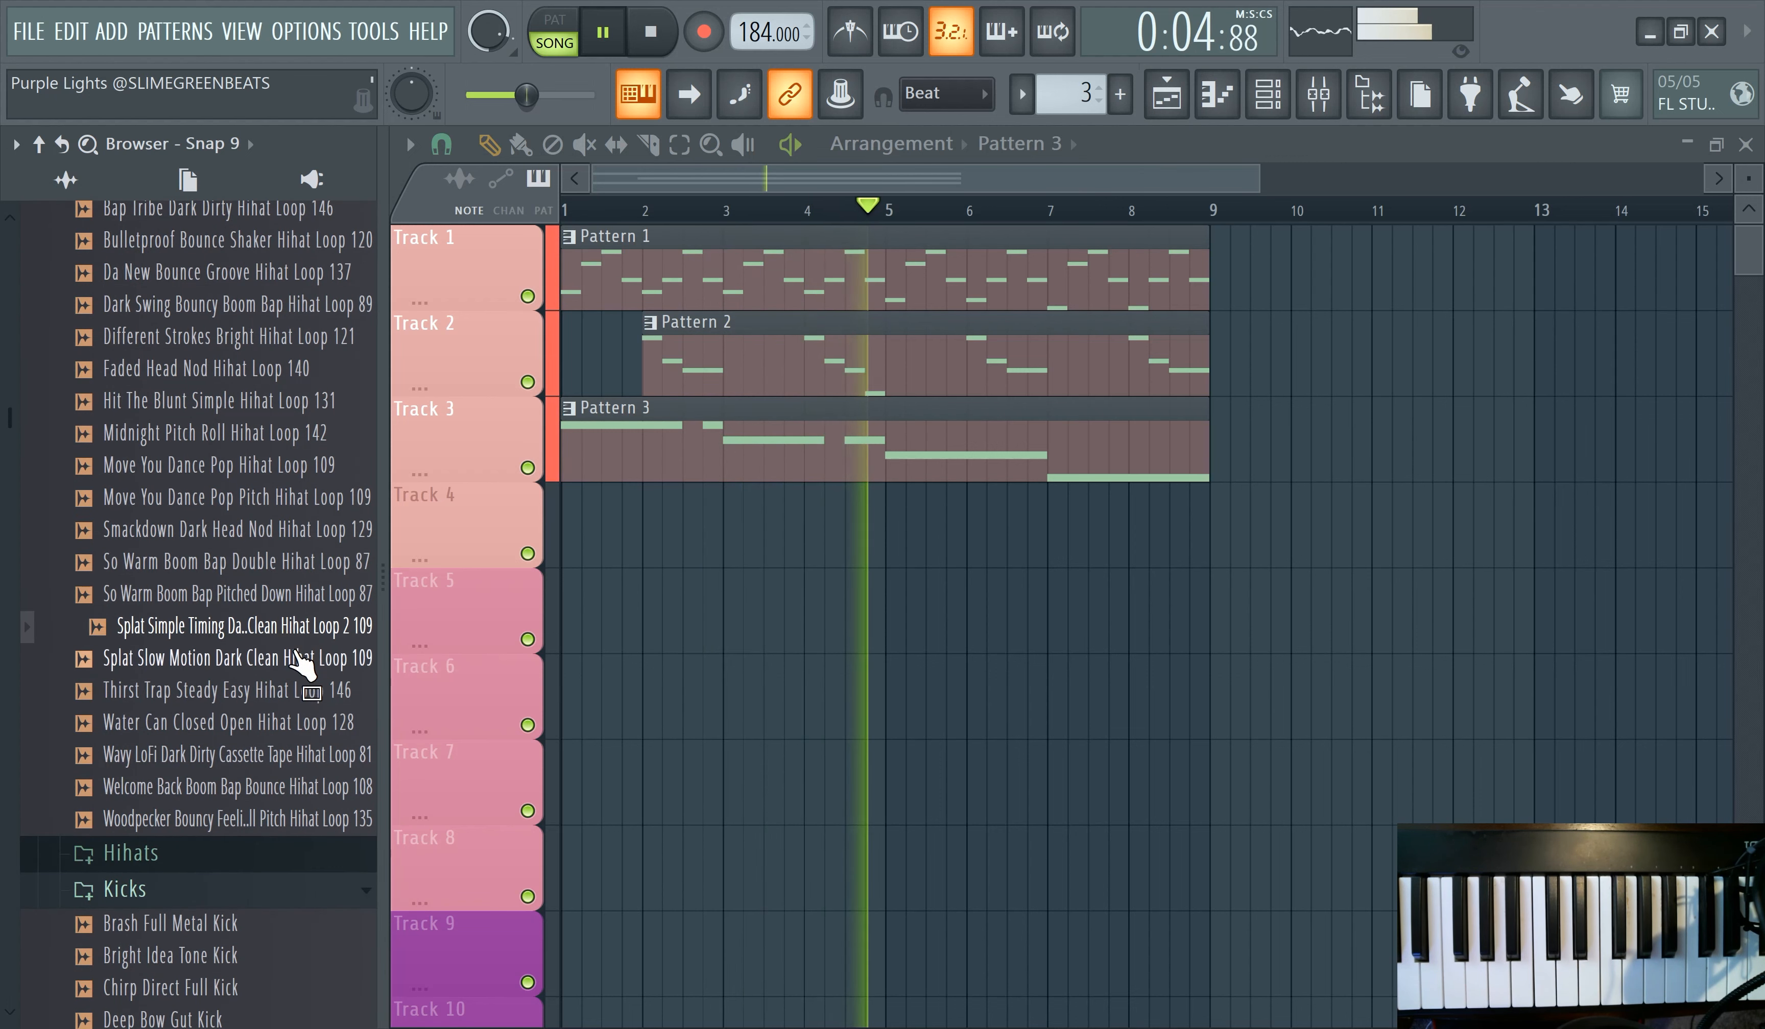
pyautogui.click(301, 661)
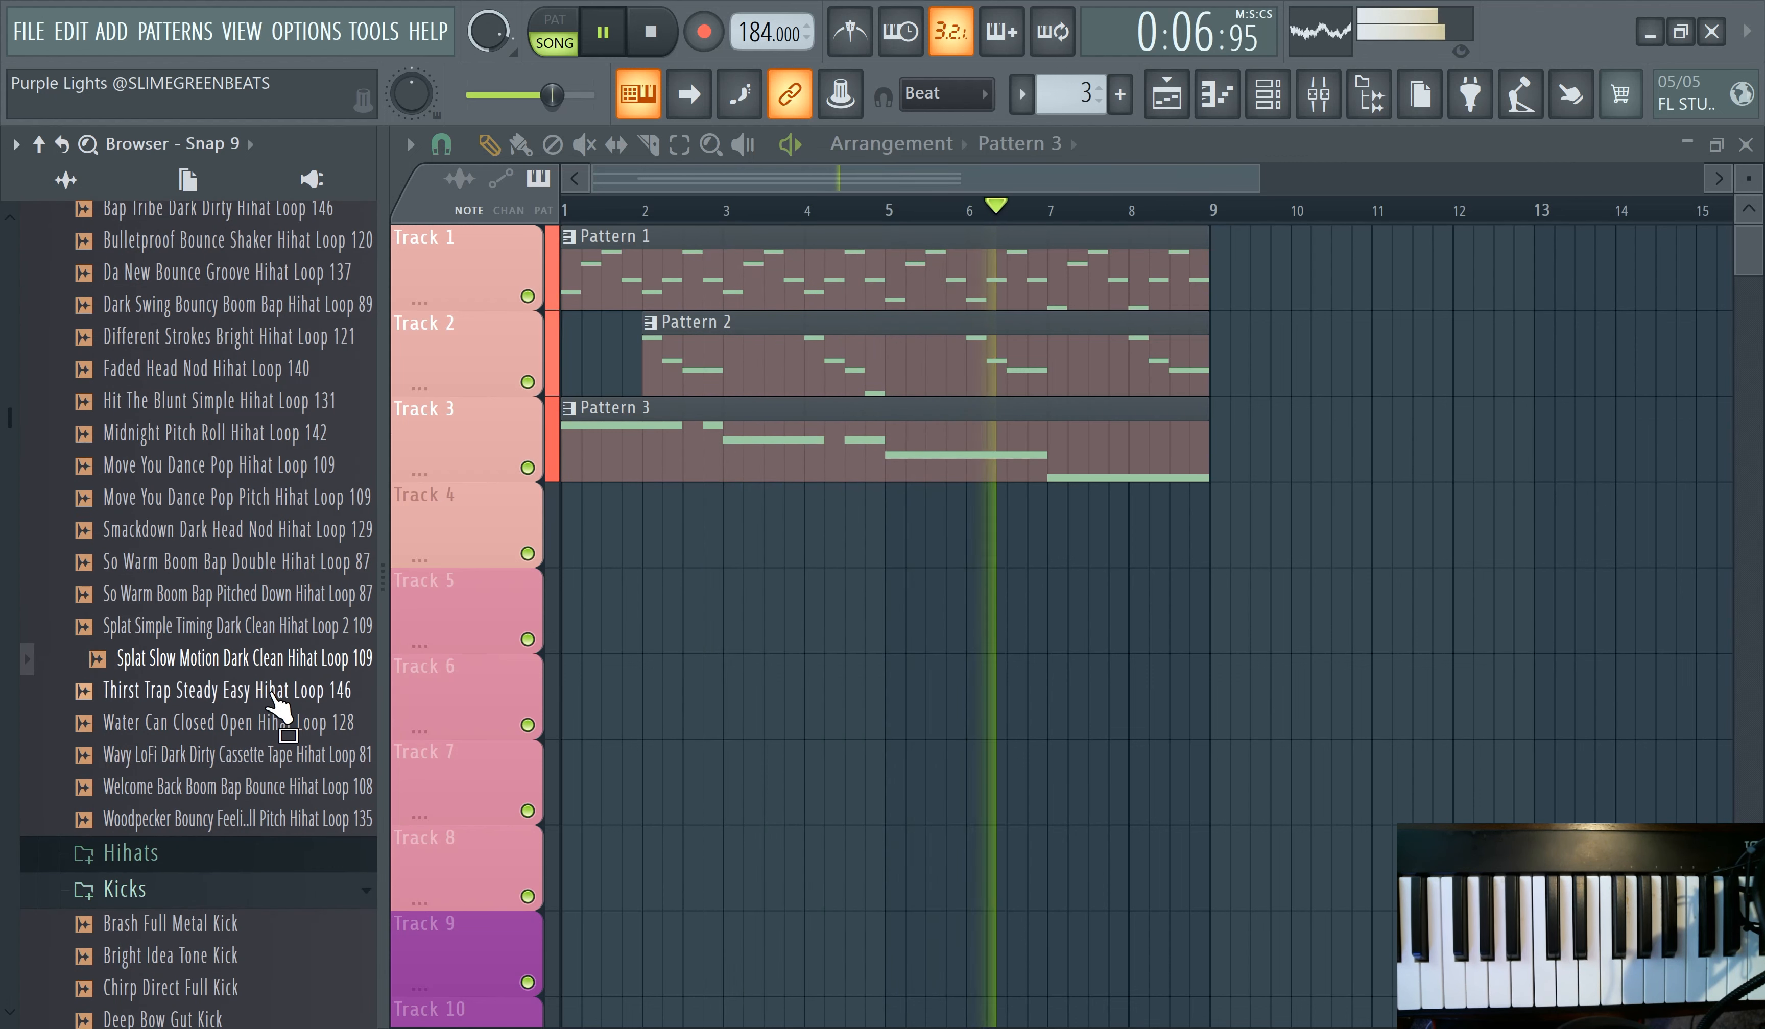
# - Place Splat Slow Motion Dark Clean Hihat Loop 109 at bar 1 of Track 4 and stretch it to four bars
pyautogui.moveTo(283, 695); pyautogui.dragTo(567, 512)
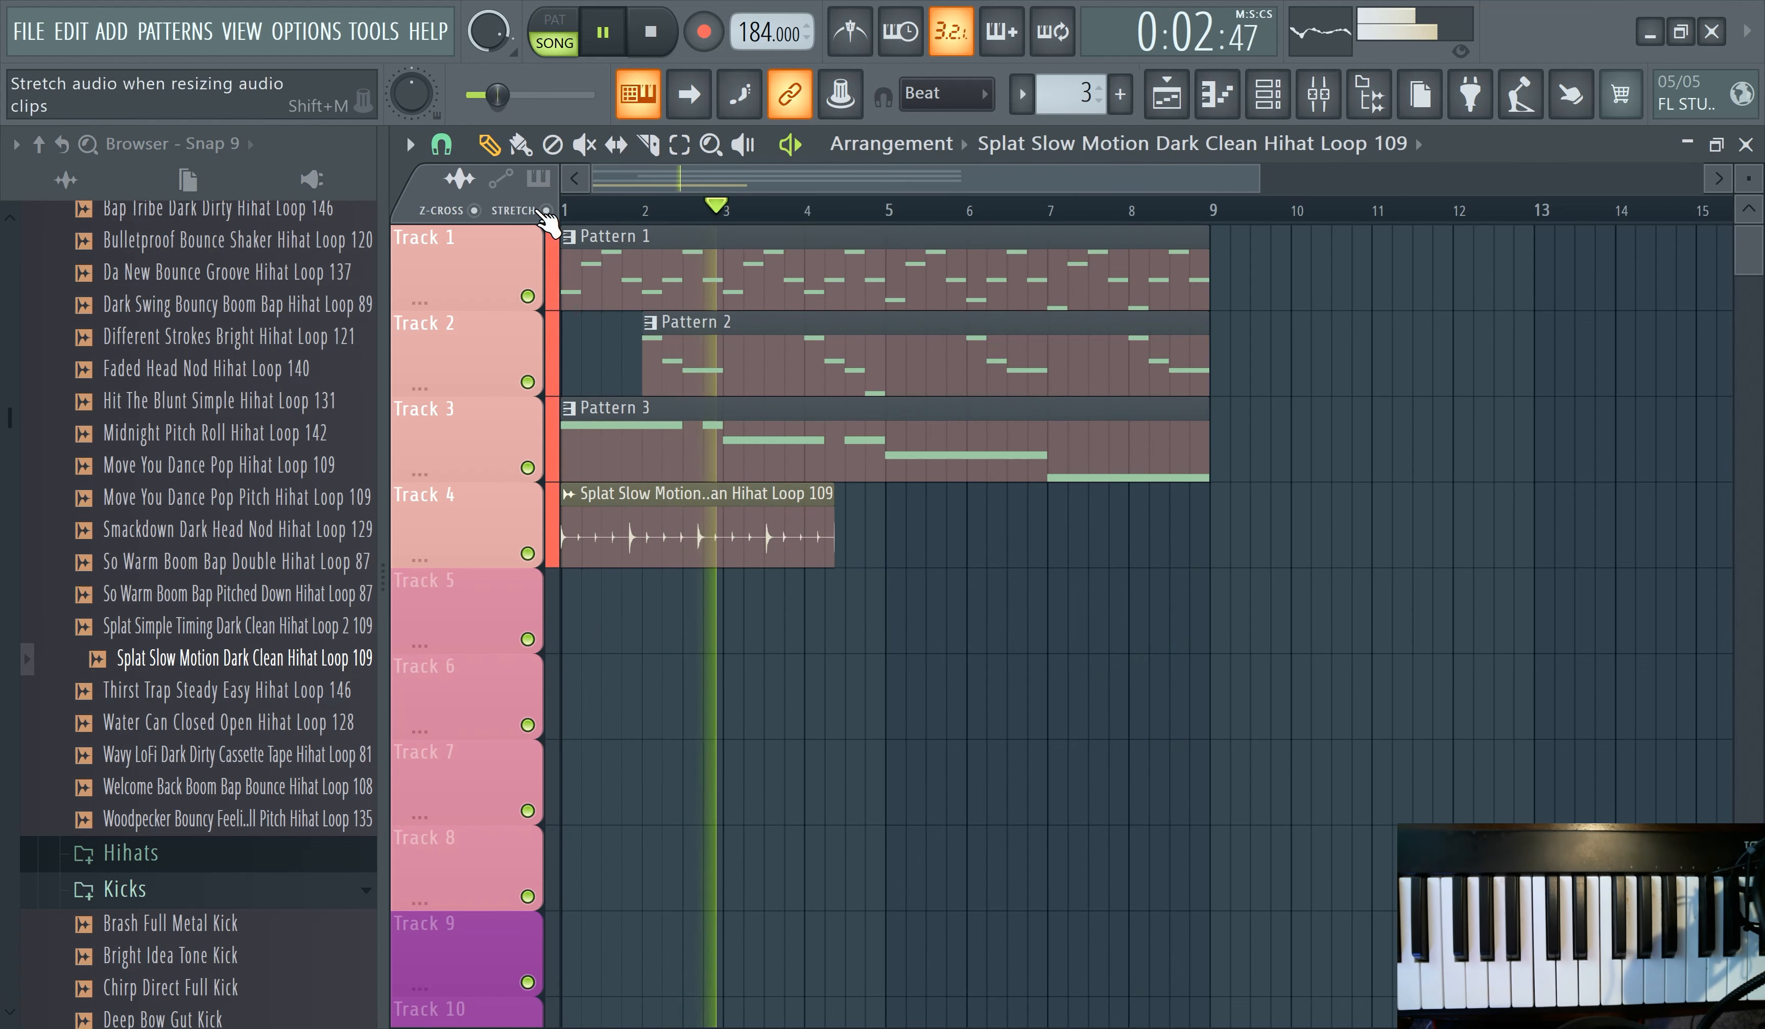
pyautogui.moveTo(833, 511); pyautogui.dragTo(895, 511)
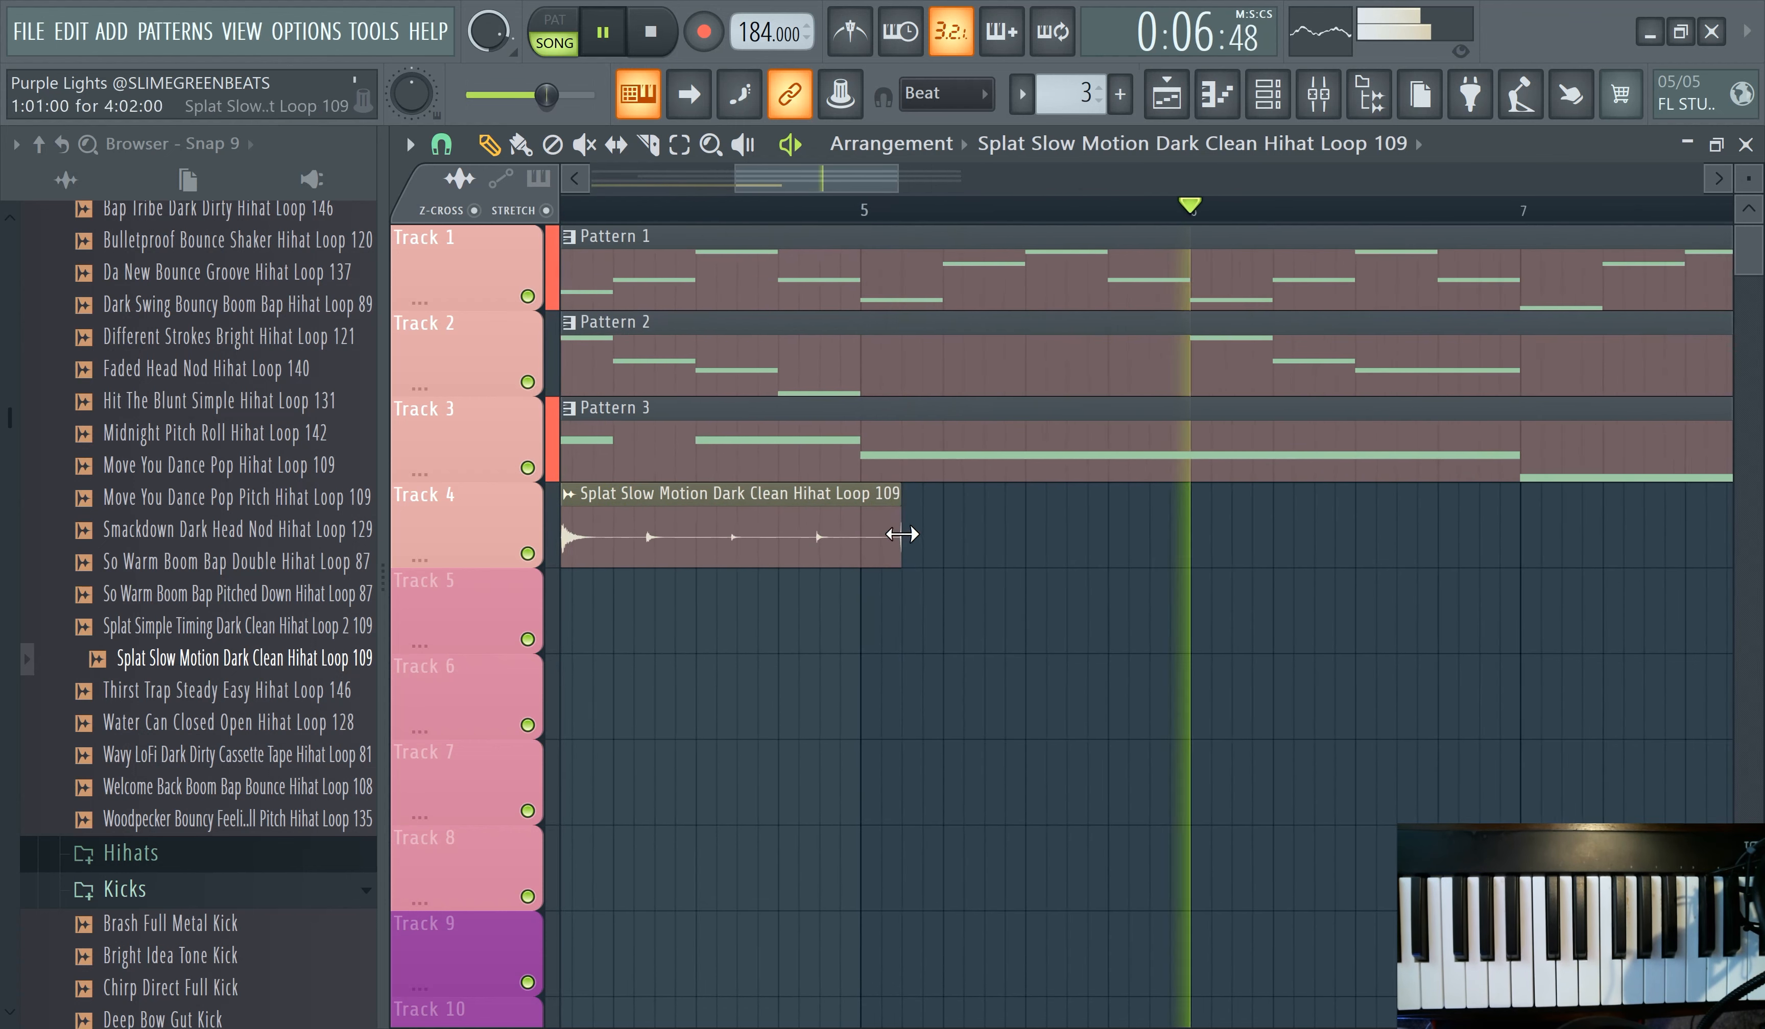
pyautogui.scroll(5, 901, 528)
pyautogui.moveTo(901, 528); pyautogui.dragTo(836, 528)
pyautogui.scroll(-6, 732, 378)
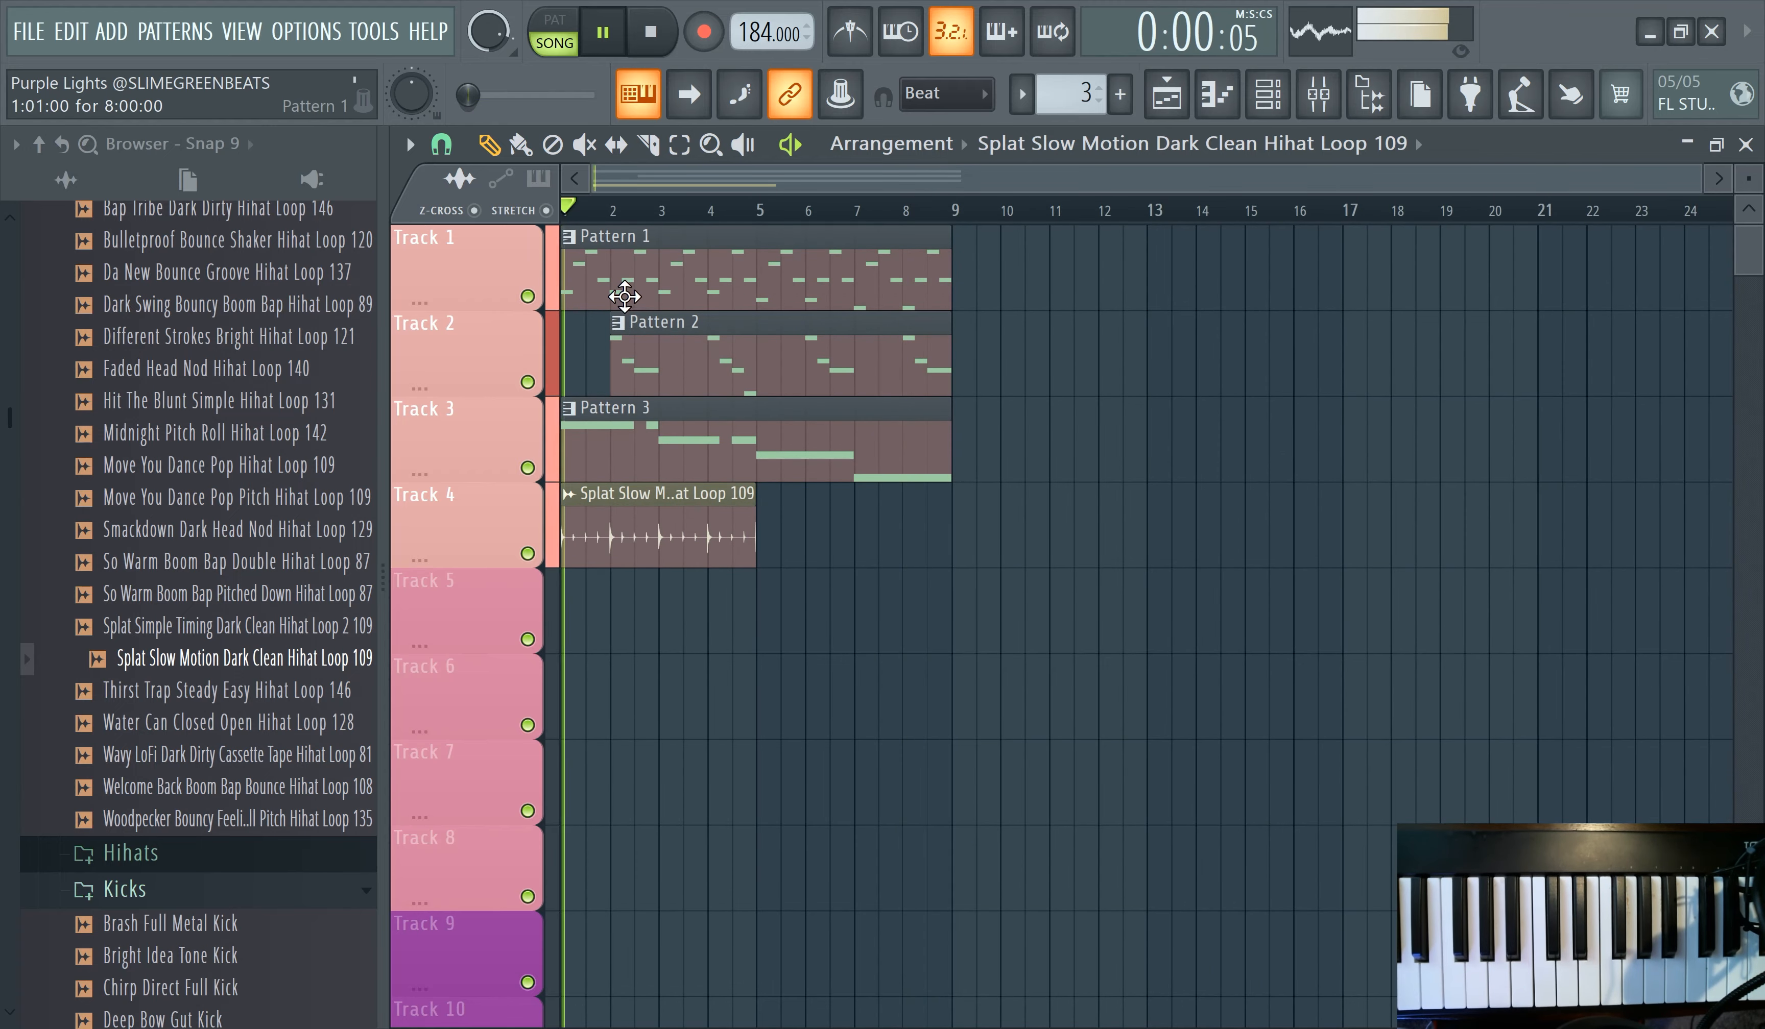
# - Add a second copy of the hihat loop at bar 5 on Track 4 and lower its channel volume to 36%
pyautogui.doubleClick(674, 521)
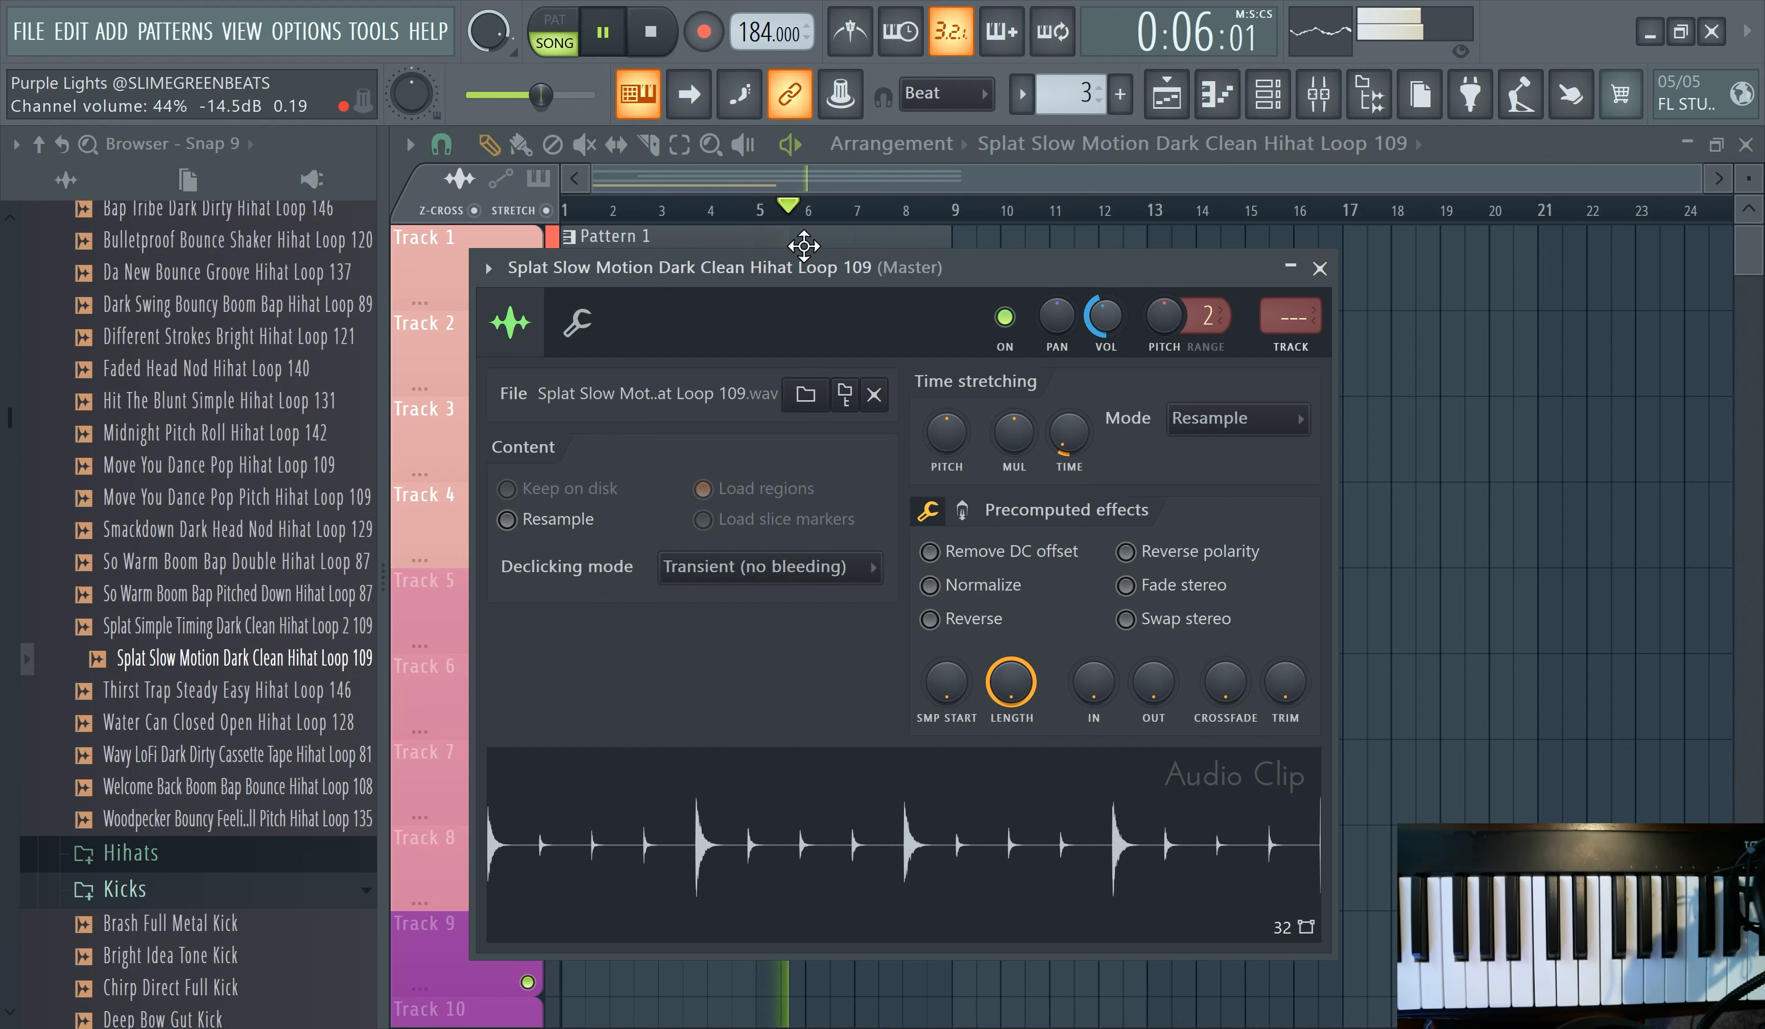
pyautogui.click(744, 165)
pyautogui.click(777, 516)
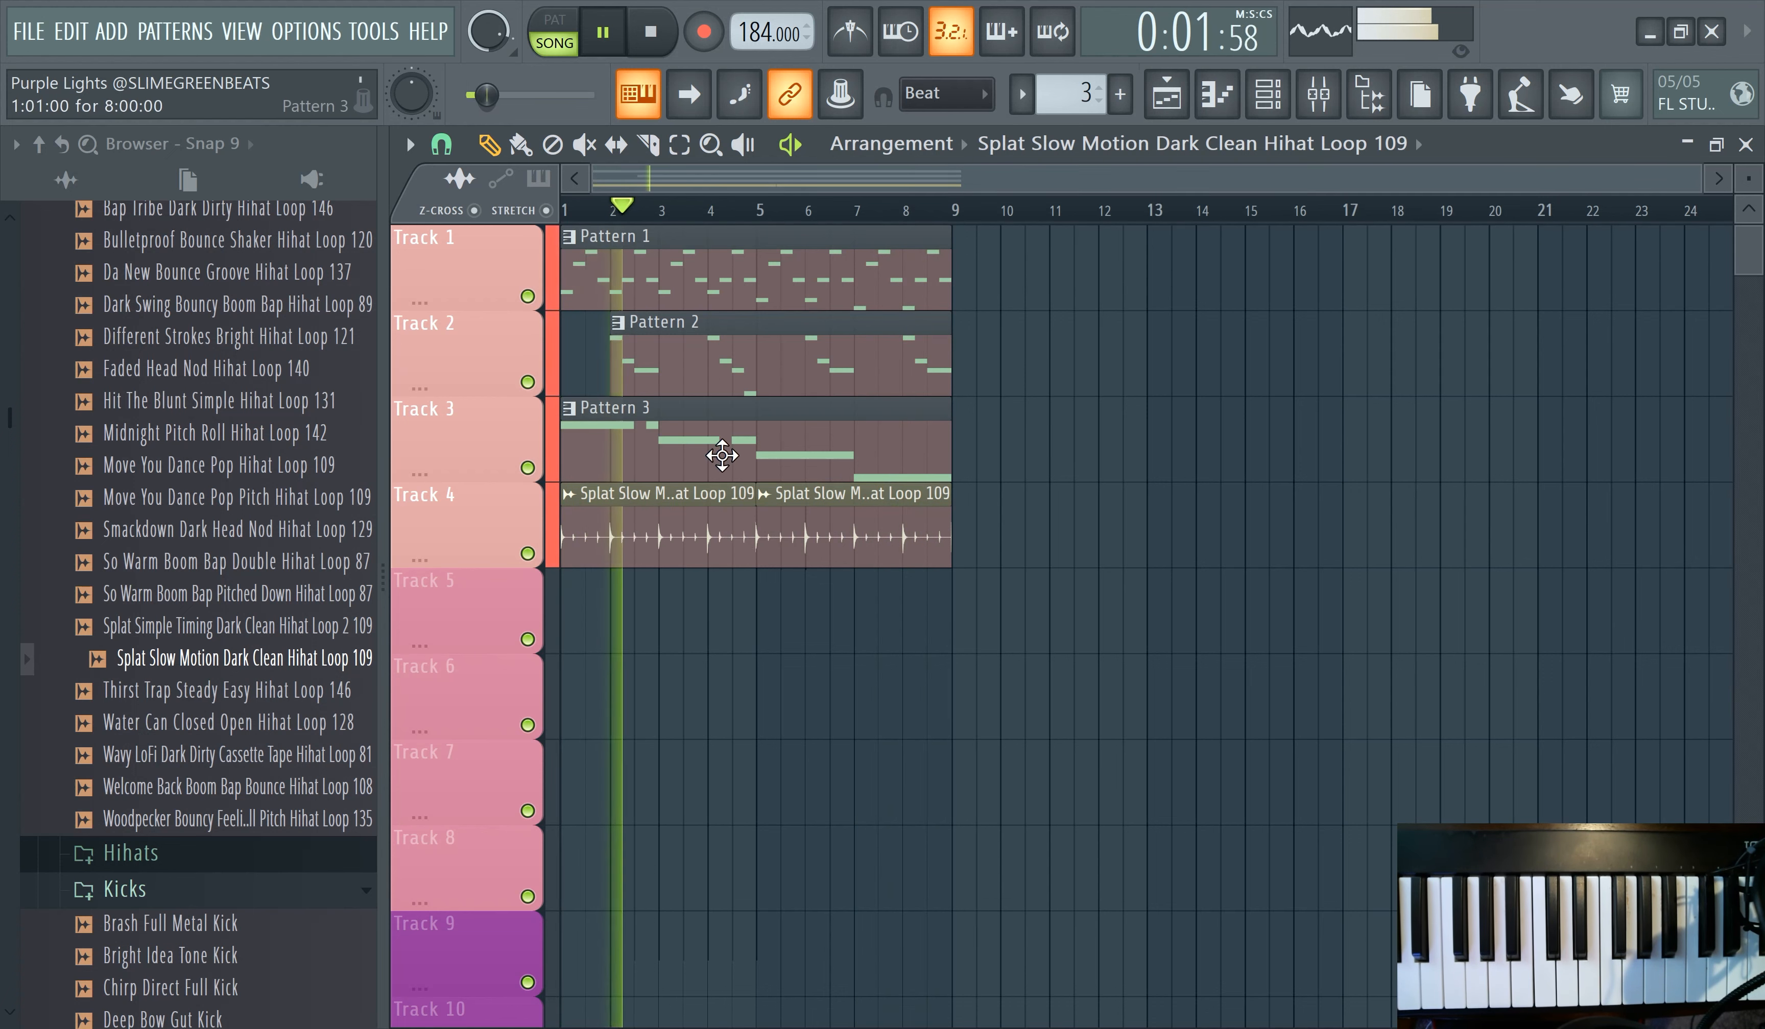
pyautogui.doubleClick(699, 533)
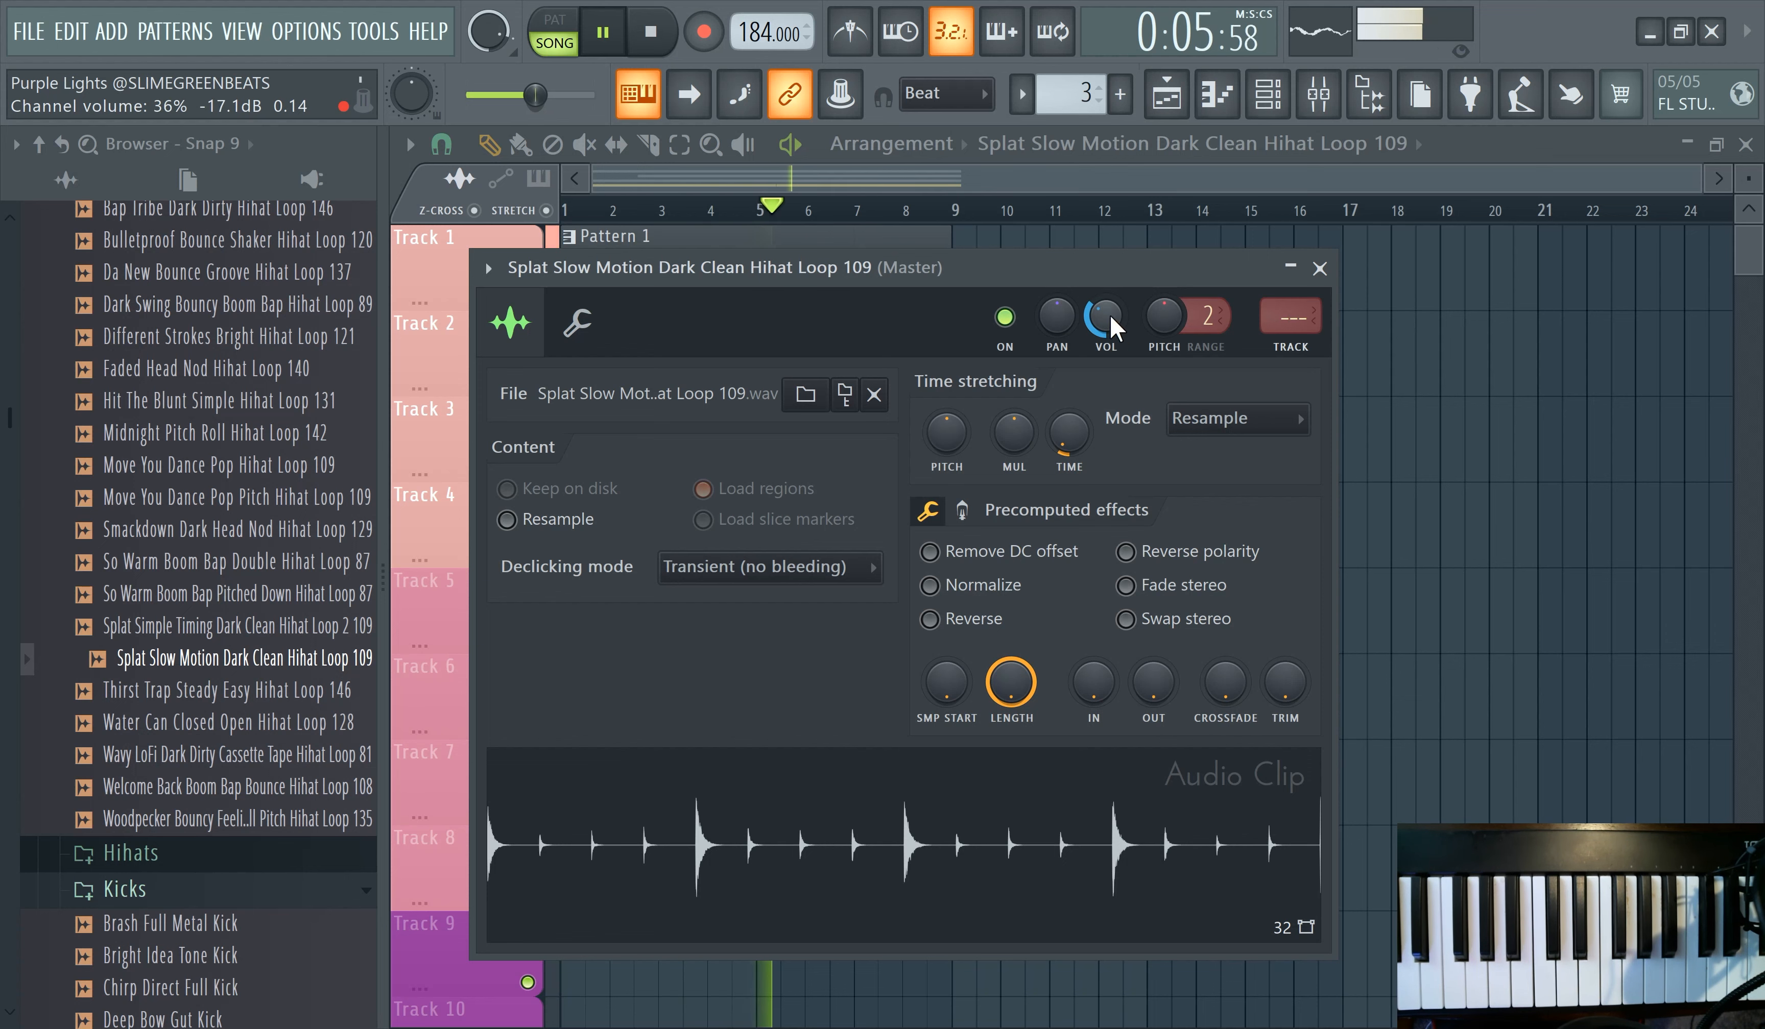
pyautogui.press('Escape')
# - Route the Splat Slow Motion hihat loop channel to mixer track 3 (Hat) and check its level in the mixer
pyautogui.click(1216, 94)
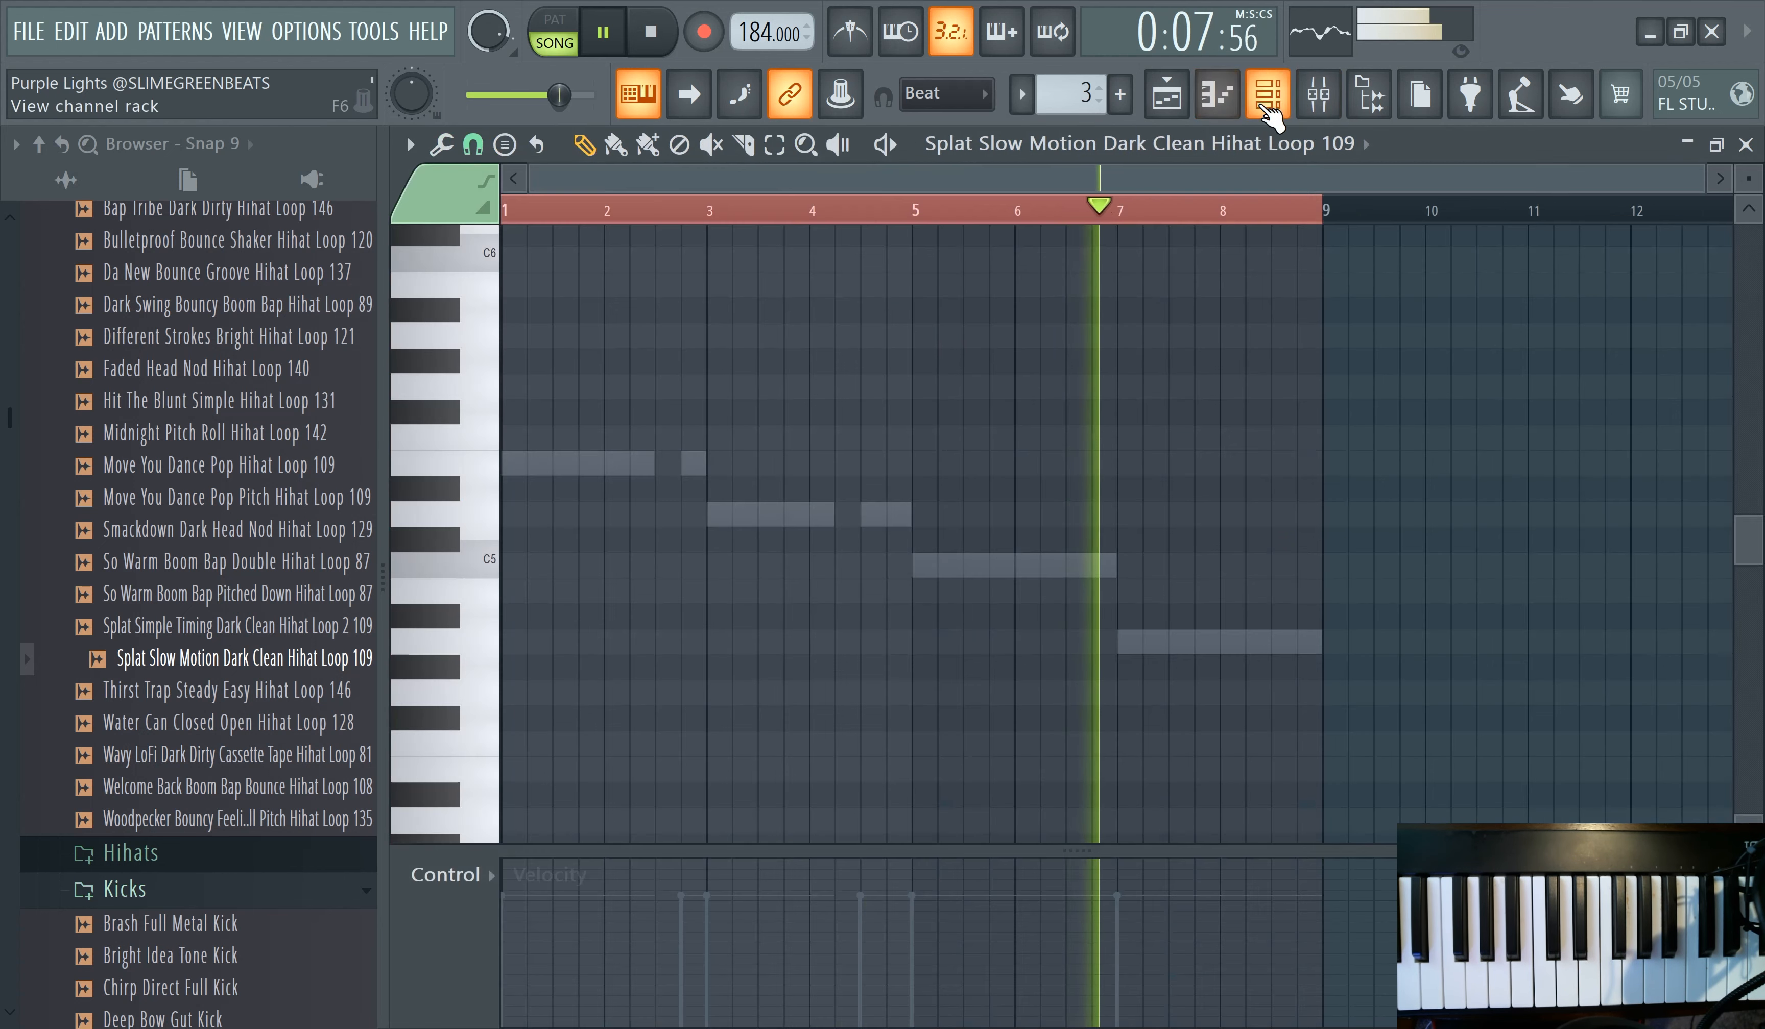
pyautogui.click(1267, 94)
pyautogui.scroll(3, 529, 290)
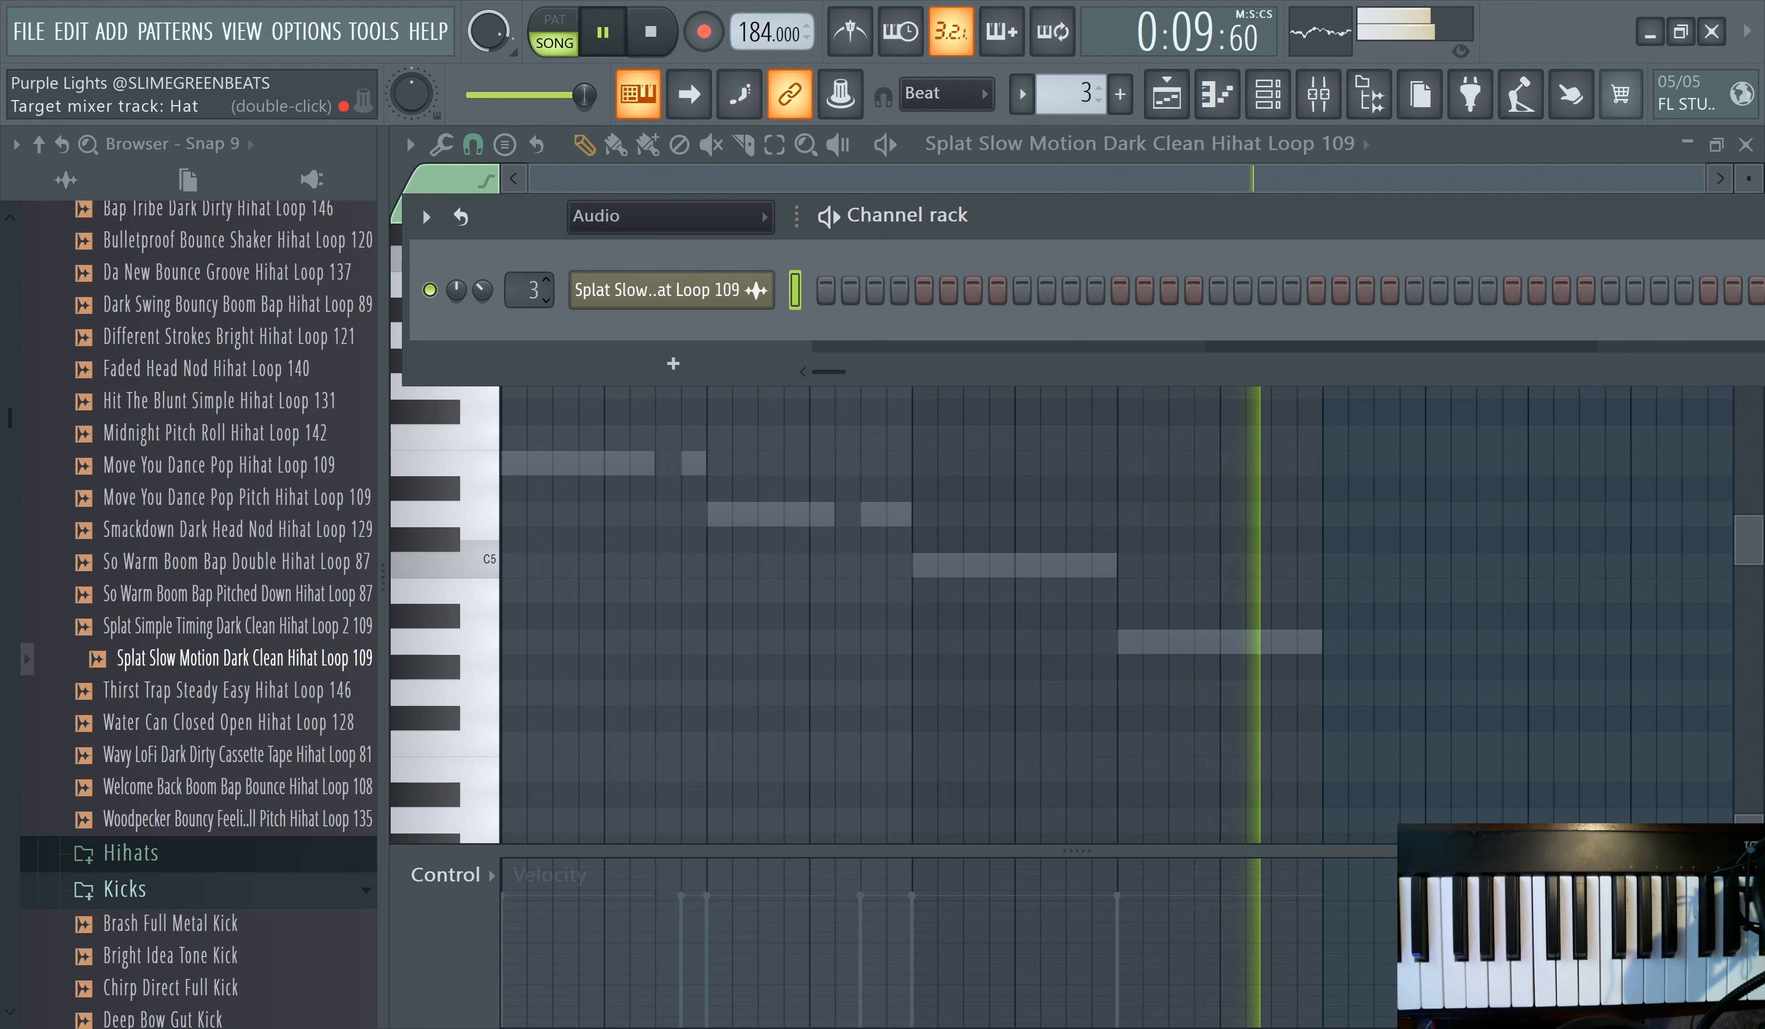
pyautogui.click(1336, 111)
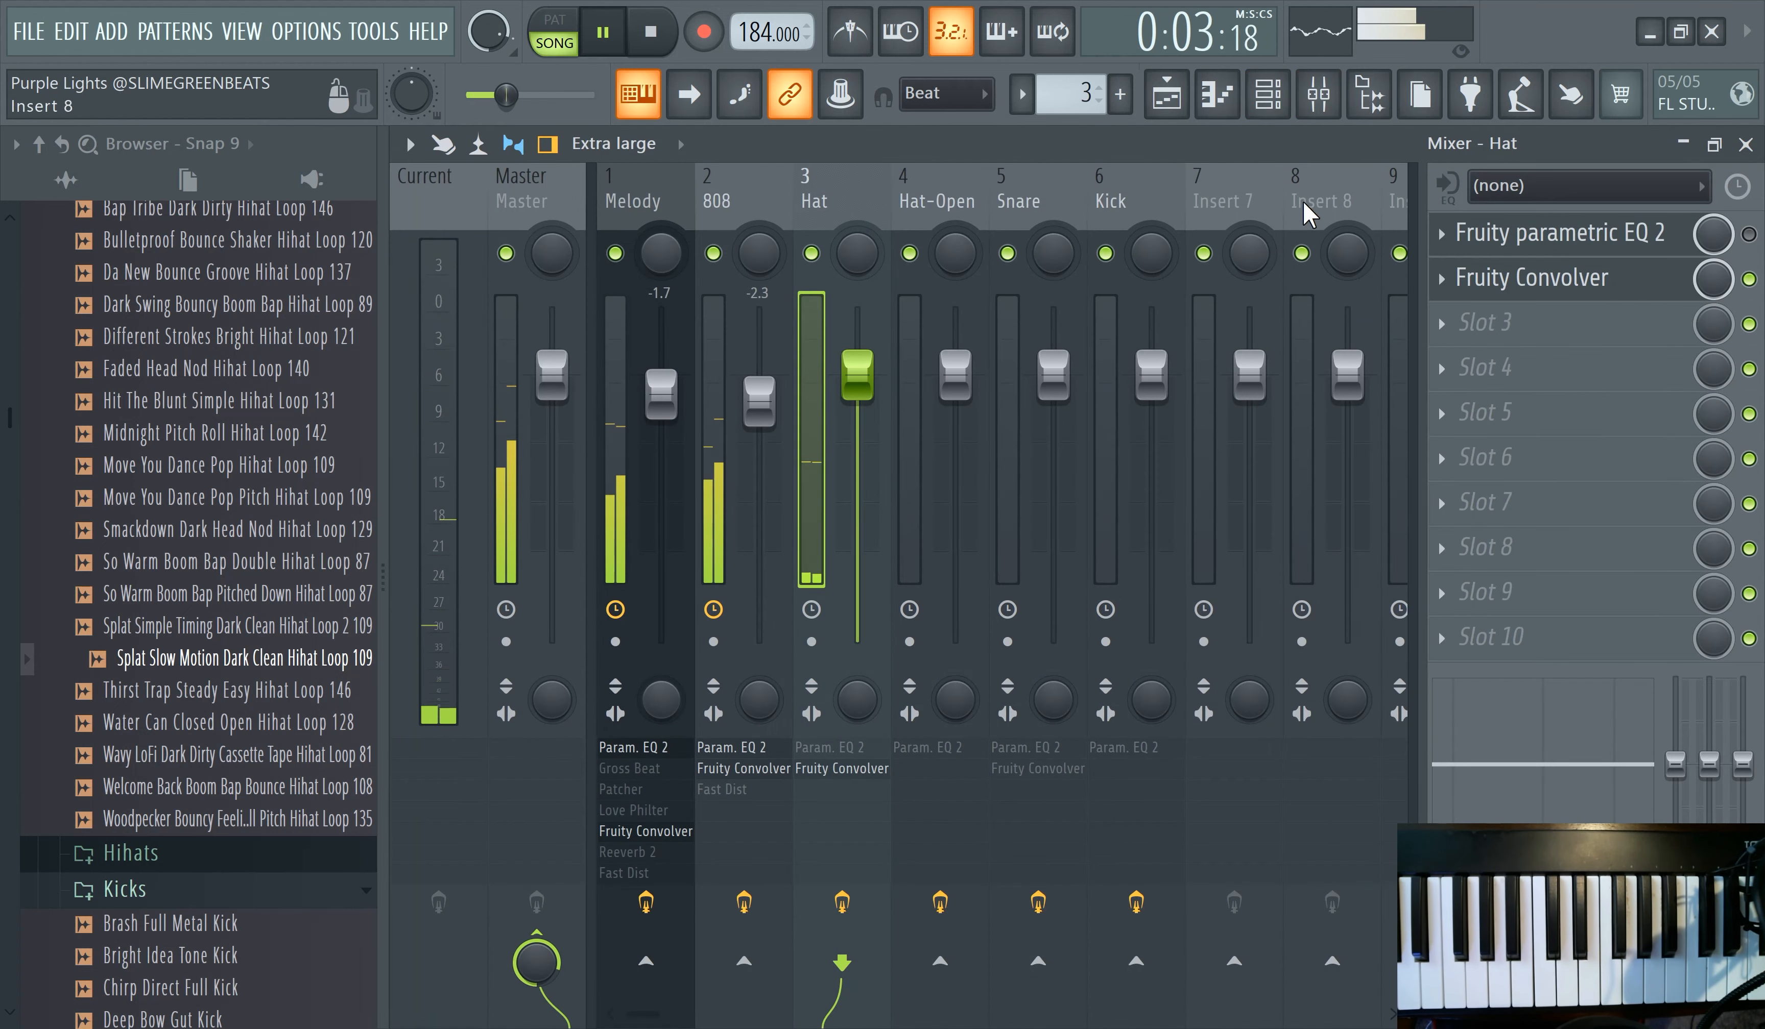
pyautogui.click(1283, 114)
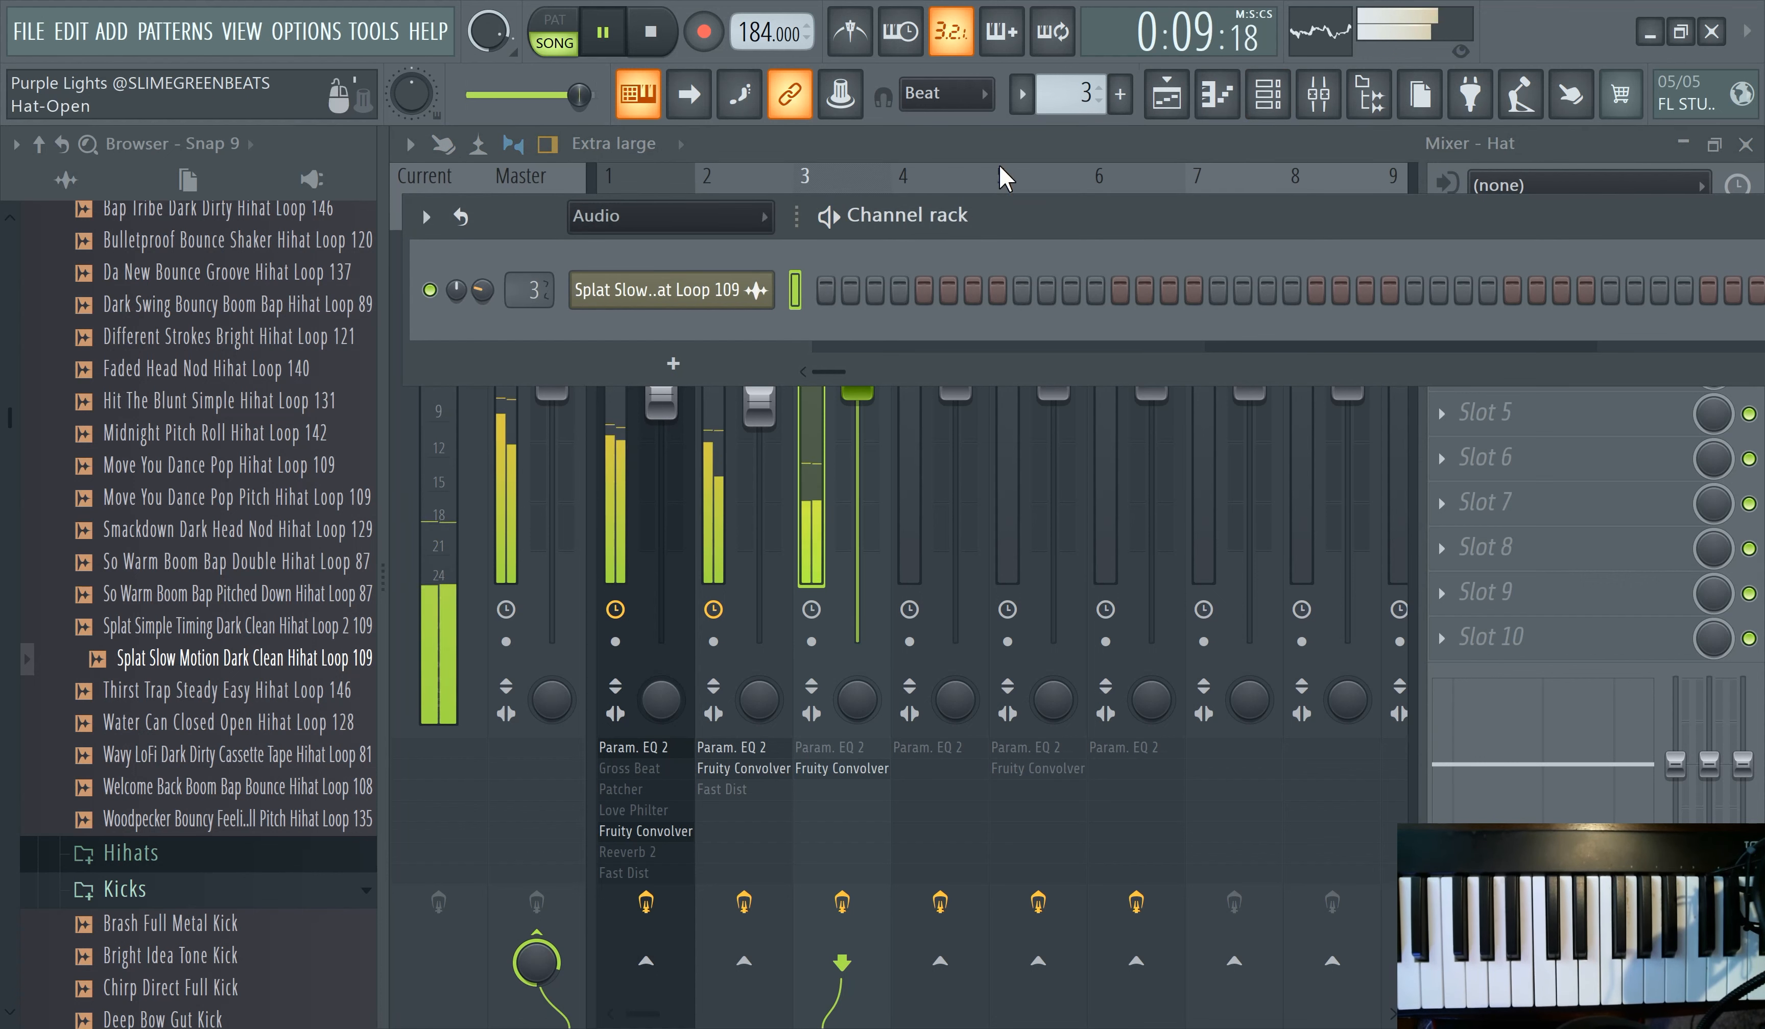
pyautogui.click(1011, 153)
pyautogui.click(1167, 95)
# - Collapse the Hihat Loops and Kicks sample folders and mute Track 4 in the playlist
pyautogui.scroll(5, 233, 467)
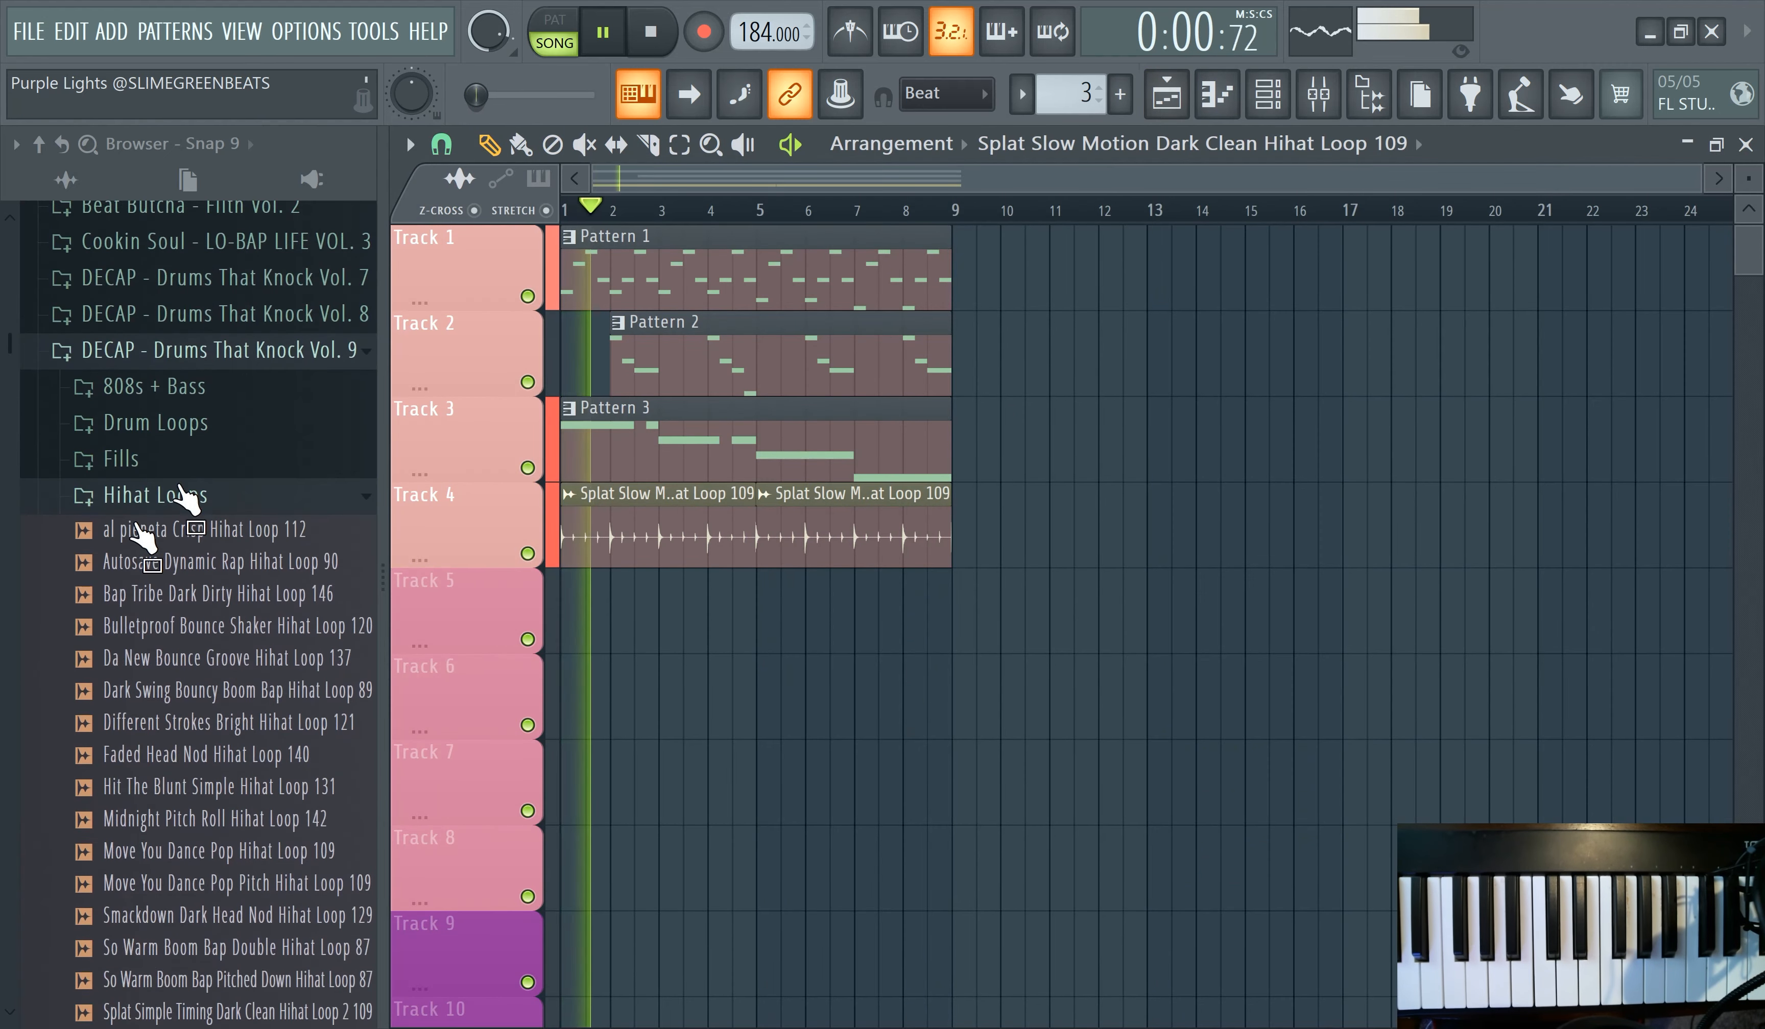
pyautogui.click(208, 574)
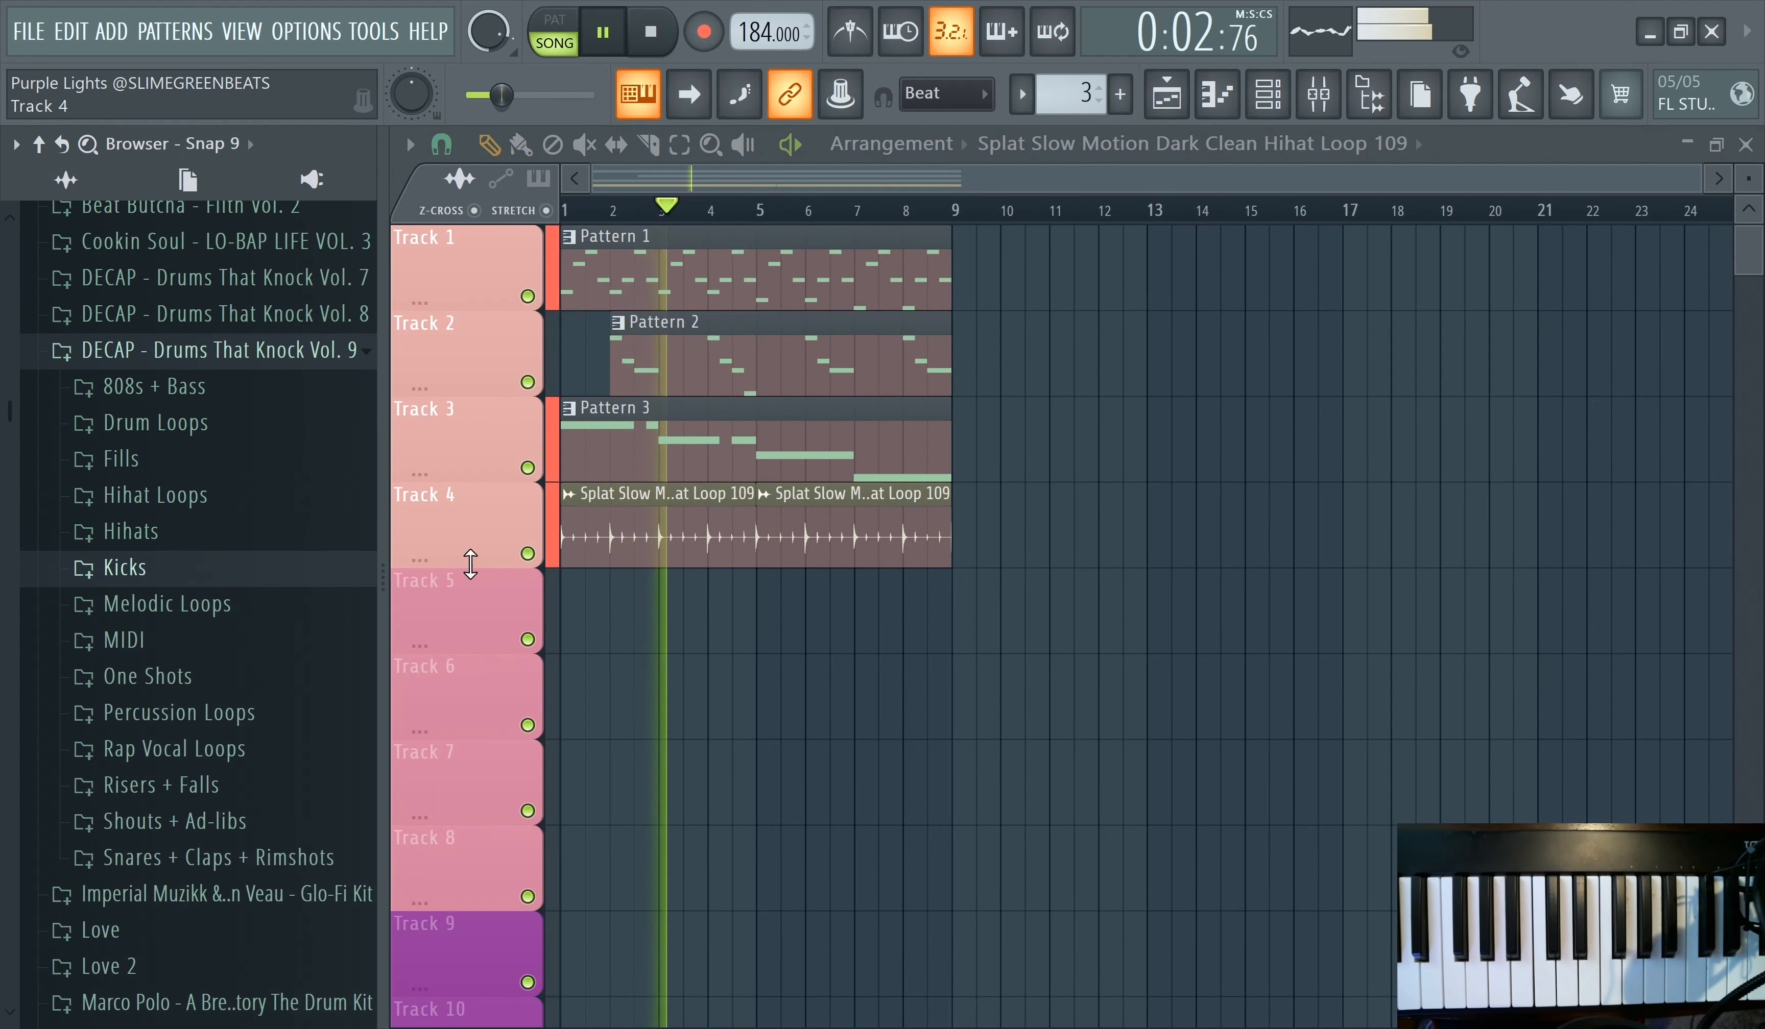
pyautogui.click(529, 554)
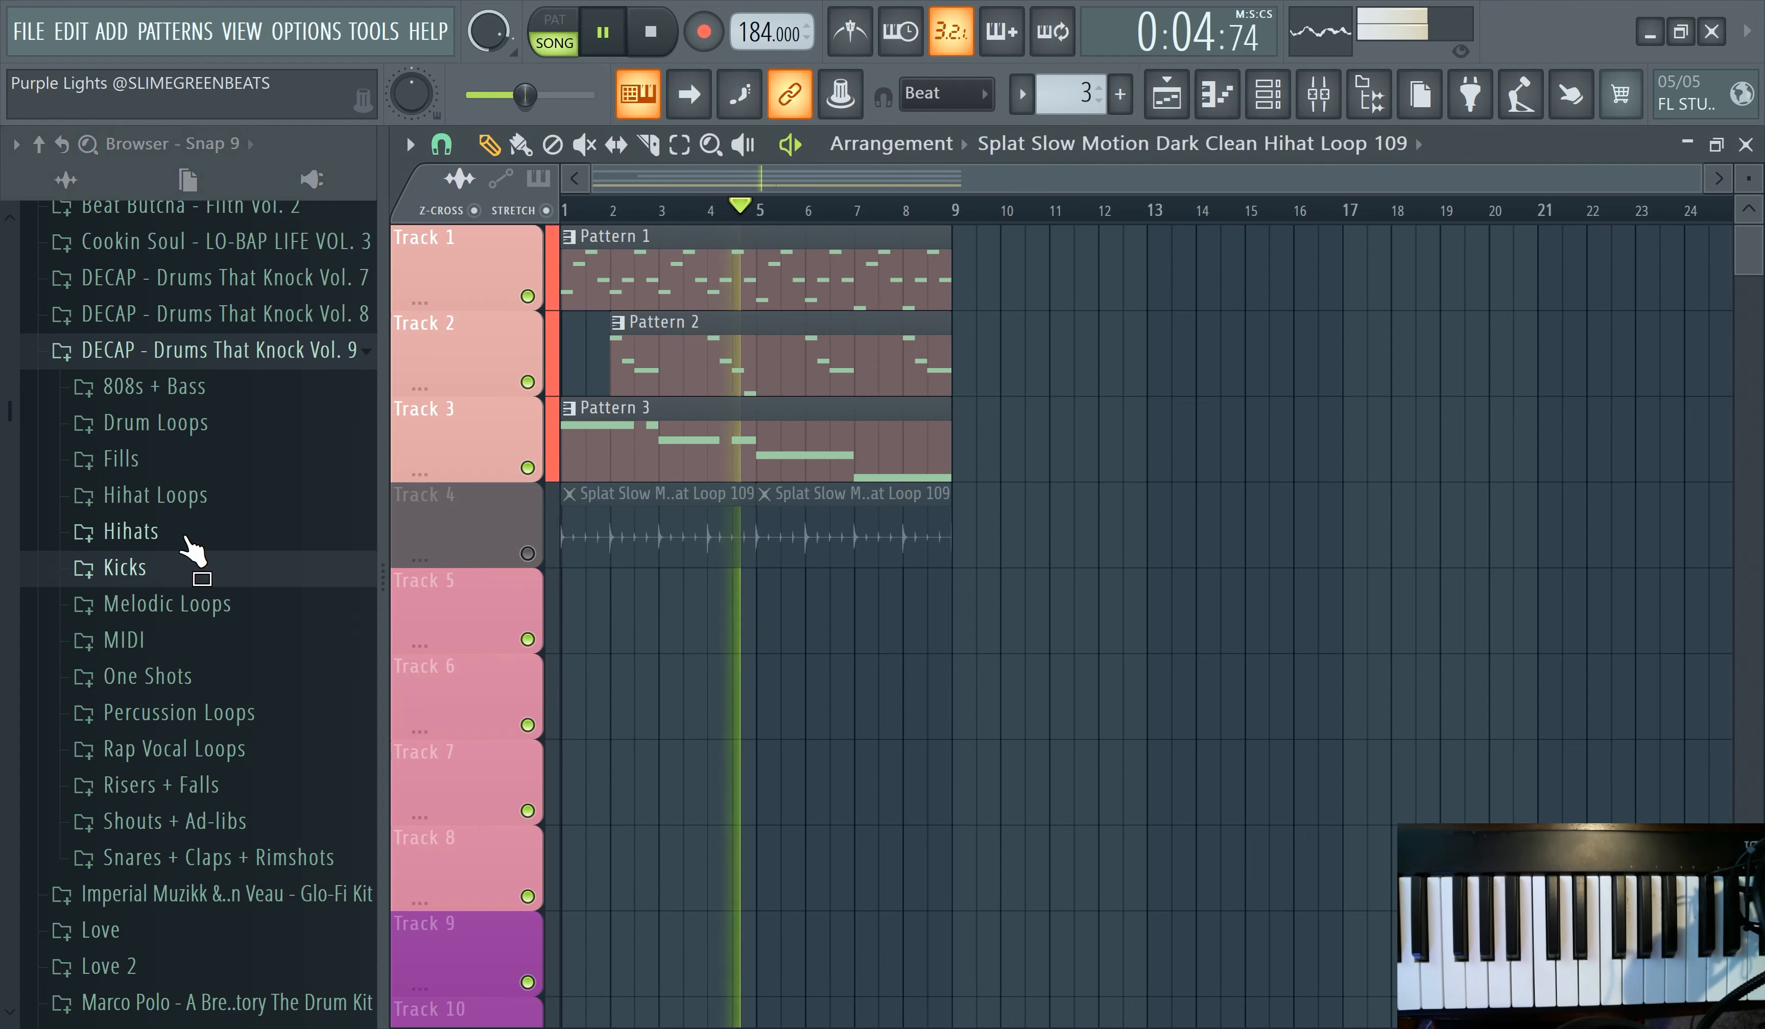
# - Open the Hihats folder and audition the Clear Tone, Bright Crisp Grilled and Hollow Different one-shots against the playing song
pyautogui.click(202, 534)
pyautogui.click(215, 473)
pyautogui.click(221, 417)
pyautogui.click(220, 479)
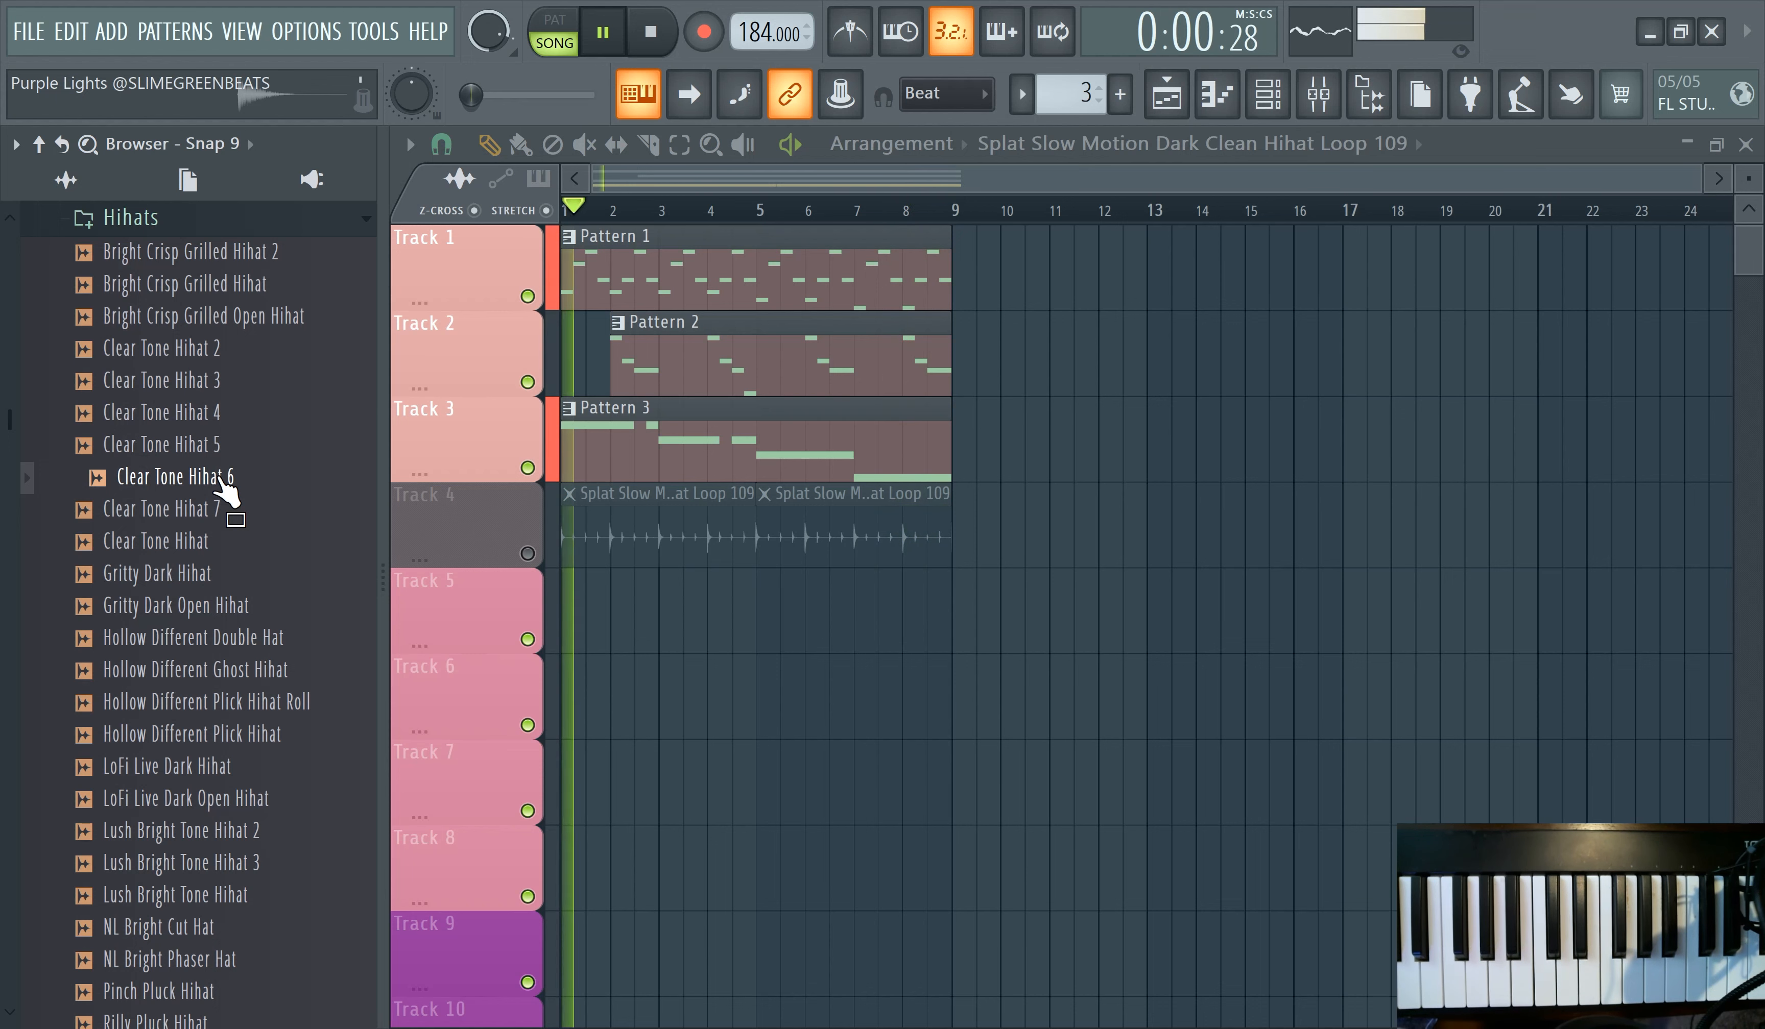
pyautogui.click(251, 285)
pyautogui.click(251, 327)
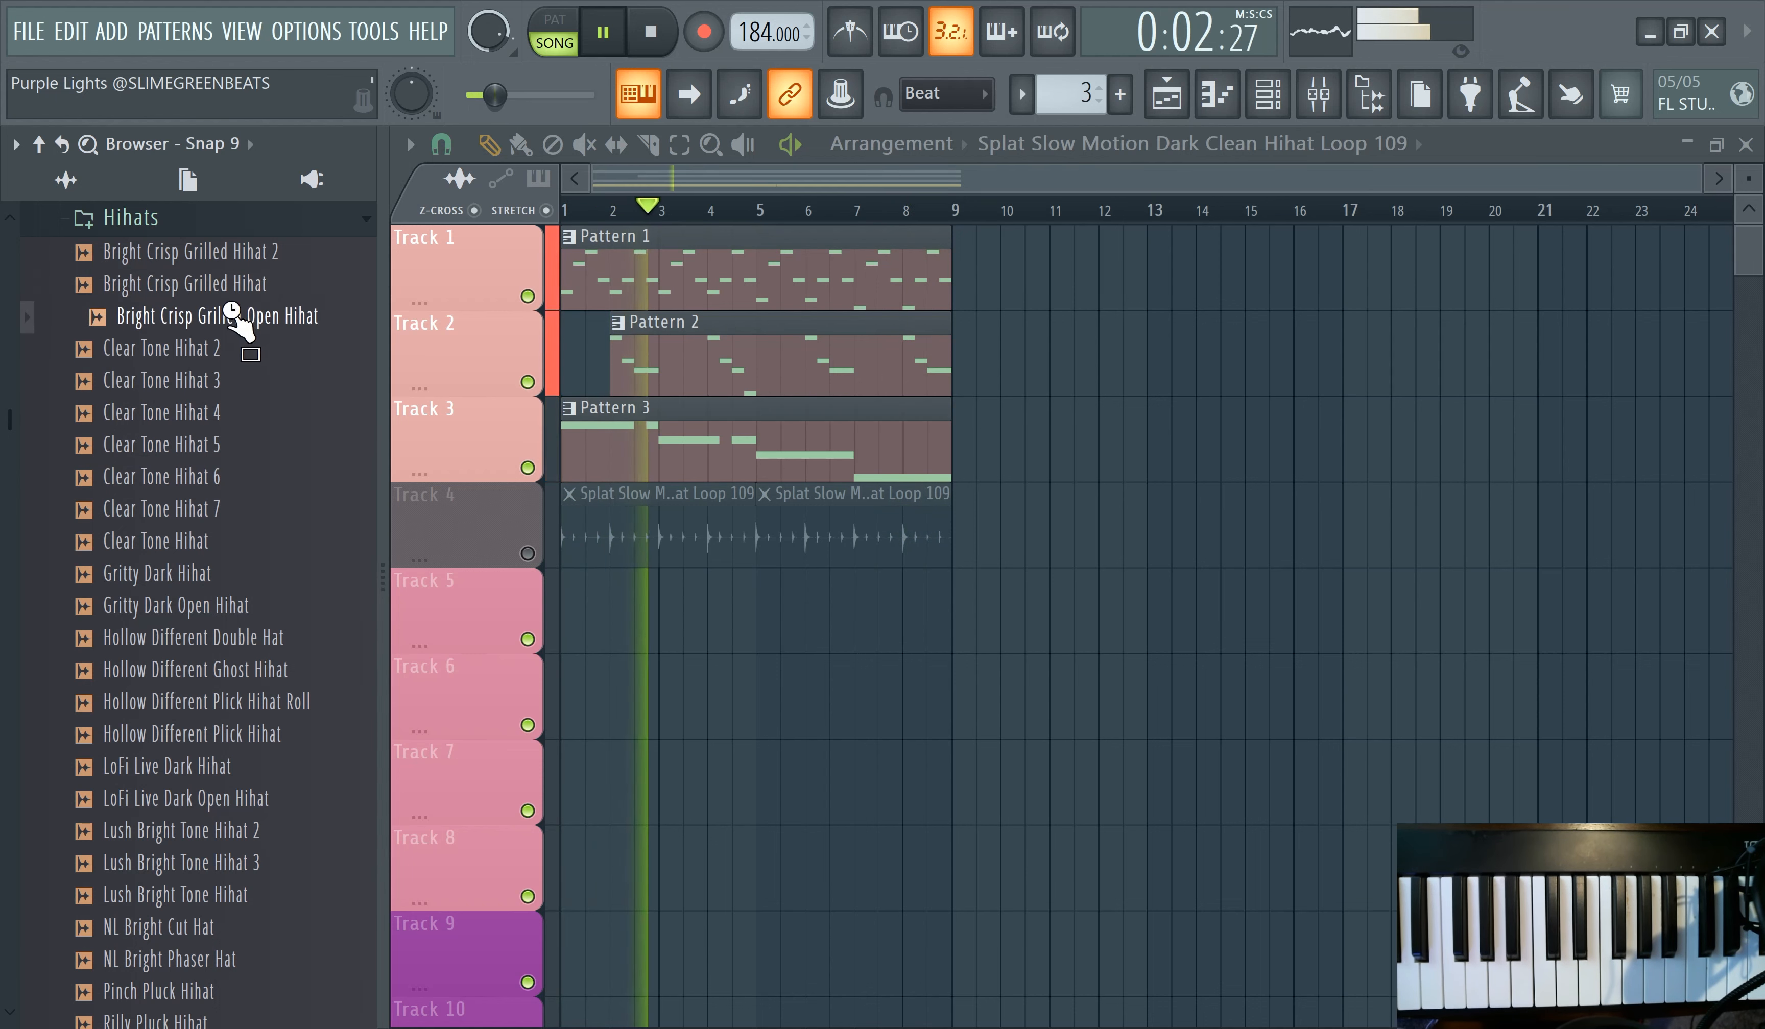
pyautogui.click(212, 509)
pyautogui.scroll(-2, 222, 547)
pyautogui.click(230, 518)
pyautogui.click(237, 545)
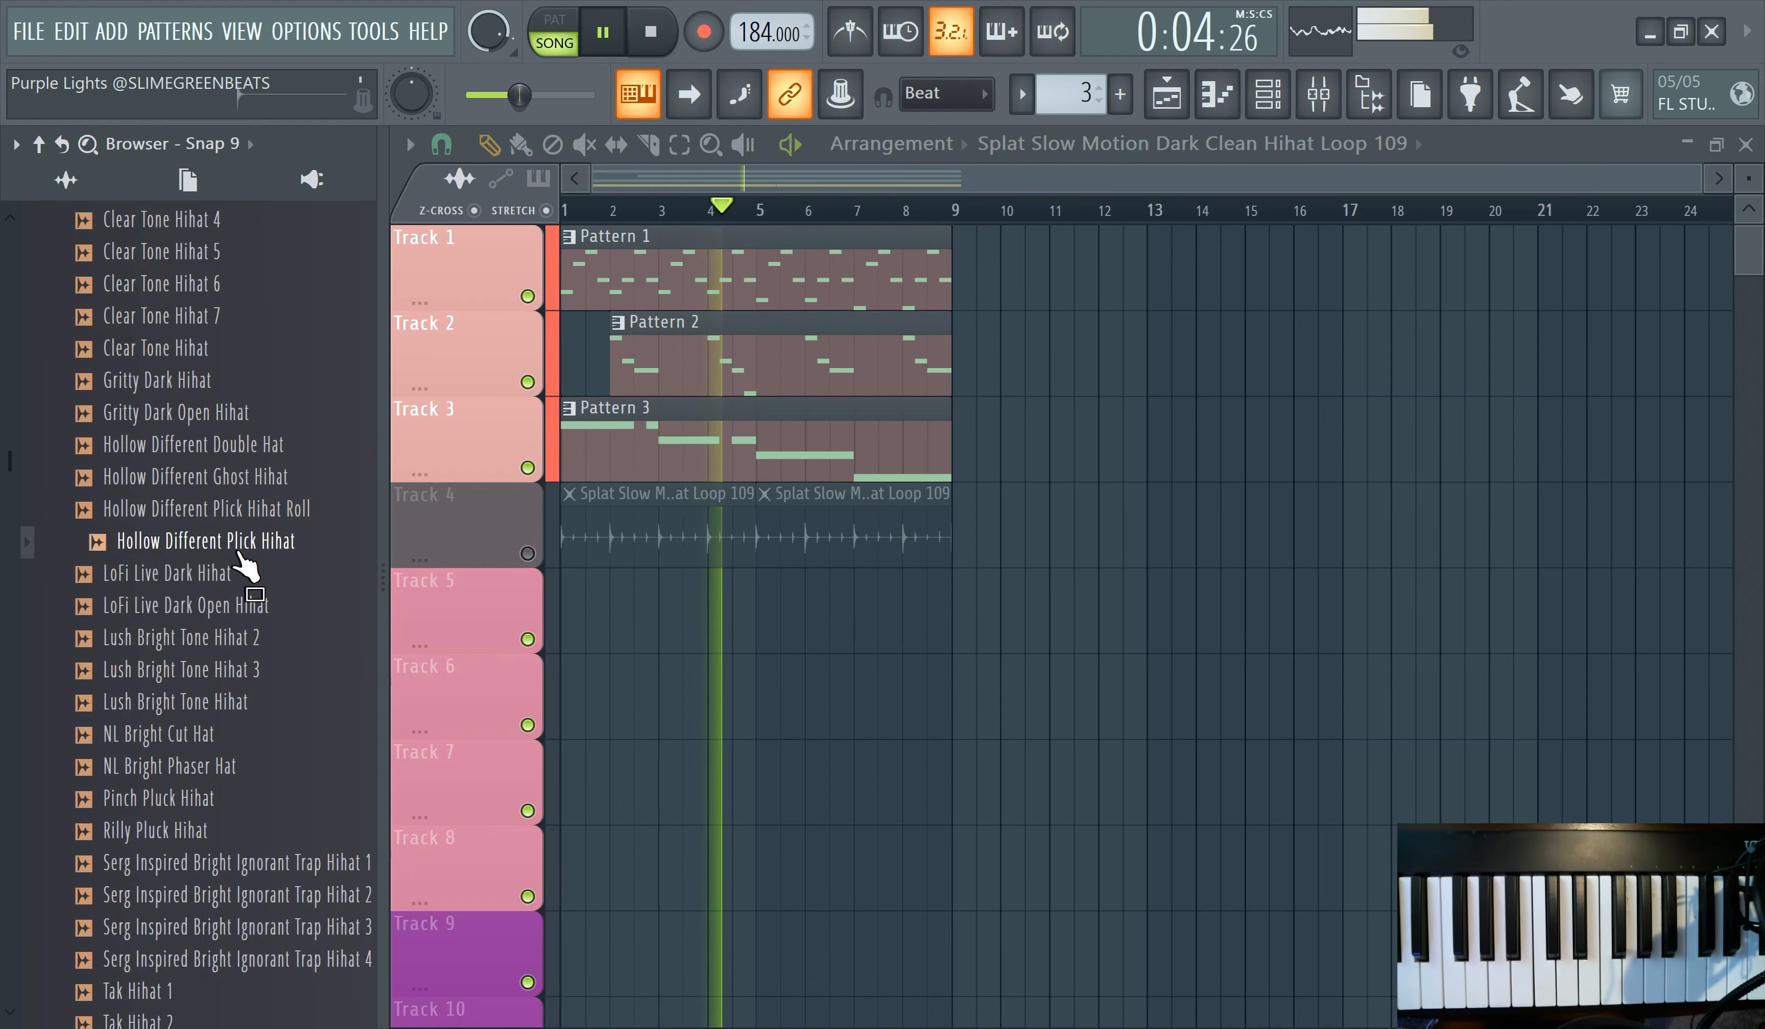
pyautogui.scroll(-2, 251, 584)
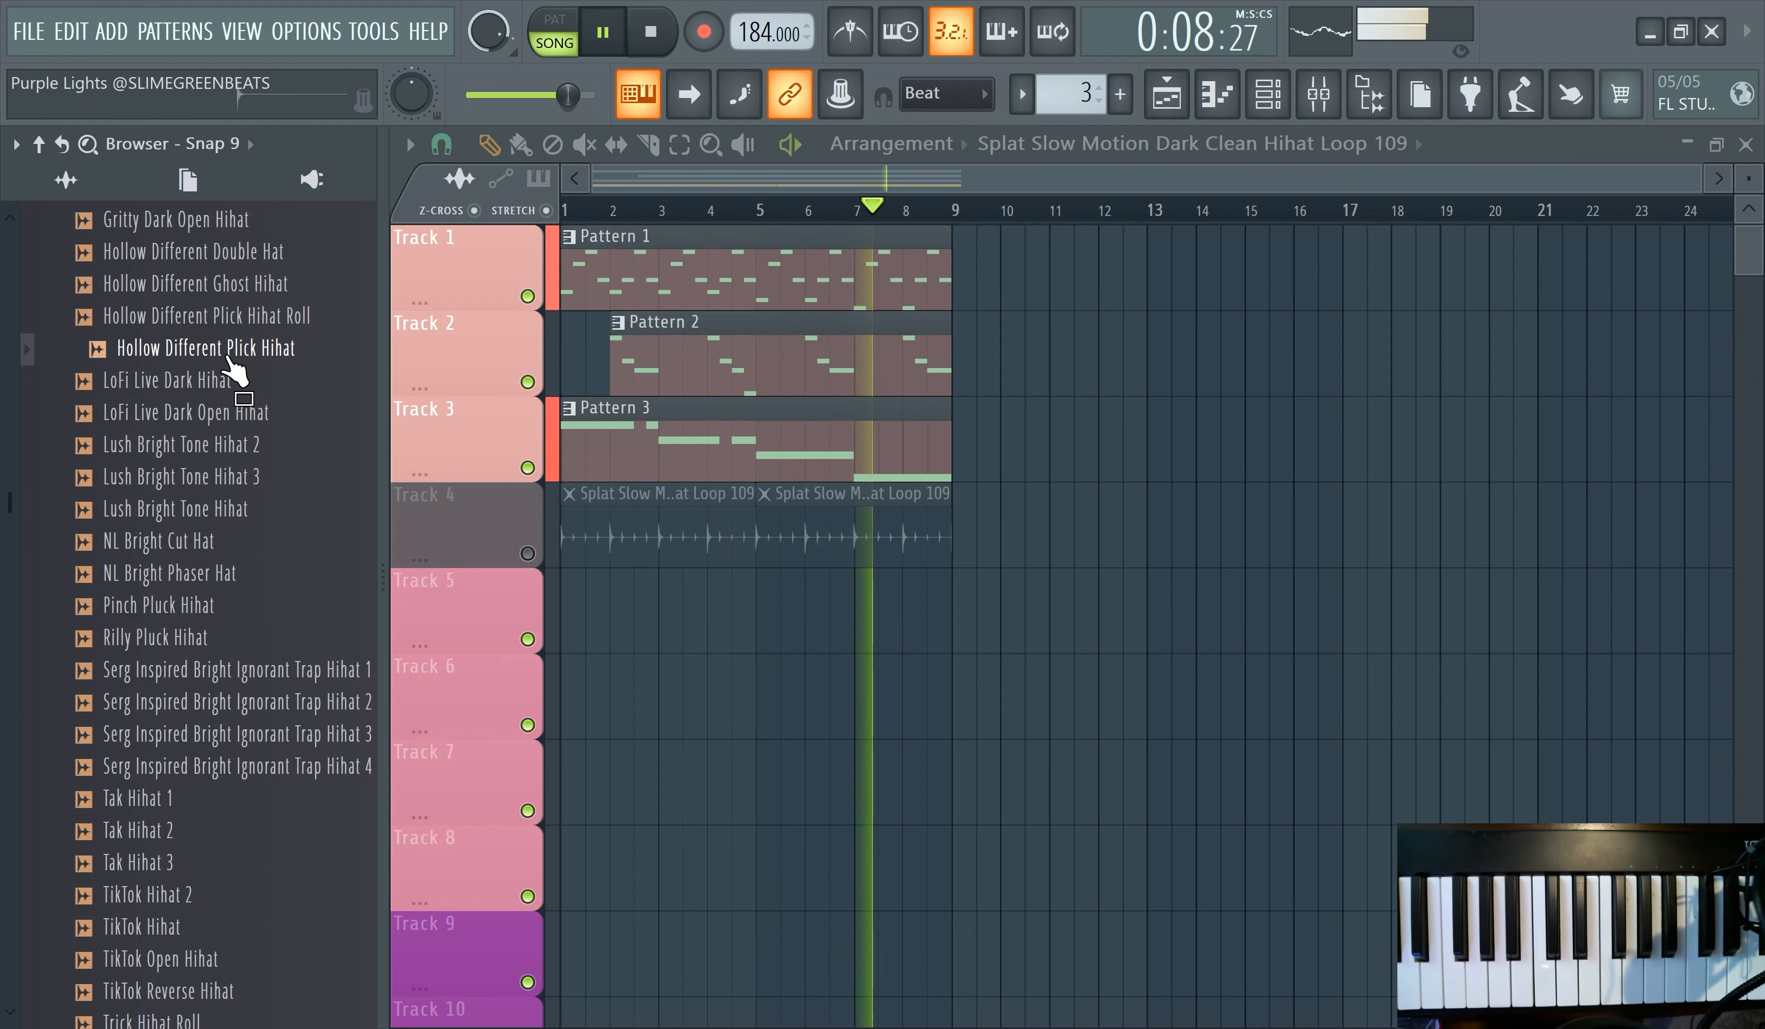
# - Audition the NL Bright Phaser, Serg Inspired, TikTok, Pinch Pluck and Rilly Pluck hihat samples
pyautogui.click(225, 576)
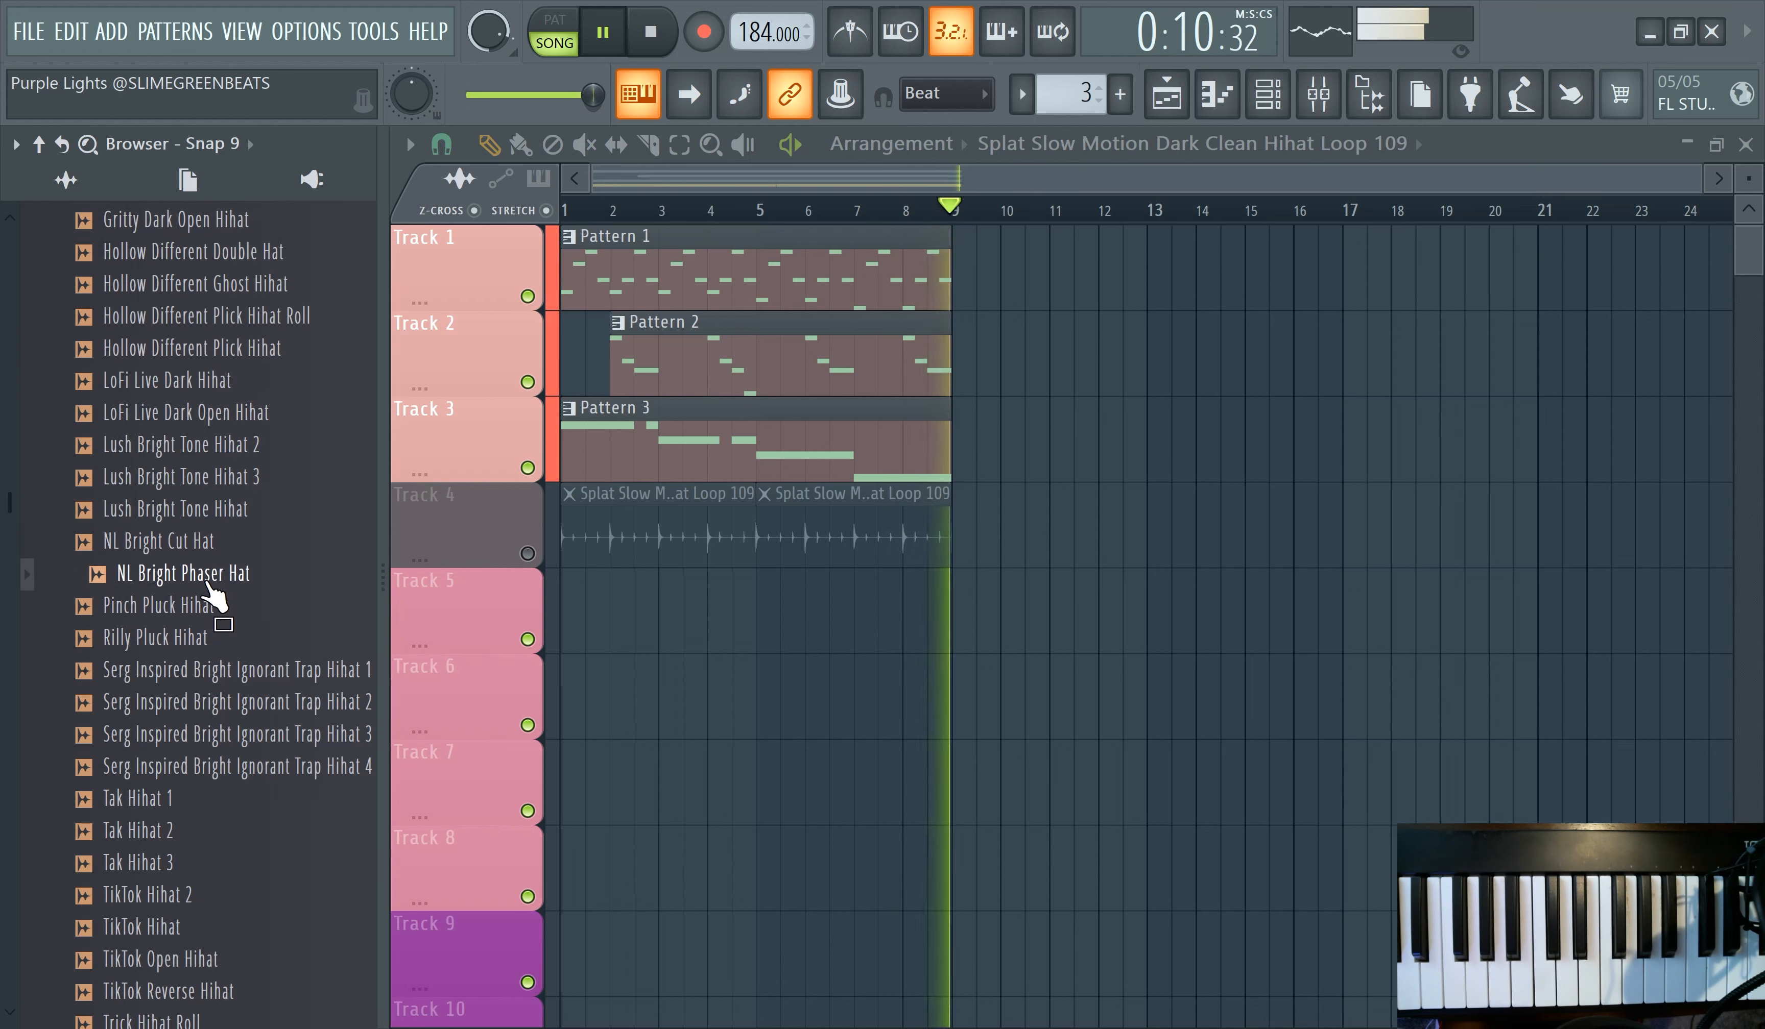
pyautogui.click(199, 637)
pyautogui.scroll(-2, 199, 586)
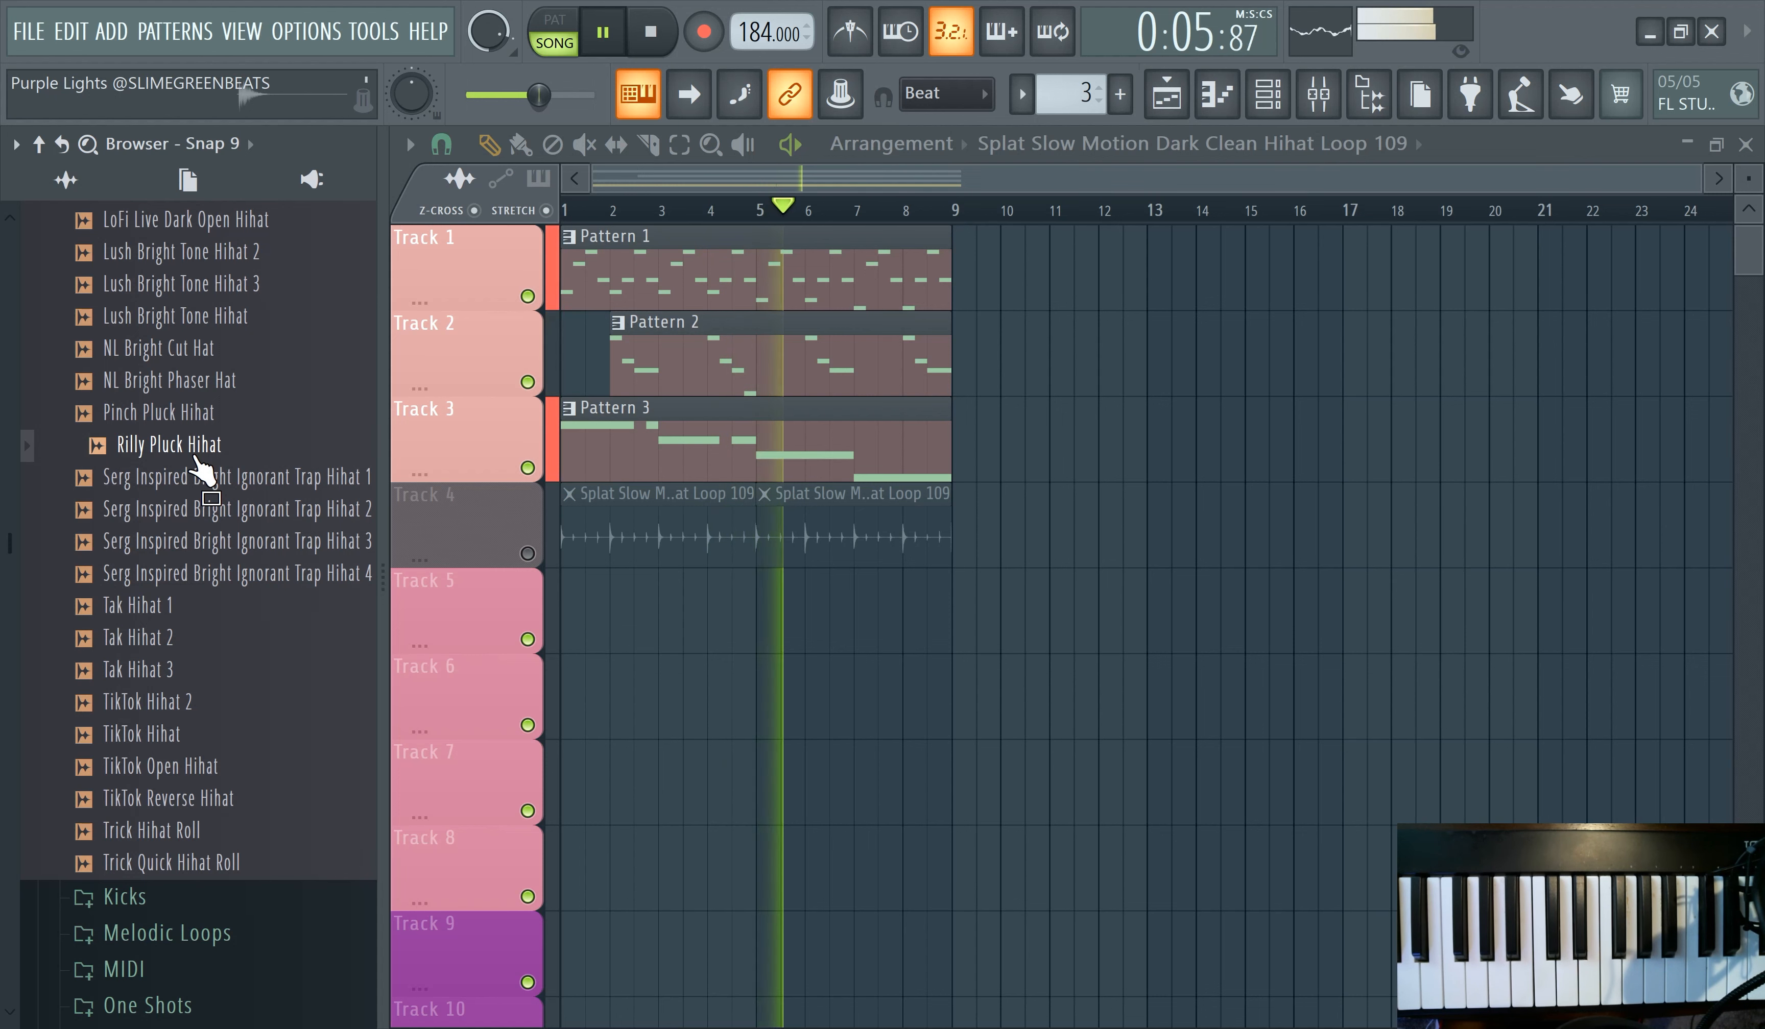
pyautogui.click(202, 518)
pyautogui.click(202, 550)
pyautogui.click(202, 573)
pyautogui.click(233, 701)
pyautogui.click(241, 733)
pyautogui.click(244, 798)
pyautogui.click(233, 768)
pyautogui.click(220, 737)
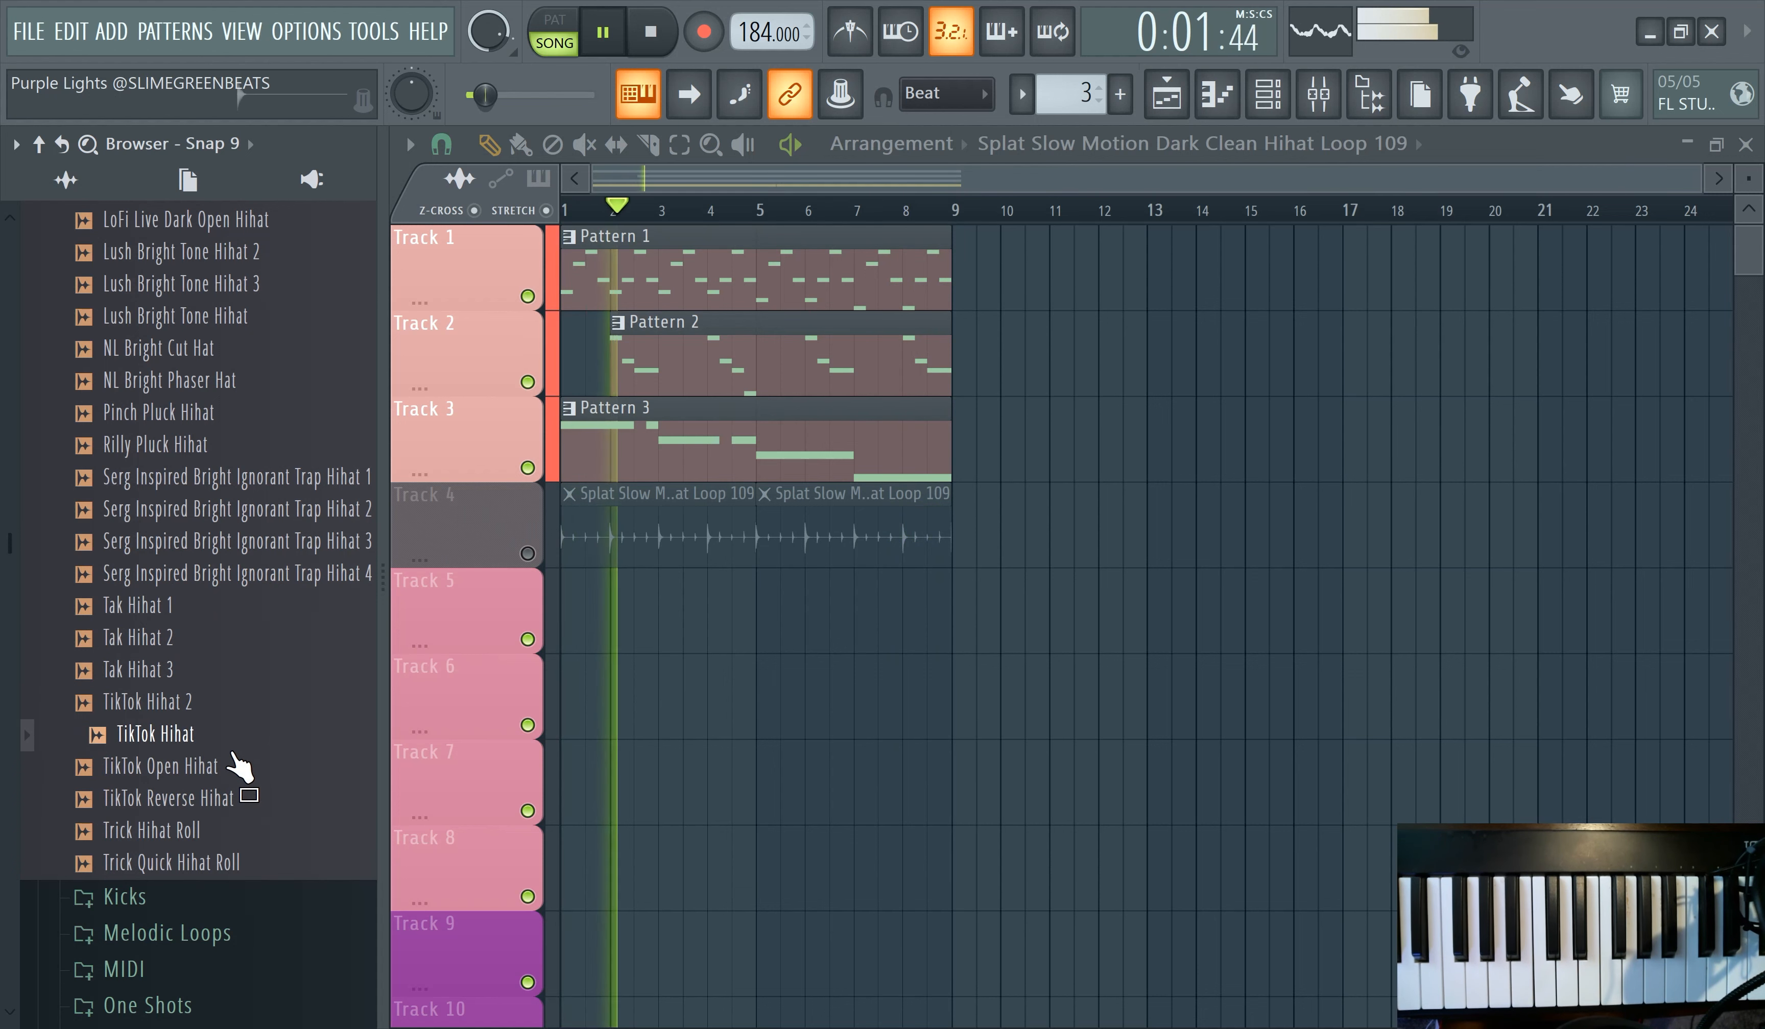
pyautogui.click(187, 413)
pyautogui.click(194, 445)
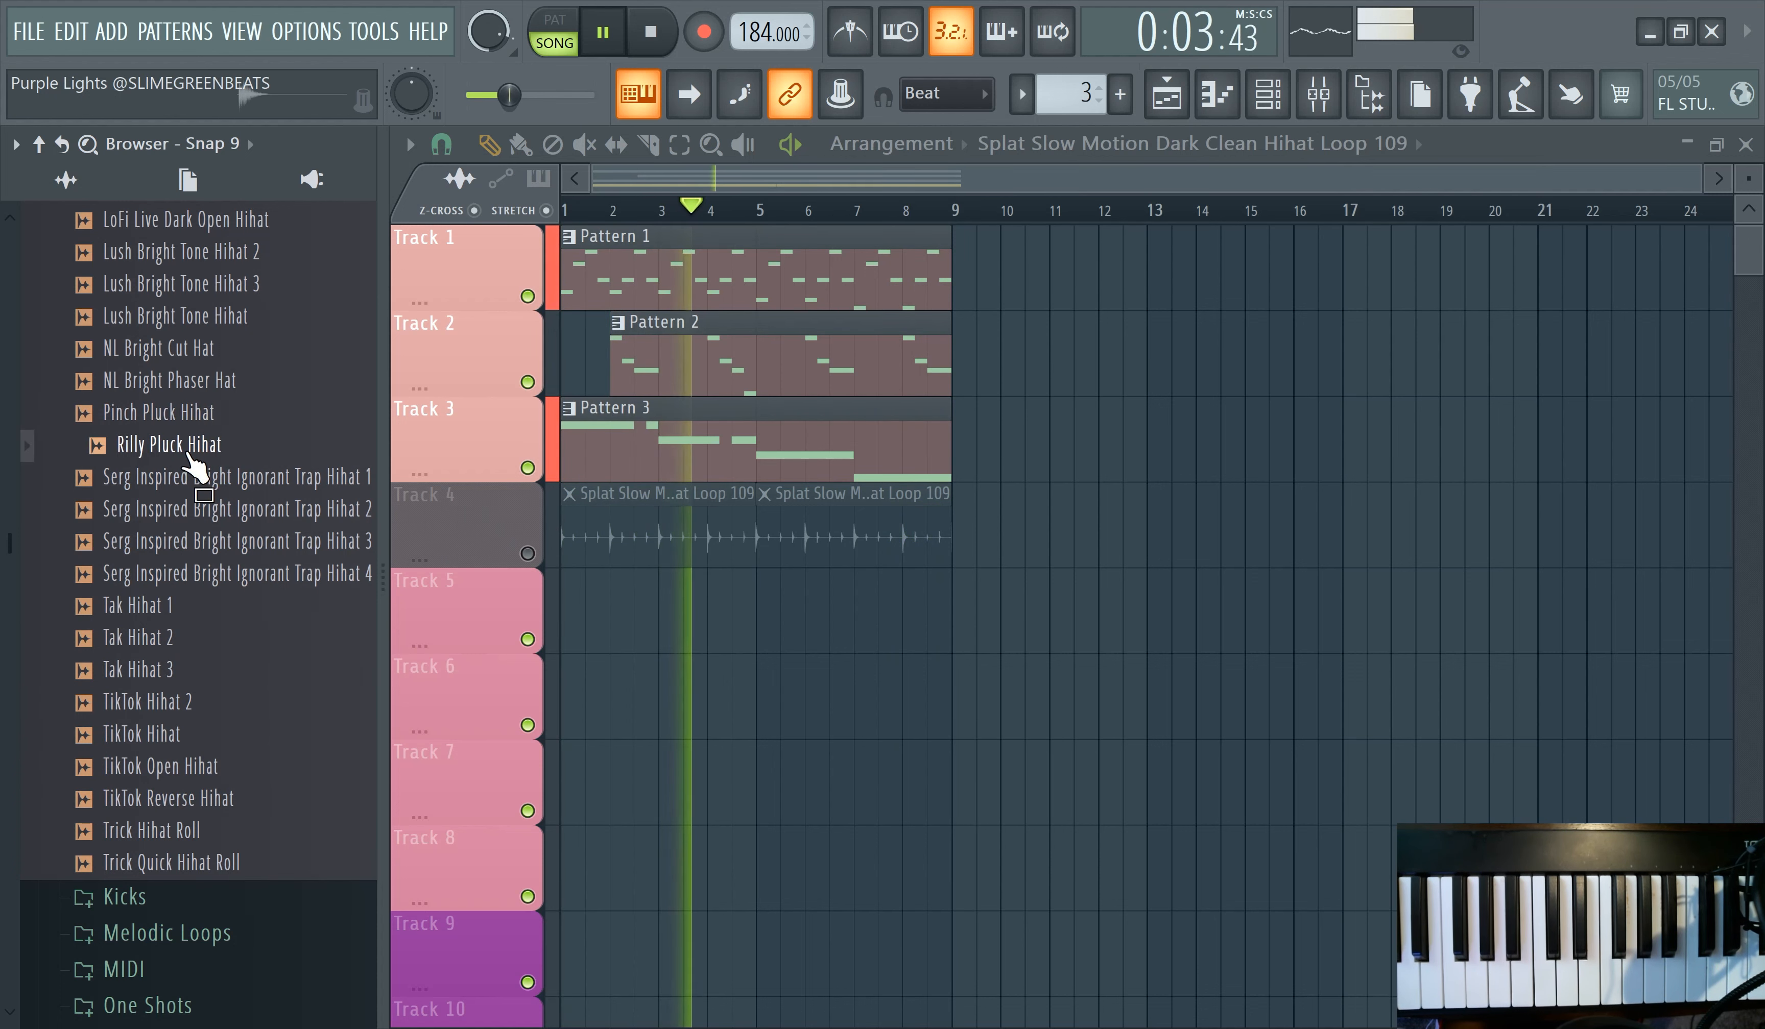
# - Show the Unsorted channels, replace the Hat sample with Rilly Pluck Hihat, and add Tak Hihat 3 and TikTok Hihat channels below it
pyautogui.click(1245, 101)
pyautogui.click(671, 219)
pyautogui.click(667, 254)
pyautogui.moveTo(206, 445); pyautogui.dragTo(671, 382)
pyautogui.moveTo(161, 671); pyautogui.dragTo(667, 428)
pyautogui.moveTo(166, 733); pyautogui.dragTo(672, 421)
# - Create Pattern 4 with its default name and select the Rilly Pluck Hihat channel for playing
pyautogui.click(1120, 93)
pyautogui.press('Return')
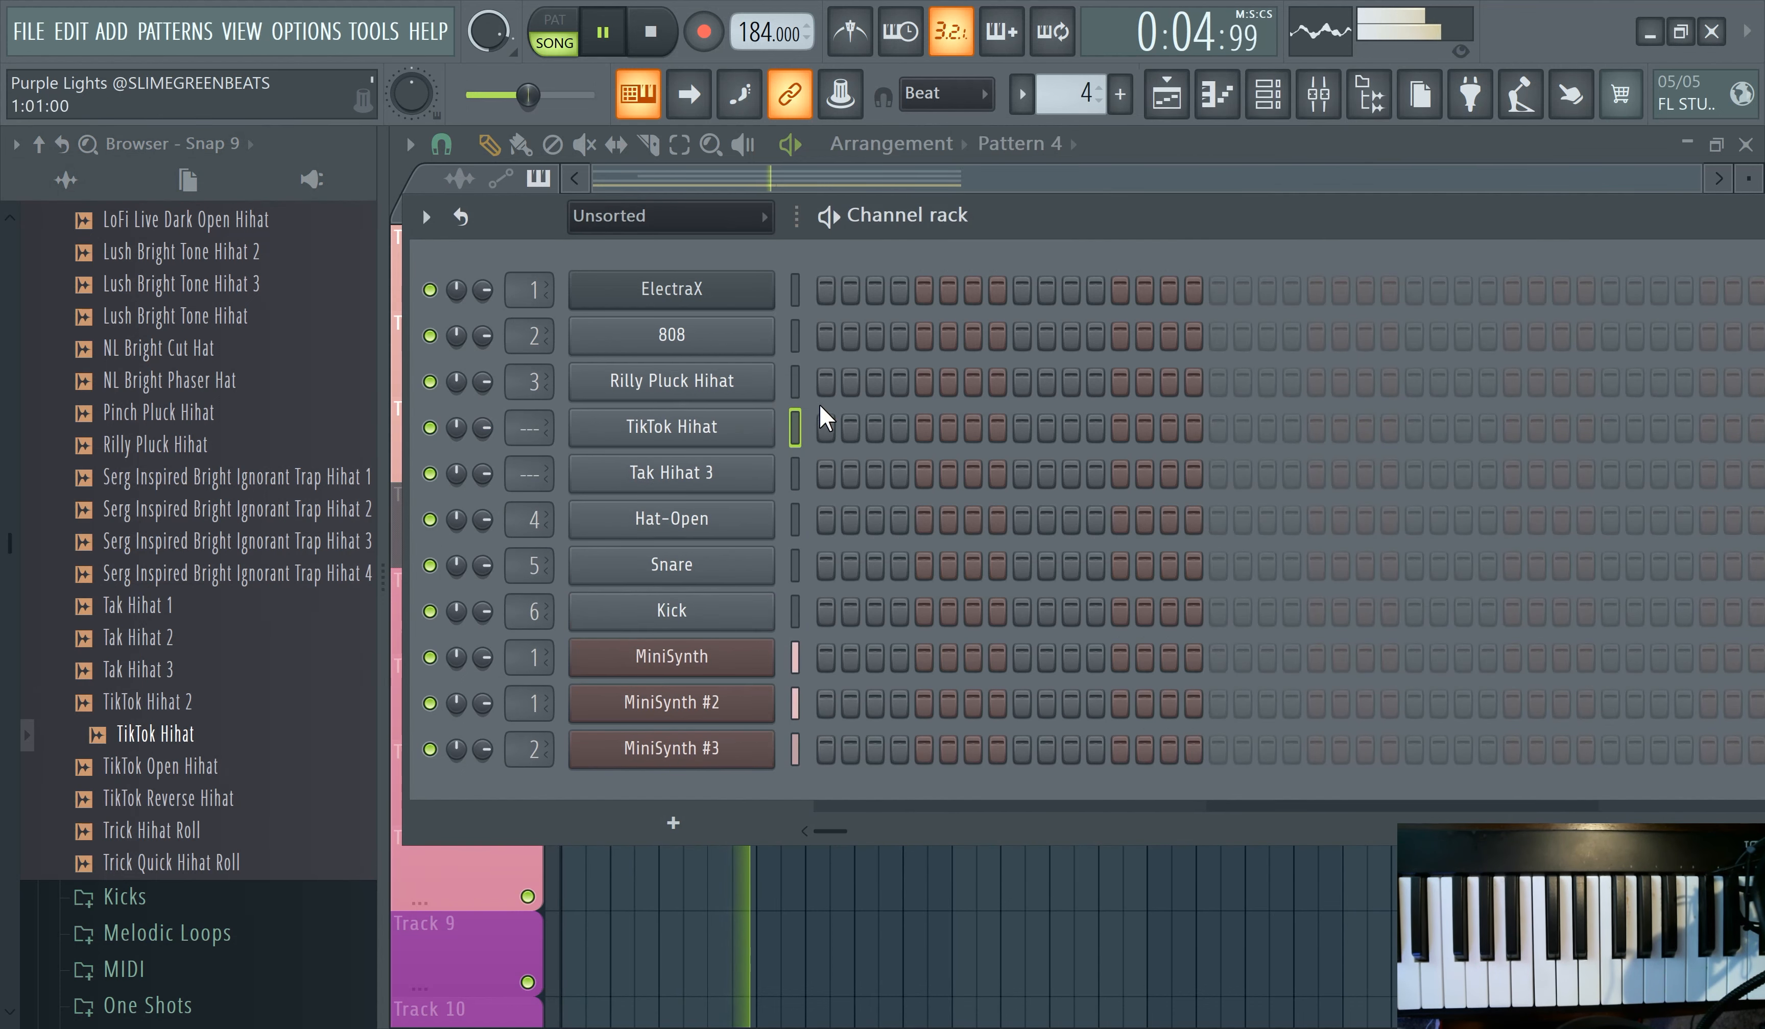
pyautogui.click(797, 387)
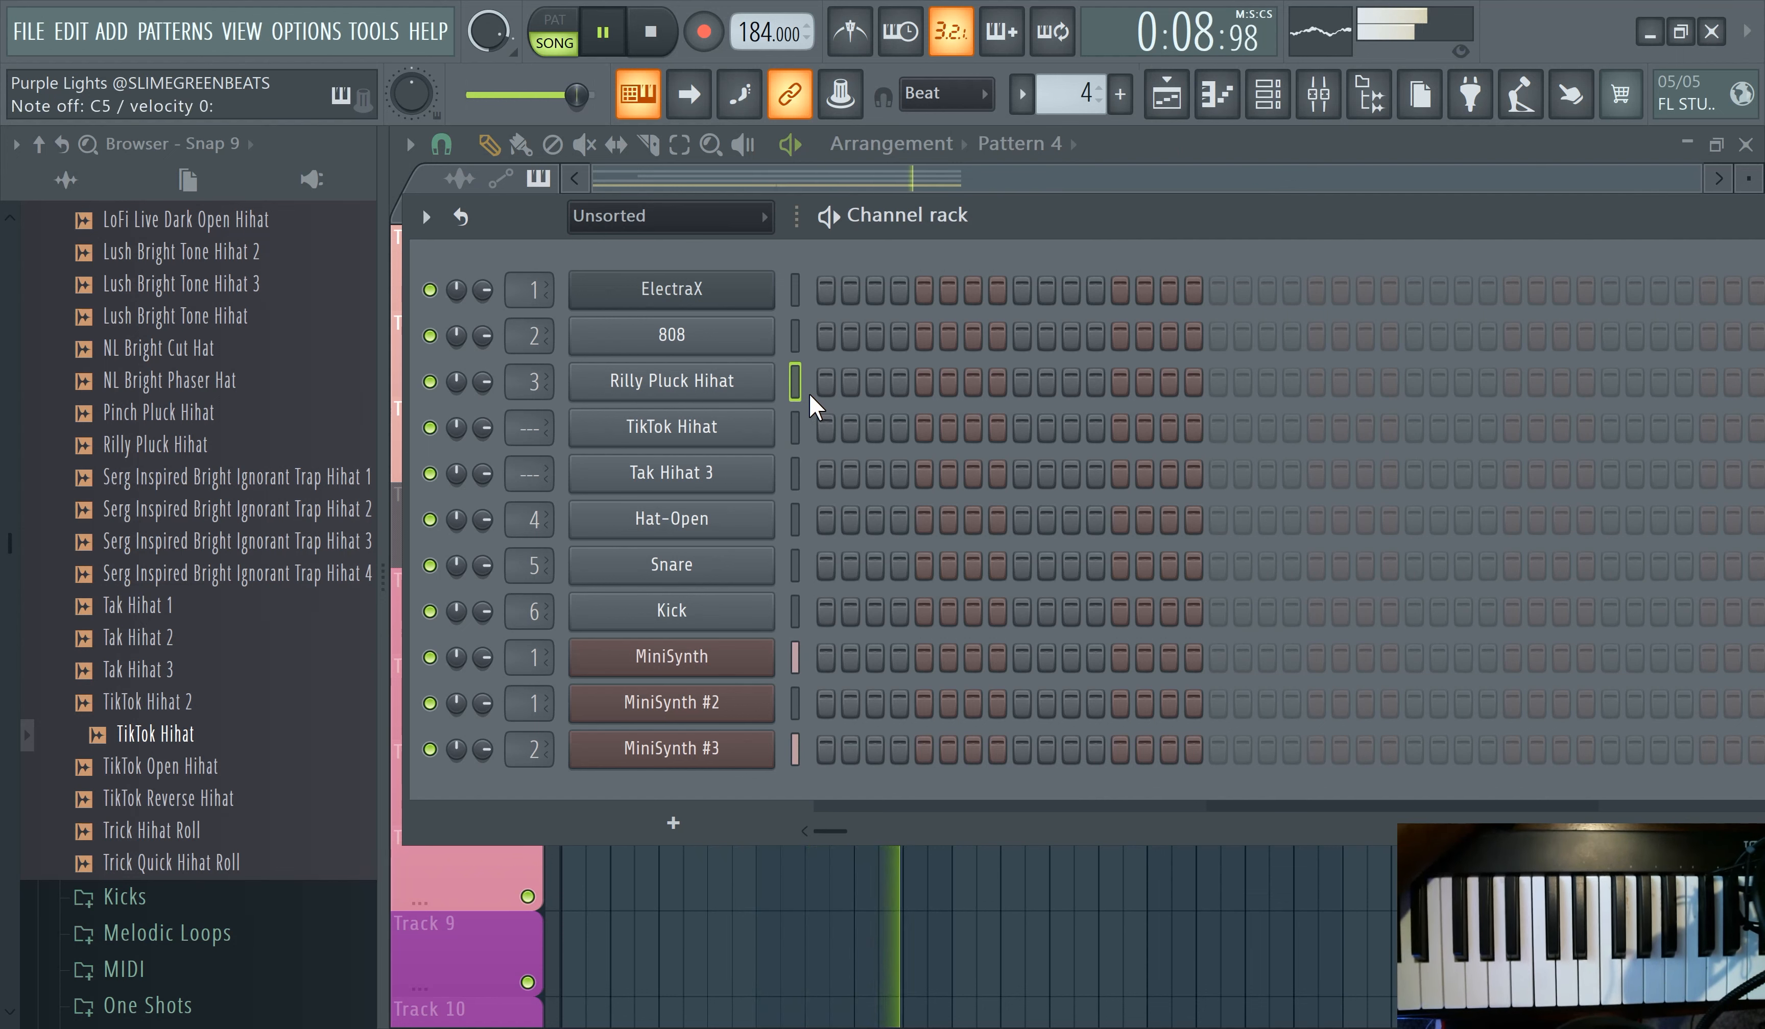
pyautogui.click(1322, 96)
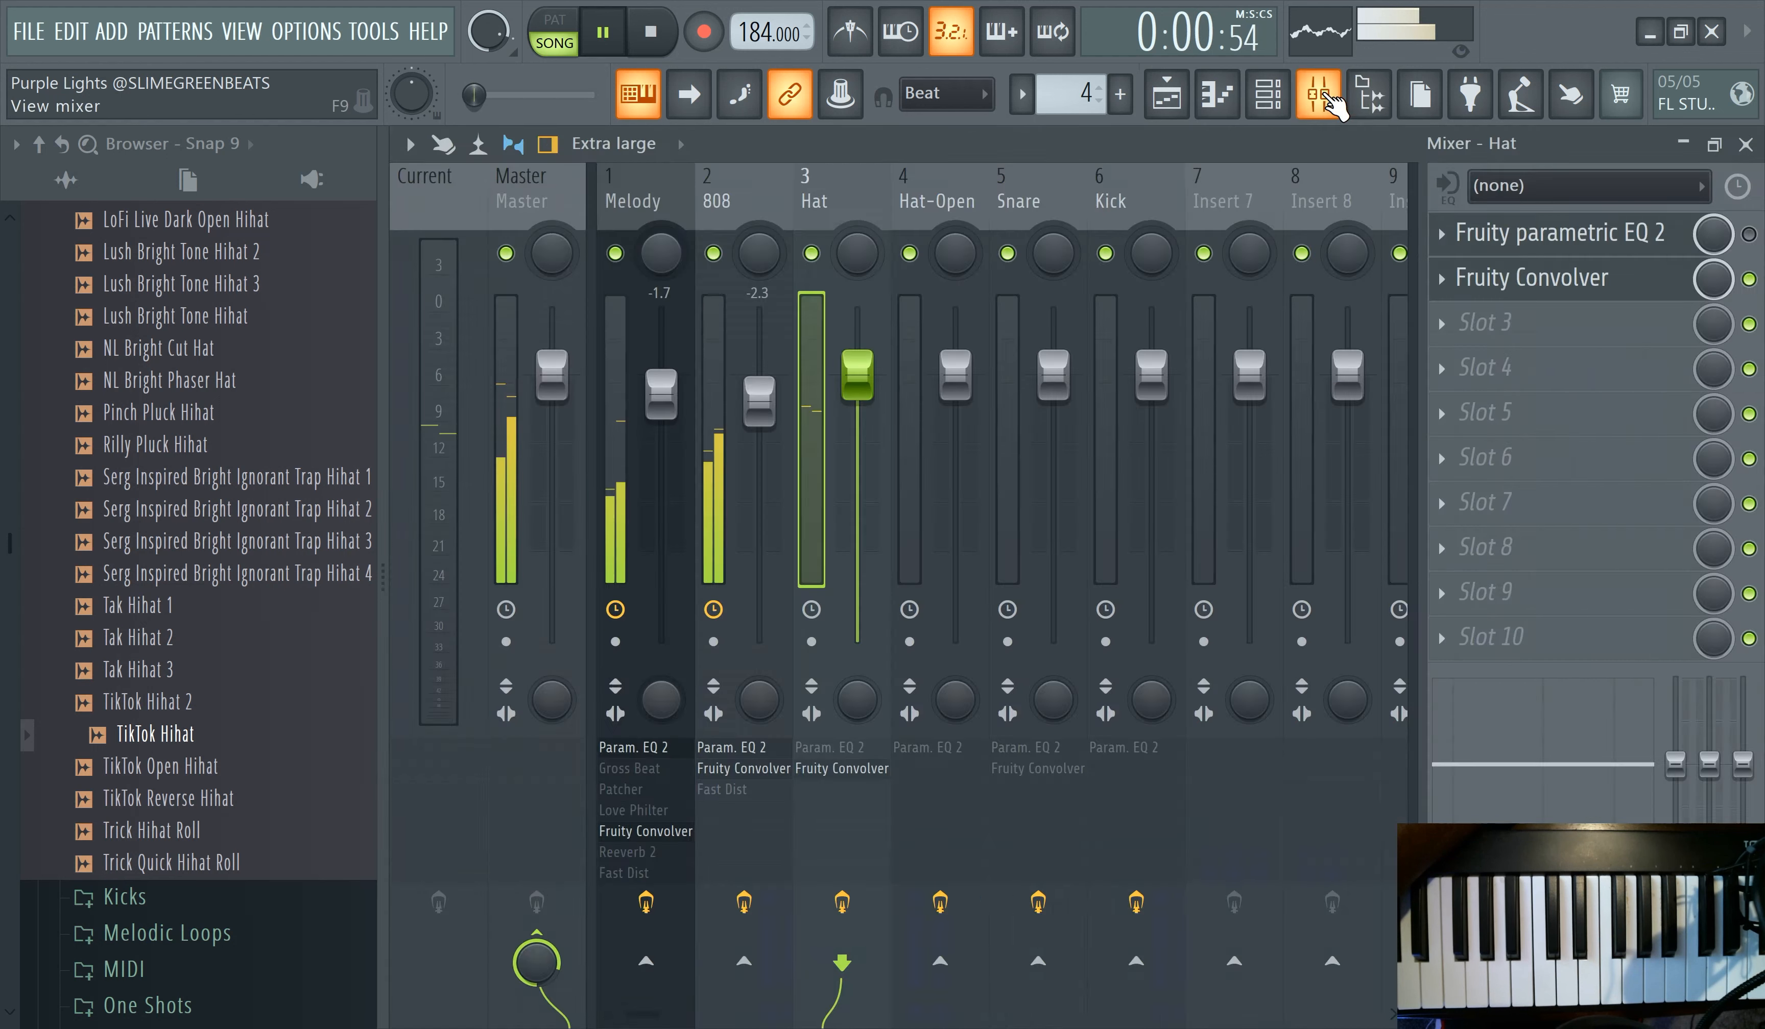
pyautogui.click(1186, 112)
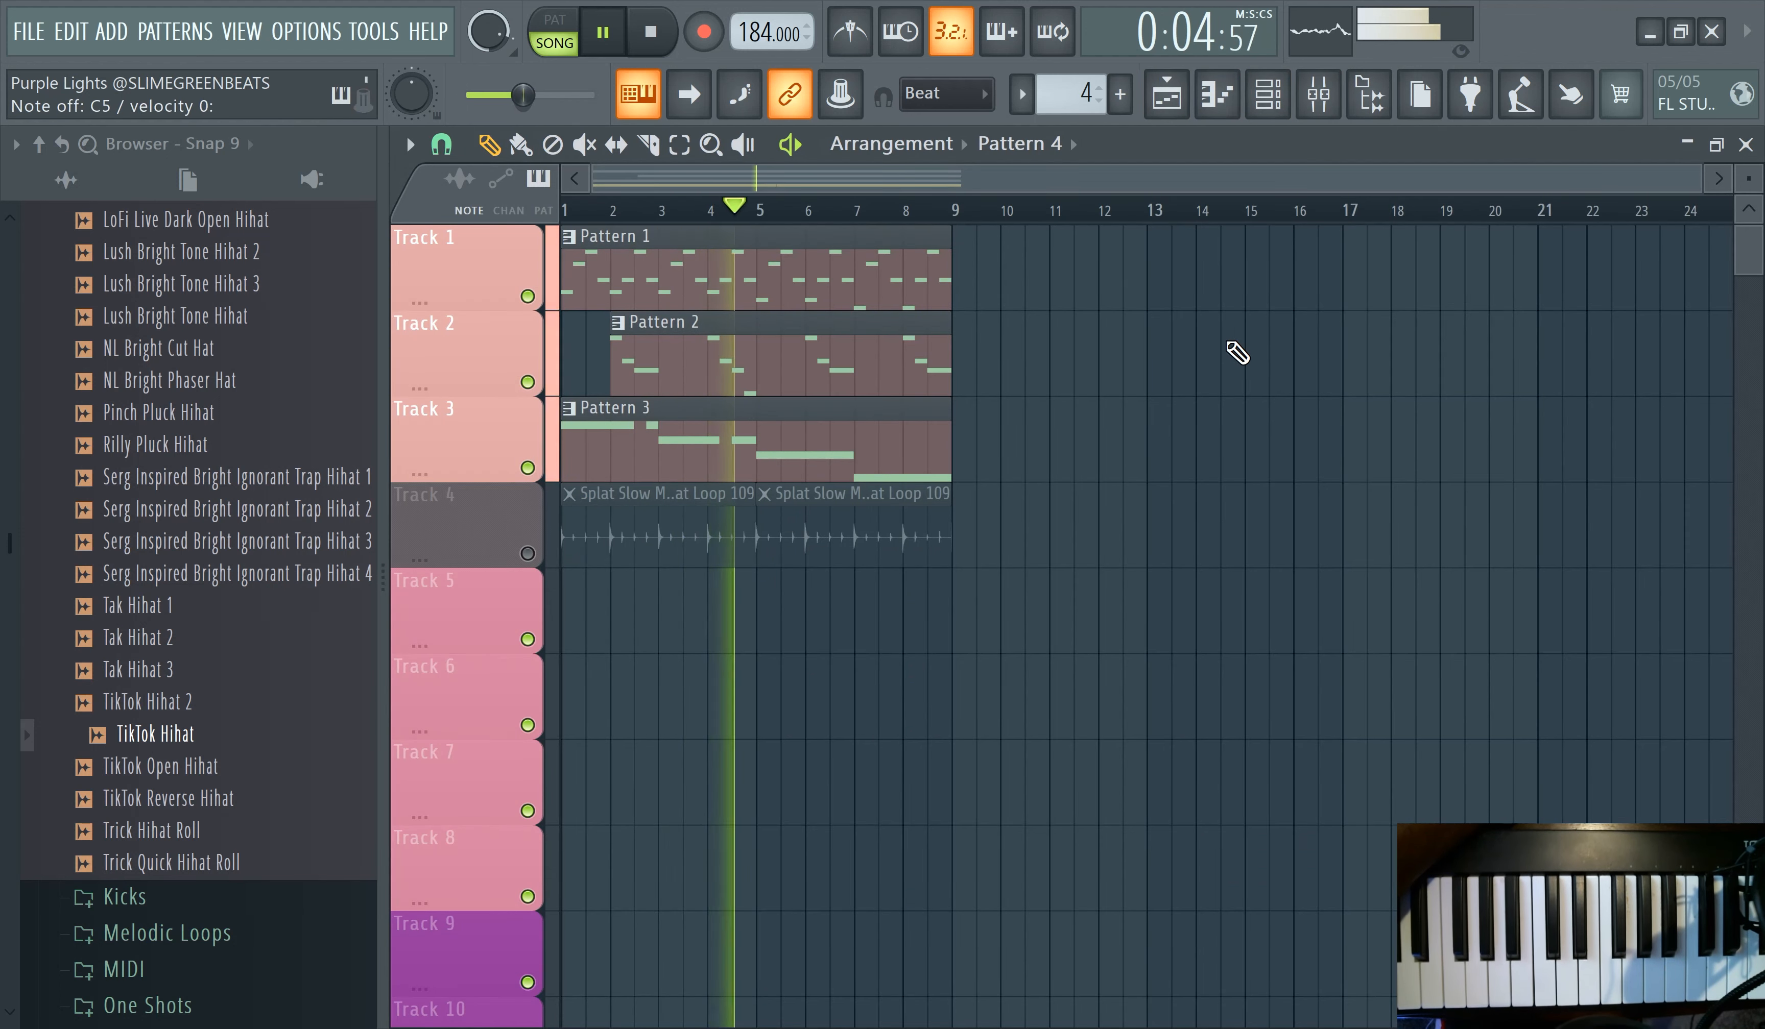
# - Compare the Tak Hihat 3, TikTok Hihat and Rilly Pluck Hihat channels by playing each over the song
pyautogui.click(1267, 94)
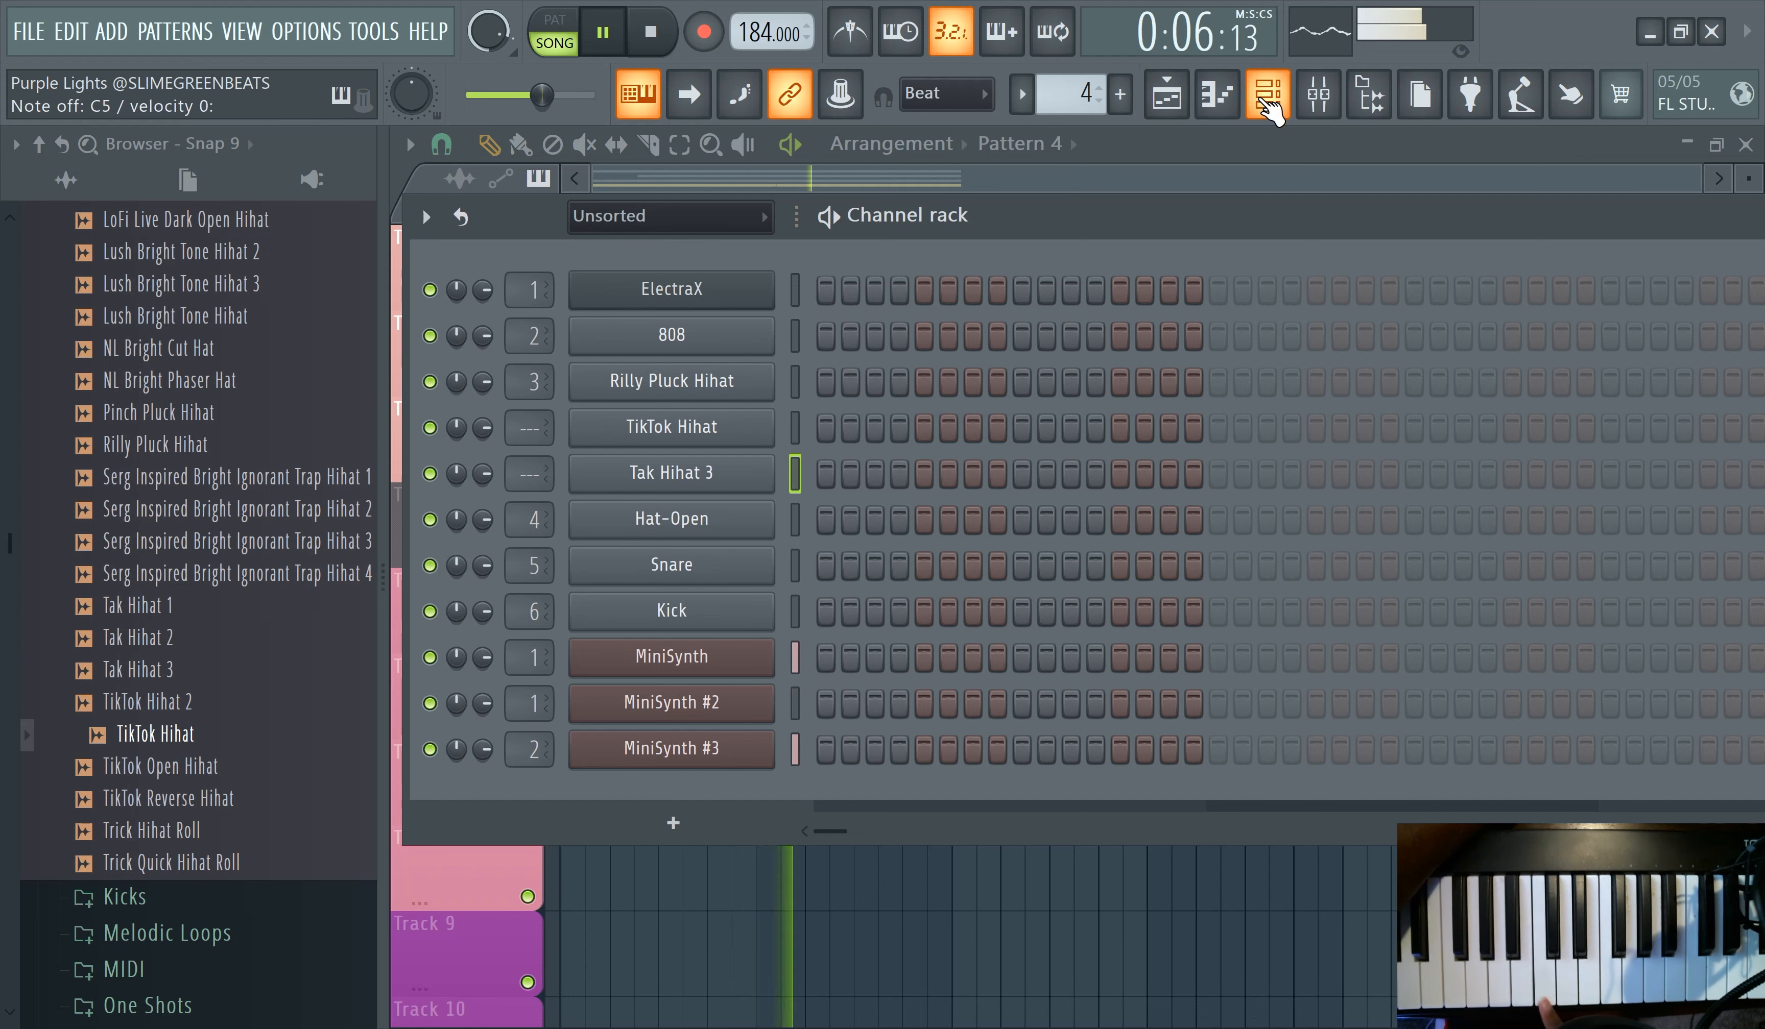
pyautogui.press('Up')
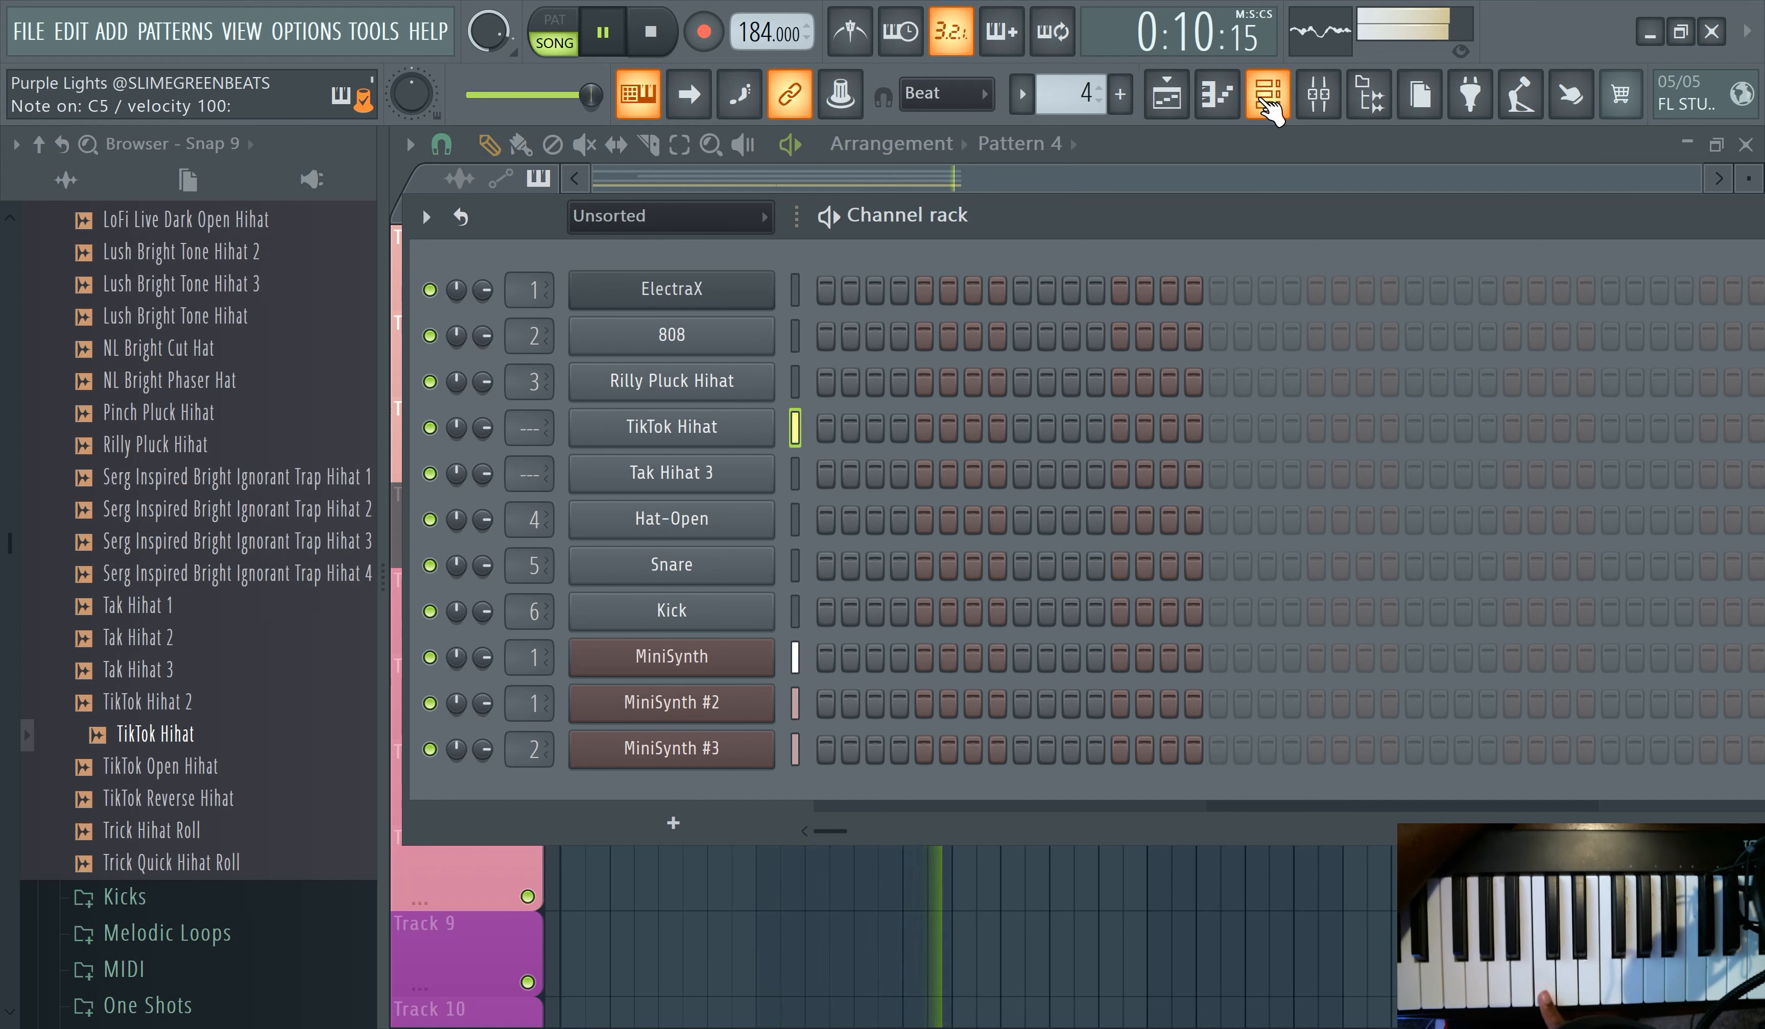
pyautogui.press('Up')
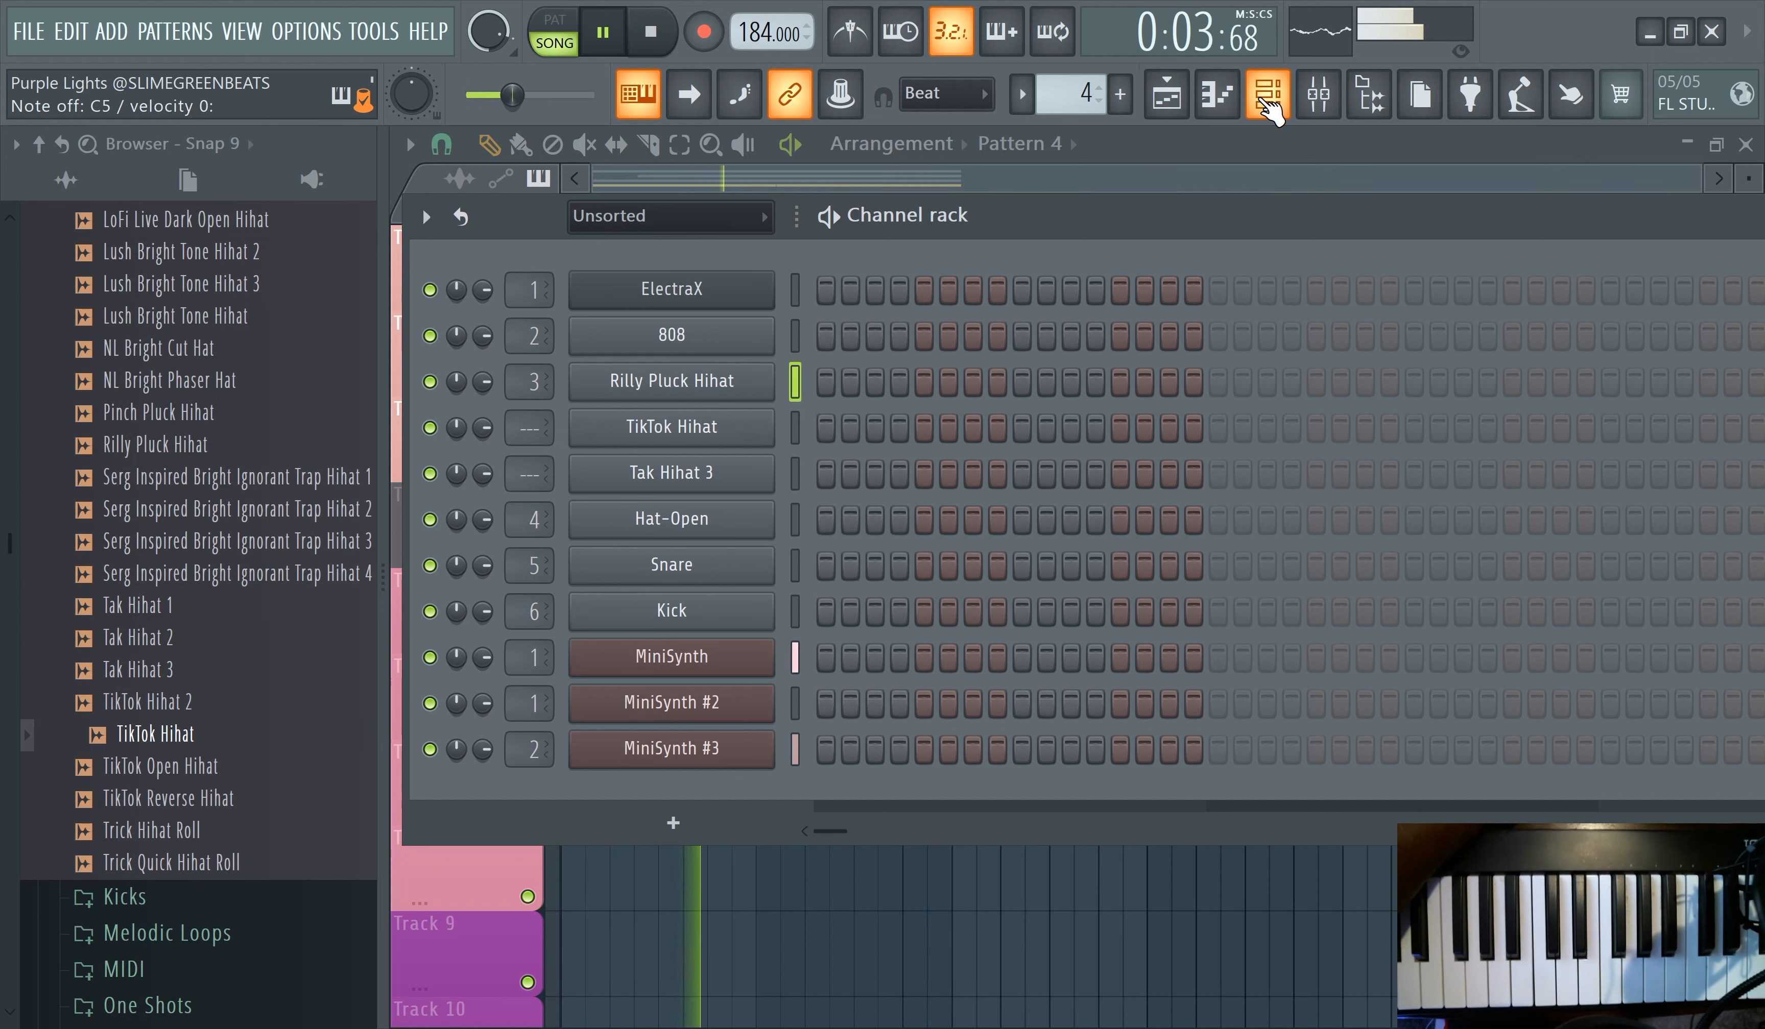
pyautogui.press('Up')
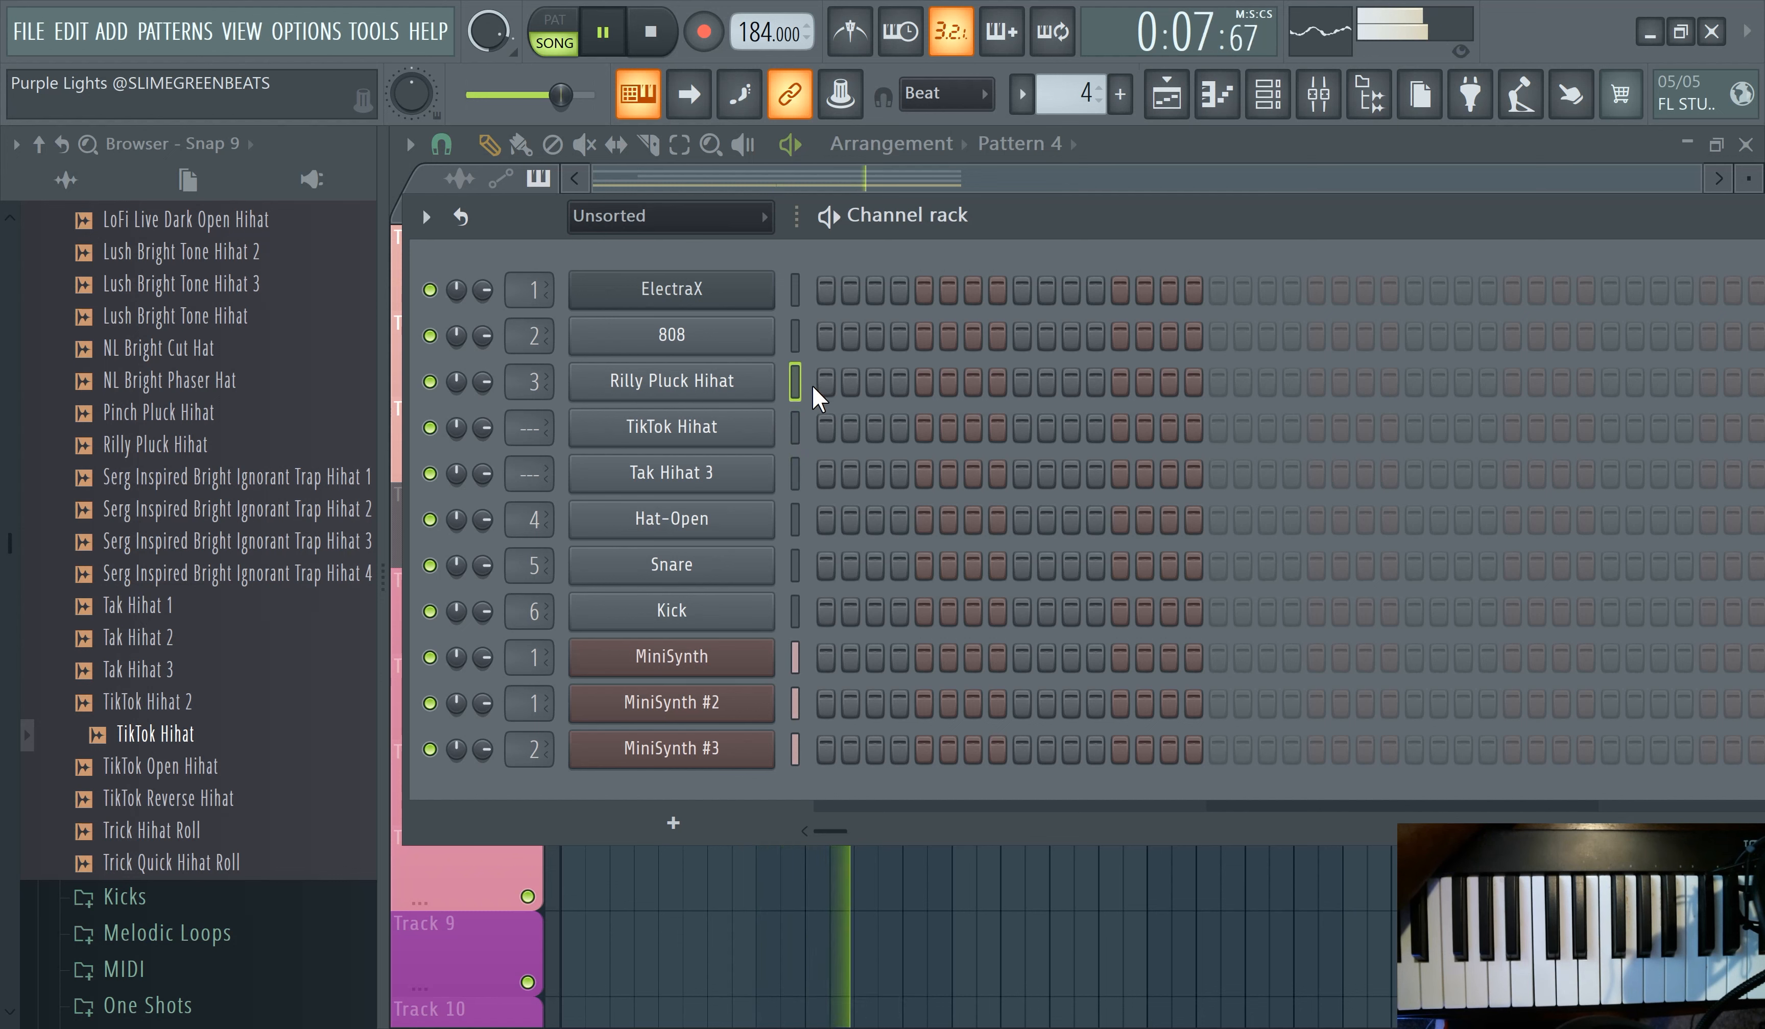
# - Program Rilly Pluck Hihat hits on every fourth step from step 1 to step 29
pyautogui.click(825, 382)
pyautogui.click(923, 381)
pyautogui.click(1022, 382)
pyautogui.click(1119, 382)
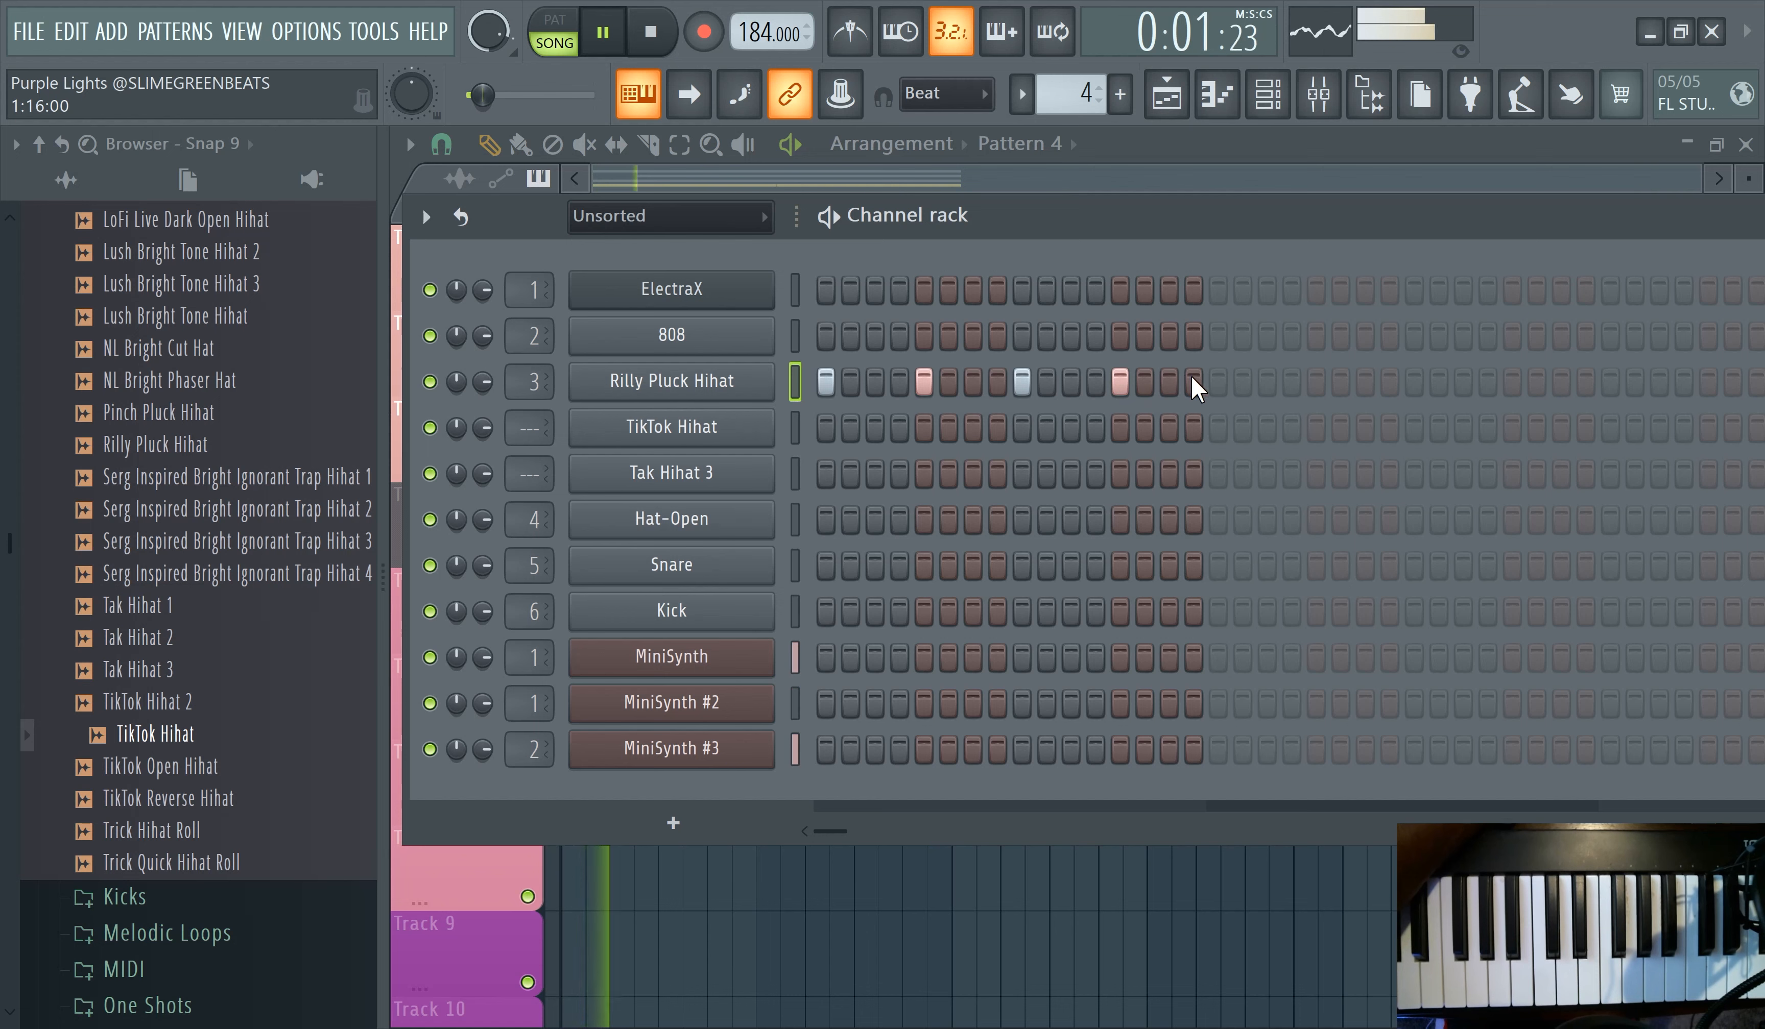
pyautogui.click(1218, 382)
pyautogui.click(1316, 382)
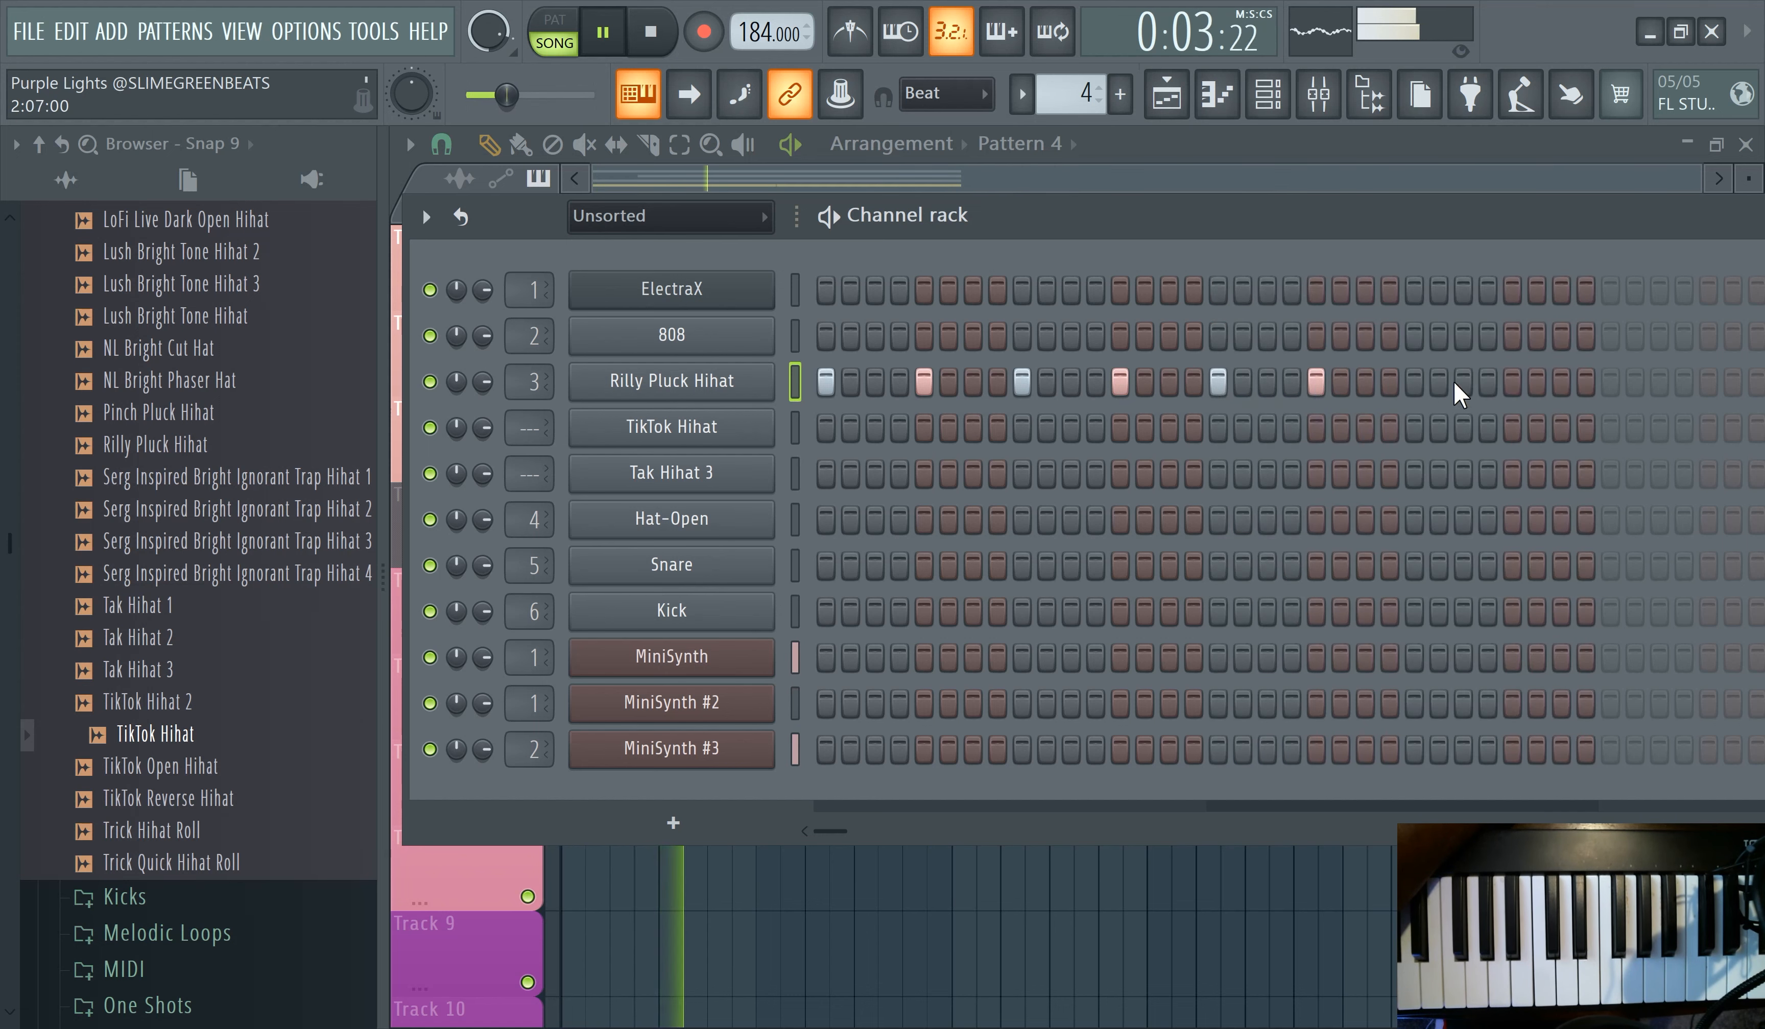
pyautogui.click(1413, 382)
pyautogui.click(1512, 382)
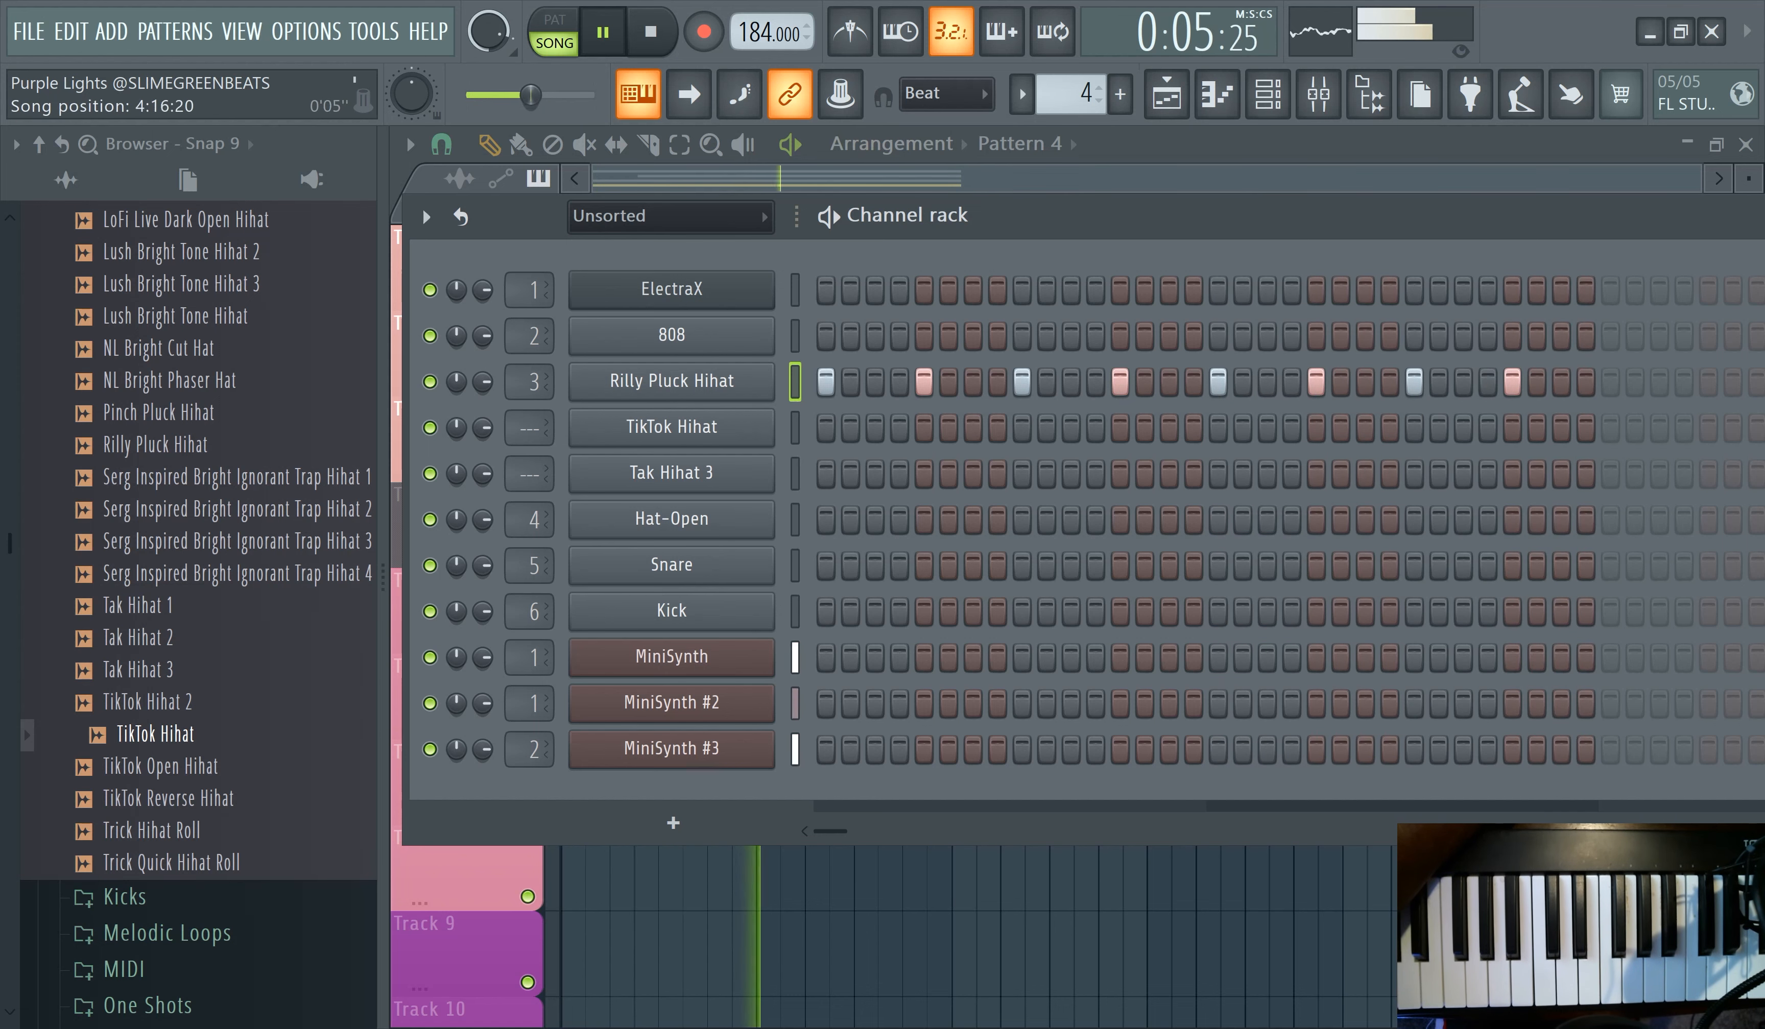
# - Place Pattern 4 on Track 5 at bar 1 and extend its clip to about bar 9
pyautogui.click(1166, 92)
pyautogui.click(631, 606)
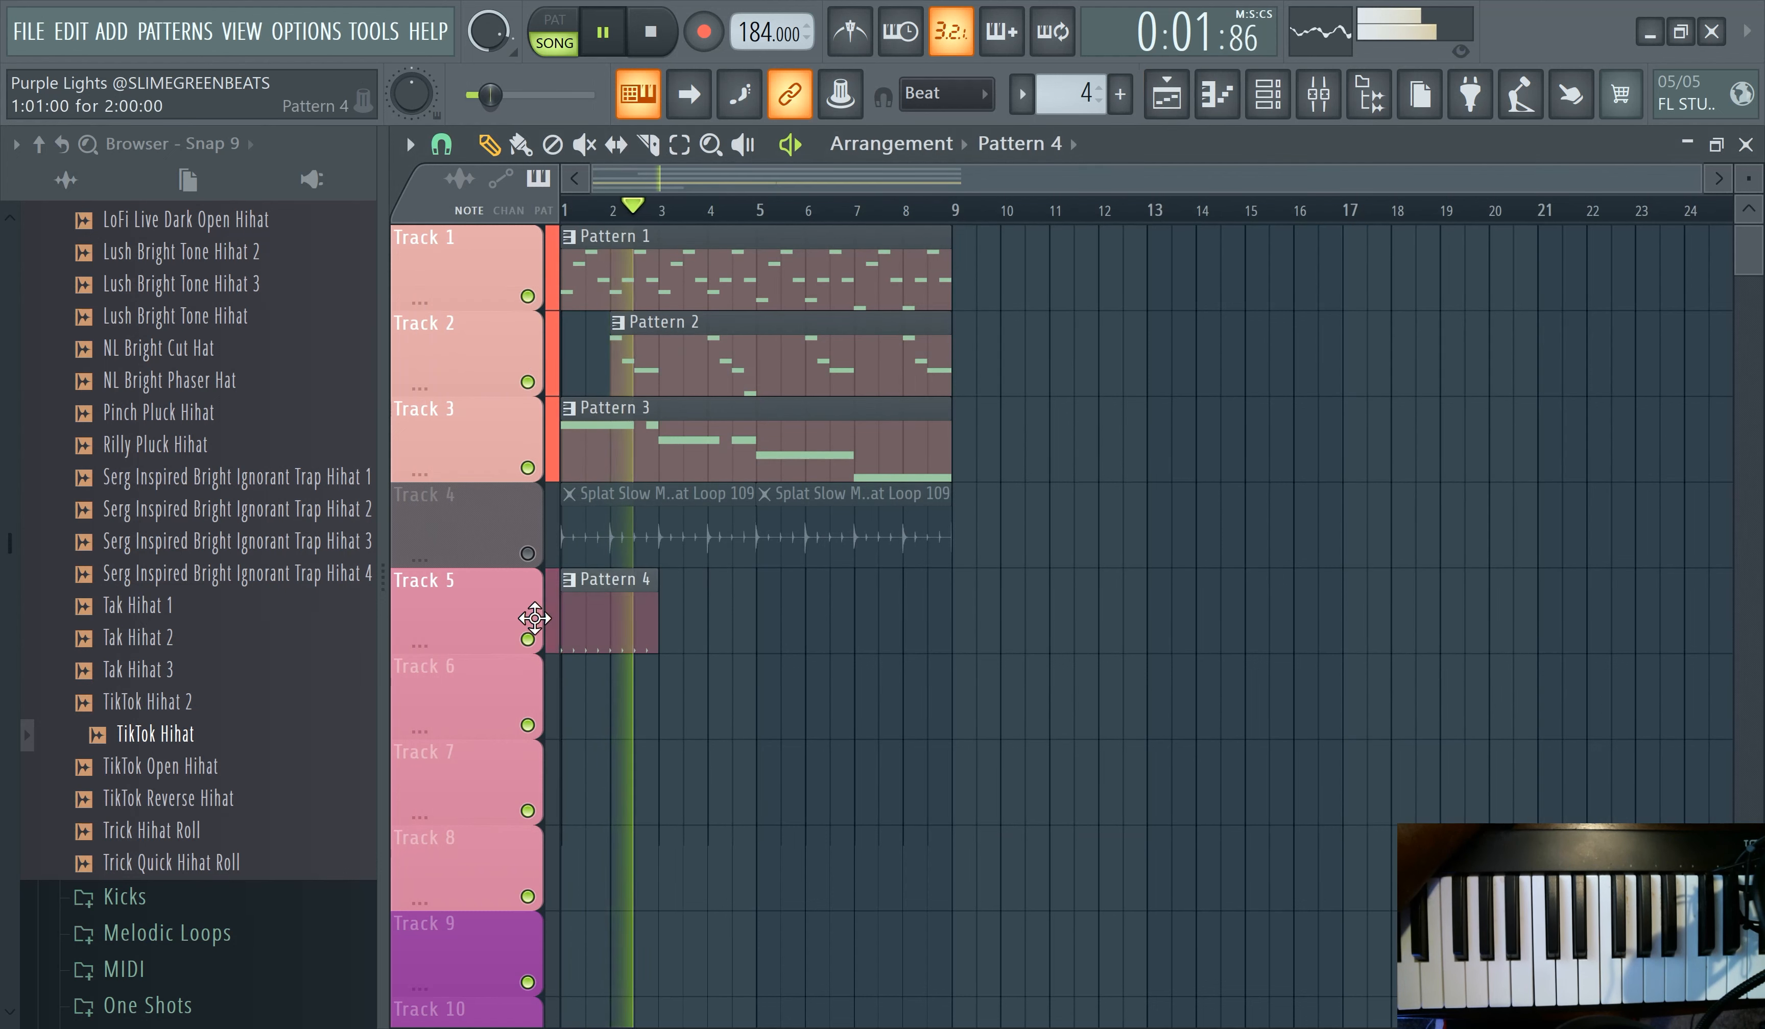
pyautogui.moveTo(657, 614); pyautogui.dragTo(976, 608)
# - Audition the TikTok, Trick and Tak hihat samples, and replace the Rilly Pluck Hihat sample with Tak Hihat 2
pyautogui.click(1268, 93)
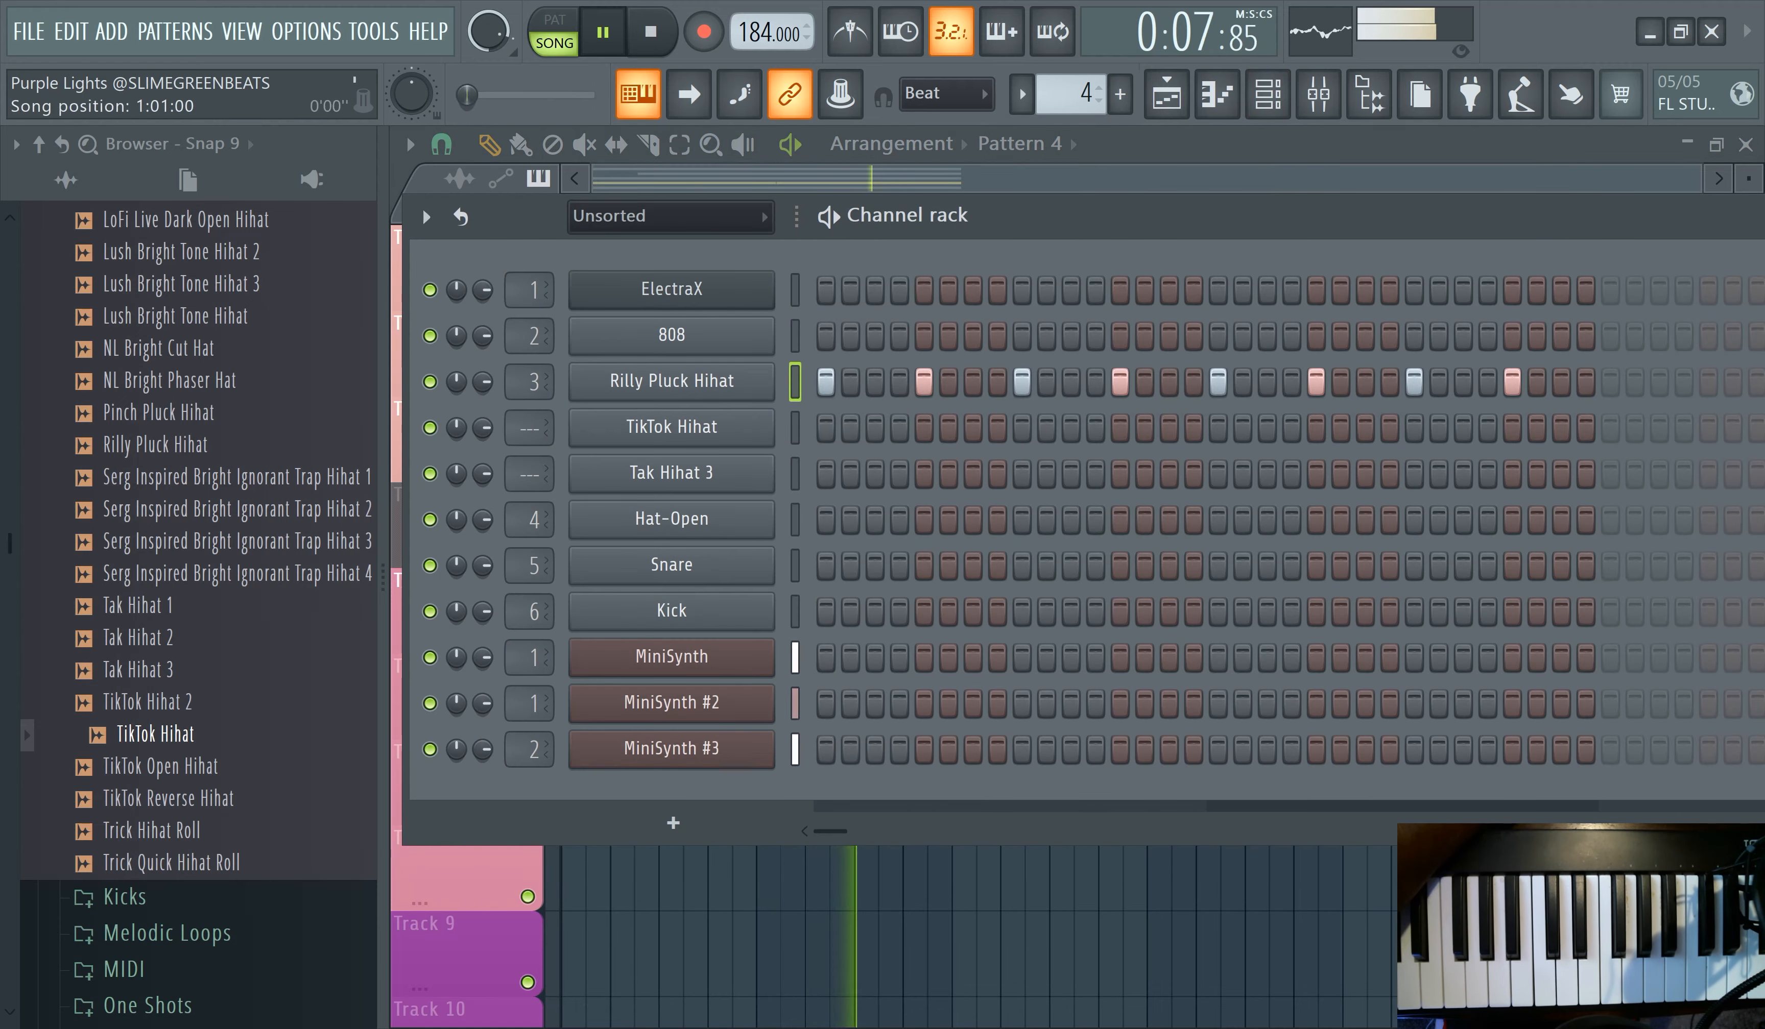
pyautogui.moveTo(1325, 217); pyautogui.dragTo(1168, 214)
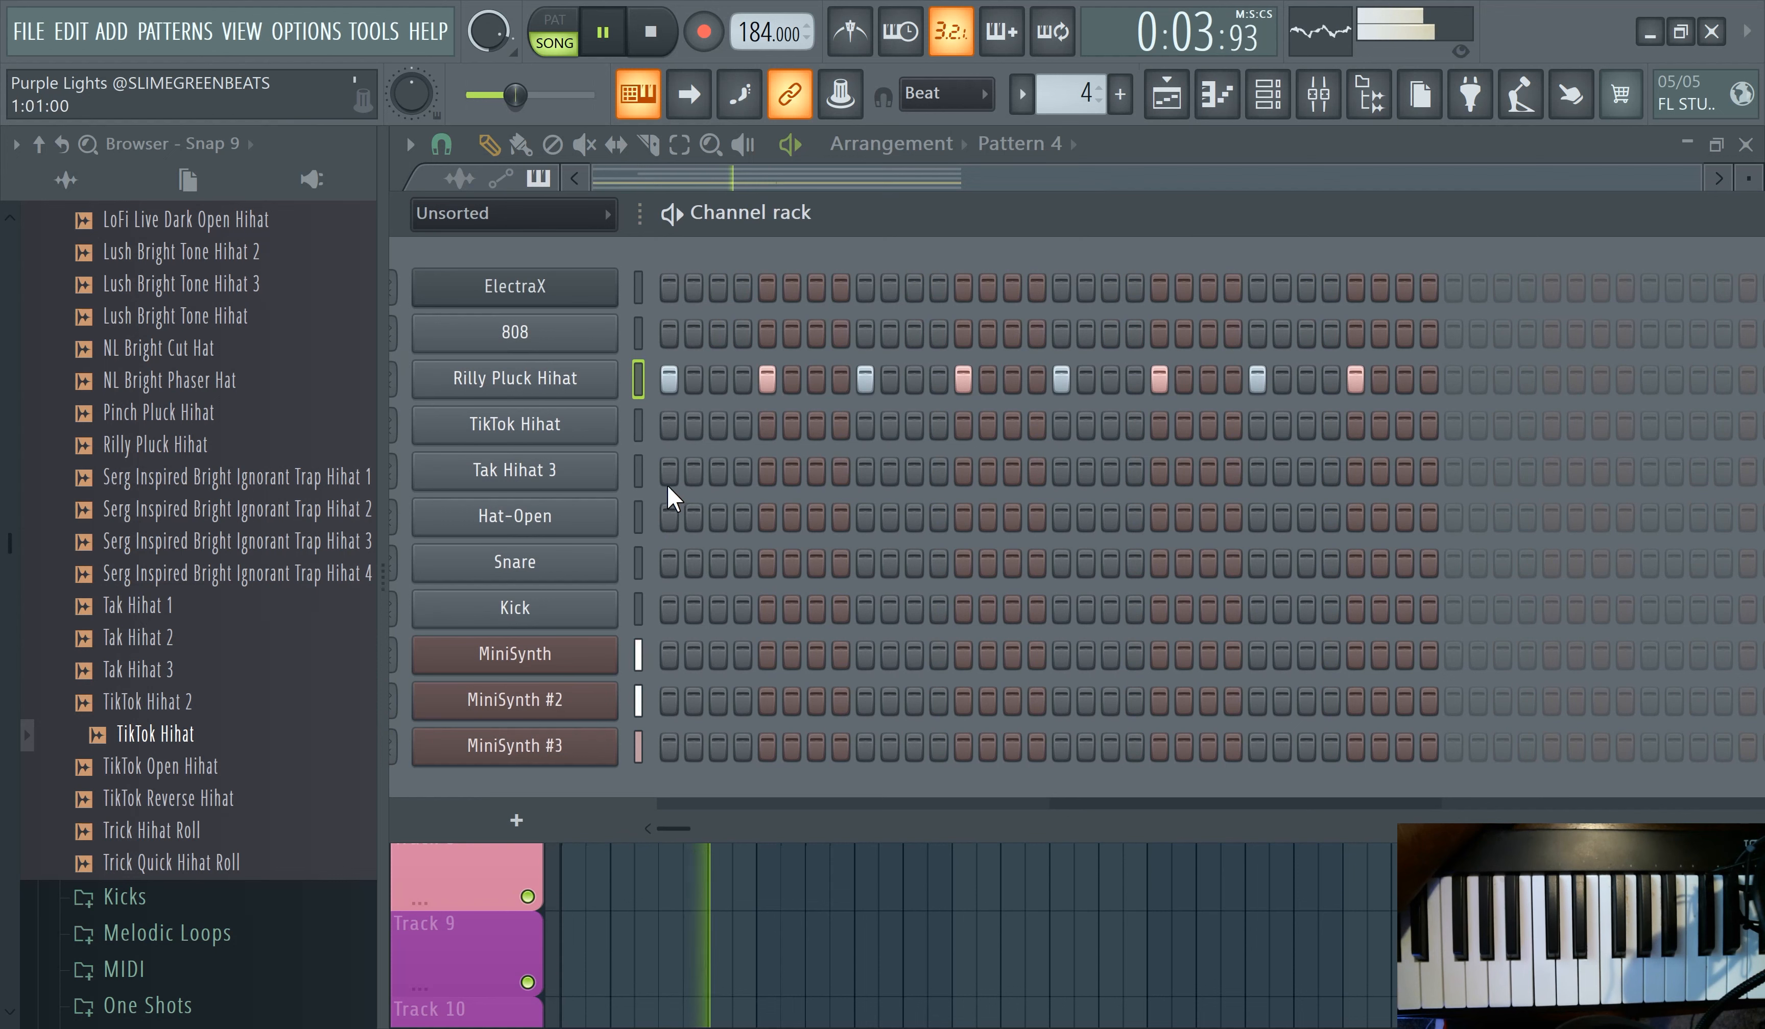
pyautogui.click(143, 805)
pyautogui.click(155, 775)
pyautogui.click(159, 825)
pyautogui.click(177, 704)
pyautogui.click(169, 637)
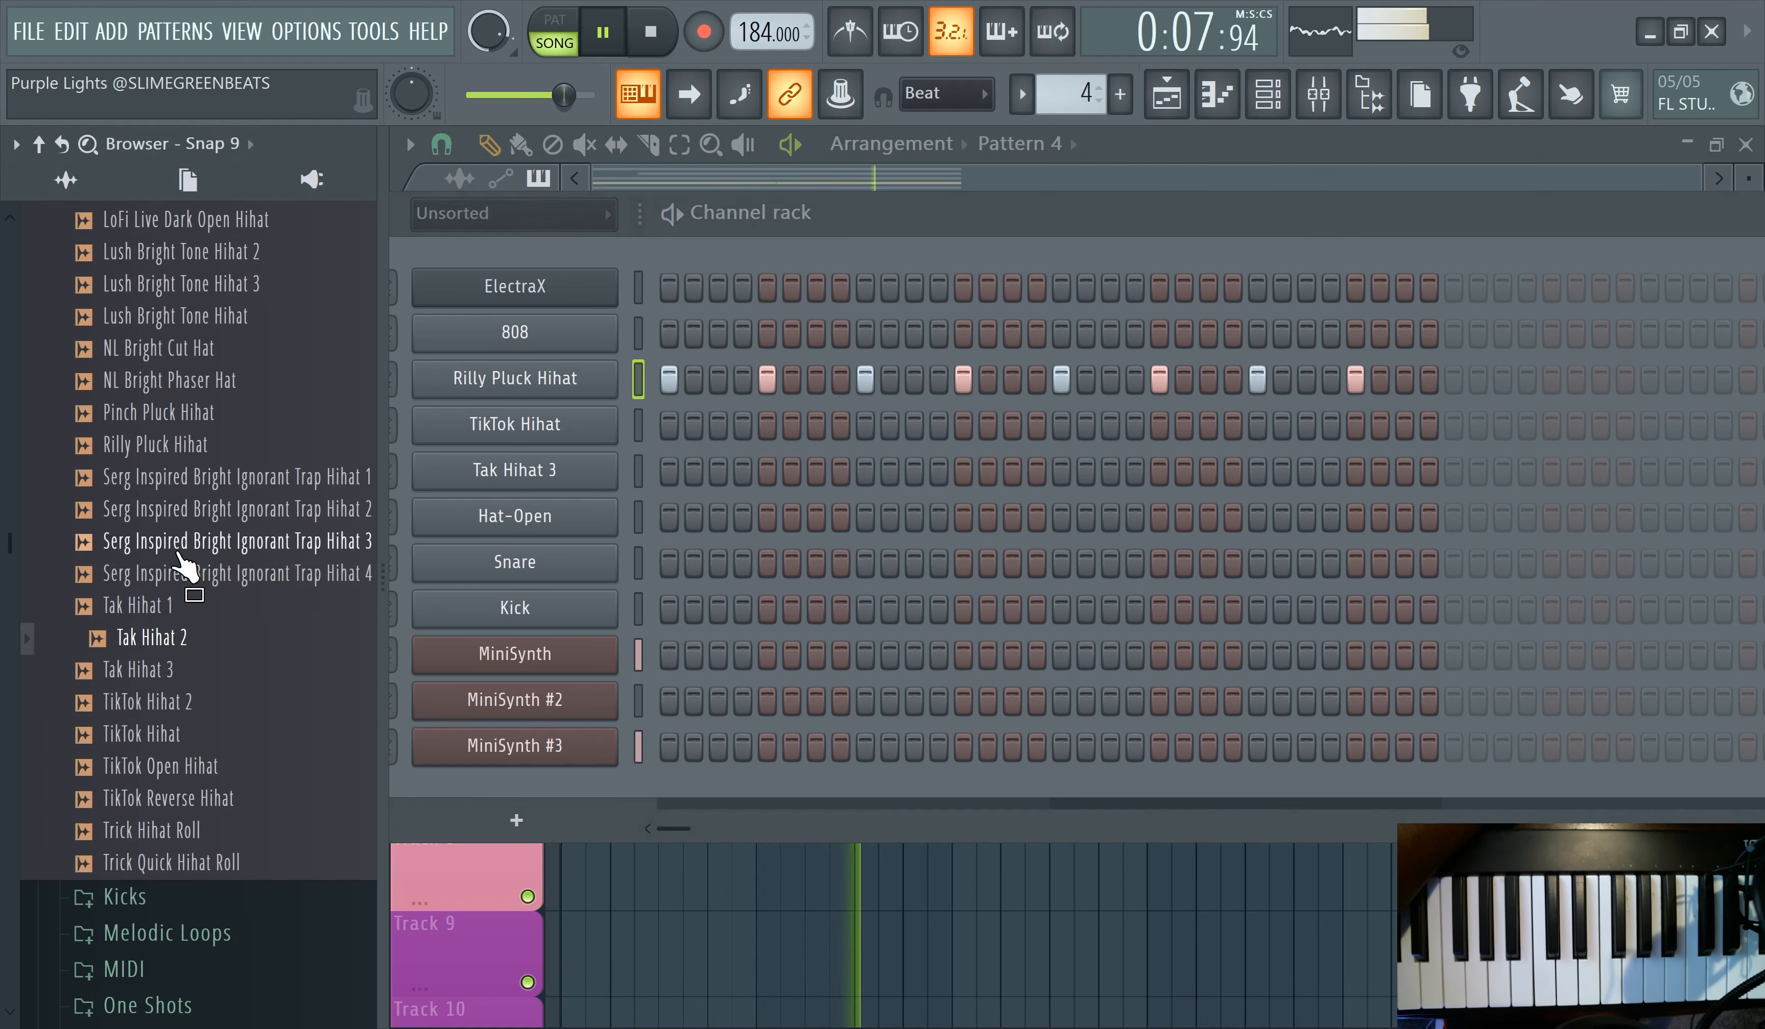
pyautogui.moveTo(169, 665); pyautogui.dragTo(581, 391)
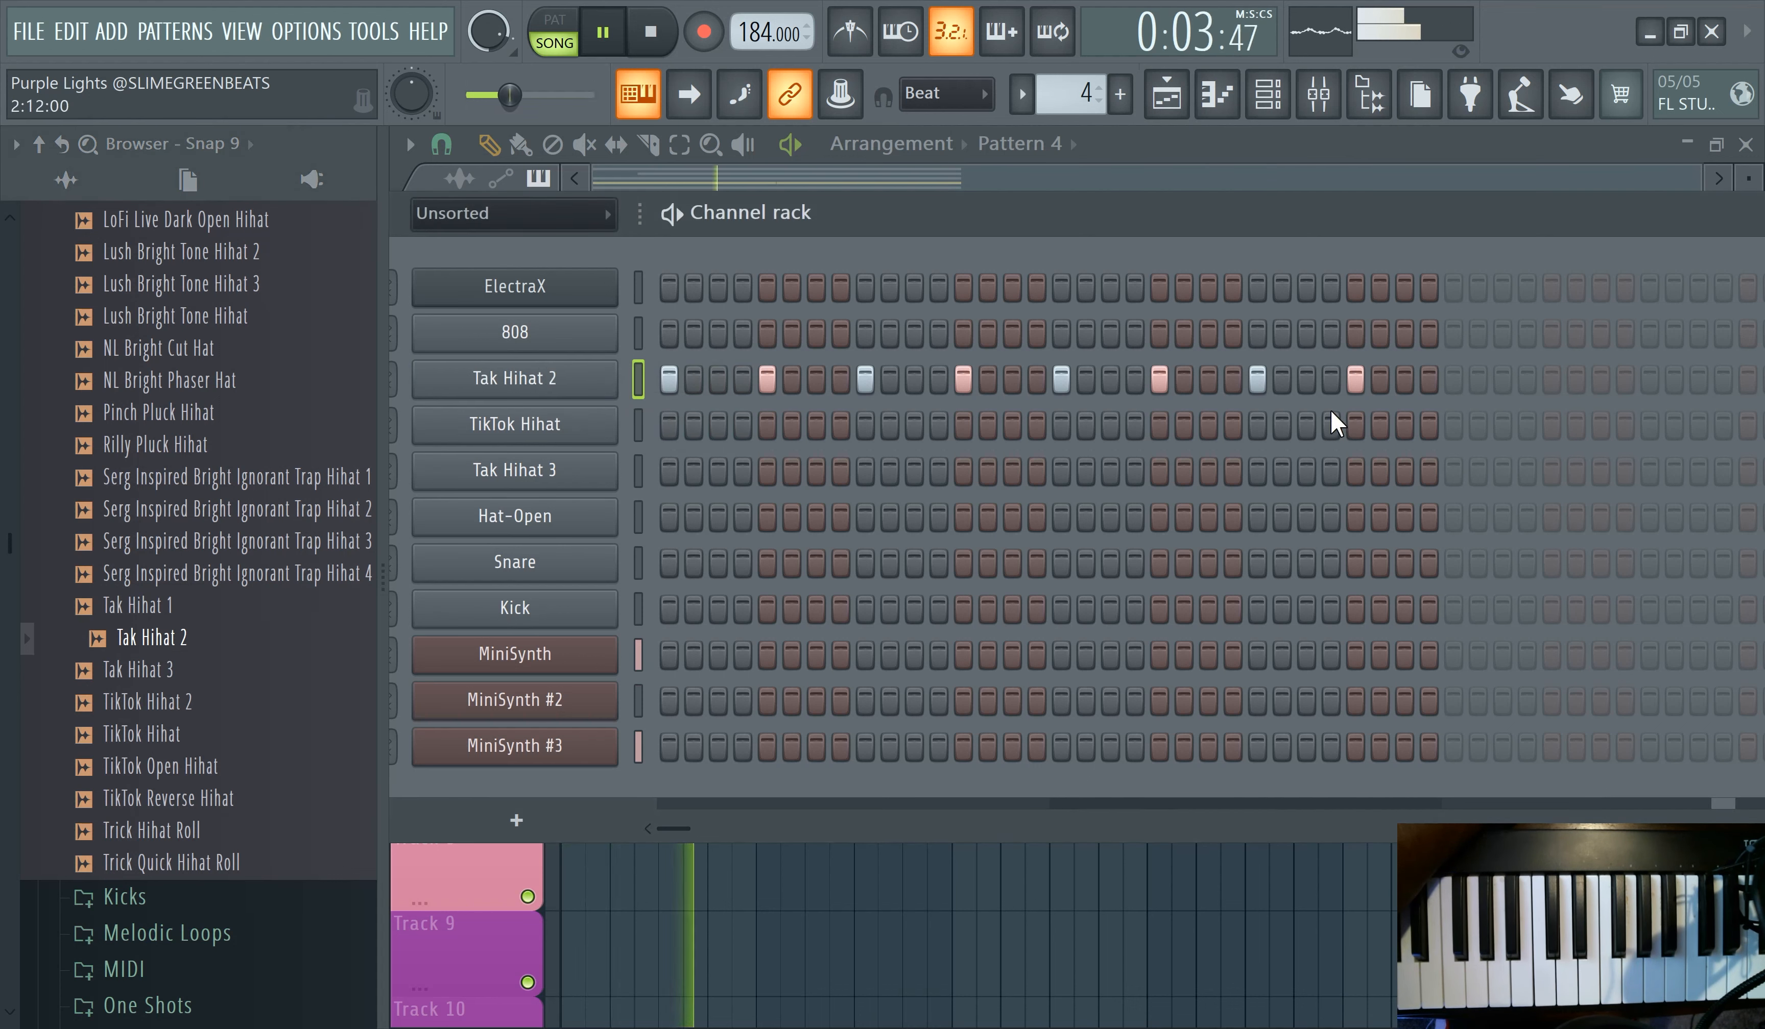
# - Continue the Tak Hihat 2 hits every four steps through step 45, and add extra hits at steps 3, 22 to 24 and 39
pyautogui.click(1451, 382)
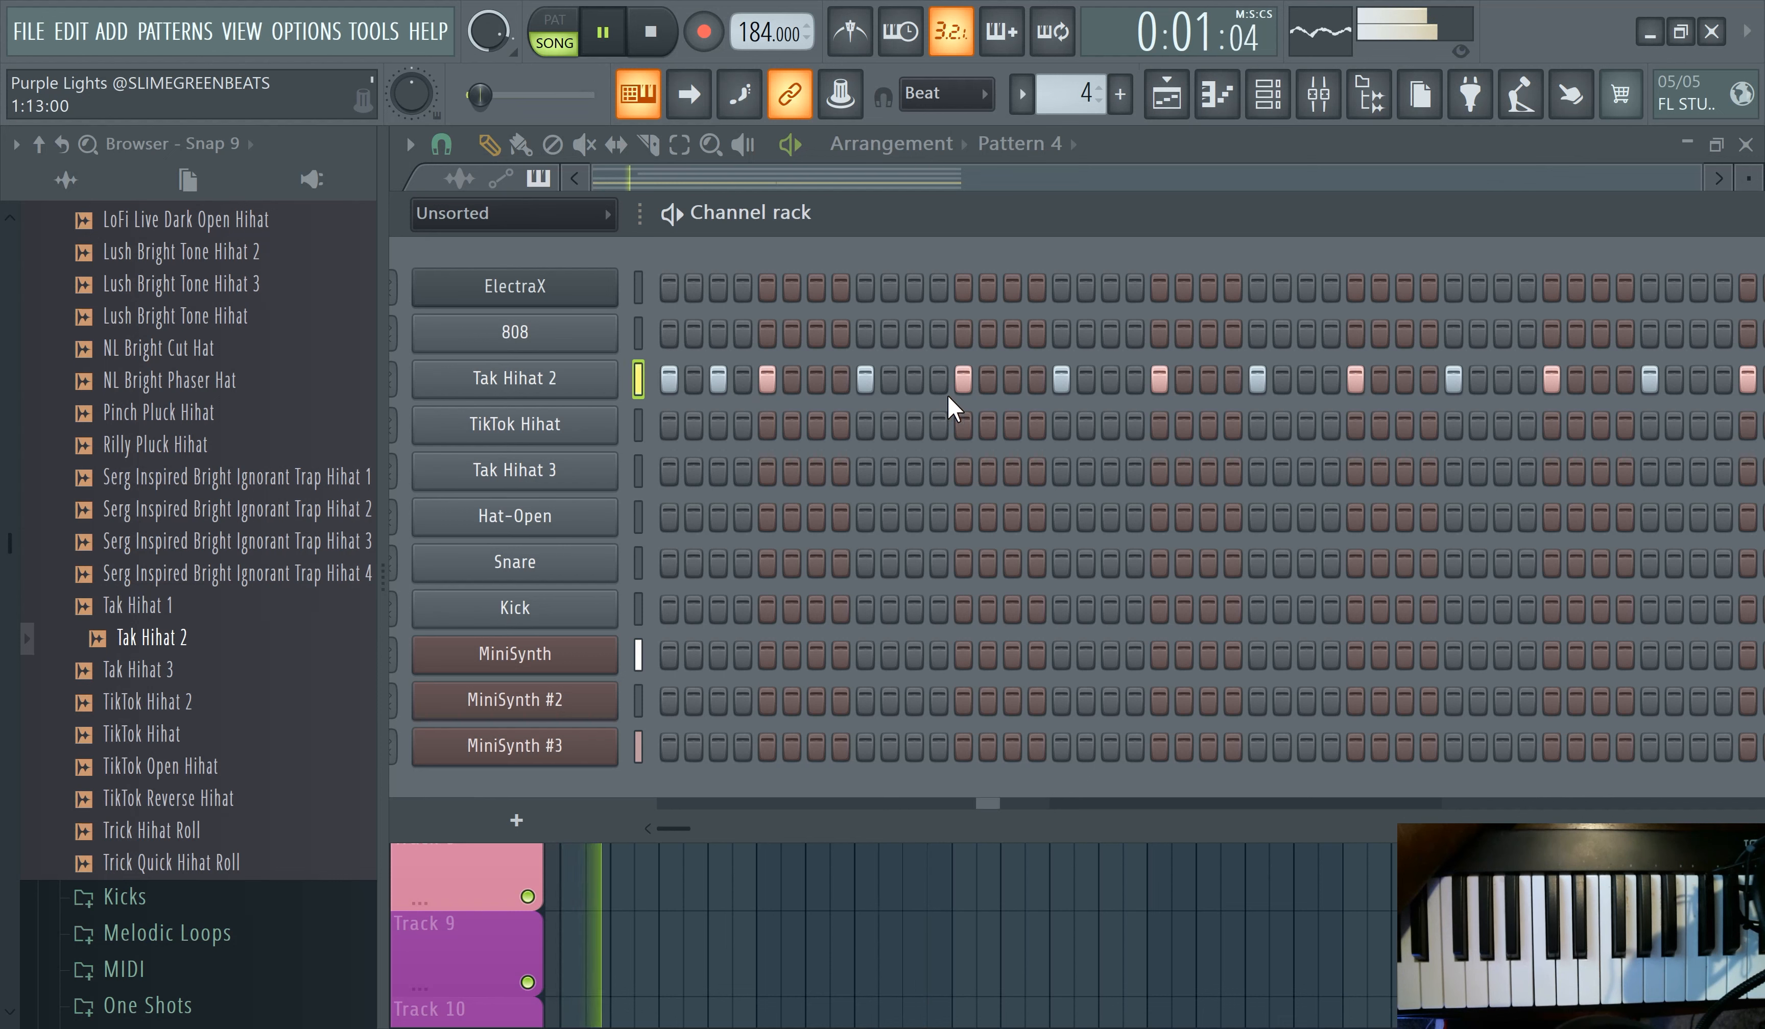
pyautogui.click(1182, 381)
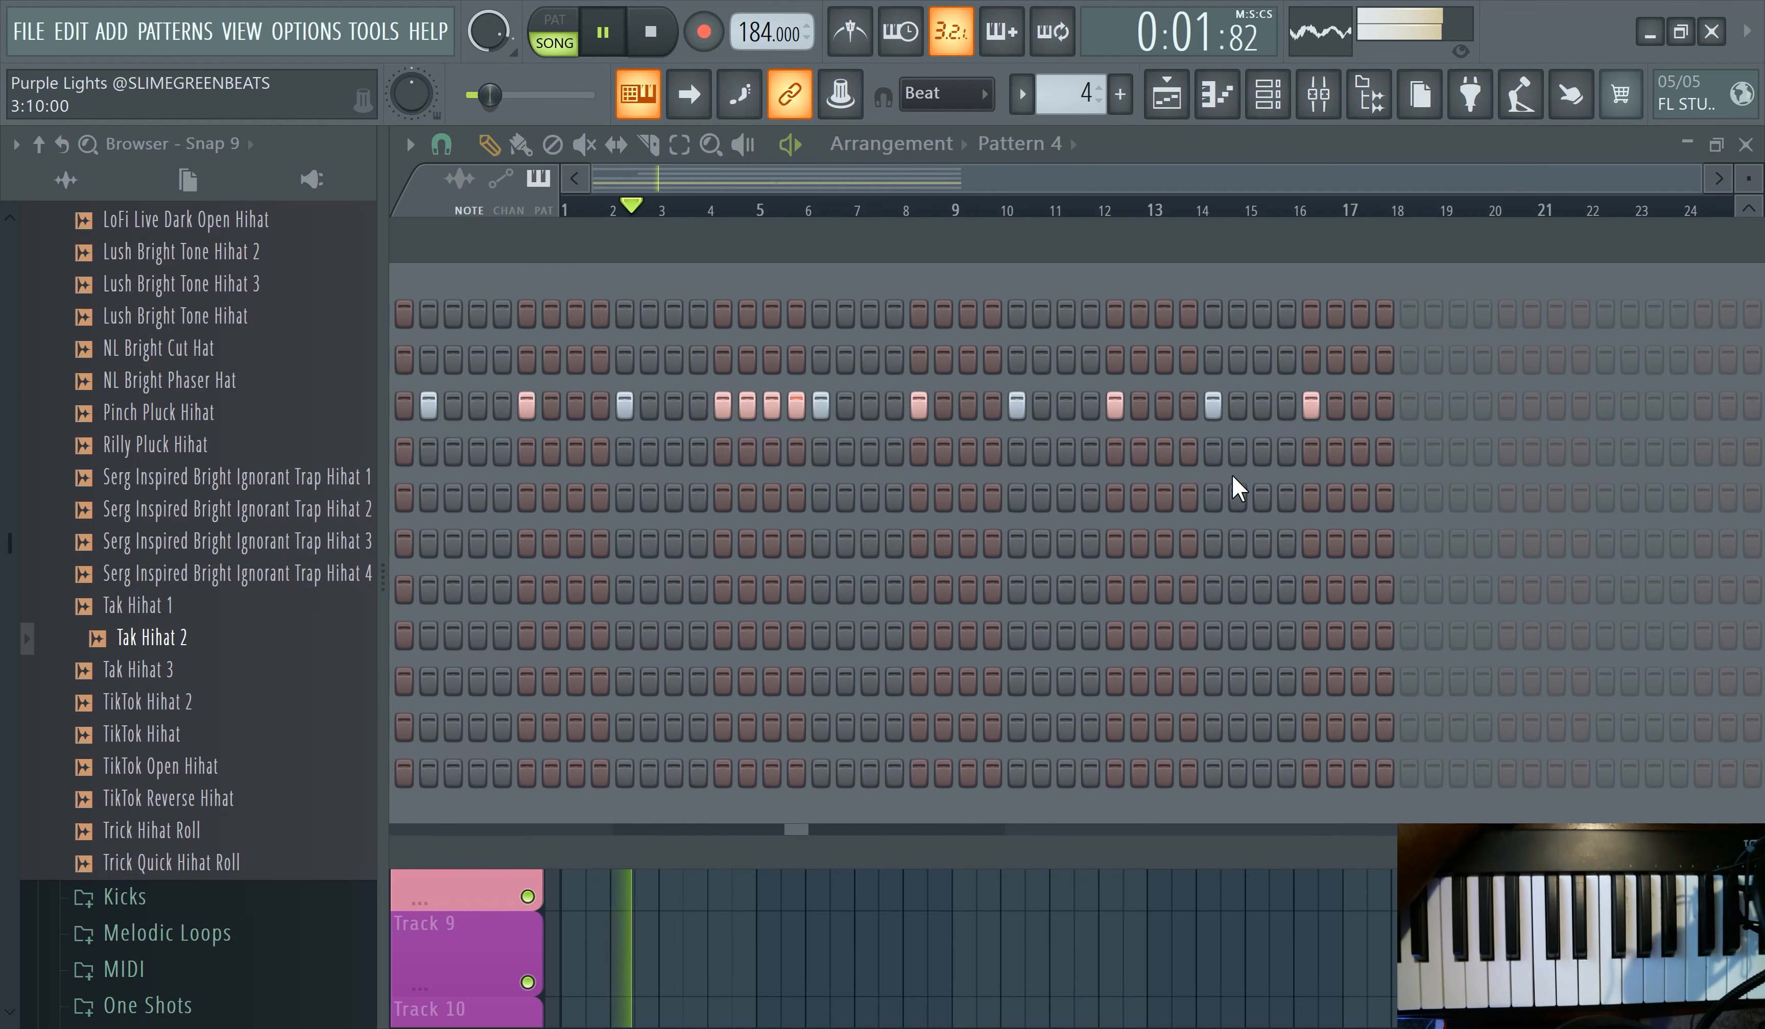
pyautogui.click(1164, 406)
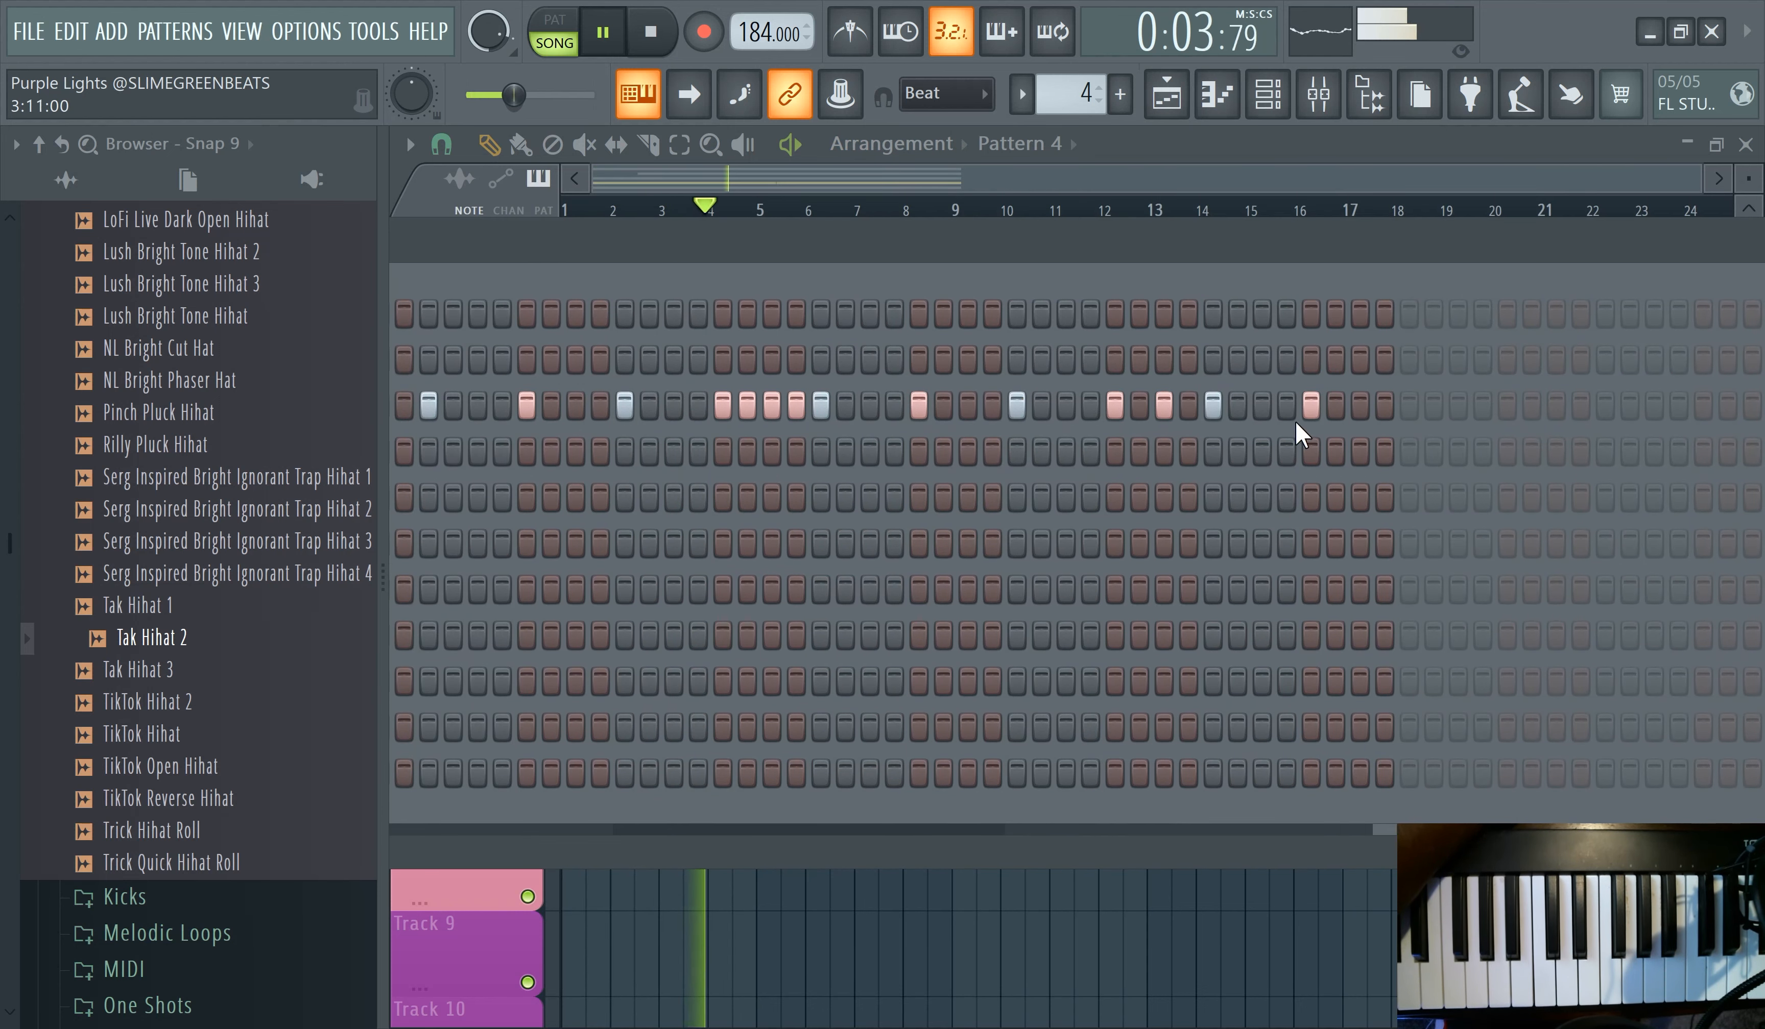
# - Open the Tak Hihat 2 notes in the piano roll and add a C5 note at the start of bar 4
pyautogui.moveTo(539, 95); pyautogui.dragTo(468, 95)
pyautogui.click(1228, 97)
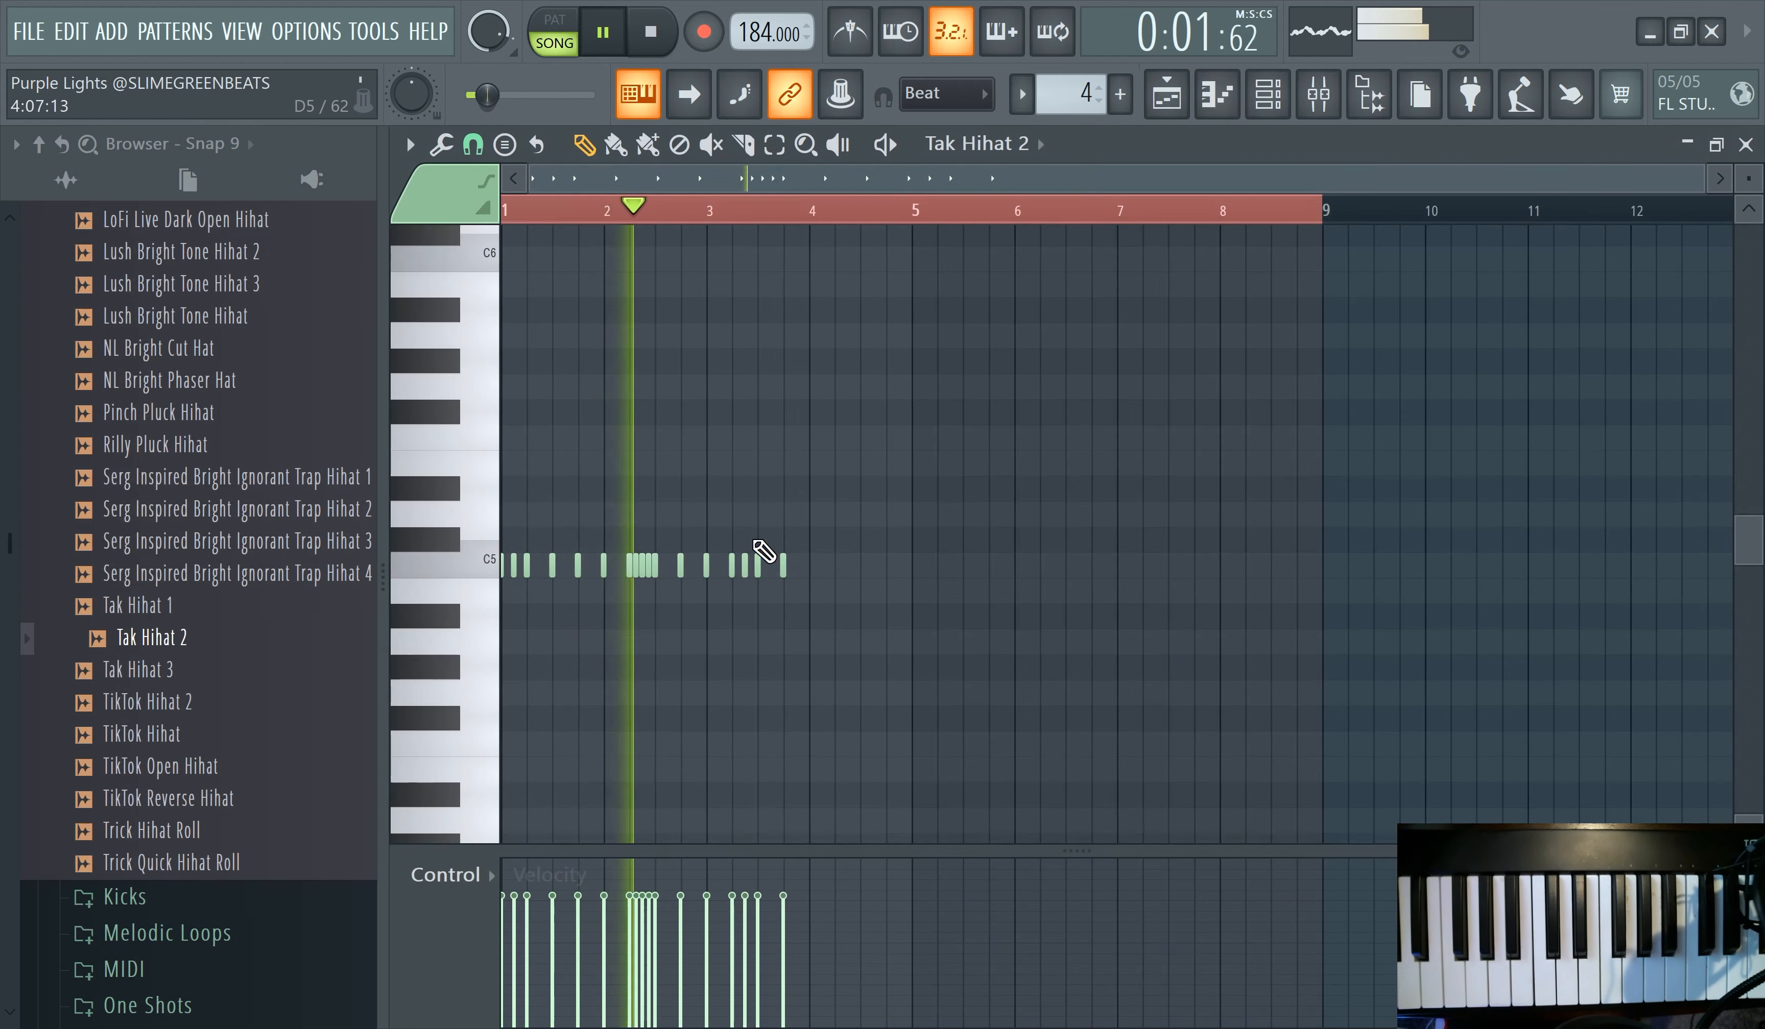
pyautogui.scroll(-2, 762, 360)
pyautogui.scroll(4, 777, 364)
pyautogui.moveTo(837, 179); pyautogui.dragTo(375, 207)
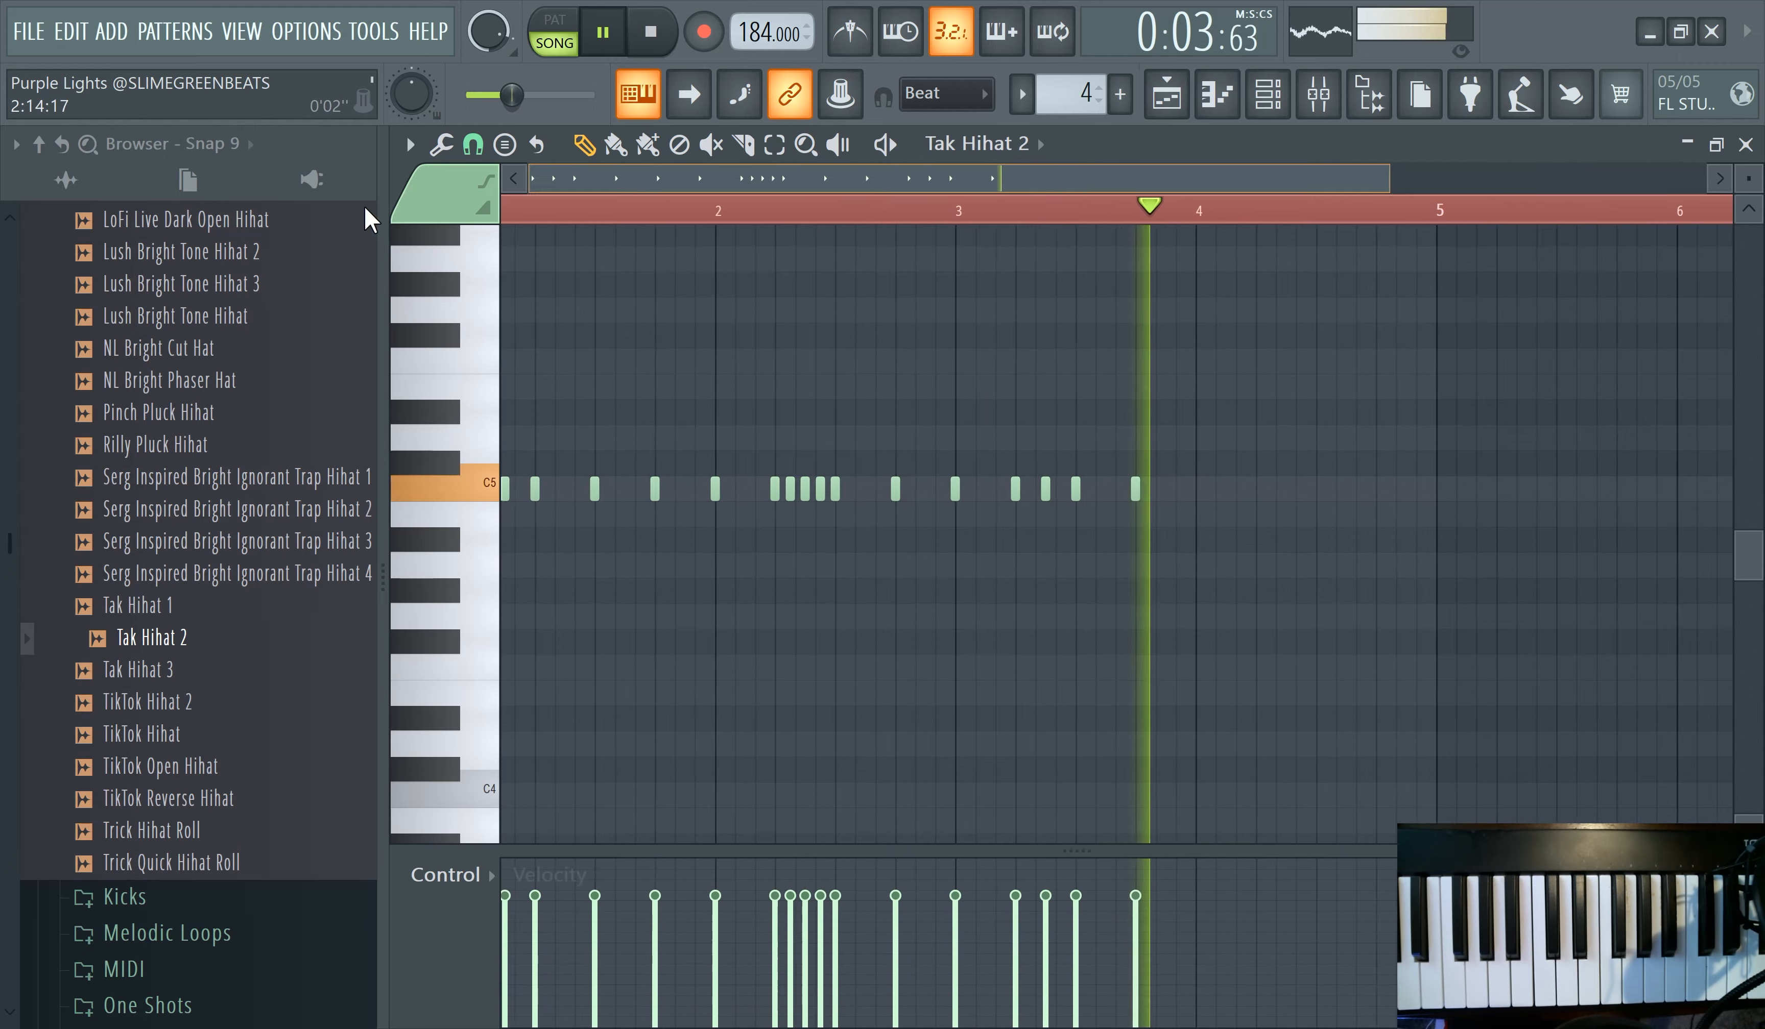
pyautogui.click(1237, 493)
pyautogui.rightClick(1259, 496)
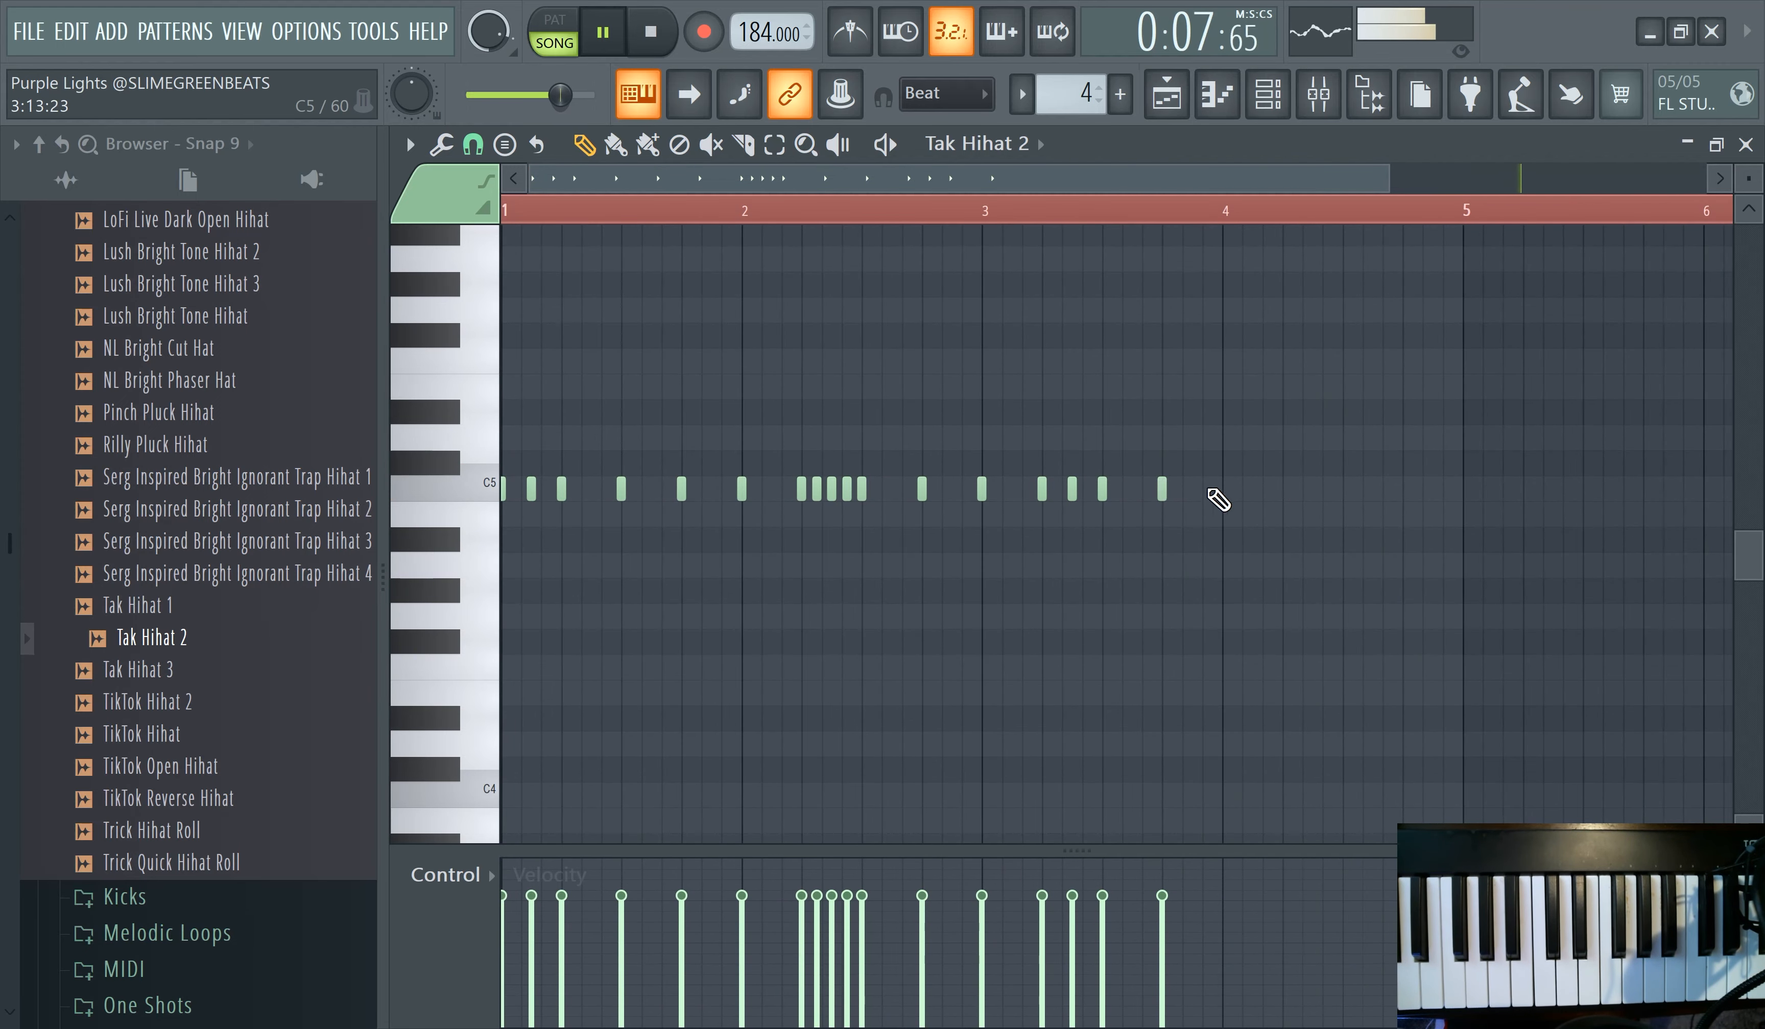
pyautogui.click(1222, 489)
# - Set the piano roll snap to 1/3 beat and fill the rest of bar 4 with five evenly spaced C5 notes
pyautogui.click(408, 145)
pyautogui.moveTo(513, 320)
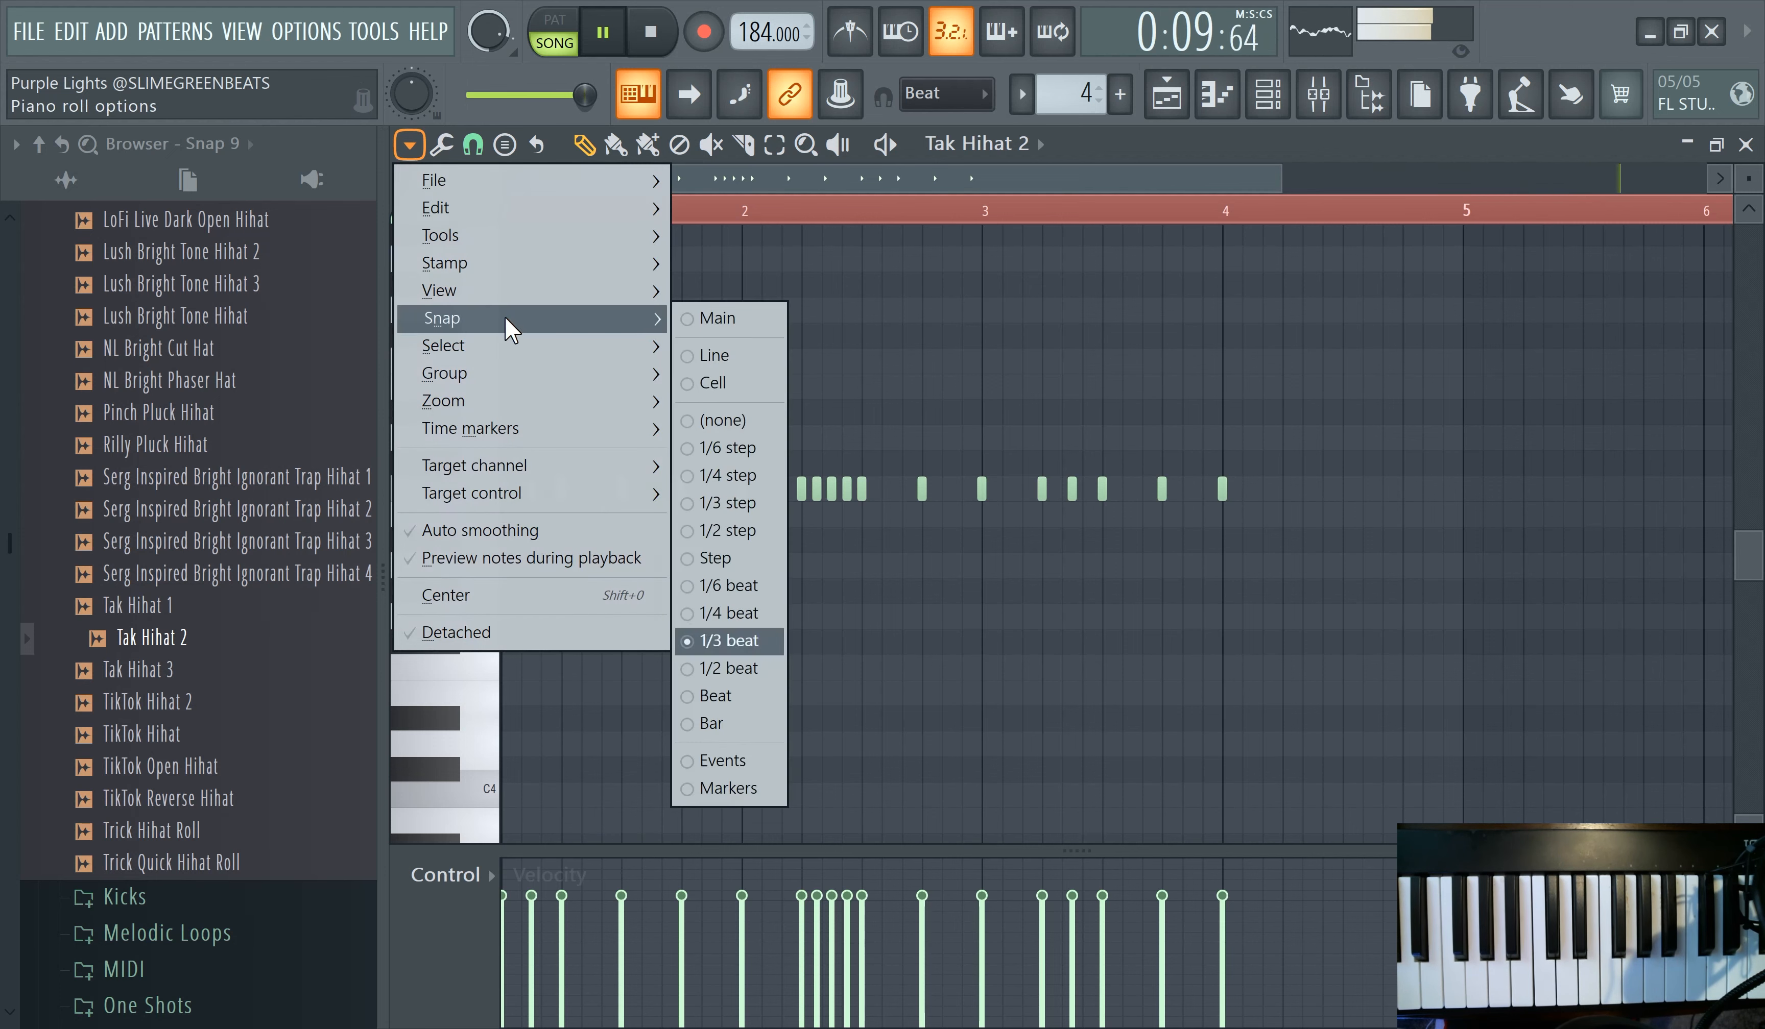
pyautogui.click(742, 642)
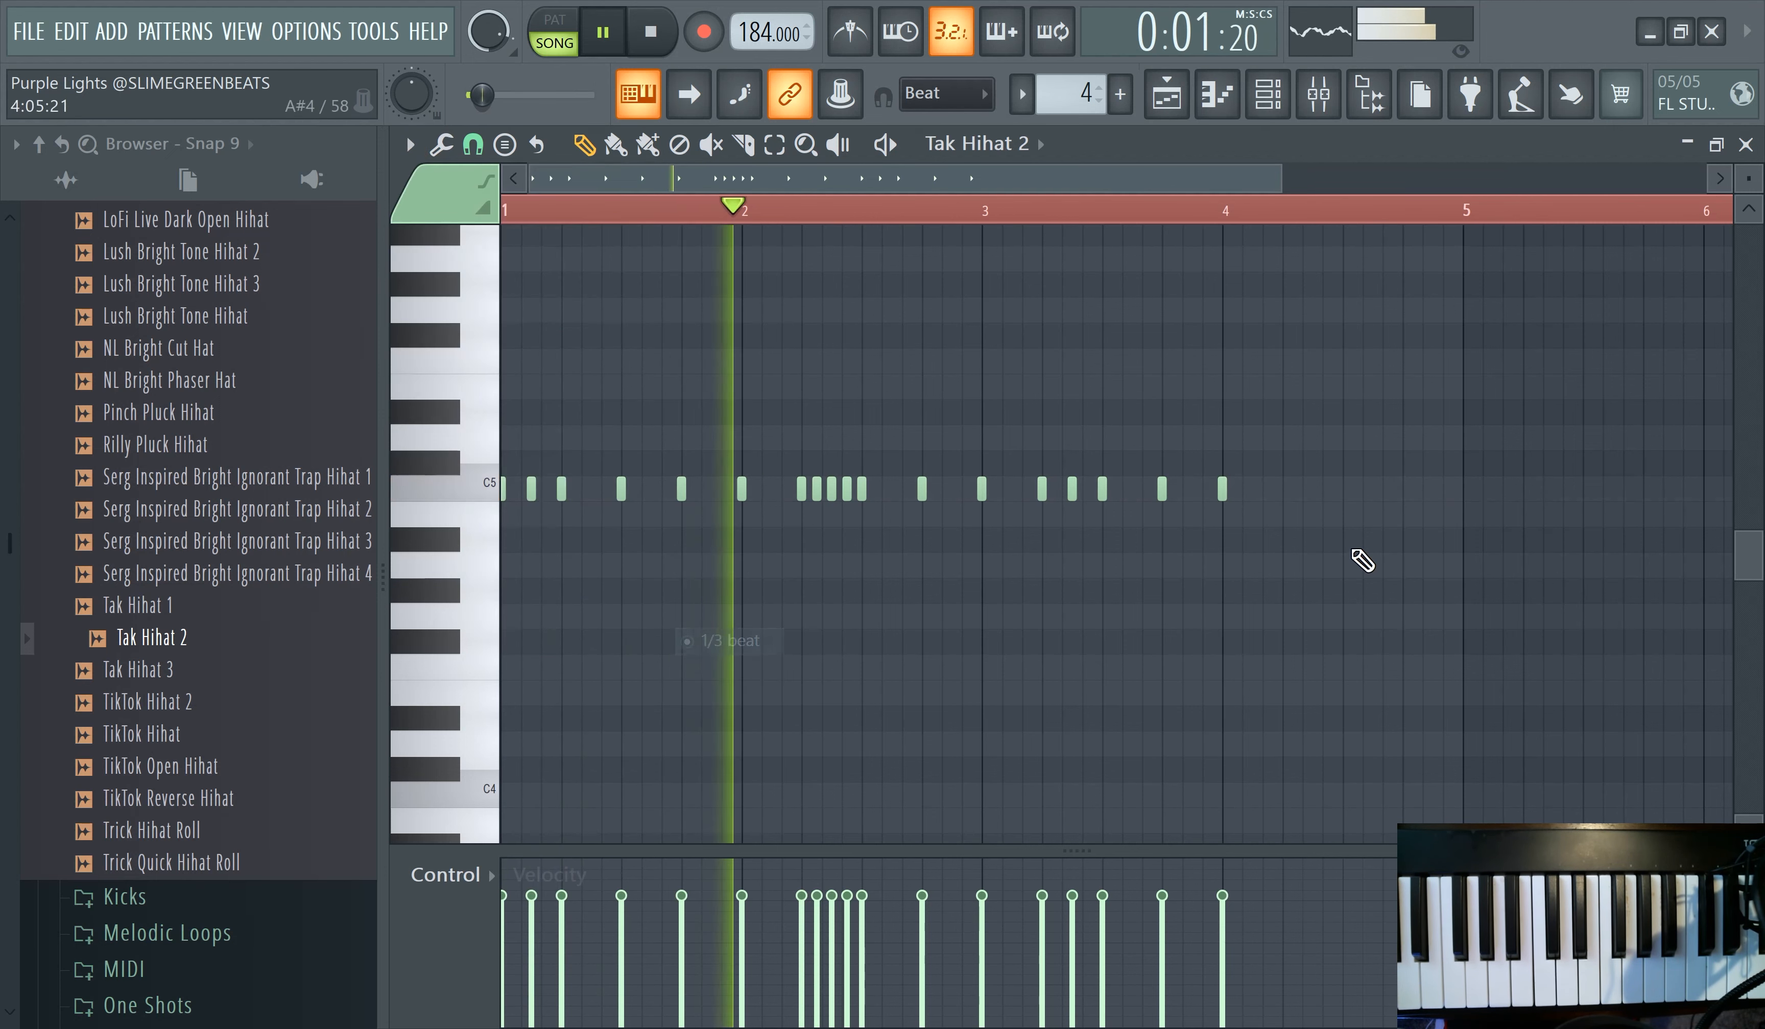
pyautogui.scroll(5, 1284, 518)
pyautogui.click(1196, 493)
pyautogui.click(1269, 494)
pyautogui.click(1356, 493)
pyautogui.click(1443, 493)
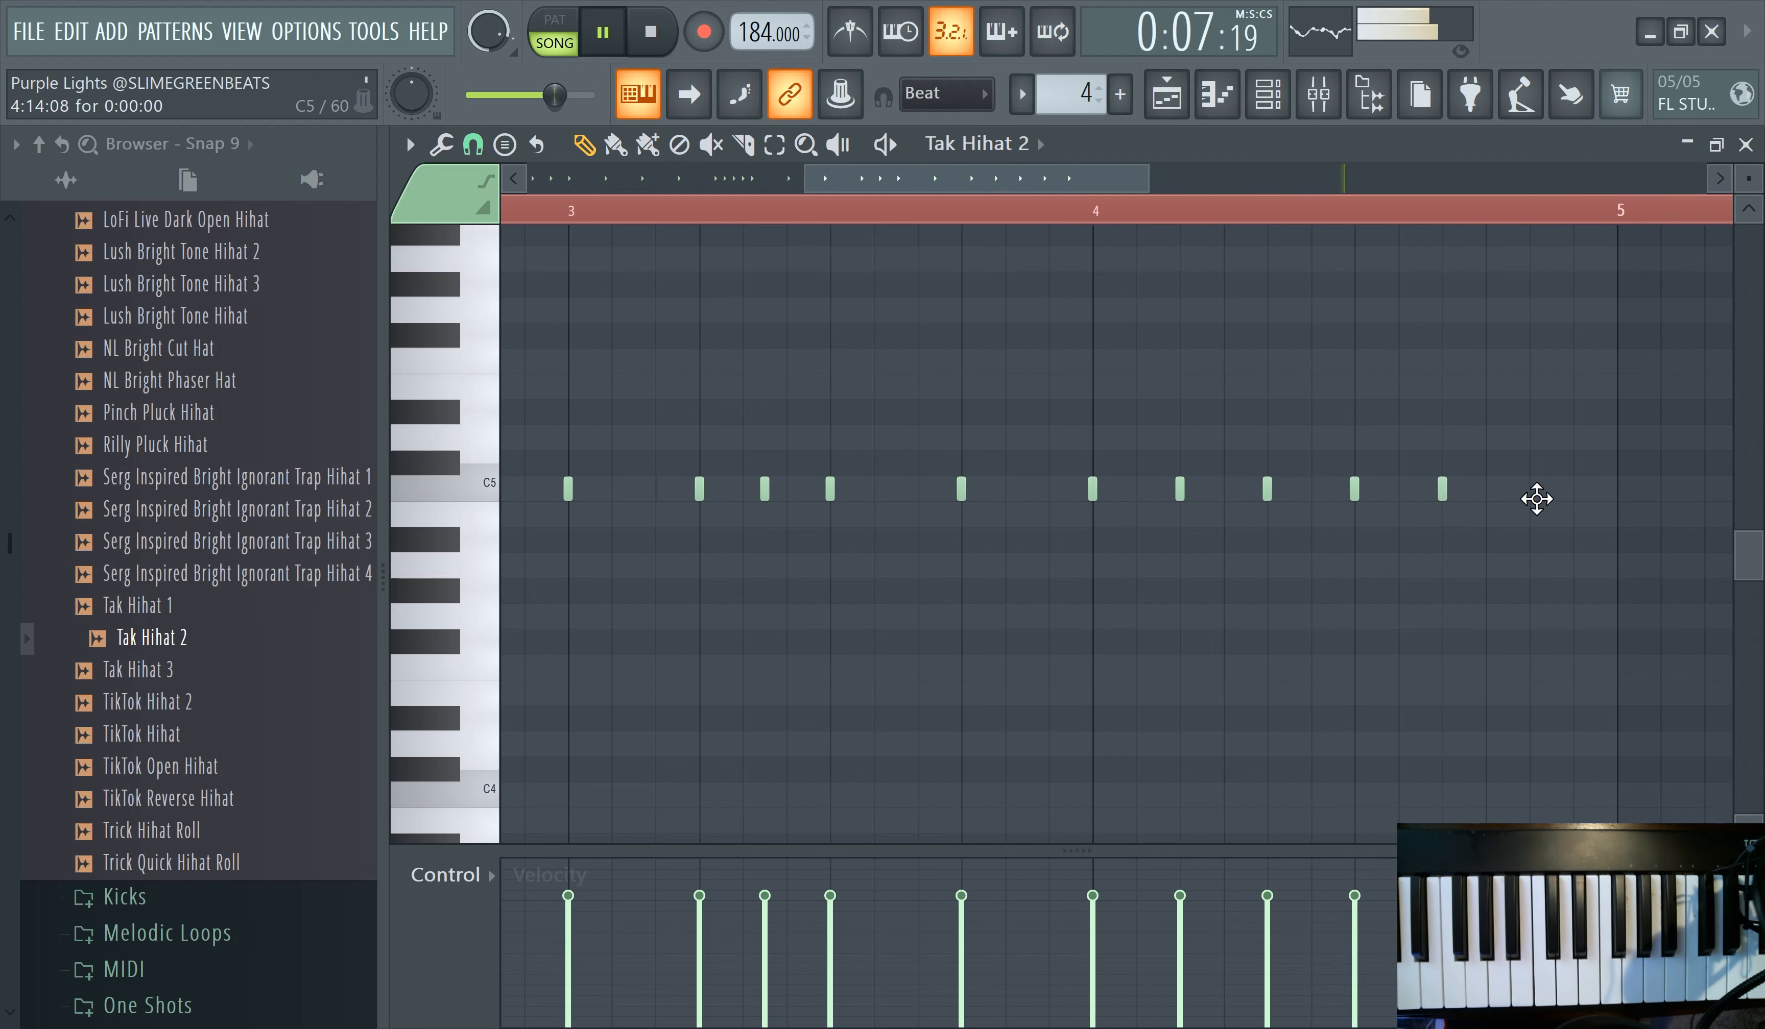
# - Set the snap to 1/2 beat and duplicate all hihat notes of bars 1 to 4 into bars 5 to 8
pyautogui.scroll(-5, 1465, 426)
pyautogui.click(472, 145)
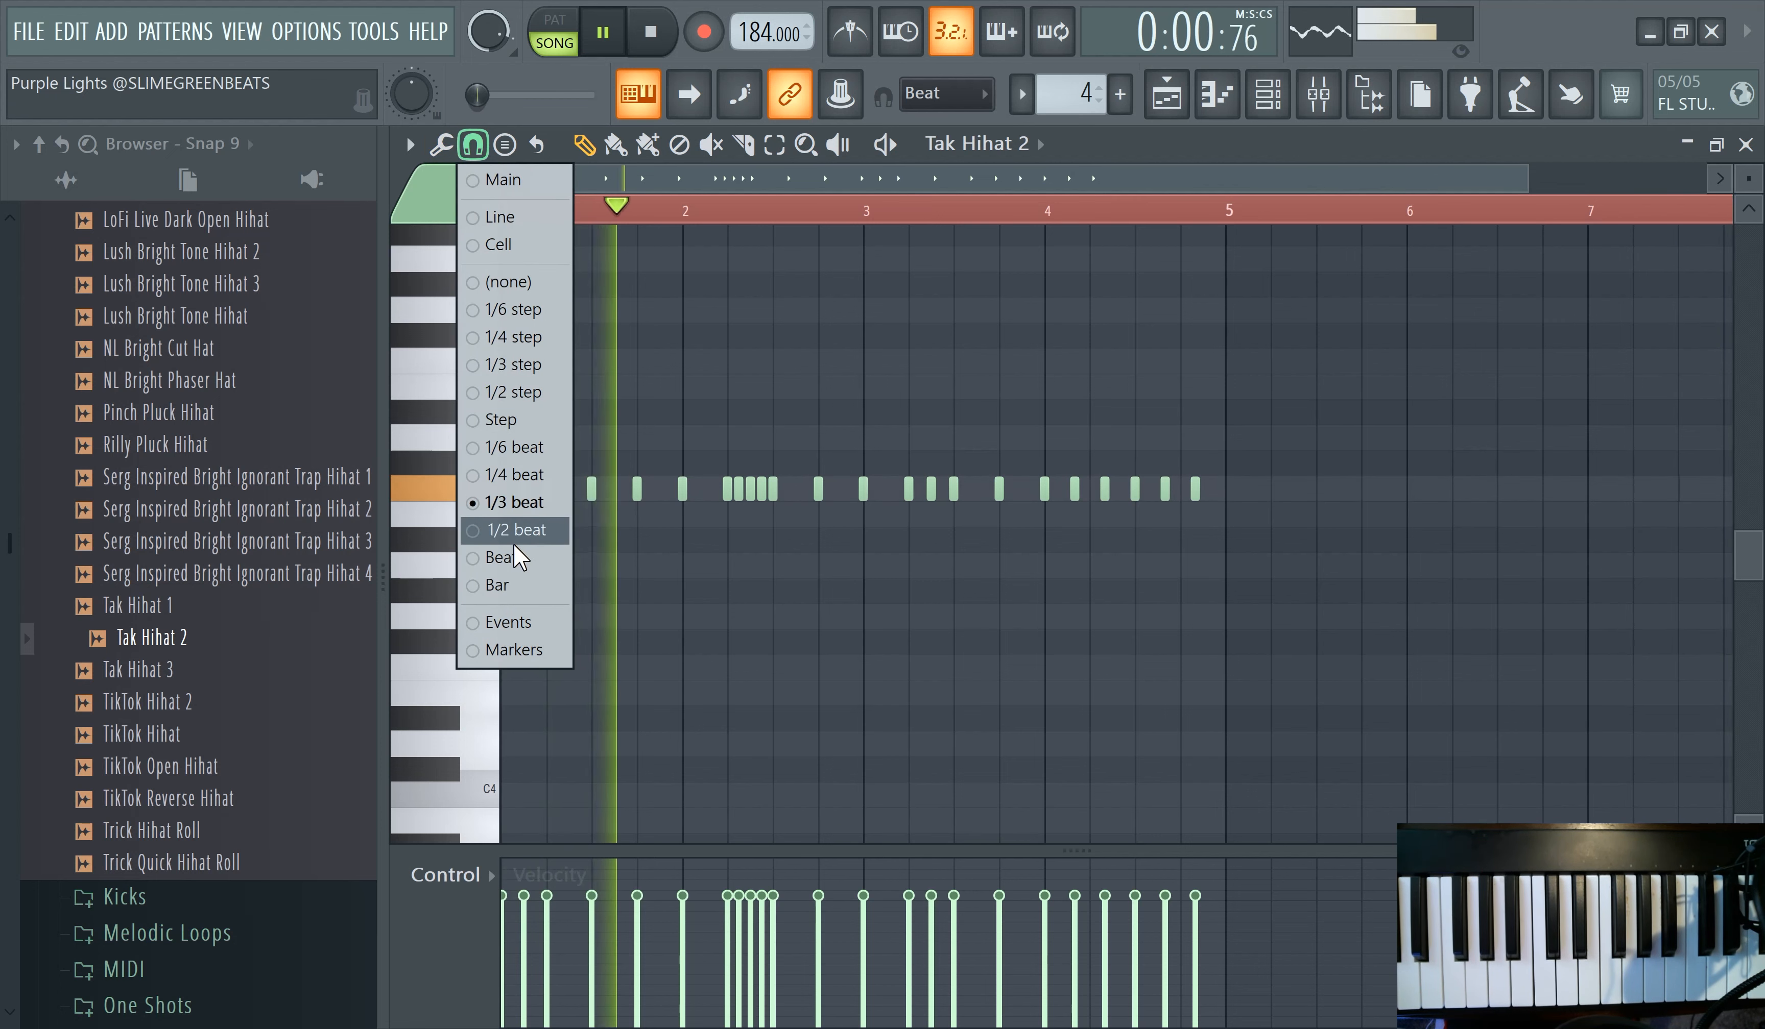
pyautogui.click(520, 539)
pyautogui.moveTo(1234, 211); pyautogui.dragTo(954, 211)
pyautogui.hotkey('ctrl', 'a')
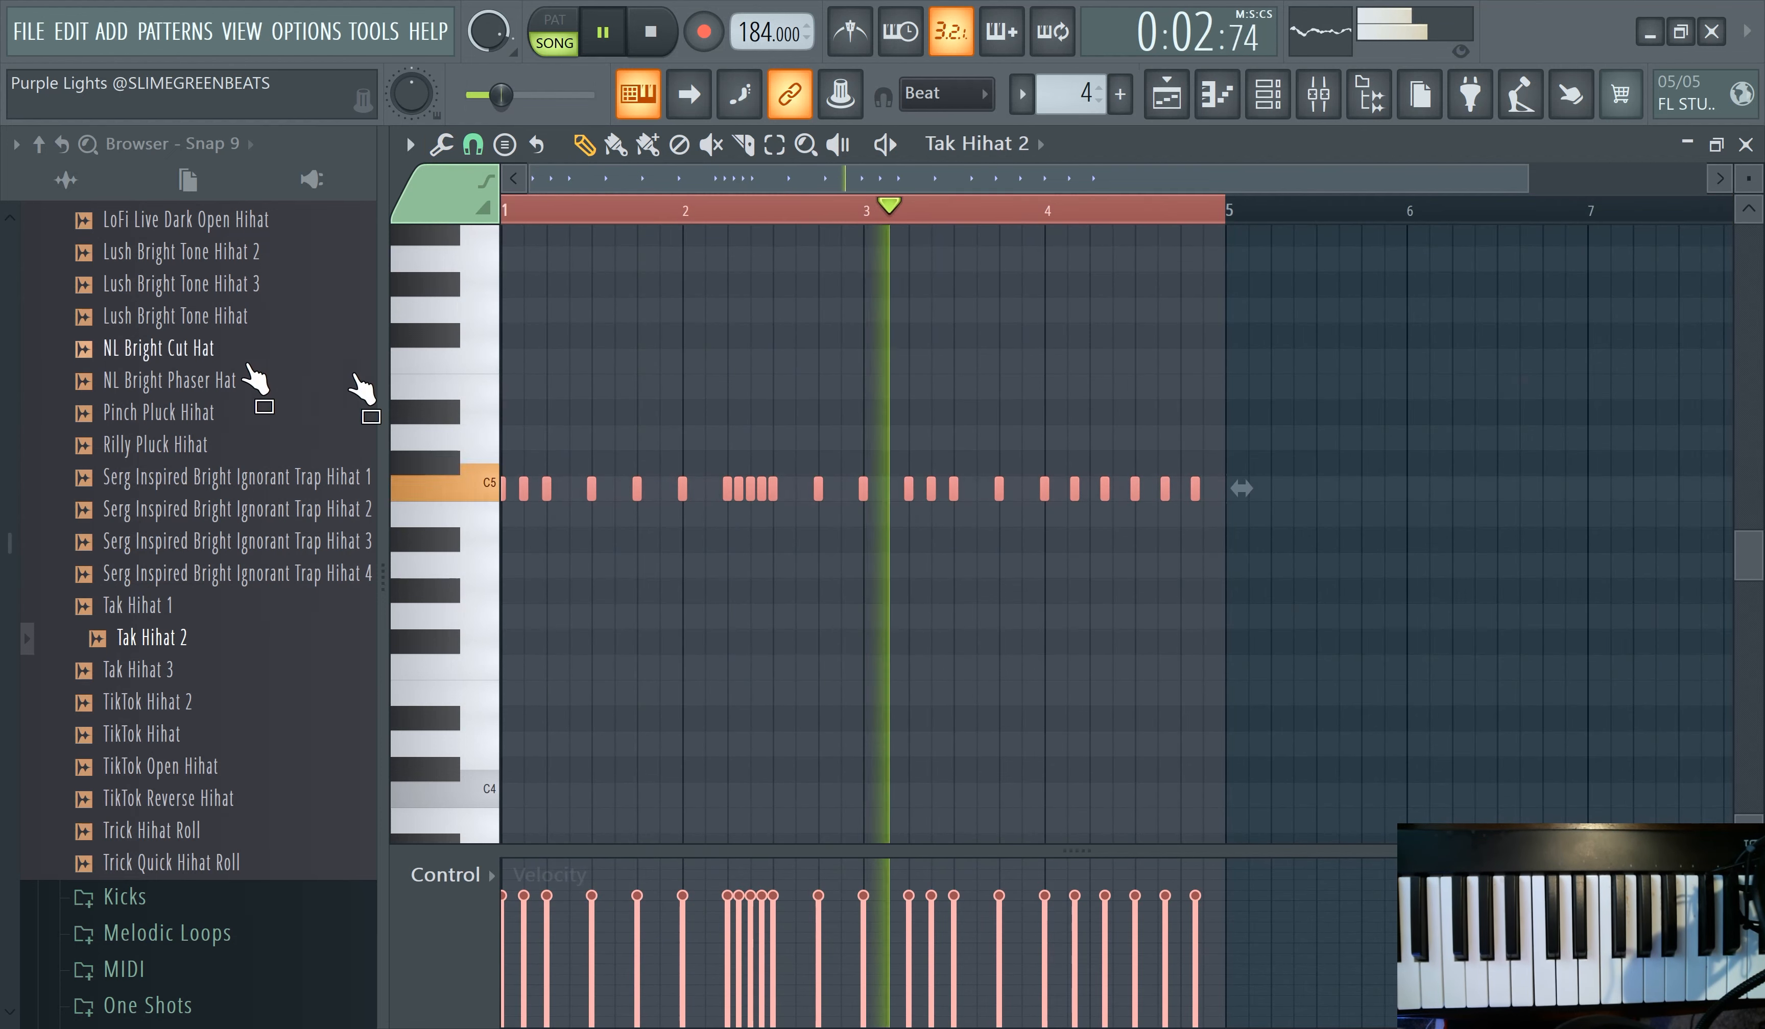
pyautogui.hotkey('ctrl', 'b')
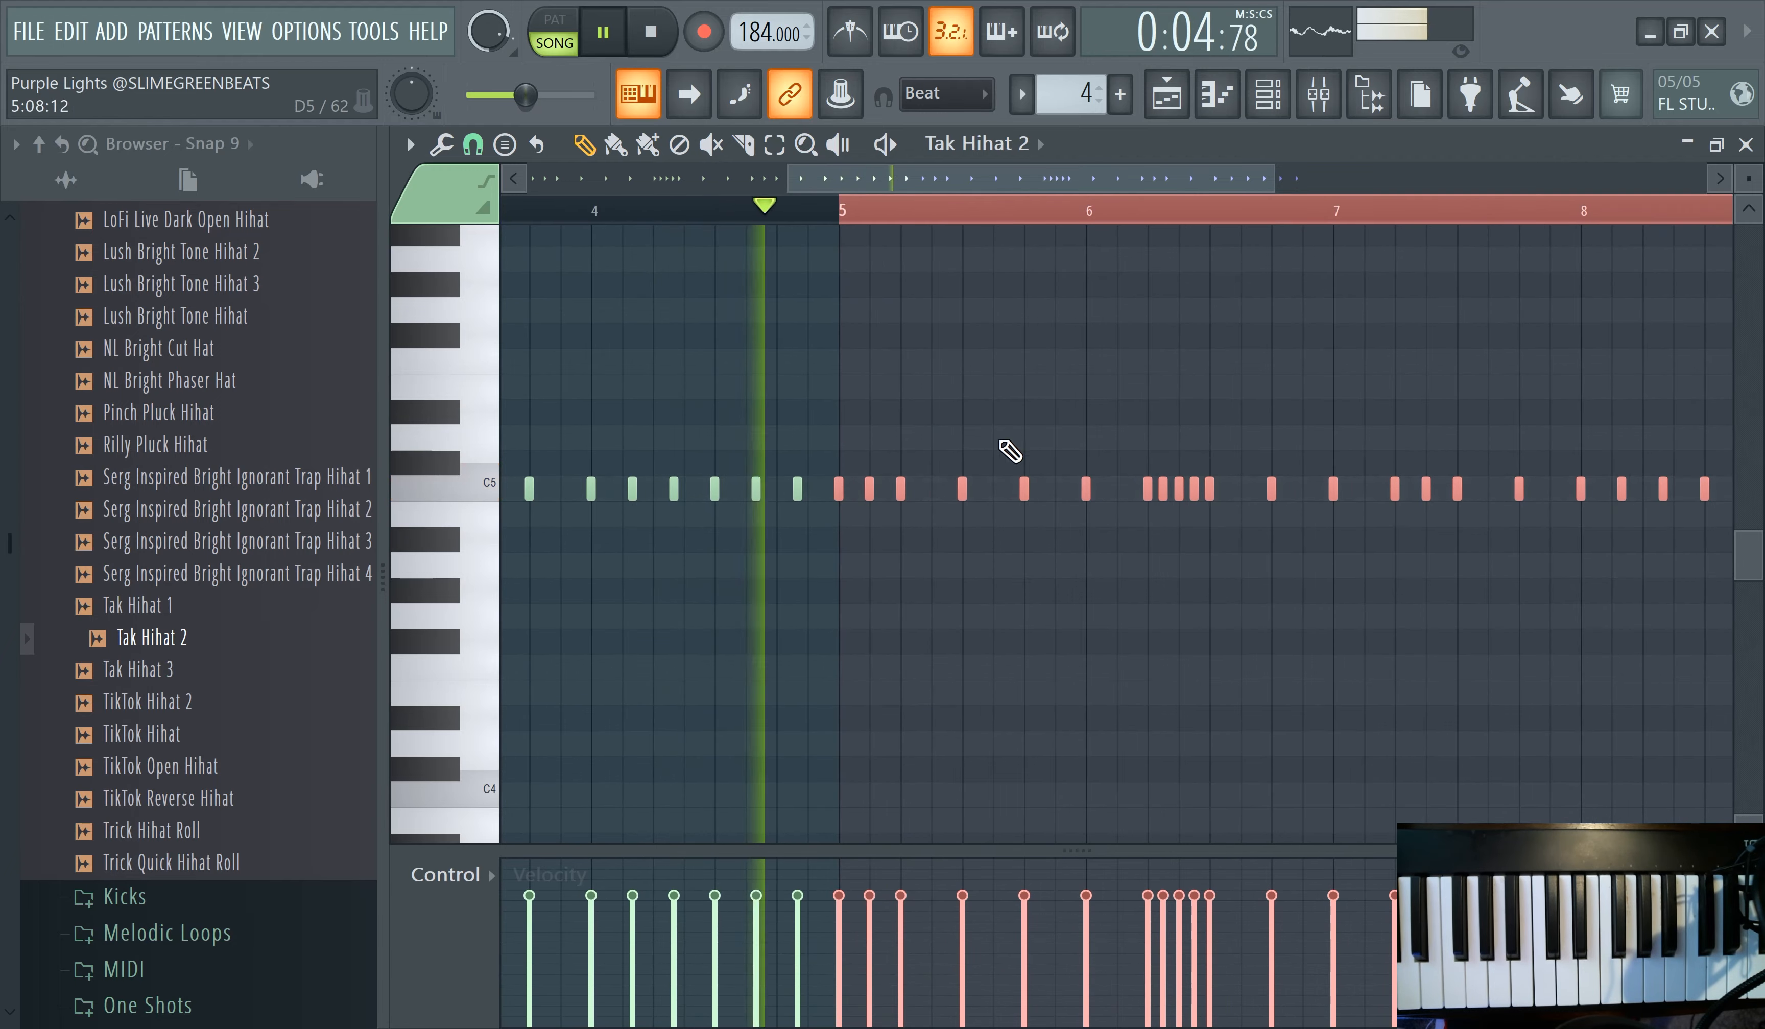
pyautogui.keyDown('ctrl'); pyautogui.scroll(-4, 1202, 484); pyautogui.keyUp('ctrl')
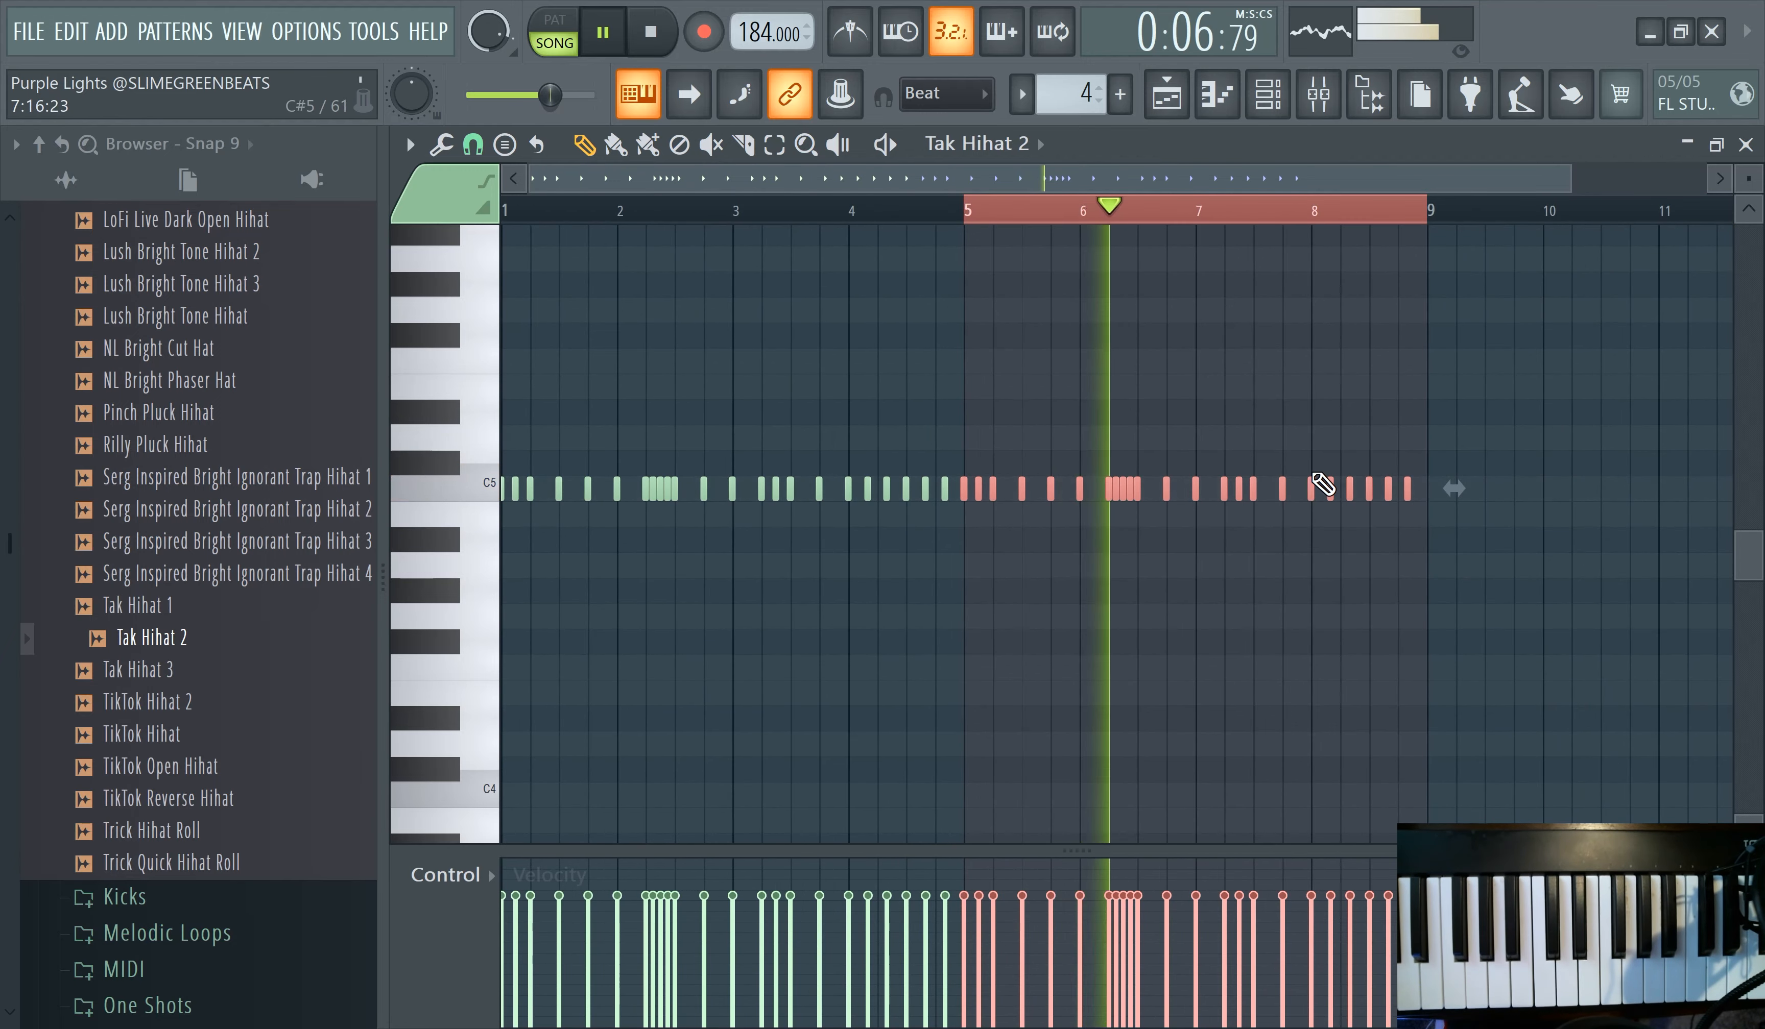
pyautogui.hotkey('ctrl', 'd')
# - Set the snap to 1/4 beat and add a C5 note half a beat after the start of bar 7
pyautogui.keyDown('ctrl'); pyautogui.scroll(3, 1343, 510); pyautogui.keyUp('ctrl')
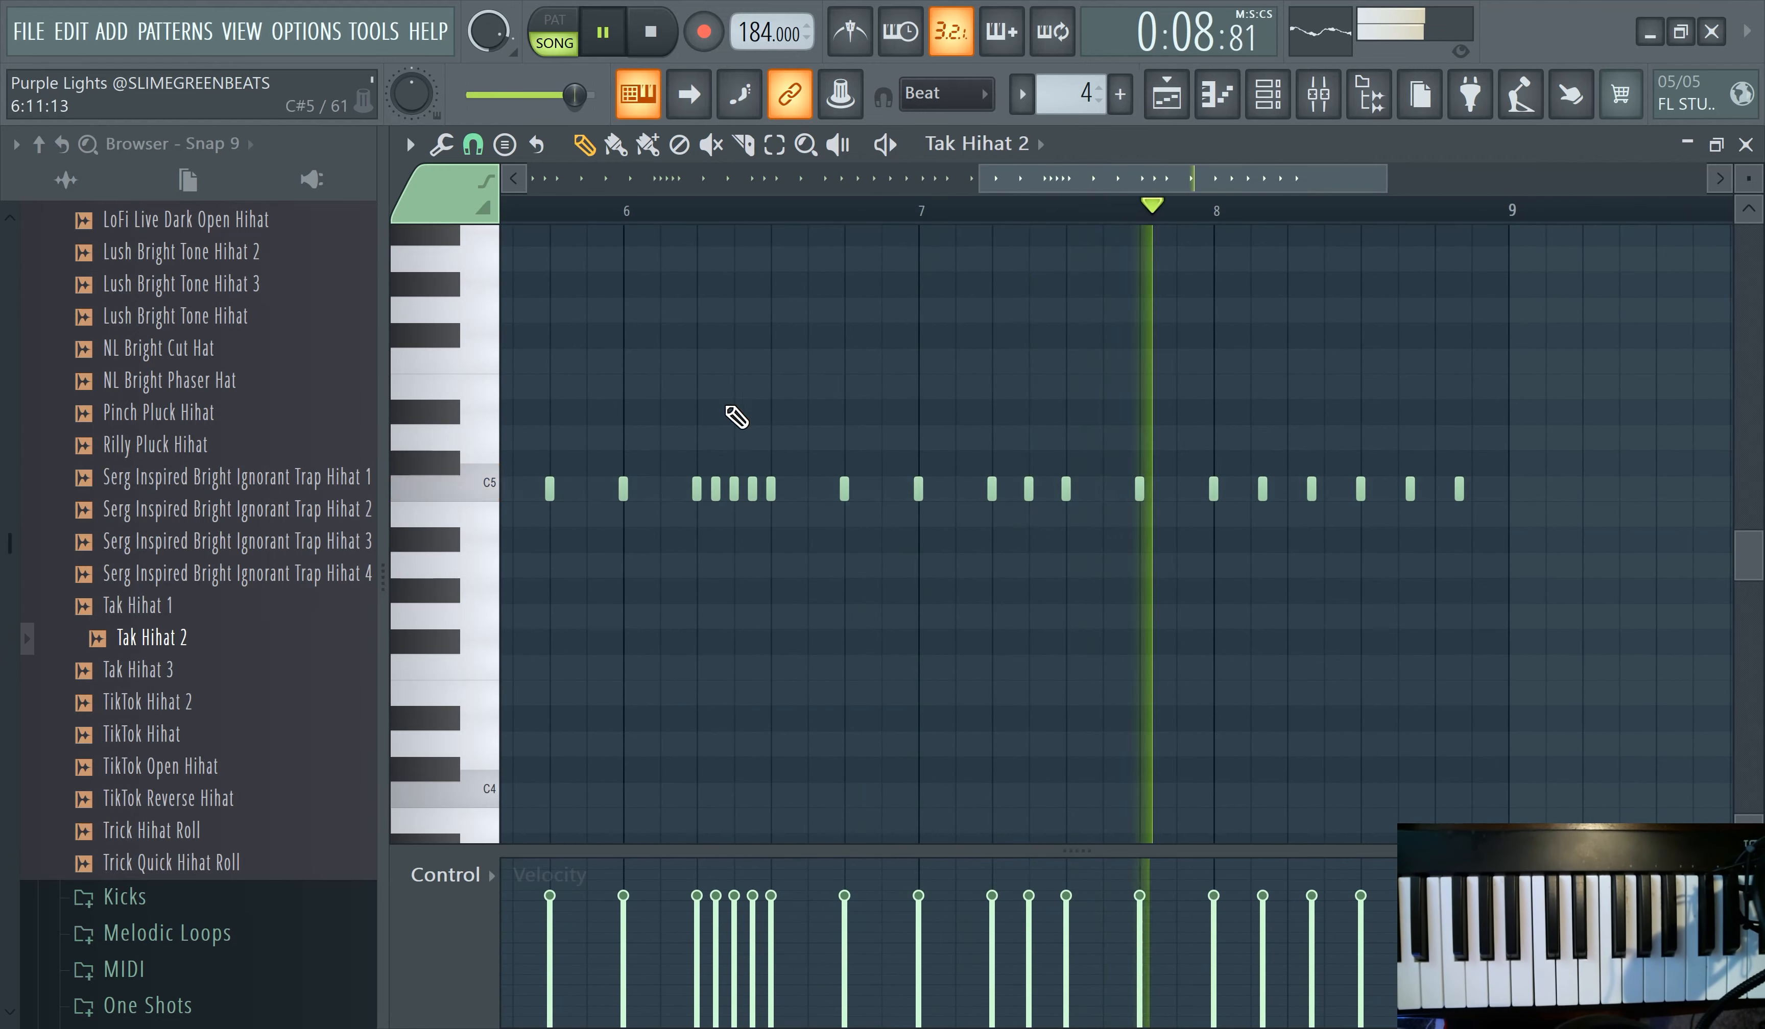
pyautogui.click(556, 212)
pyautogui.moveTo(997, 183); pyautogui.dragTo(896, 184)
pyautogui.keyDown('ctrl'); pyautogui.scroll(1, 1068, 505); pyautogui.keyUp('ctrl')
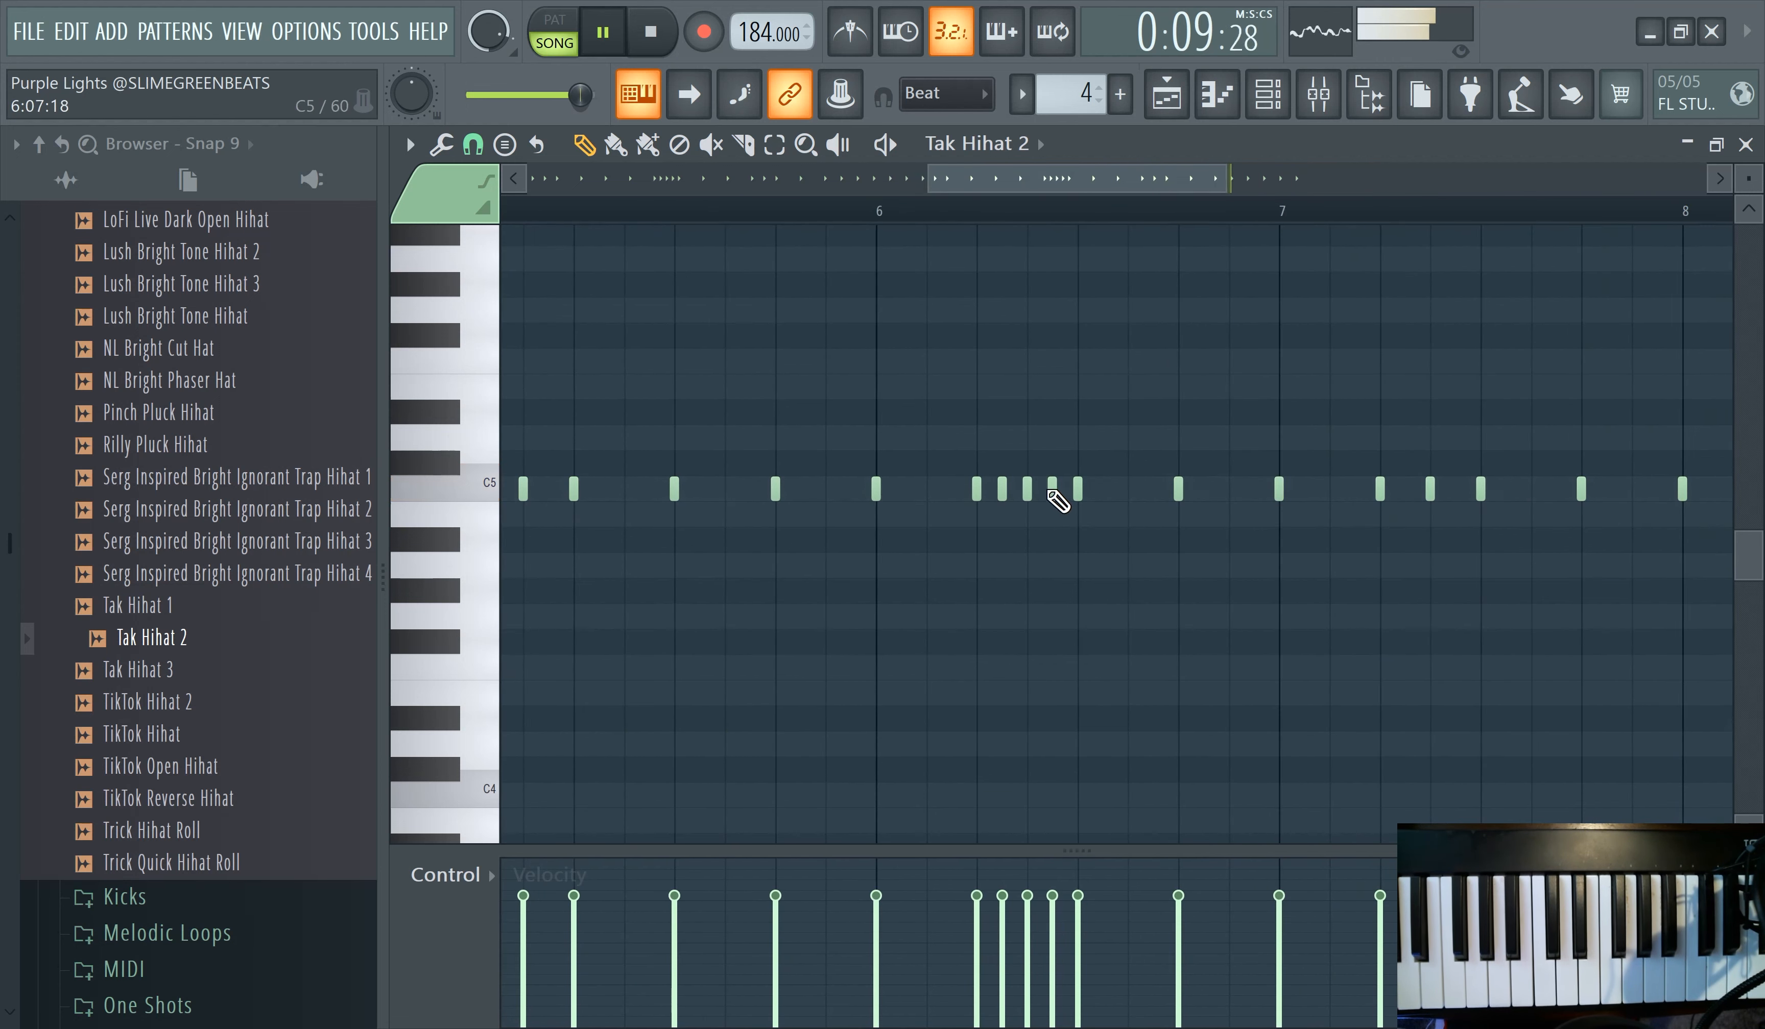
pyautogui.click(410, 145)
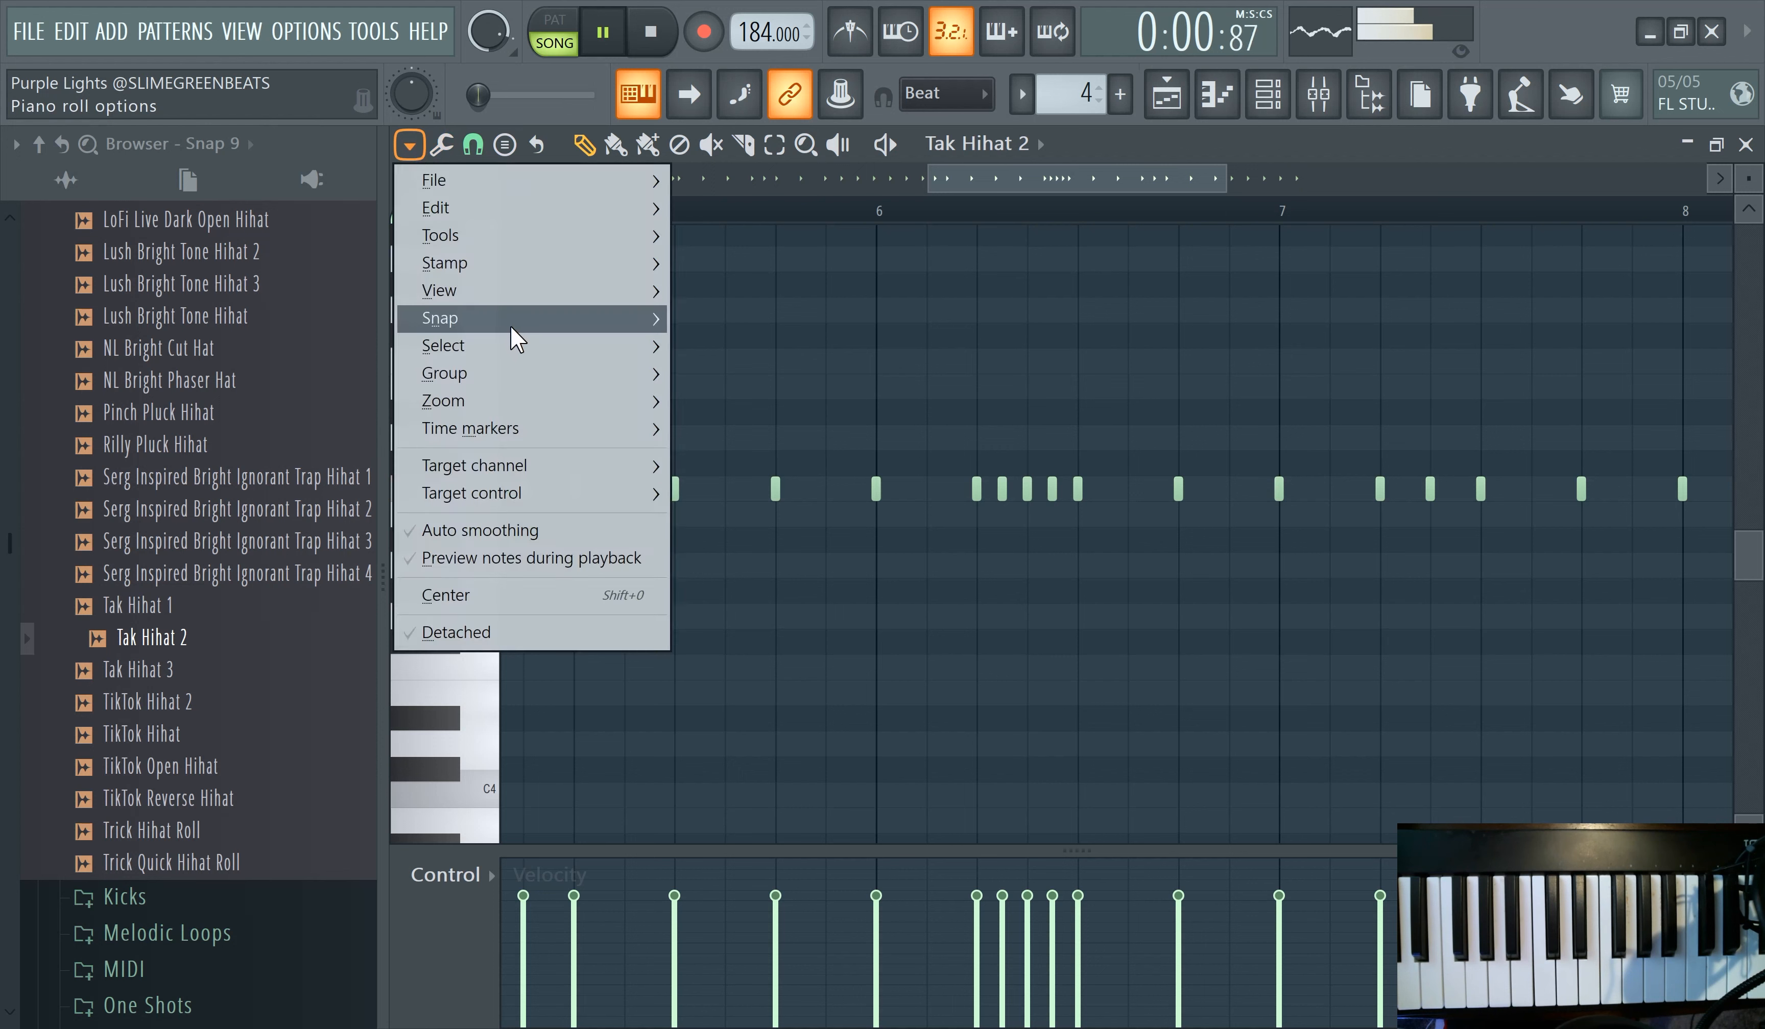
pyautogui.moveTo(633, 320)
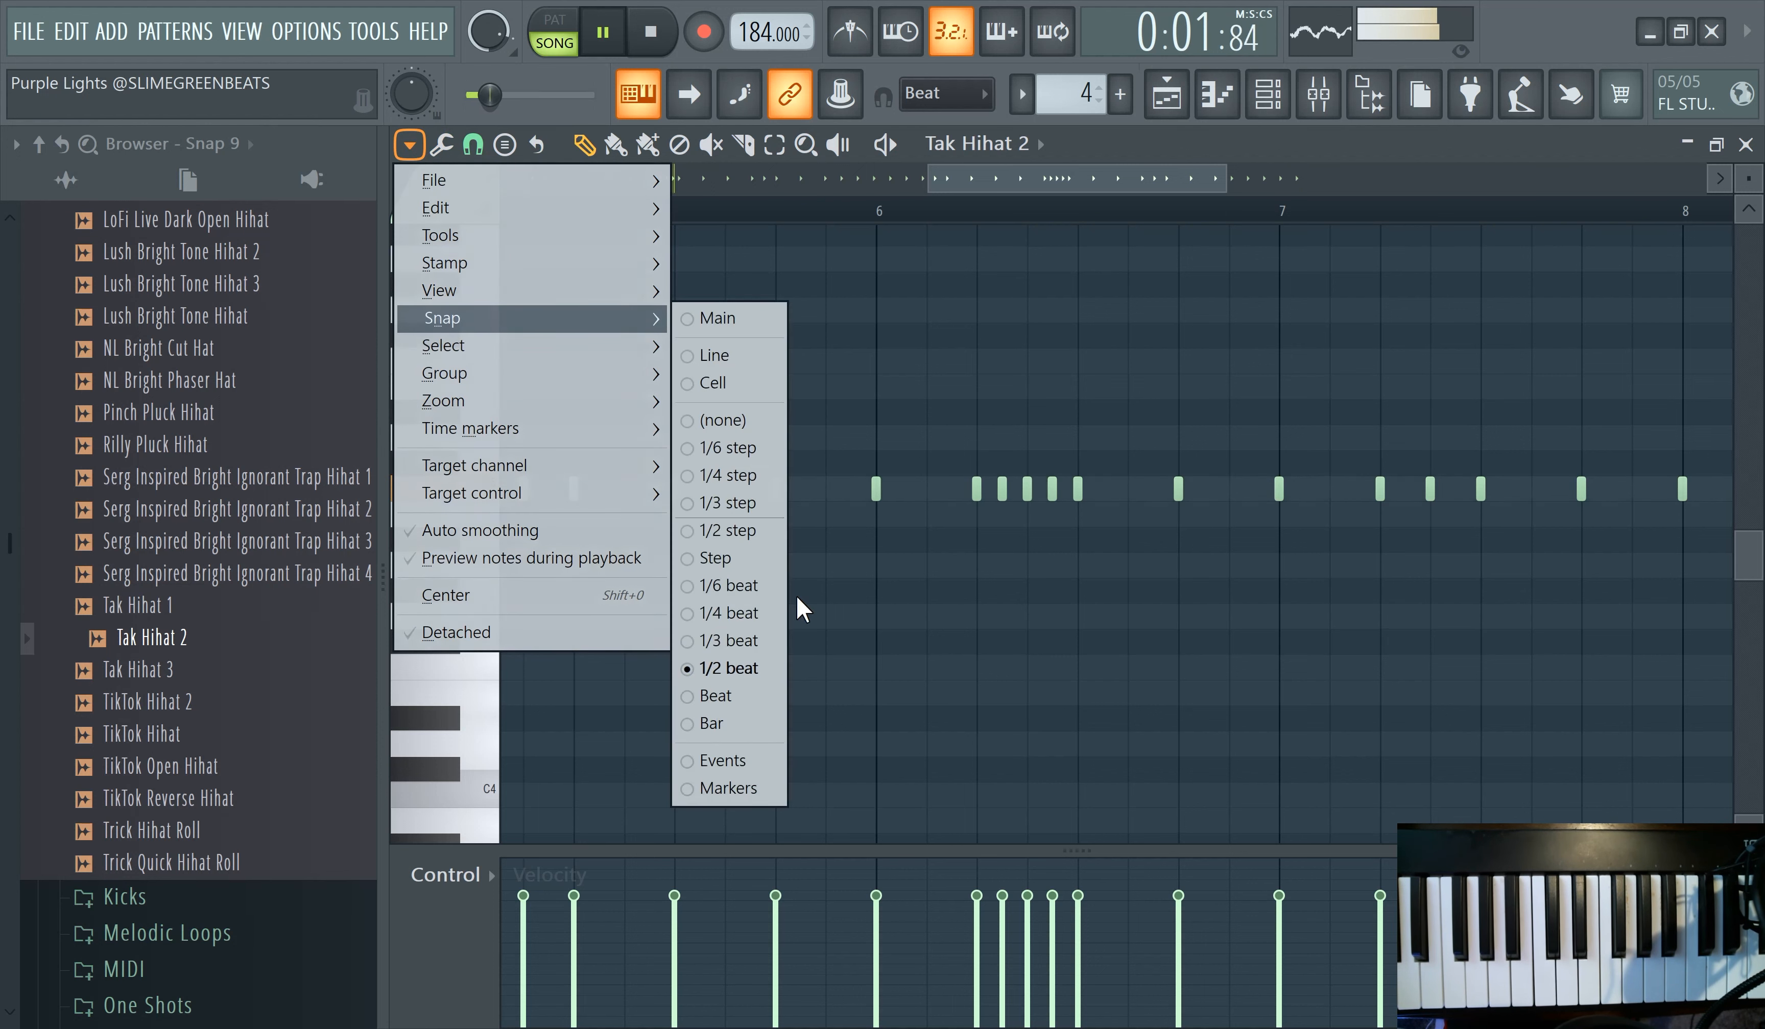
pyautogui.click(728, 612)
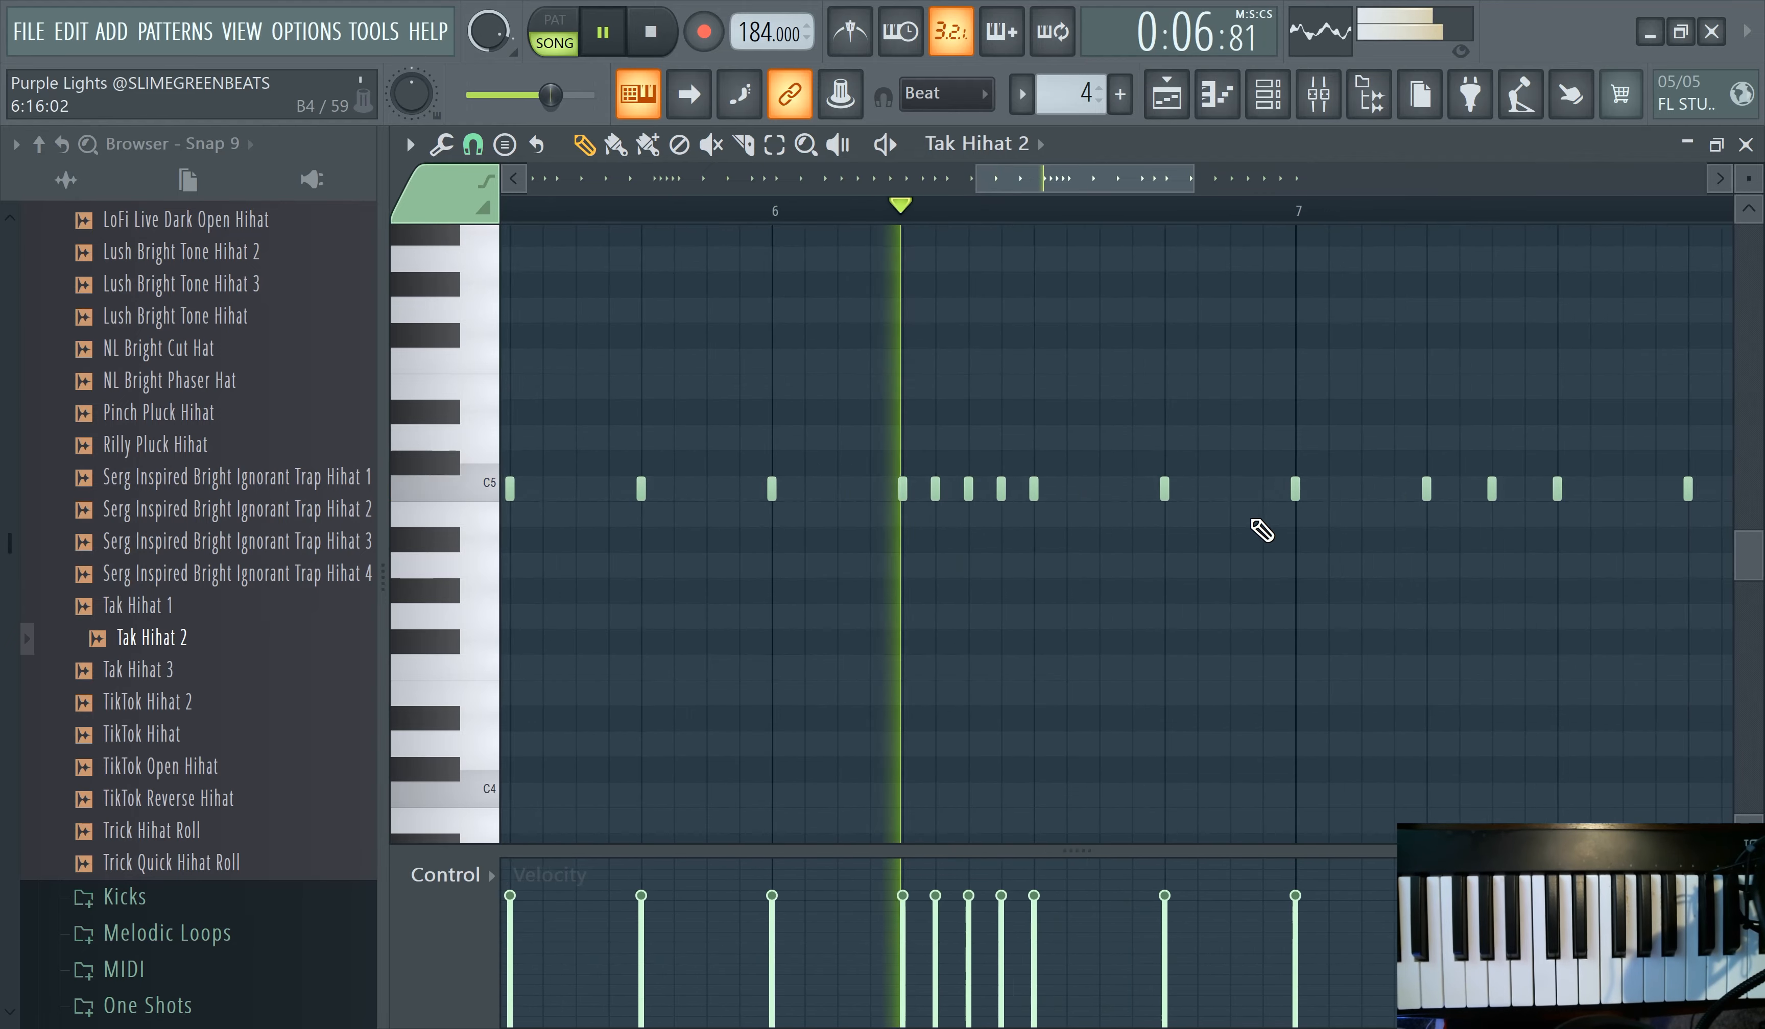
pyautogui.scroll(2, 1308, 540)
pyautogui.moveTo(1149, 188); pyautogui.dragTo(1185, 187)
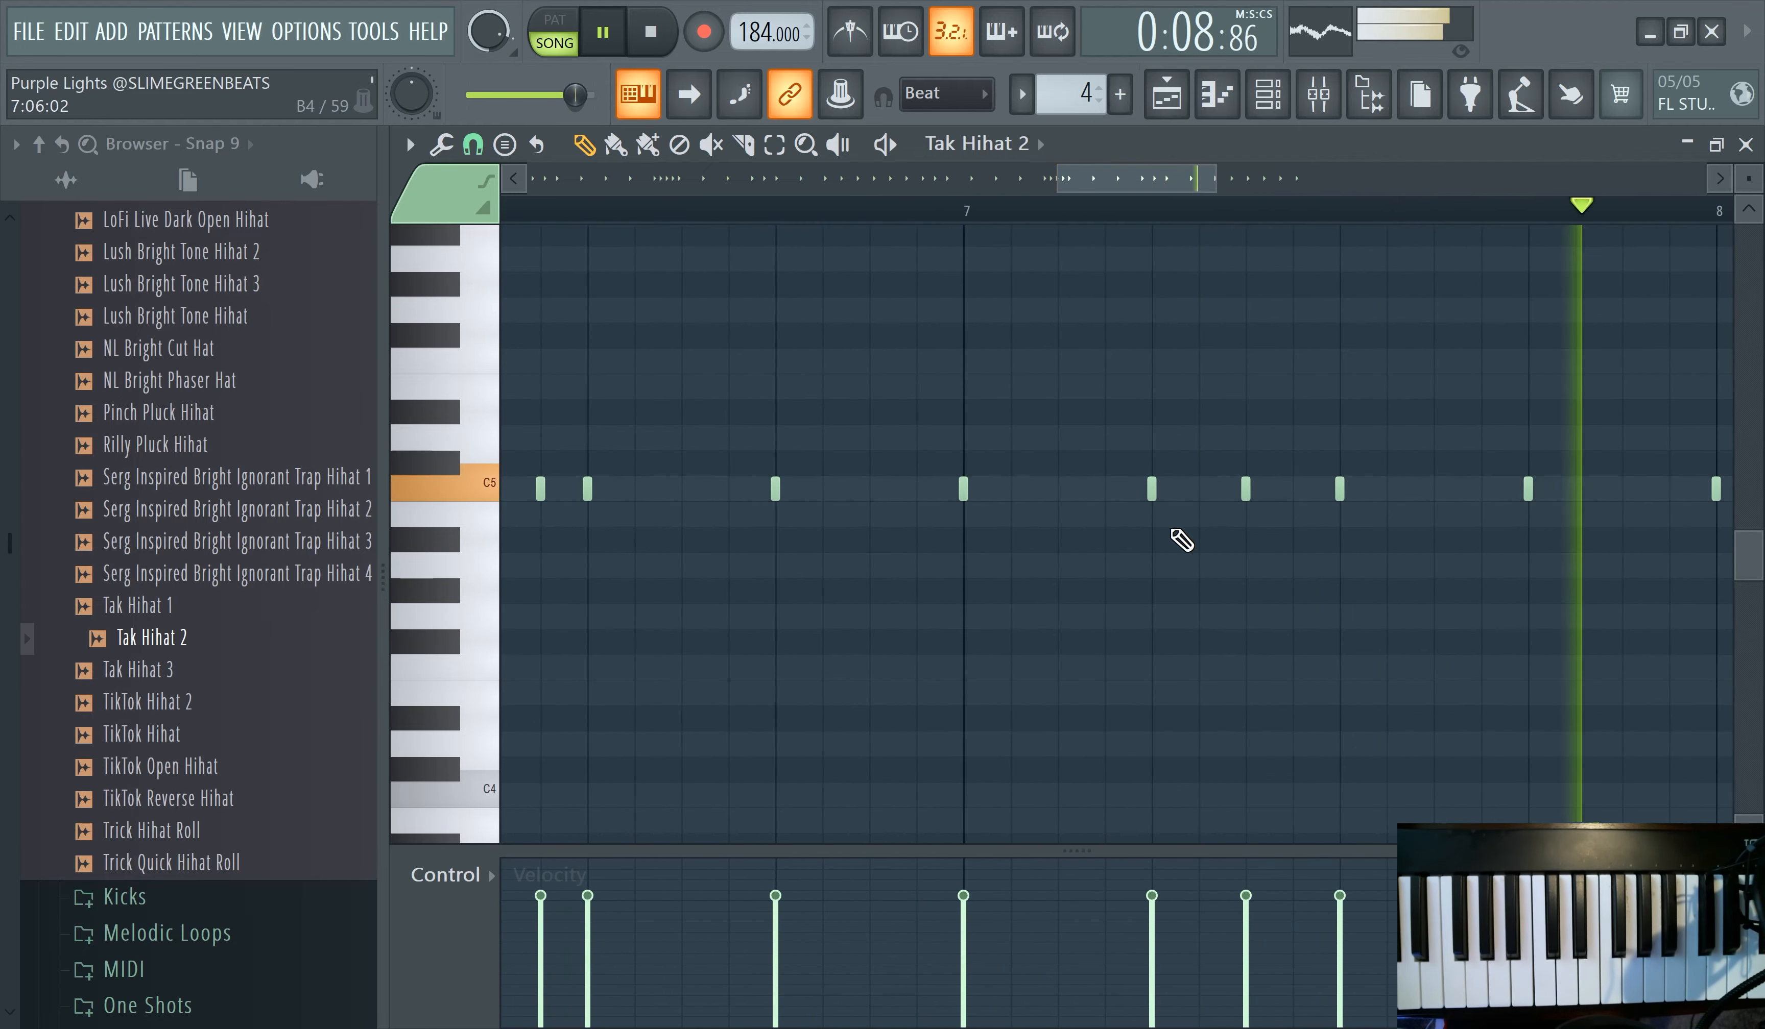
pyautogui.click(1057, 489)
# - Delete the C5 note halfway between beats 2 and 3 of bar 7
pyautogui.scroll(-4, 749, 228)
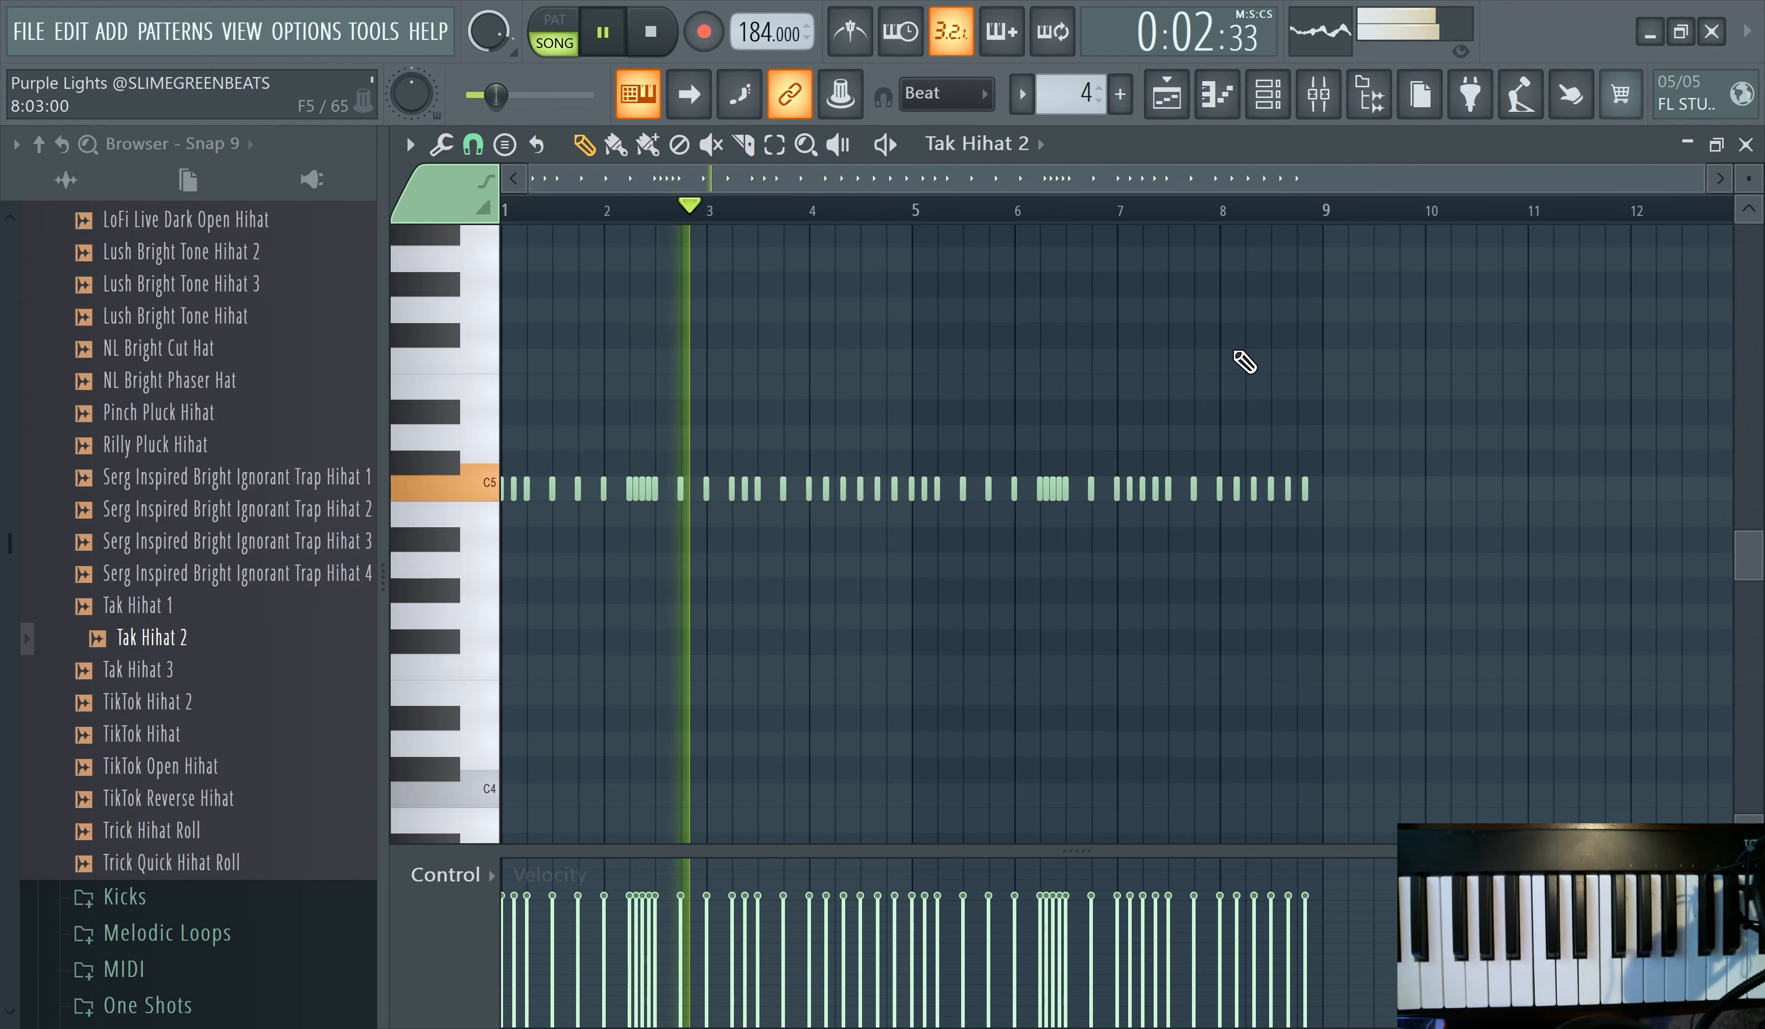
pyautogui.scroll(2, 1287, 396)
pyautogui.scroll(-2, 1332, 450)
pyautogui.scroll(-2, 1270, 360)
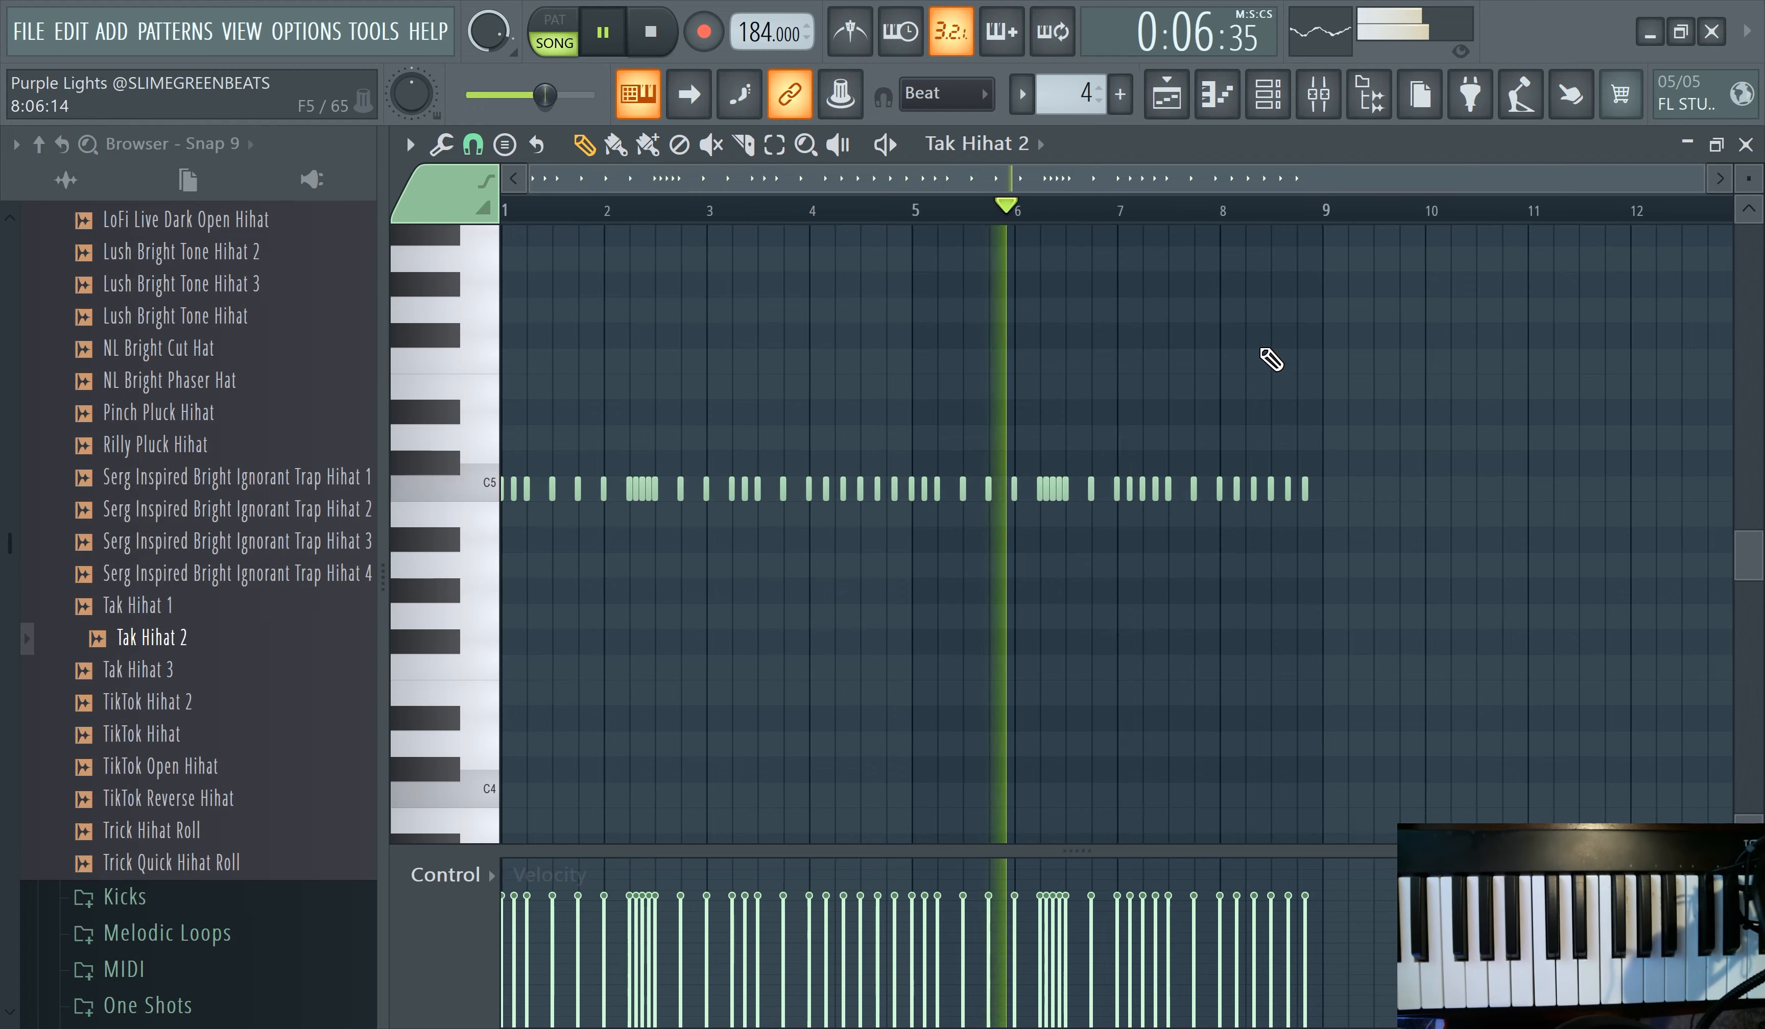
pyautogui.scroll(4, 1284, 374)
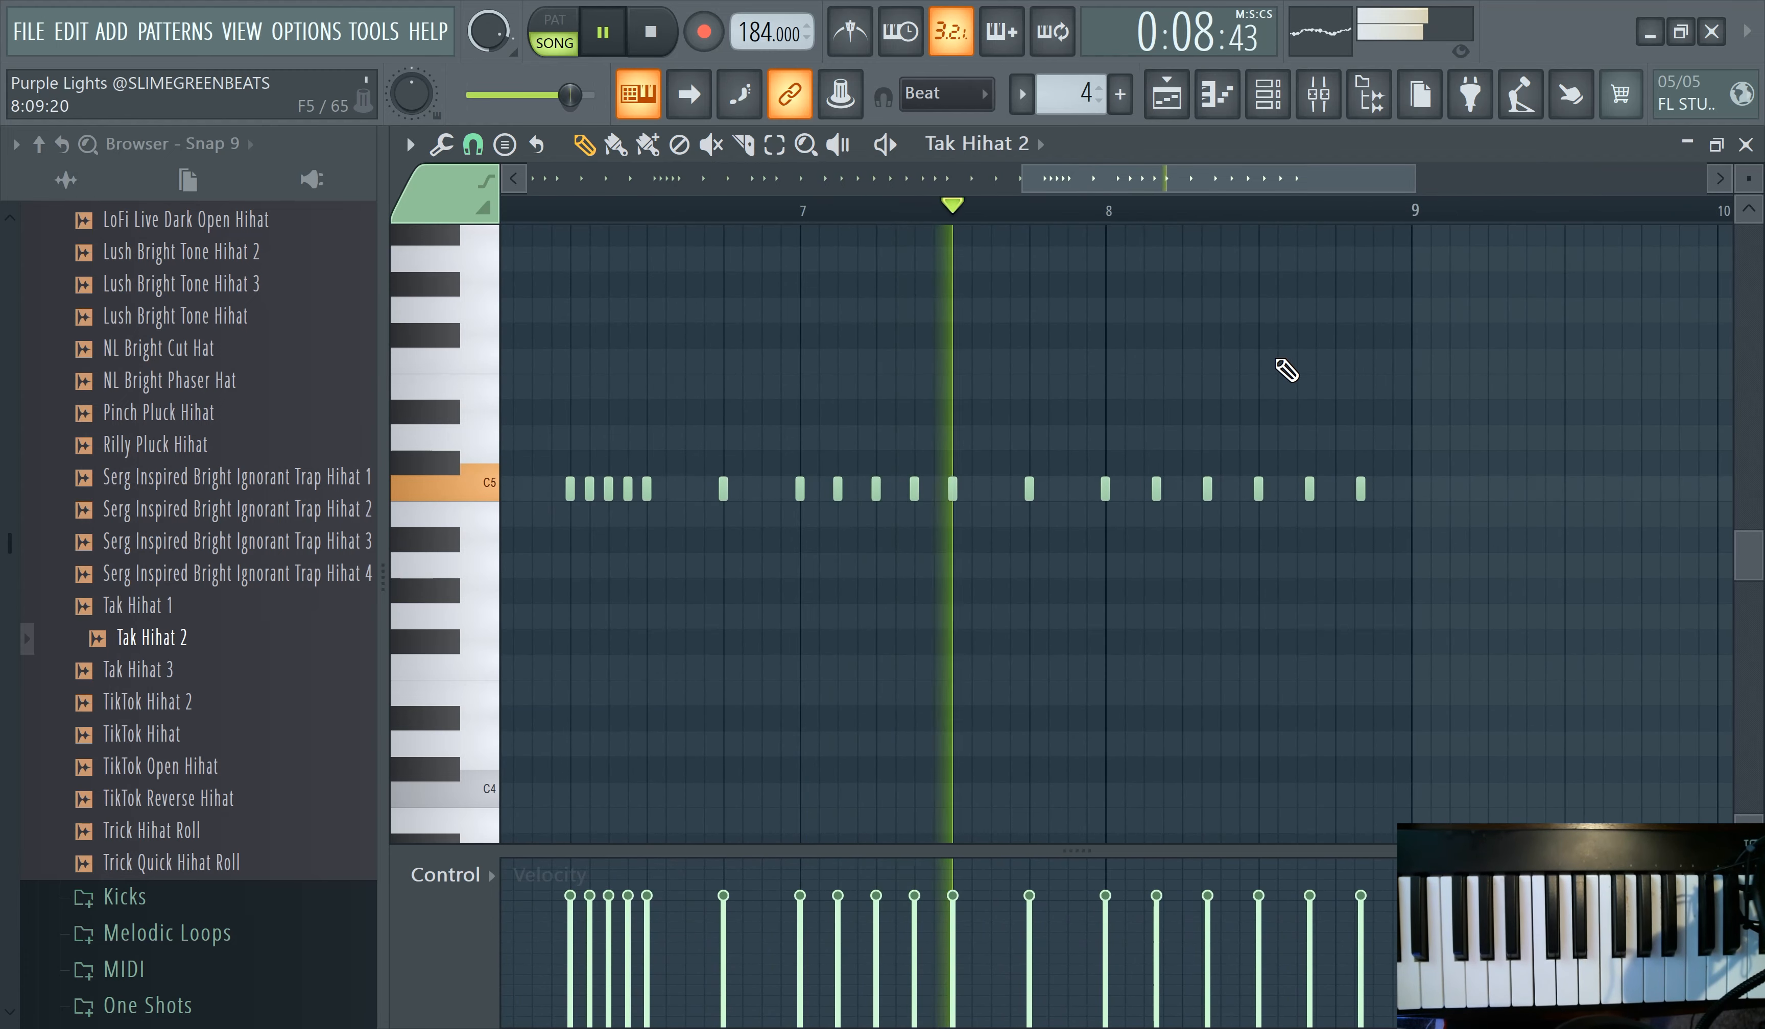
pyautogui.rightClick(914, 496)
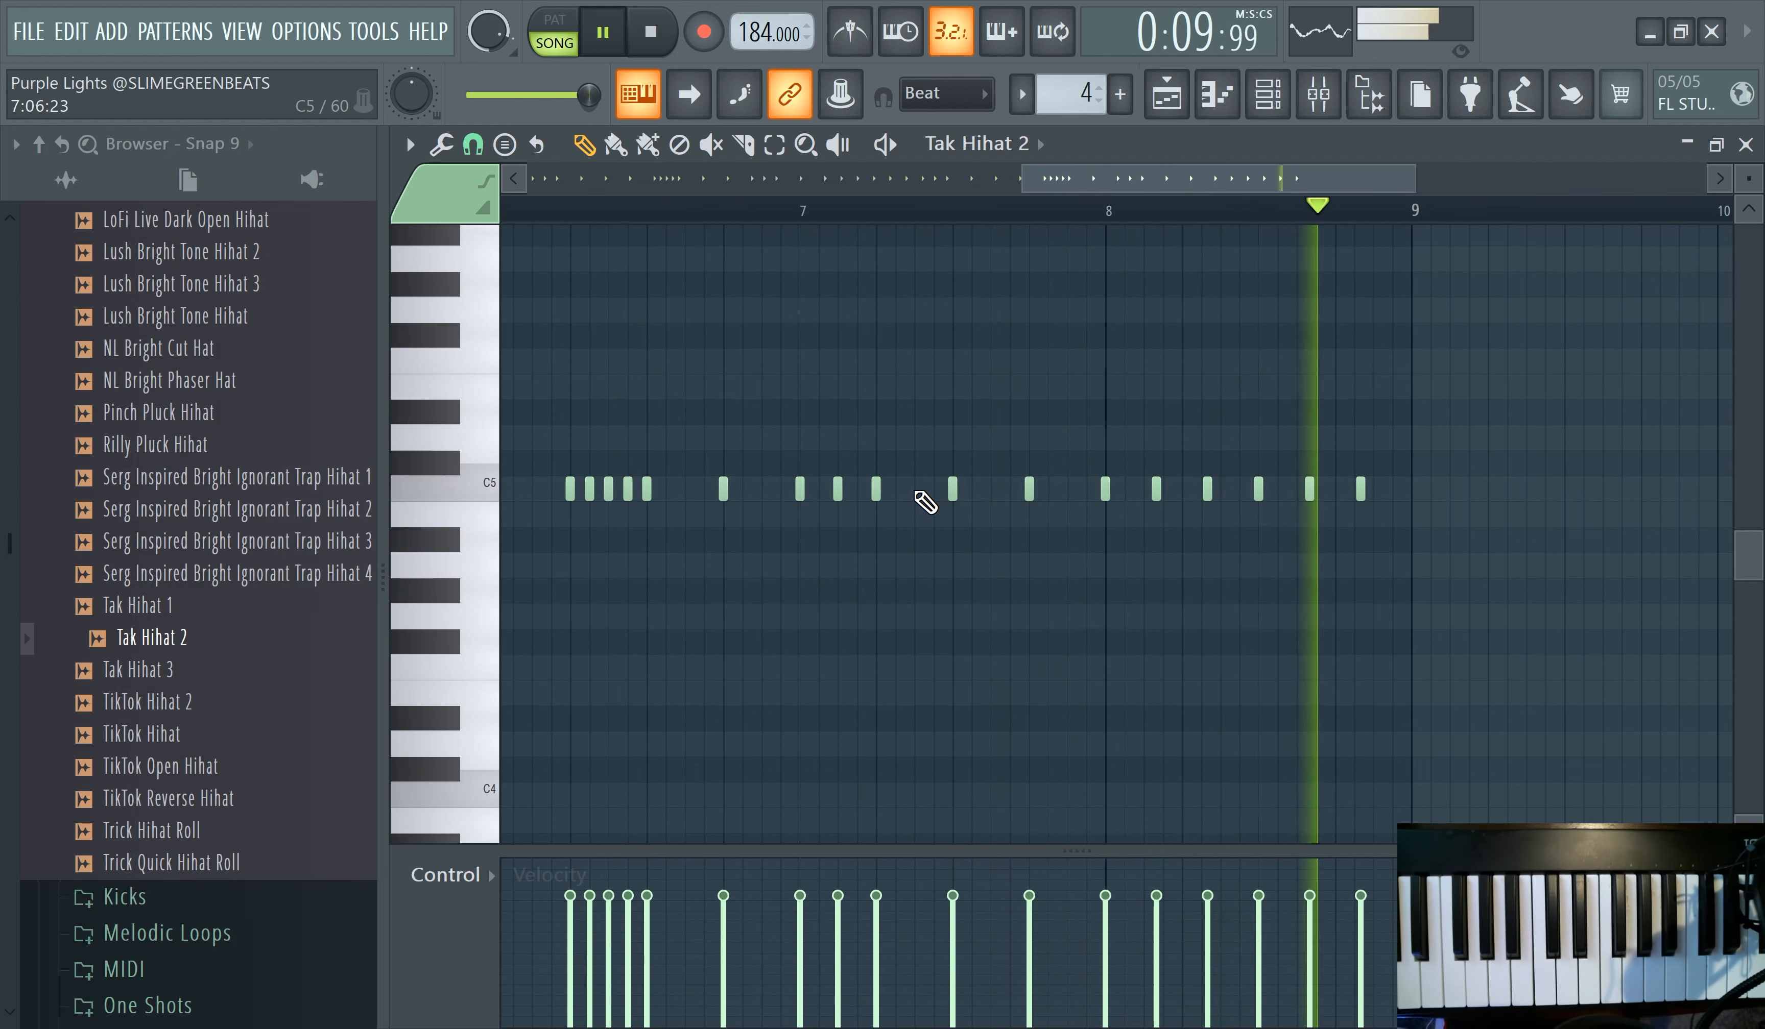
# - Add a C5 note halfway between beats 2 and 3 of bar 7
pyautogui.click(914, 490)
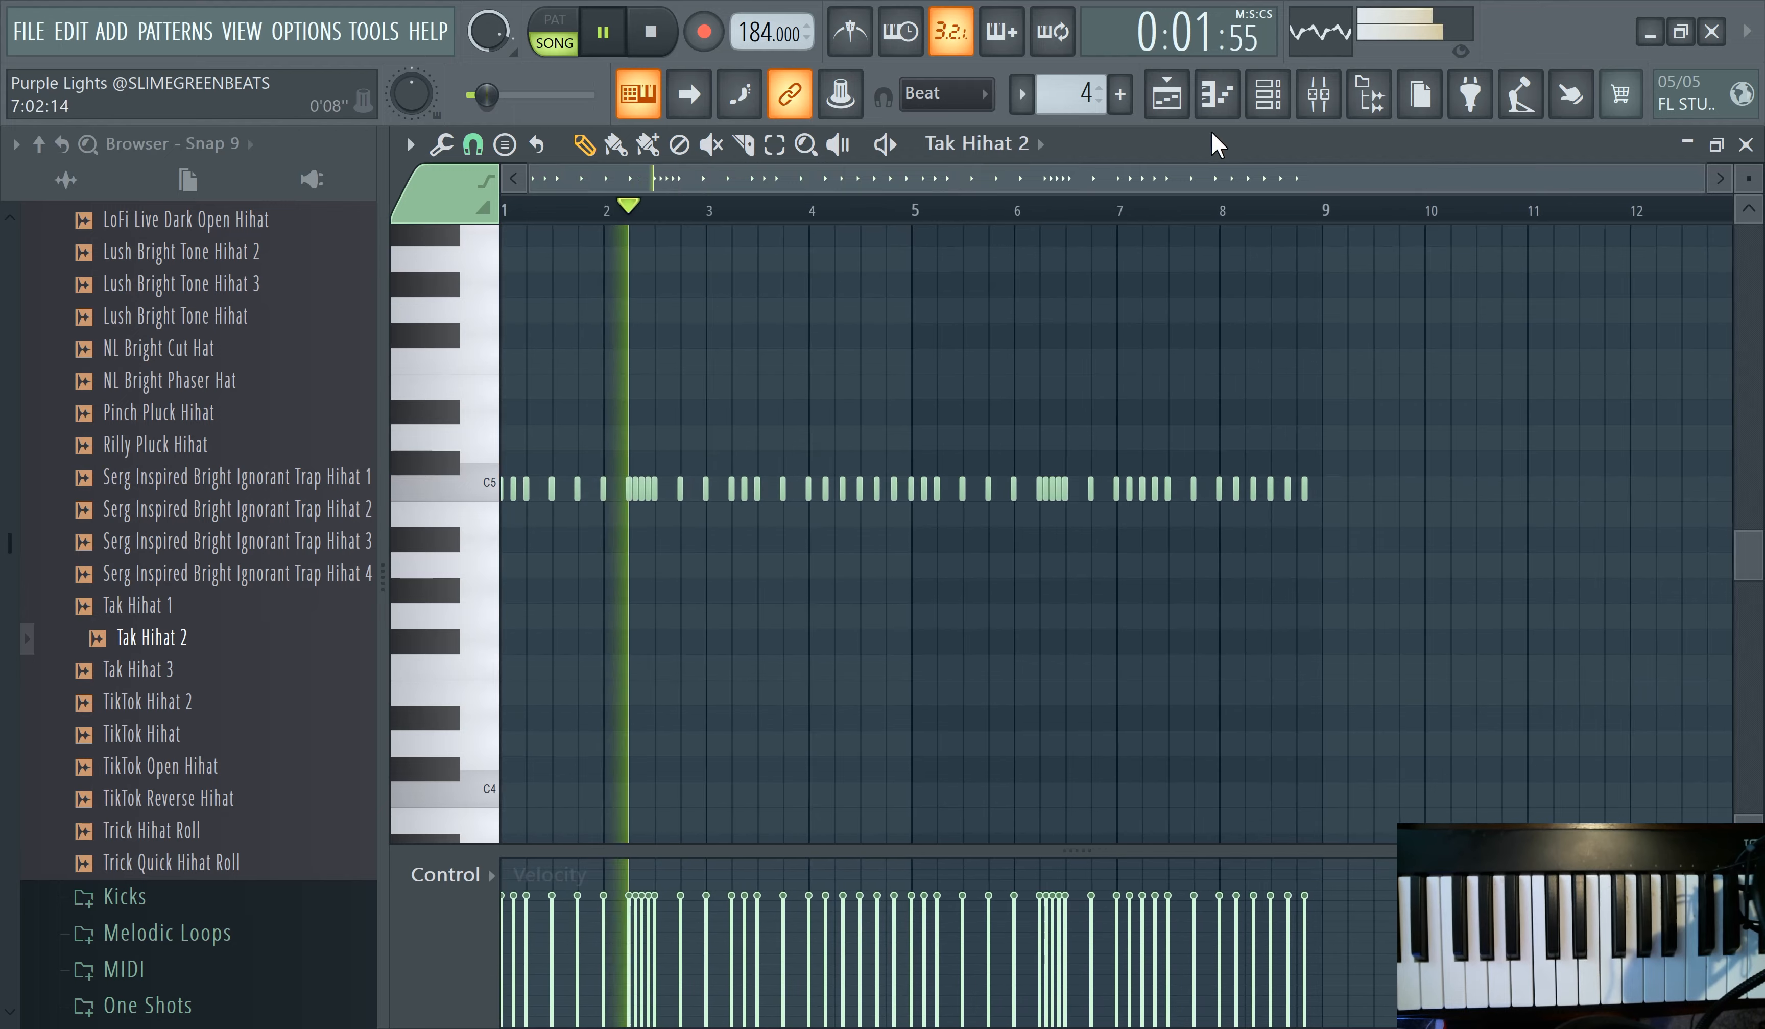
# - Nudge all the hihat notes very slightly later and delete the duplicate C5 note at beat 2 of bar 6
pyautogui.hotkey('ctrl', 'a')
pyautogui.scroll(2, 1084, 521)
pyautogui.scroll(3, 1074, 510)
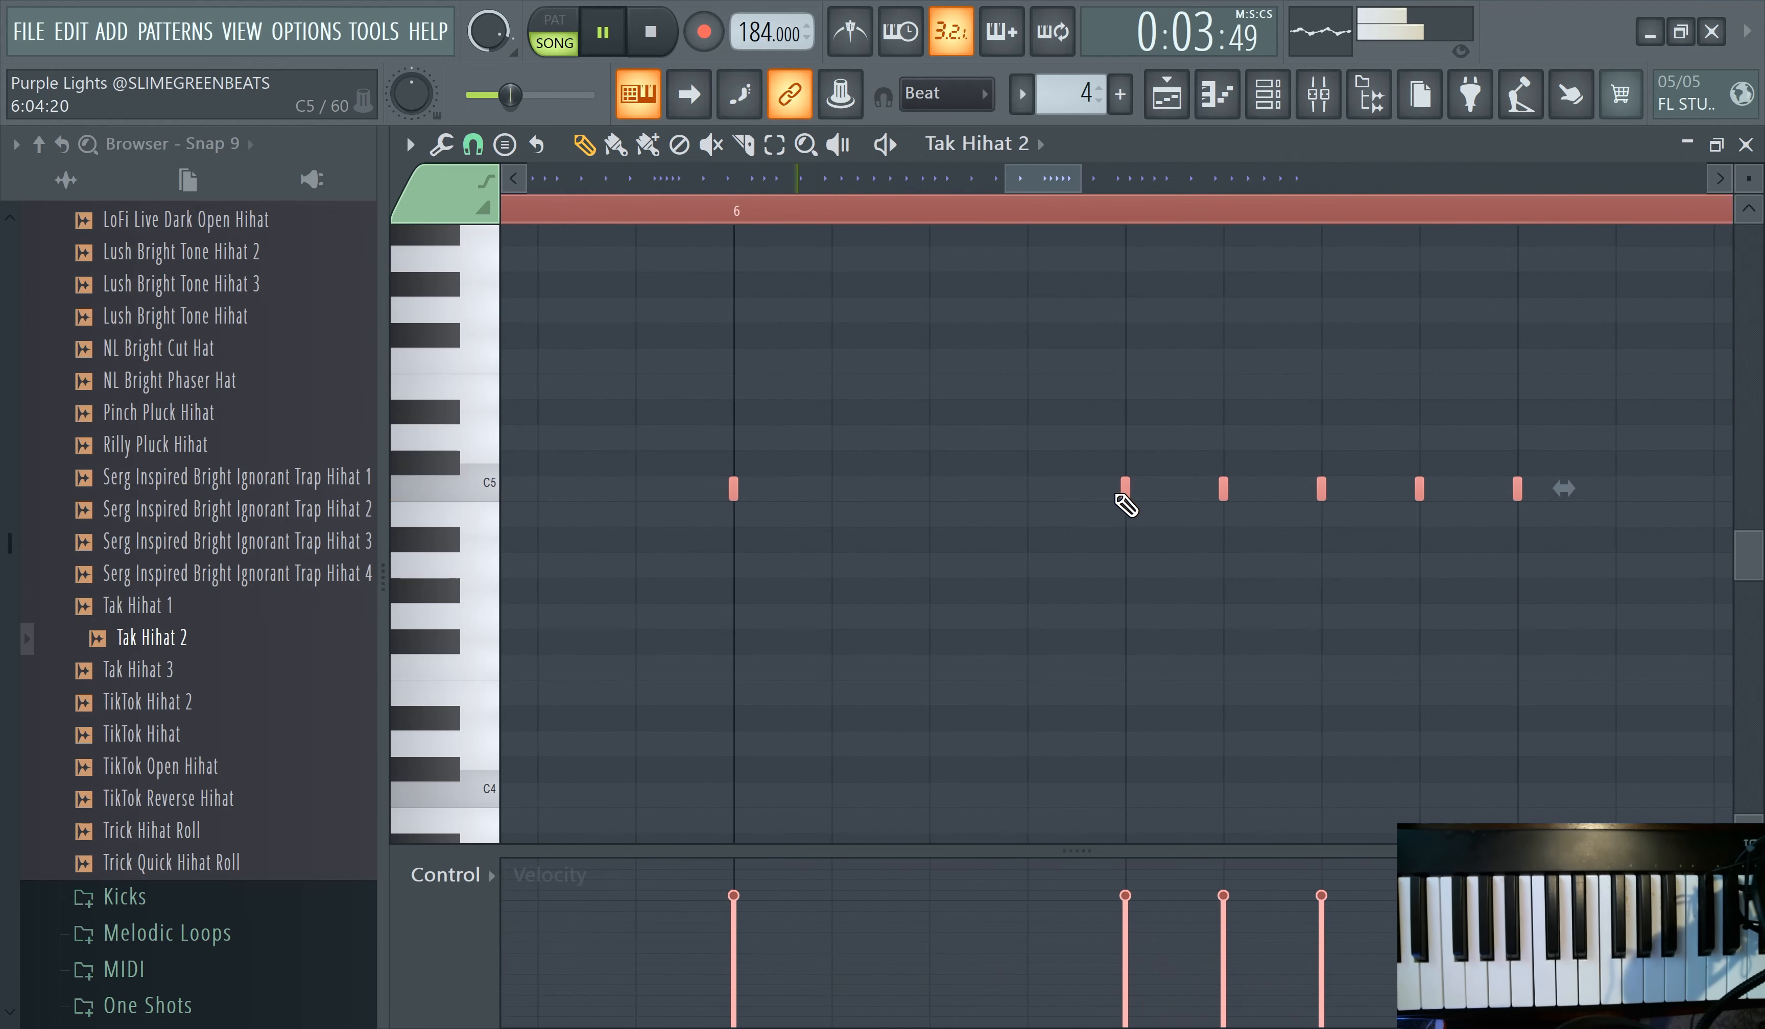
pyautogui.click(1122, 491)
pyautogui.hotkey('ctrl', 'a')
pyautogui.moveTo(1126, 491); pyautogui.dragTo(1130, 489)
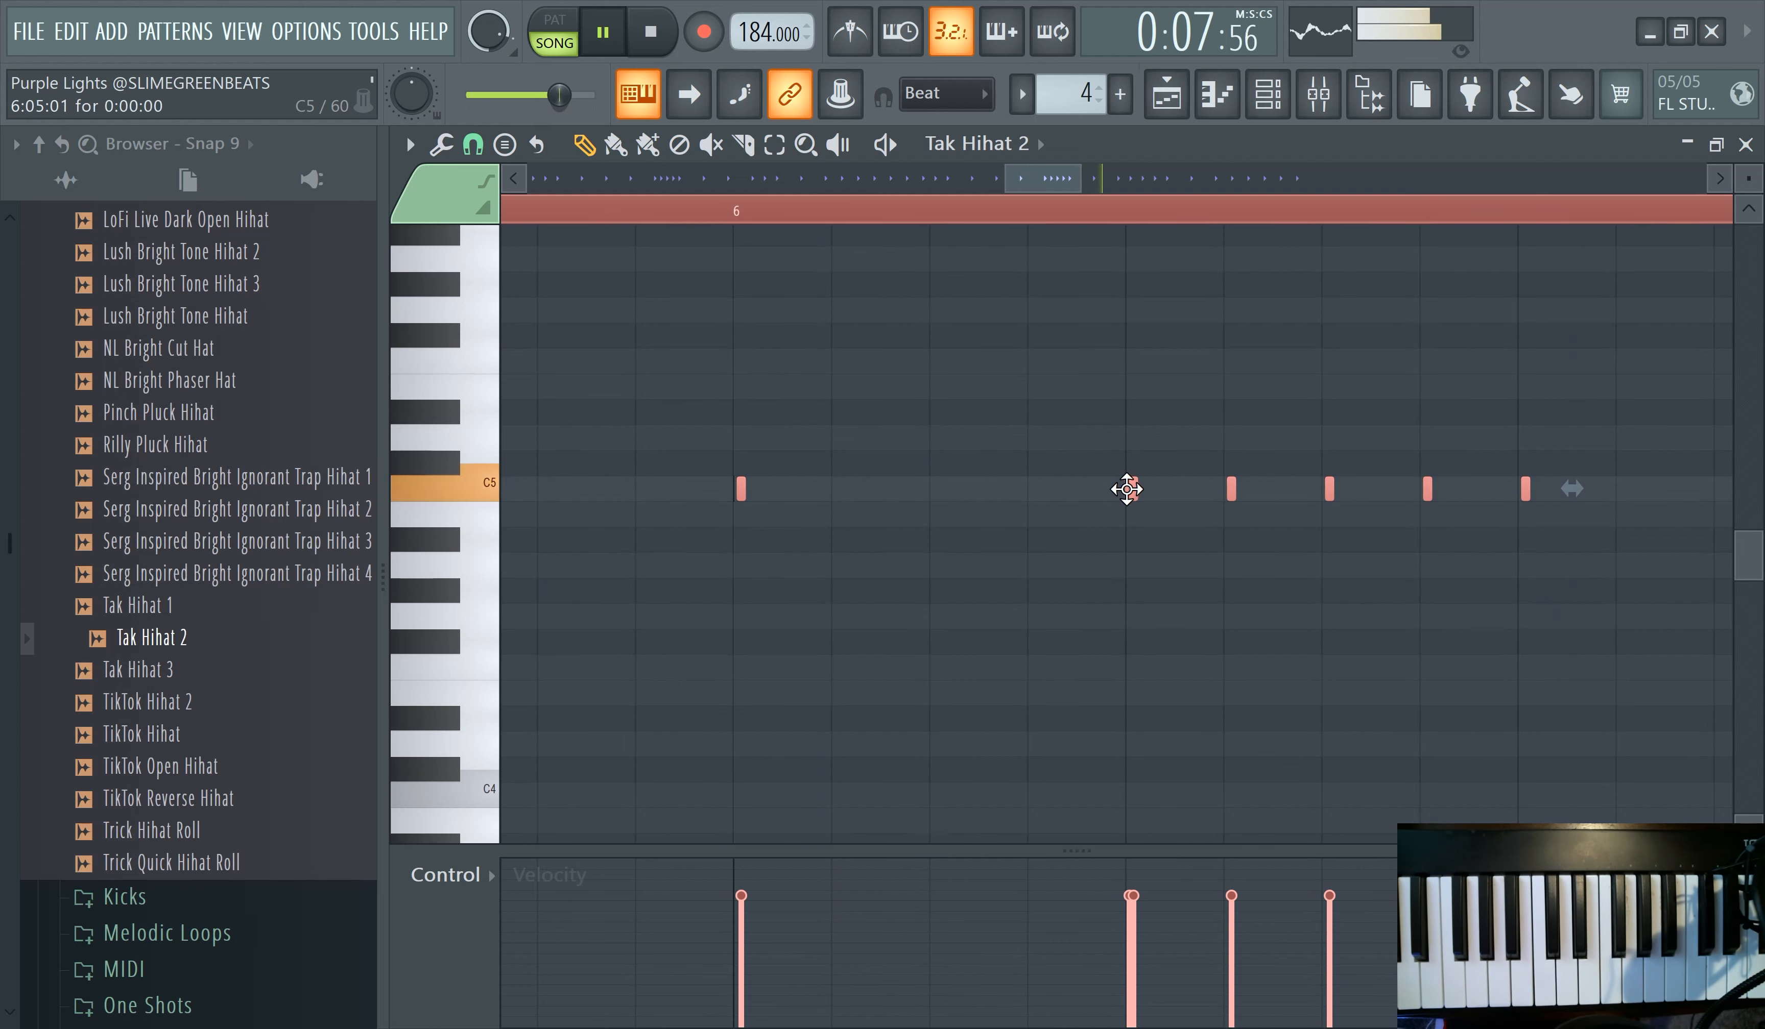
pyautogui.scroll(2, 1135, 500)
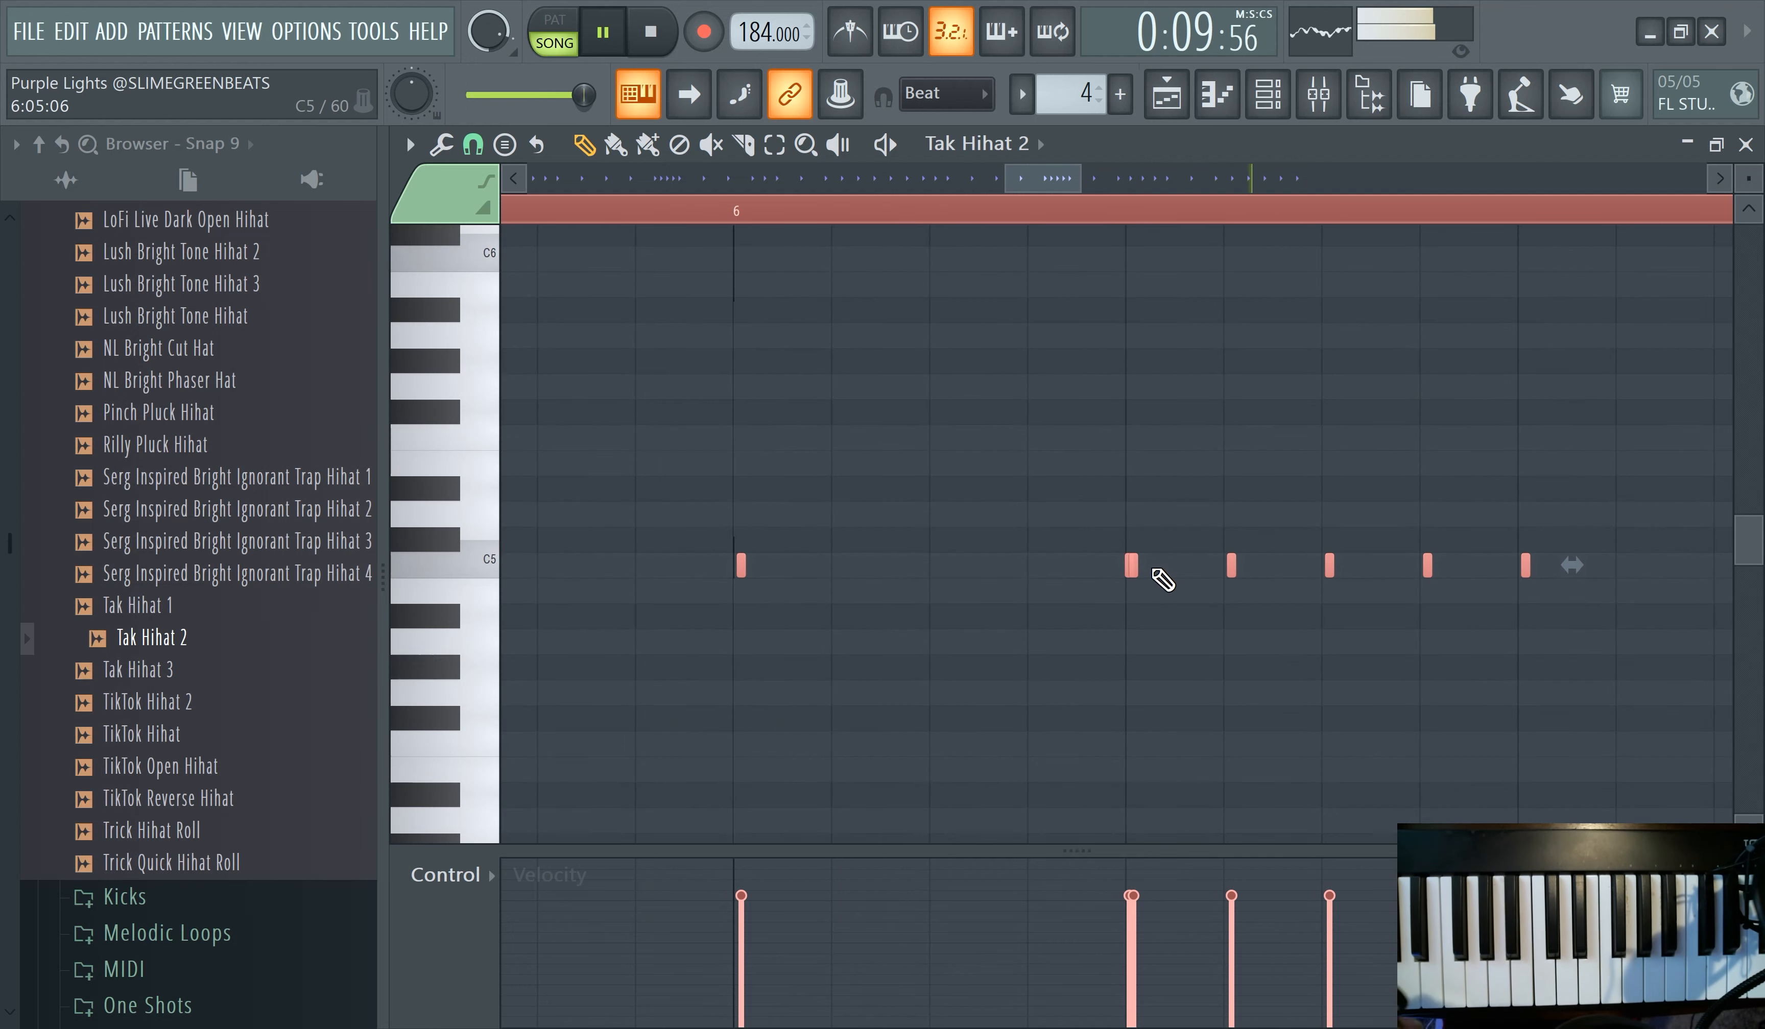
pyautogui.hotkey('ctrl', 'z')
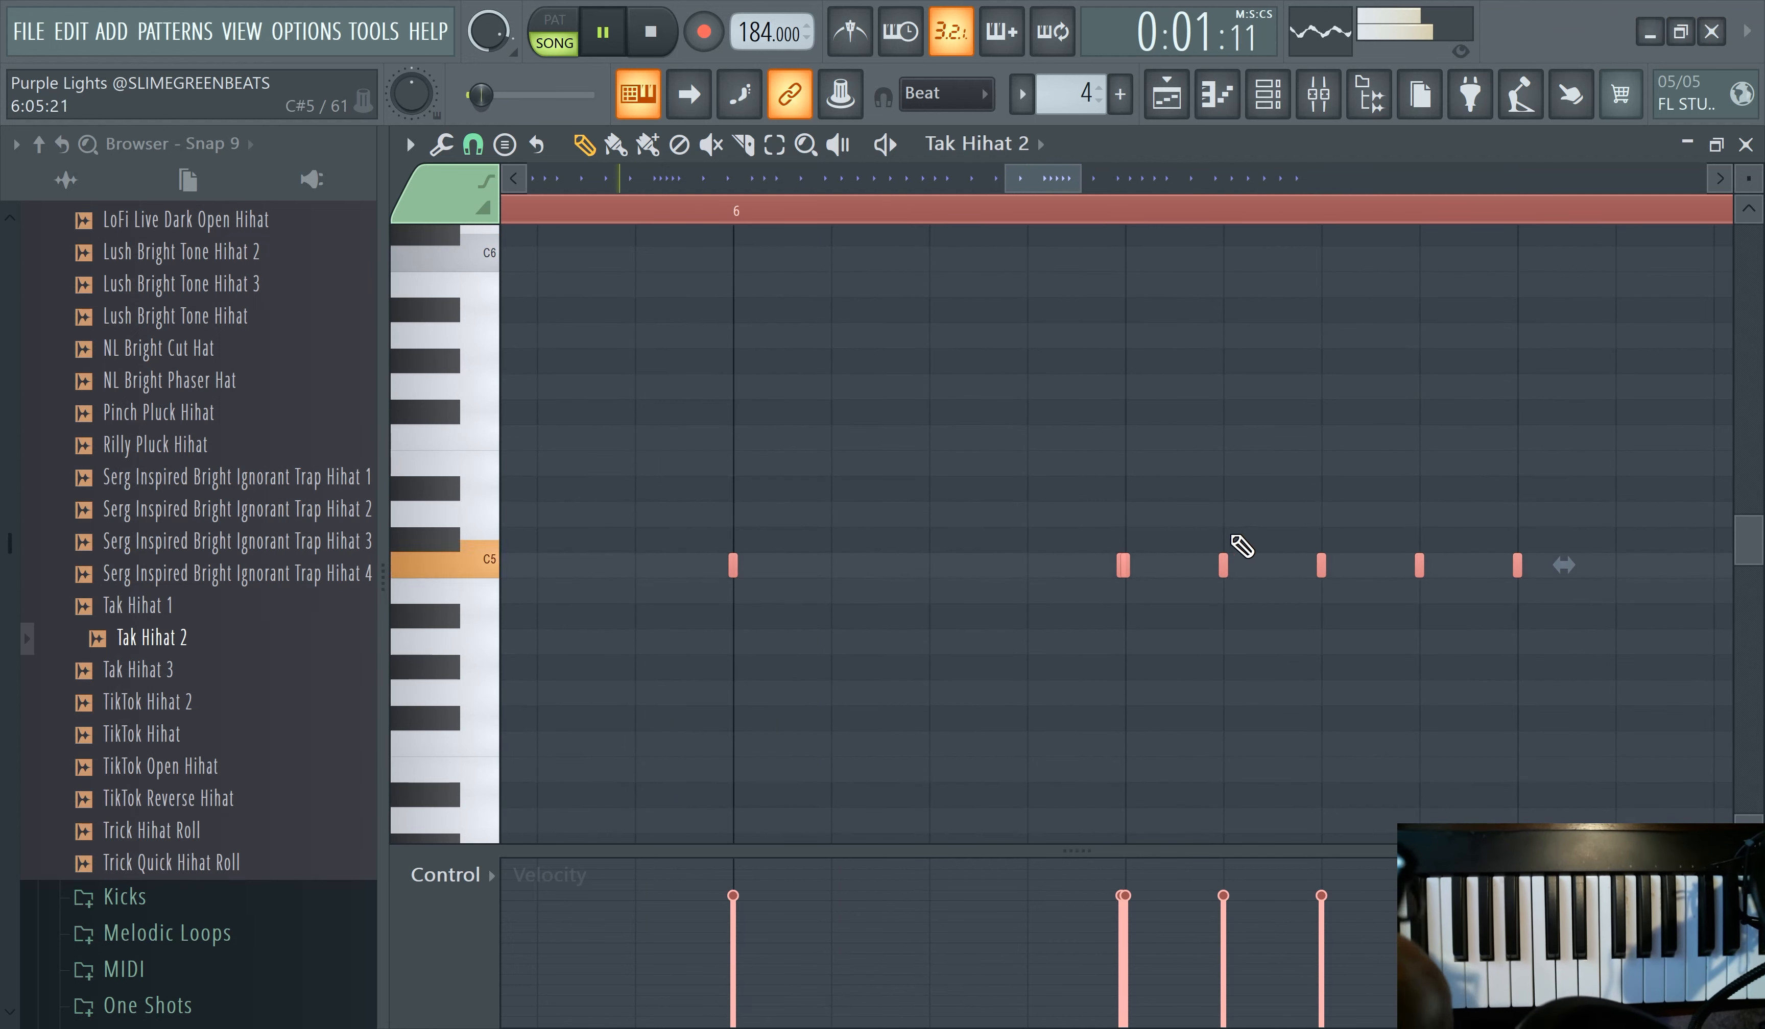
pyautogui.rightClick(1121, 570)
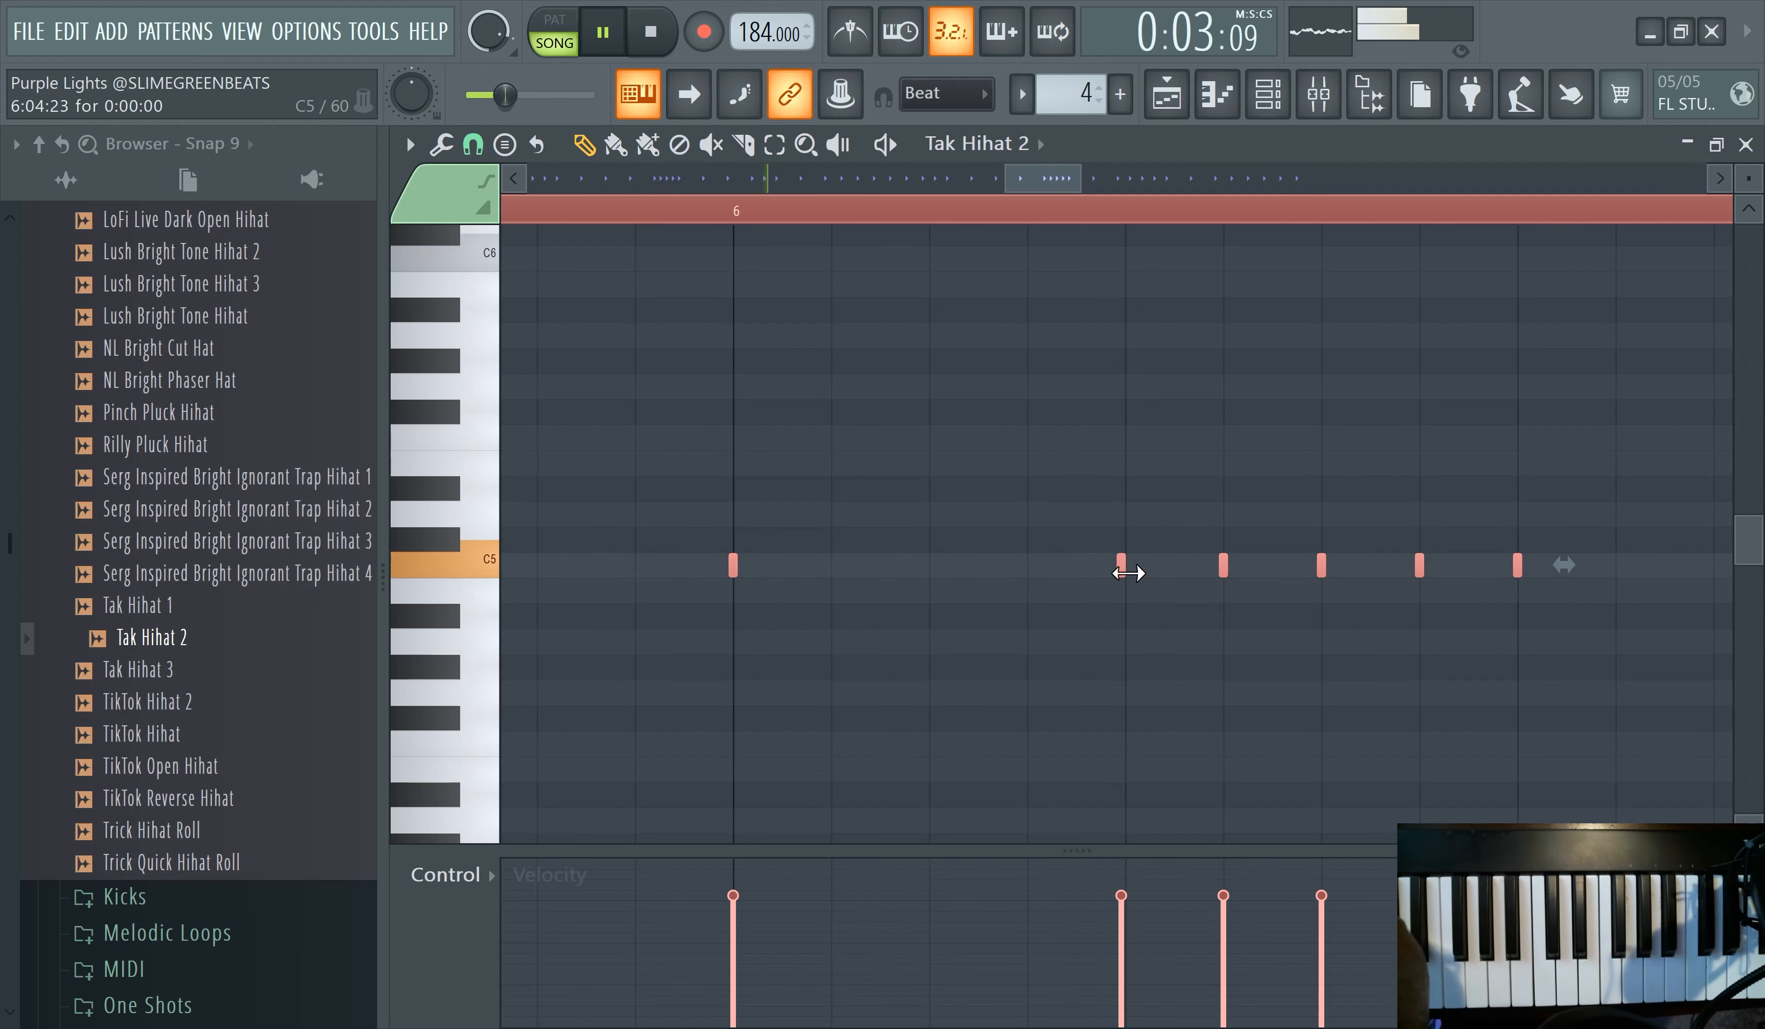
pyautogui.hotkey('ctrl', 'z')
pyautogui.rightClick(1138, 580)
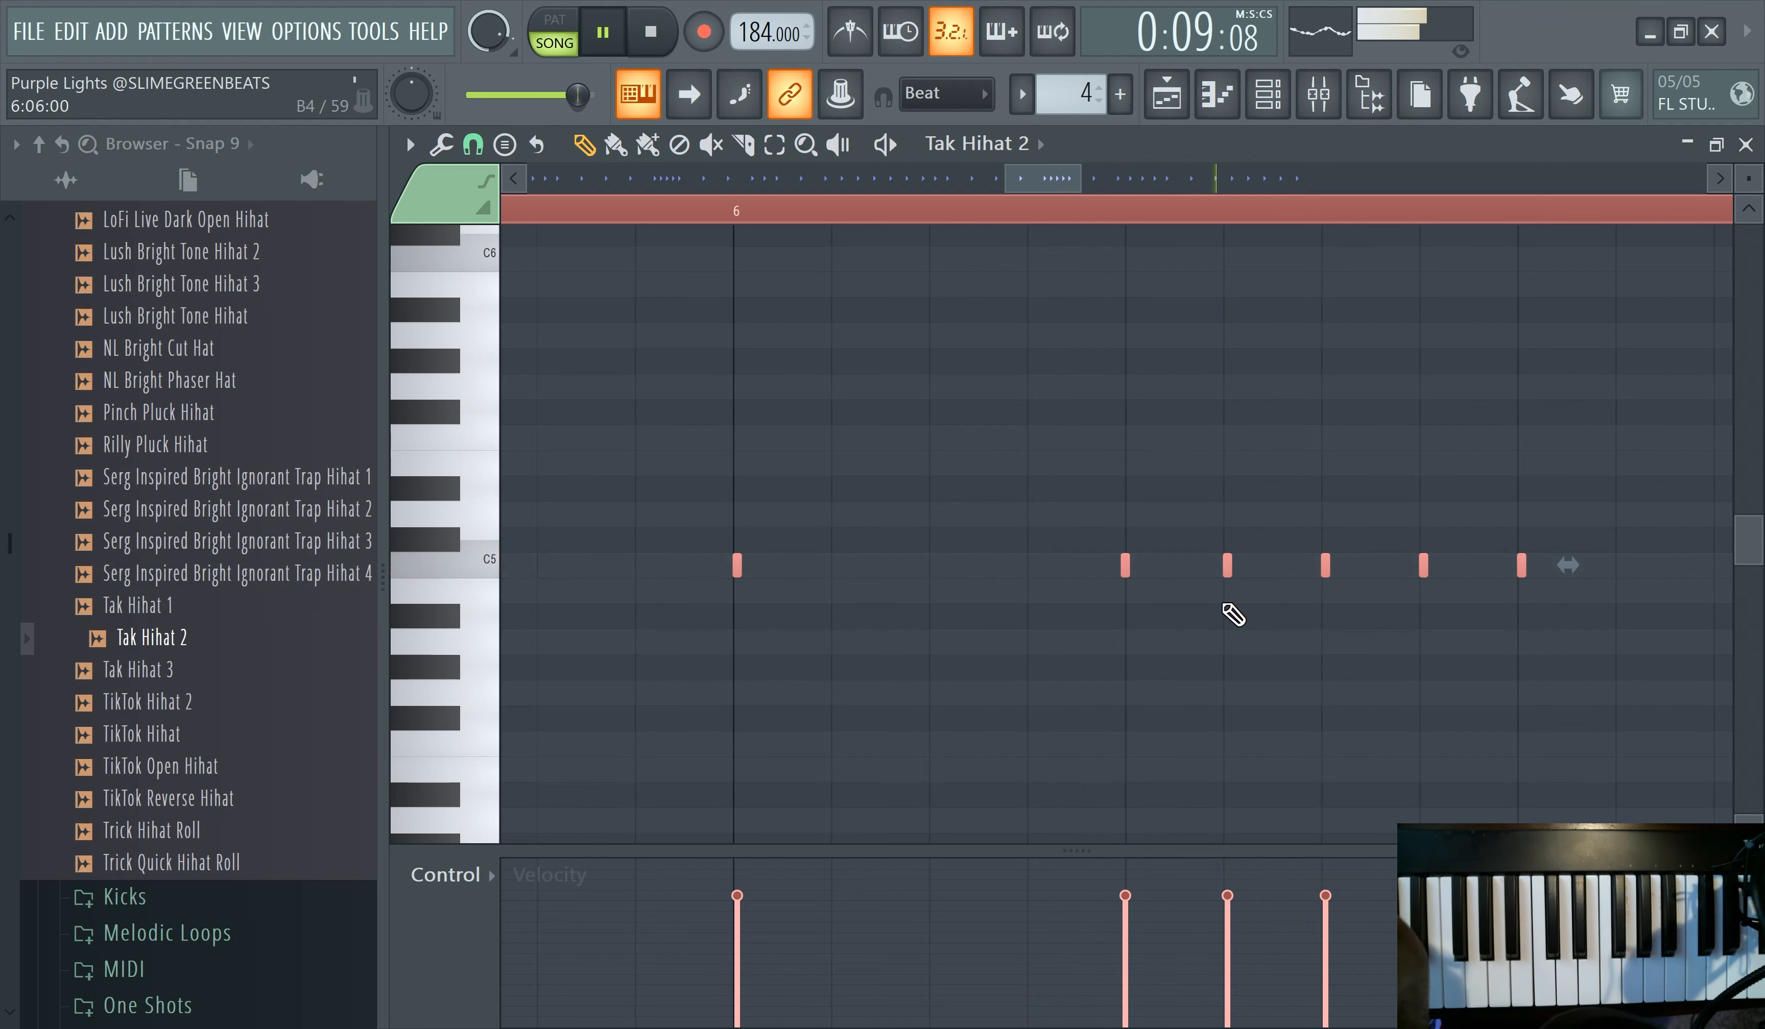
pyautogui.scroll(-5, 1217, 551)
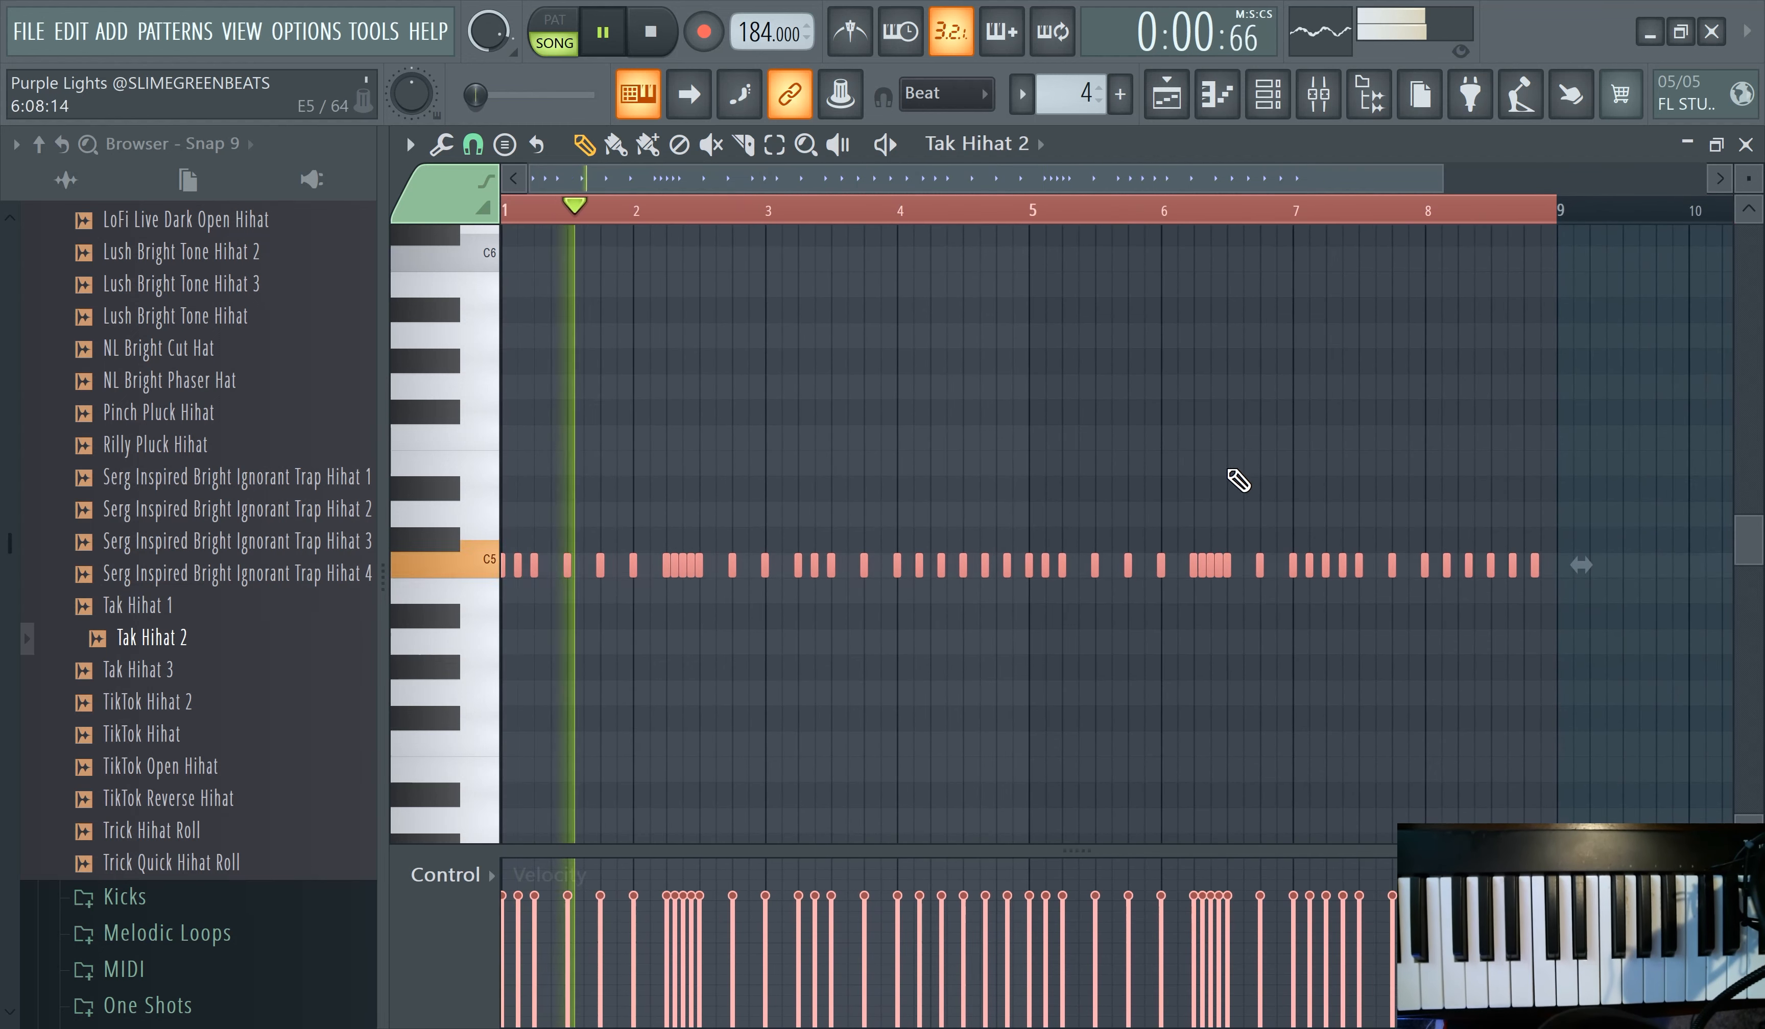
# - Randomize the panning of all hihat notes slightly, with no velocity variation
pyautogui.hotkey('alt', 'r')
pyautogui.moveTo(825, 665)
pyautogui.mouseDown()
pyautogui.moveTo(826, 641)
pyautogui.moveTo(772, 656)
pyautogui.moveTo(773, 676)
pyautogui.moveTo(830, 680)
pyautogui.mouseUp()
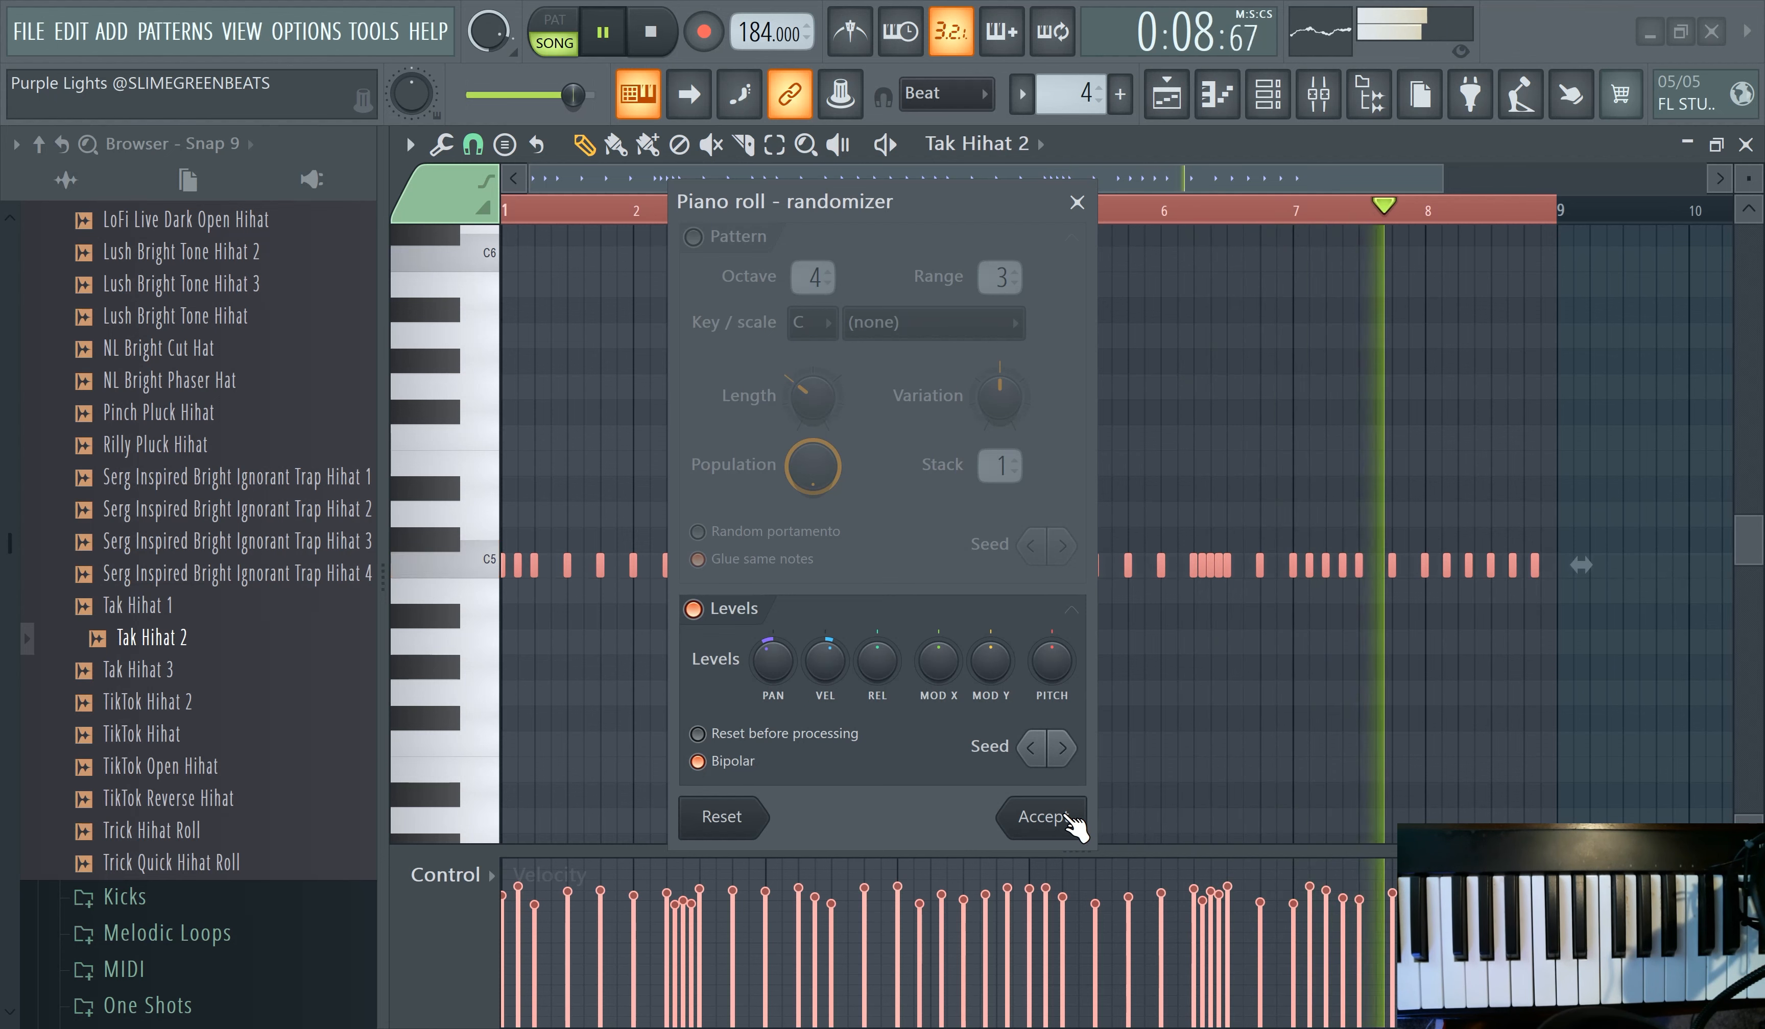
pyautogui.moveTo(825, 662); pyautogui.dragTo(825, 671)
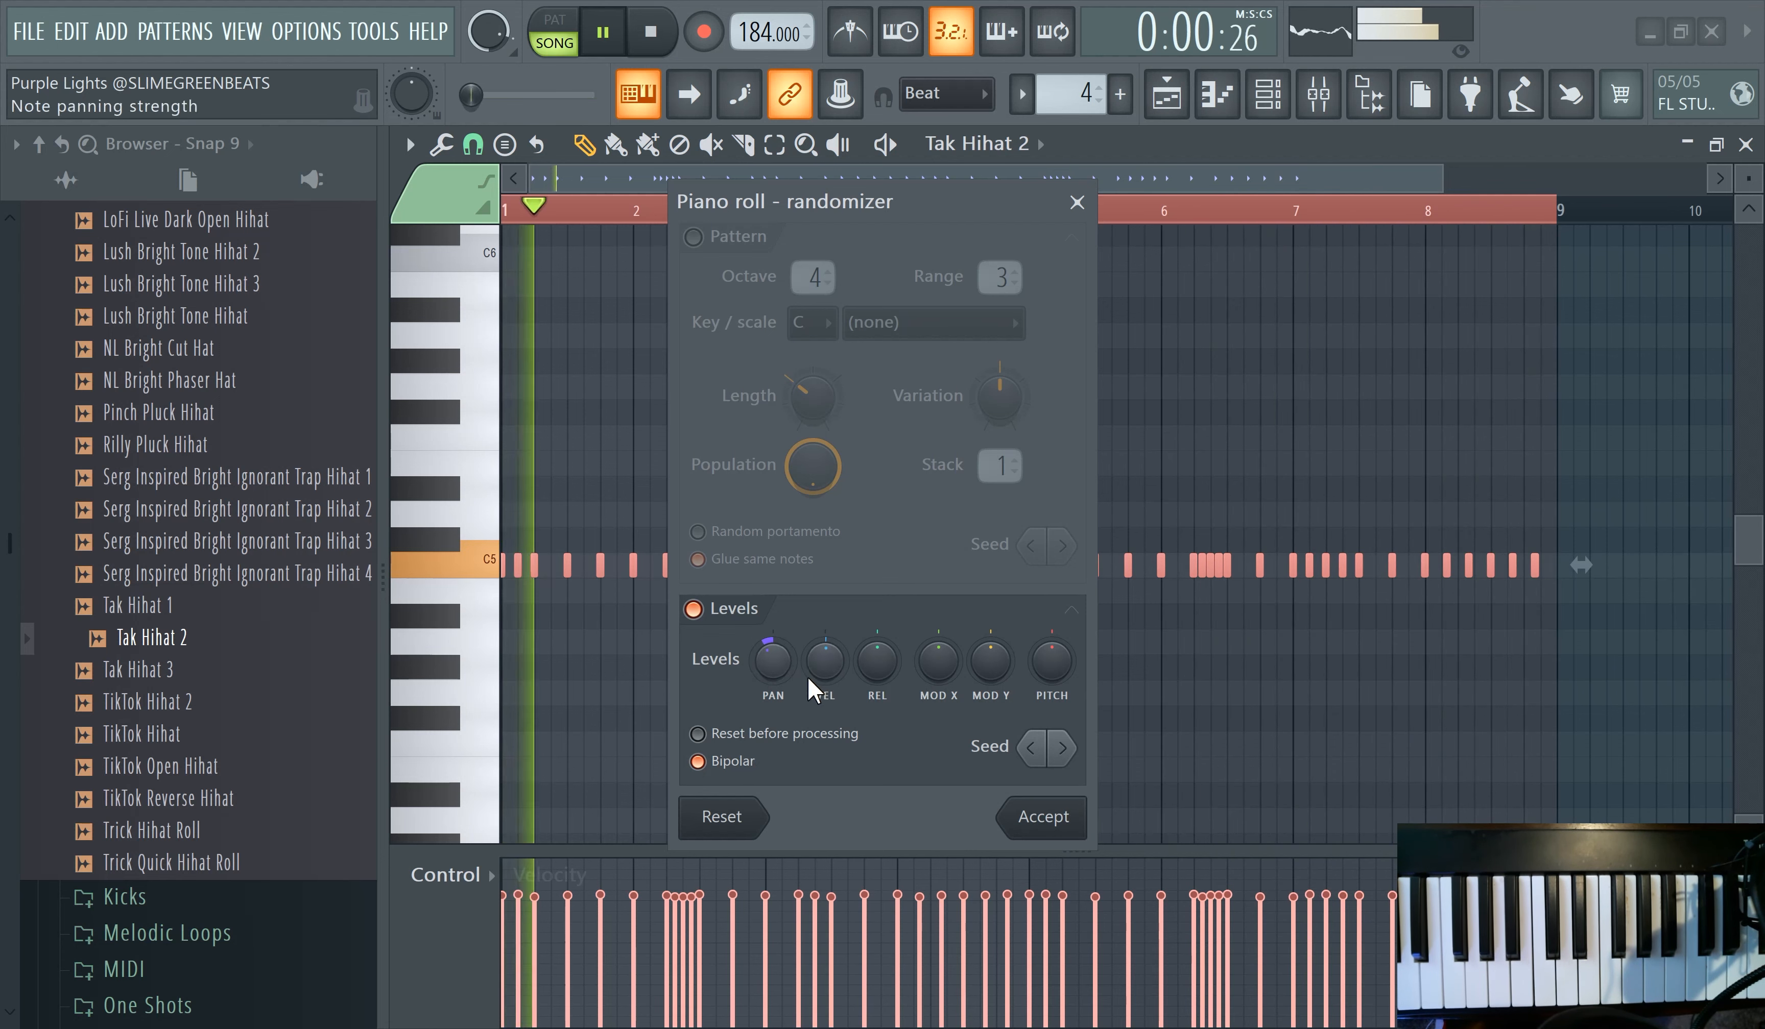
pyautogui.click(1043, 816)
# - Bypass the Fruity Convolver effect on the Hat mixer track
pyautogui.click(1320, 95)
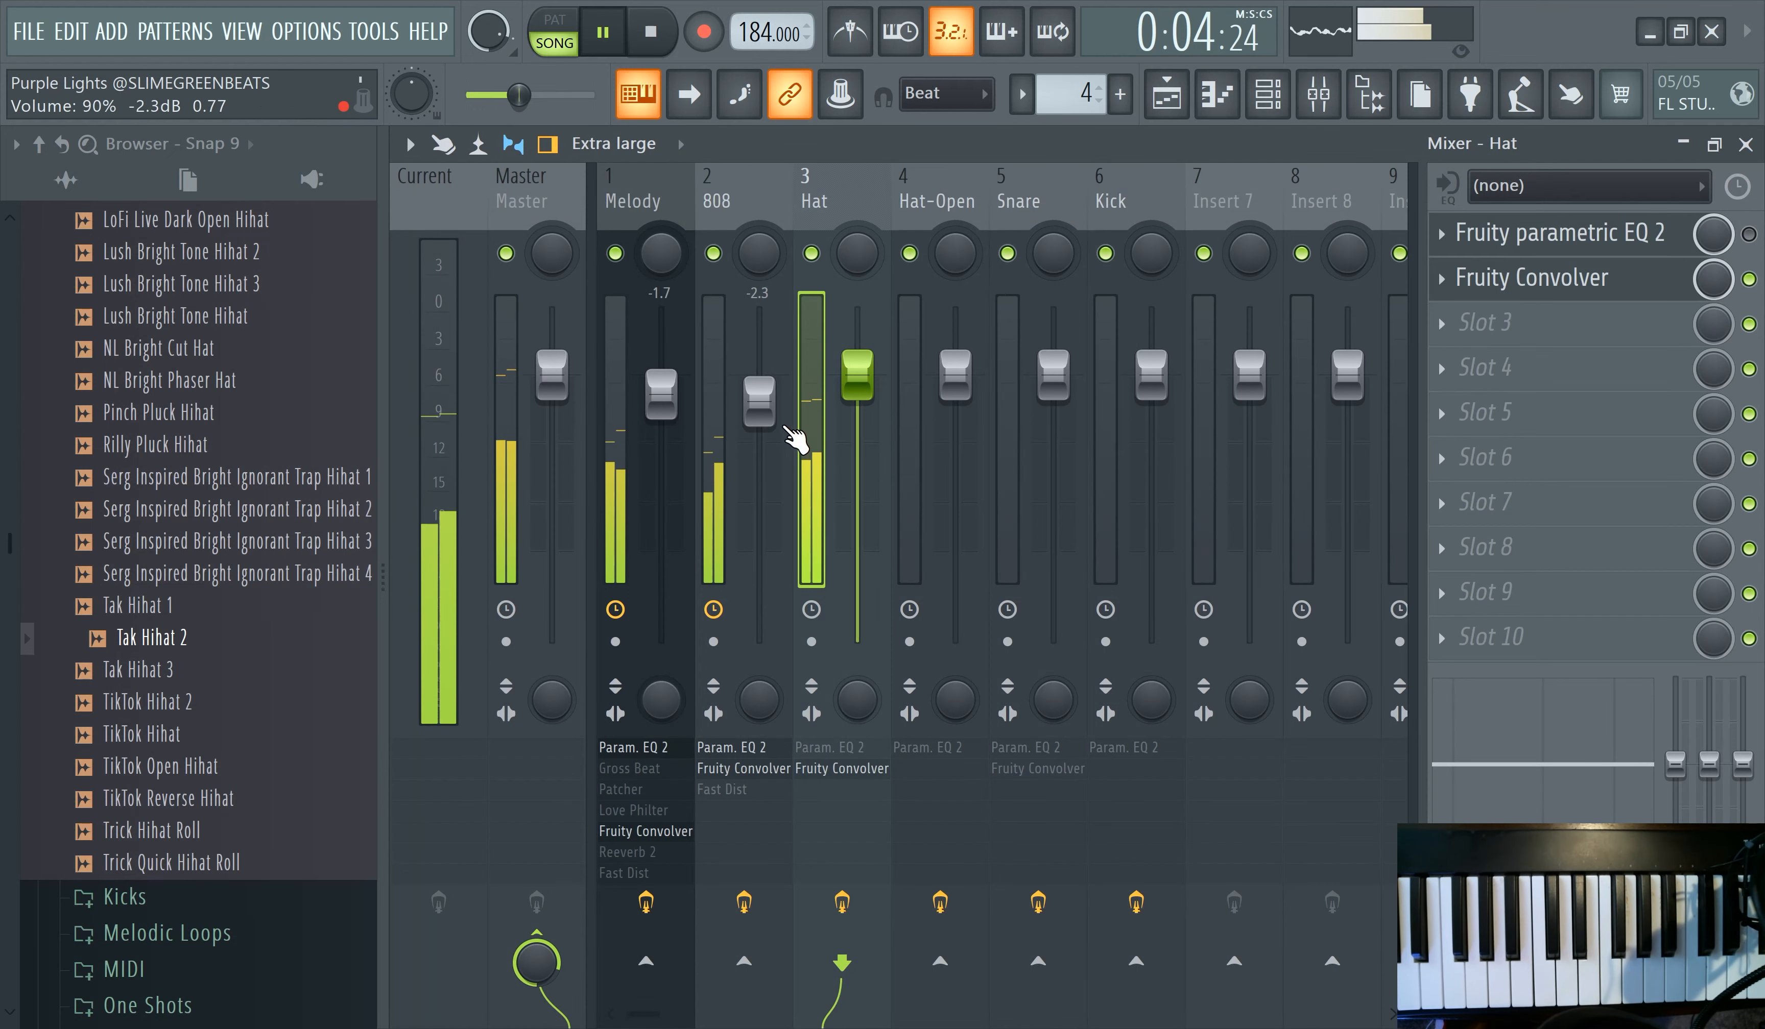
pyautogui.click(1750, 279)
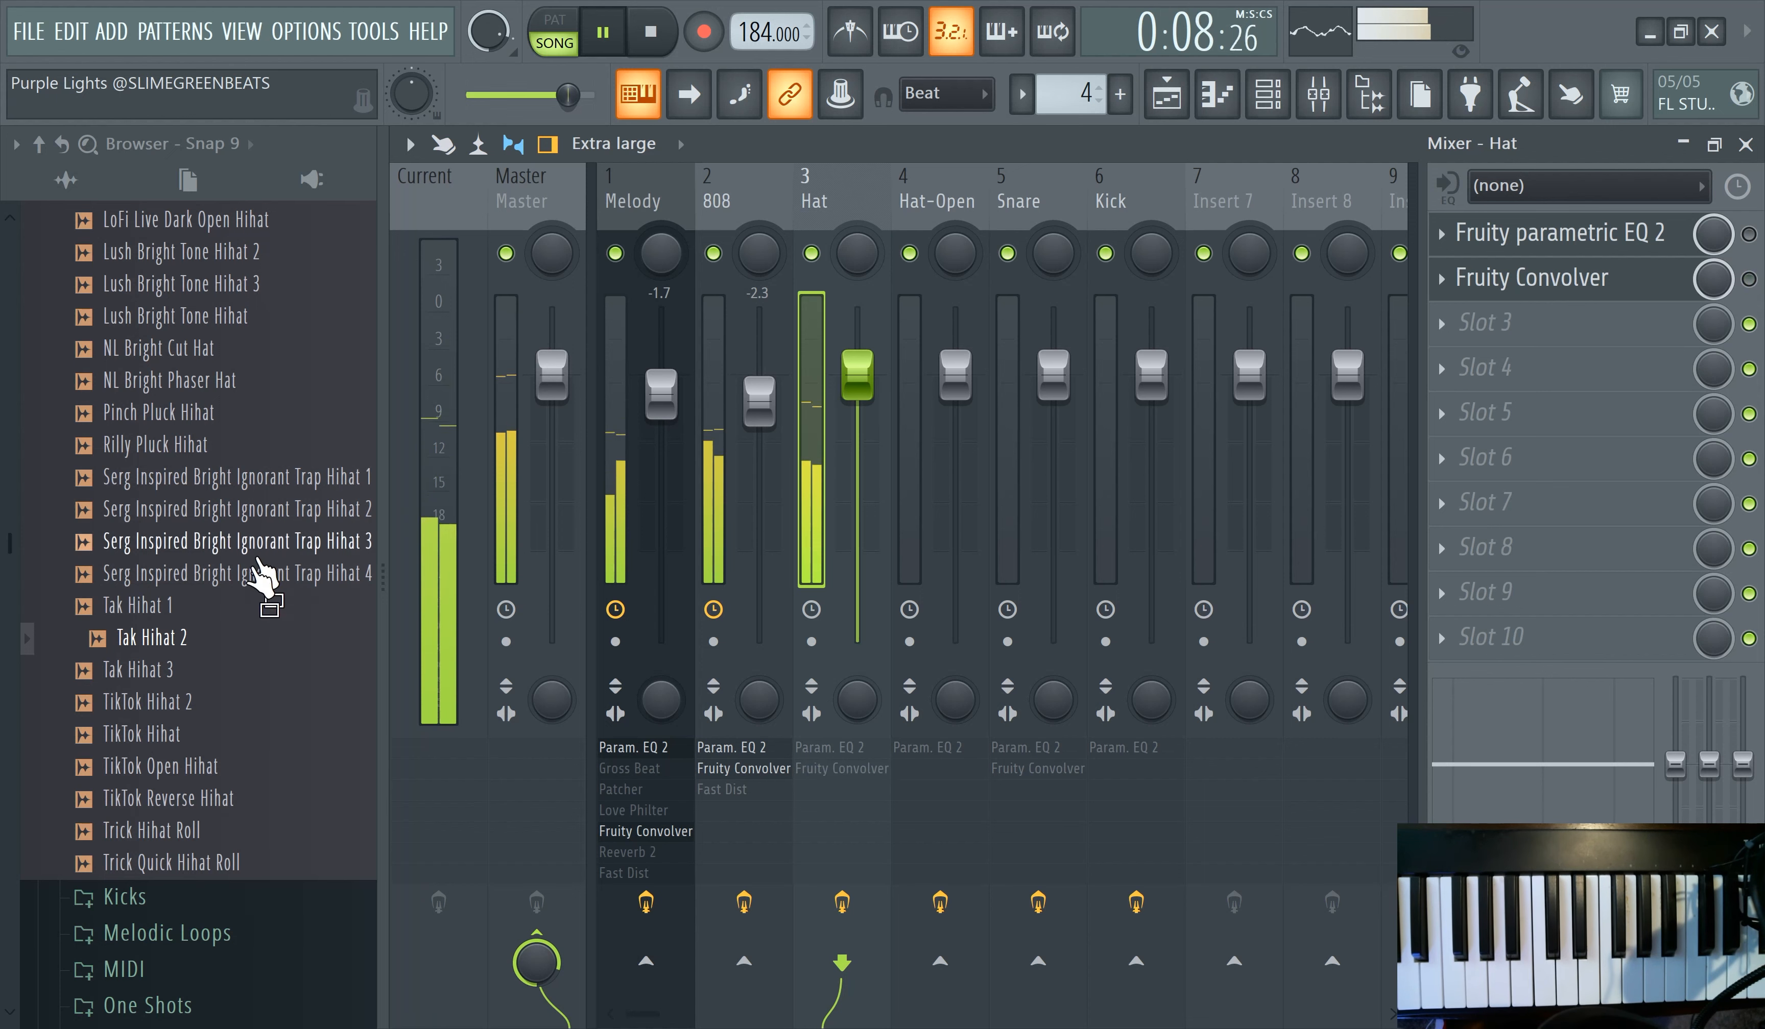
# - Audition the Hollow Different Ghost Hihat and LoFi Live Dark Hihat samples, and collapse the Hihats folder
pyautogui.scroll(2, 205, 537)
pyautogui.scroll(3, 196, 515)
pyautogui.click(159, 478)
pyautogui.click(177, 576)
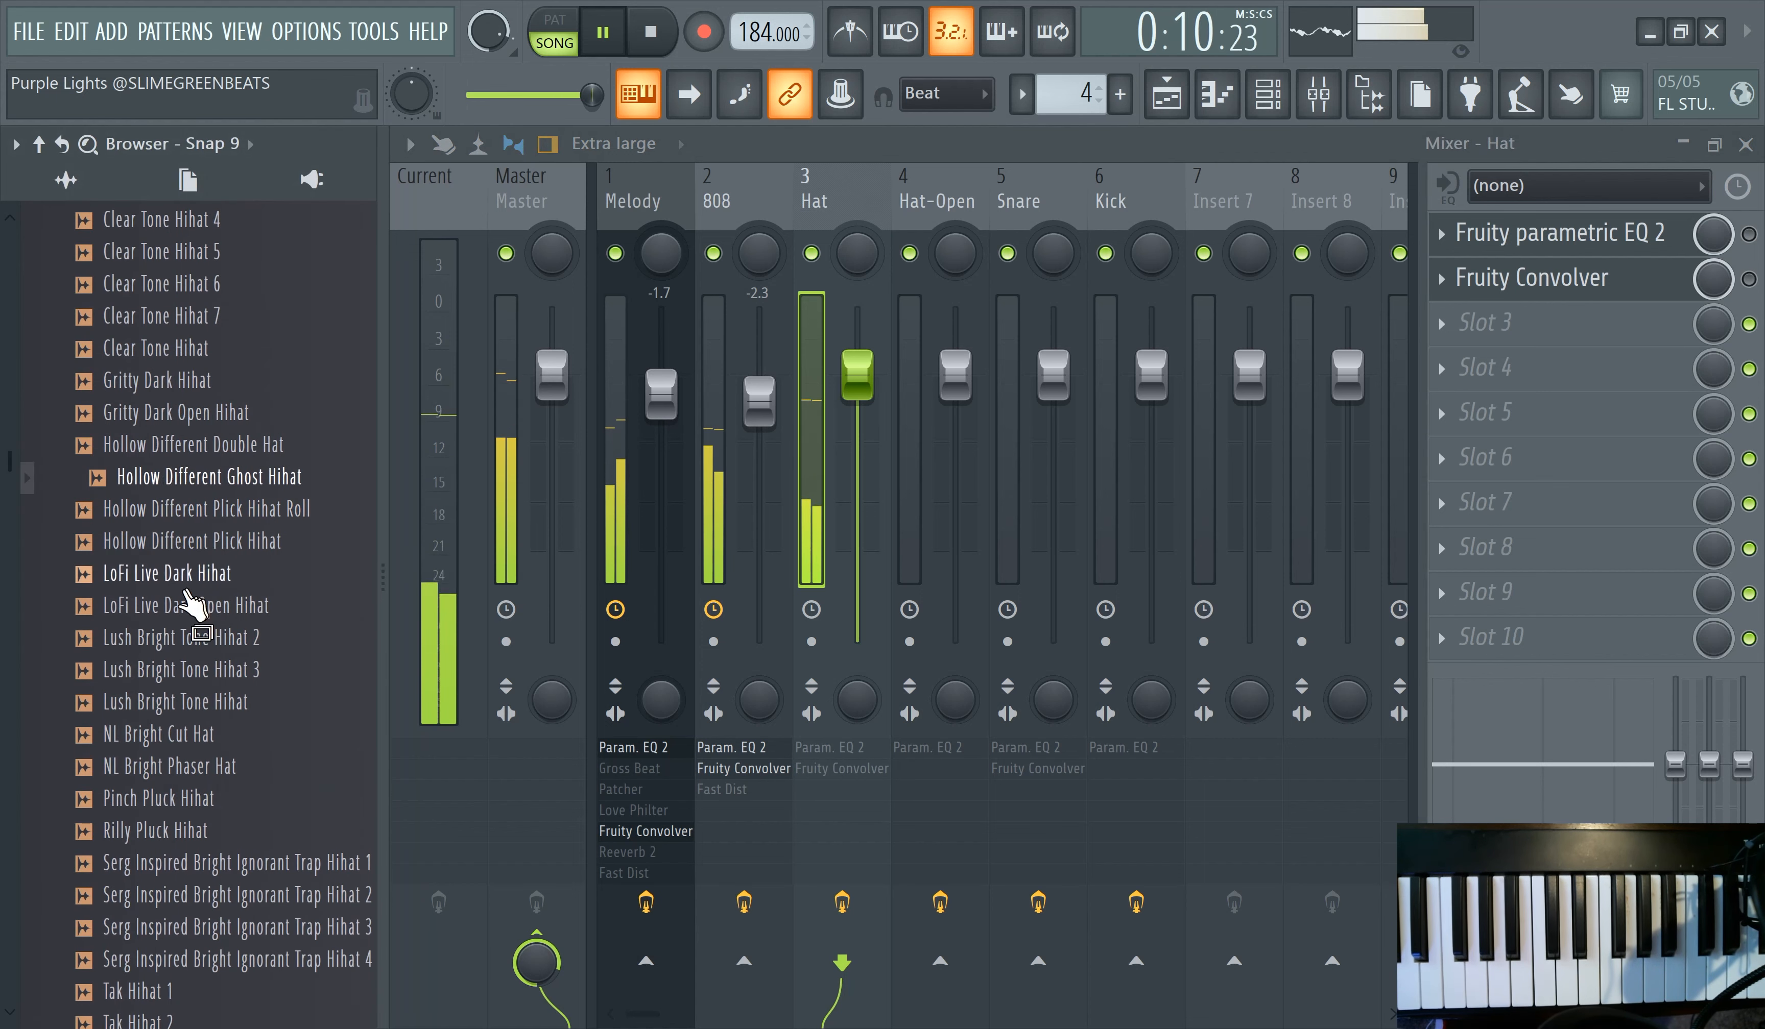
pyautogui.scroll(5, 170, 403)
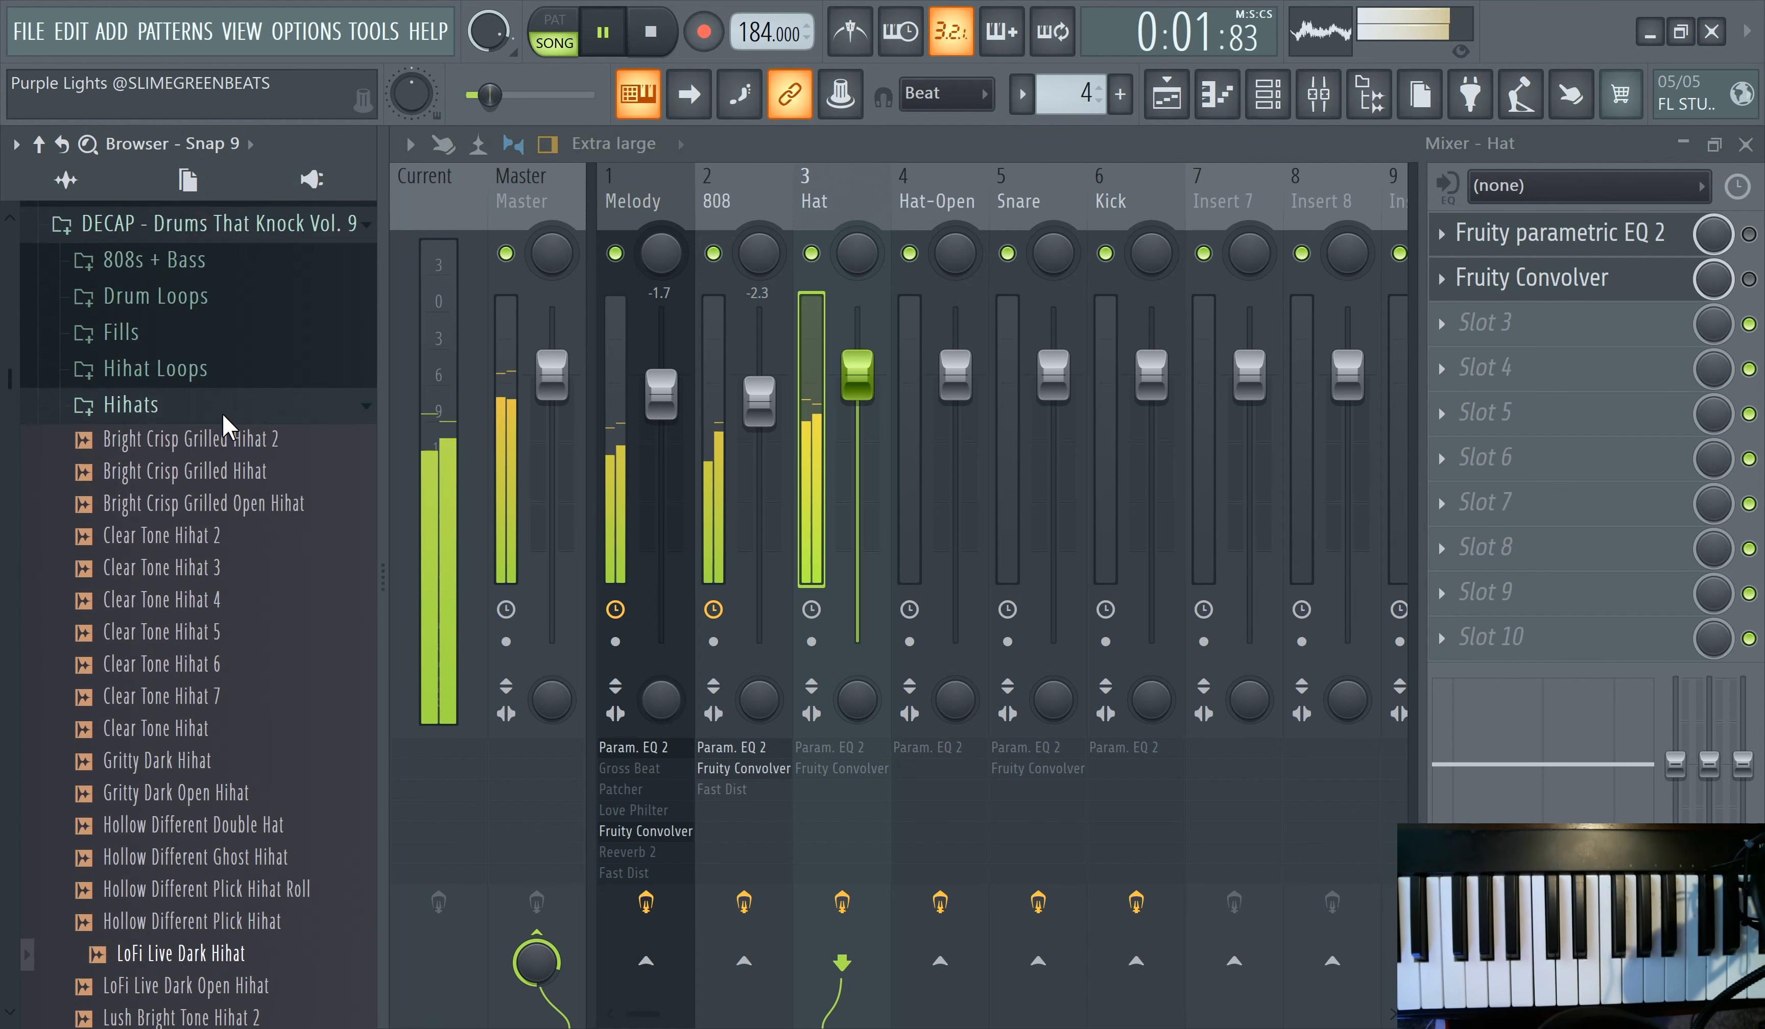
pyautogui.click(171, 602)
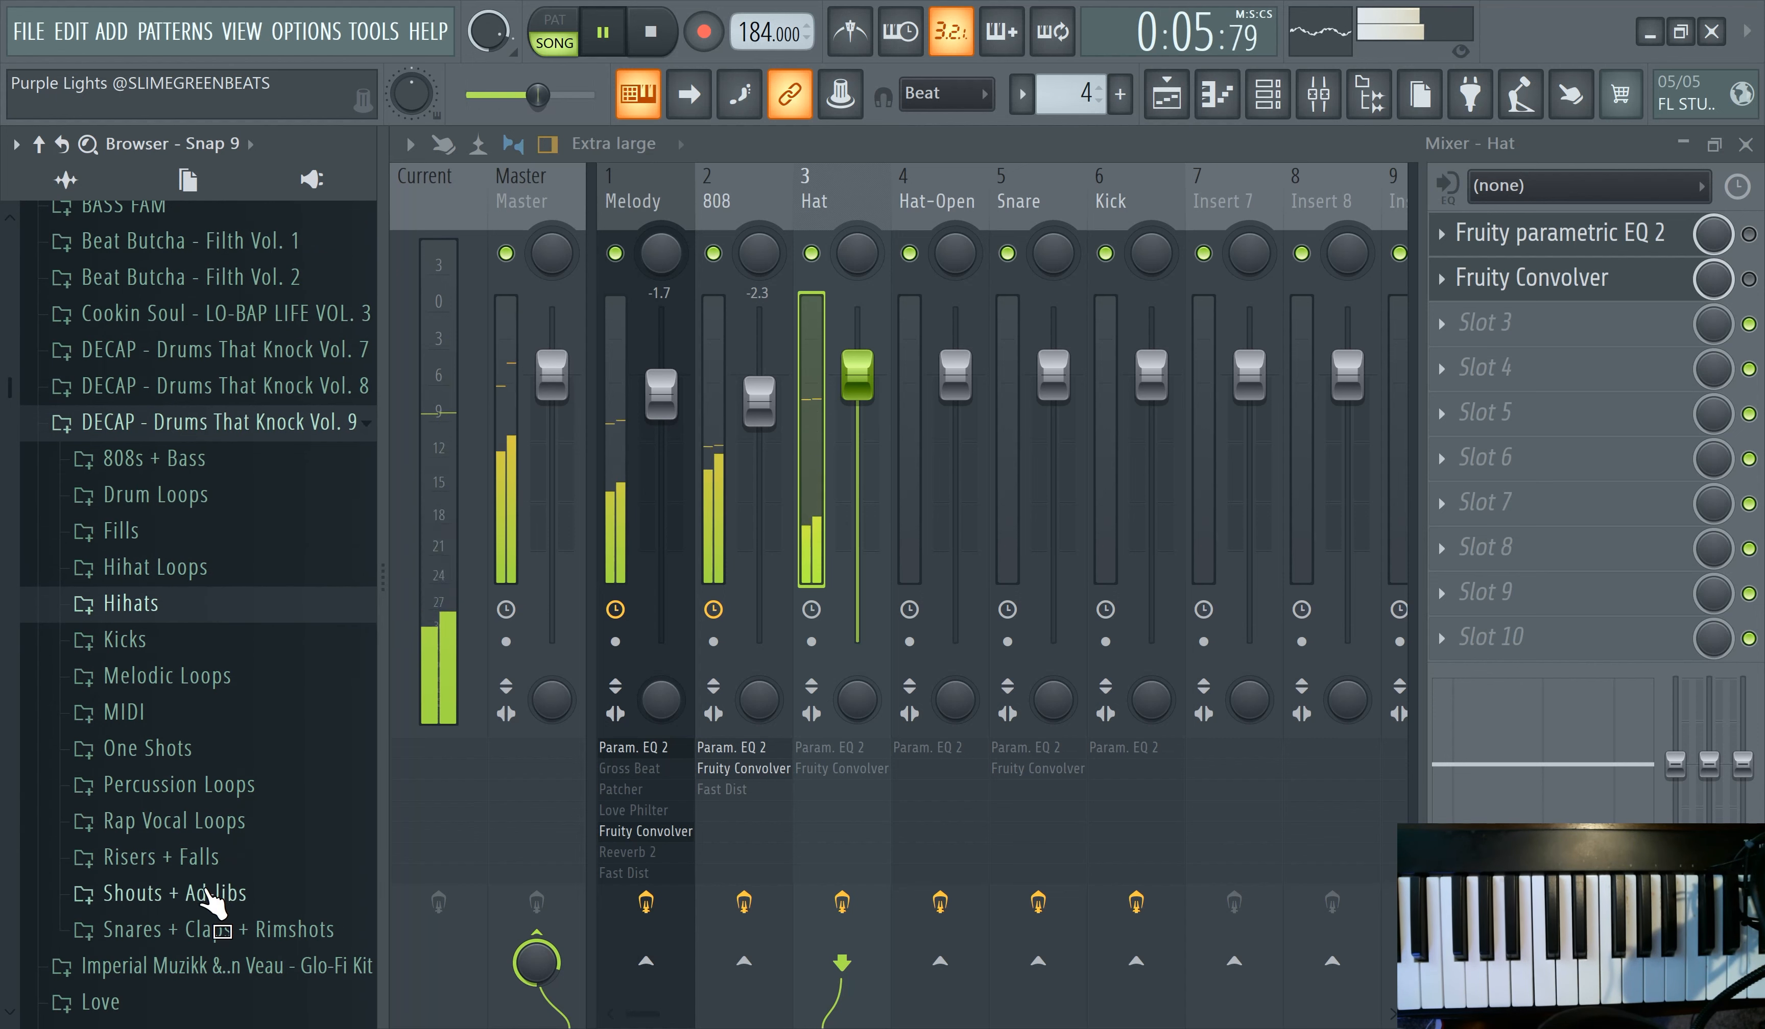
# - Audition HARDware Clean Fat Bubbly Long 808 E from the 808s + Bass folder, and collapse the DECAP - Drums That Knock Vol. 9 folder
pyautogui.scroll(-2, 198, 848)
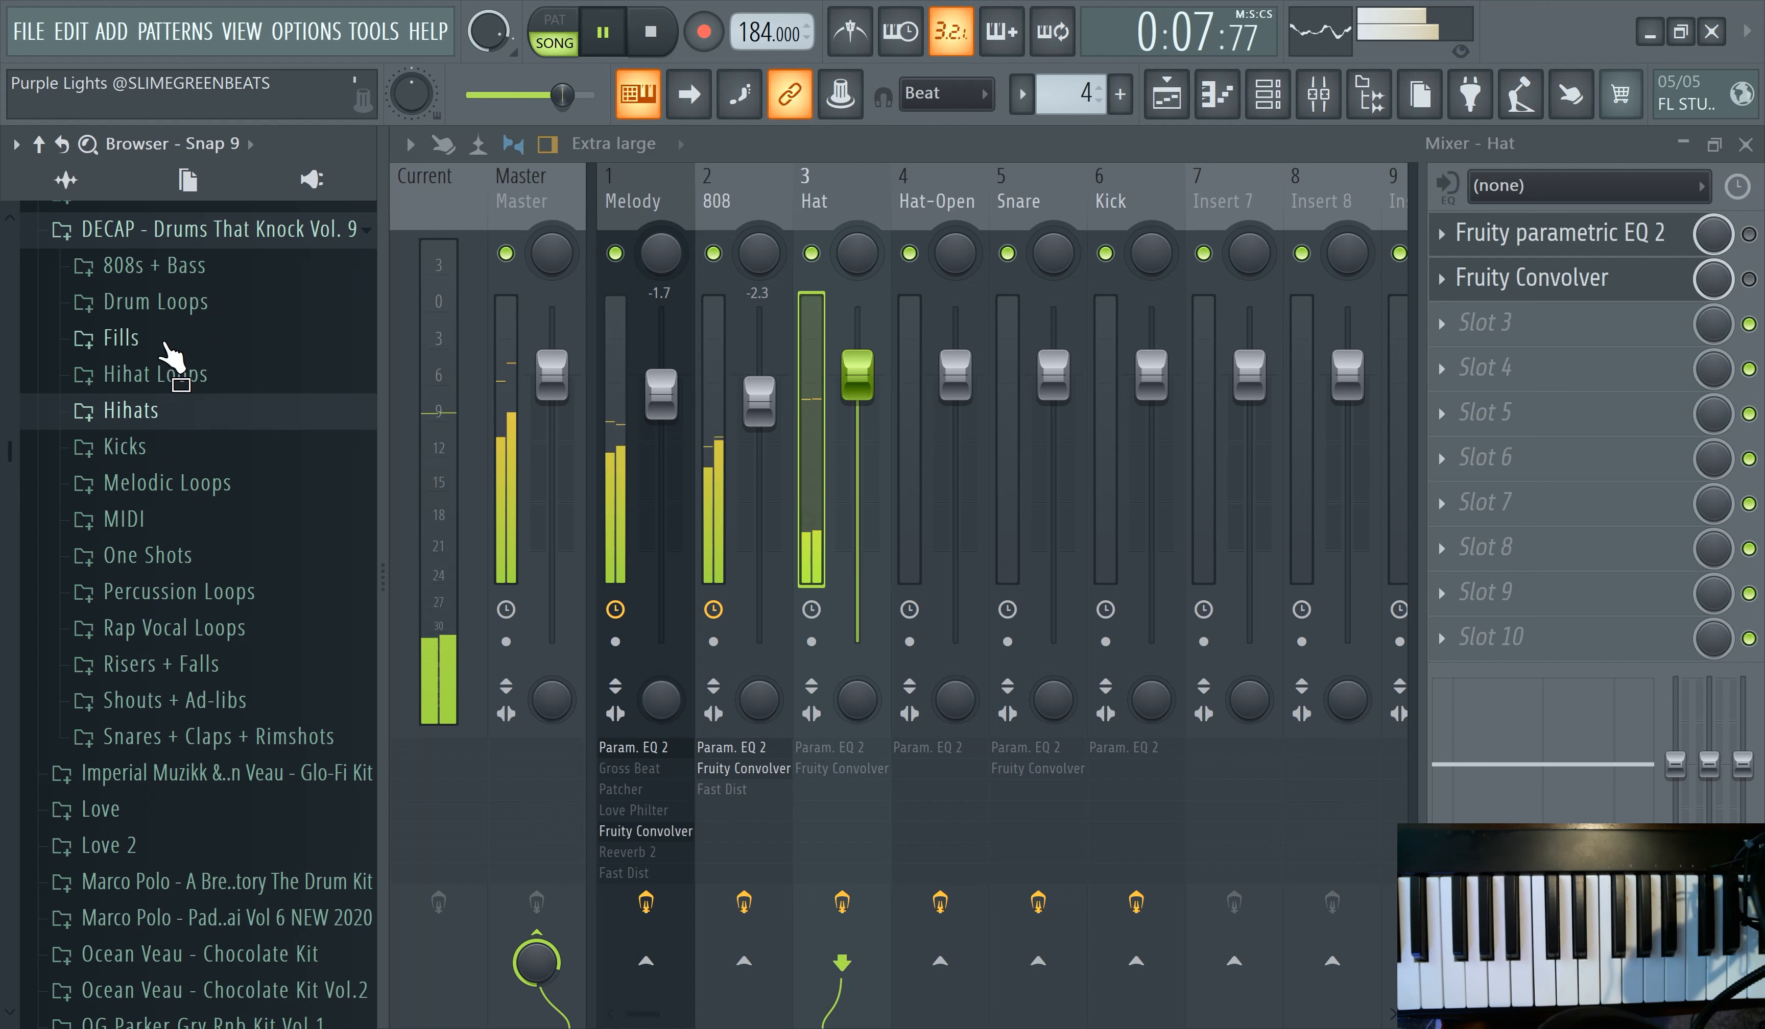
pyautogui.click(168, 279)
pyautogui.click(186, 410)
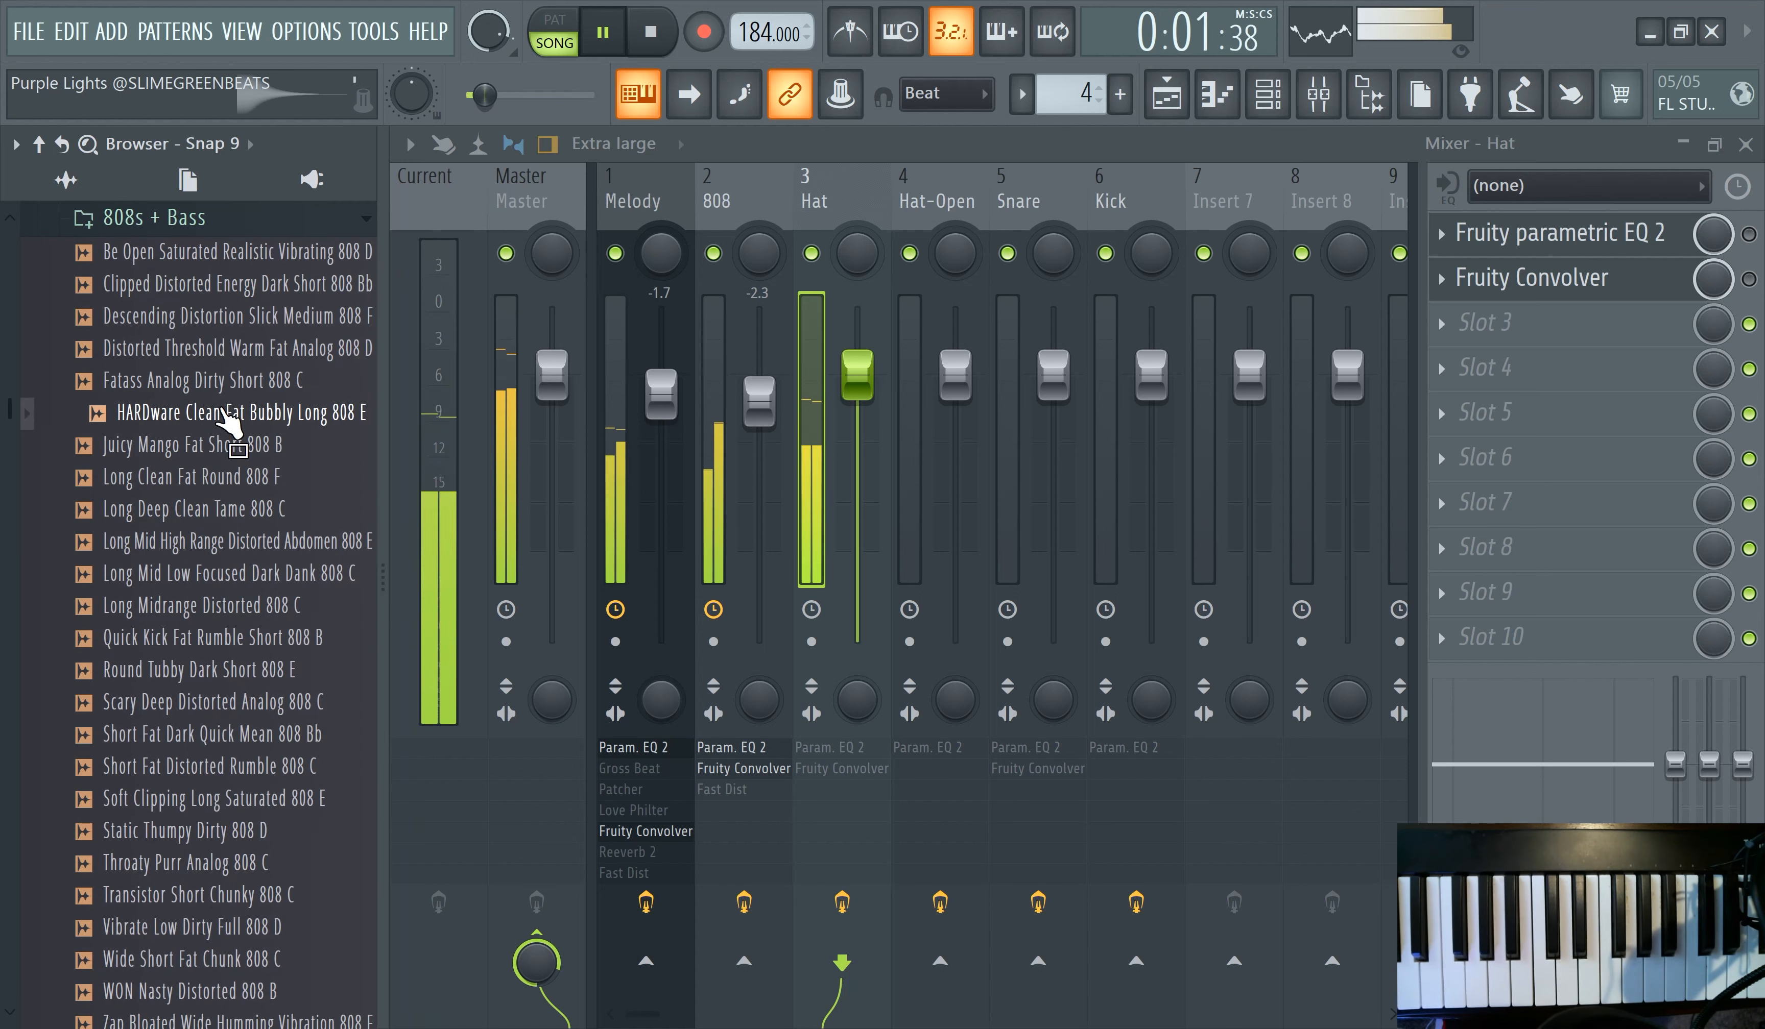
pyautogui.scroll(4, 212, 382)
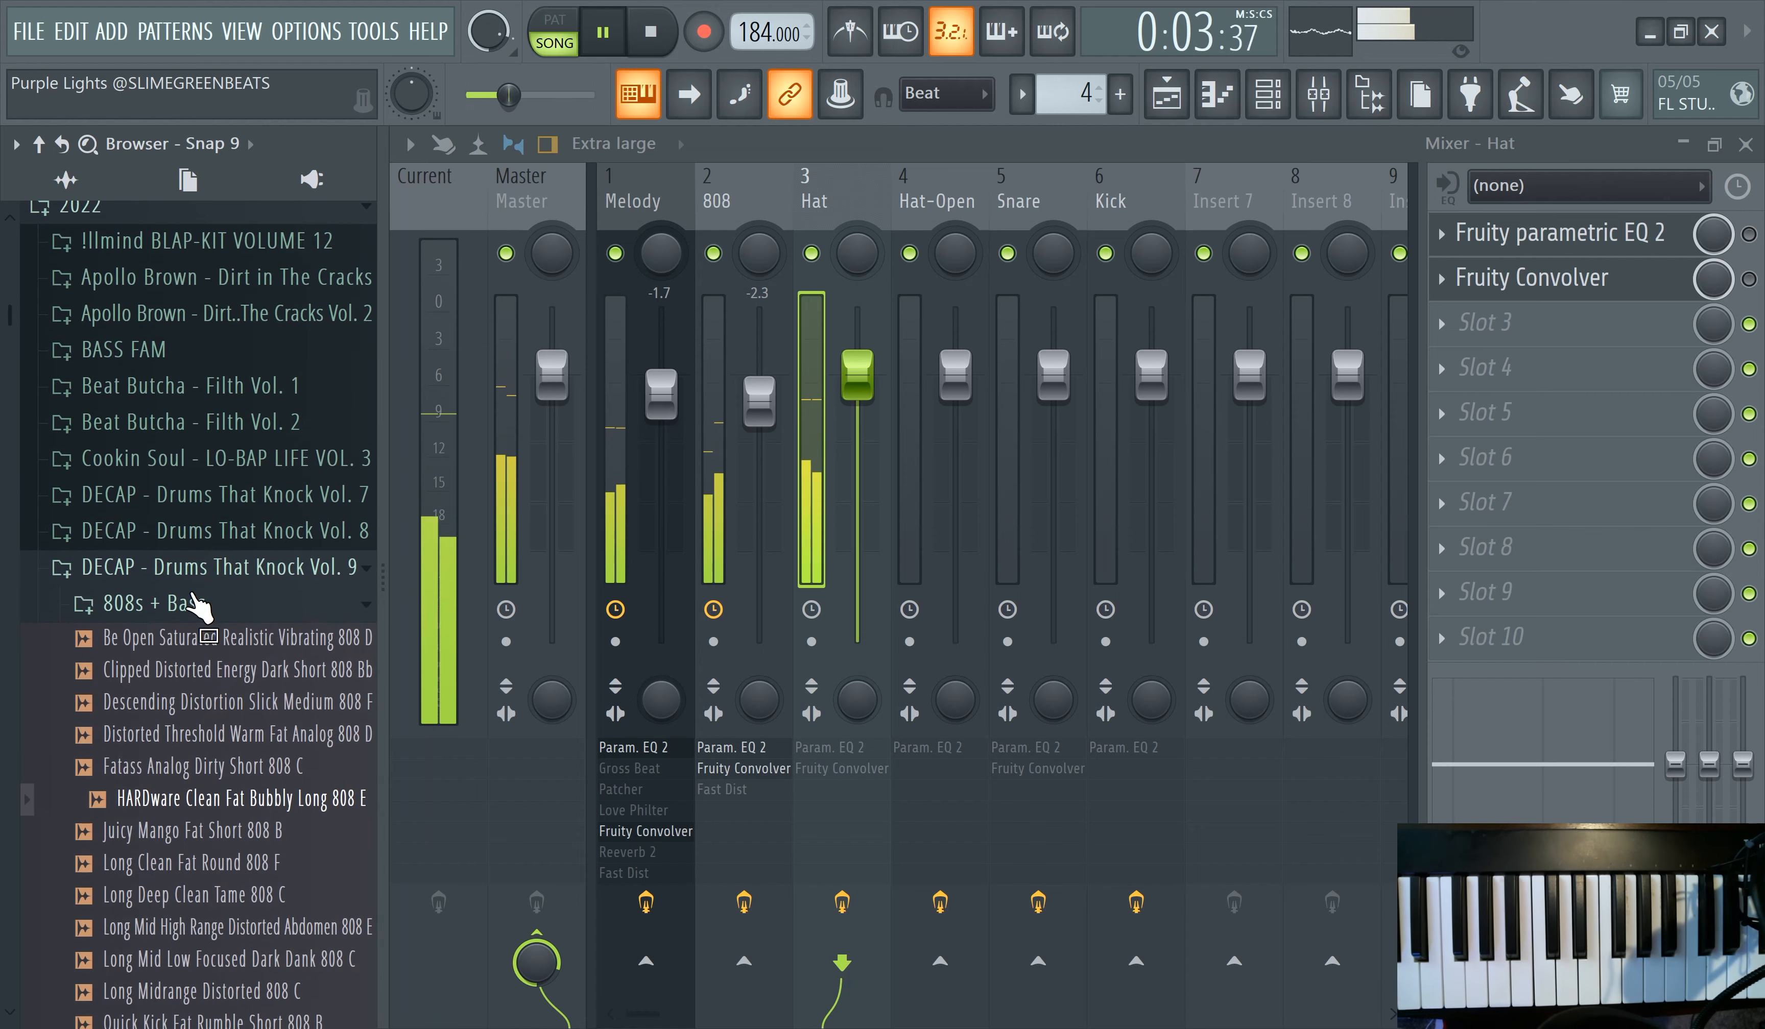
pyautogui.click(202, 604)
pyautogui.click(207, 576)
# - Load Dirt Open 04 from the Dirt Opens (Vol. 2) folder of Apollo Brown - Dirt in The Cracks Vol. 2 into the Hat-Open channel
pyautogui.scroll(2, 198, 505)
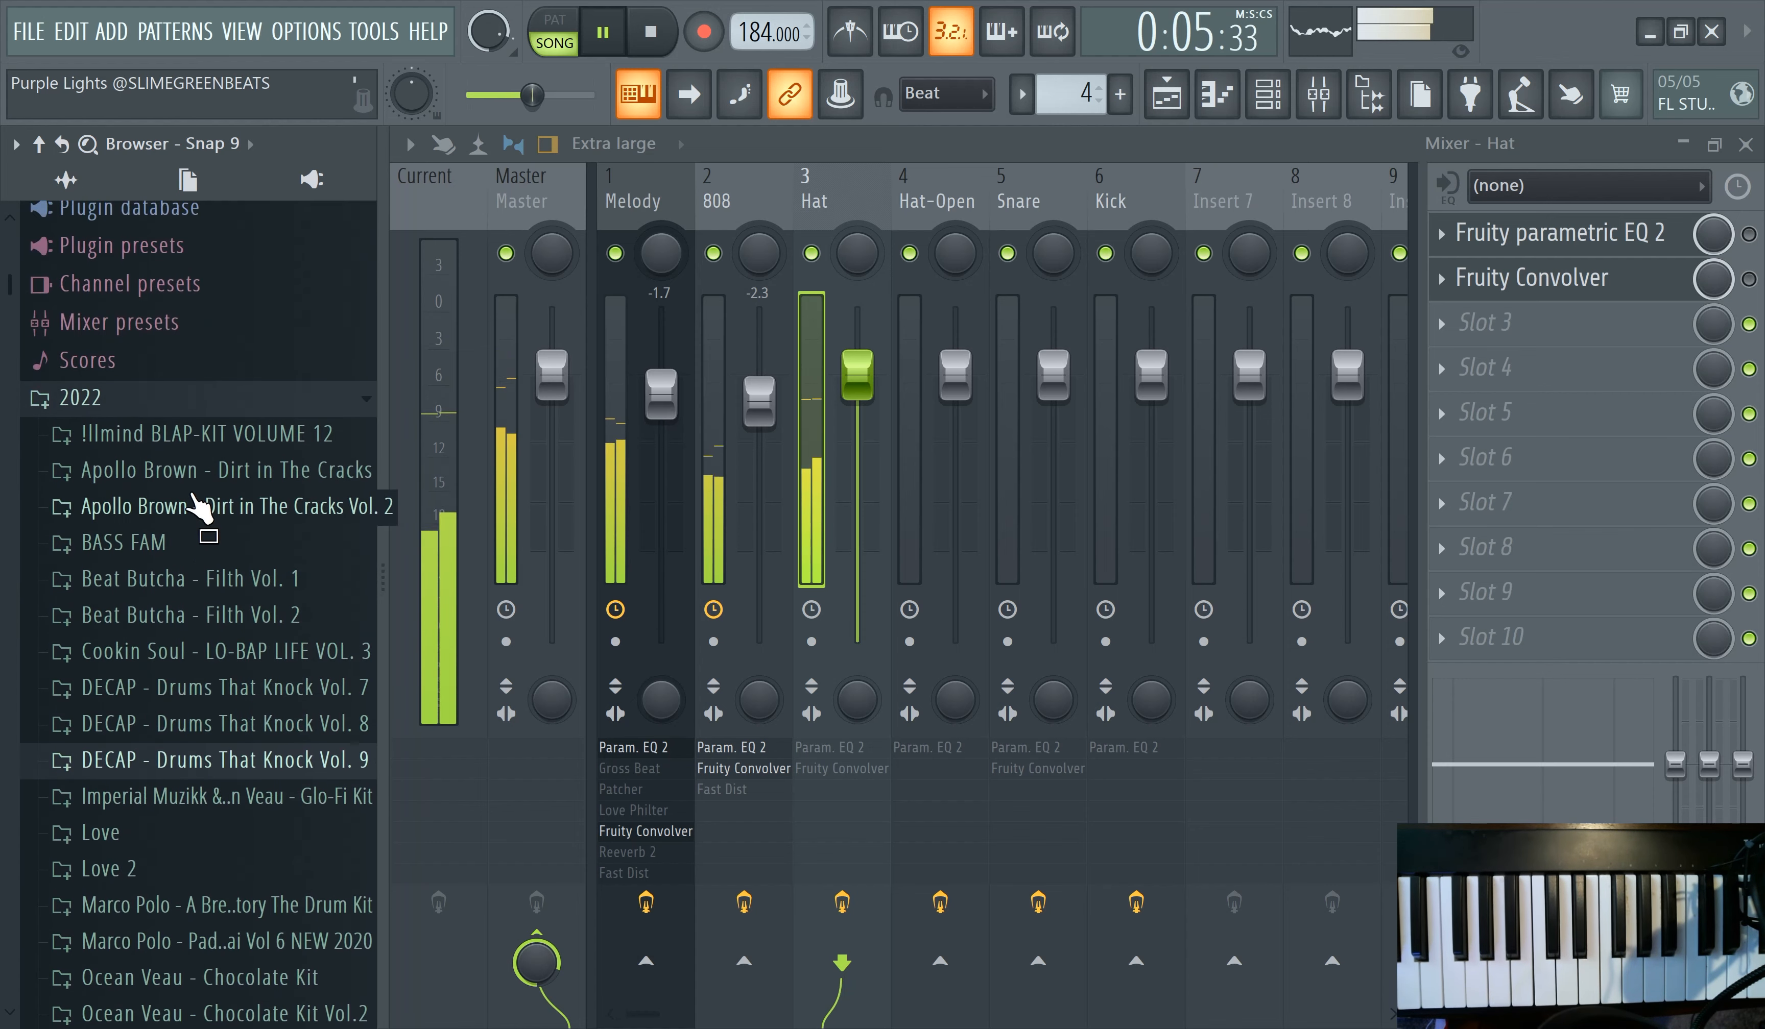
pyautogui.click(204, 520)
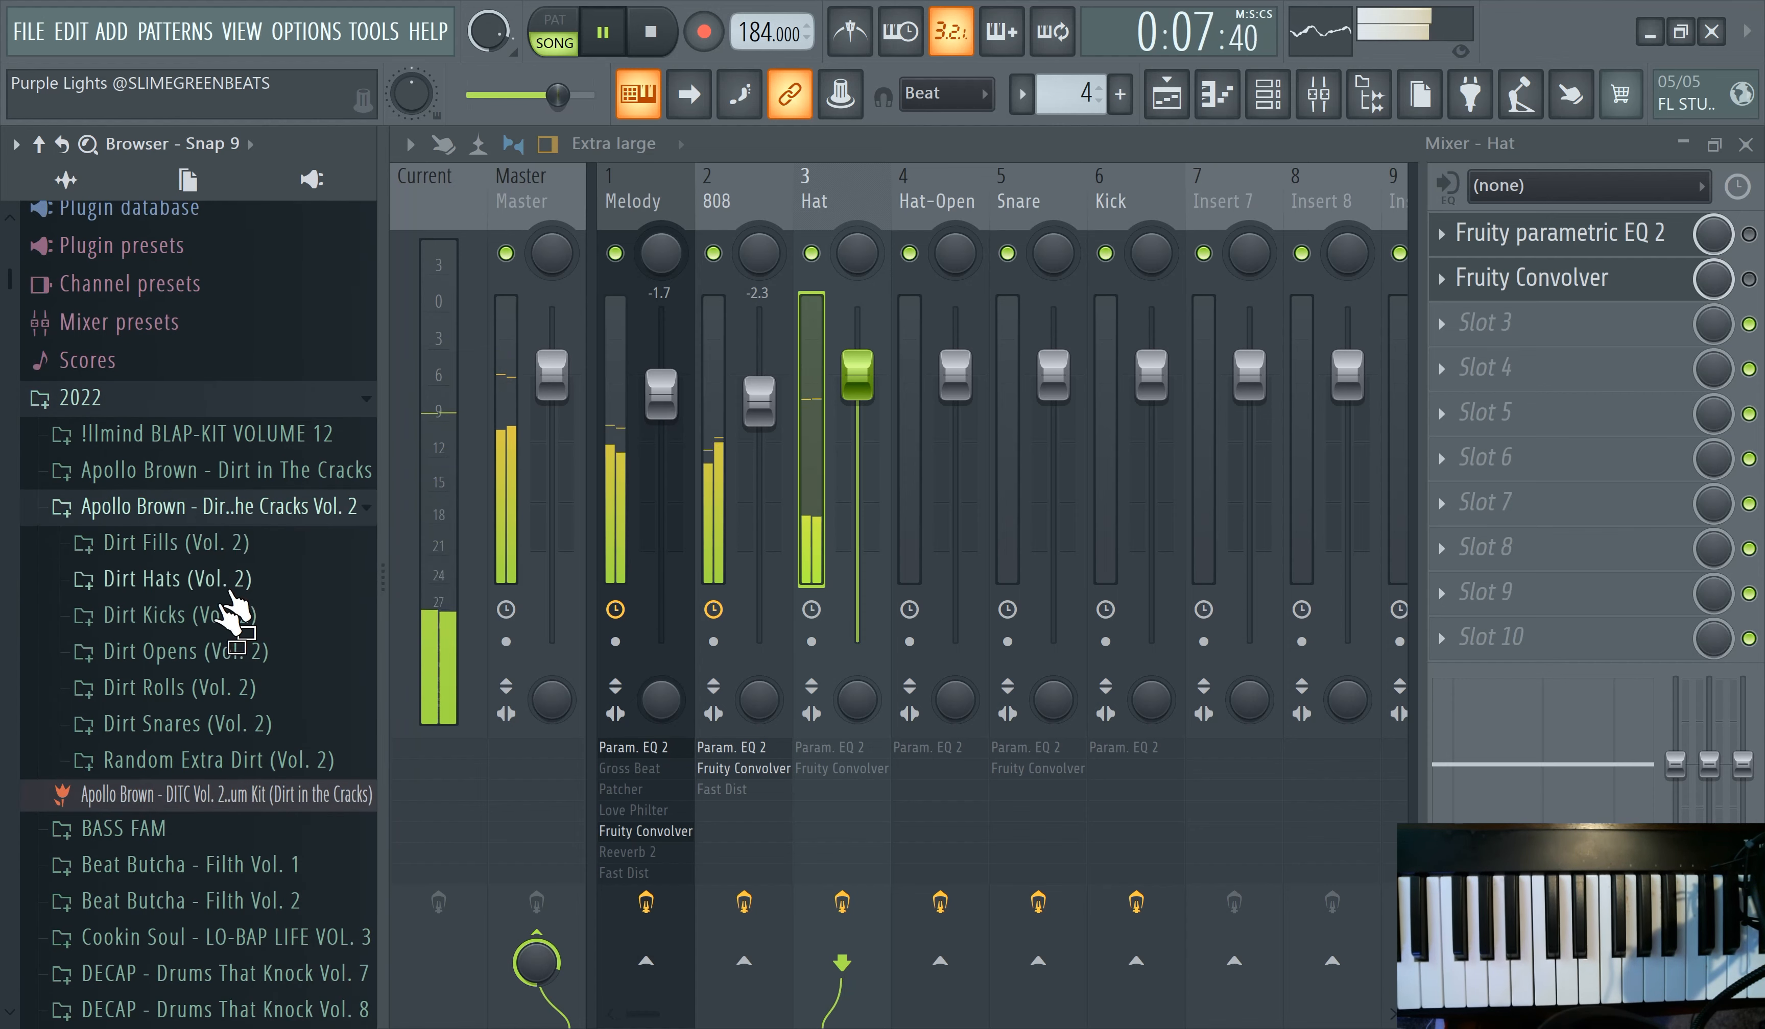
pyautogui.click(212, 647)
pyautogui.scroll(3, 194, 495)
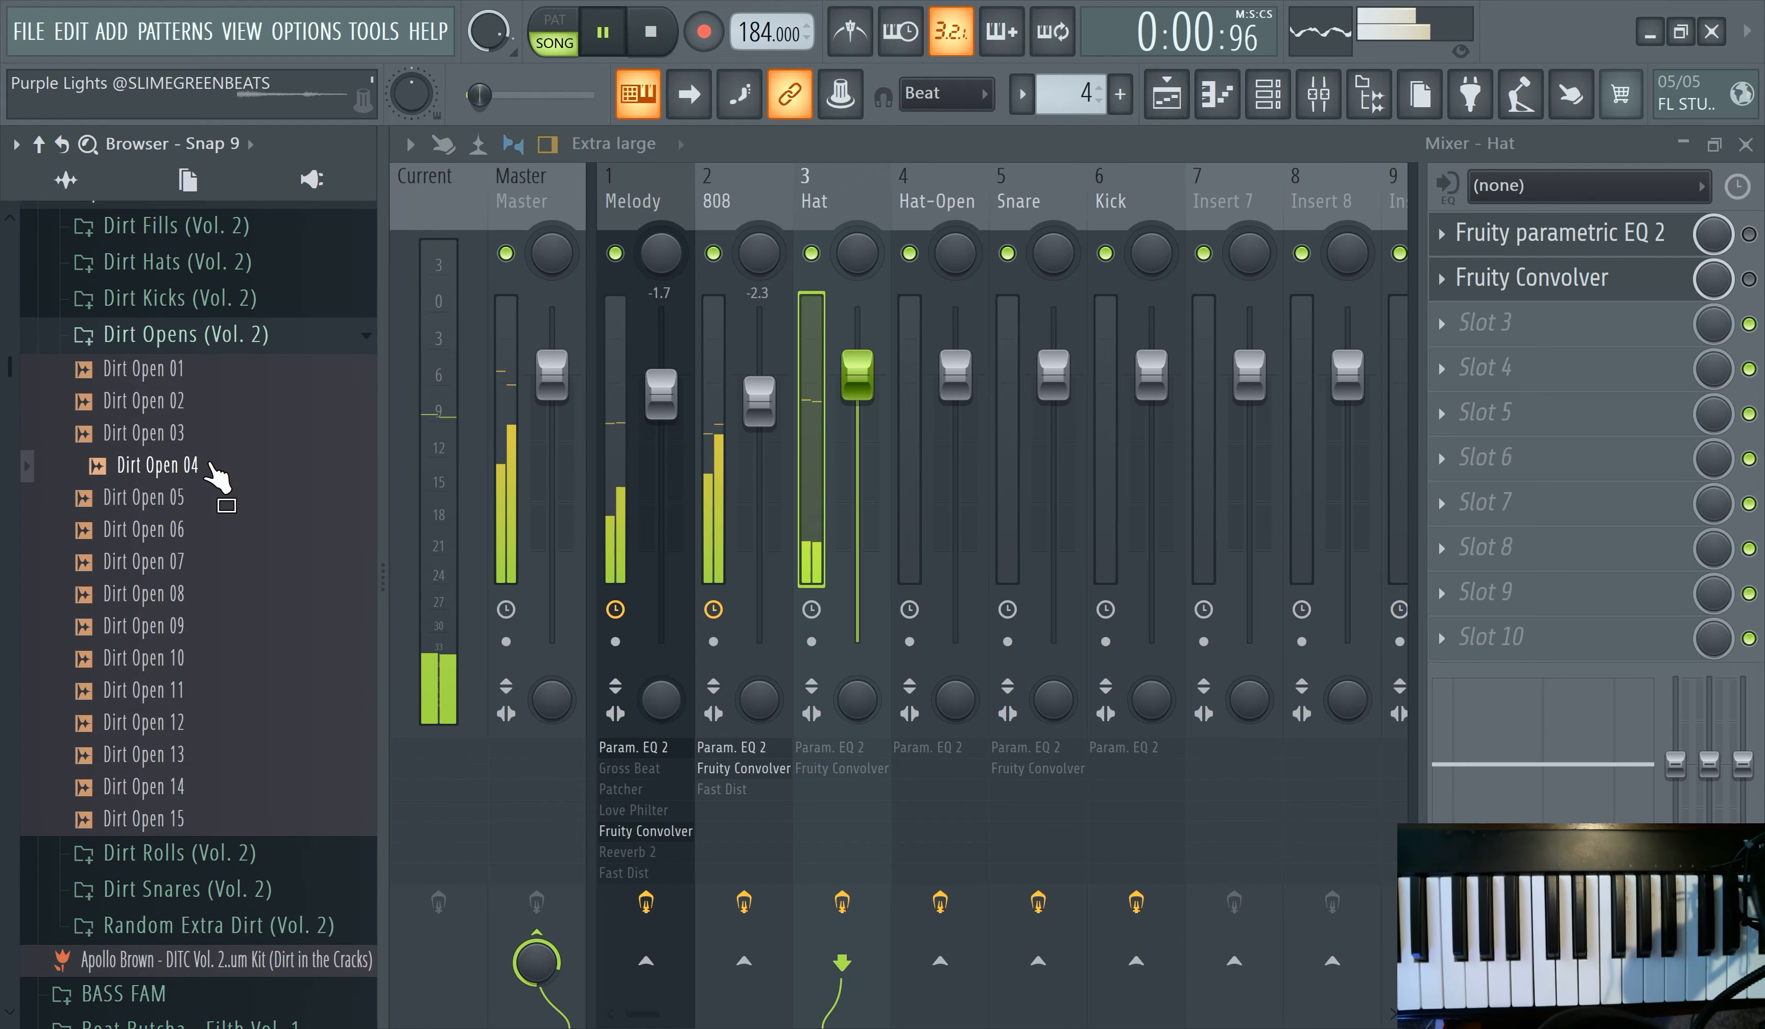
pyautogui.click(206, 448)
pyautogui.click(211, 472)
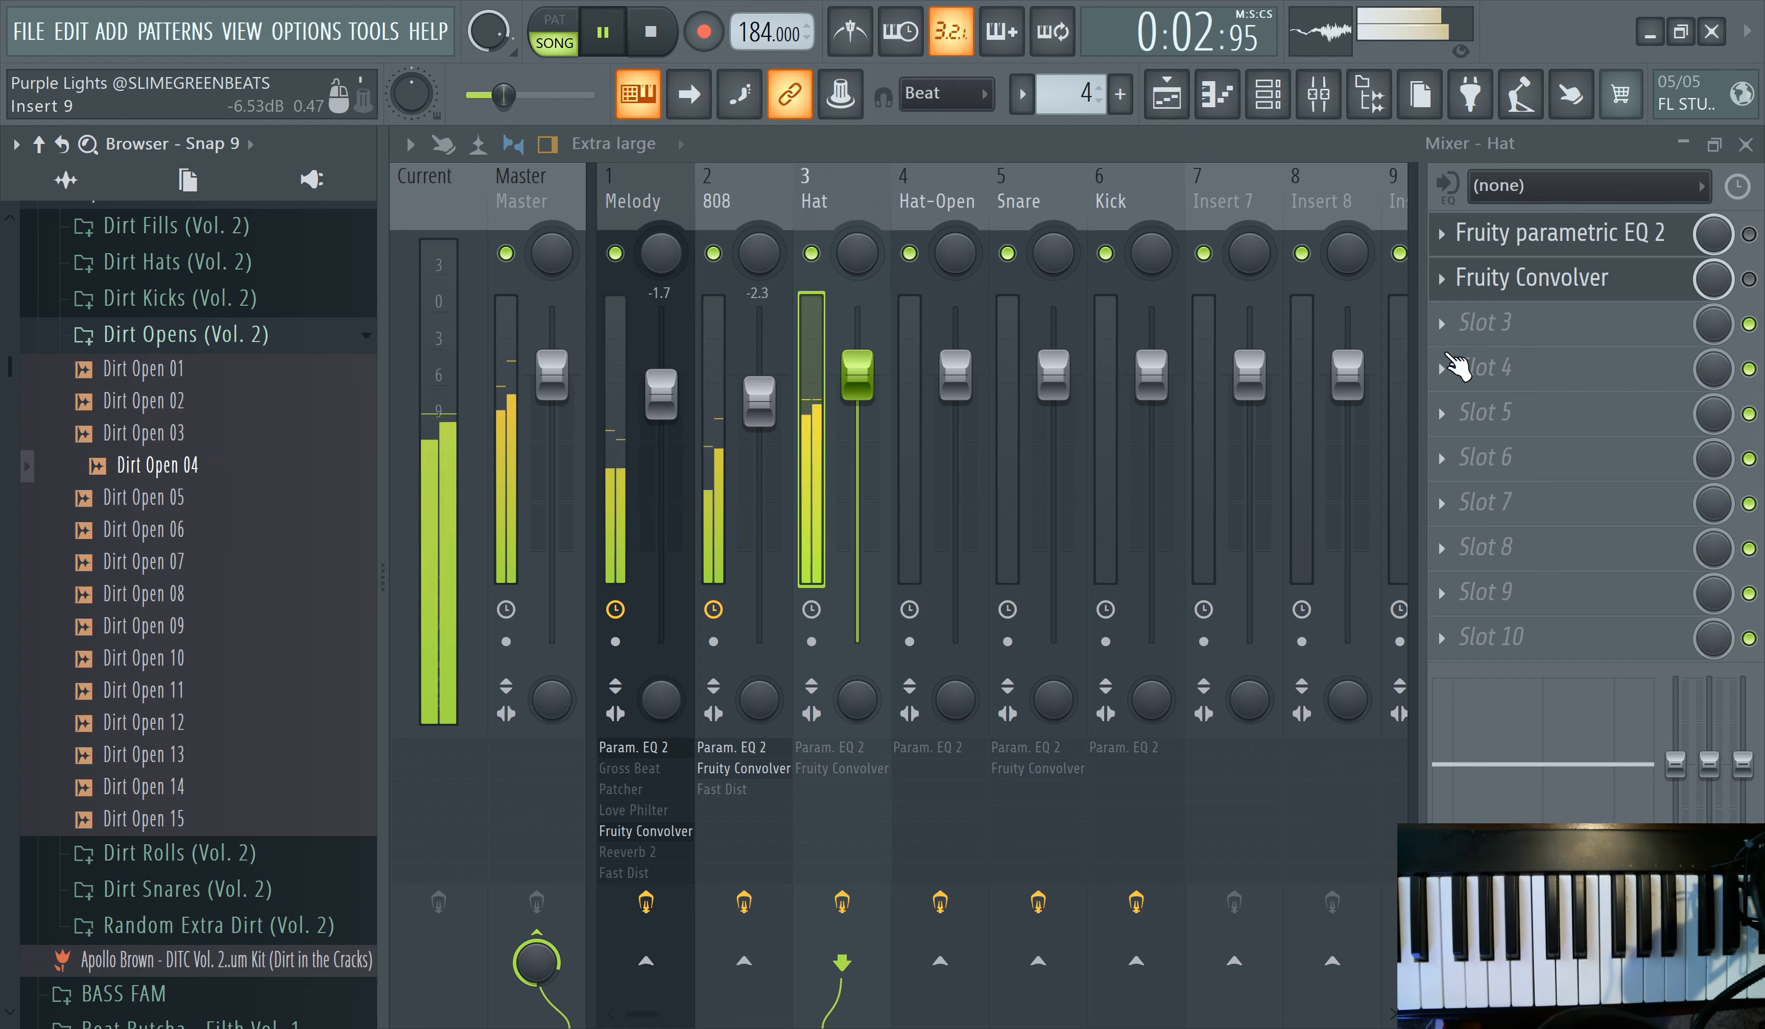
pyautogui.click(1274, 94)
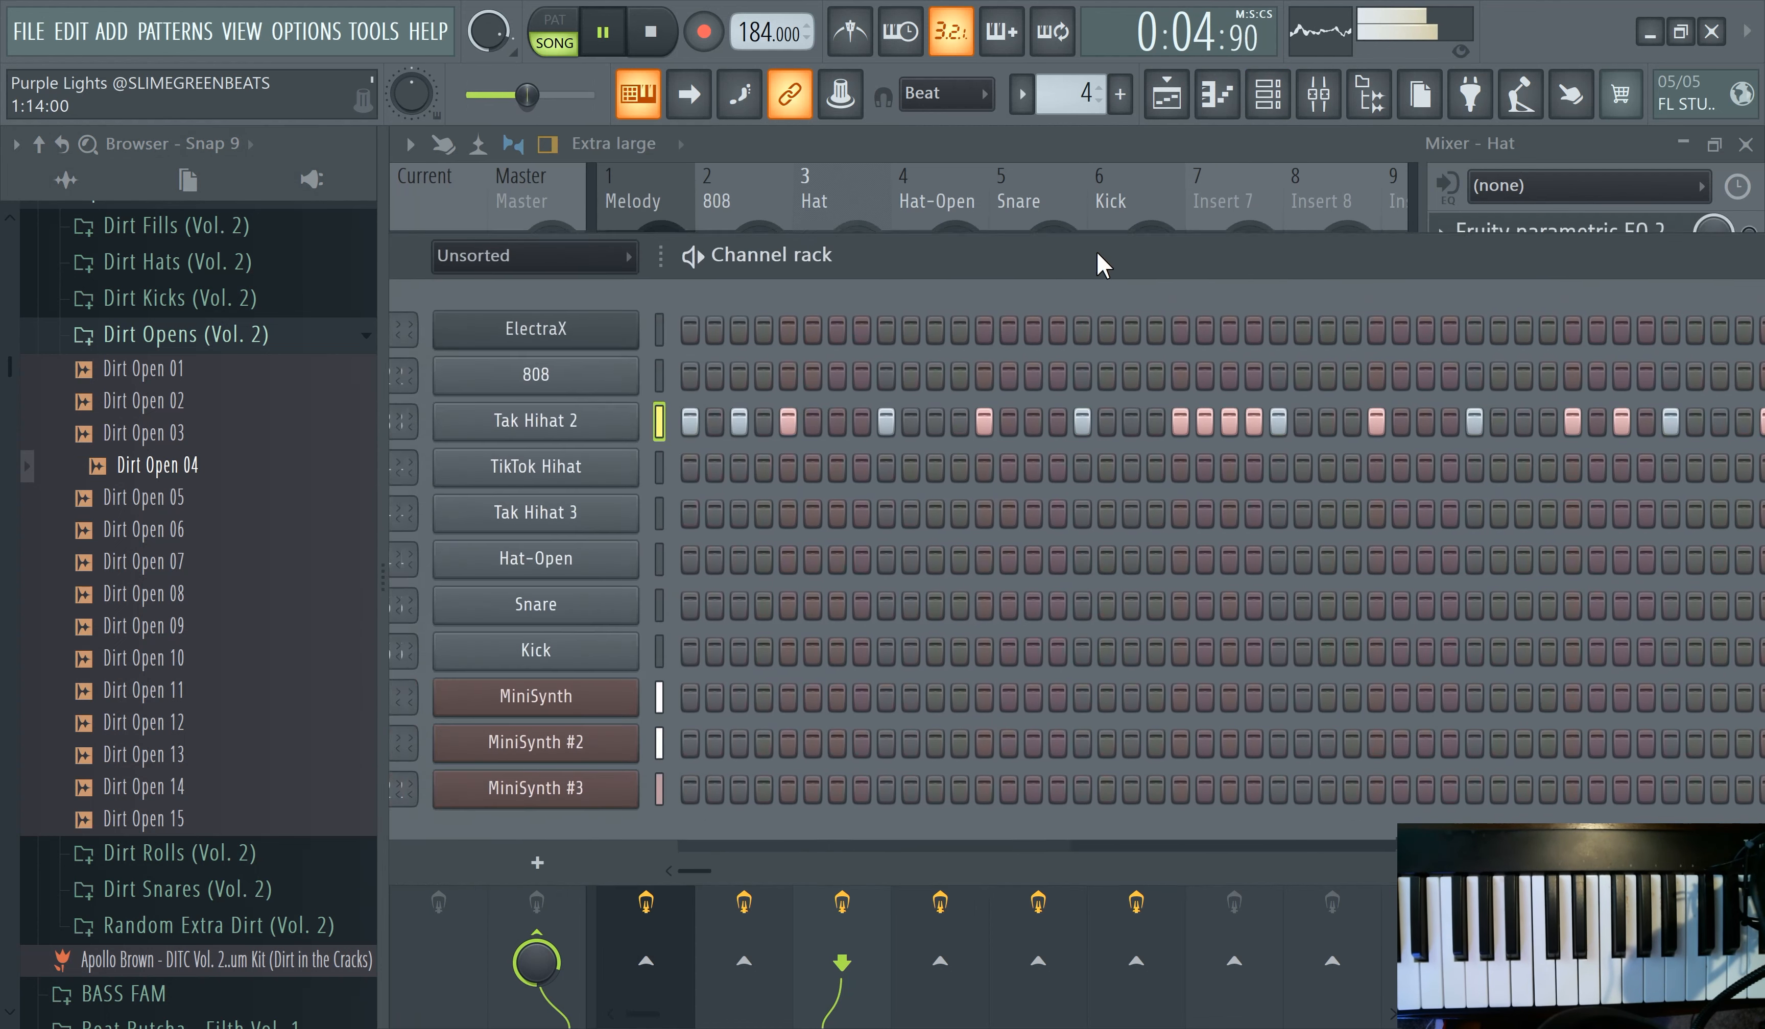
pyautogui.moveTo(163, 477); pyautogui.dragTo(558, 548)
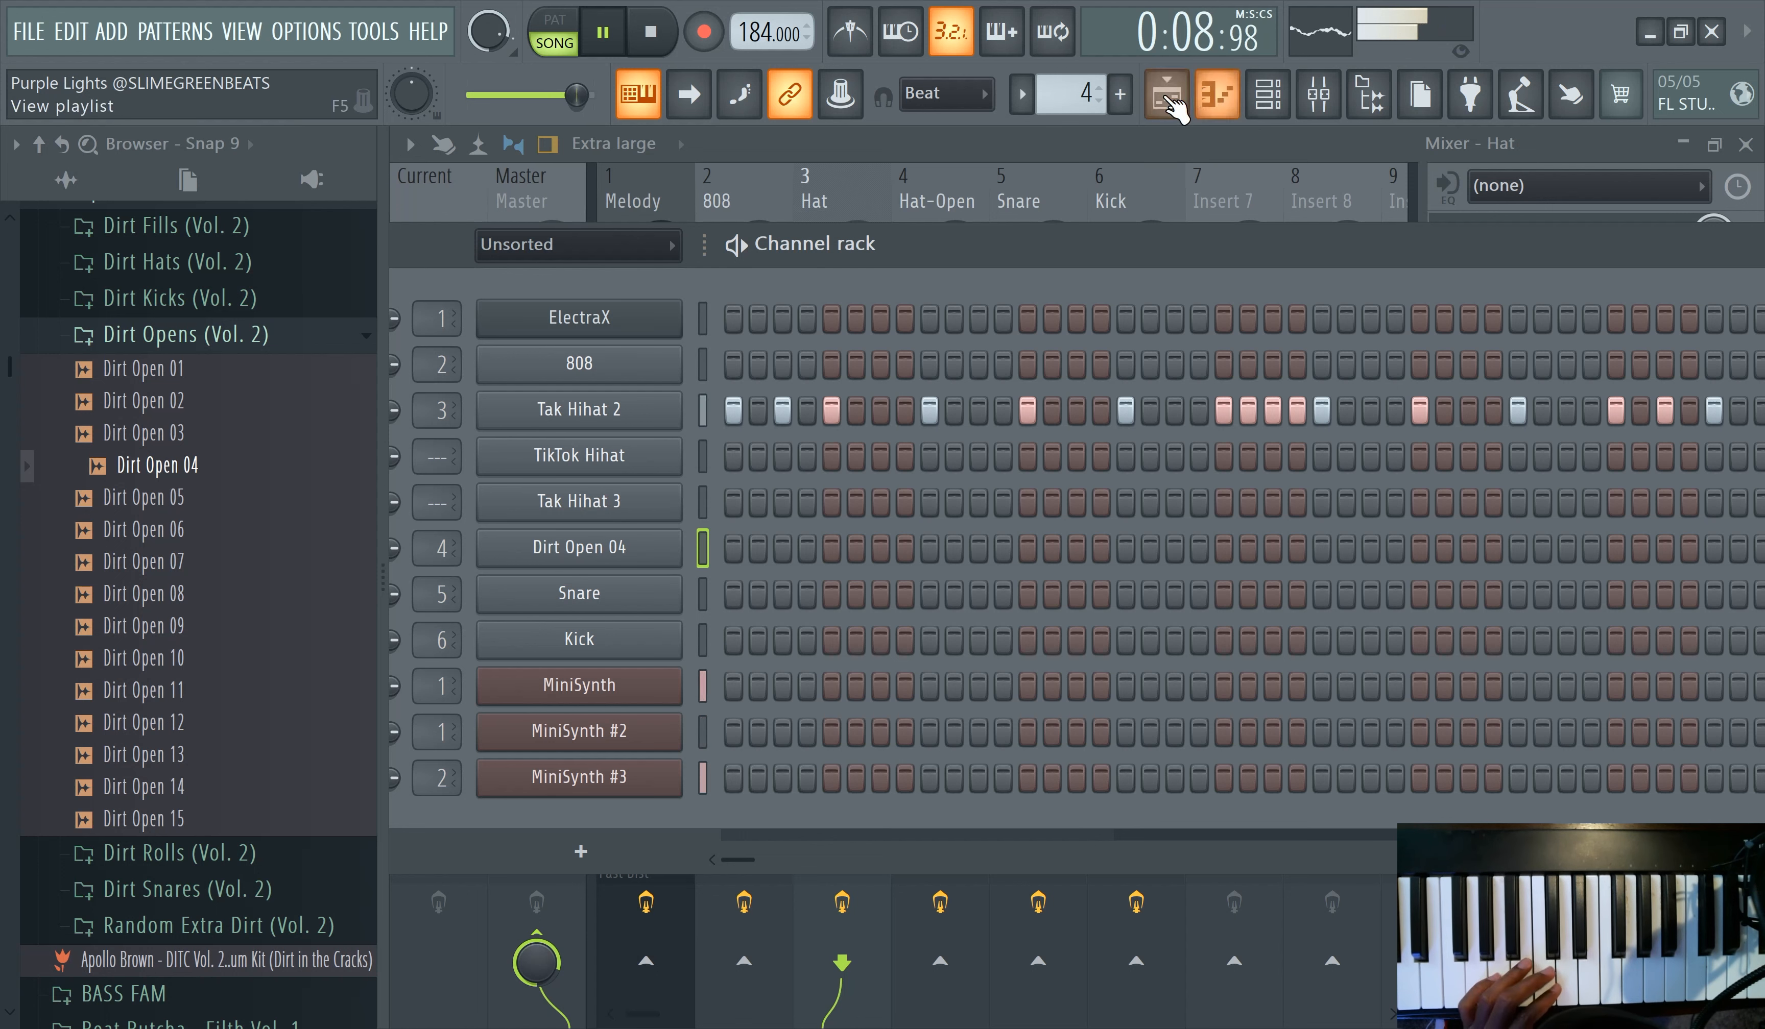
# - Switch to pattern 5 and replace the open hat channel's sample with Dirt Open 09
pyautogui.click(1120, 94)
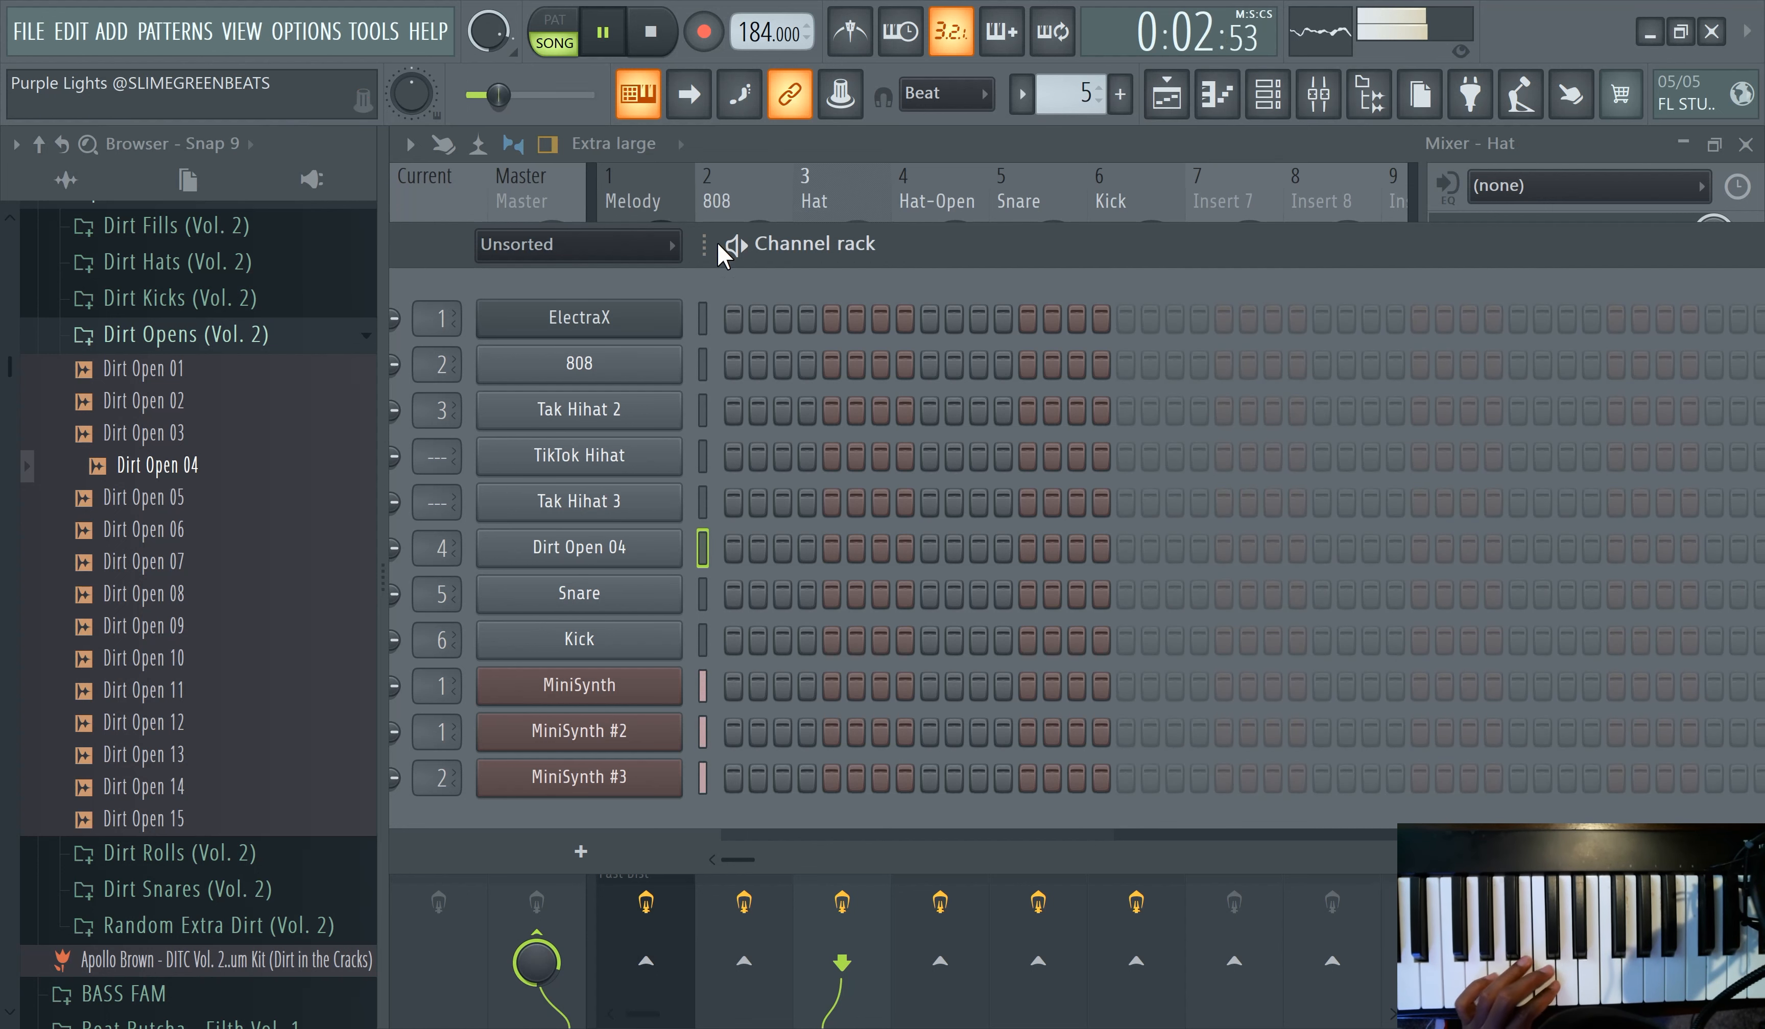
pyautogui.click(189, 627)
pyautogui.click(187, 658)
pyautogui.click(189, 627)
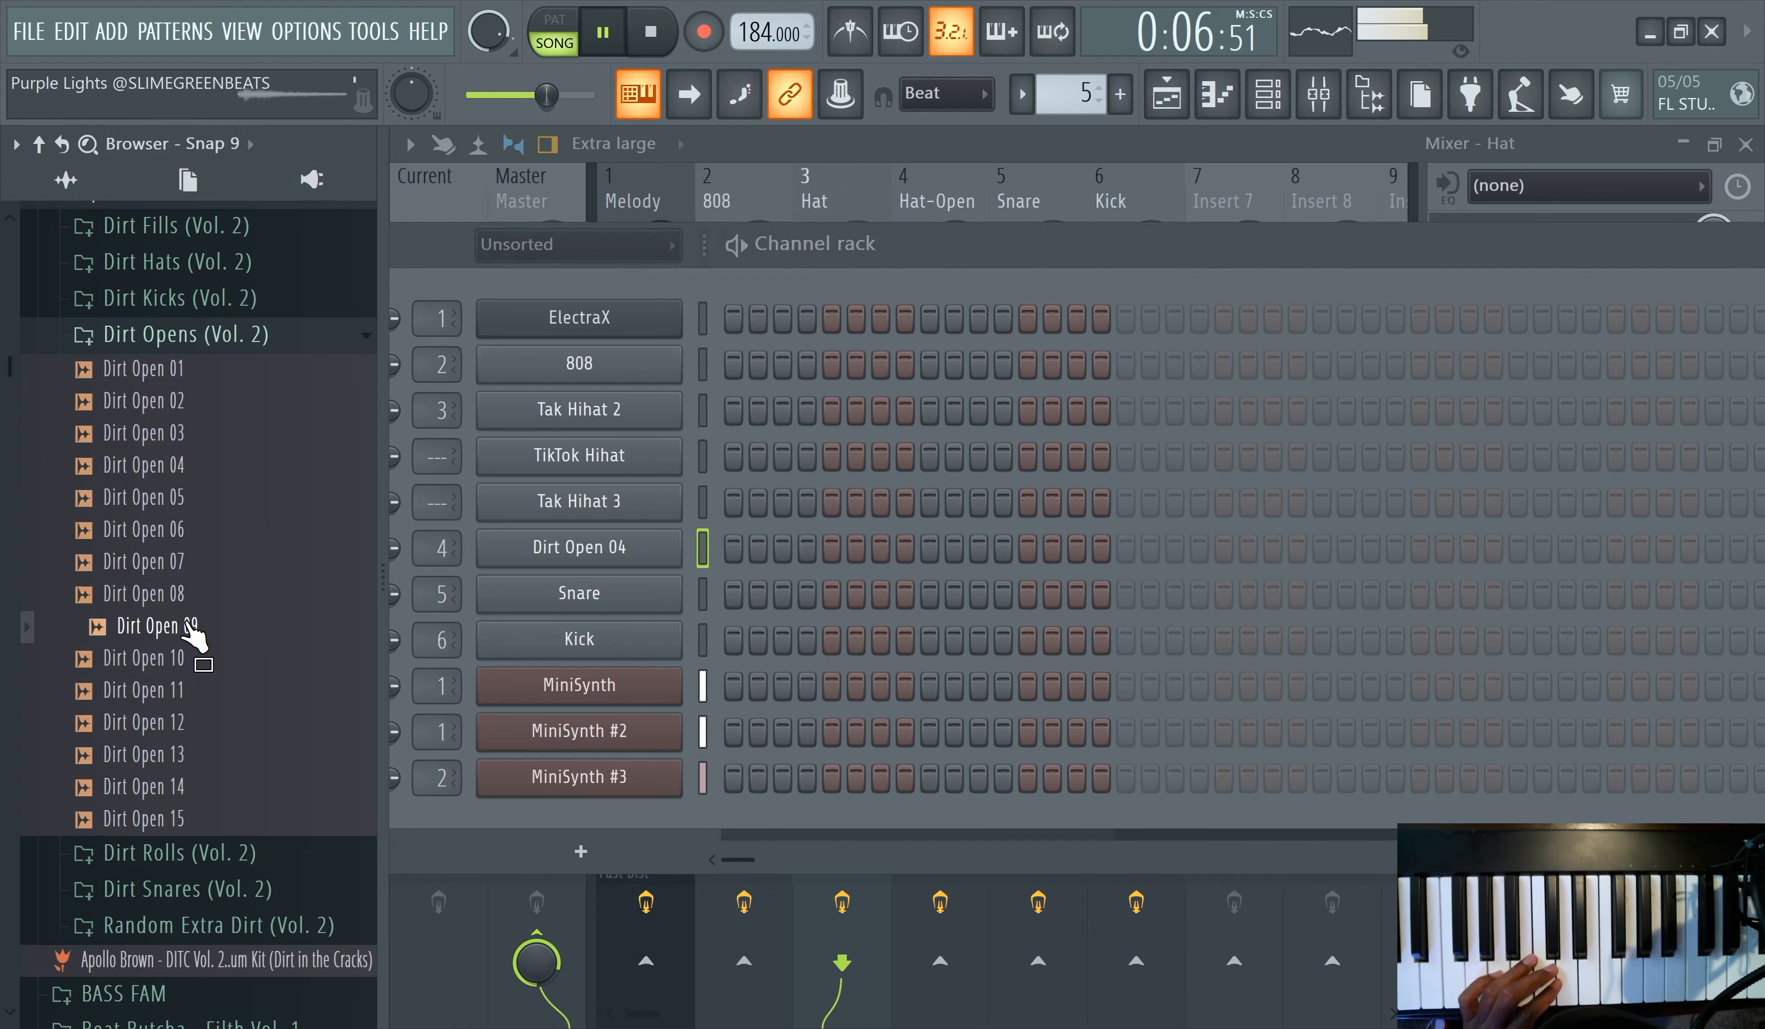
pyautogui.moveTo(333, 636); pyautogui.dragTo(579, 550)
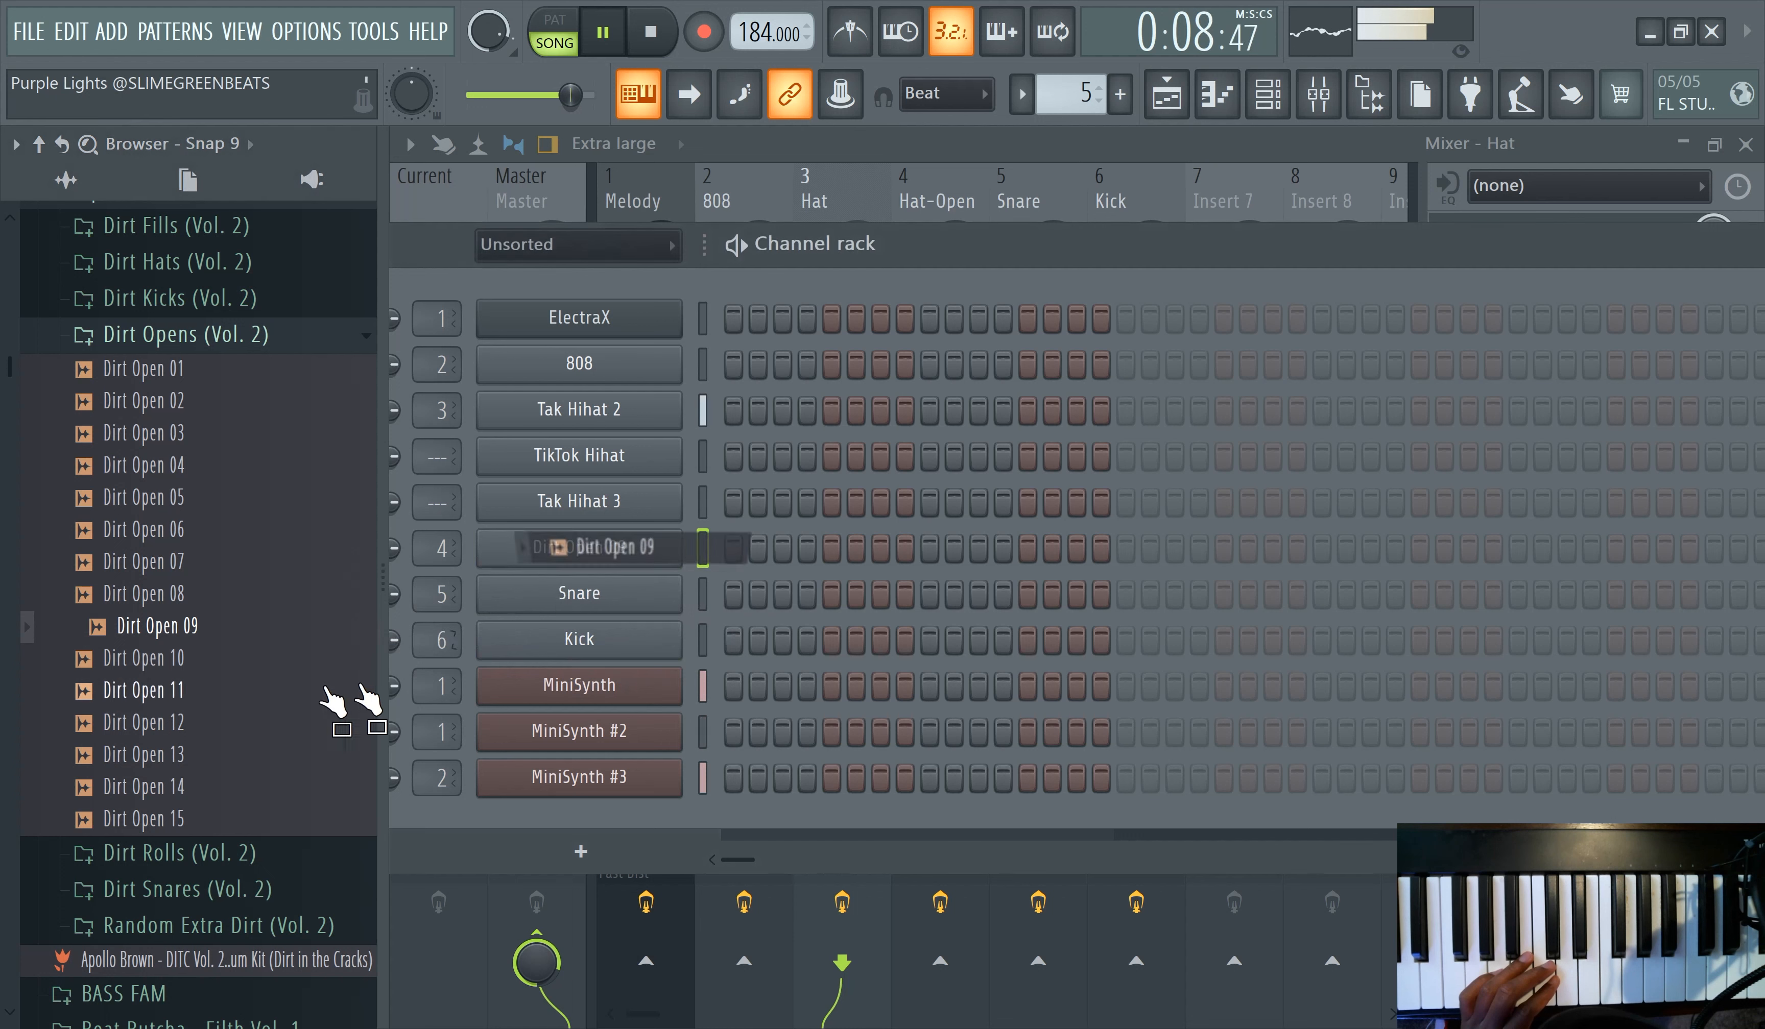
# - Audition the neighbouring open hats and replace the Dirt Open 09 sample in its channel with Dirt Open 11
pyautogui.click(221, 660)
pyautogui.click(208, 691)
pyautogui.click(202, 721)
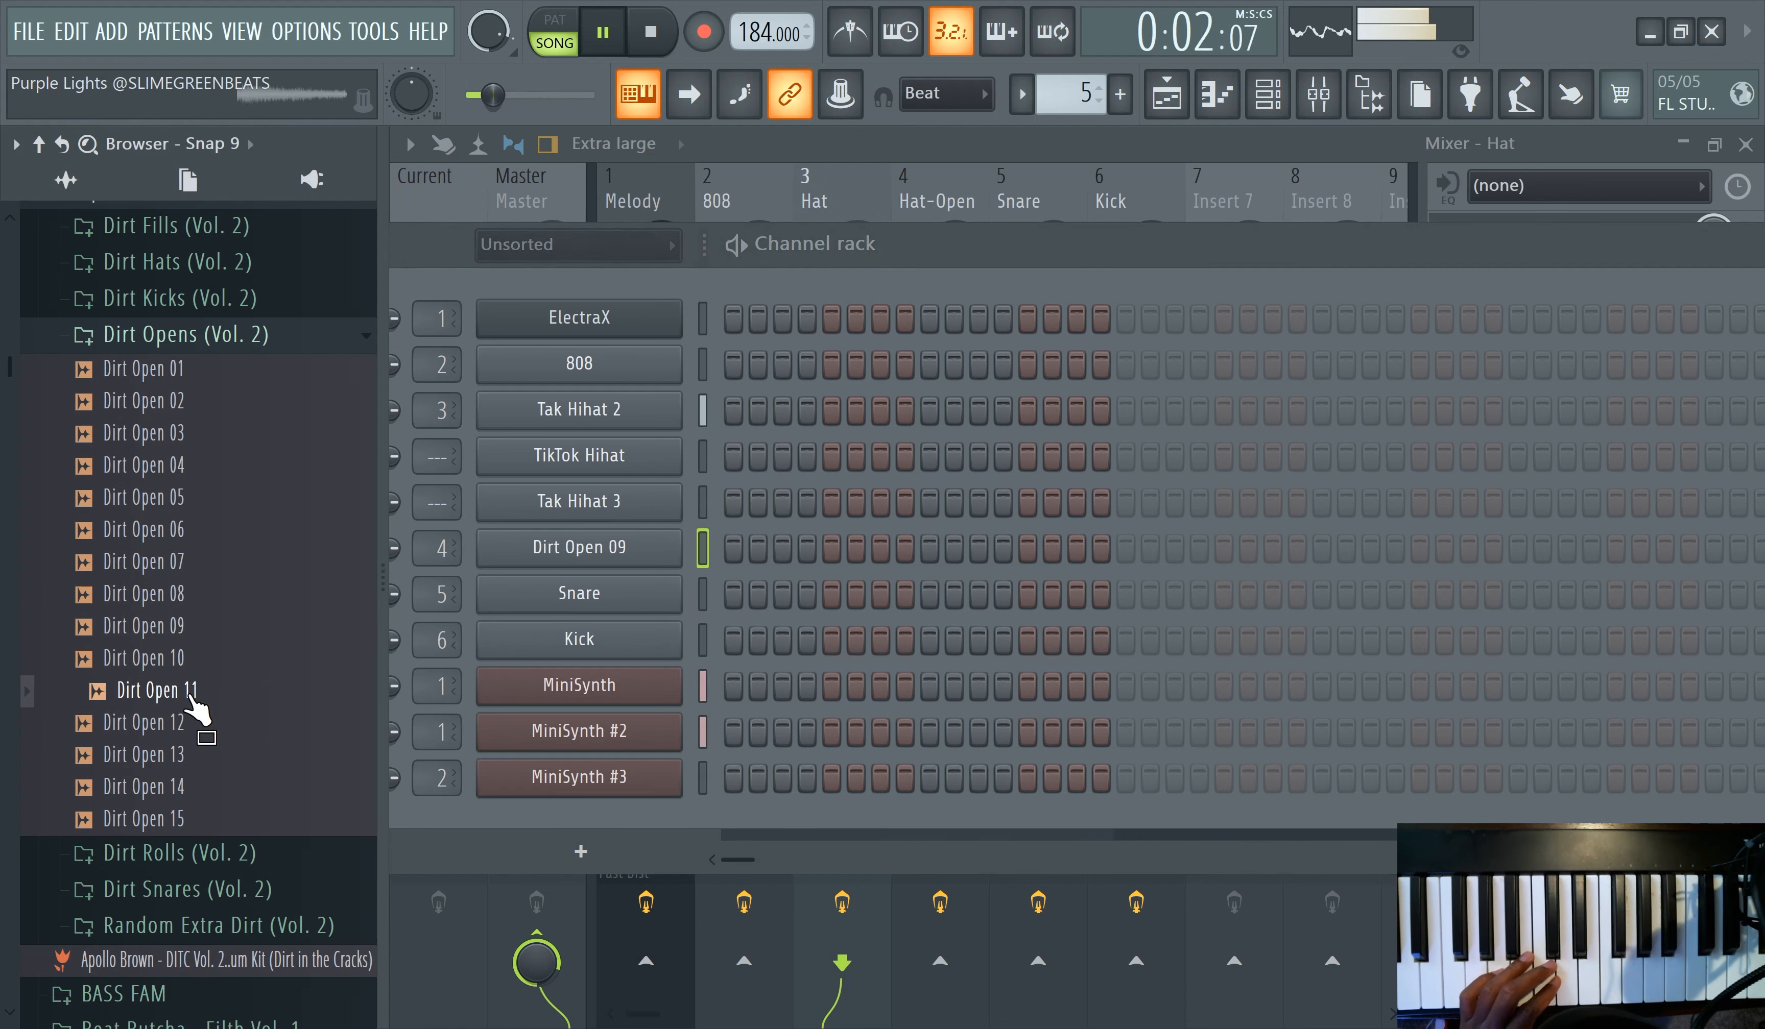
pyautogui.moveTo(189, 695); pyautogui.dragTo(579, 550)
# - Record one Dirt Open 11 note about two beats long at beat 2 of bar 1 in pattern 5
pyautogui.click(668, 29)
pyautogui.click(667, 31)
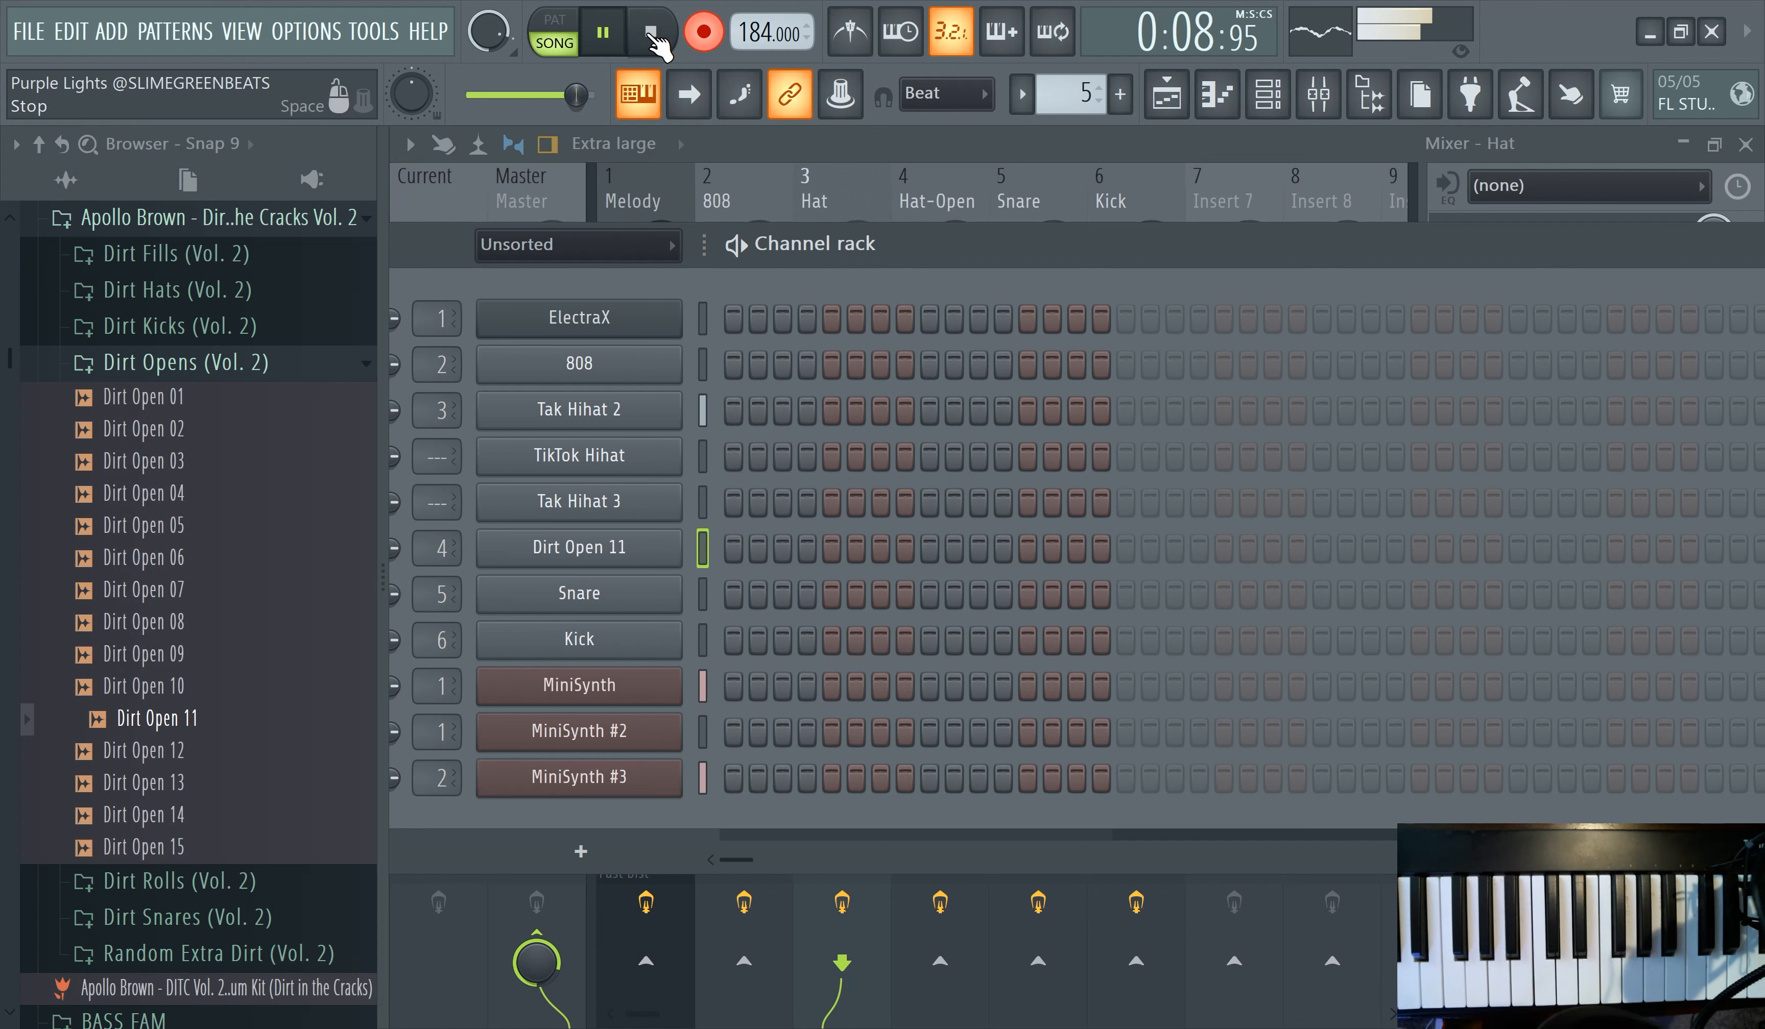
pyautogui.click(704, 31)
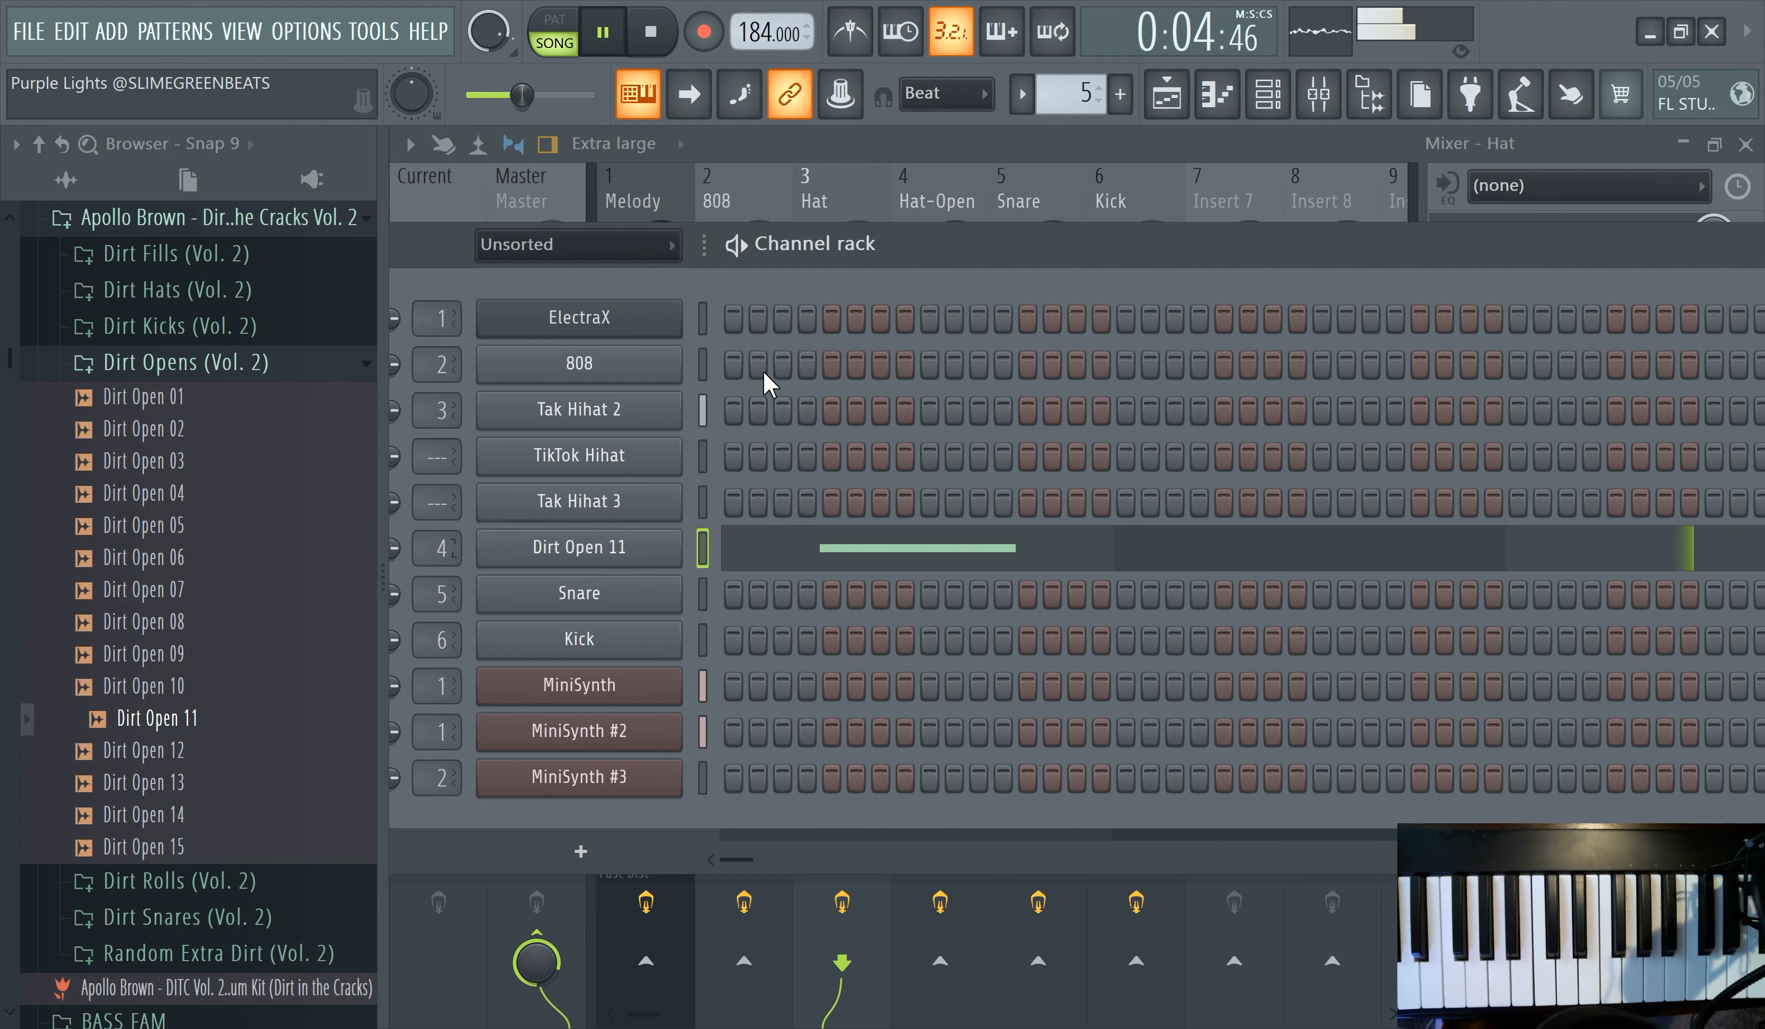
# - Reposition the channel rack to expose its controls and set the Dirt Open 11 channel volume to about 69%
pyautogui.moveTo(1000, 257); pyautogui.dragTo(1097, 238)
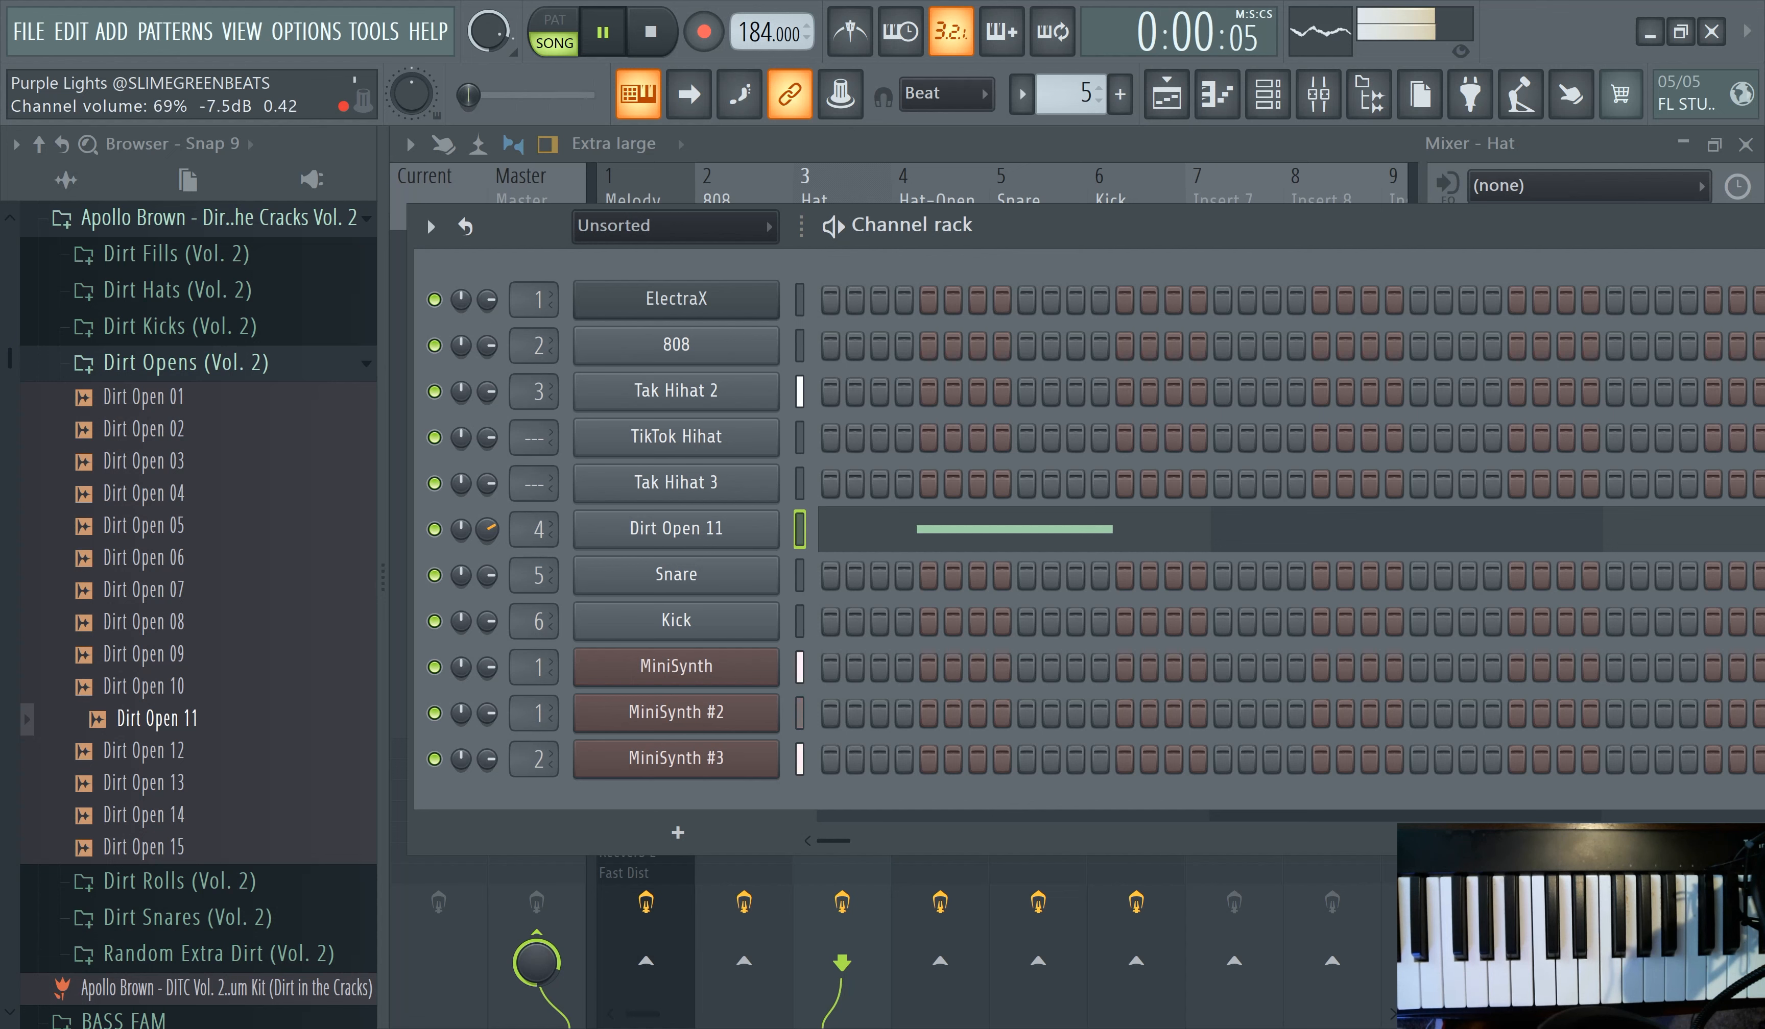
pyautogui.scroll(-2, 214, 535)
pyautogui.scroll(2, 215, 535)
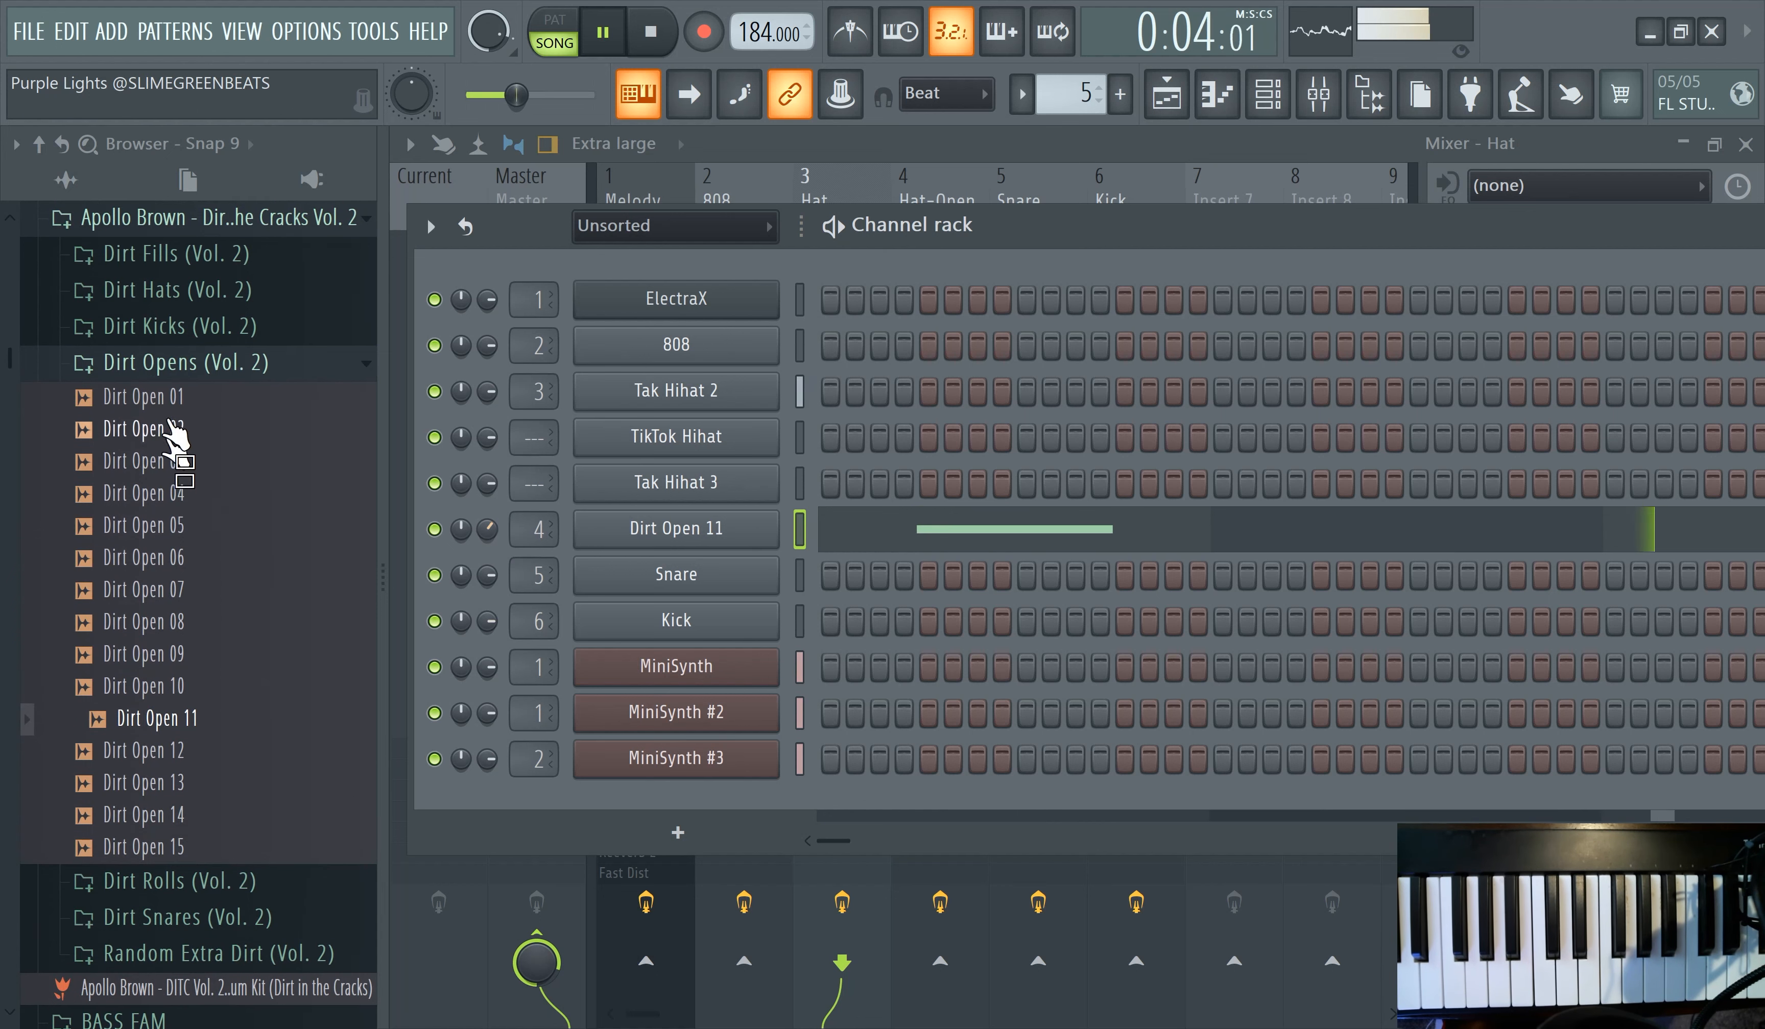
# - Collapse the Dirt Opens (Vol. 2) and Apollo Brown - Dirt in The Cracks Vol. 2 folders in the sample browser
pyautogui.click(202, 361)
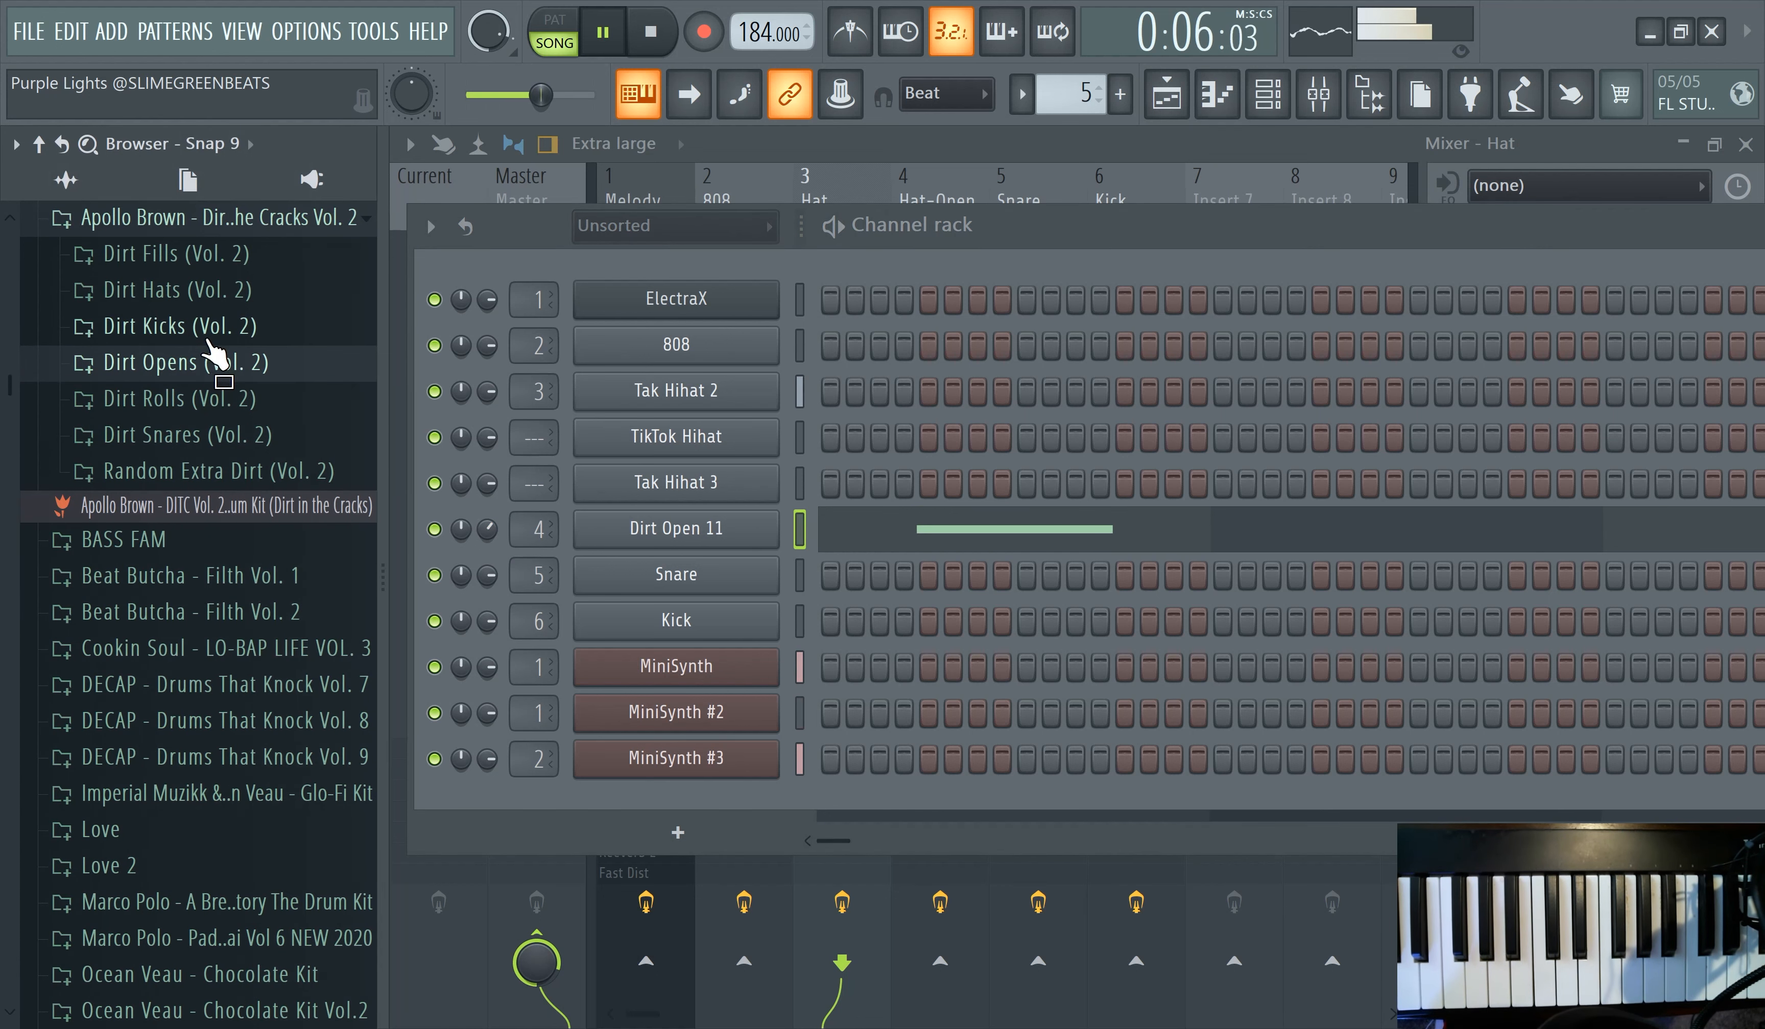
pyautogui.scroll(3, 192, 372)
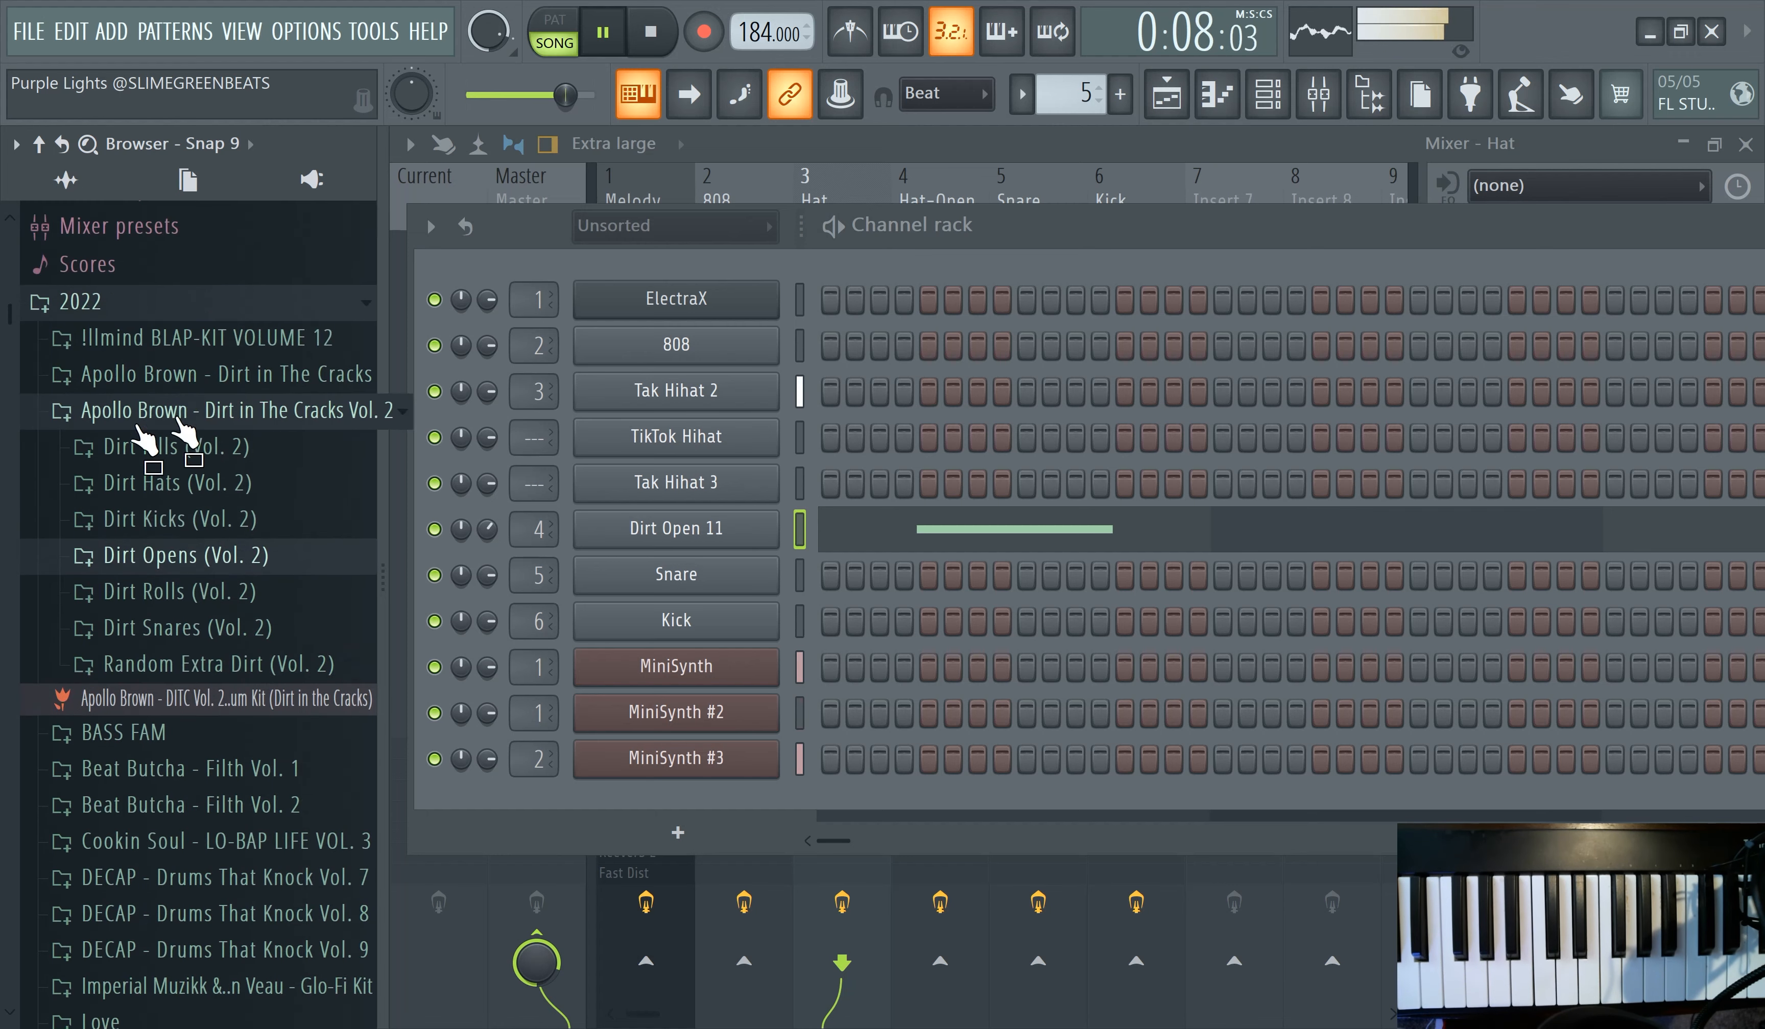
pyautogui.click(206, 413)
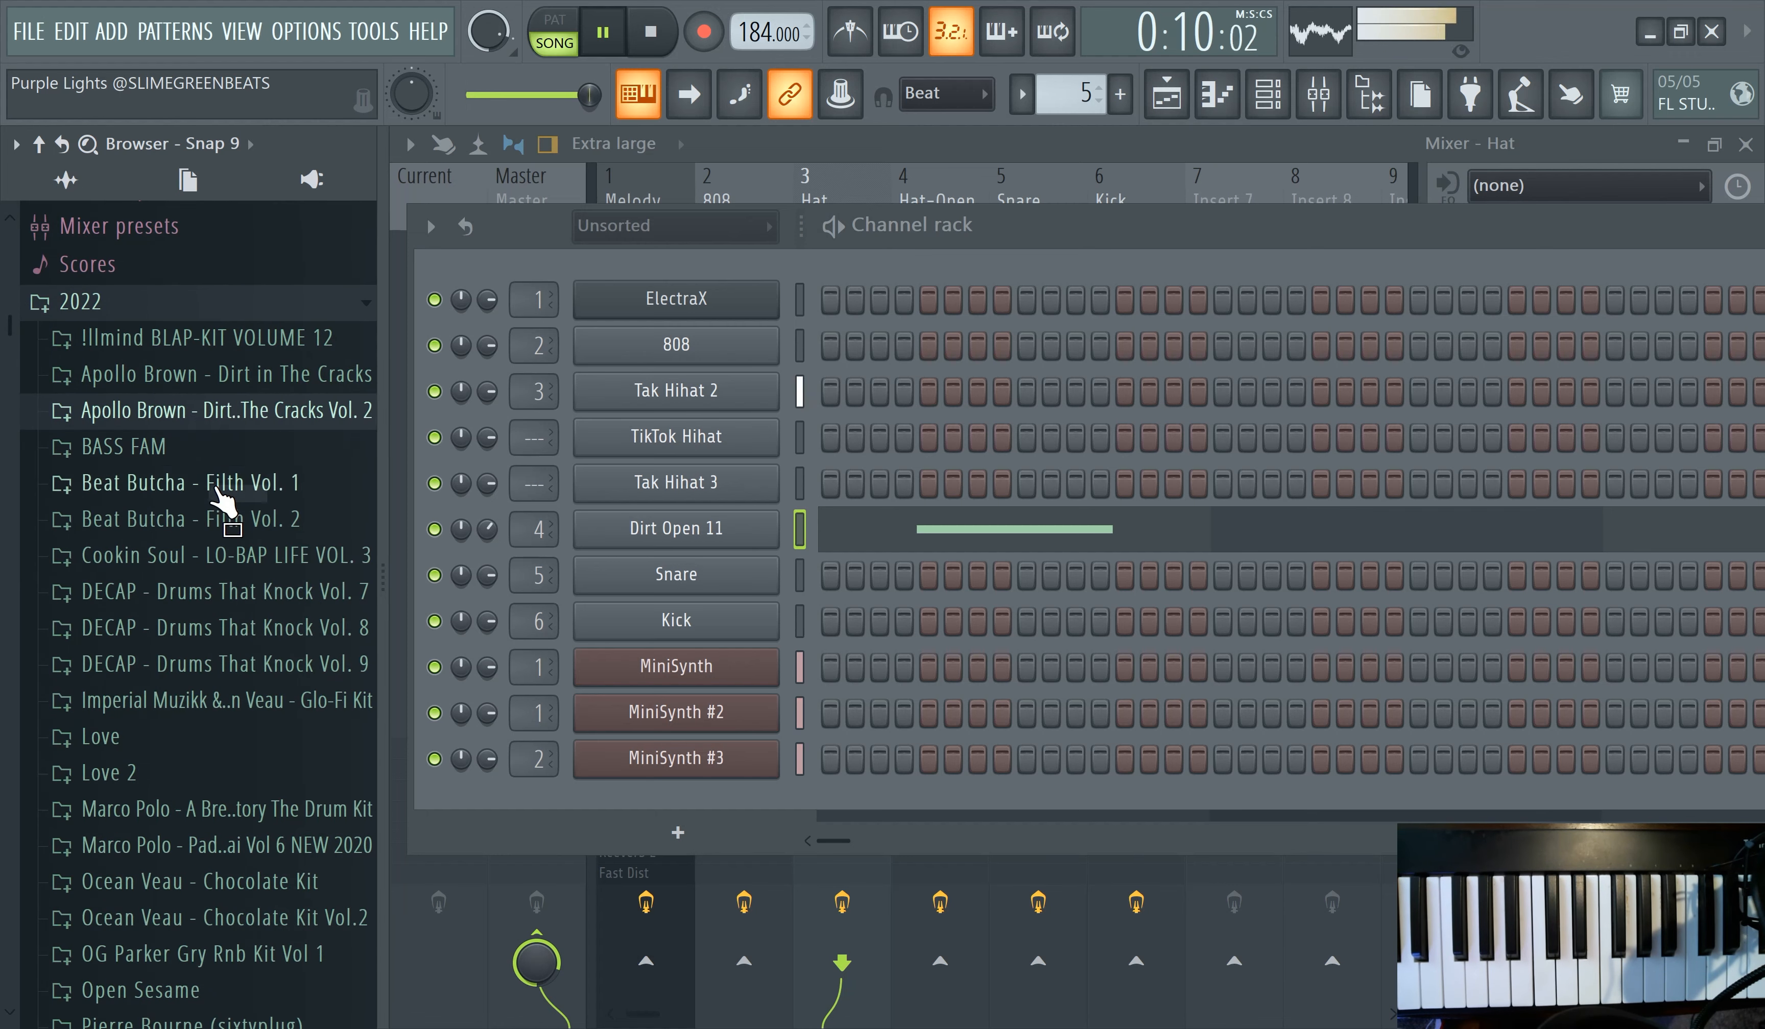
# - Audition the one-shots in the kick folder of Beat Butcha - Filth Vol. 2, including Spec Kick and Kick With Some Punch
pyautogui.click(236, 524)
pyautogui.click(206, 626)
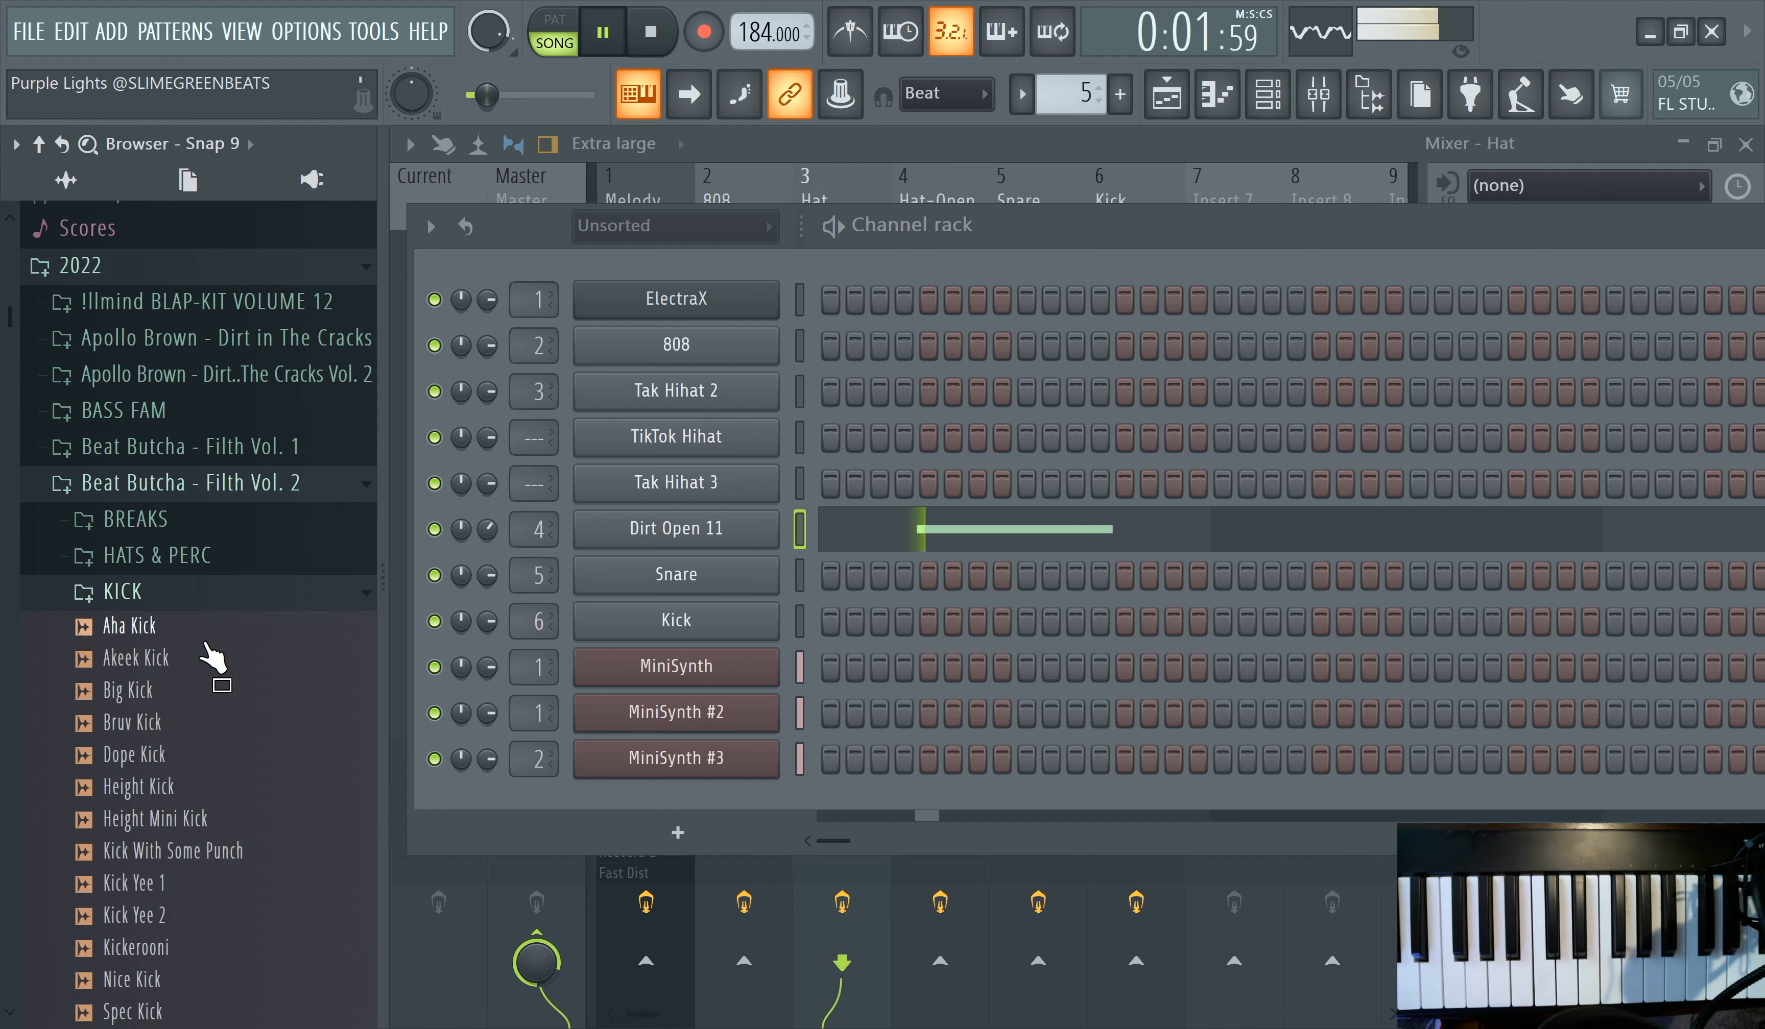
pyautogui.scroll(-3, 205, 654)
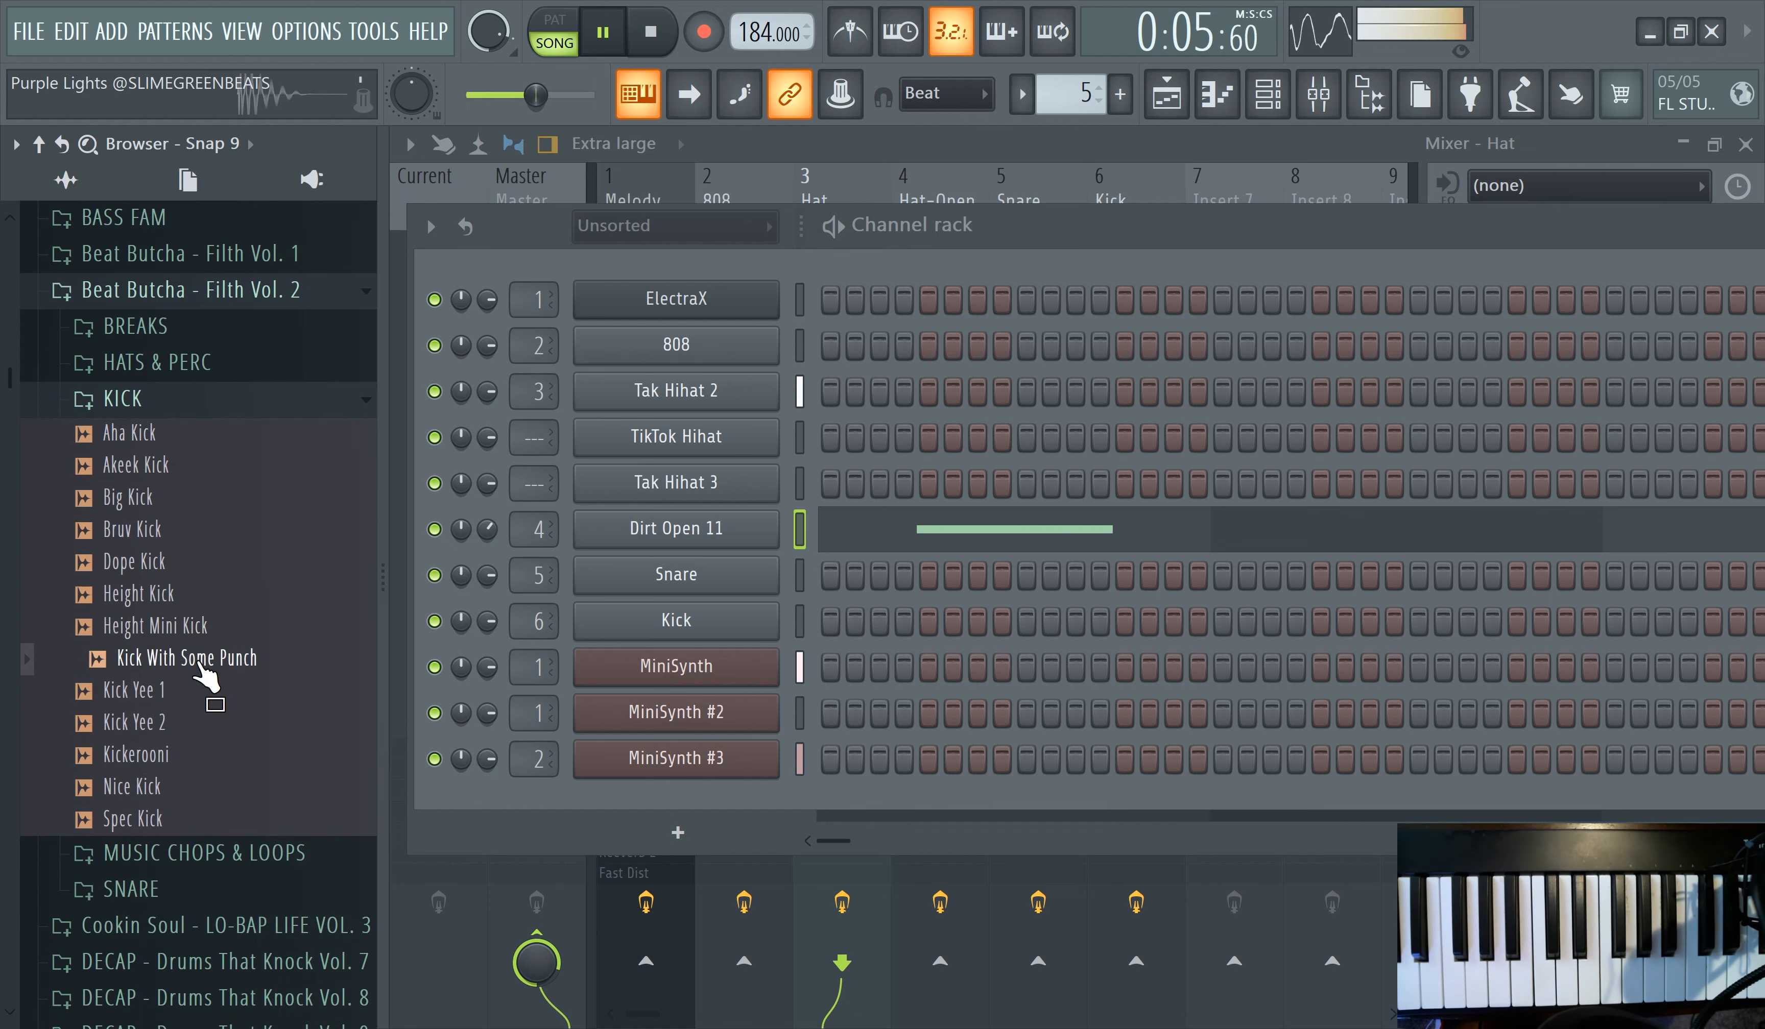
pyautogui.click(185, 754)
pyautogui.click(188, 816)
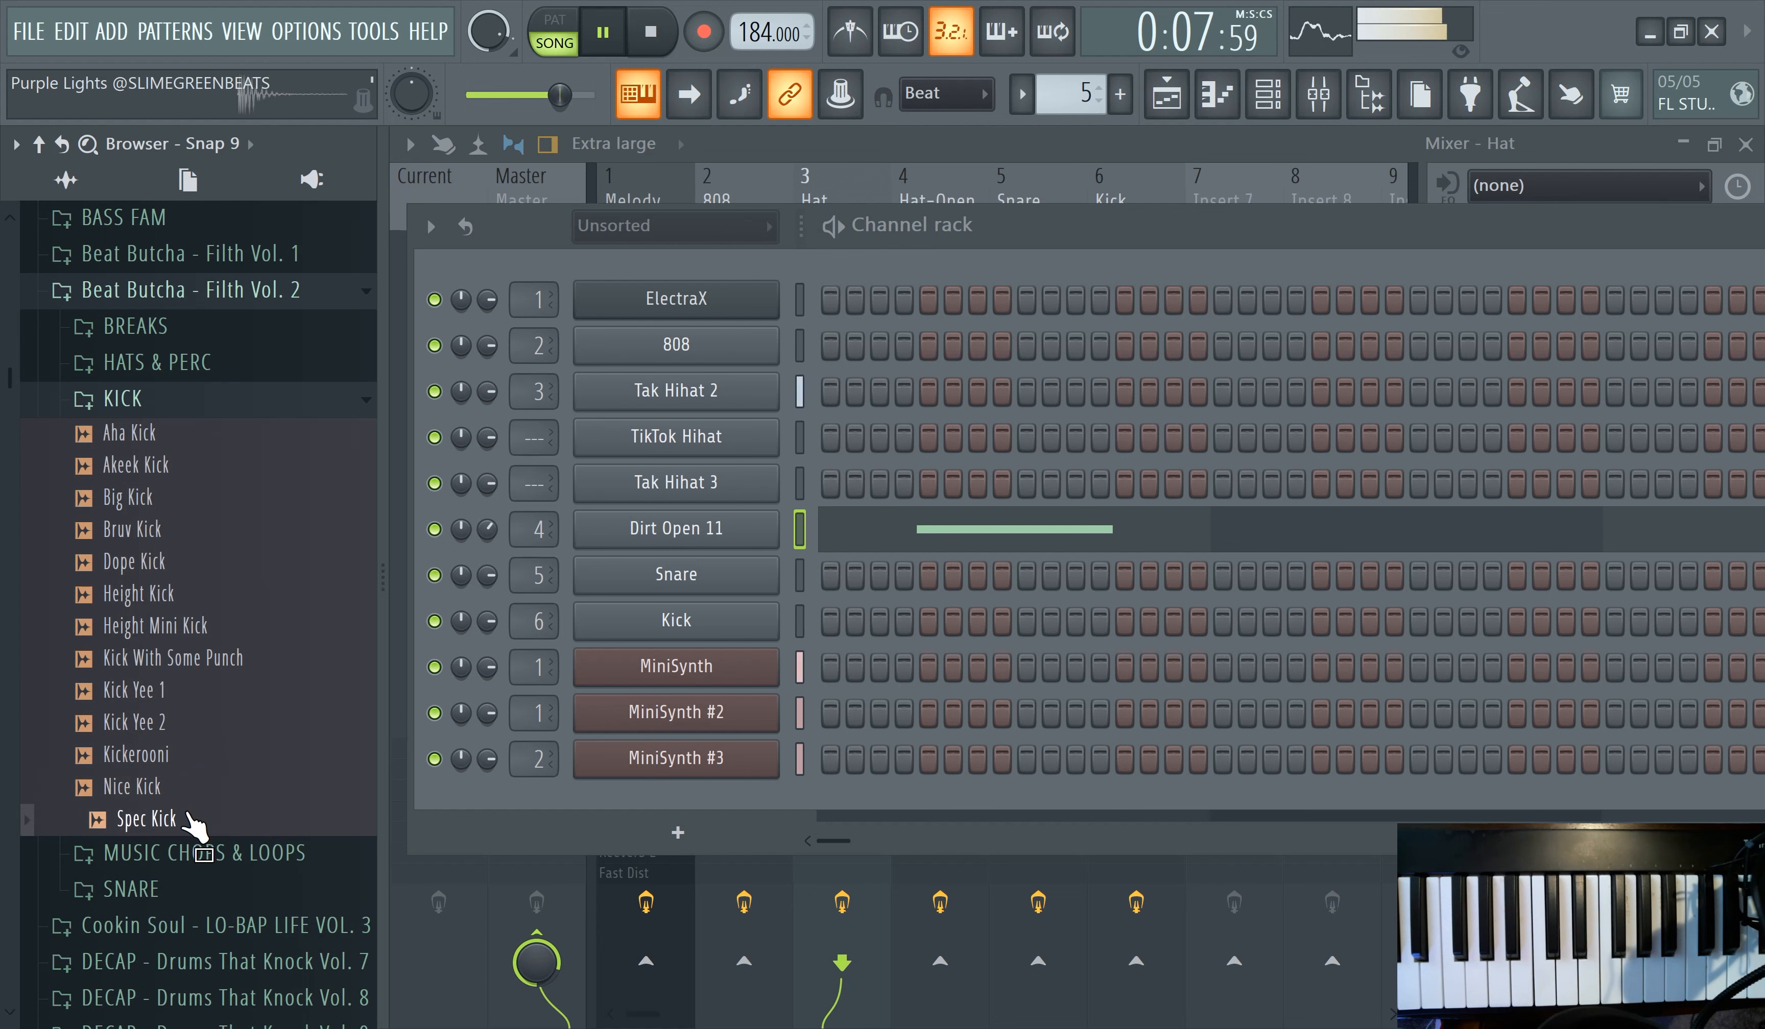
pyautogui.click(186, 789)
pyautogui.click(189, 661)
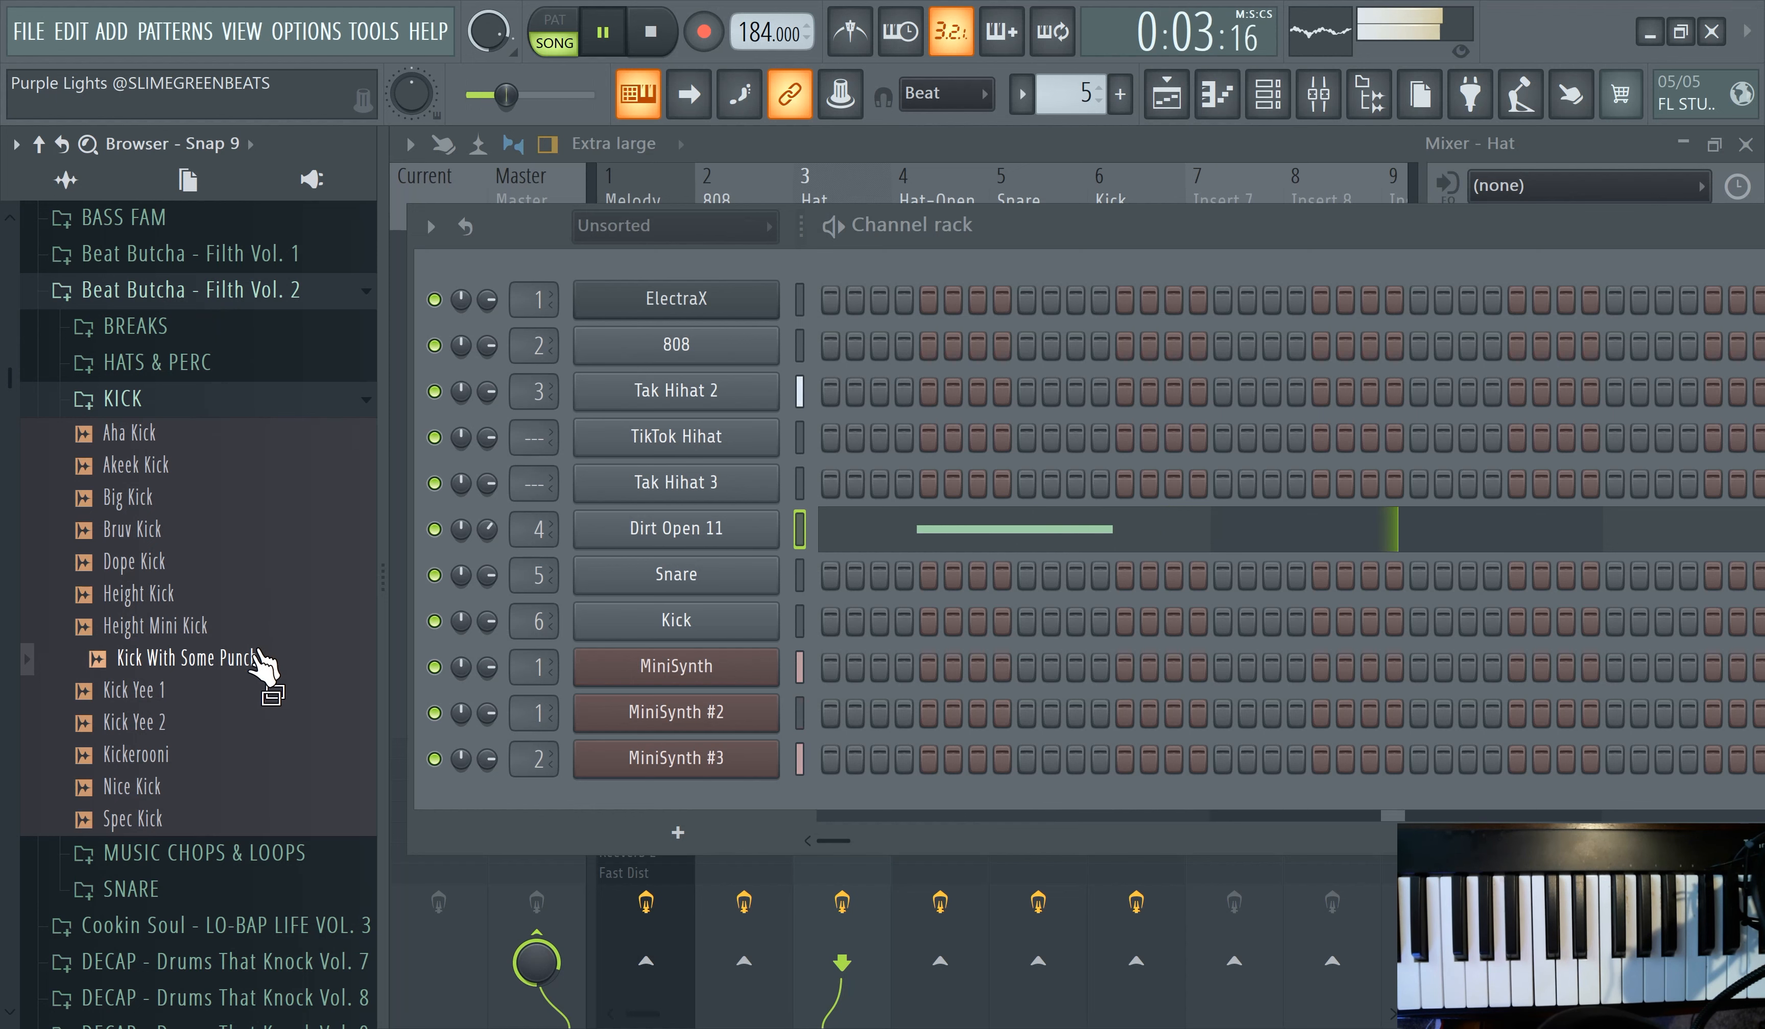
# - Open the kicks folder of Cookin Soul - LO-BAP LIFE VOL. 3 and move on to a new pattern 6
pyautogui.scroll(-3, 244, 736)
pyautogui.click(236, 730)
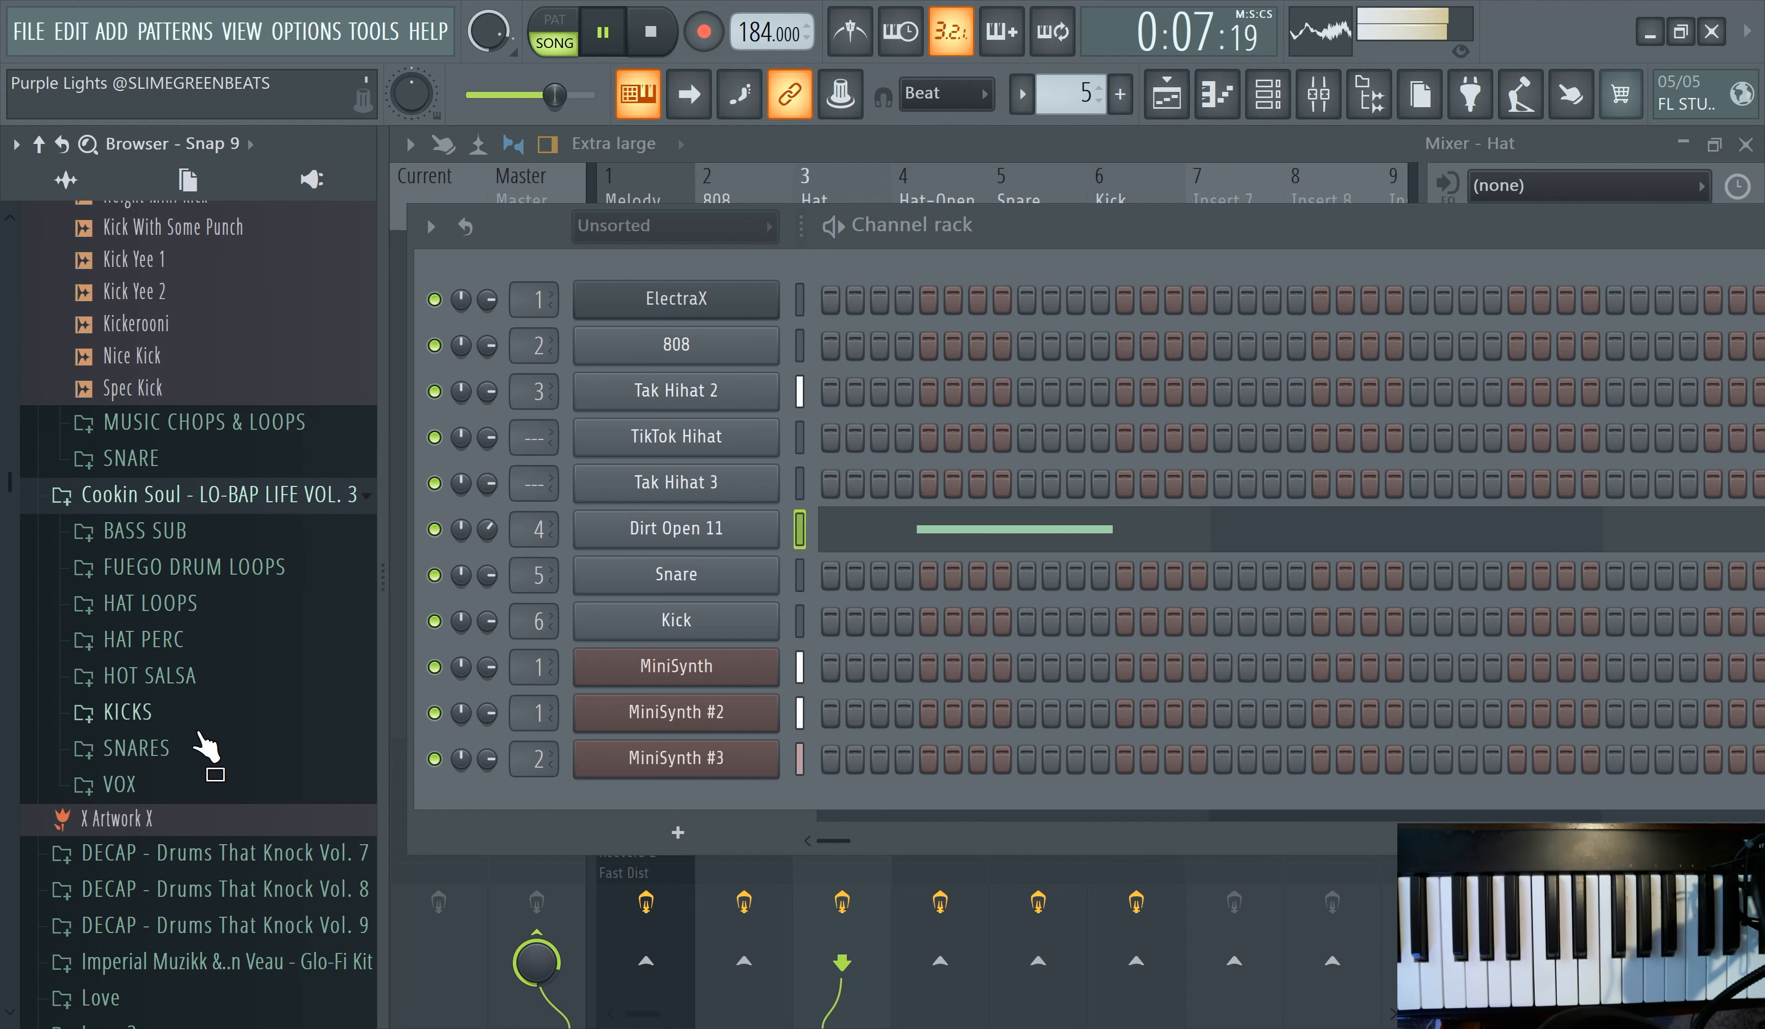
pyautogui.click(193, 715)
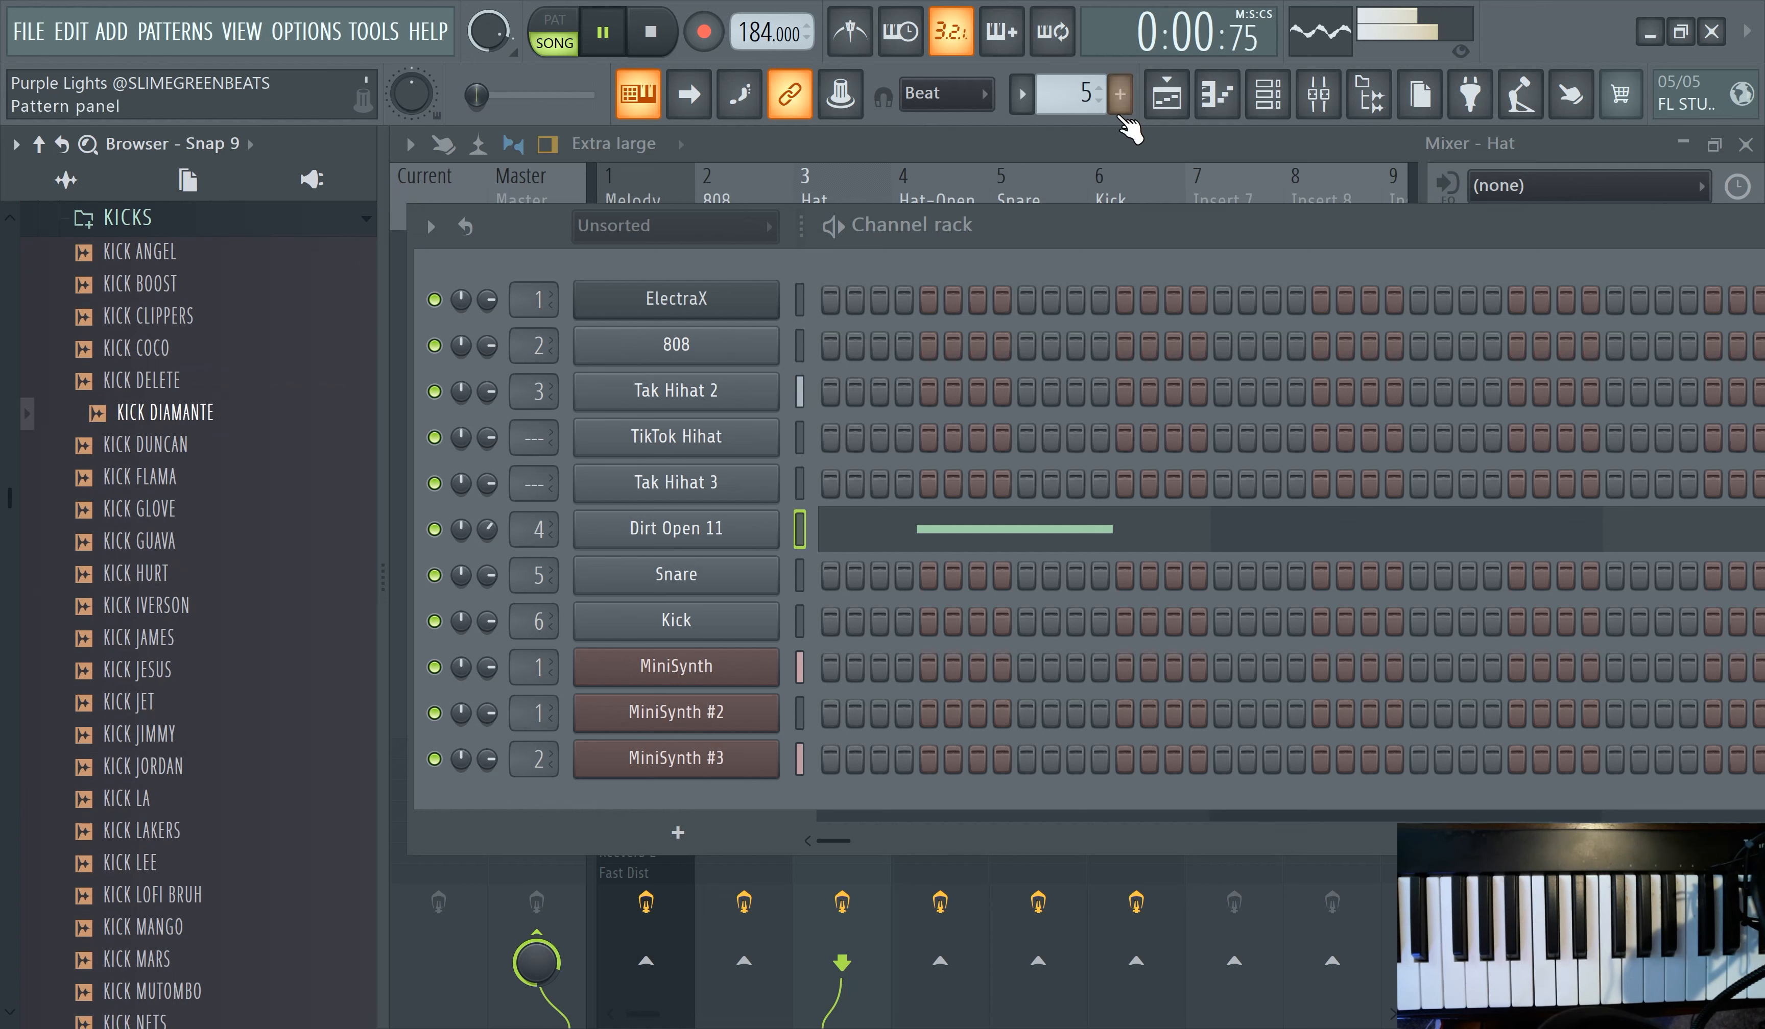
pyautogui.click(1120, 95)
pyautogui.click(1166, 123)
# - Audition the Cookin Soul kicks around KICK NINTENDO and replace the Kick channel's sample with KICK PAC
pyautogui.scroll(-4, 202, 671)
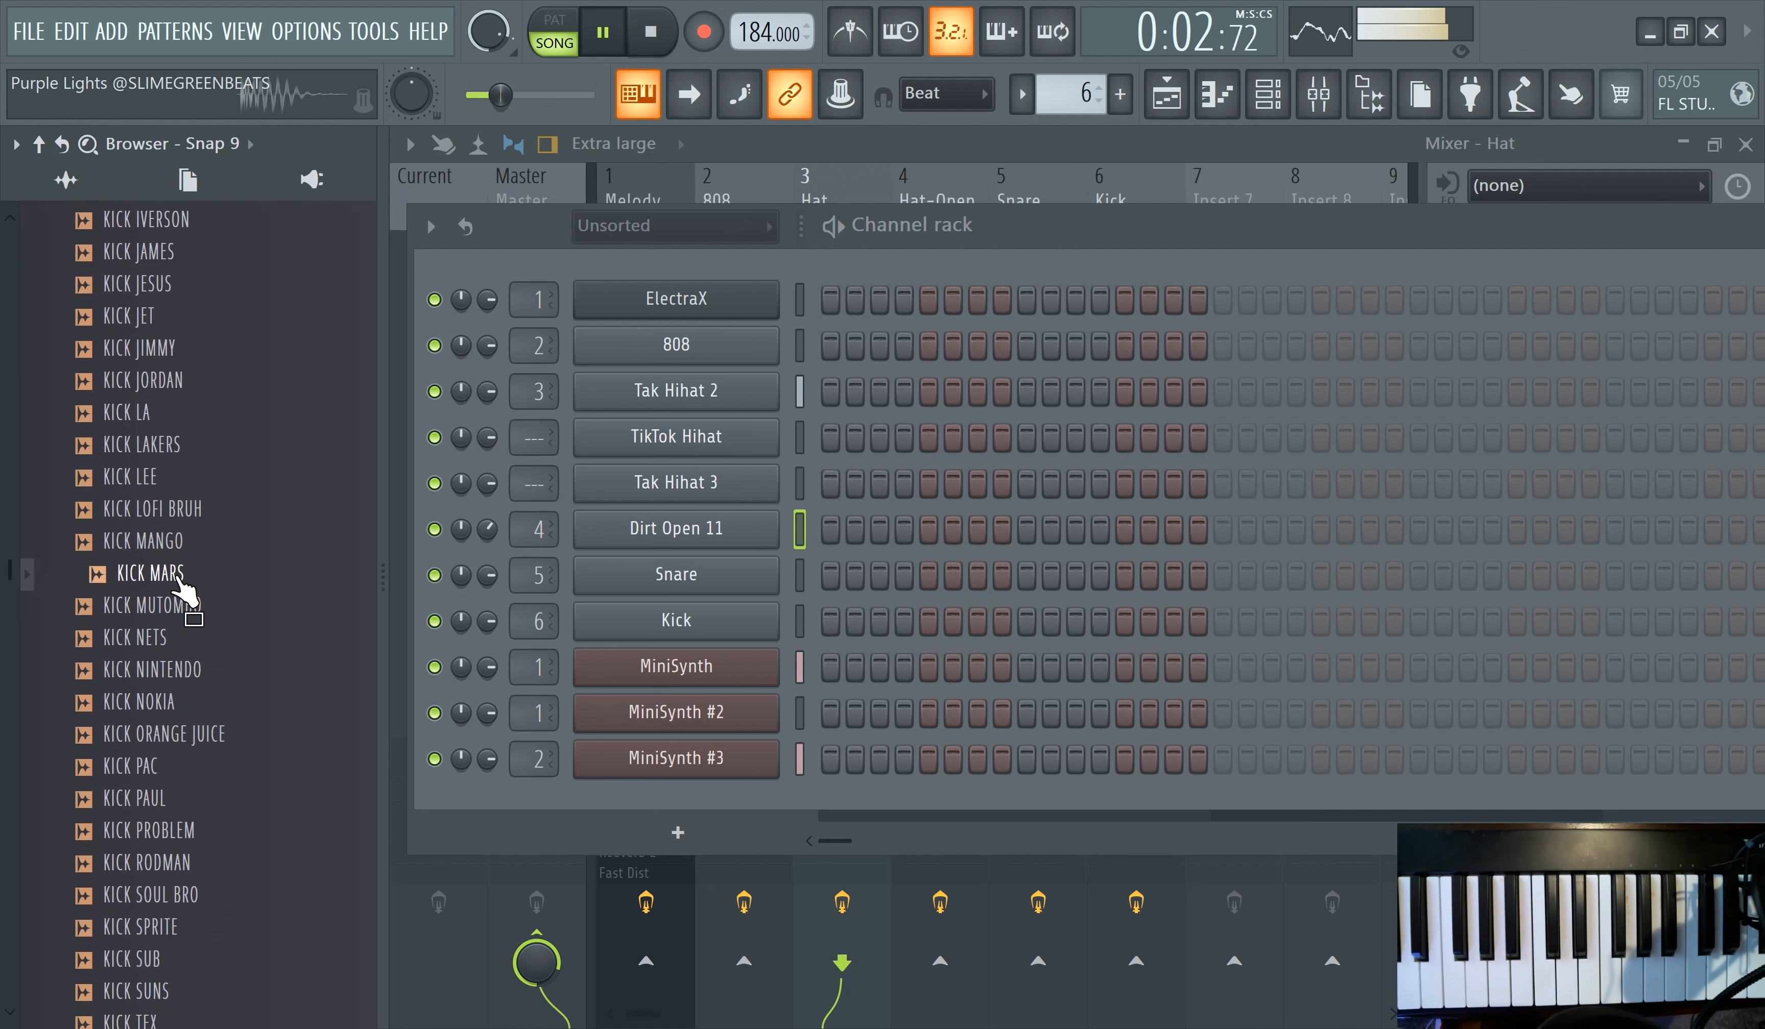
pyautogui.click(200, 675)
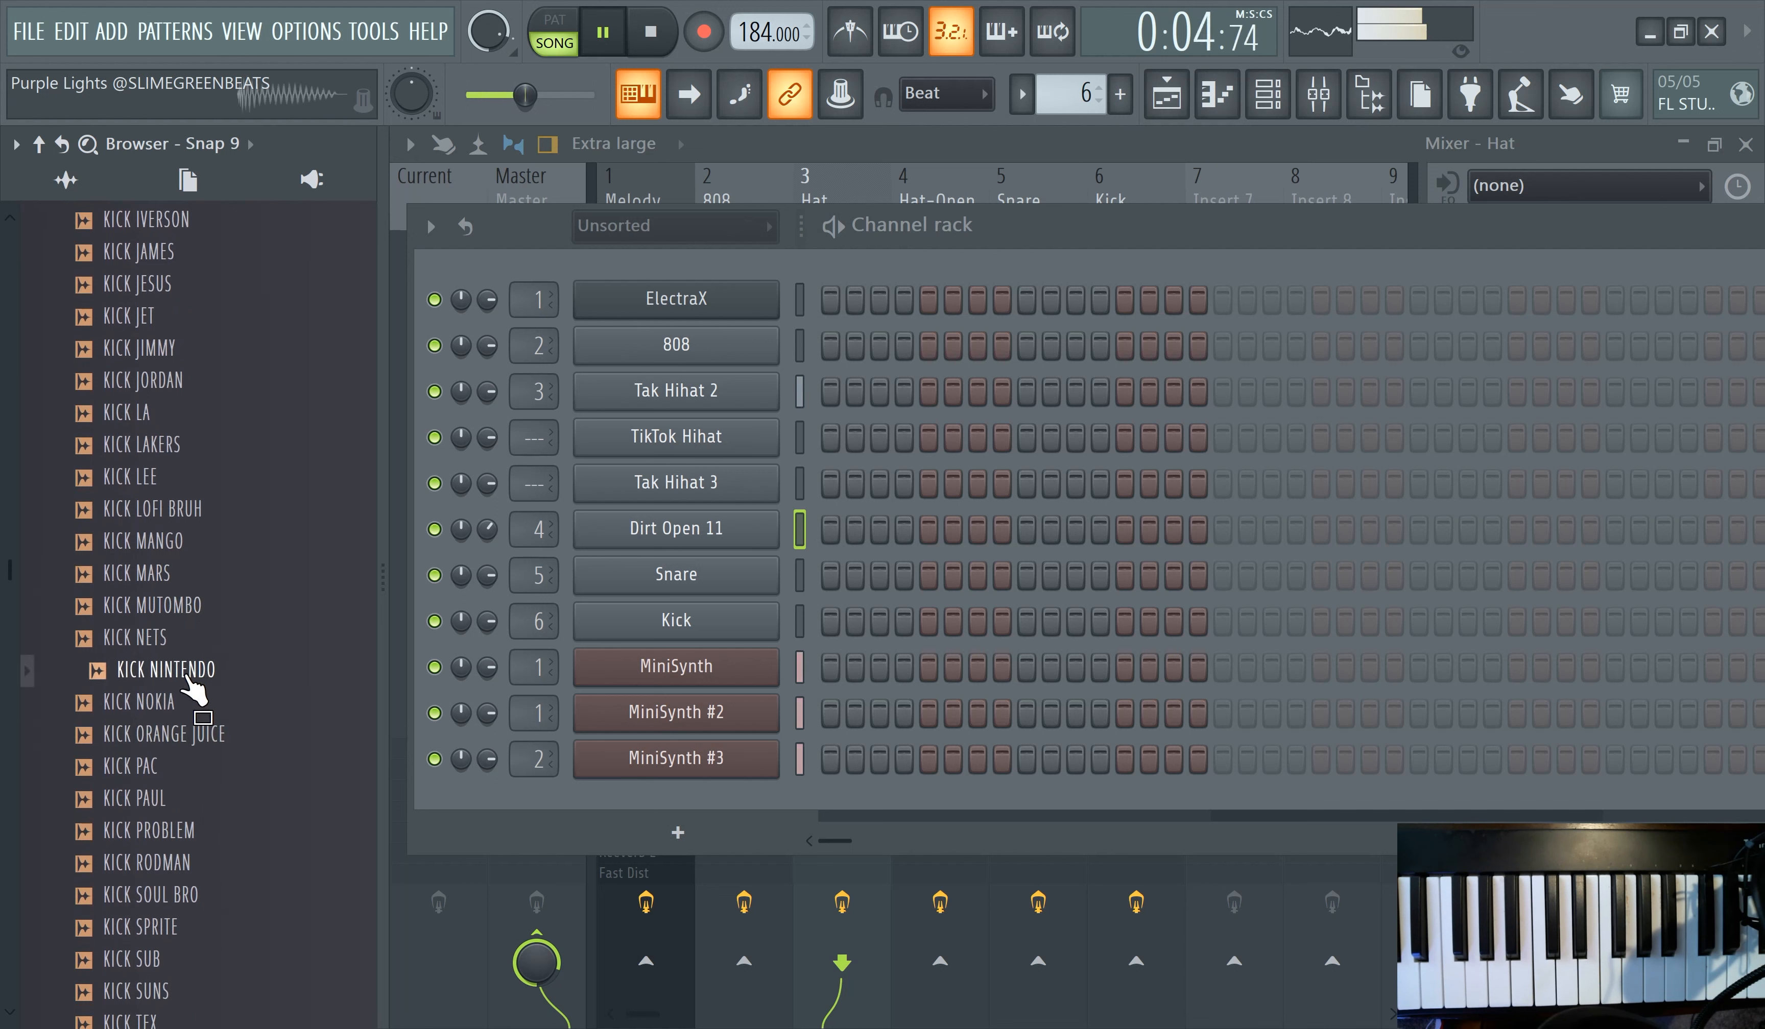
pyautogui.moveTo(186, 677); pyautogui.dragTo(201, 680)
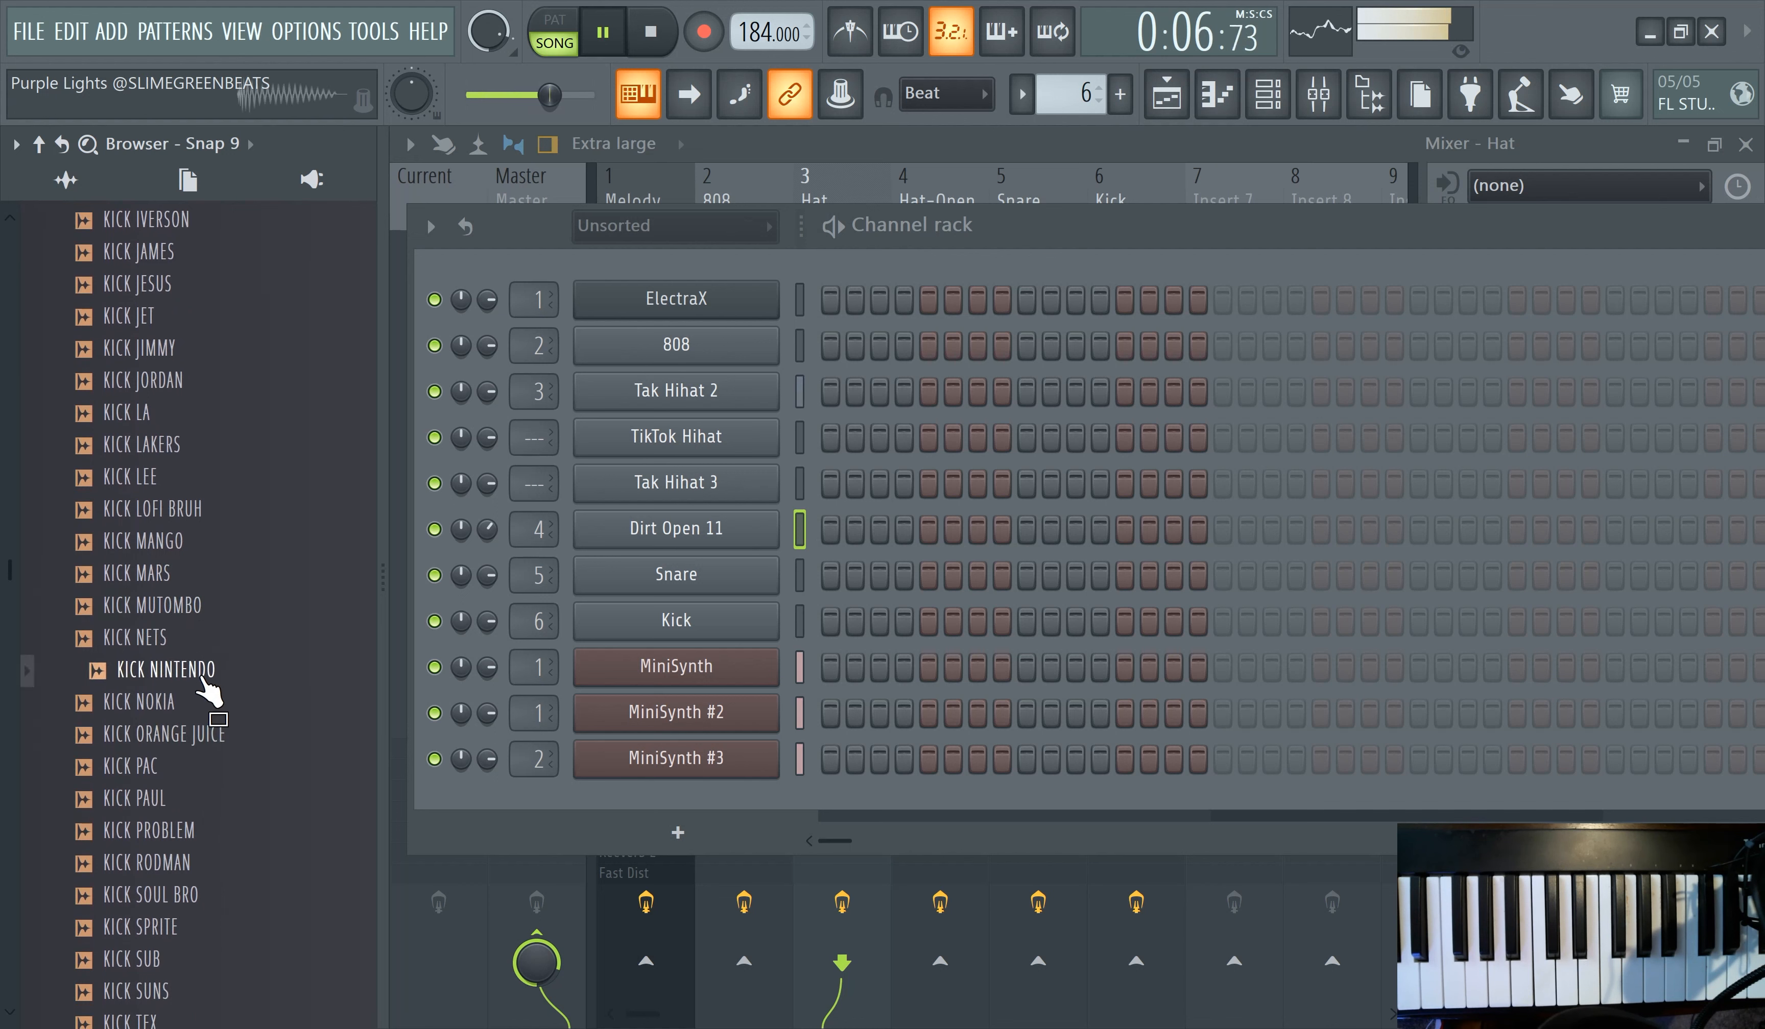
pyautogui.click(189, 764)
pyautogui.click(201, 832)
pyautogui.click(181, 772)
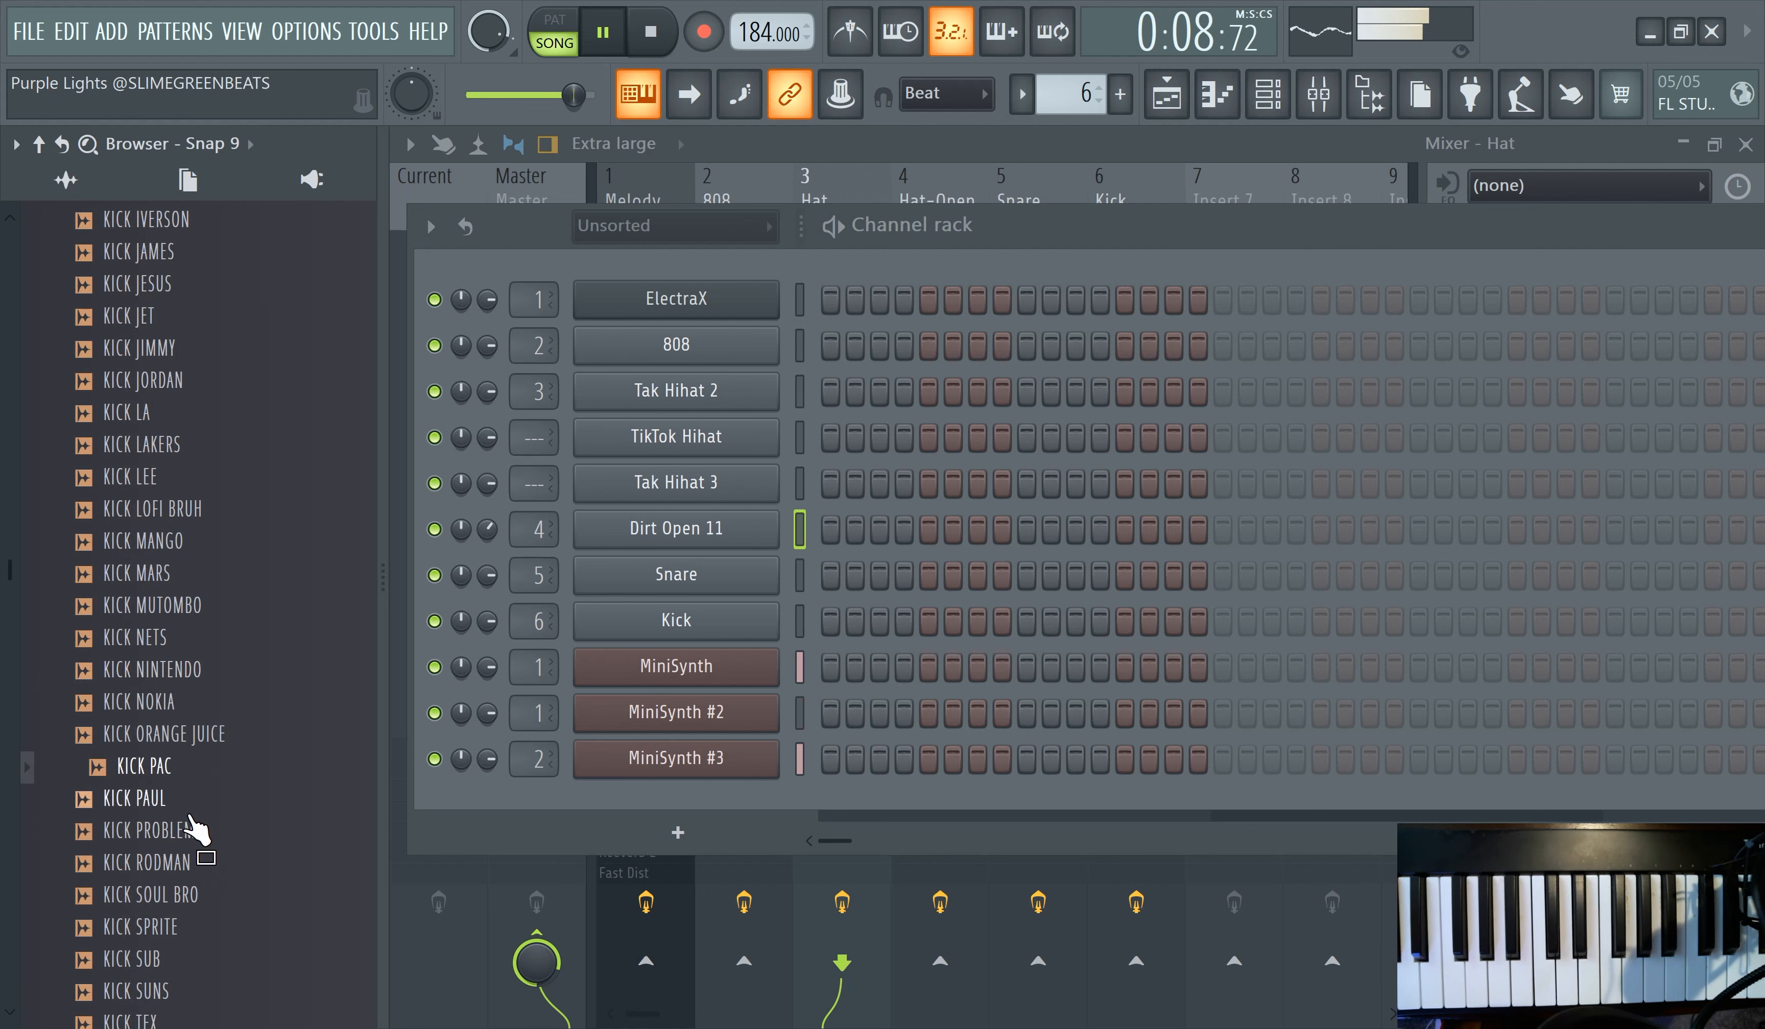
pyautogui.moveTo(187, 779); pyautogui.dragTo(676, 622)
# - Audition further one-shots in the Cookin Soul kicks folder, from those below KICK PAC to those near its start
pyautogui.click(178, 895)
pyautogui.scroll(-2, 178, 892)
pyautogui.click(182, 769)
pyautogui.click(188, 831)
pyautogui.click(185, 897)
pyautogui.click(185, 927)
pyautogui.scroll(10, 212, 708)
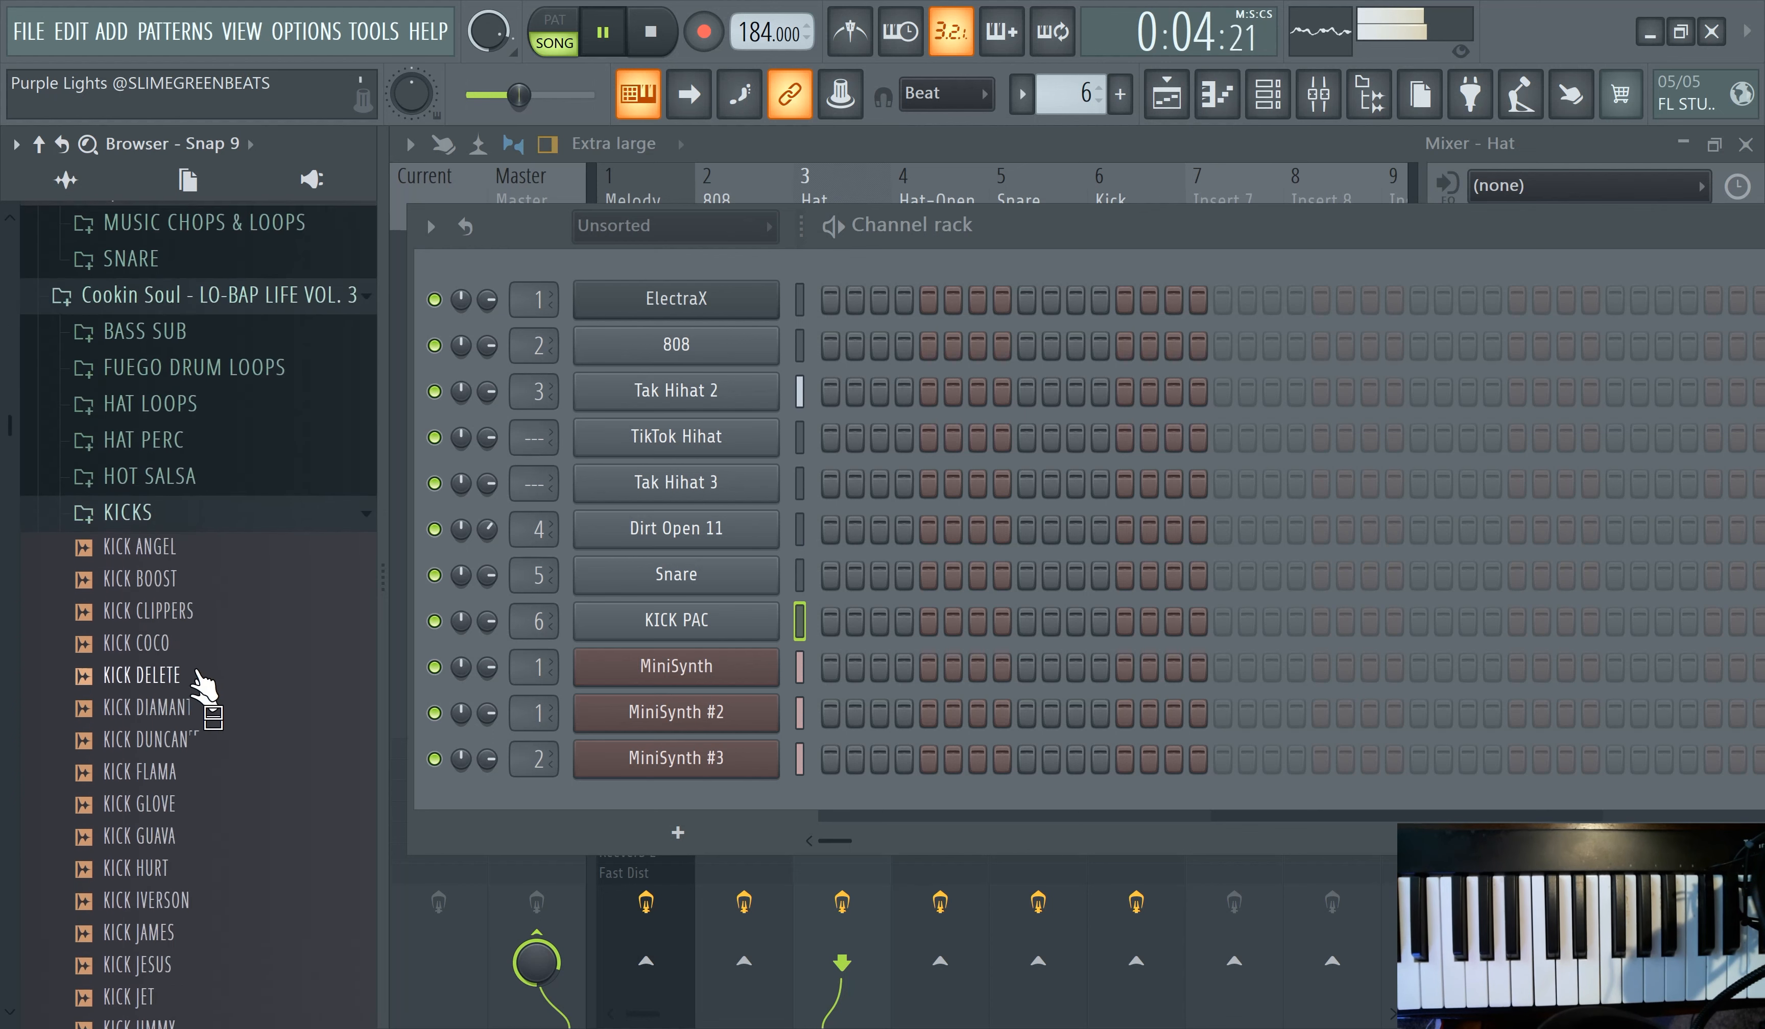
pyautogui.click(194, 610)
pyautogui.click(175, 651)
# - Open the Cookin Soul snares folder, audition its samples and replace the Snare channel's sample with SNARE MELODEE
pyautogui.scroll(-3, 157, 495)
pyautogui.click(157, 452)
pyautogui.click(177, 636)
pyautogui.click(206, 735)
pyautogui.scroll(-2, 211, 756)
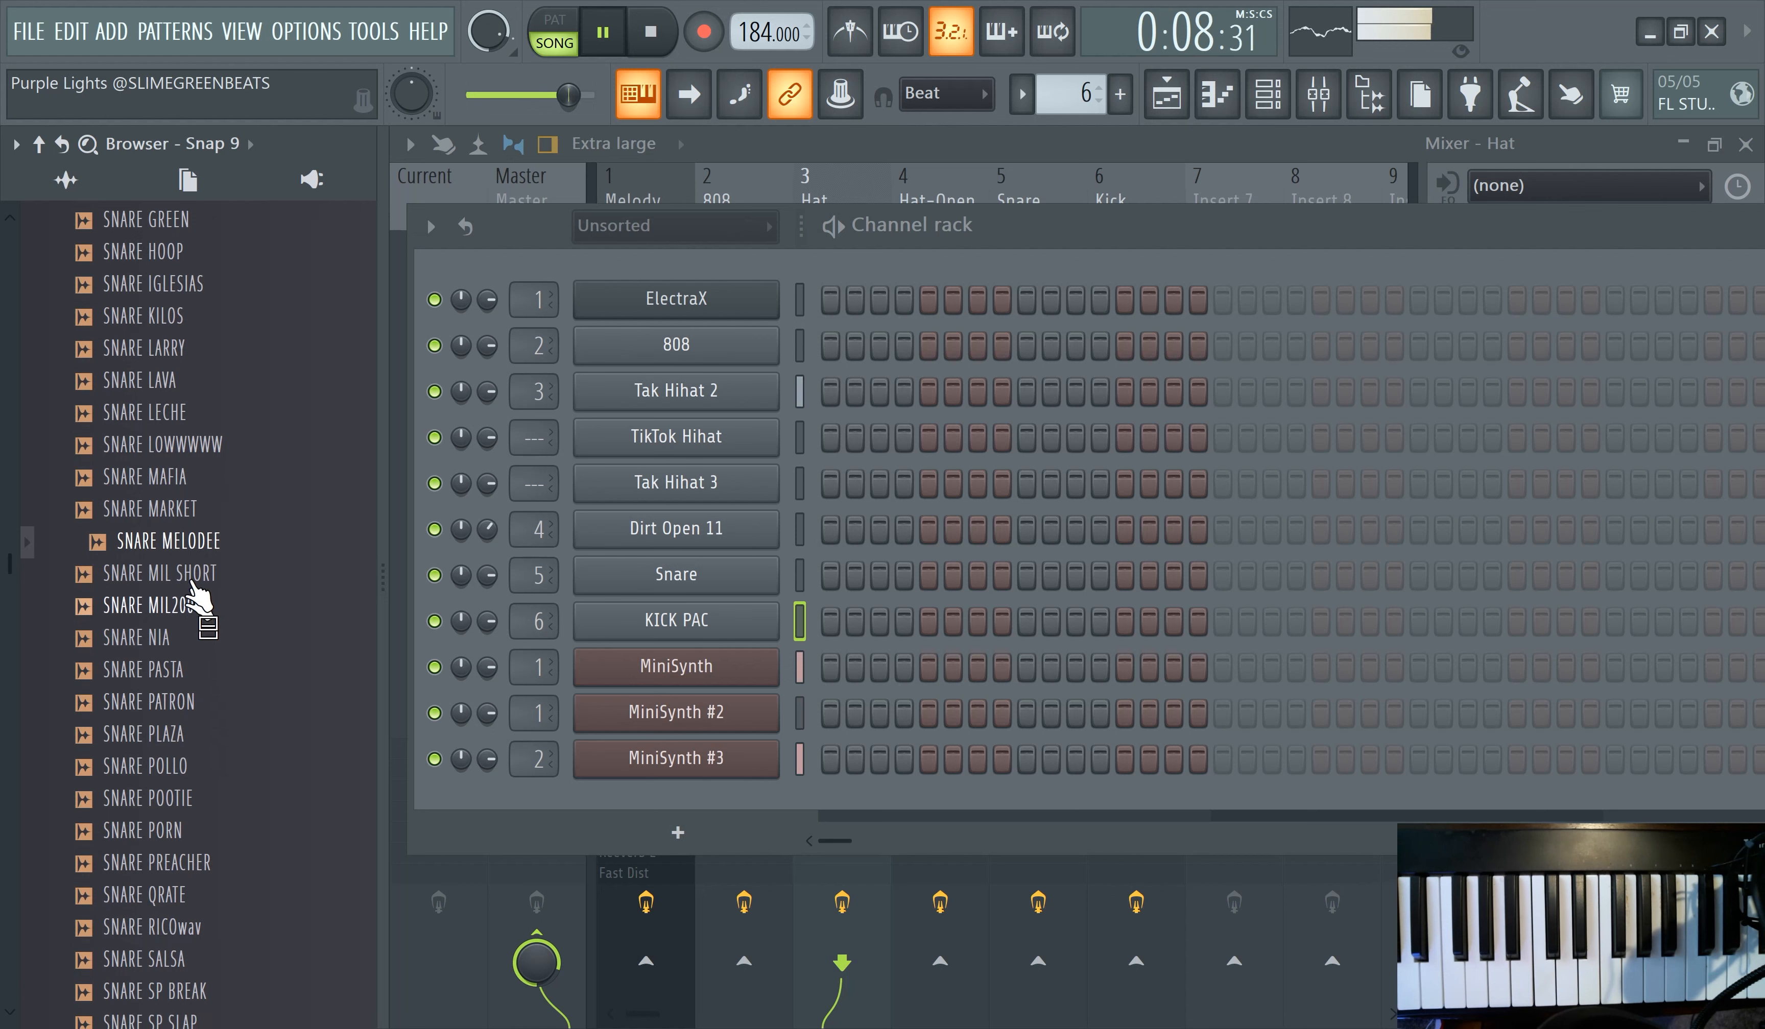
pyautogui.click(213, 569)
pyautogui.click(216, 548)
pyautogui.moveTo(217, 558); pyautogui.dragTo(689, 576)
# - Audition more Cookin Soul snares and add SNARE TEDDY as a new channel above SNARE MELODEE
pyautogui.moveTo(199, 735); pyautogui.dragTo(202, 792)
pyautogui.click(198, 830)
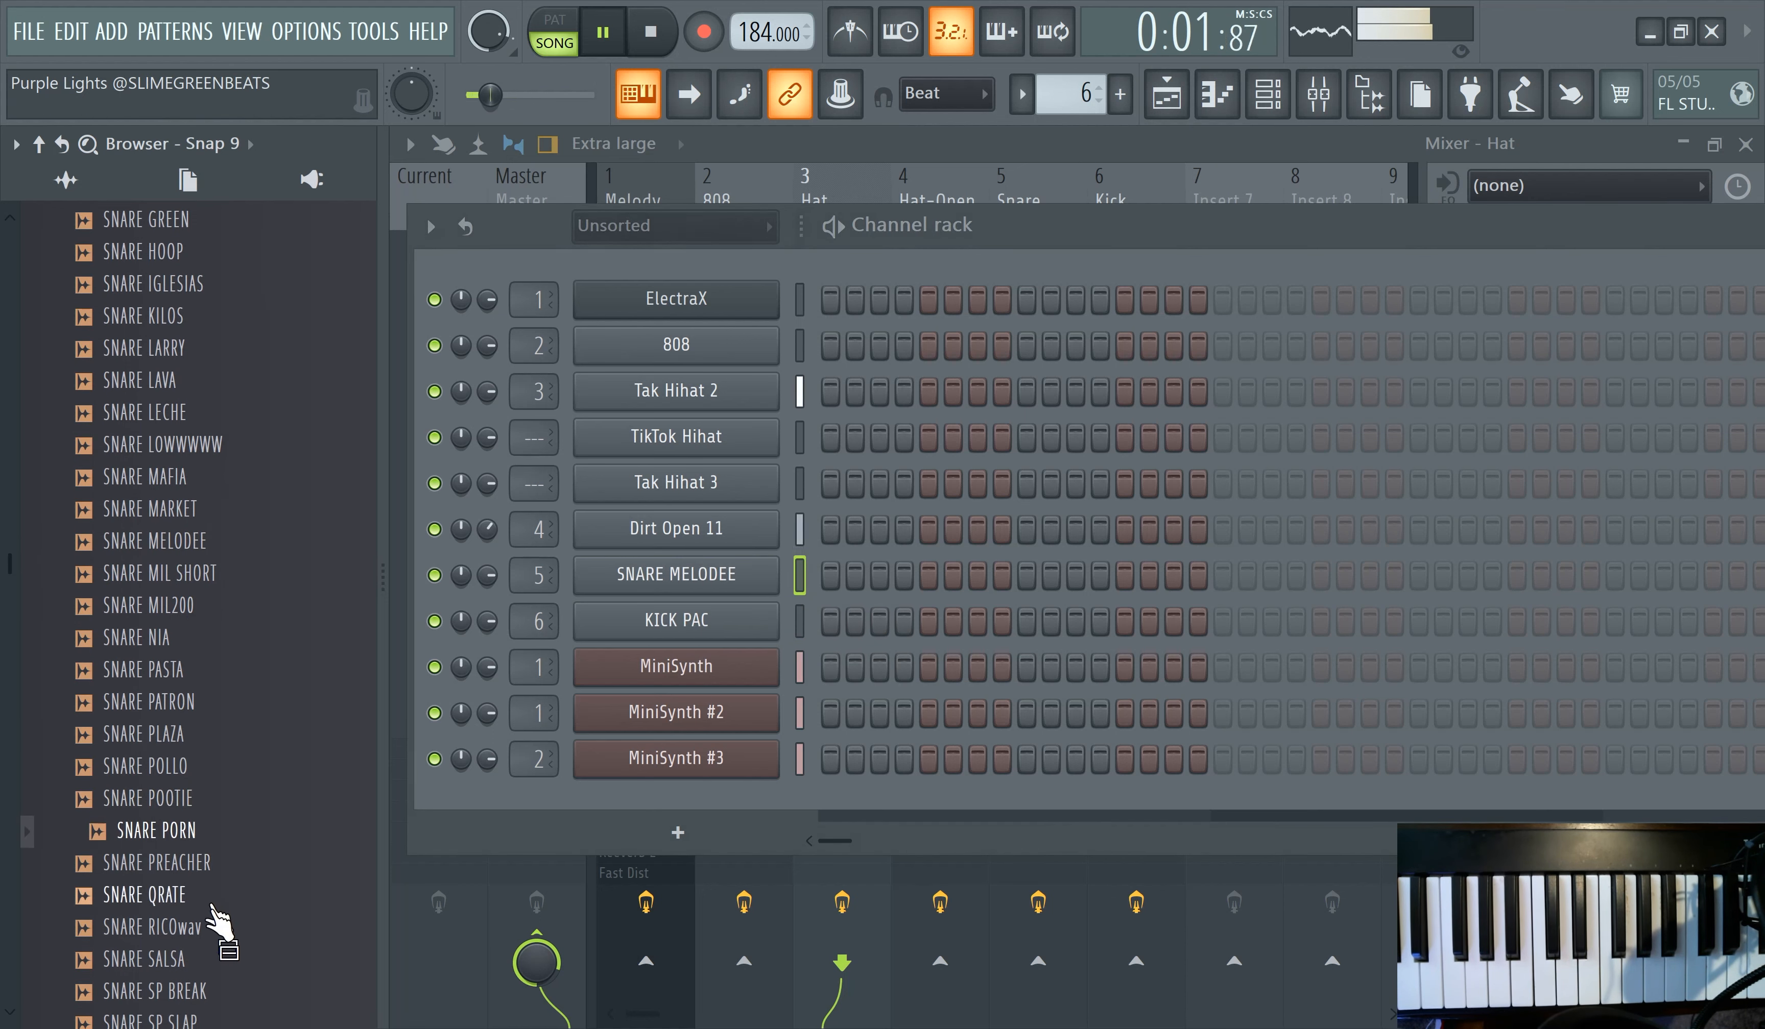
pyautogui.click(211, 928)
pyautogui.scroll(-4, 215, 852)
pyautogui.click(182, 709)
pyautogui.moveTo(177, 732); pyautogui.dragTo(668, 576)
# - Compare other snares in the folder and add SNARE PASTA as a new channel above SNARE TEDDY
pyautogui.moveTo(180, 894); pyautogui.dragTo(202, 916)
pyautogui.click(204, 832)
pyautogui.click(228, 639)
pyautogui.scroll(4, 241, 608)
pyautogui.click(210, 677)
pyautogui.click(178, 514)
pyautogui.moveTo(208, 671); pyautogui.dragTo(668, 570)
# - Audition the first snares in the folder and add SNARE COCO and SNARE FLACA as new channels above SNARE PASTA
pyautogui.scroll(4, 212, 531)
pyautogui.click(187, 382)
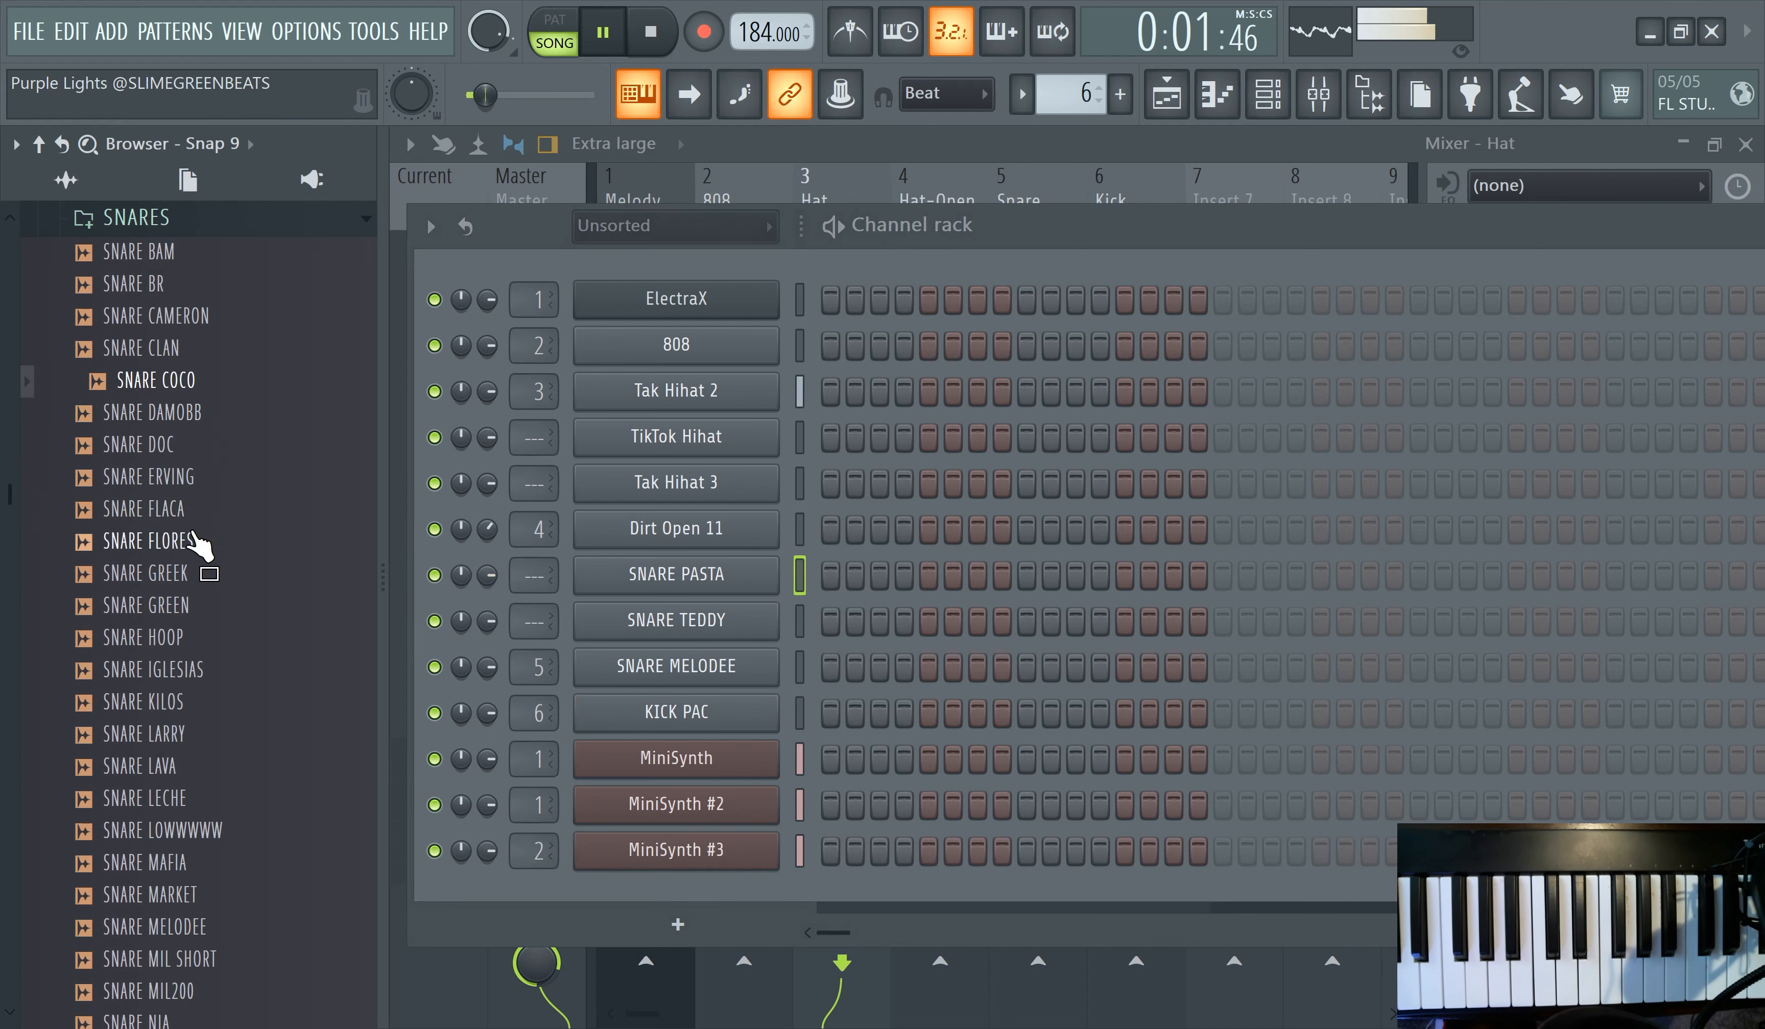
pyautogui.click(191, 517)
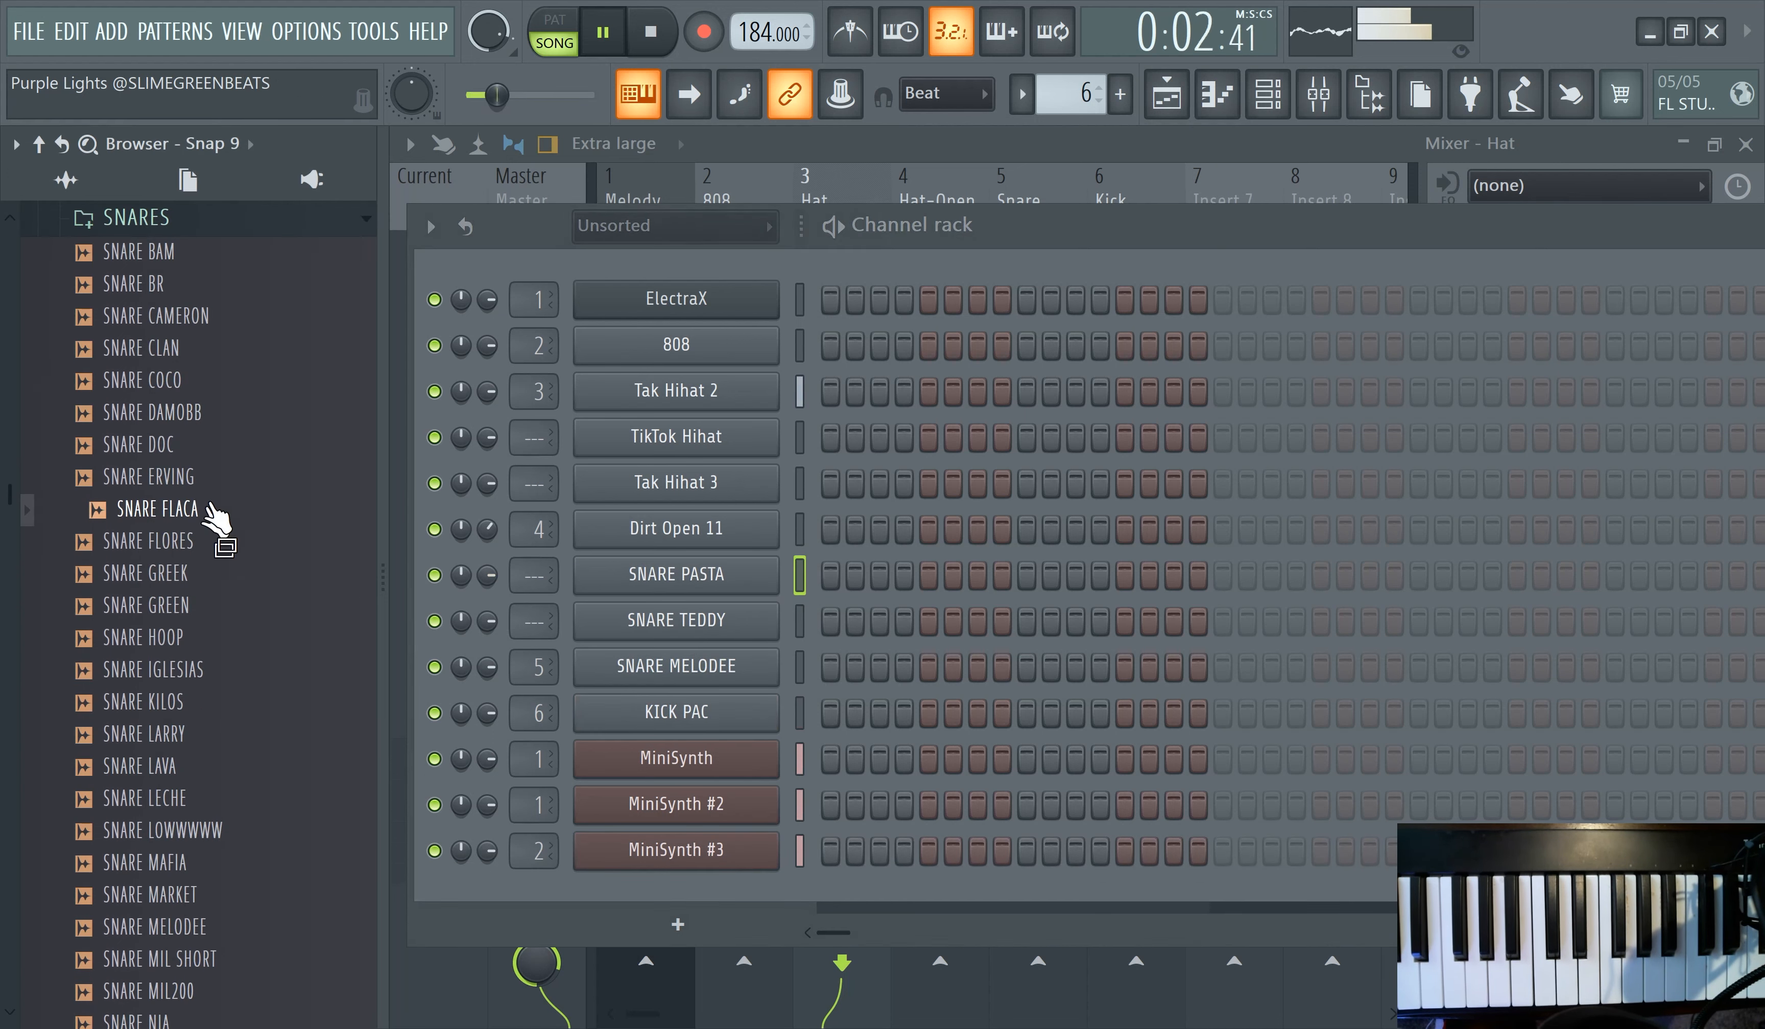
pyautogui.click(176, 385)
pyautogui.moveTo(177, 385); pyautogui.dragTo(711, 590)
pyautogui.click(199, 513)
pyautogui.moveTo(199, 513); pyautogui.dragTo(665, 569)
# - Record a long SNARE COCO note starting at beat 4 of bar 1 in pattern 6
pyautogui.click(800, 620)
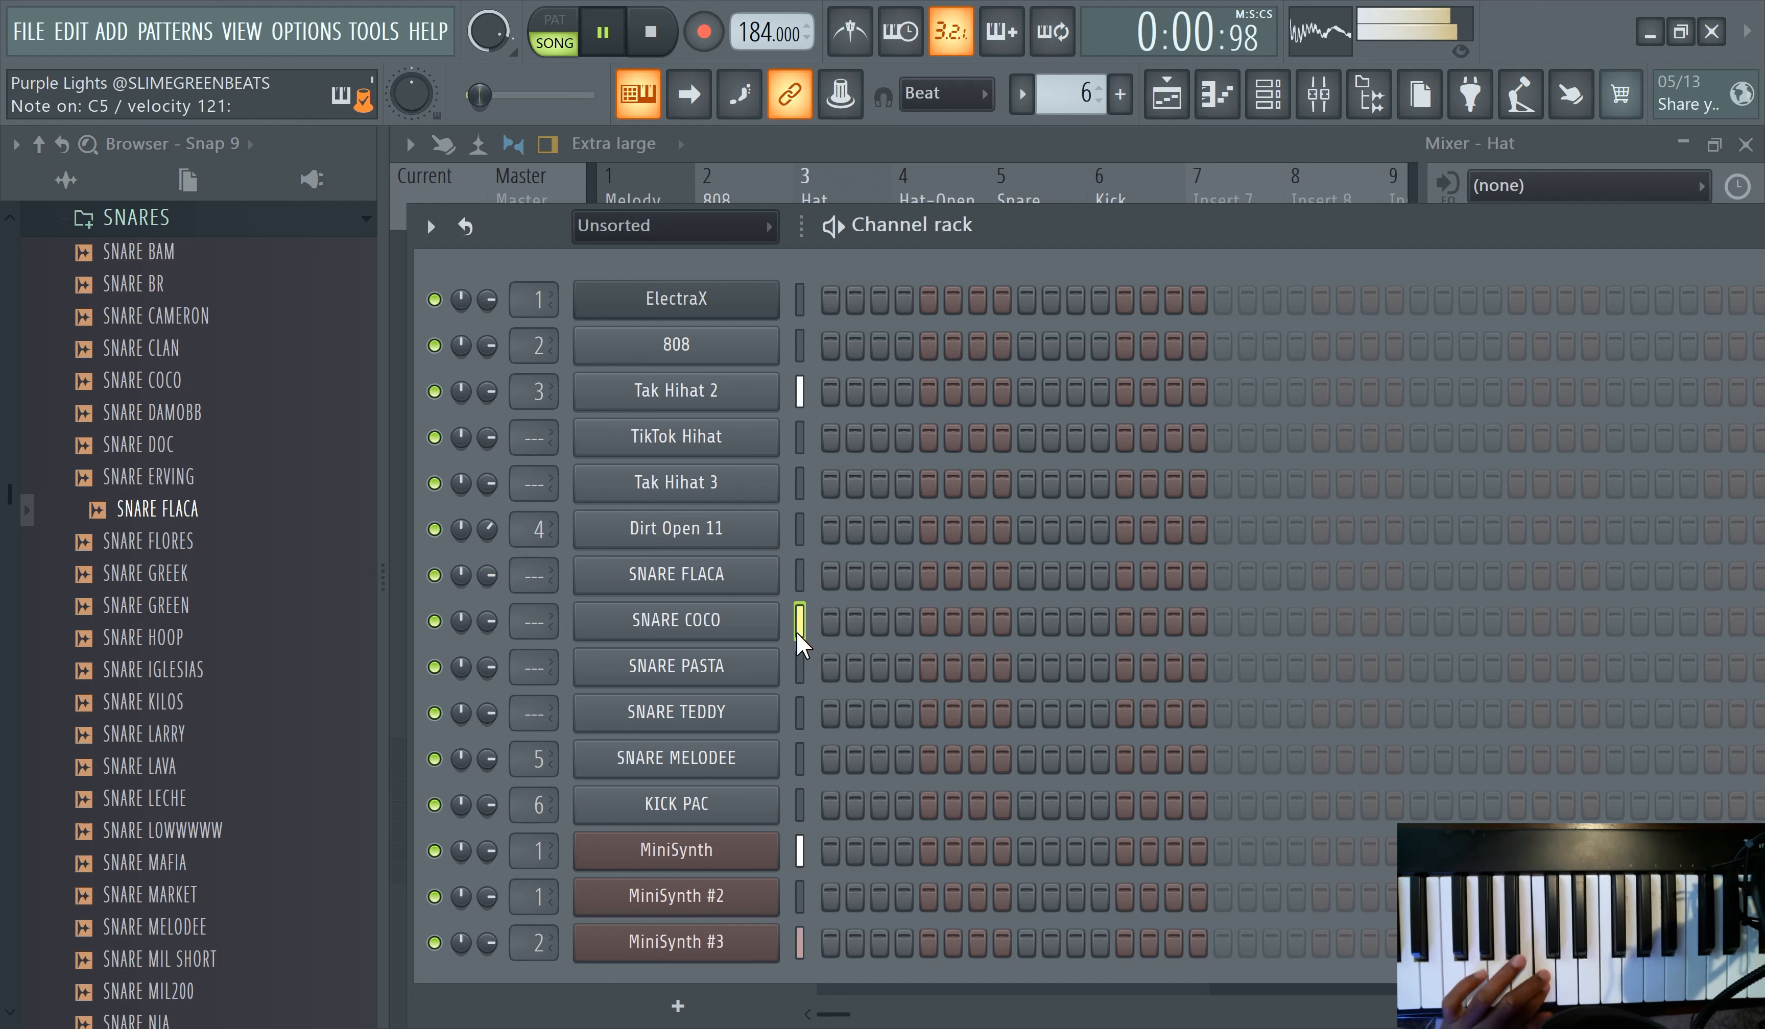
pyautogui.click(656, 43)
pyautogui.press('r')
pyautogui.click(614, 40)
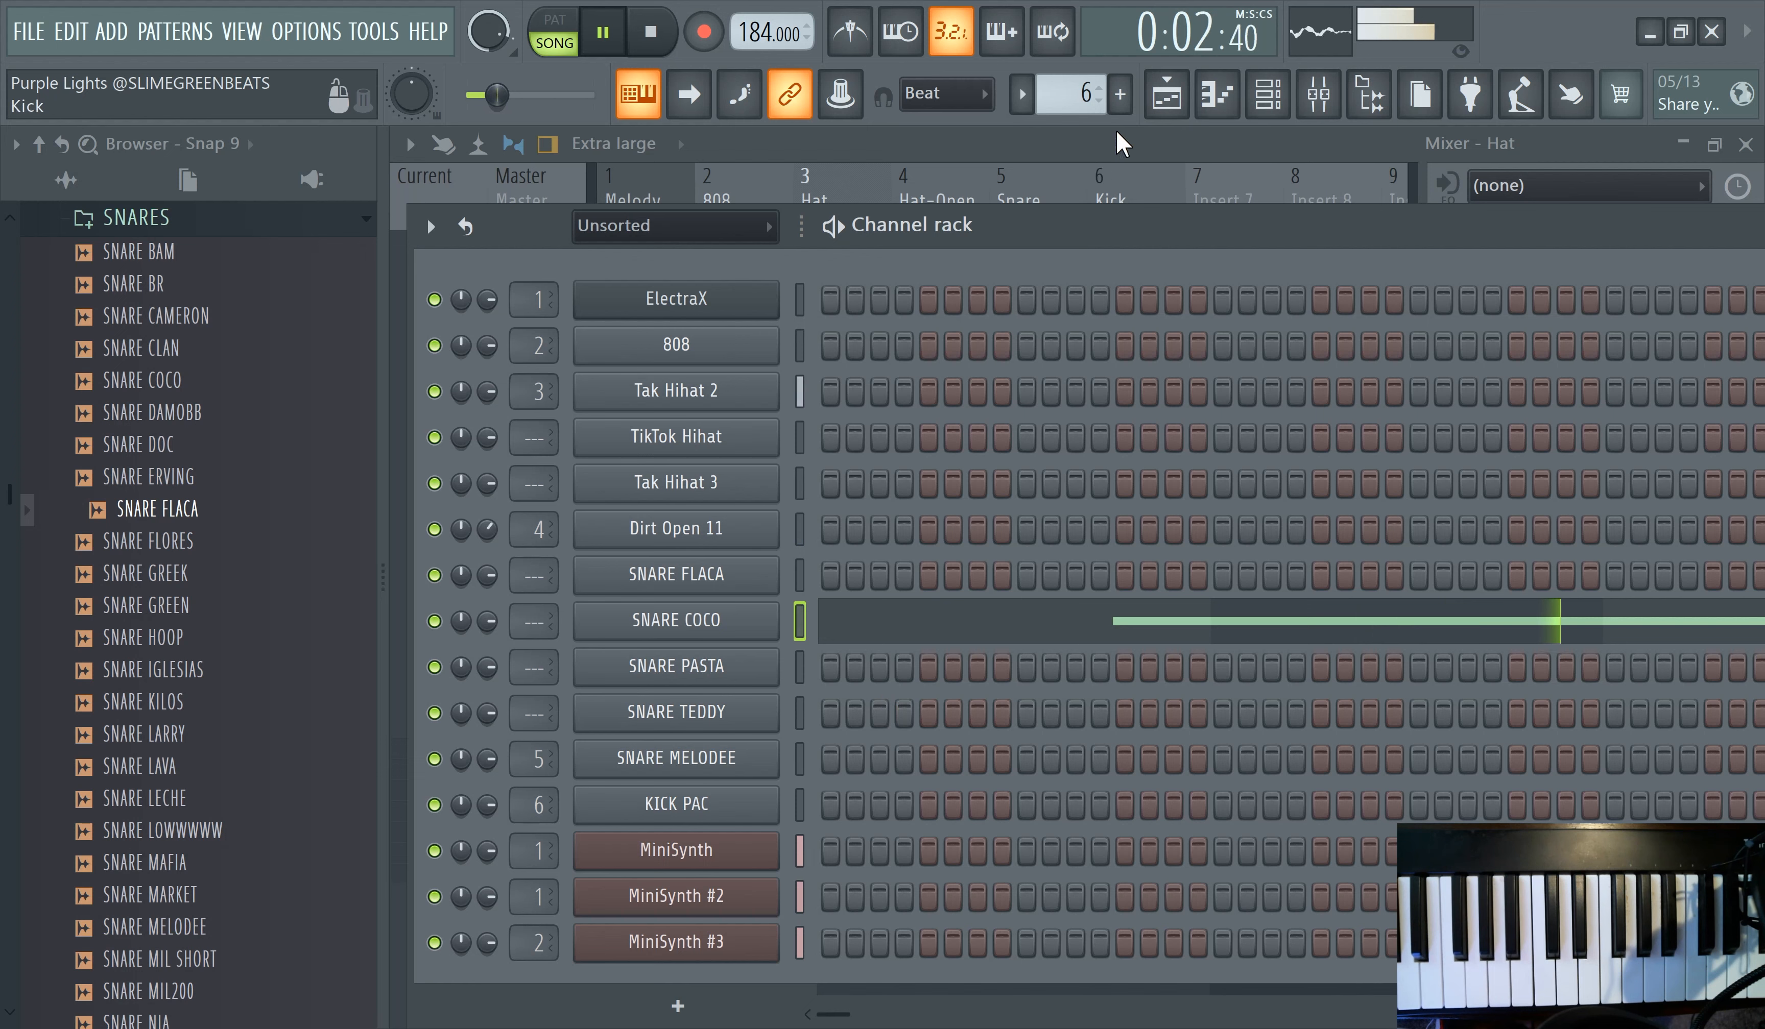
# - Move on to a new pattern 7 and reorder the SNARE FLACA channel to sit below SNARE TEDDY
pyautogui.click(1119, 93)
pyautogui.click(1154, 130)
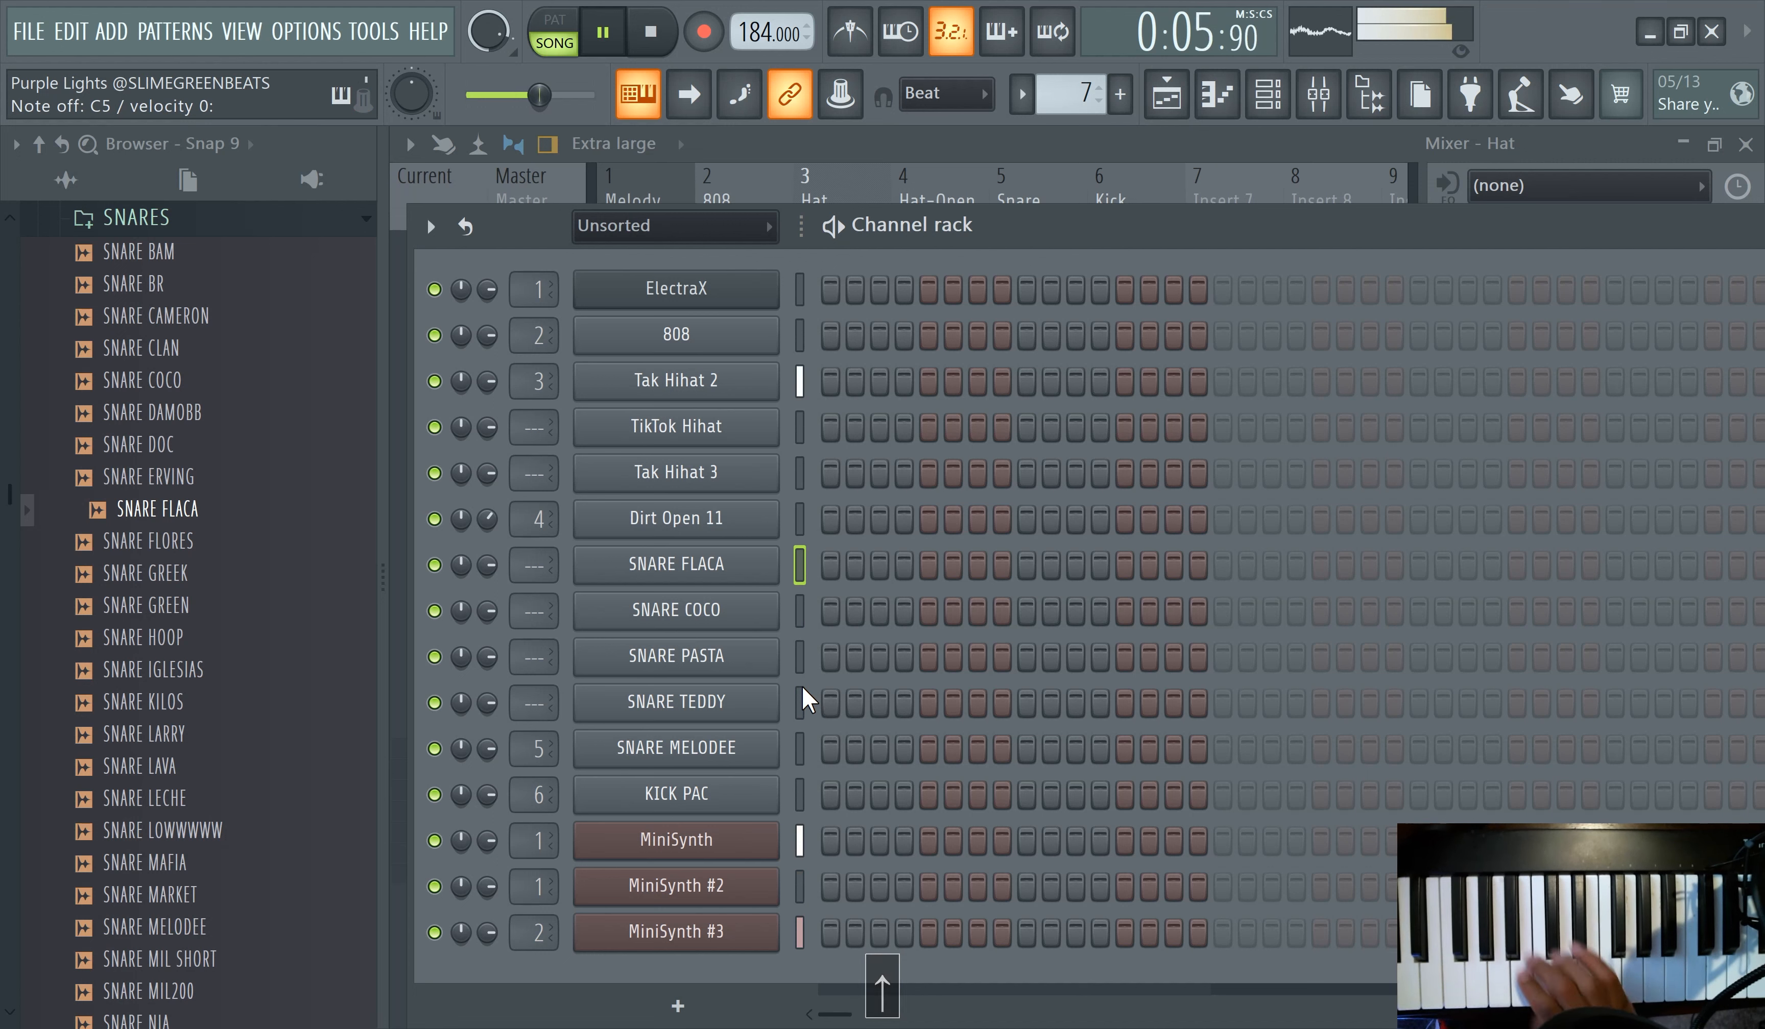
pyautogui.hotkey('alt', 'Down')
pyautogui.hotkey('alt', 'Down')
pyautogui.hotkey('alt', 'Down')
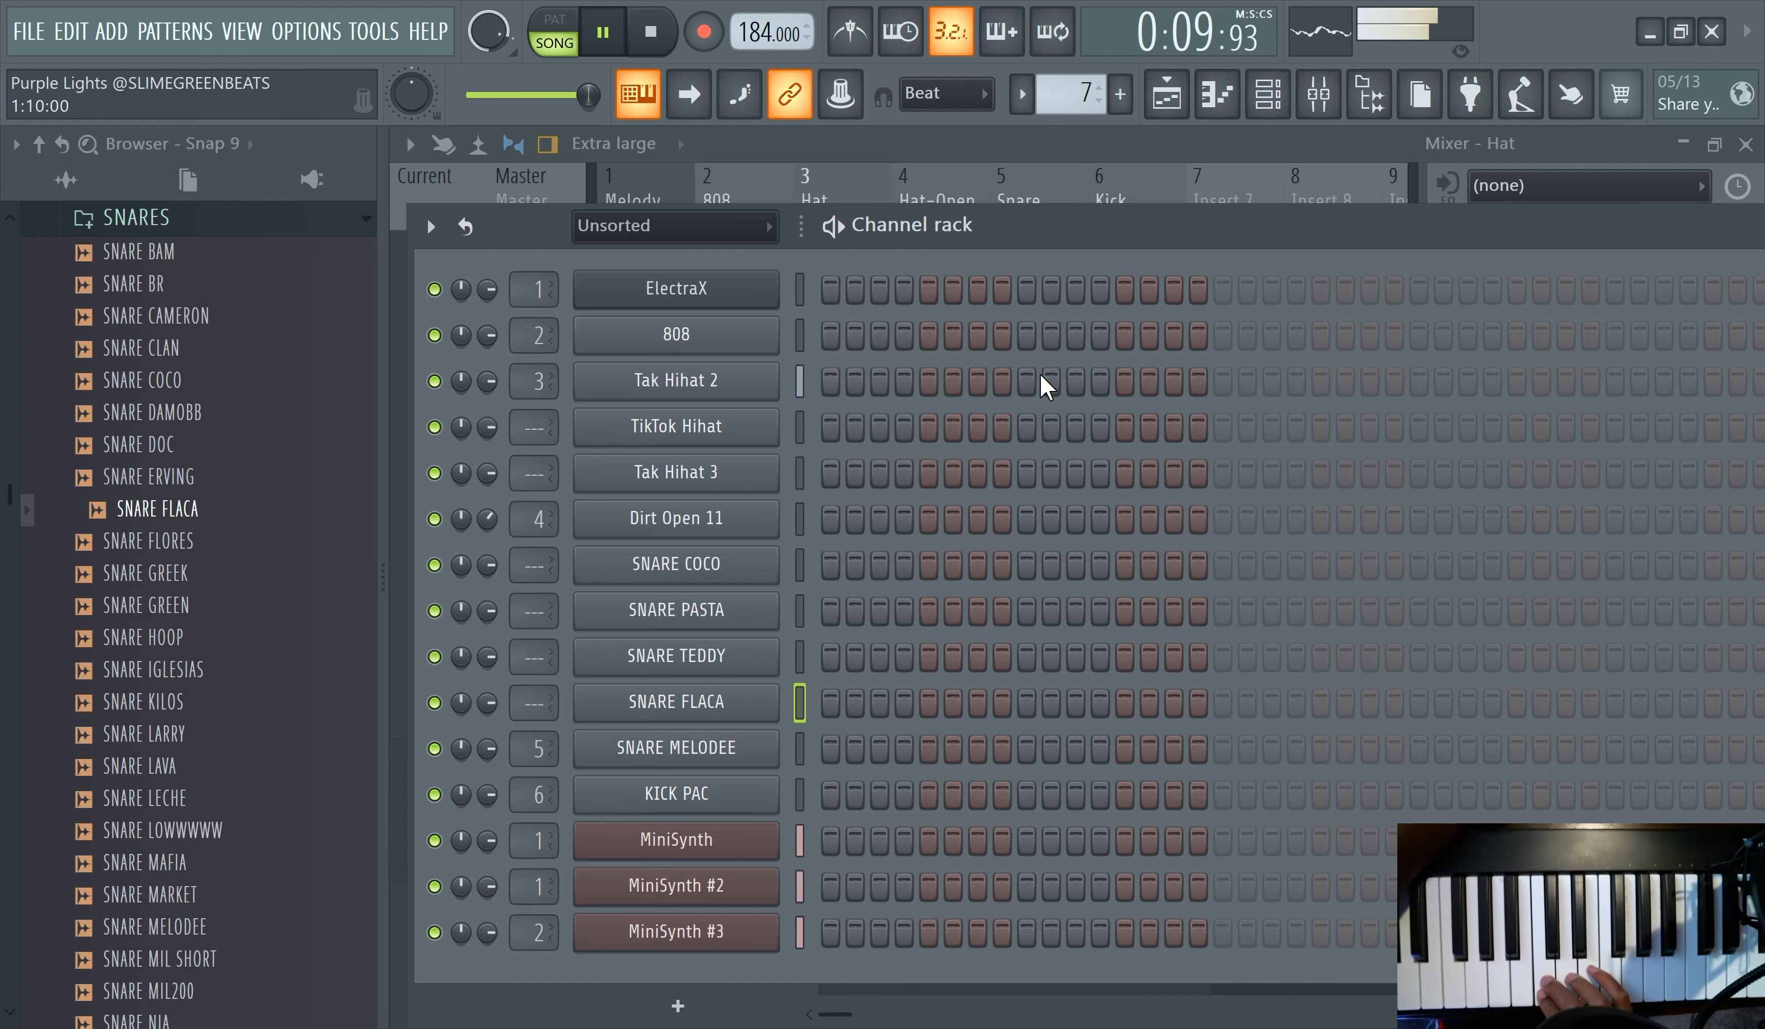
# - Switch between the SNARE MELODEE and KICK PAC channels and try both sounds against the playing beat
pyautogui.press('Down')
pyautogui.press('Down')
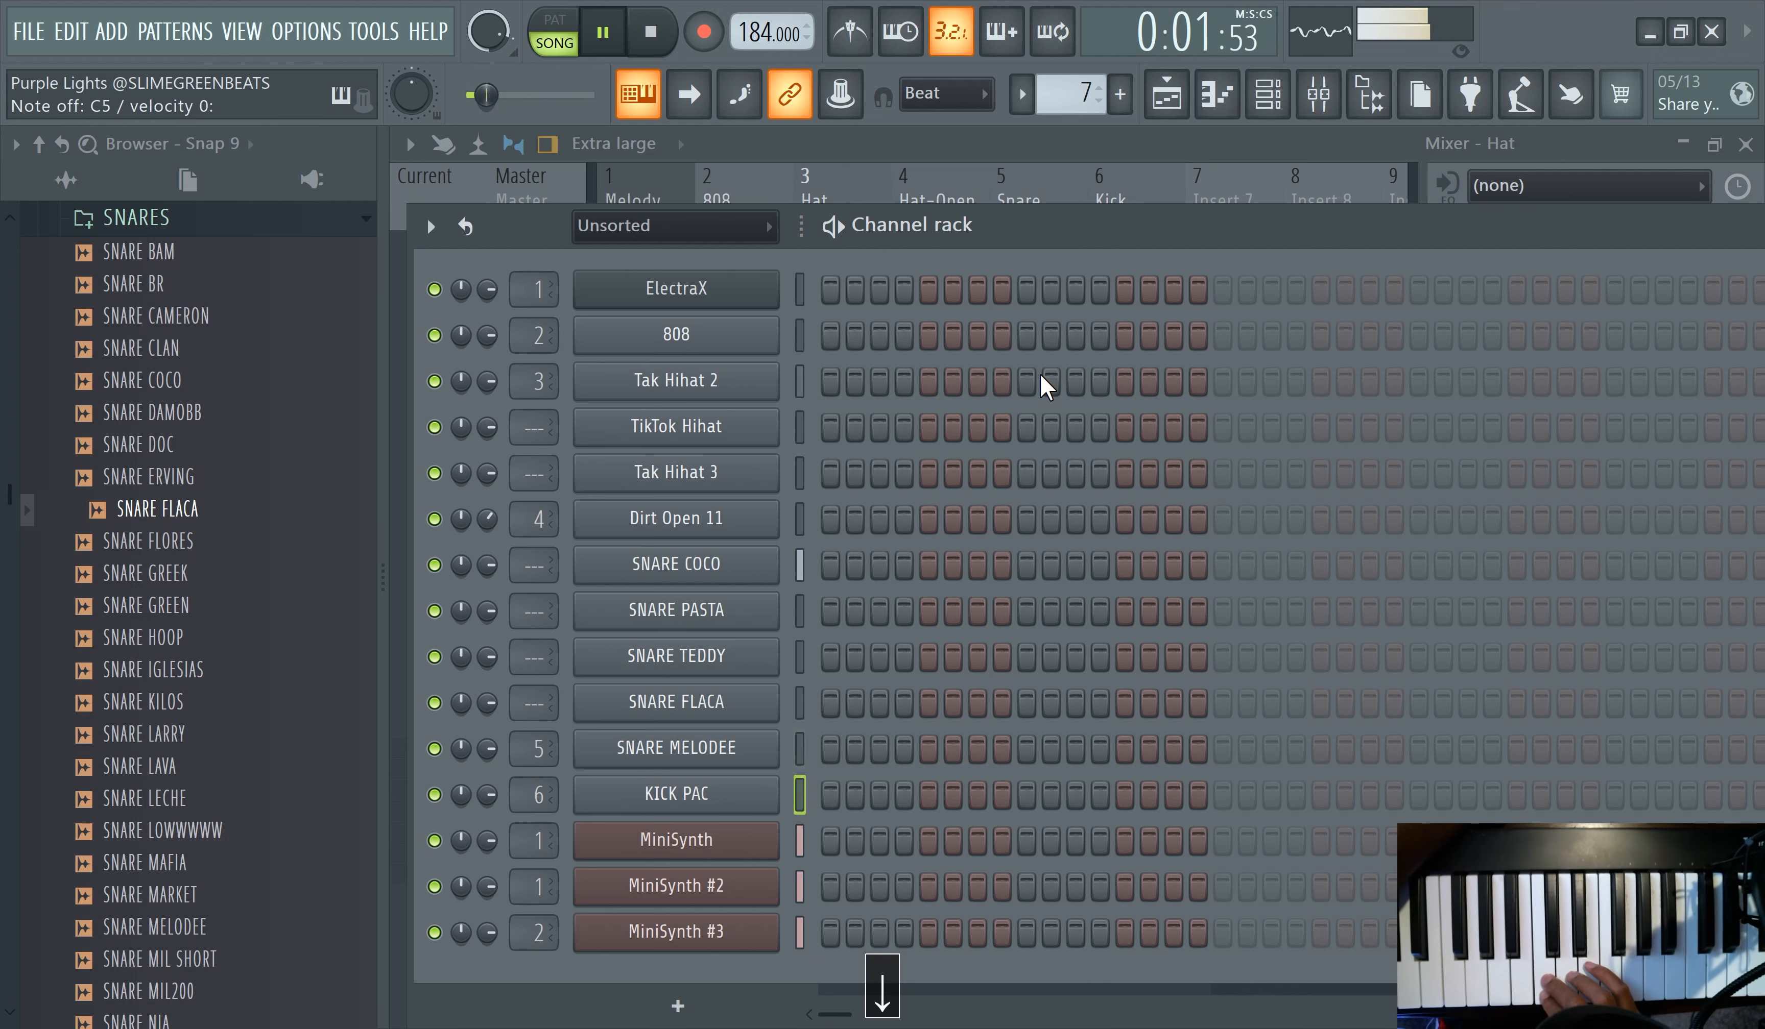
pyautogui.press('Up')
pyautogui.press('Down')
pyautogui.press('Down')
pyautogui.press('Up')
pyautogui.press('Up')
pyautogui.press('Down')
pyautogui.press('Down')
pyautogui.press('Up')
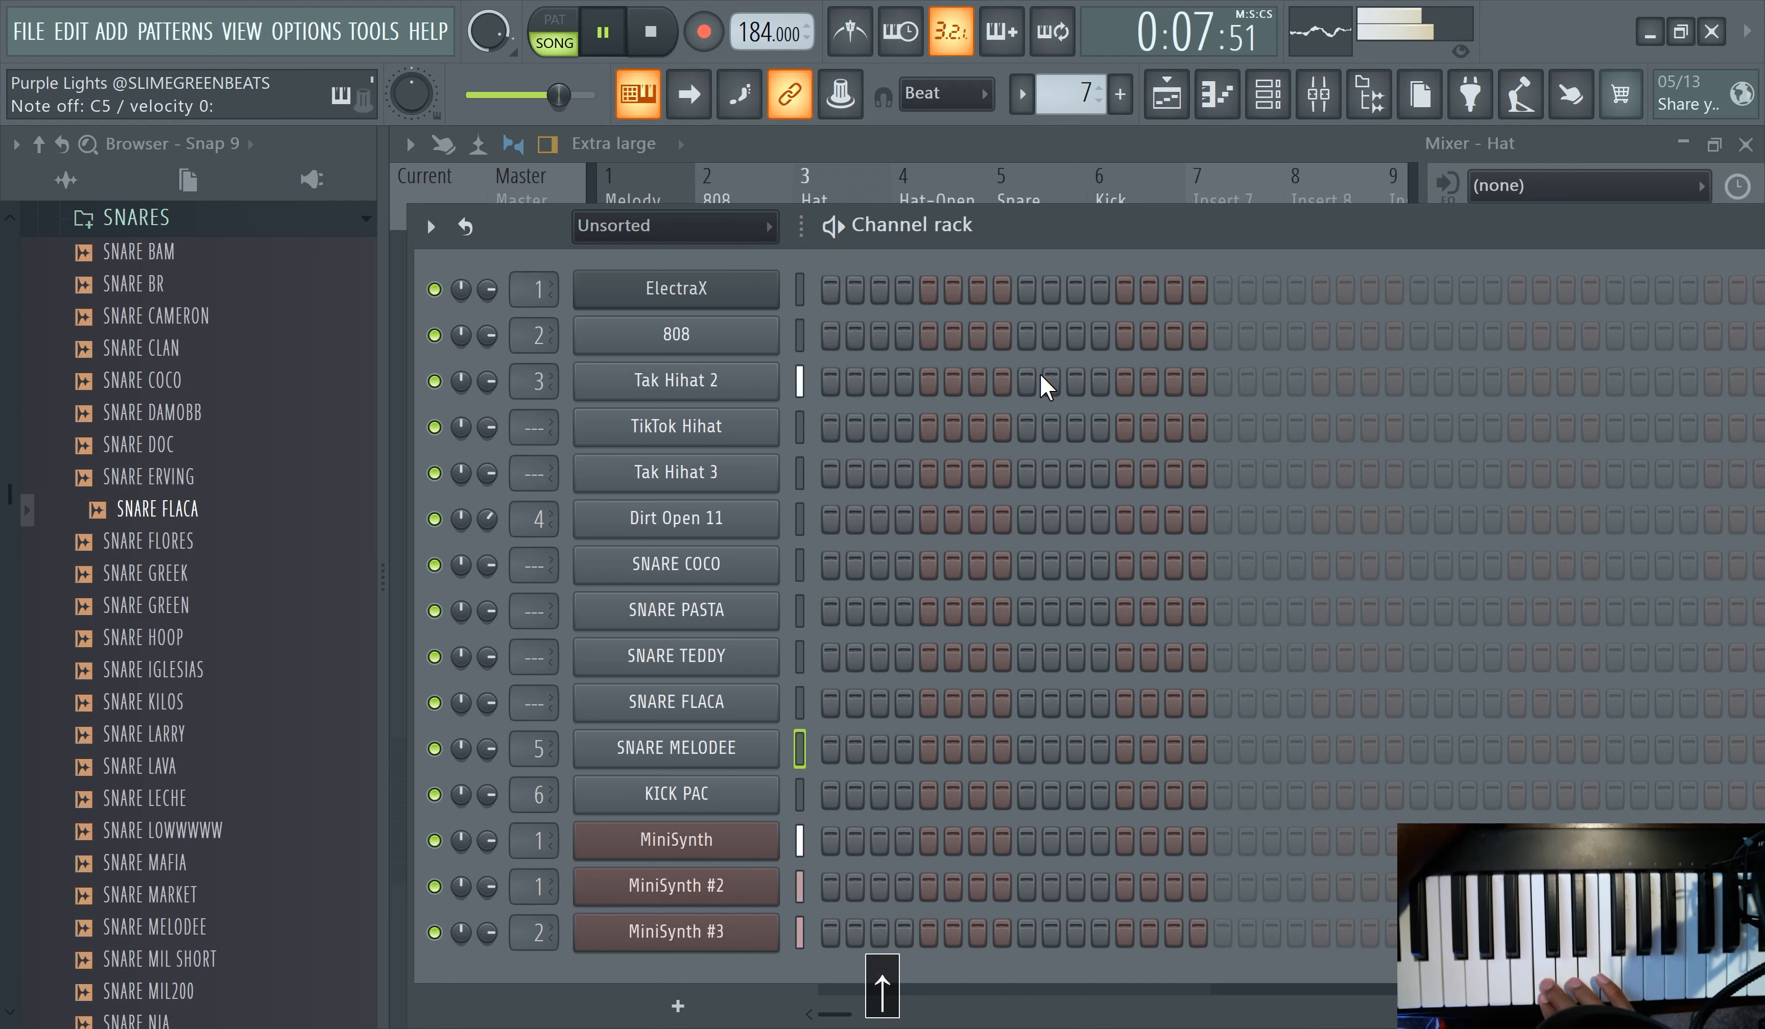
pyautogui.press('Up')
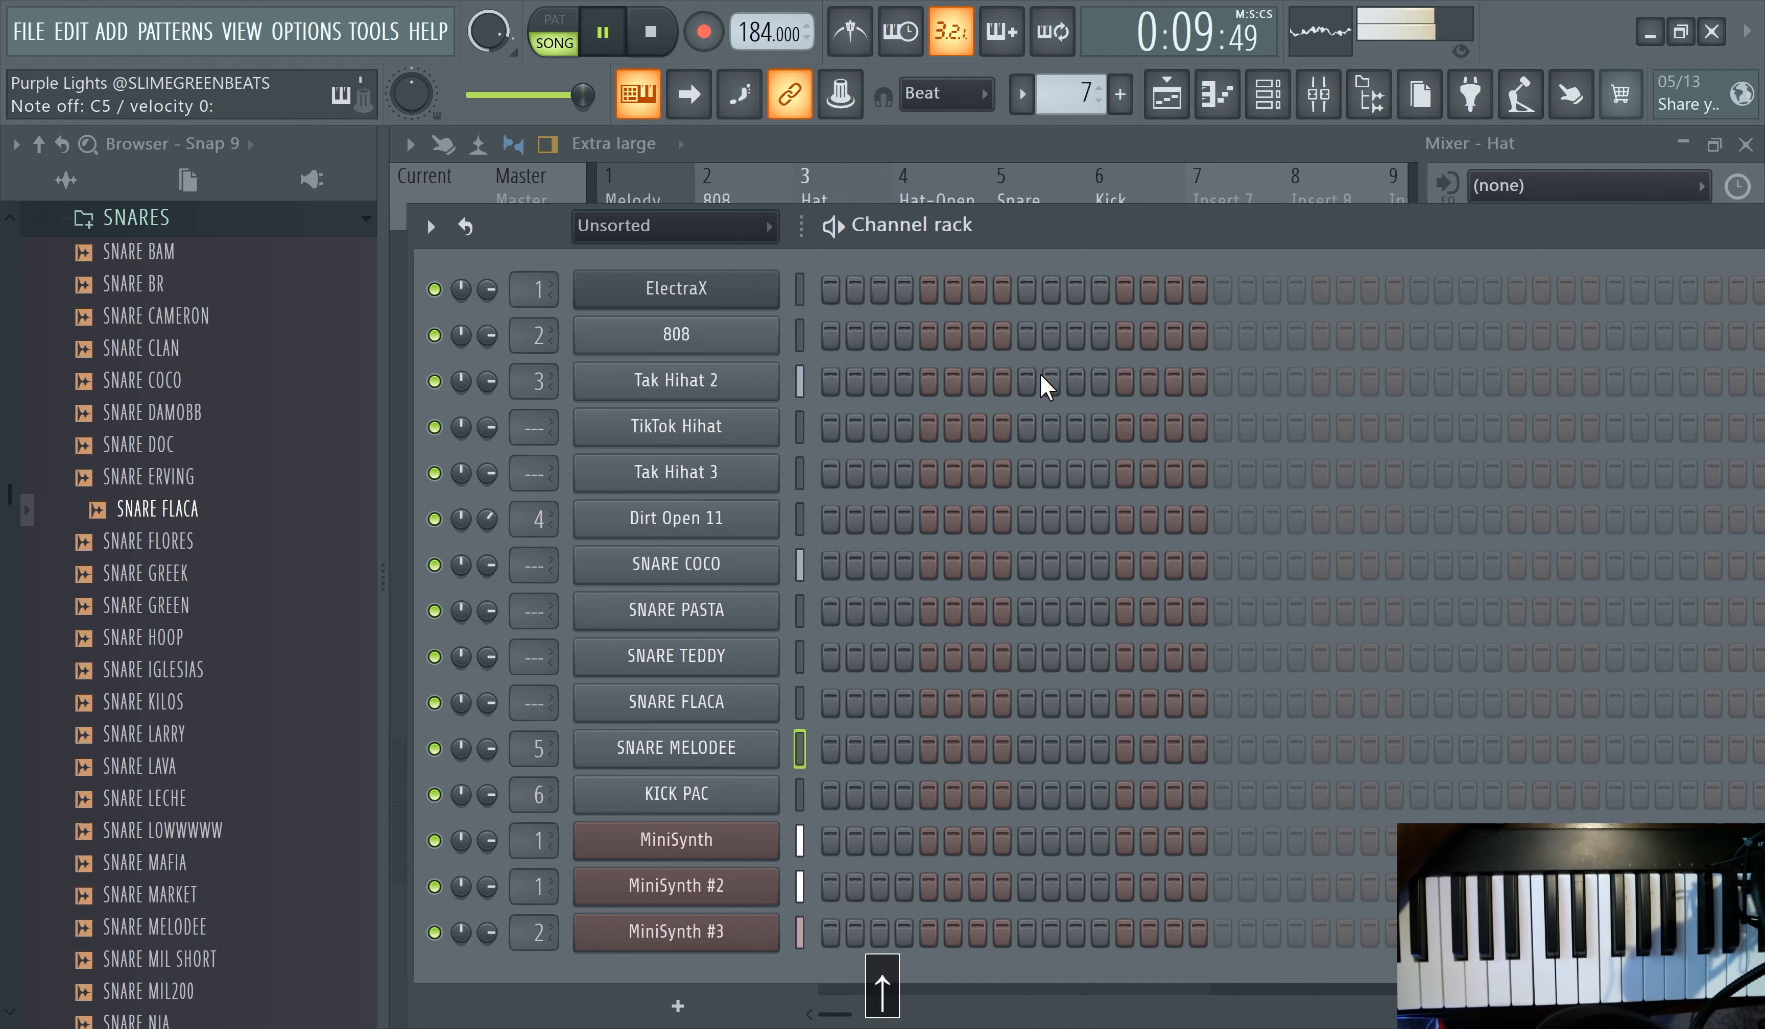
# - Hide the sample browser and place KICK PAC on step 1 and SNARE MELODEE on step 9 of pattern 7
pyautogui.click(1239, 99)
pyautogui.click(1269, 96)
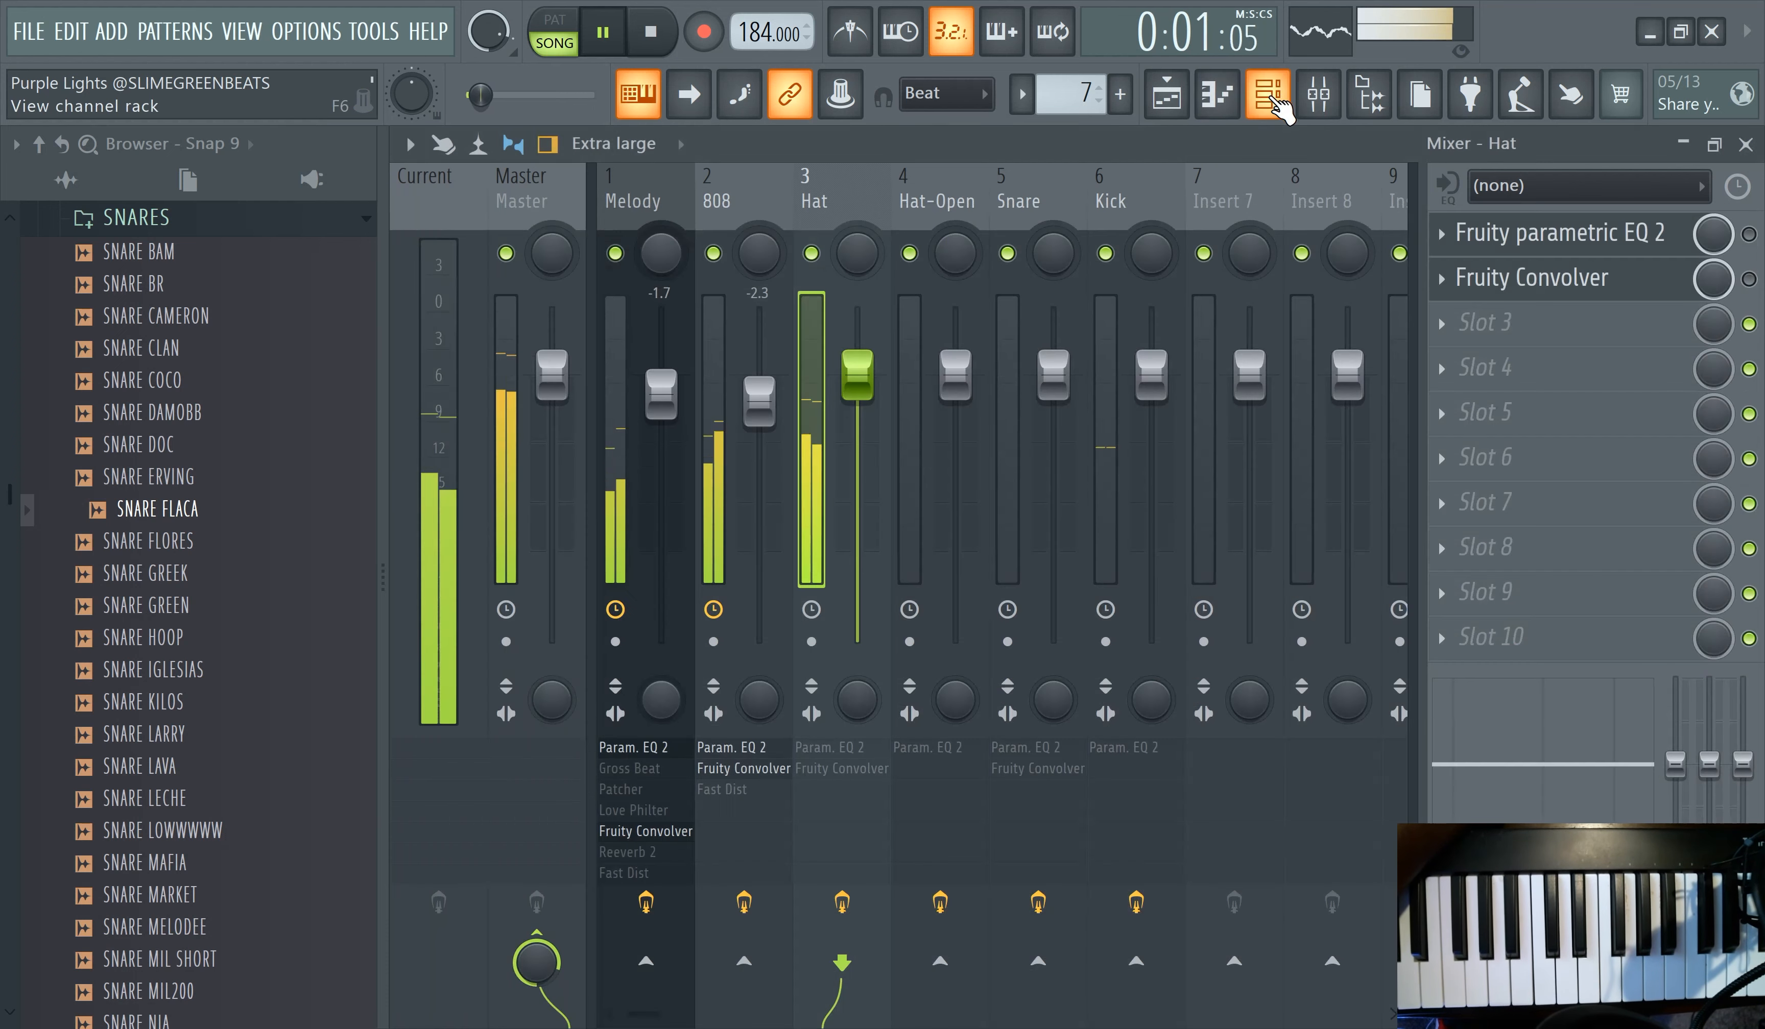
pyautogui.click(1318, 95)
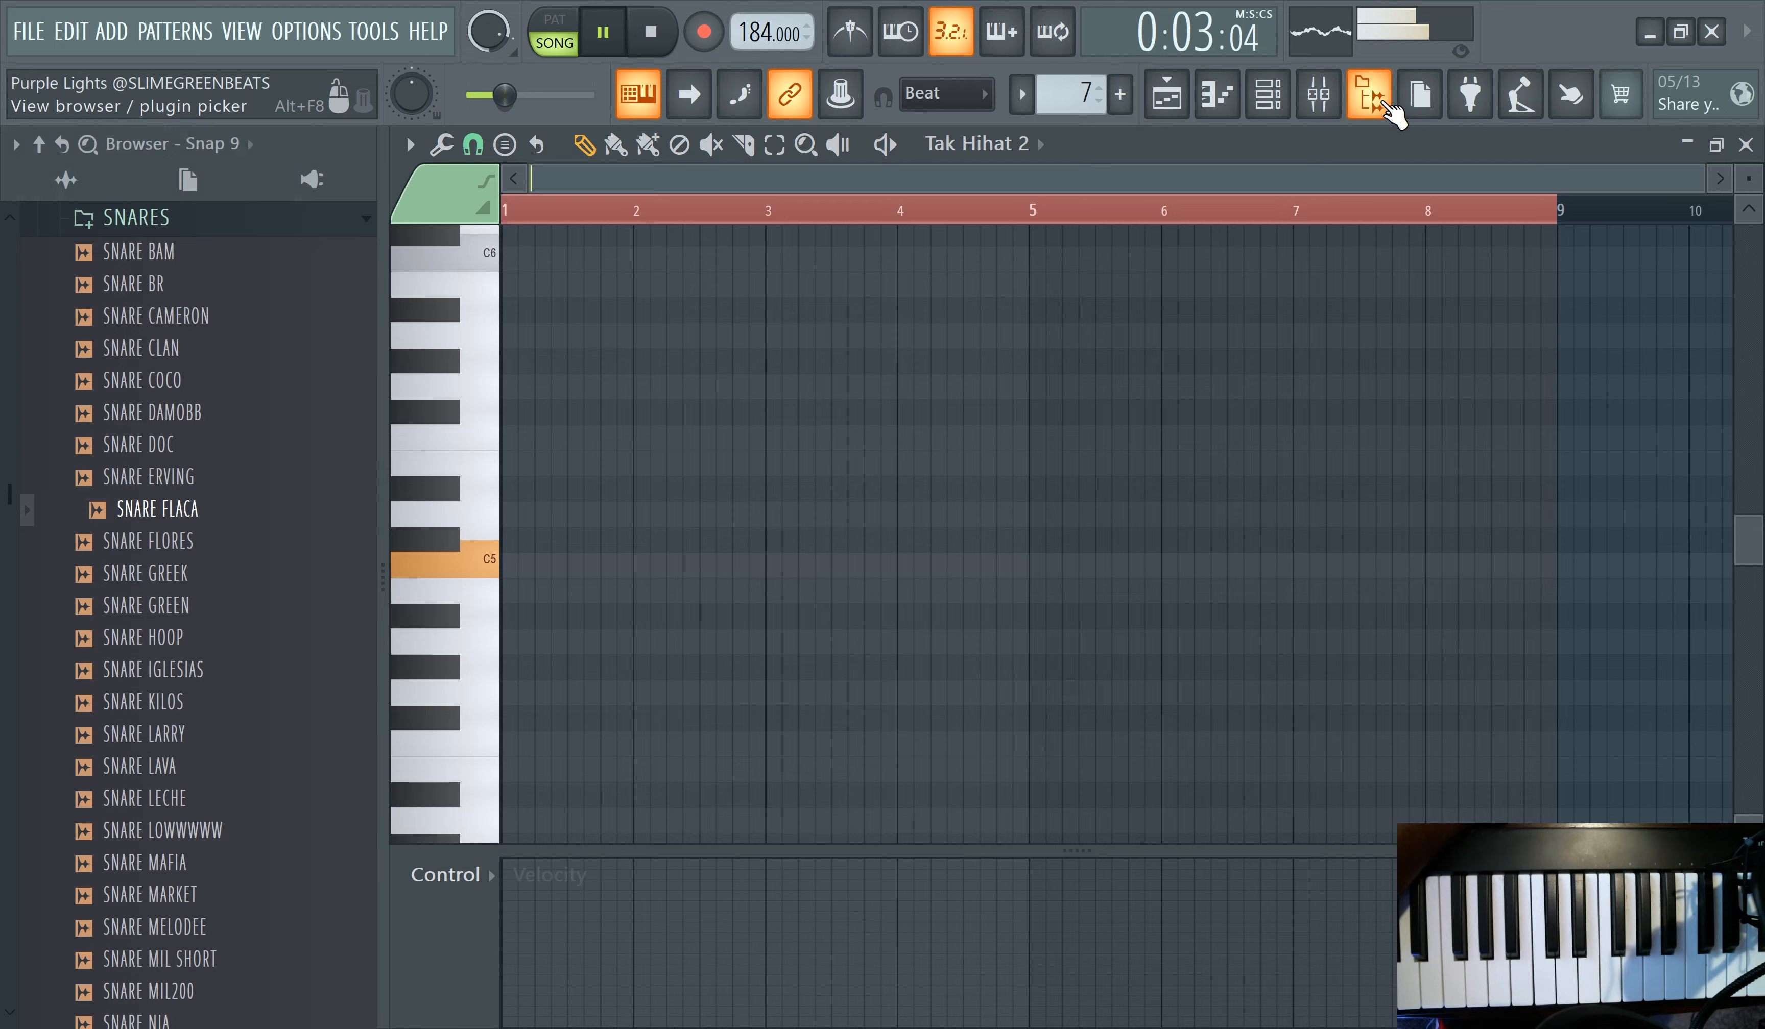
pyautogui.click(1384, 106)
pyautogui.click(1267, 95)
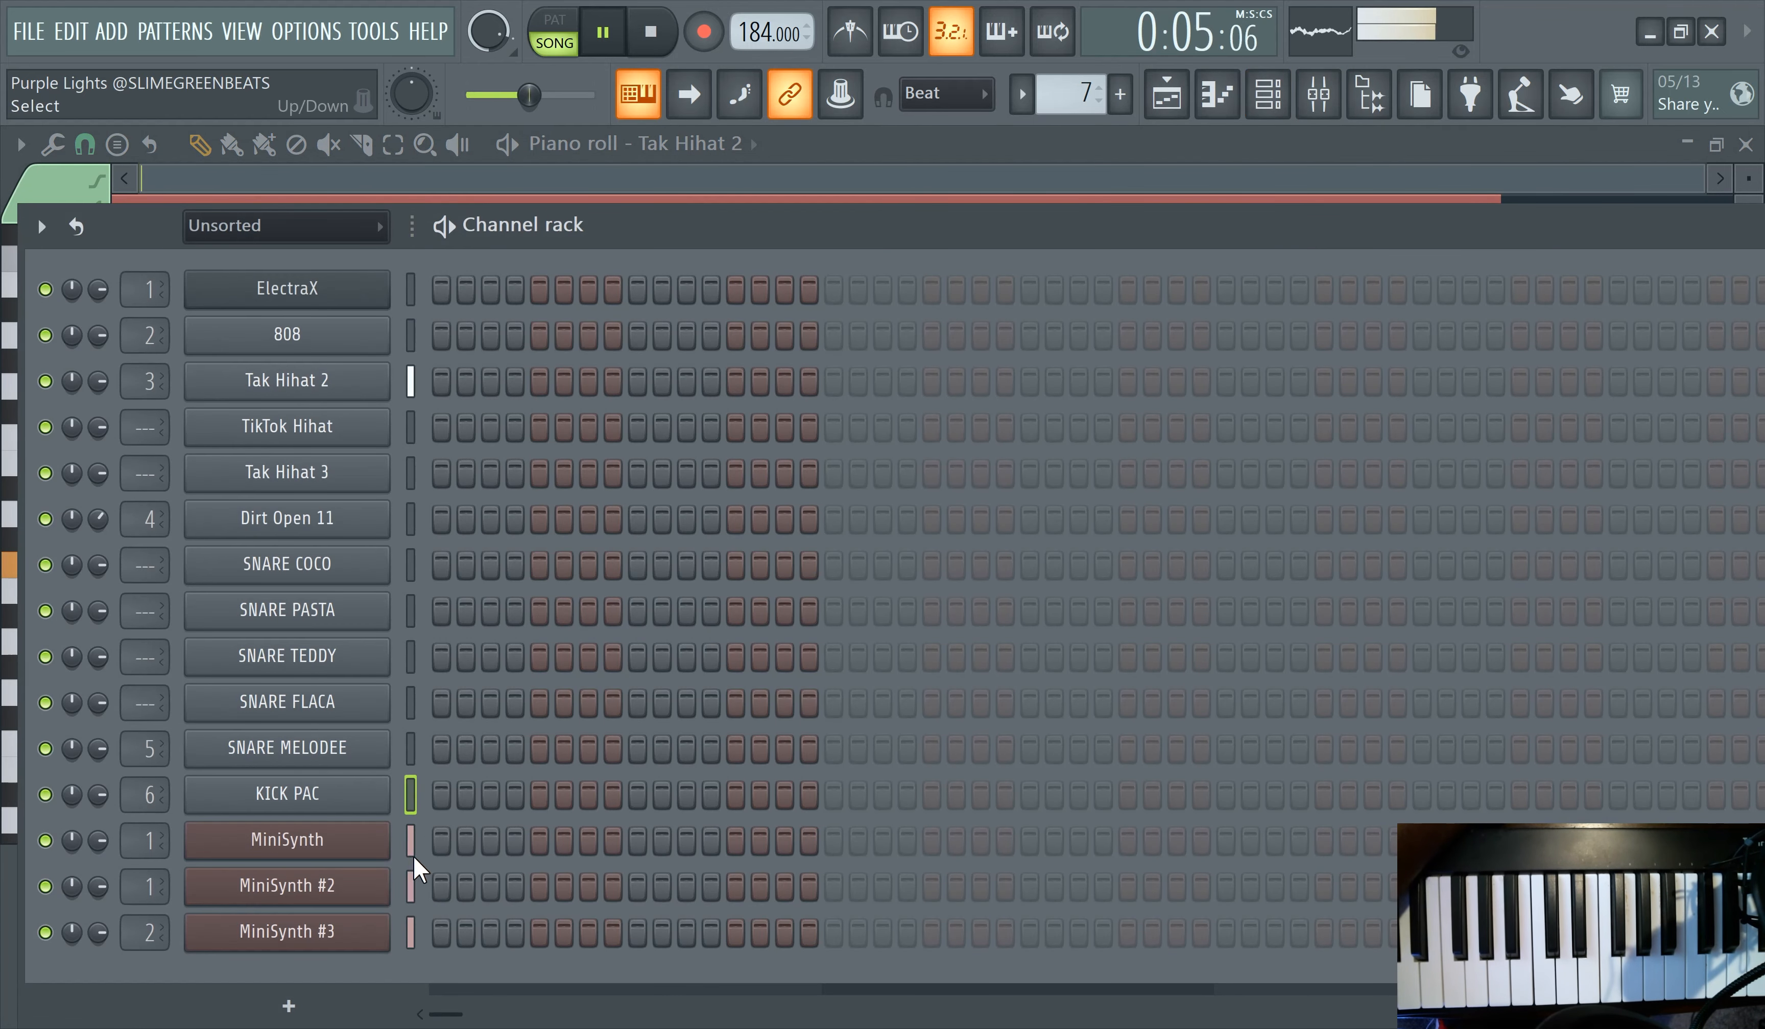
pyautogui.click(447, 803)
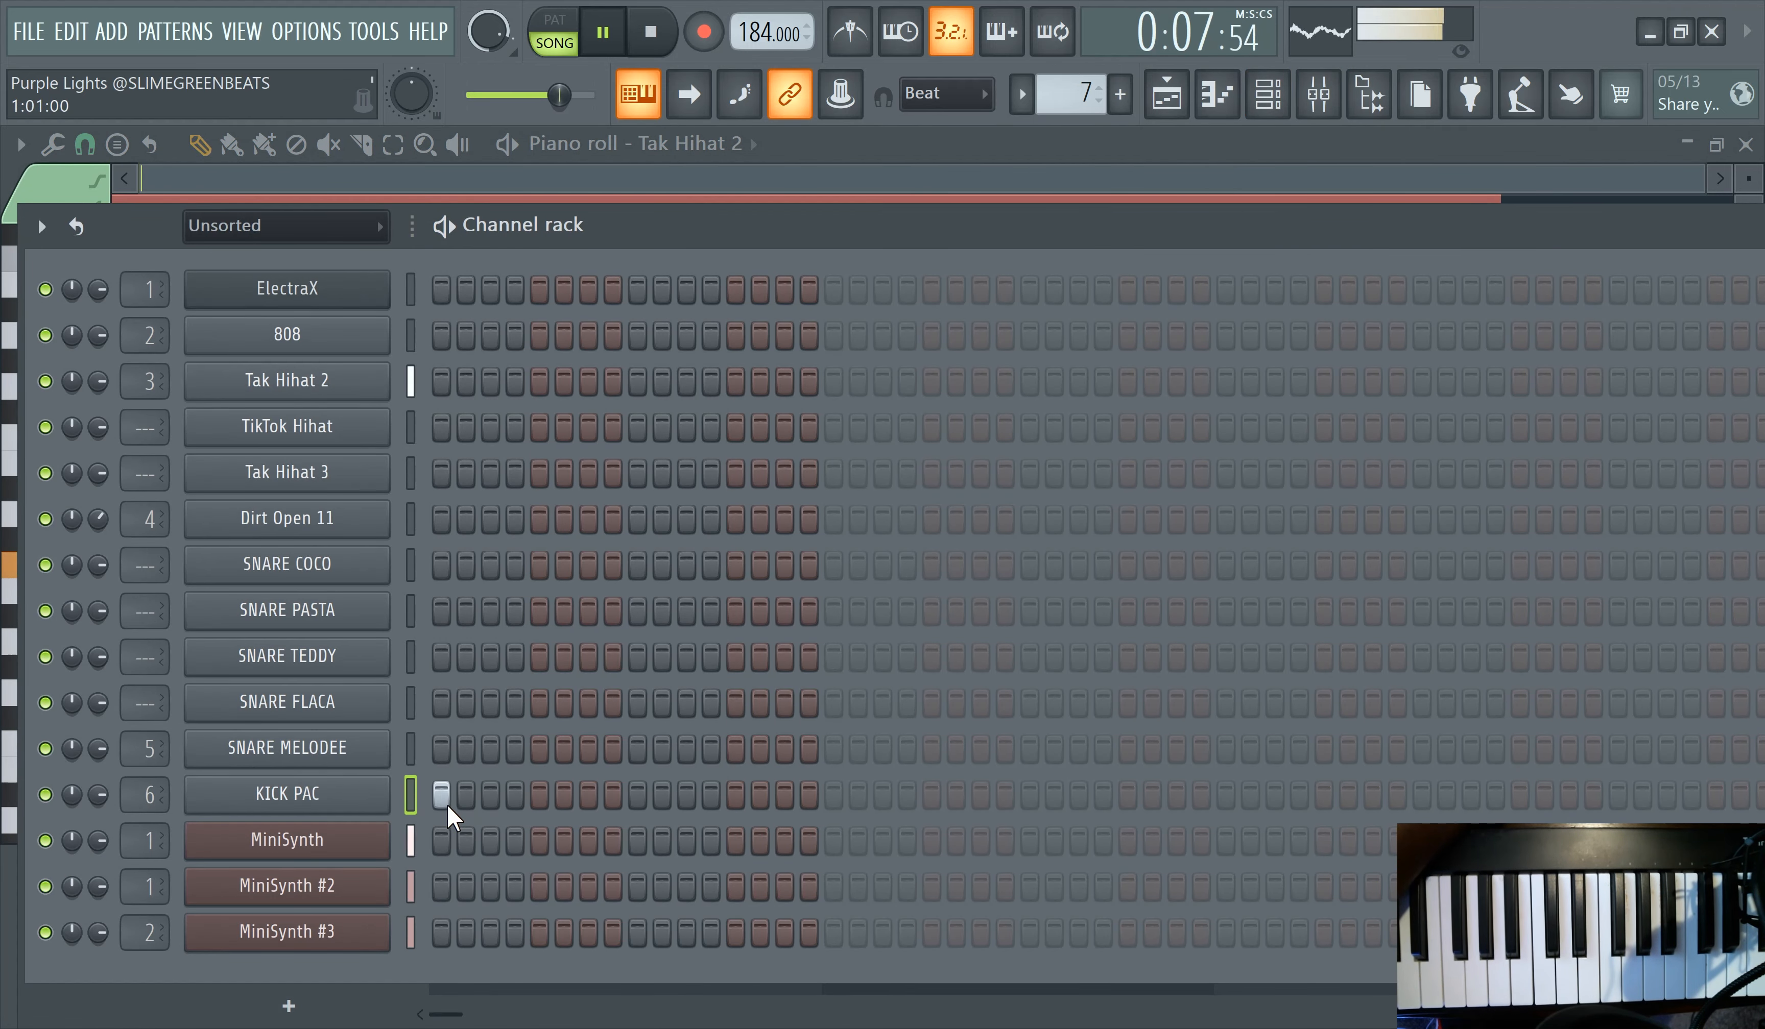
pyautogui.click(629, 757)
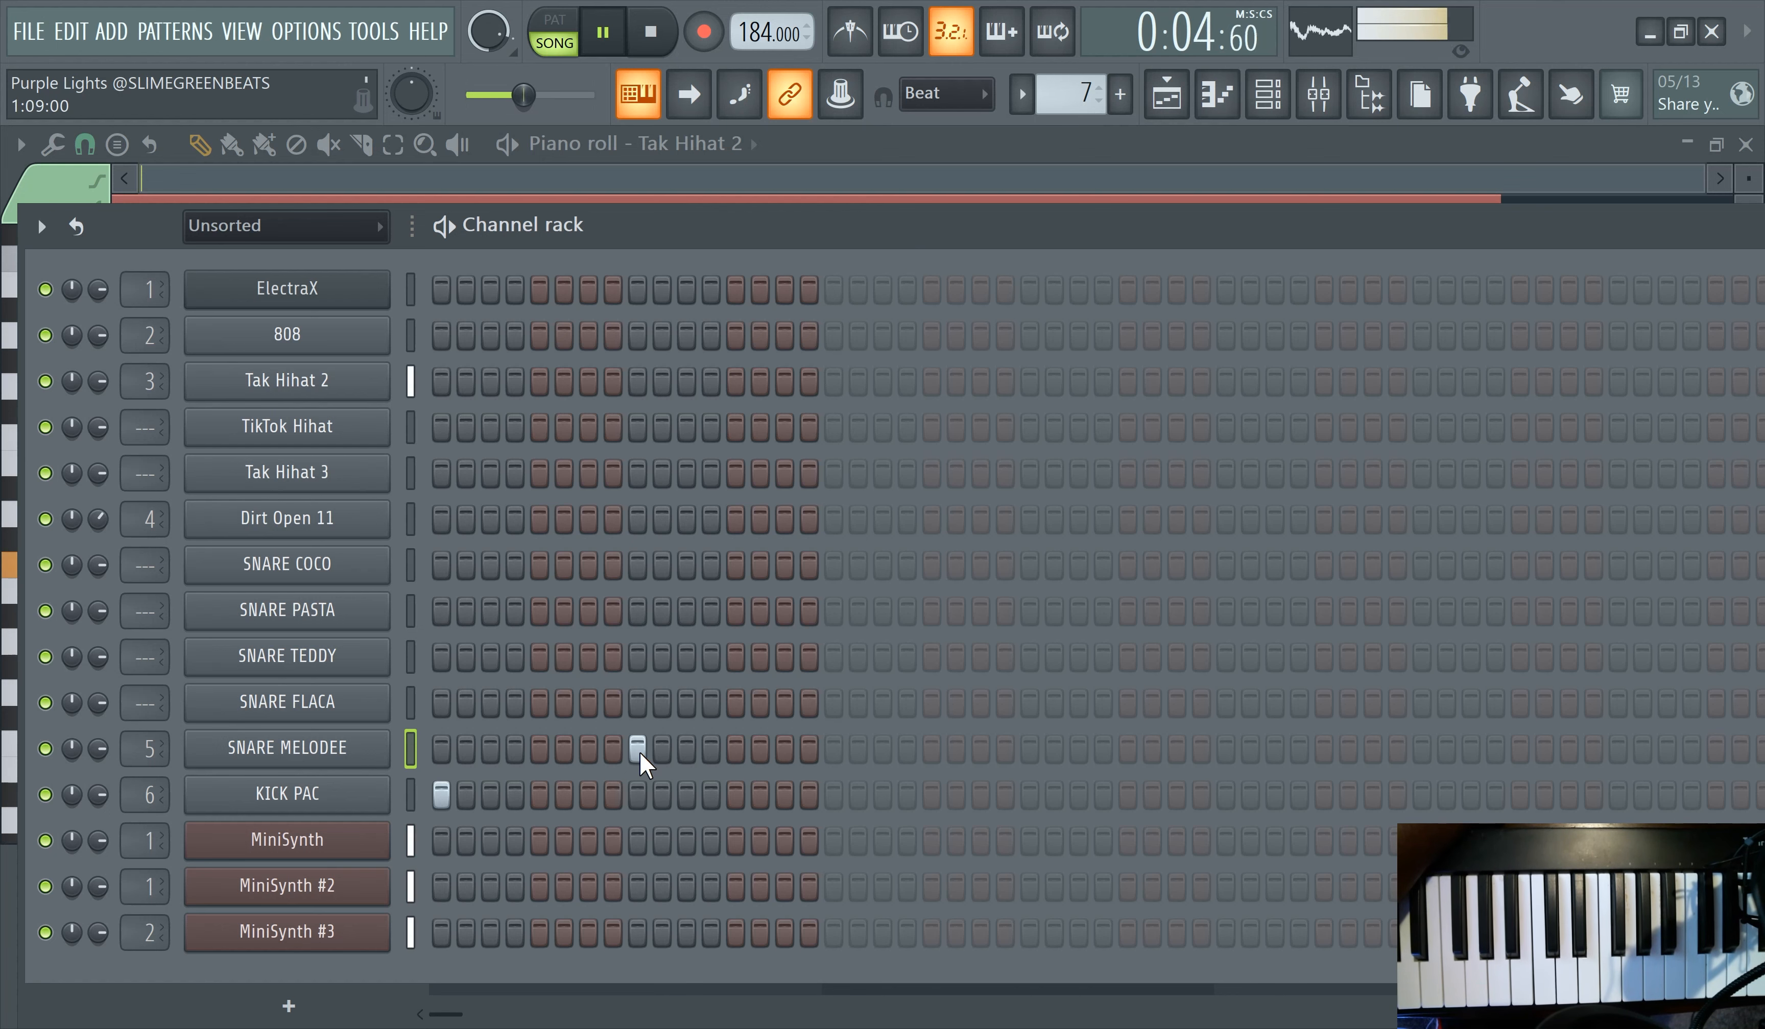
# - Check the SNARE MELODEE note of pattern 7 in the piano roll and return to the channel rack
pyautogui.click(1273, 99)
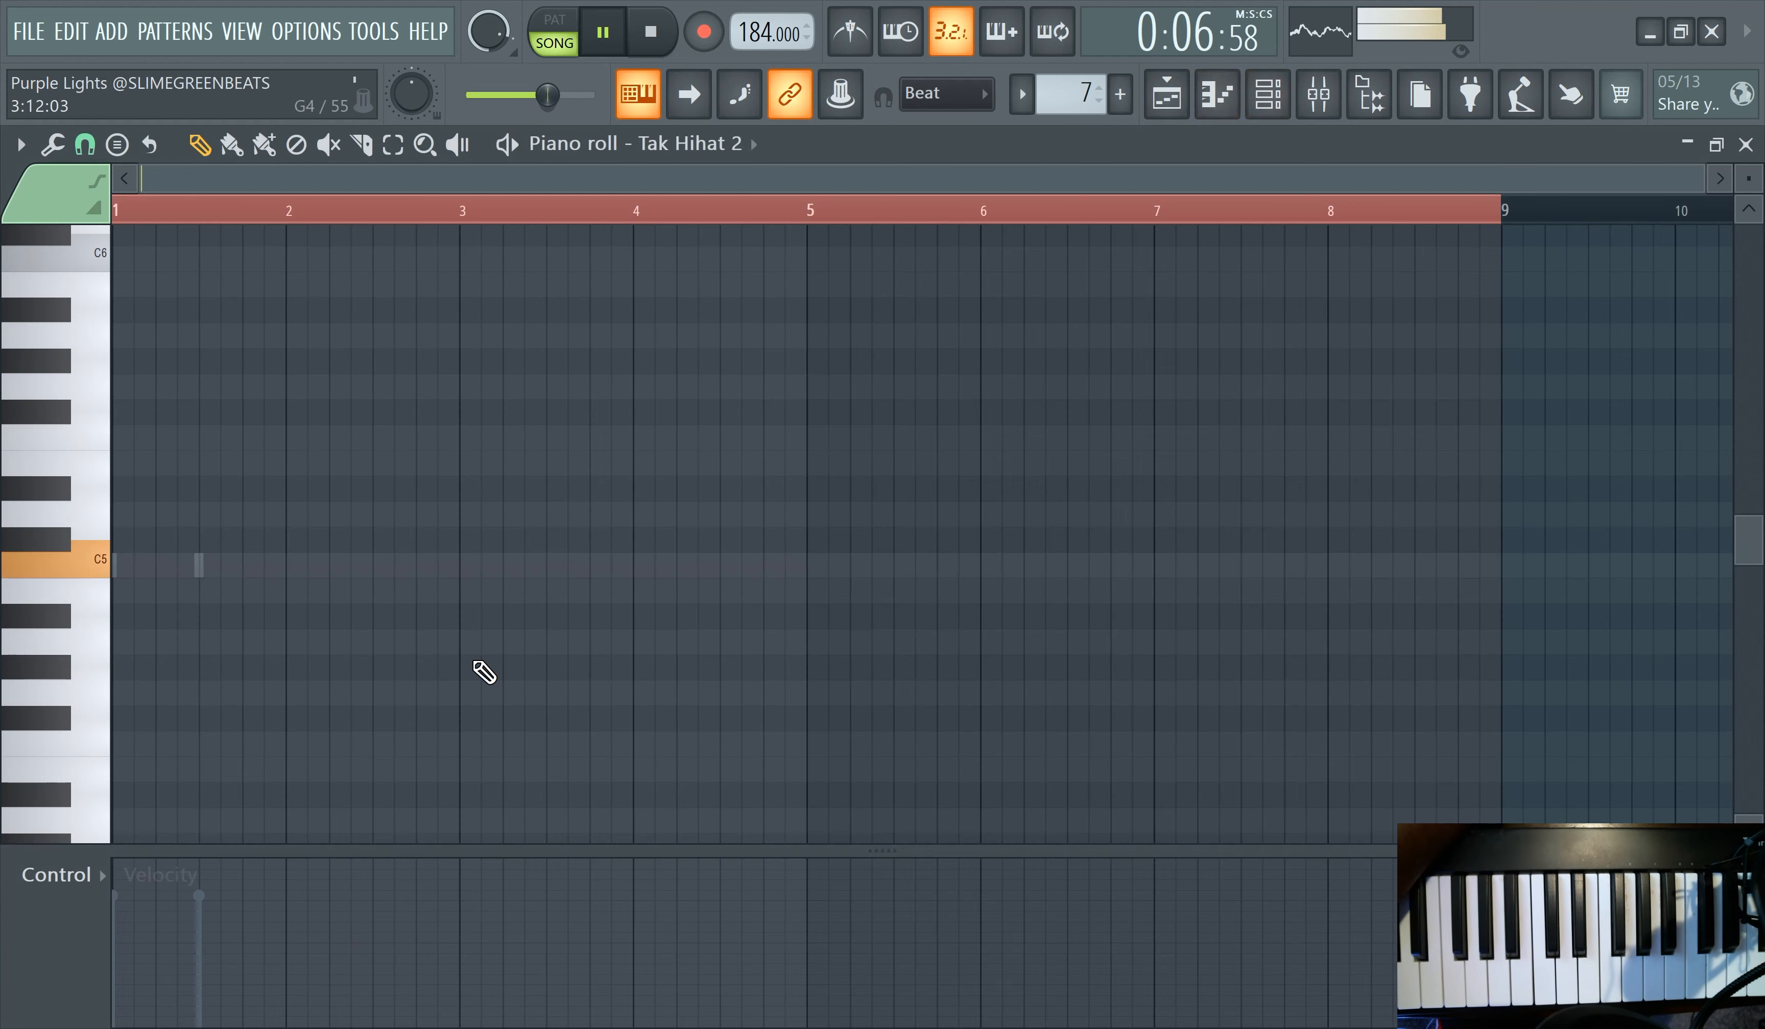
pyautogui.click(1217, 94)
pyautogui.click(268, 876)
pyautogui.moveTo(269, 876); pyautogui.dragTo(700, 885)
pyautogui.click(1229, 93)
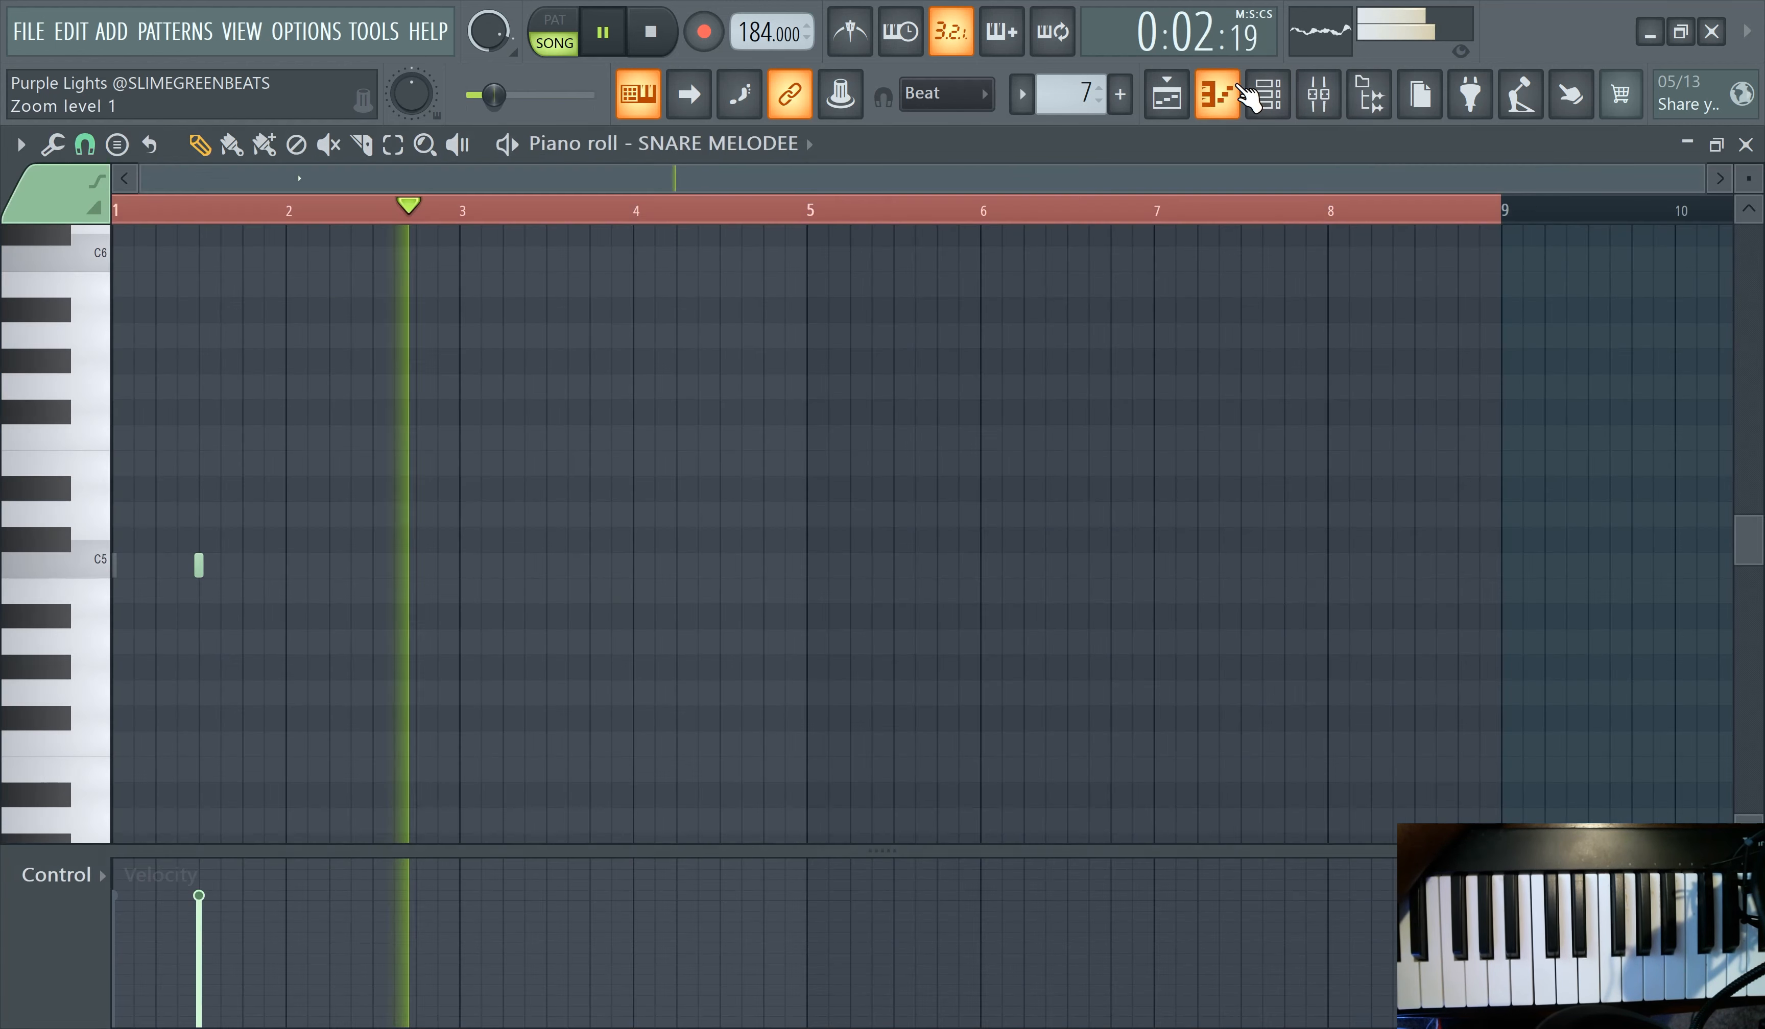
pyautogui.click(1220, 103)
pyautogui.click(1267, 95)
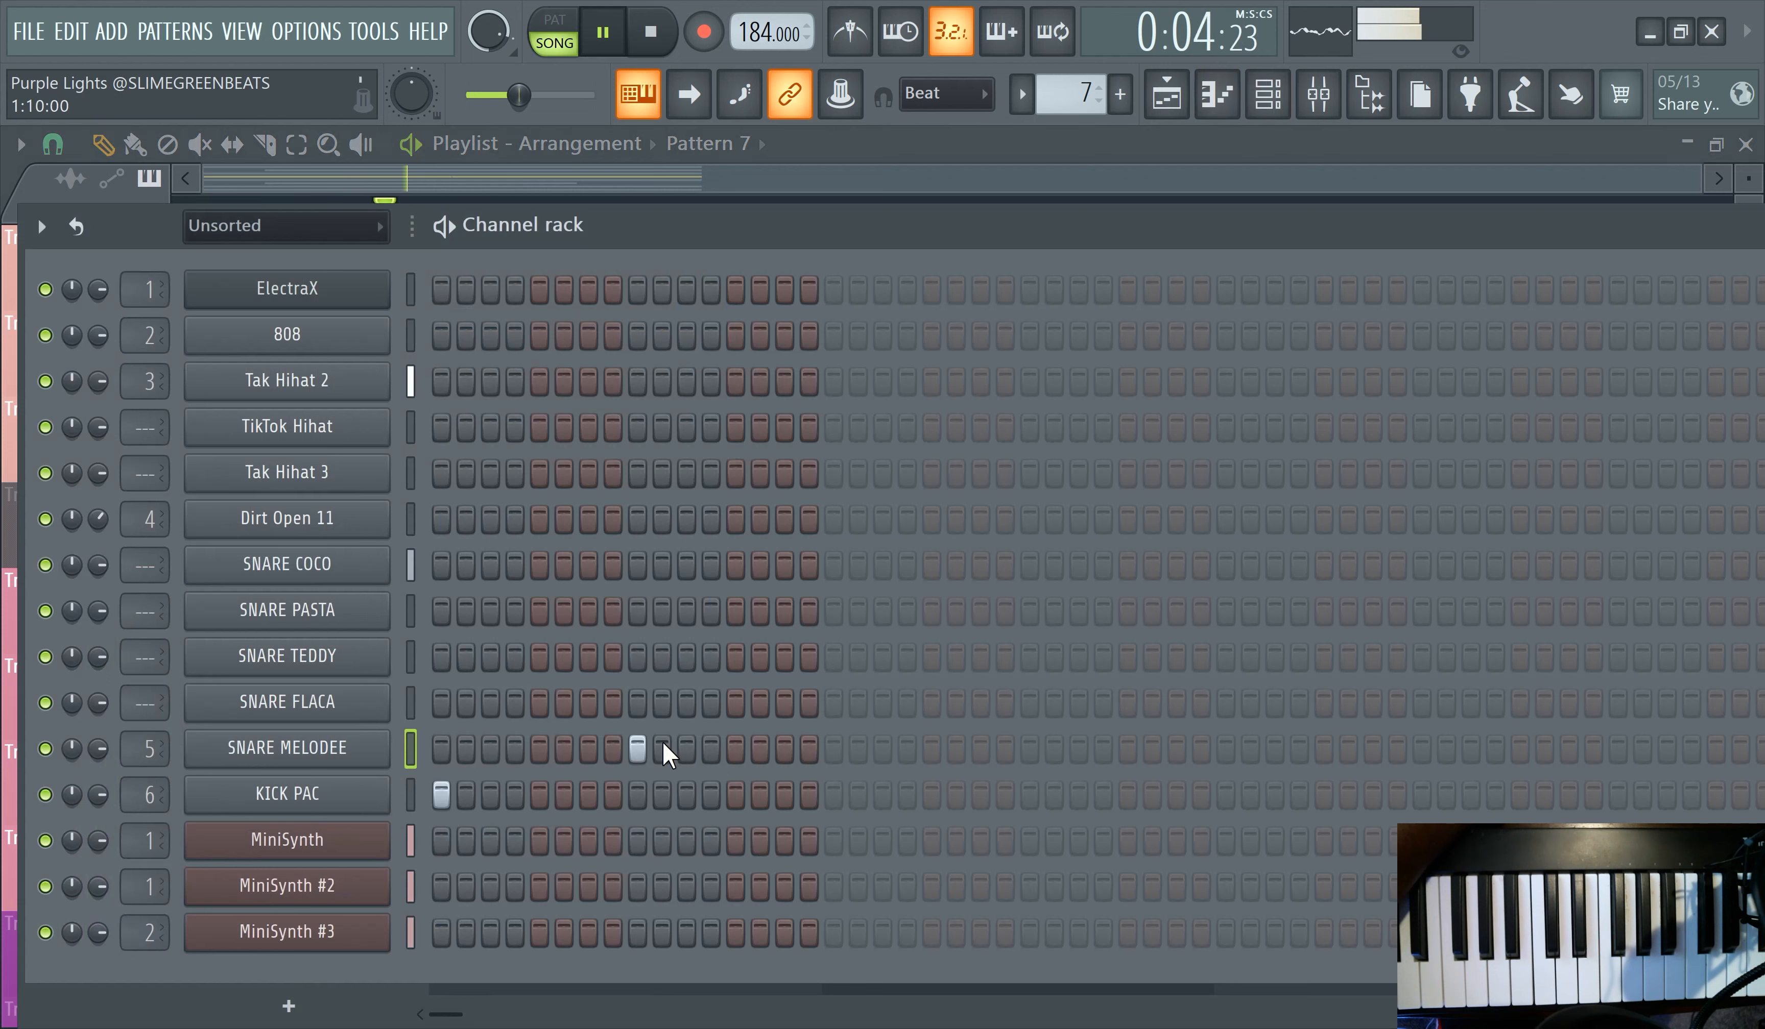
# - Program SNARE MELODEE hits on steps 17 and 37 and KICK PAC hits on steps 13, 29 and 33, clearing the snare on step 9
pyautogui.click(833, 751)
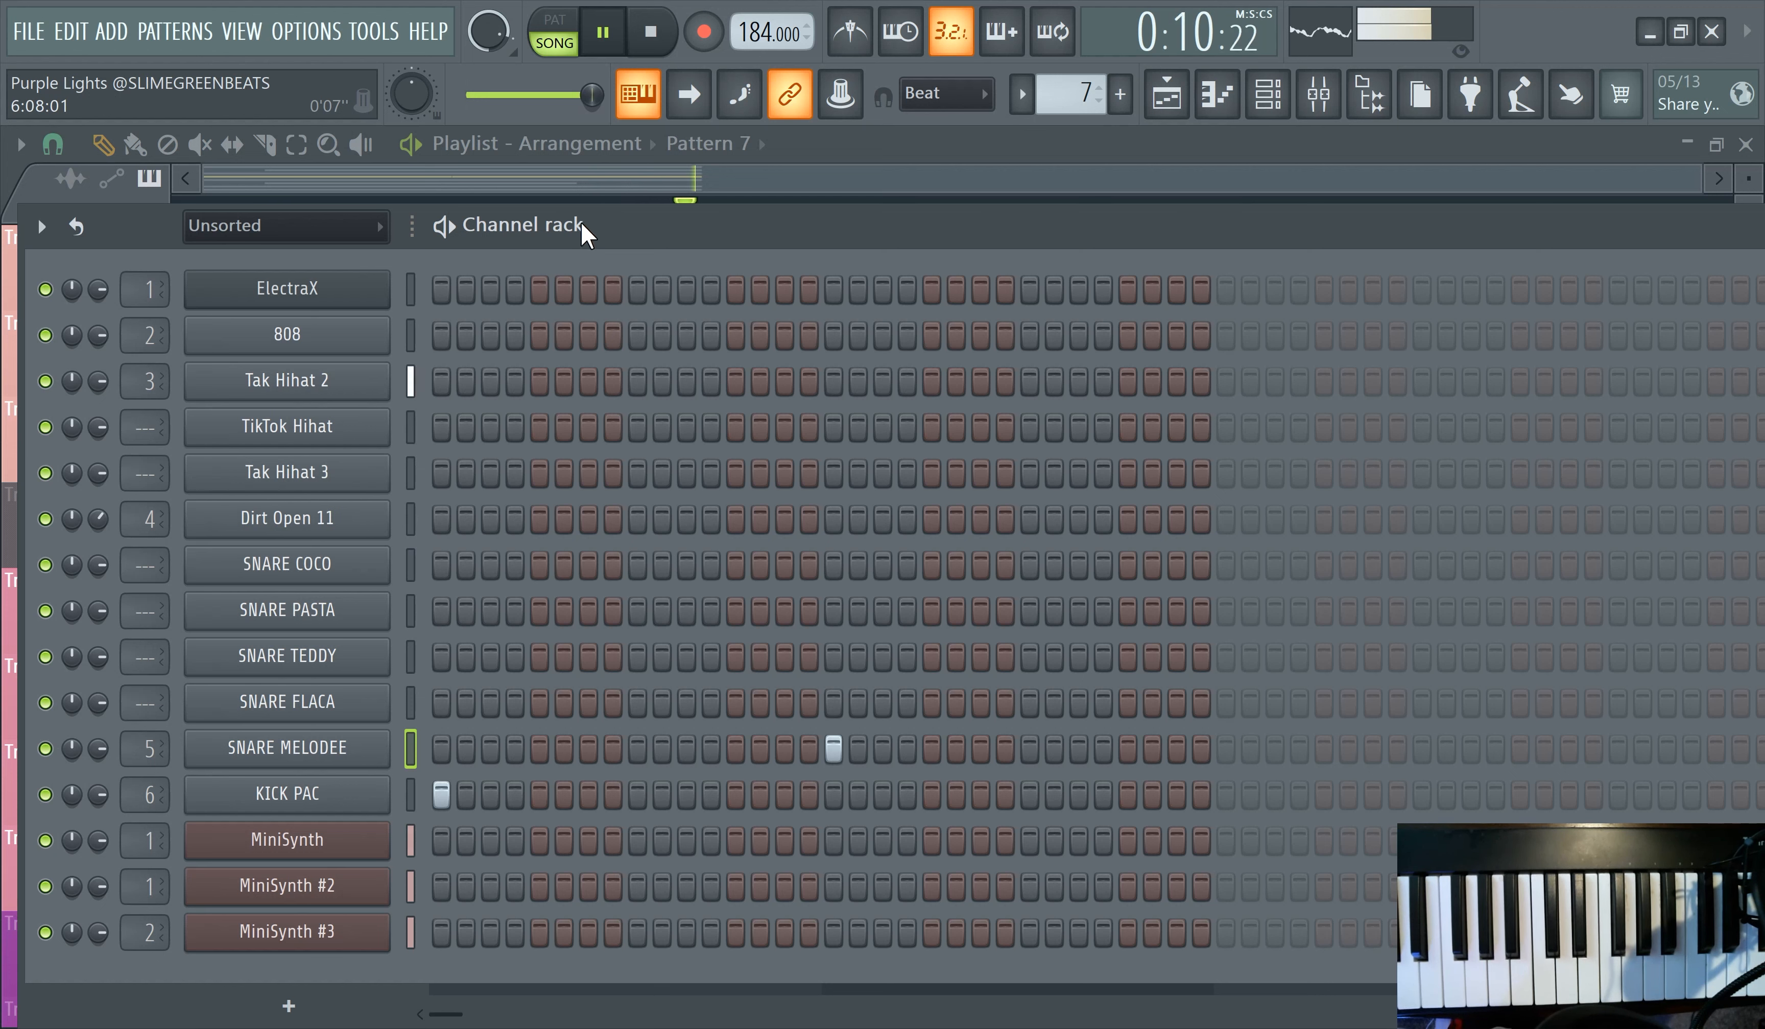
pyautogui.click(737, 798)
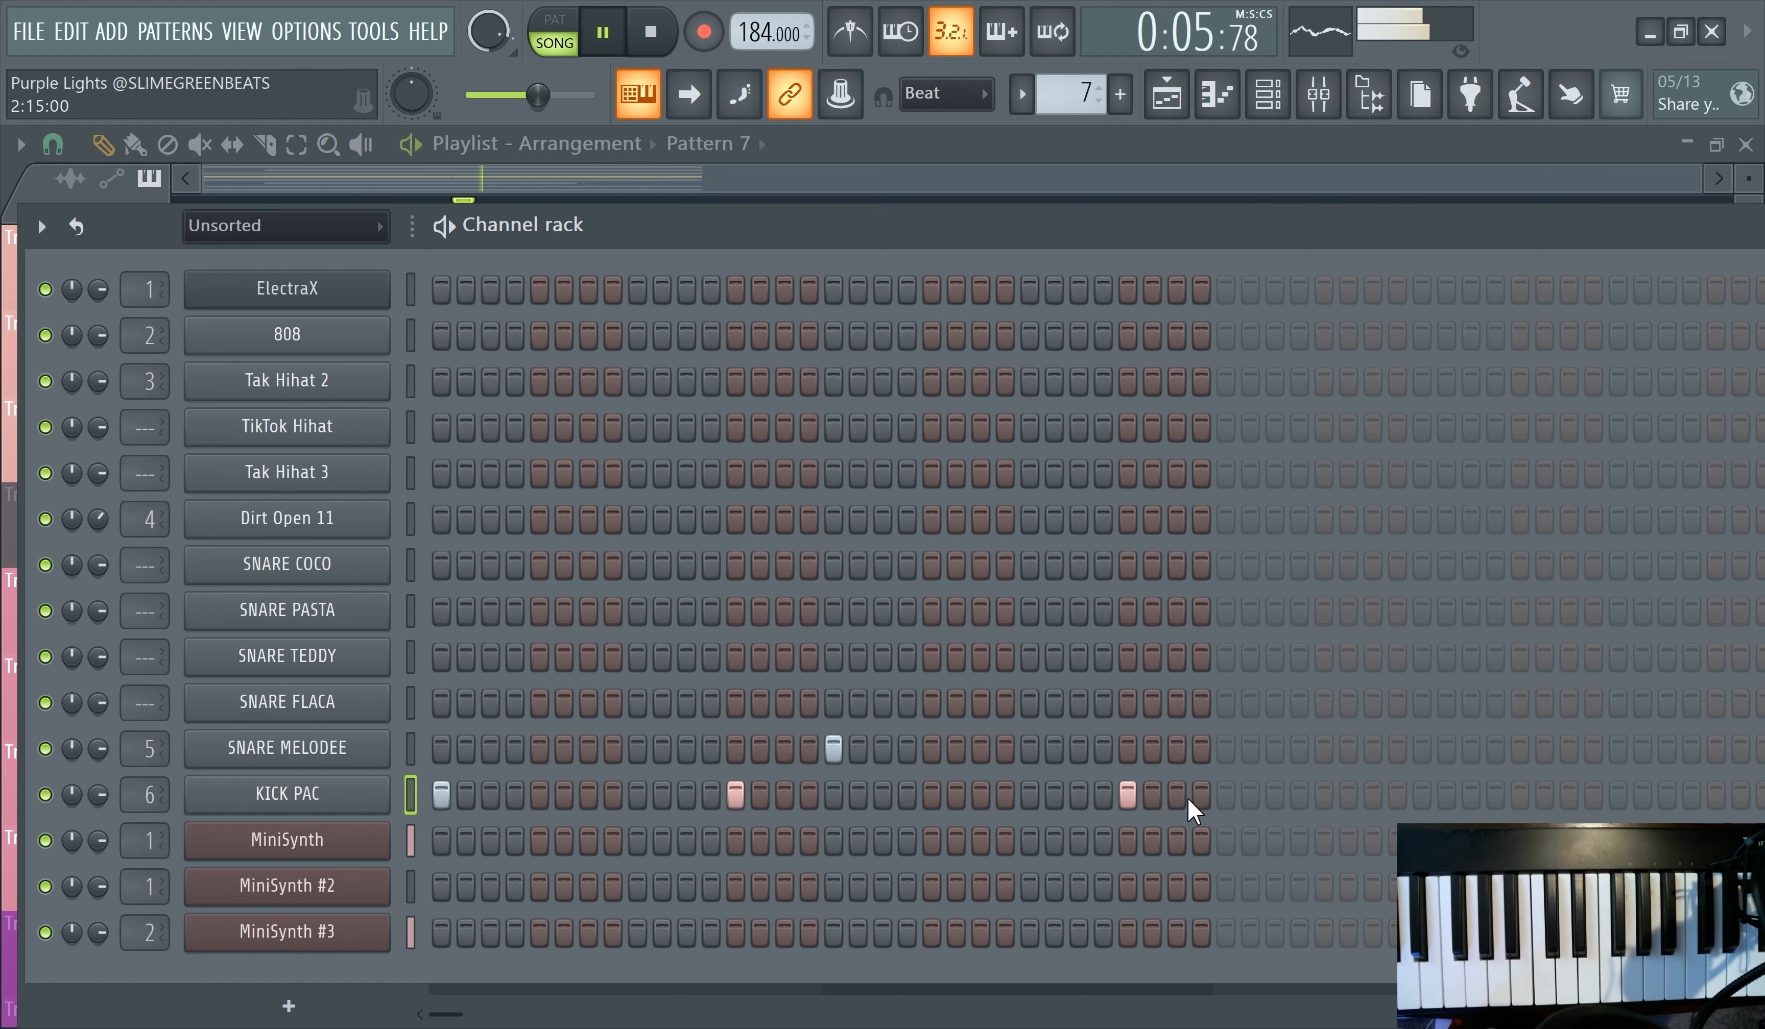
pyautogui.click(1227, 793)
pyautogui.click(1324, 748)
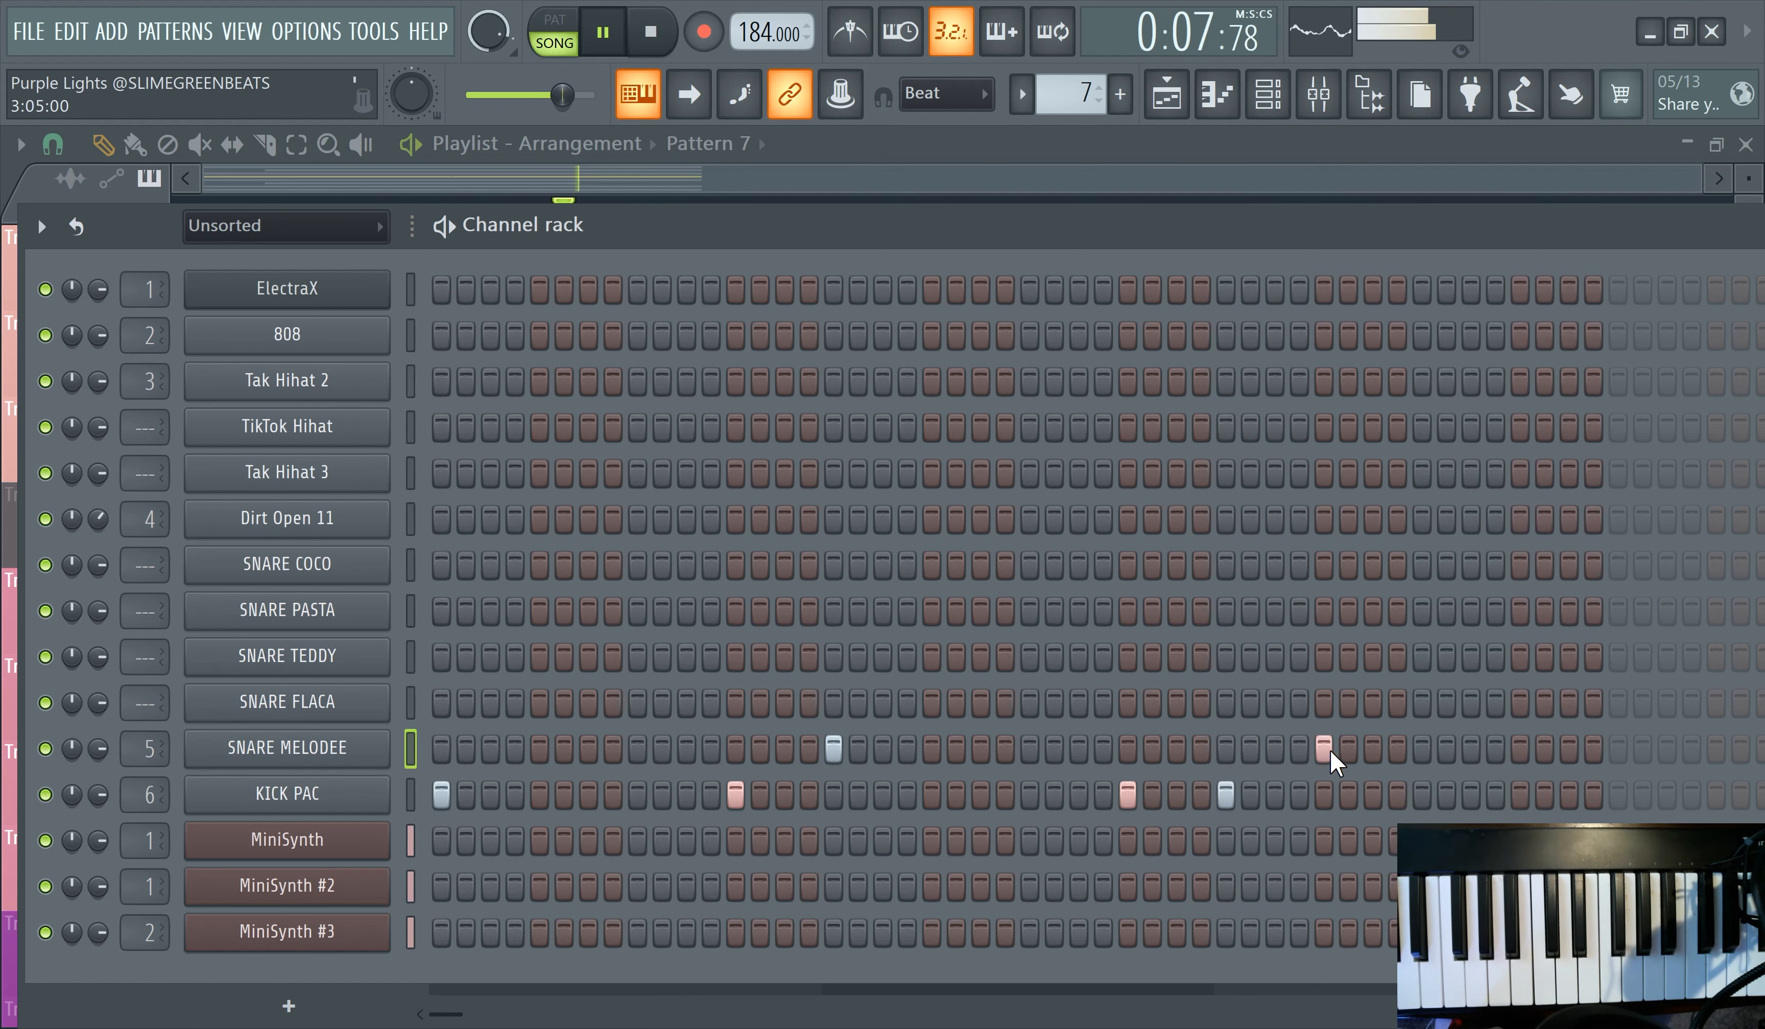
# - Reposition the channel rack and swap the snare hit on step 37 for one on step 49, adding a kick on step 45
pyautogui.moveTo(1033, 224); pyautogui.dragTo(912, 183)
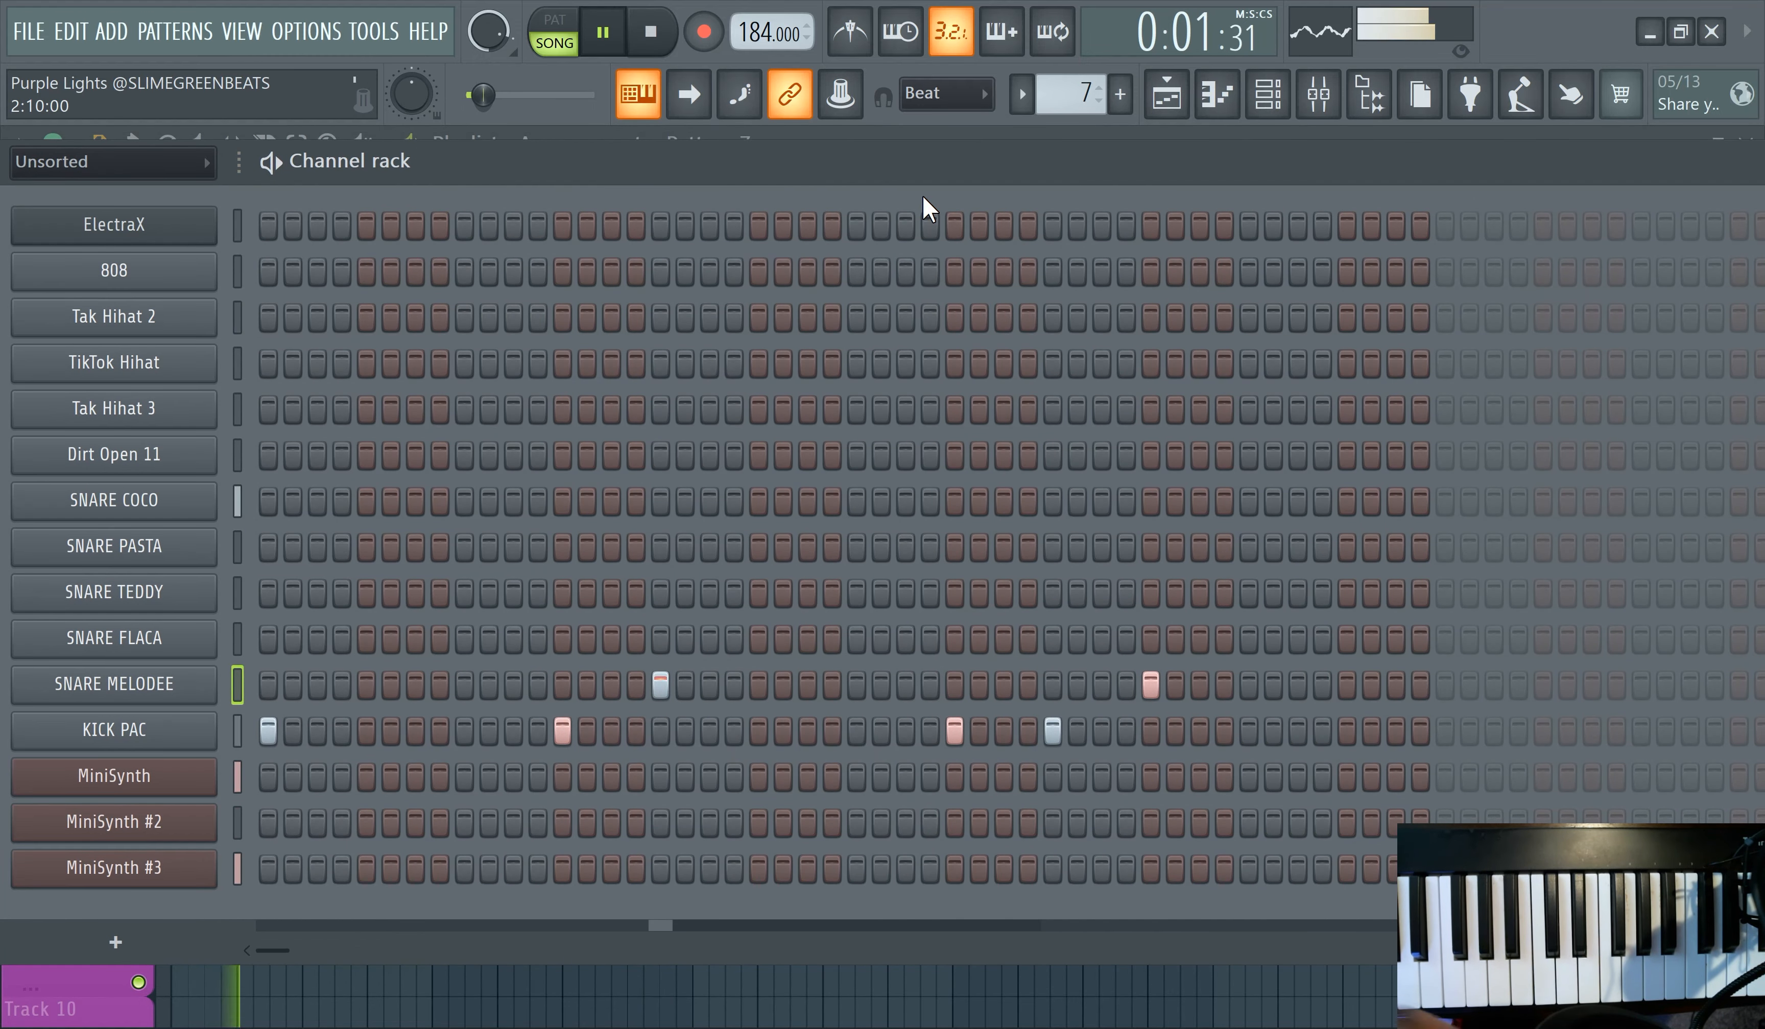
pyautogui.click(1151, 684)
pyautogui.click(1347, 731)
pyautogui.click(1445, 684)
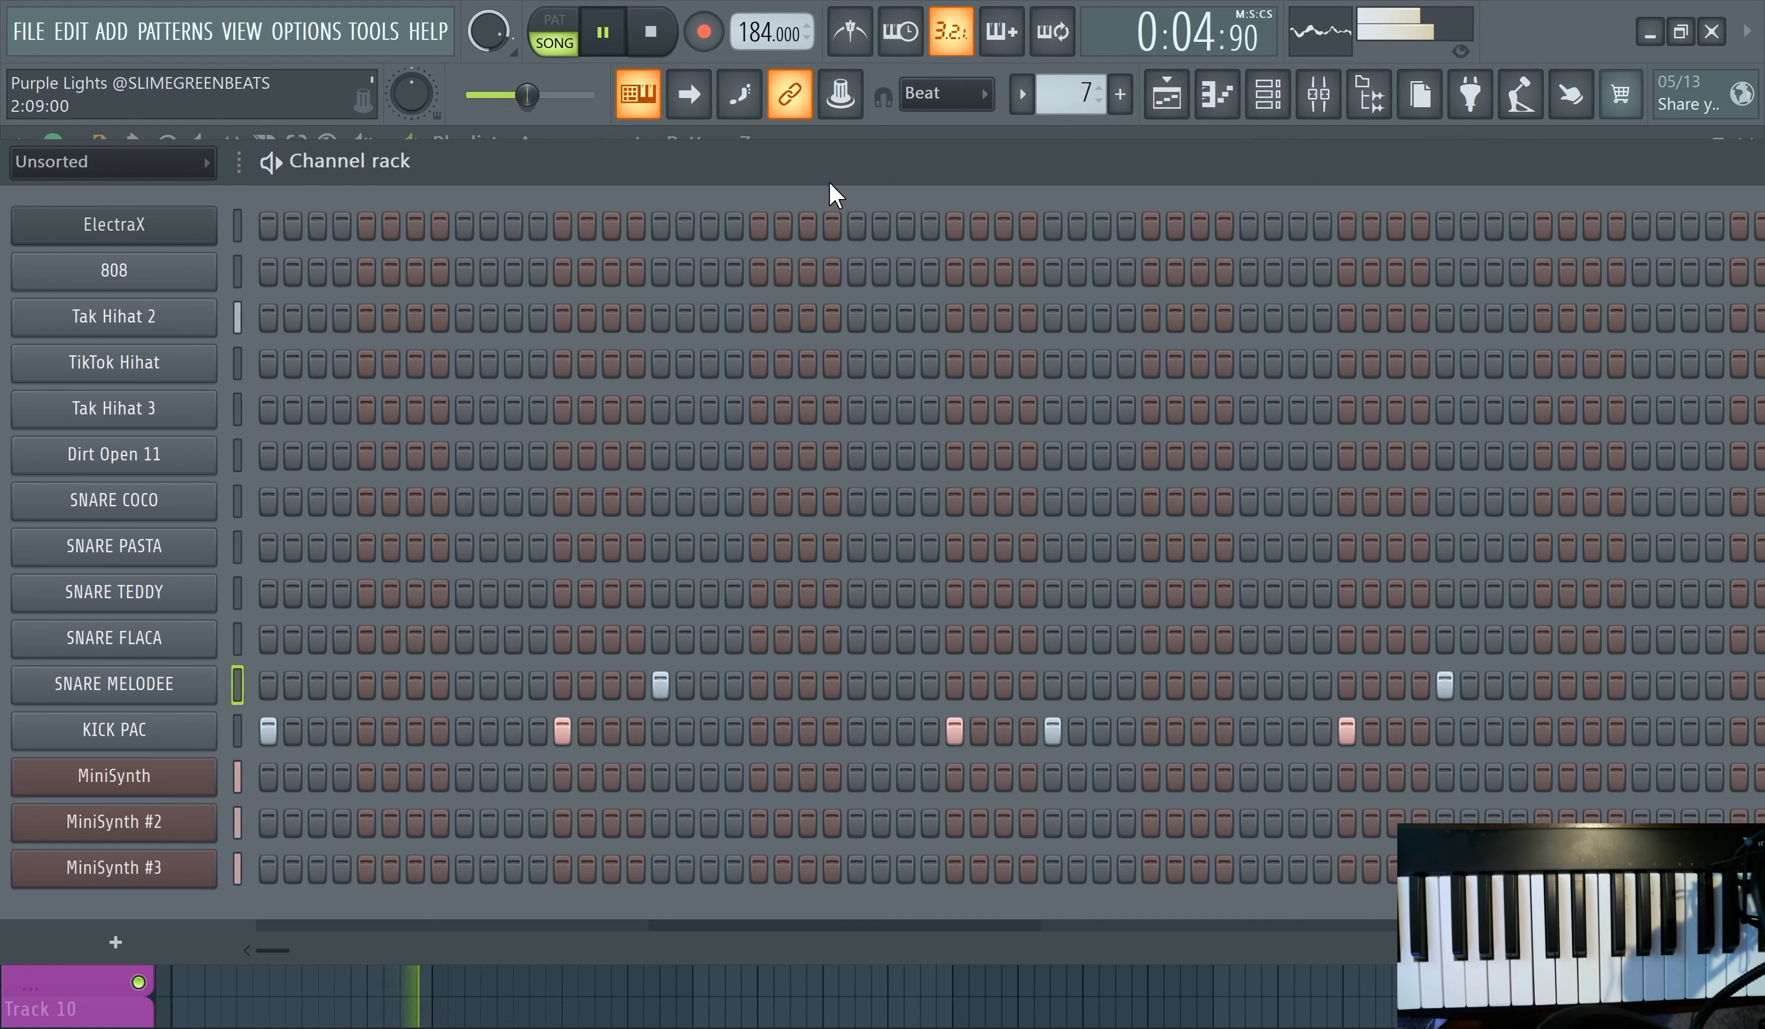
# - Add KICK PAC hits on steps 21 and 47 of pattern 7, clearing and restoring the kick on step 29
pyautogui.moveTo(809, 185); pyautogui.dragTo(792, 172)
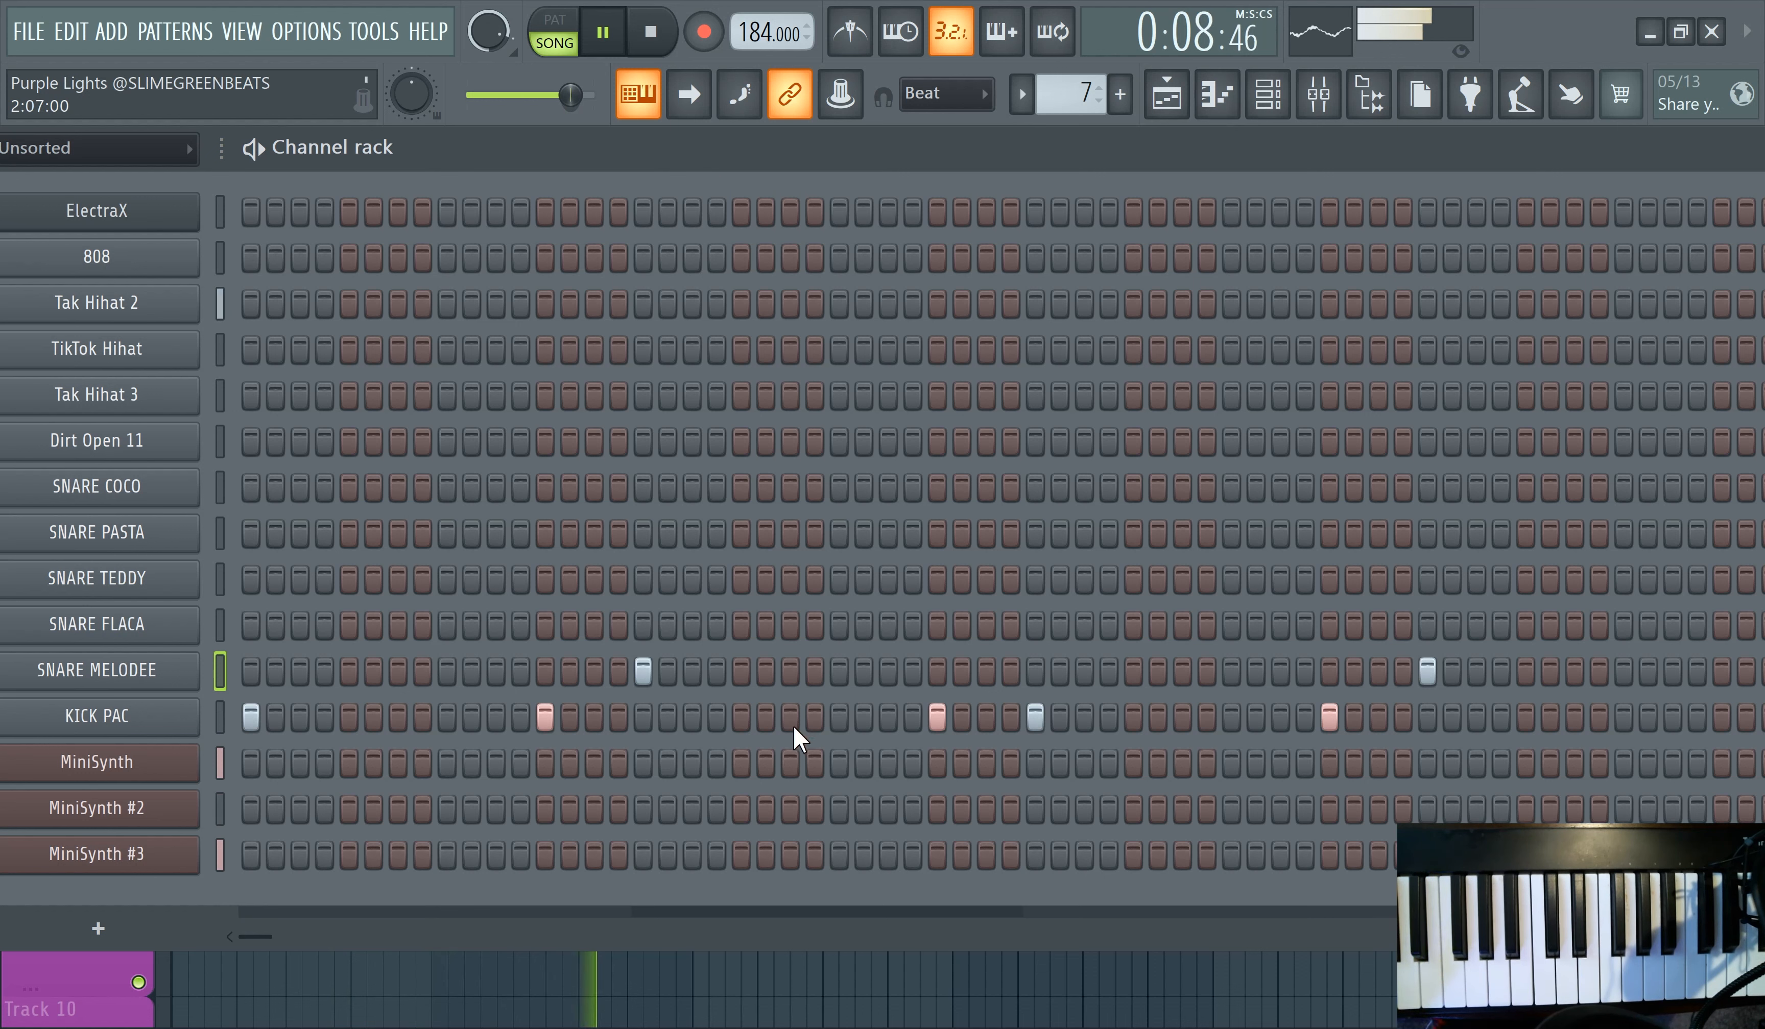
pyautogui.click(740, 716)
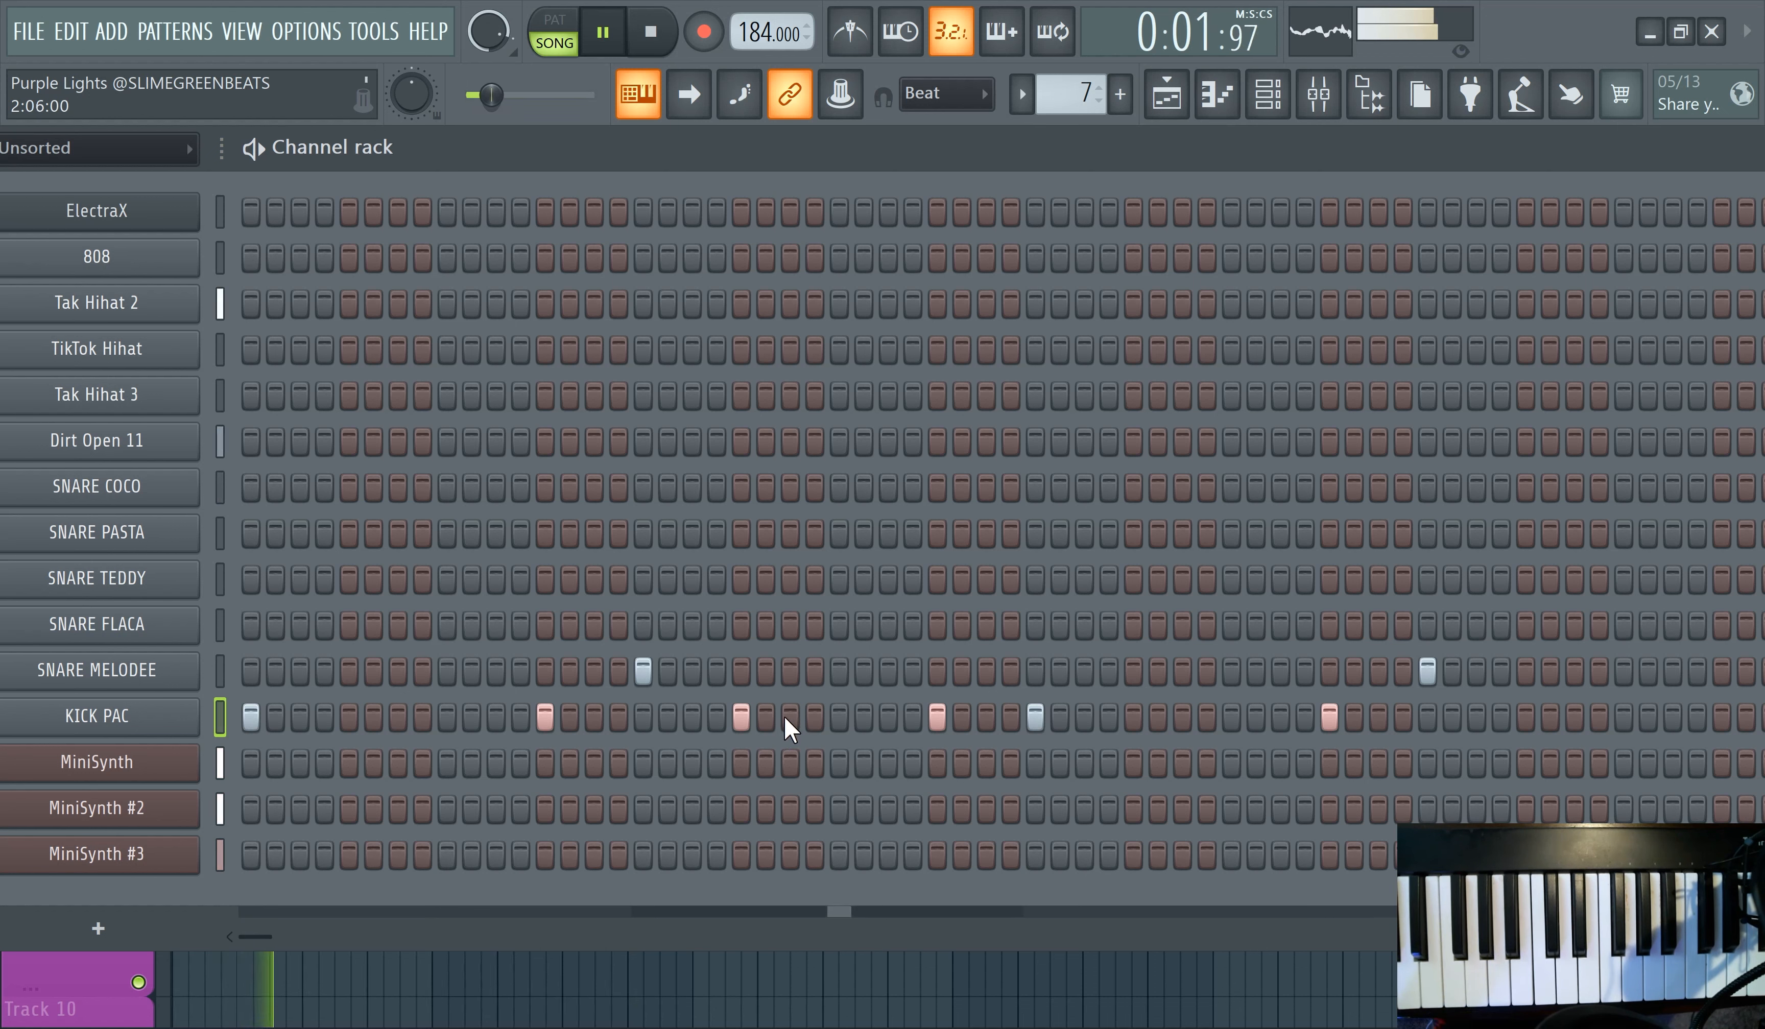
pyautogui.click(937, 717)
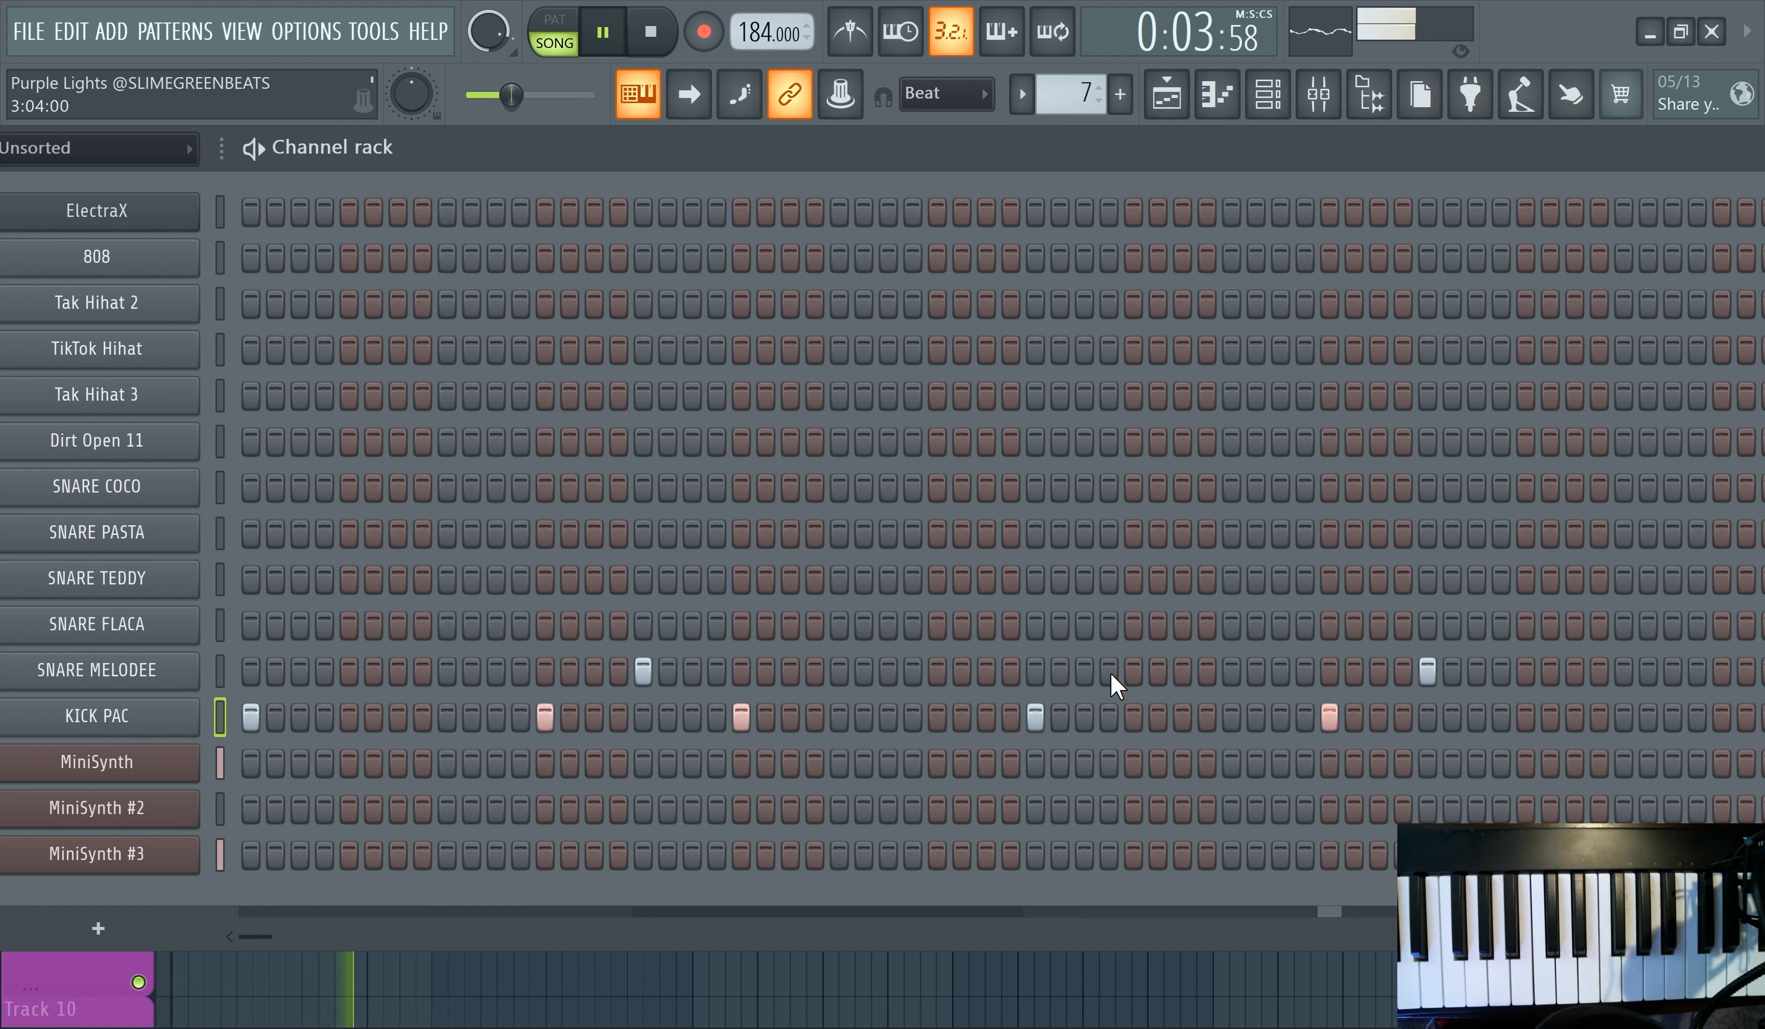
pyautogui.click(1035, 716)
pyautogui.click(939, 717)
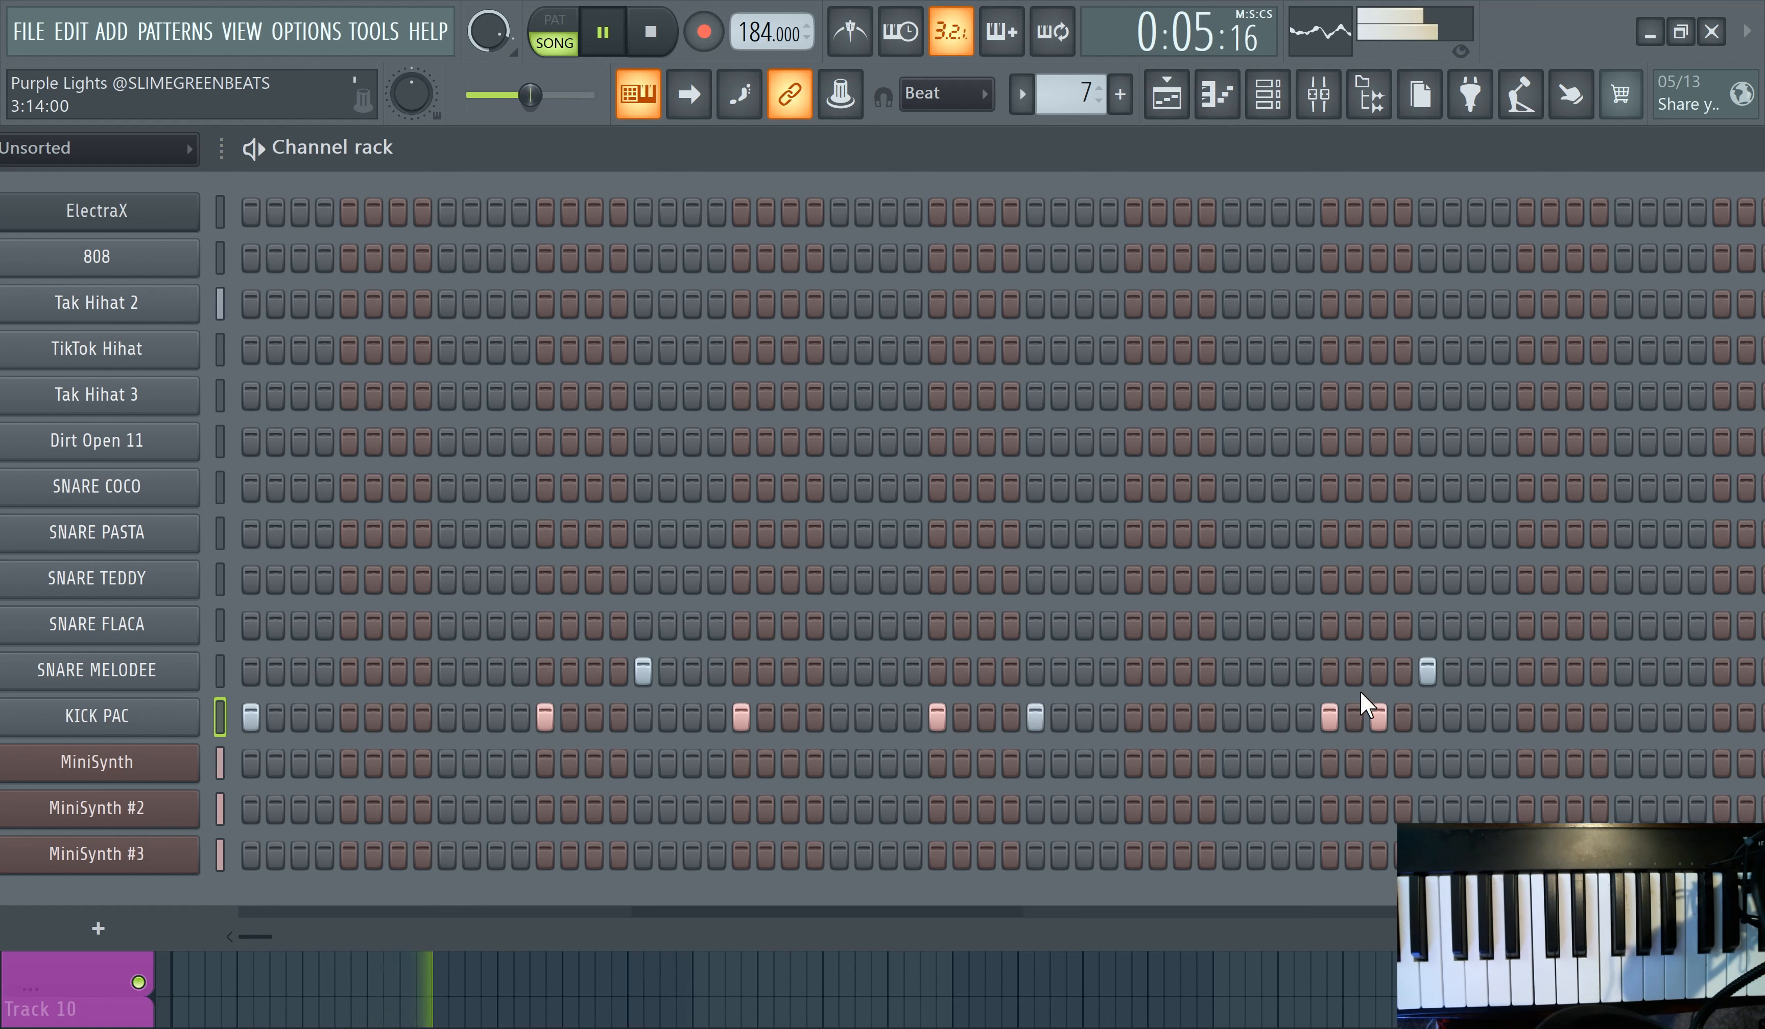
# - Shift the channel rack, remove the KICK PAC hit on step 29 and place kicks on steps 33 and 37
pyautogui.moveTo(950, 151); pyautogui.dragTo(766, 162)
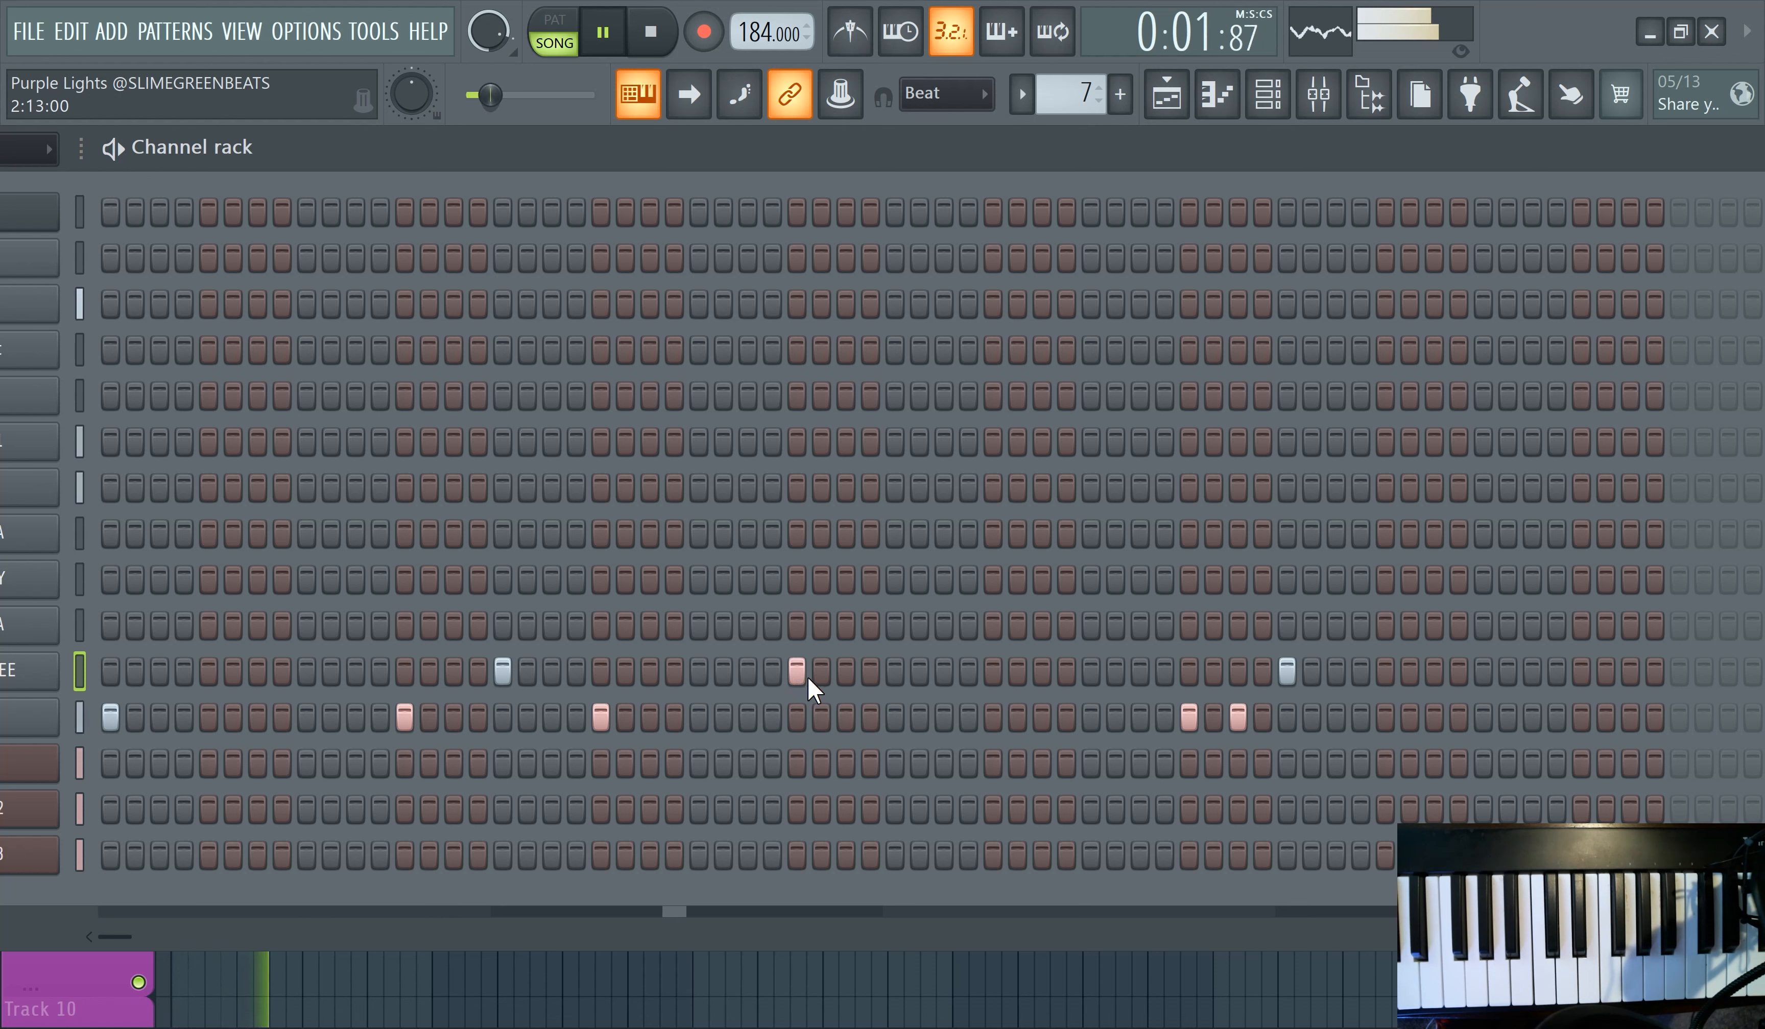
pyautogui.click(895, 719)
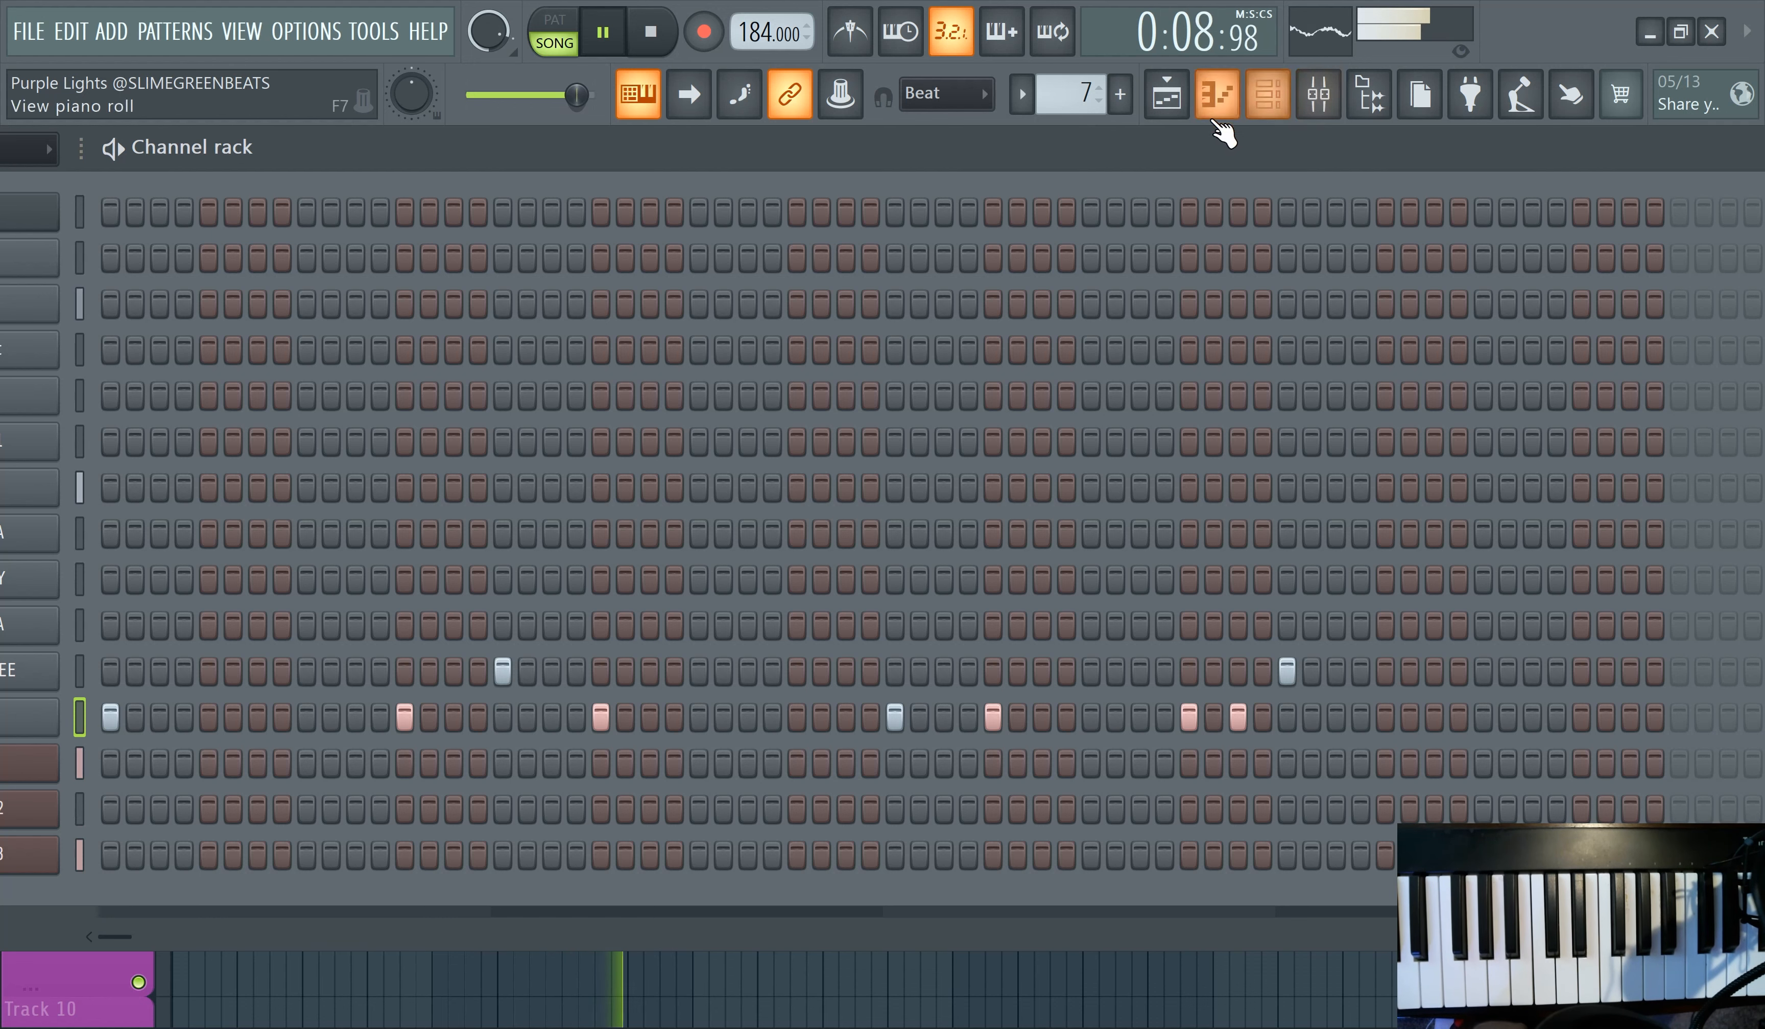
pyautogui.click(1215, 112)
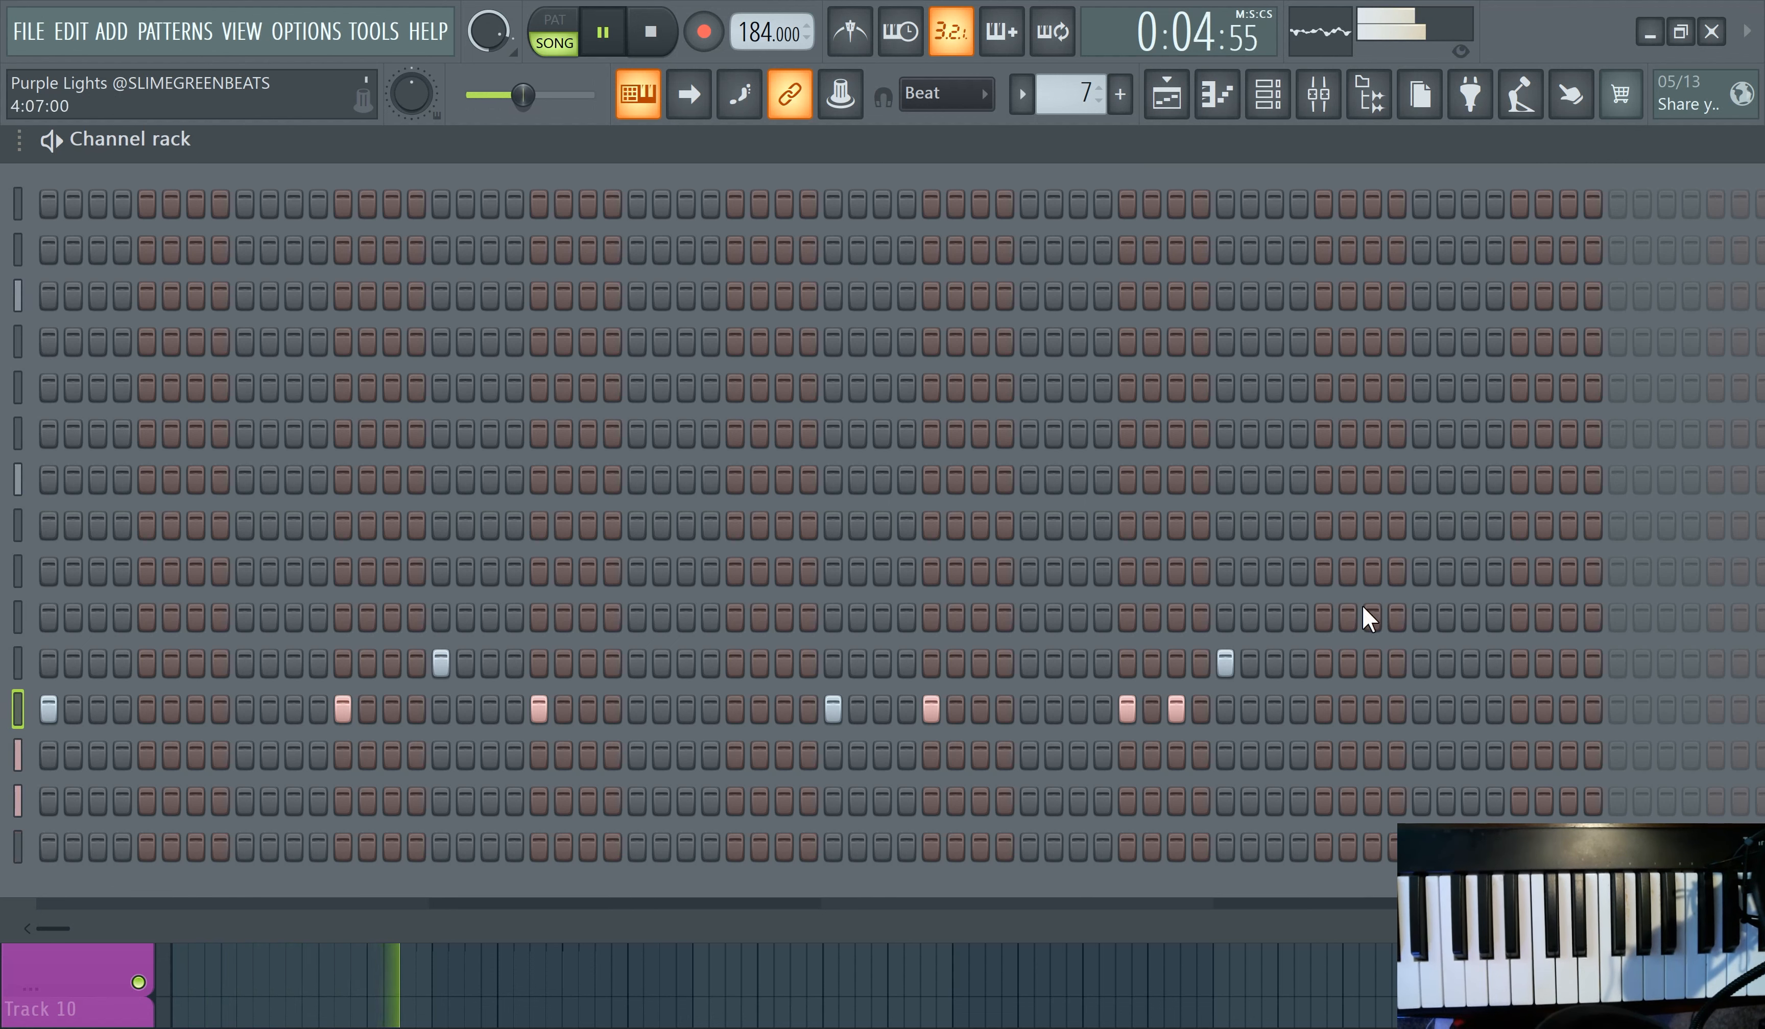
# - Extend pattern 7 with KICK PAC hits on steps 61, 65 and 77 and a SNARE MELODEE hit on step 81
pyautogui.click(1617, 708)
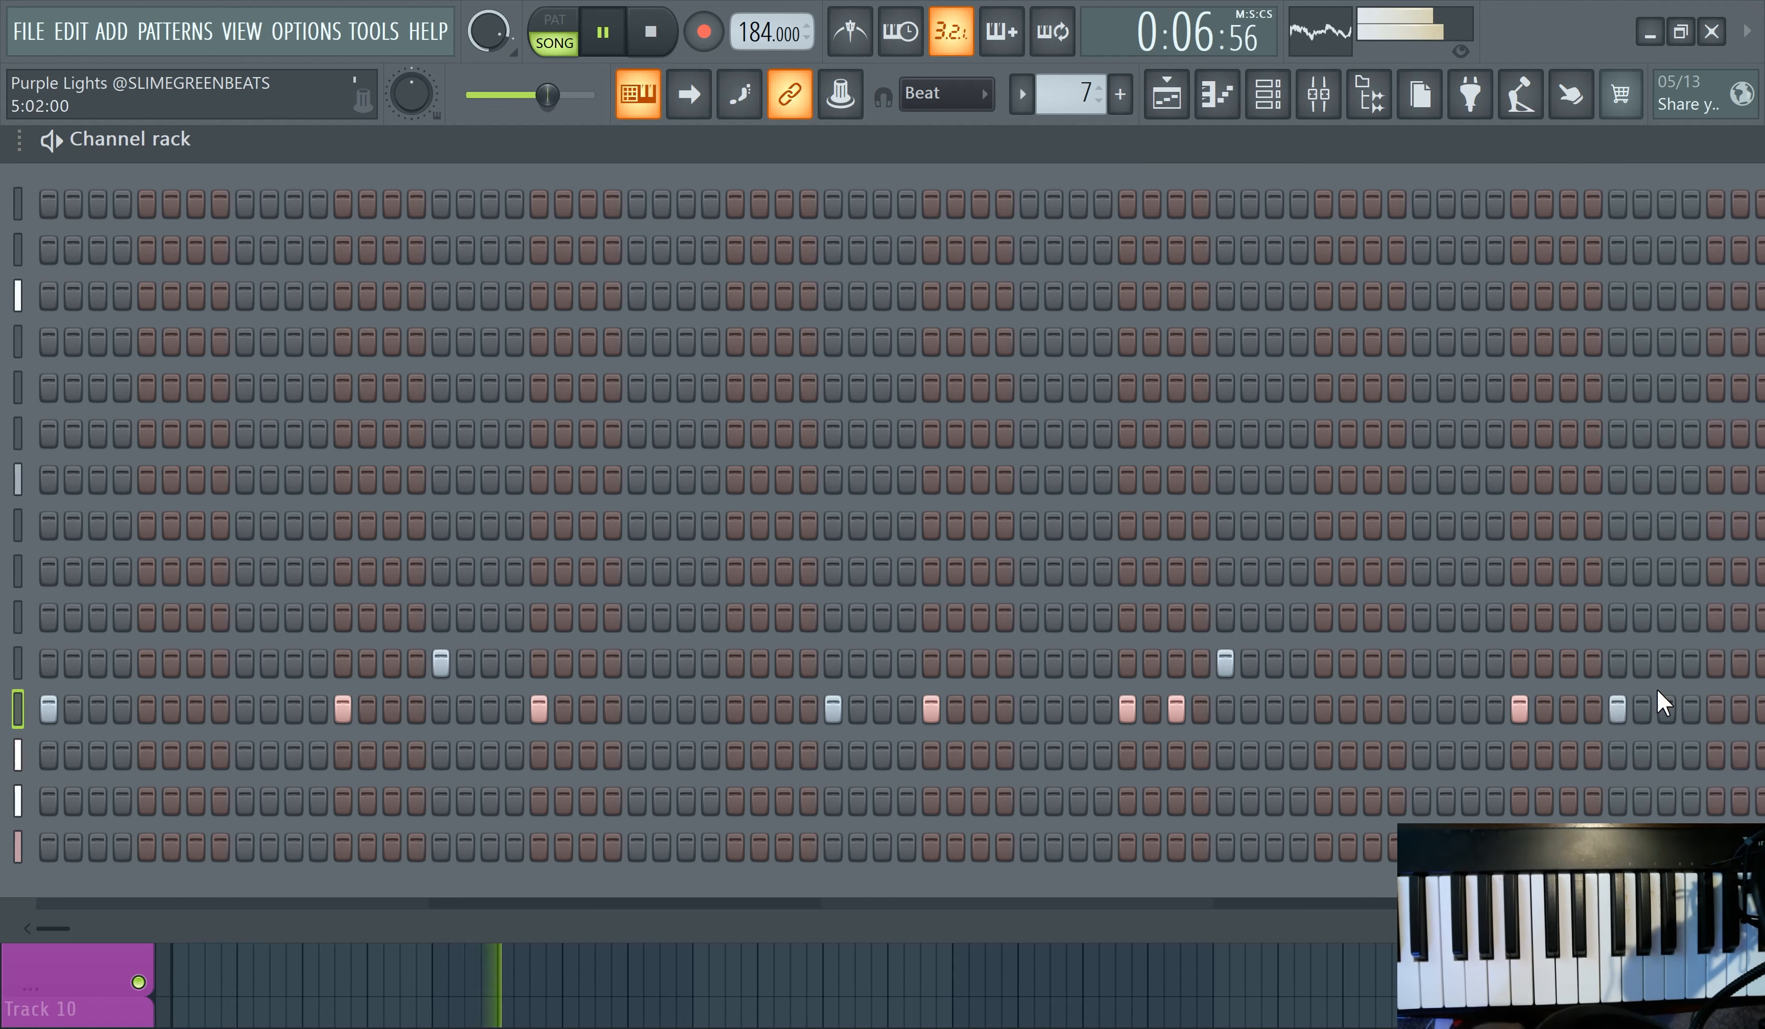
pyautogui.moveTo(1175, 164); pyautogui.dragTo(965, 99)
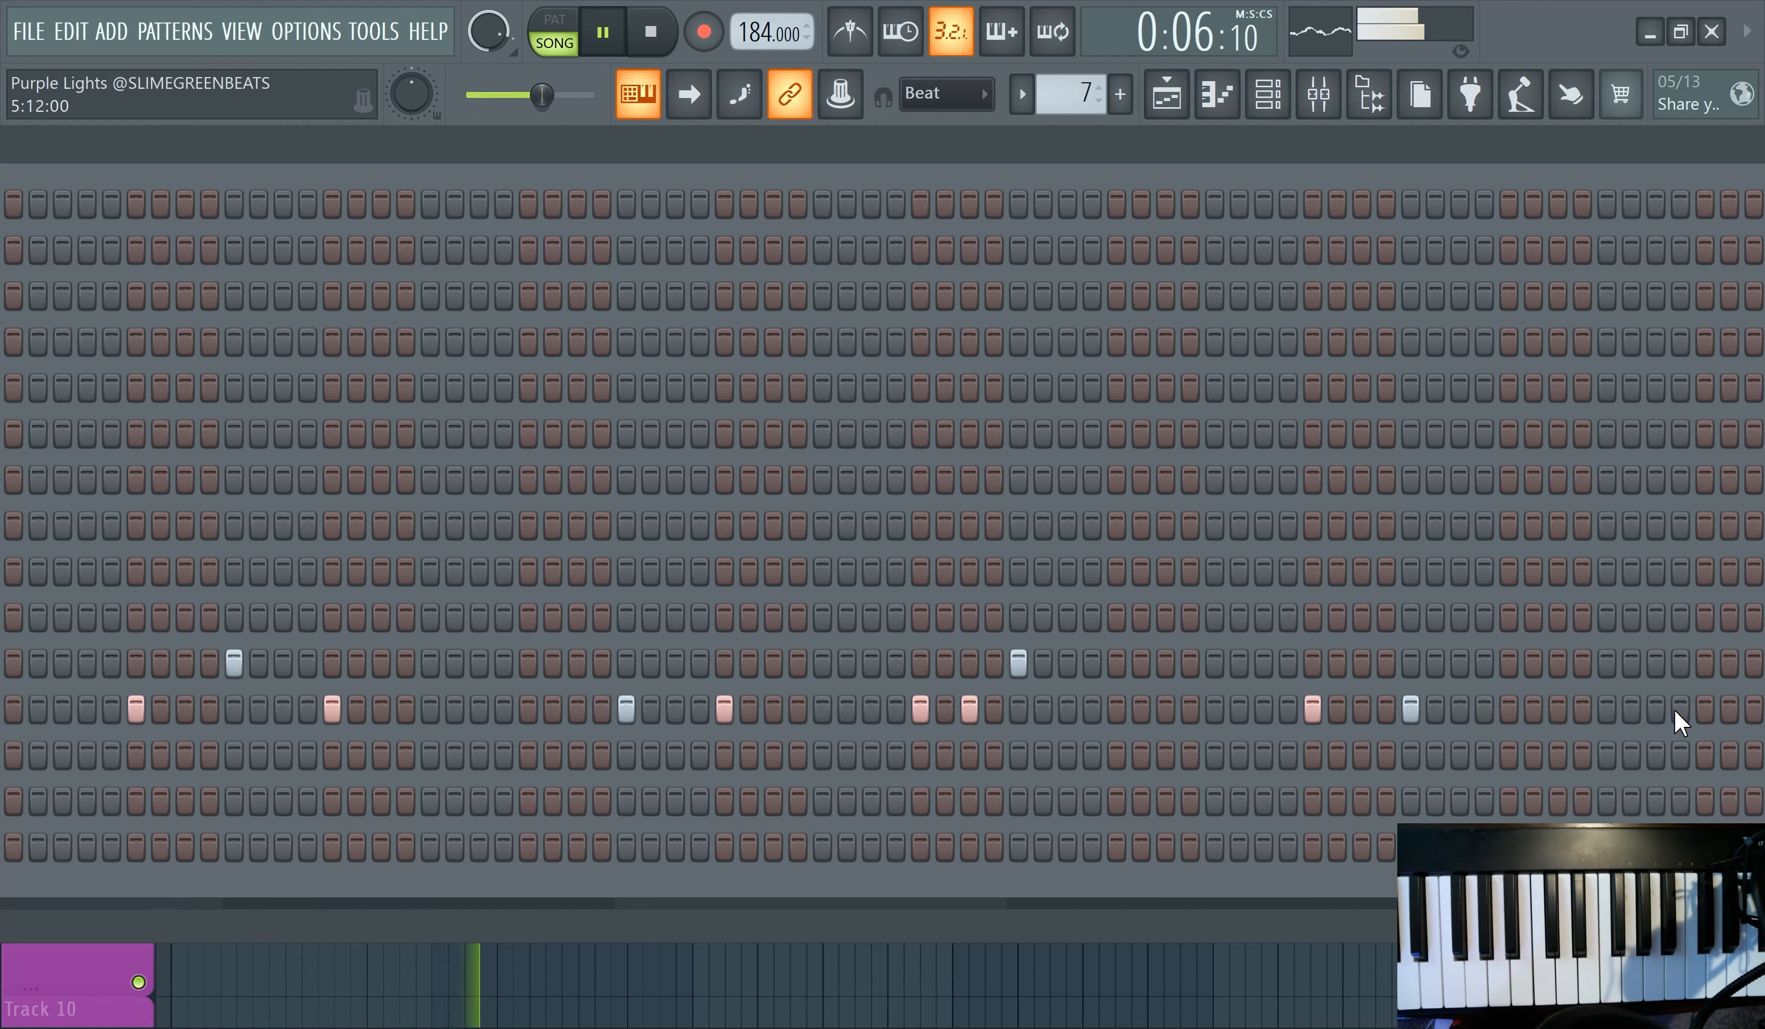
pyautogui.moveTo(1192, 151); pyautogui.dragTo(893, 191)
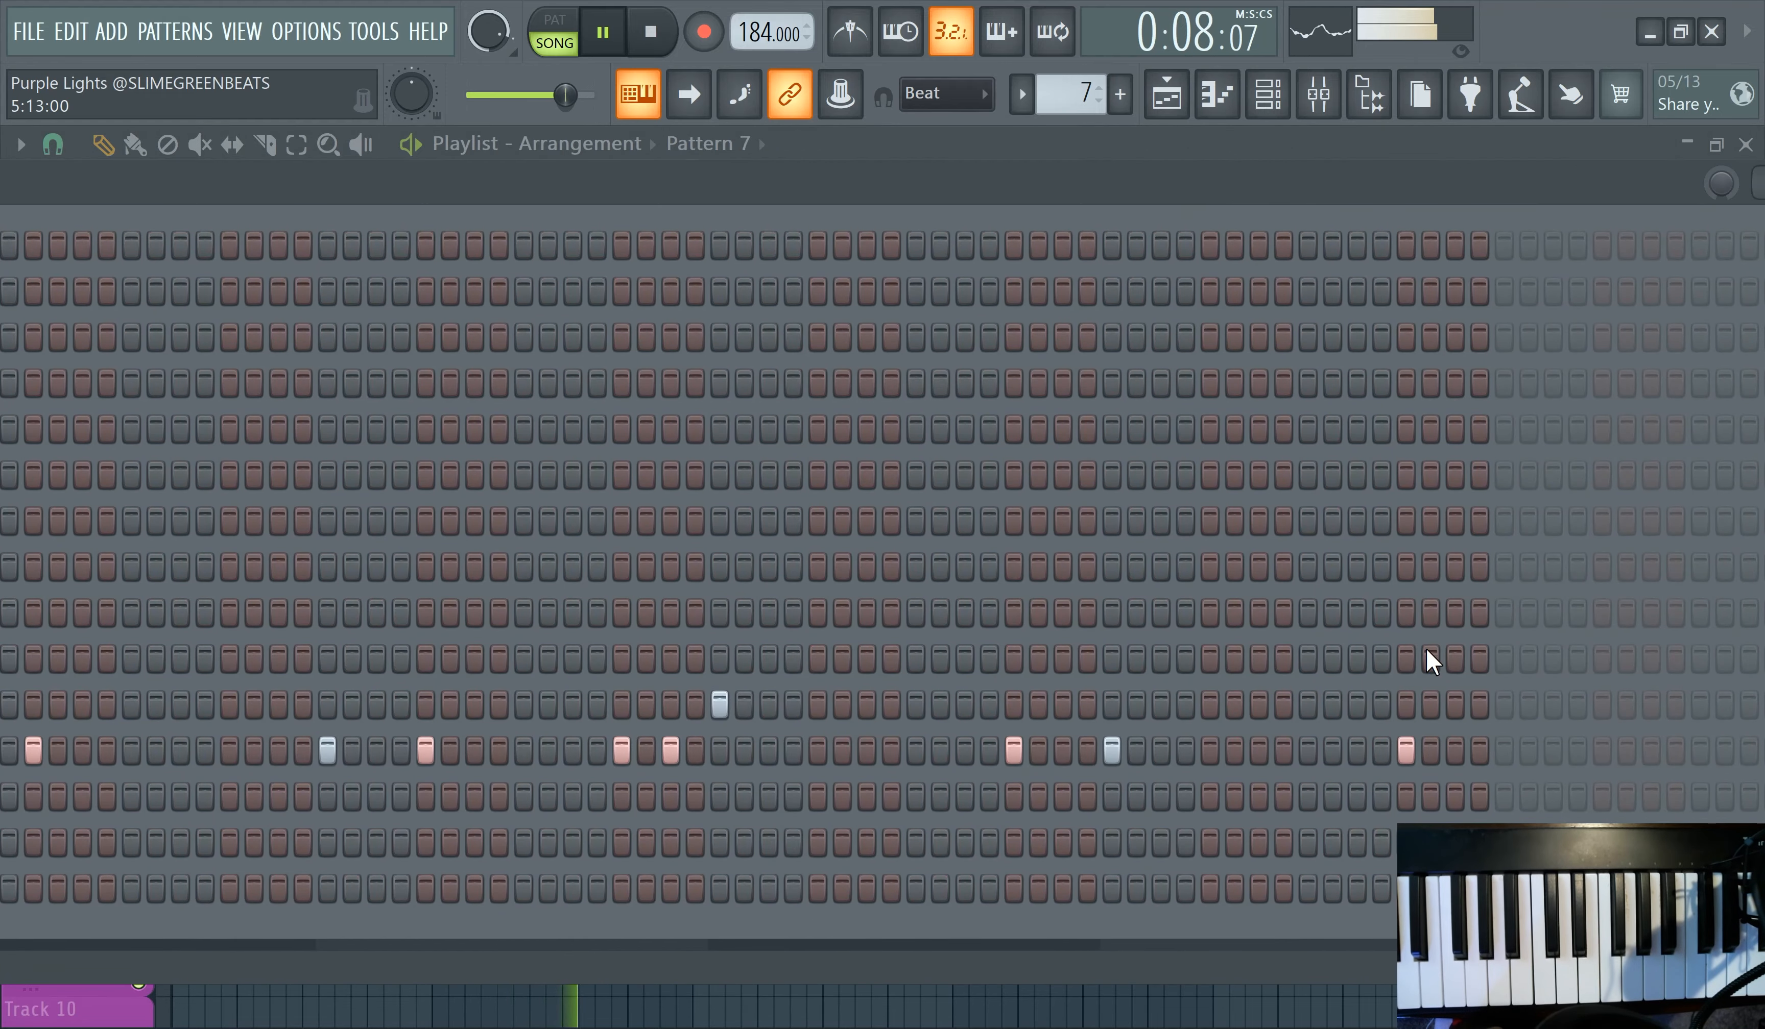
pyautogui.click(1501, 704)
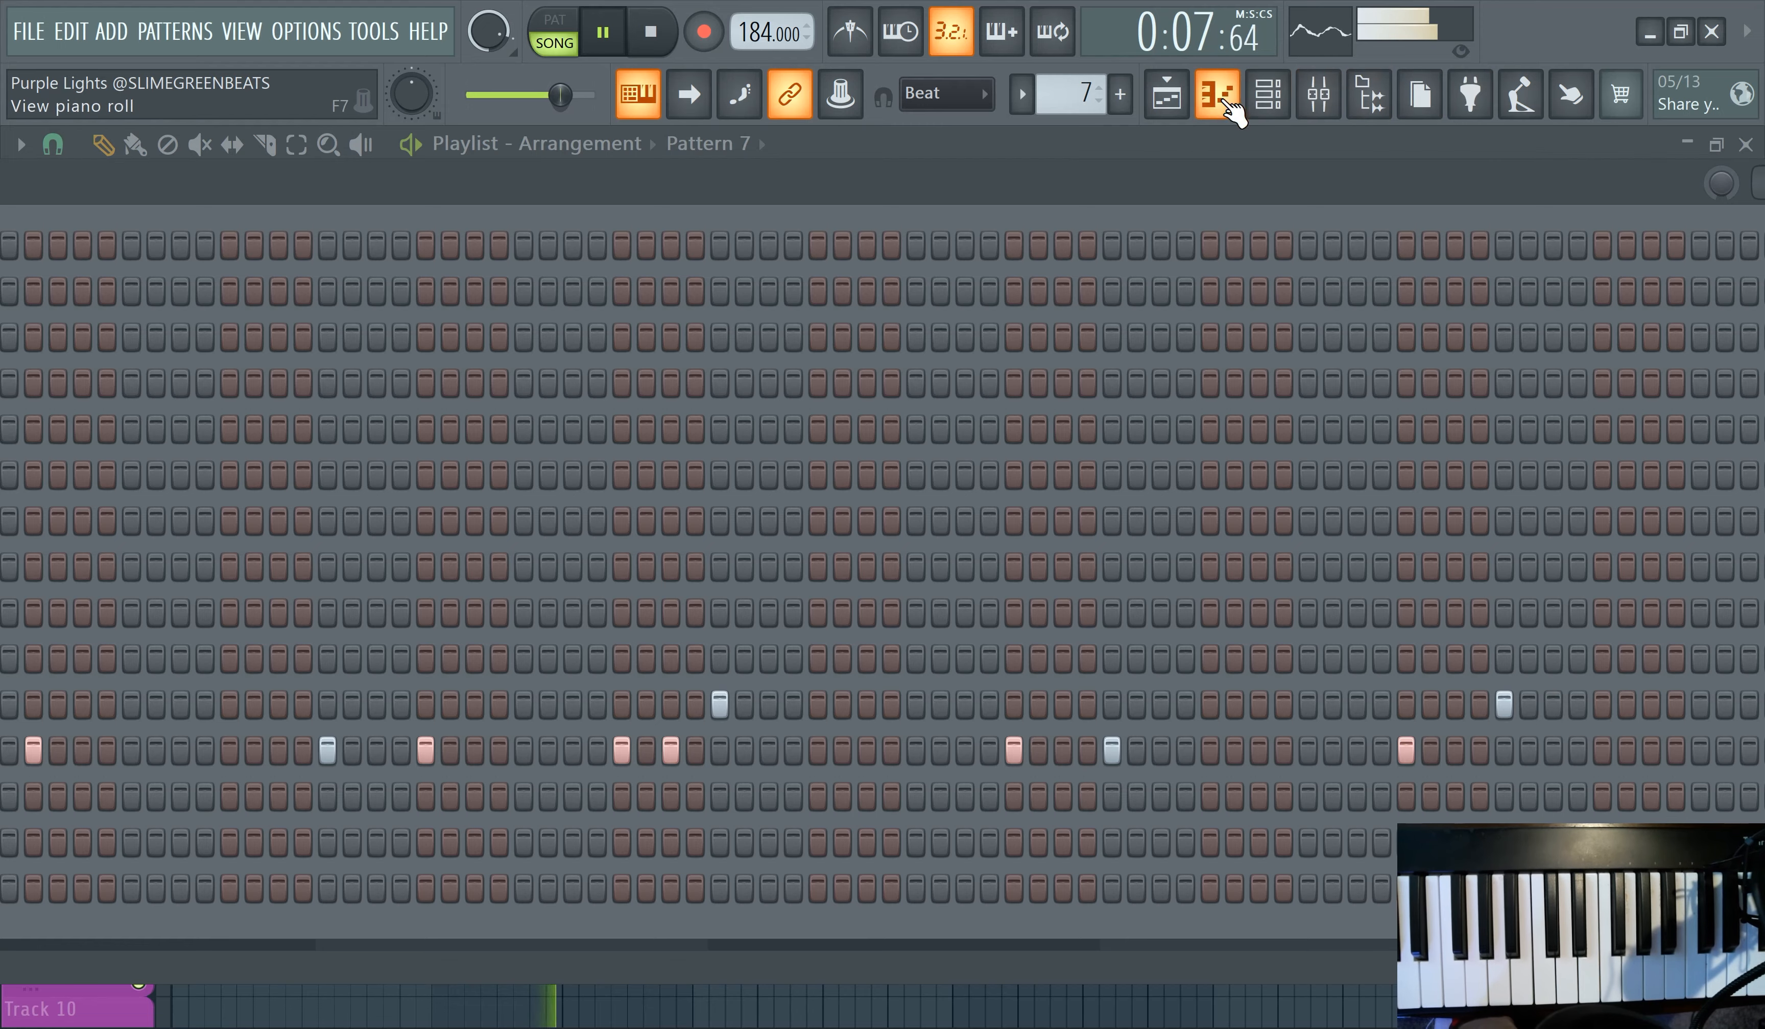
# - In the piano roll, delete the SNARE MELODEE note at bar 6 and the KICK PAC notes from bar 5 onwards
pyautogui.click(1228, 104)
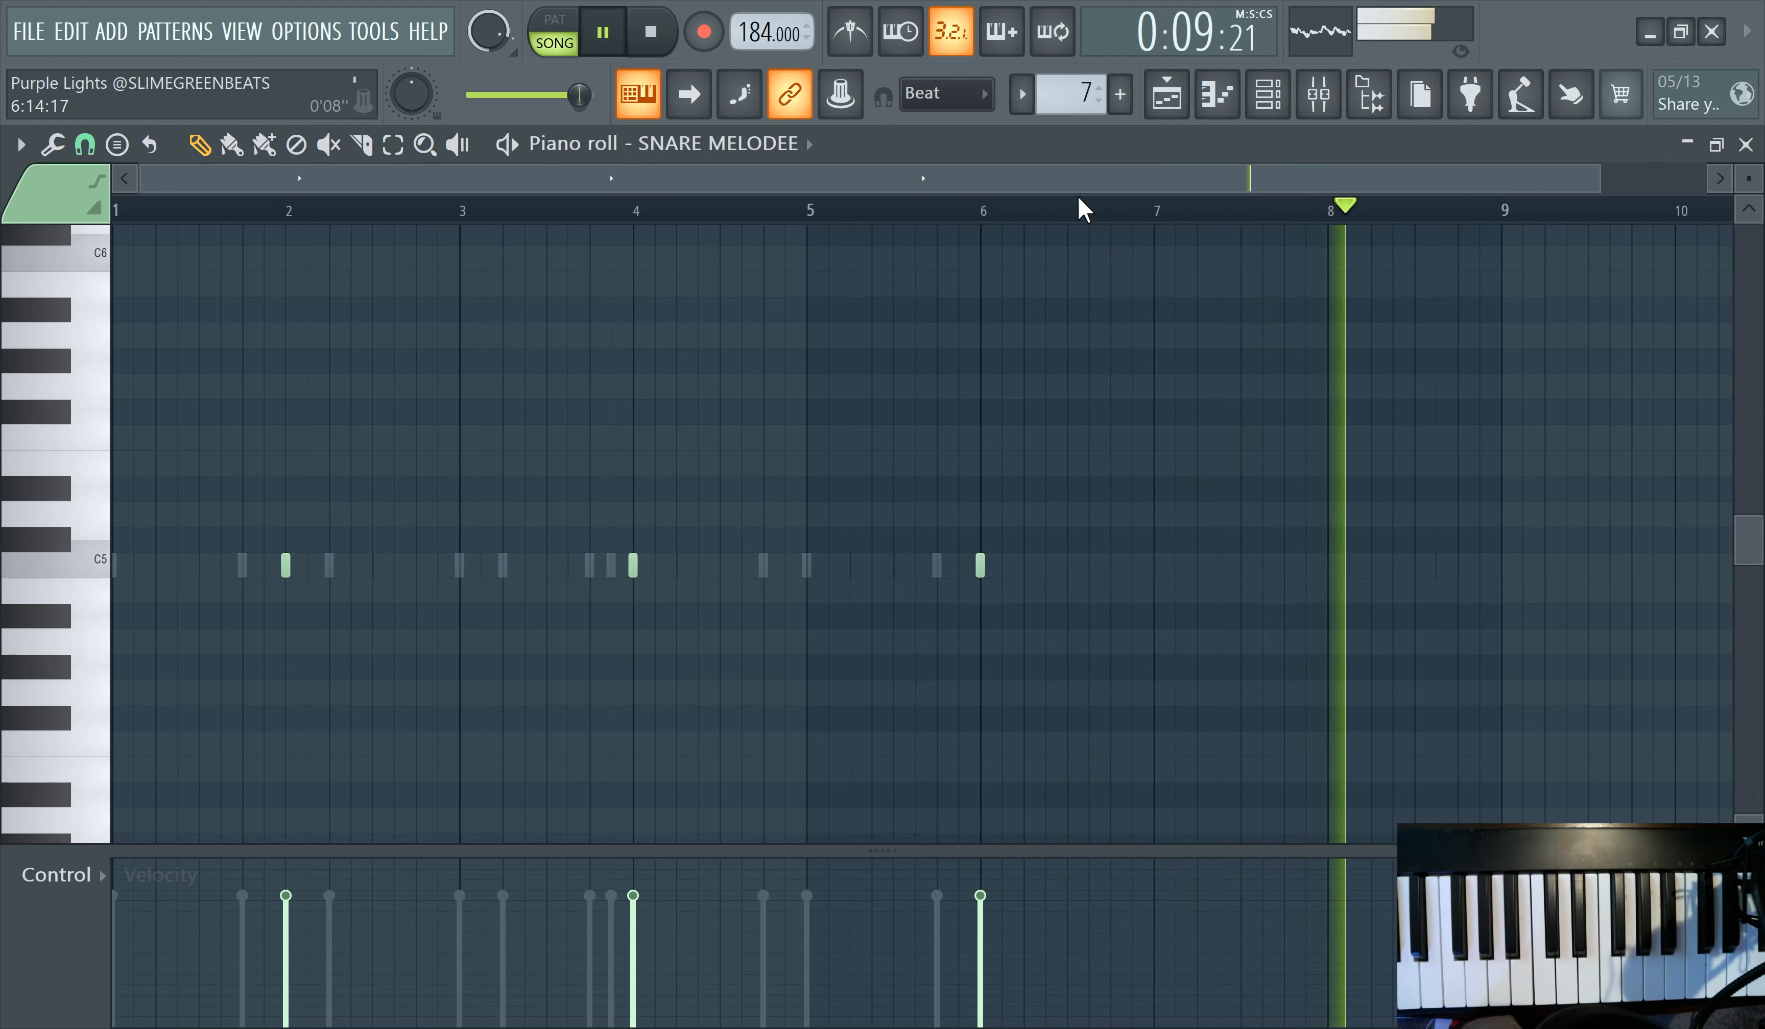
pyautogui.rightClick(980, 566)
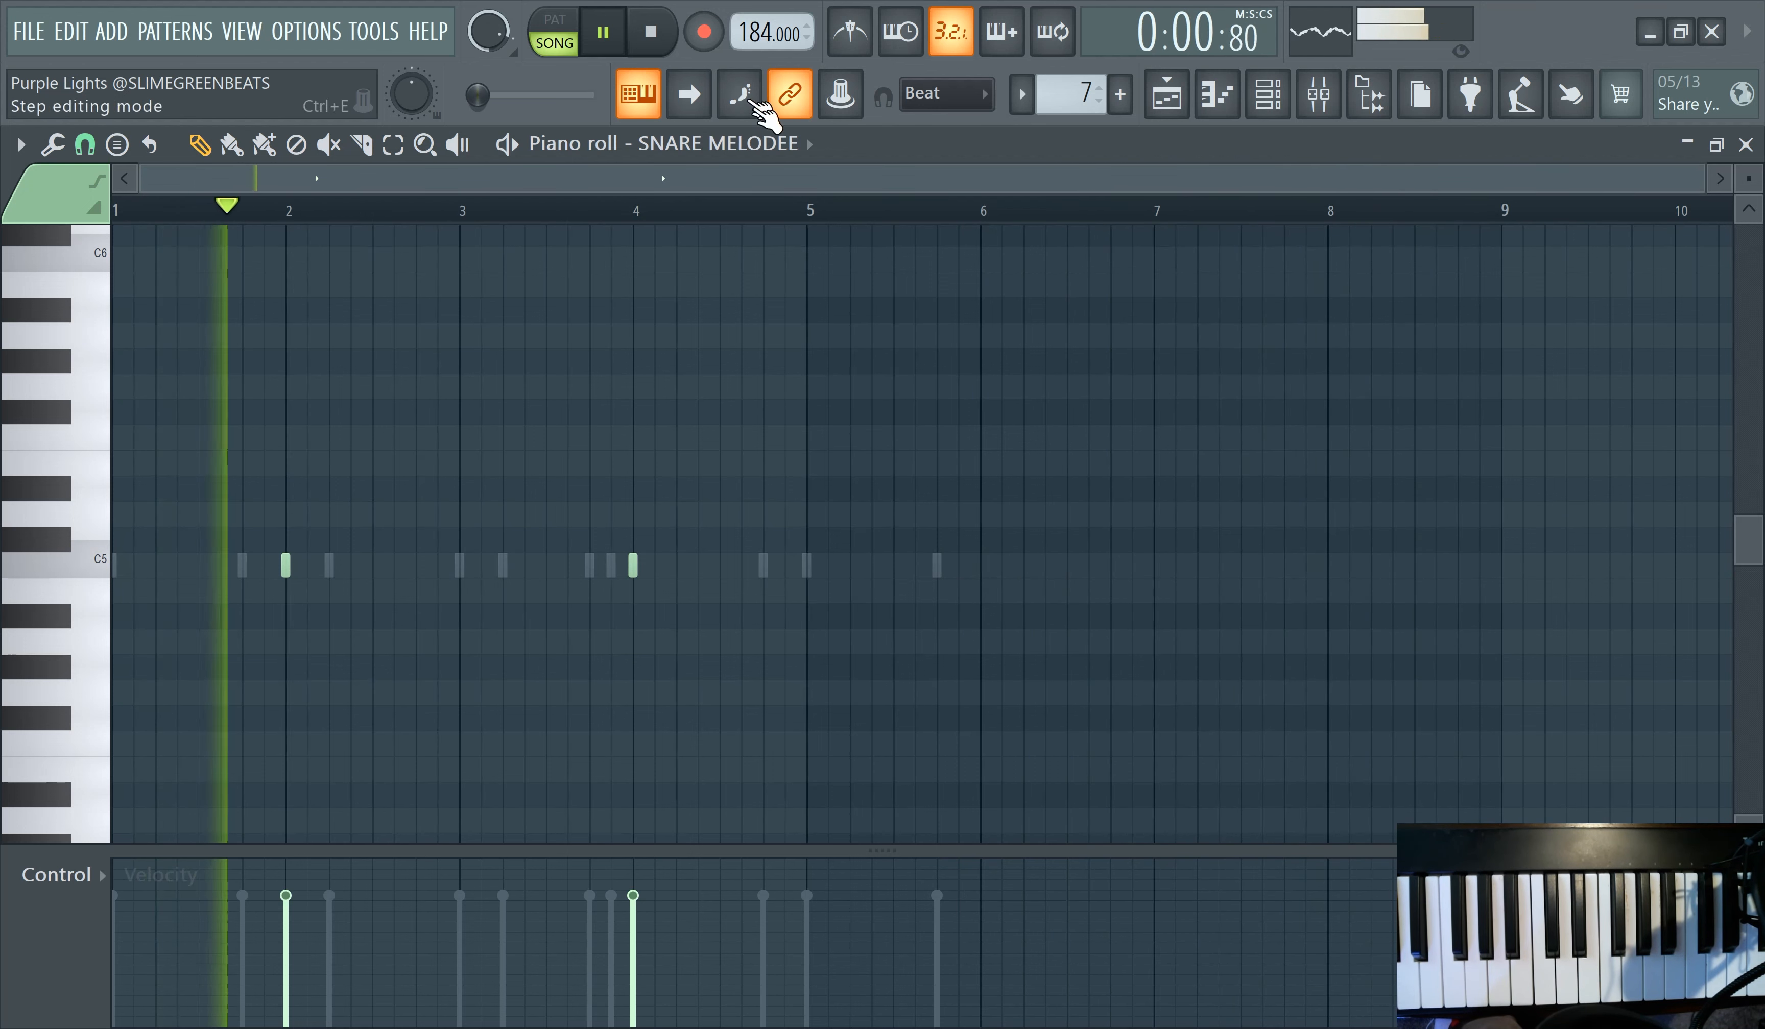
pyautogui.click(637, 143)
pyautogui.click(869, 556)
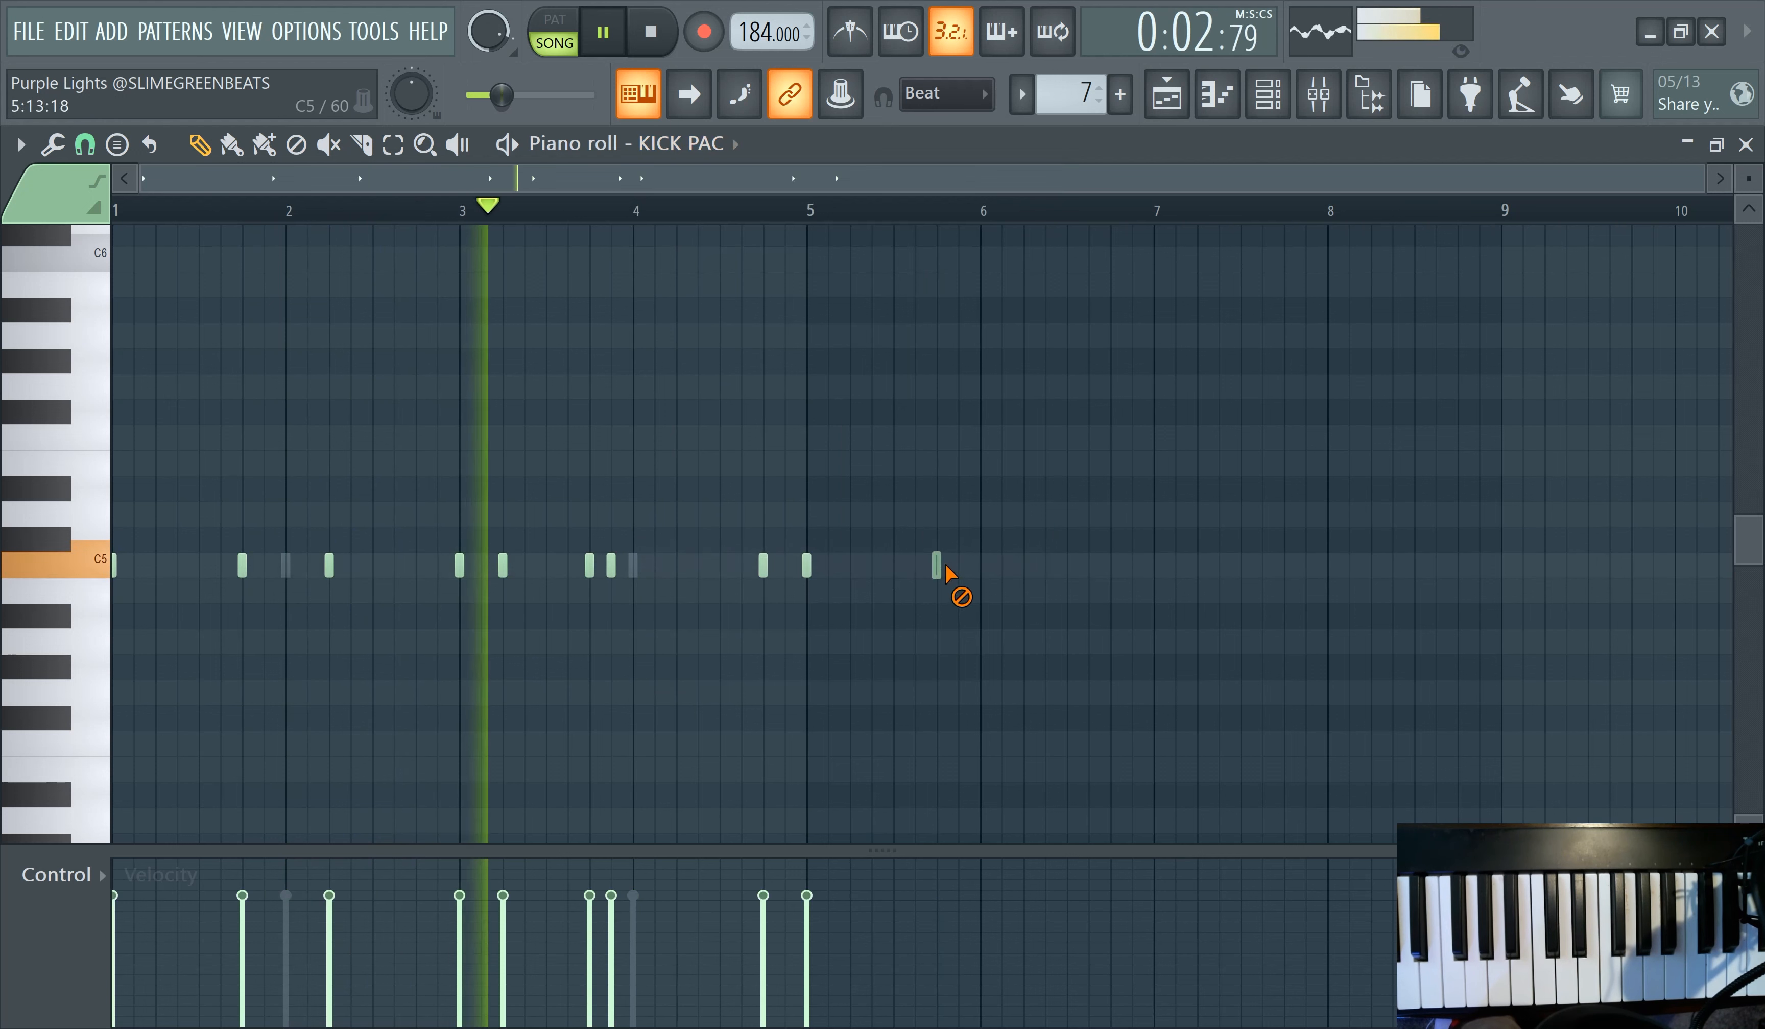
pyautogui.rightClick(809, 566)
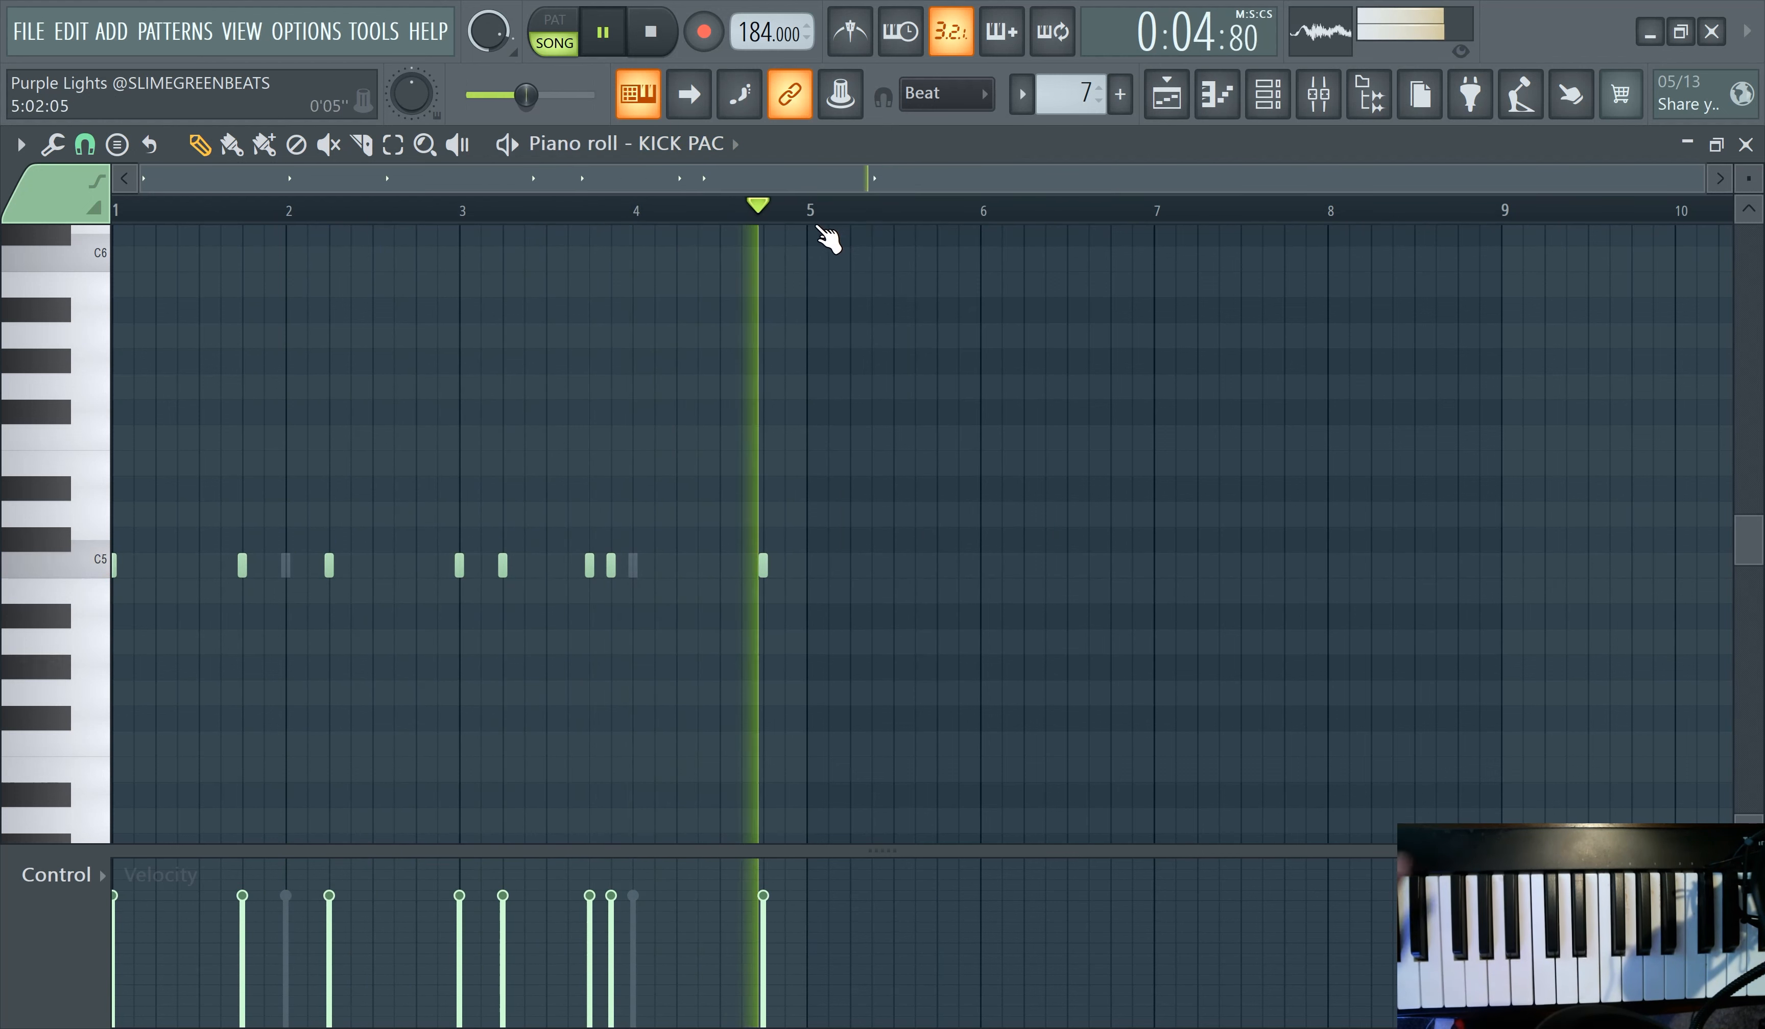
# - Duplicate the four-bar KICK PAC and SNARE MELODEE parts into bars 5 to 8 and return to the playlist
pyautogui.hotkey('ctrl', 'a')
pyautogui.hotkey('ctrl', 'b')
pyautogui.click(700, 145)
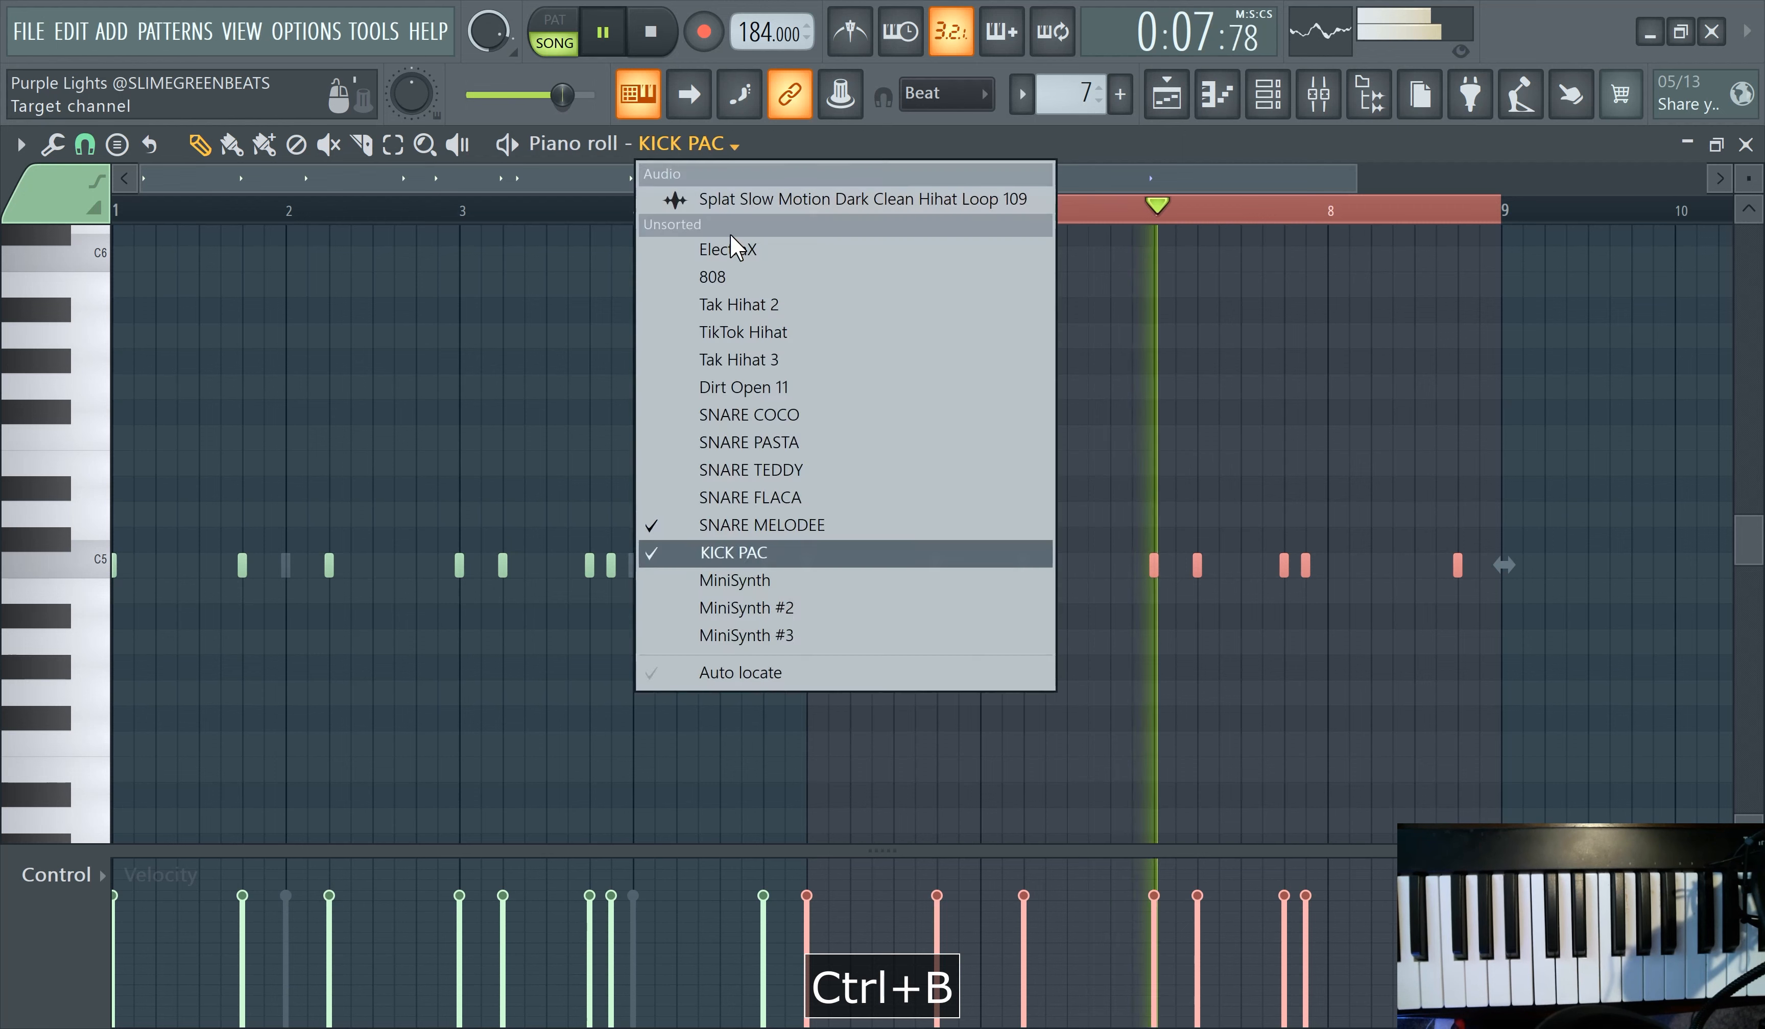
pyautogui.click(773, 532)
pyautogui.moveTo(810, 221); pyautogui.dragTo(19, 557)
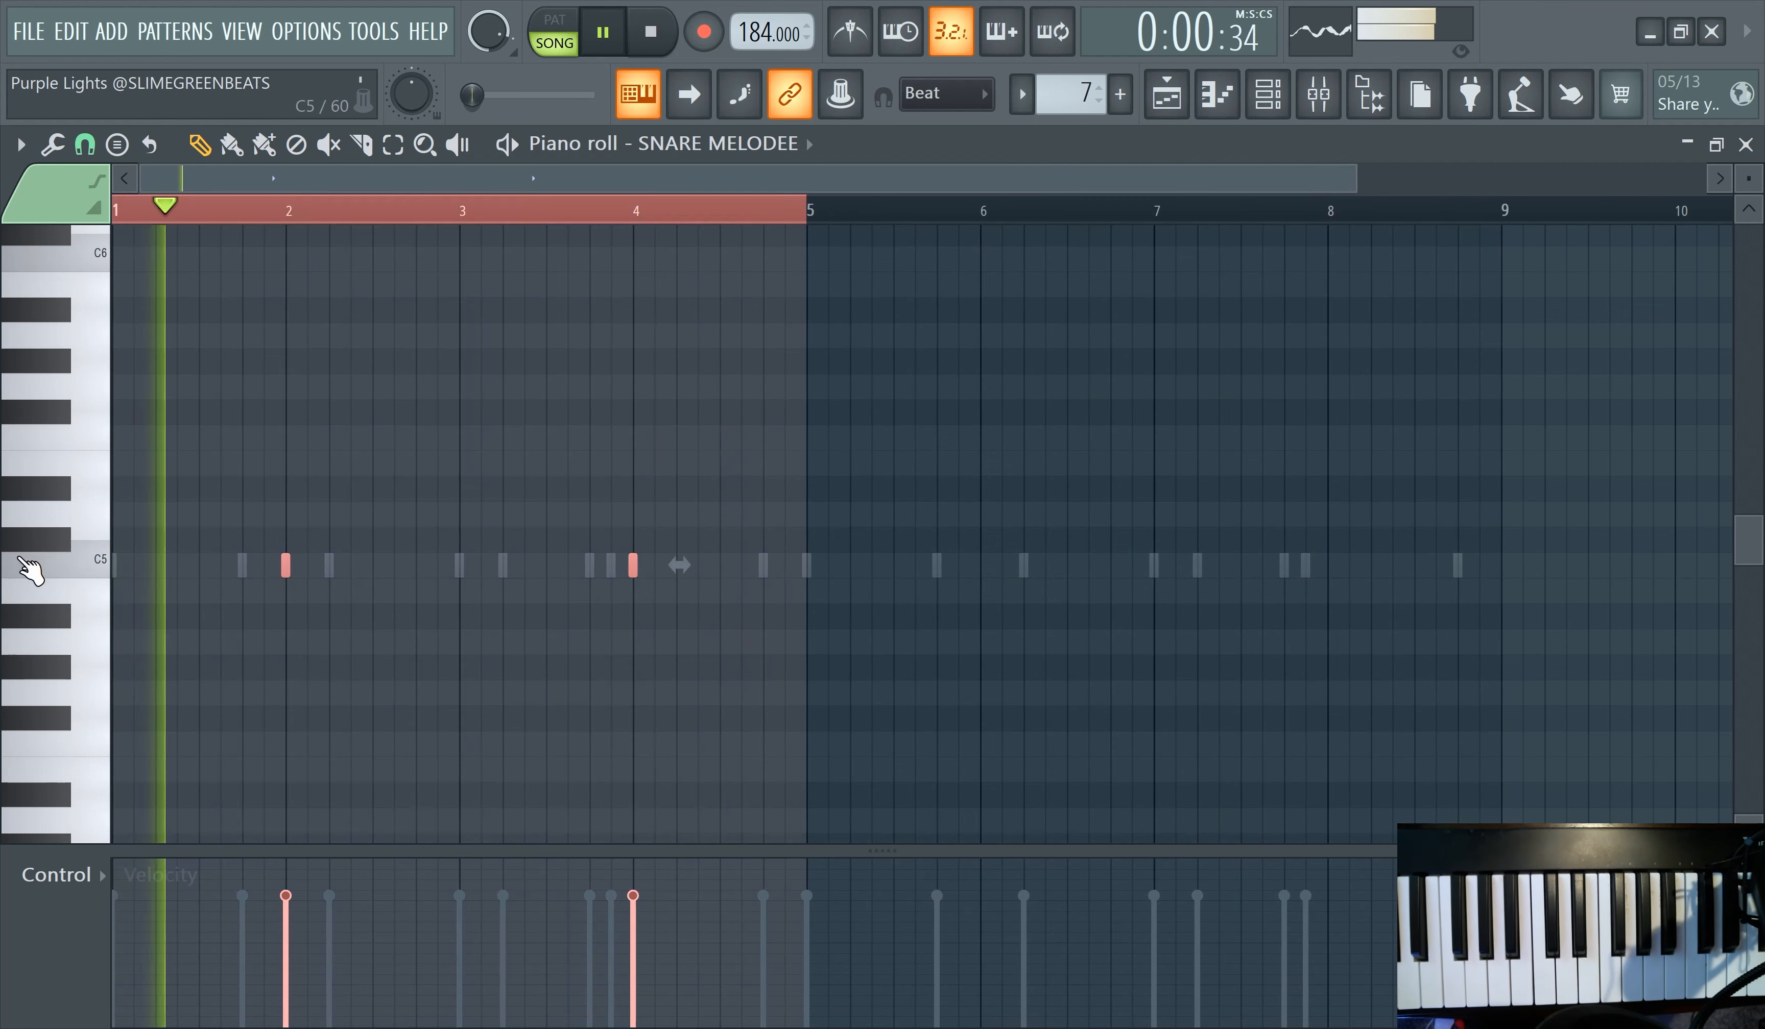
pyautogui.hotkey('ctrl', 'b')
pyautogui.click(1266, 95)
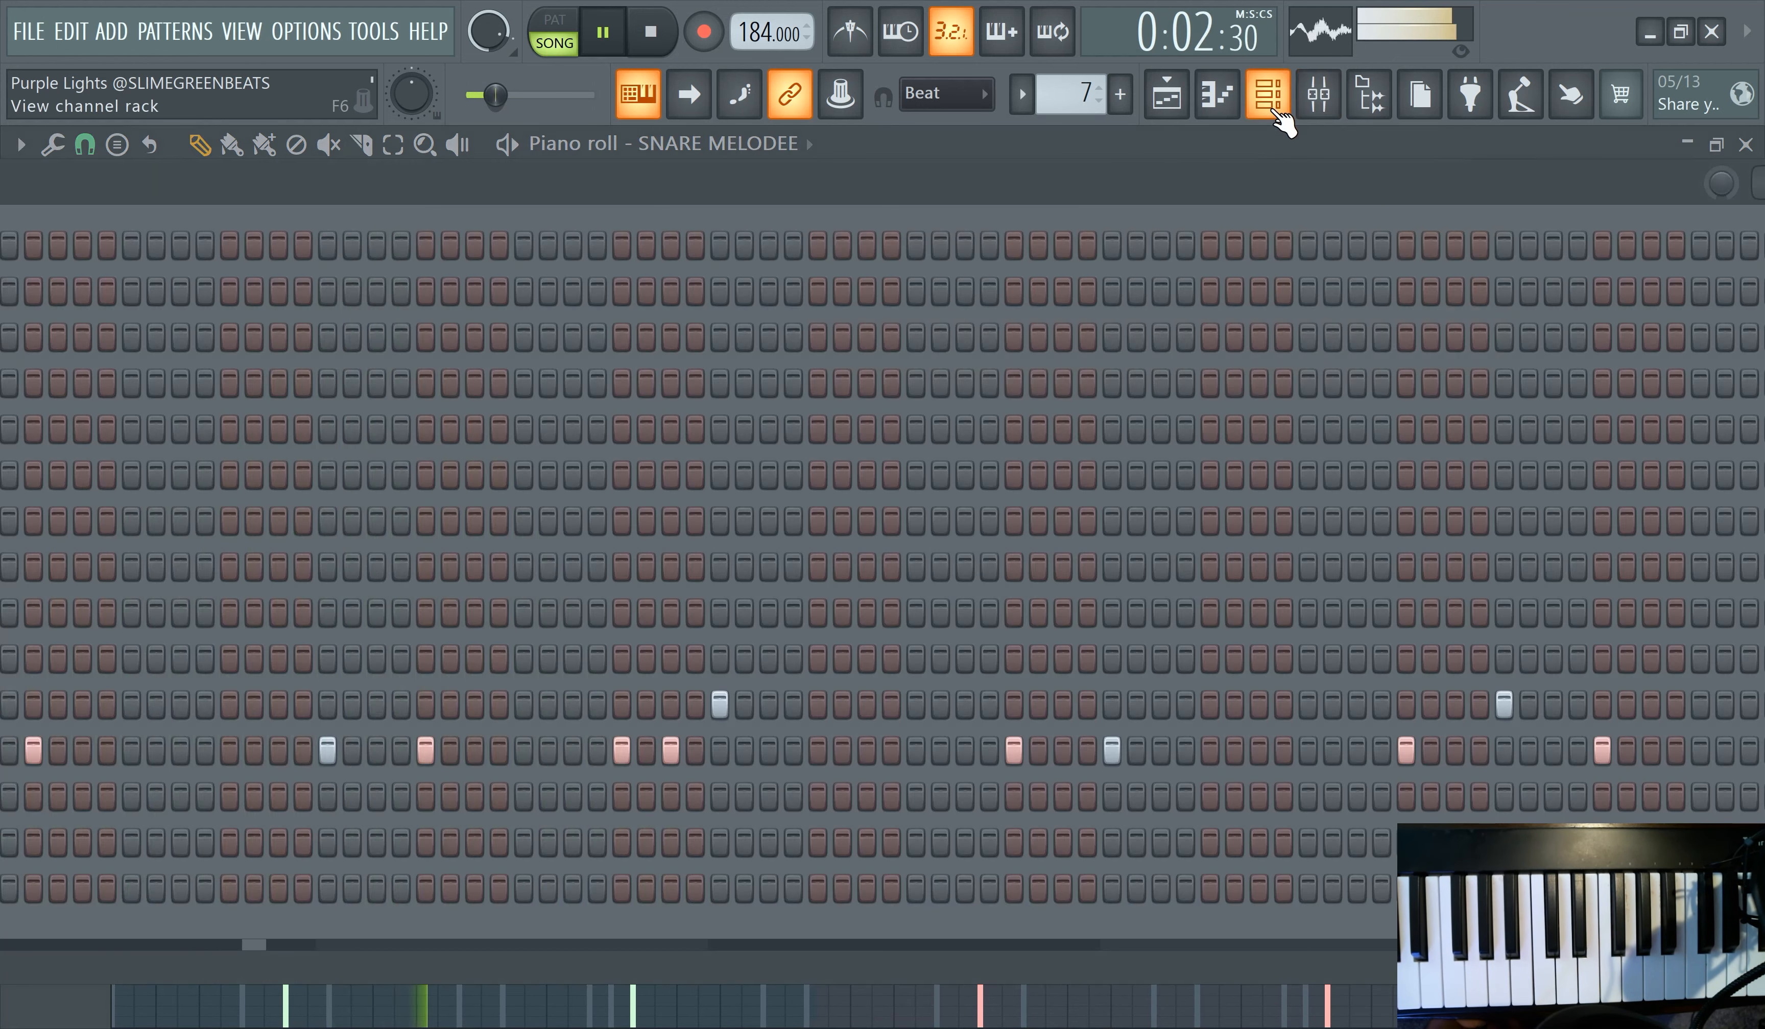
pyautogui.click(1194, 110)
pyautogui.scroll(-1, 724, 465)
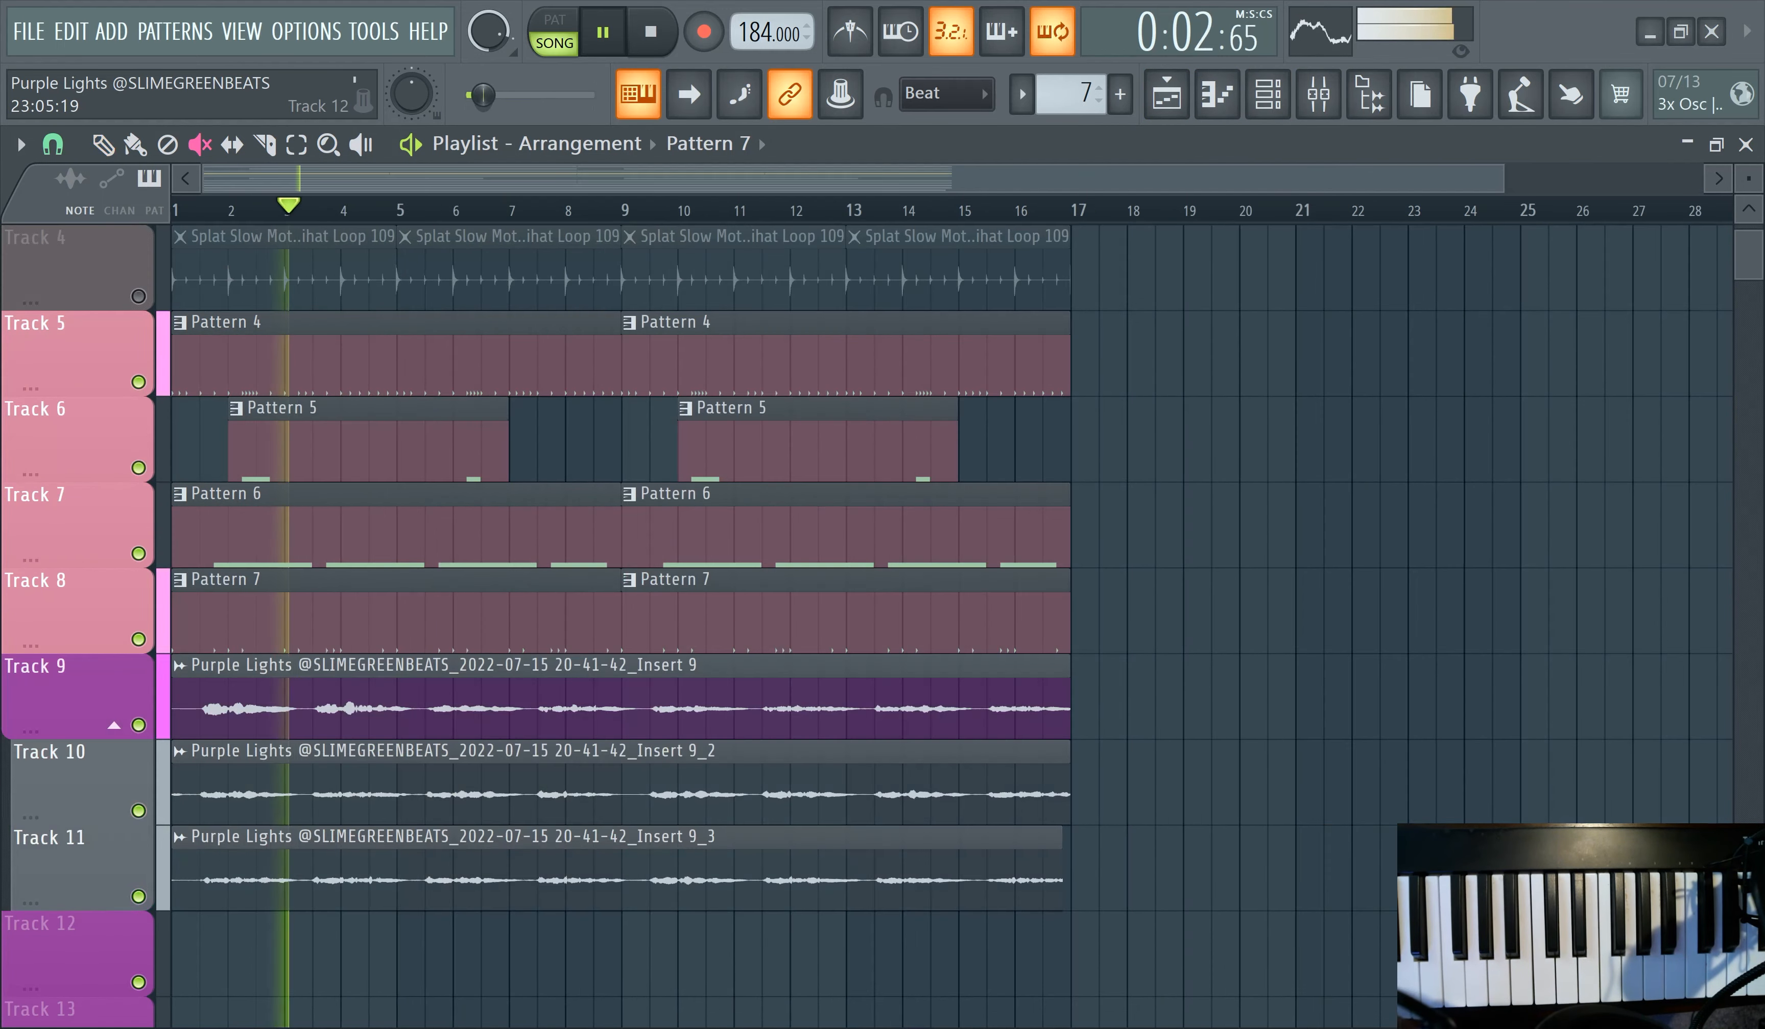
# - Change the external audio input of mixer track Insert 9
pyautogui.click(1318, 94)
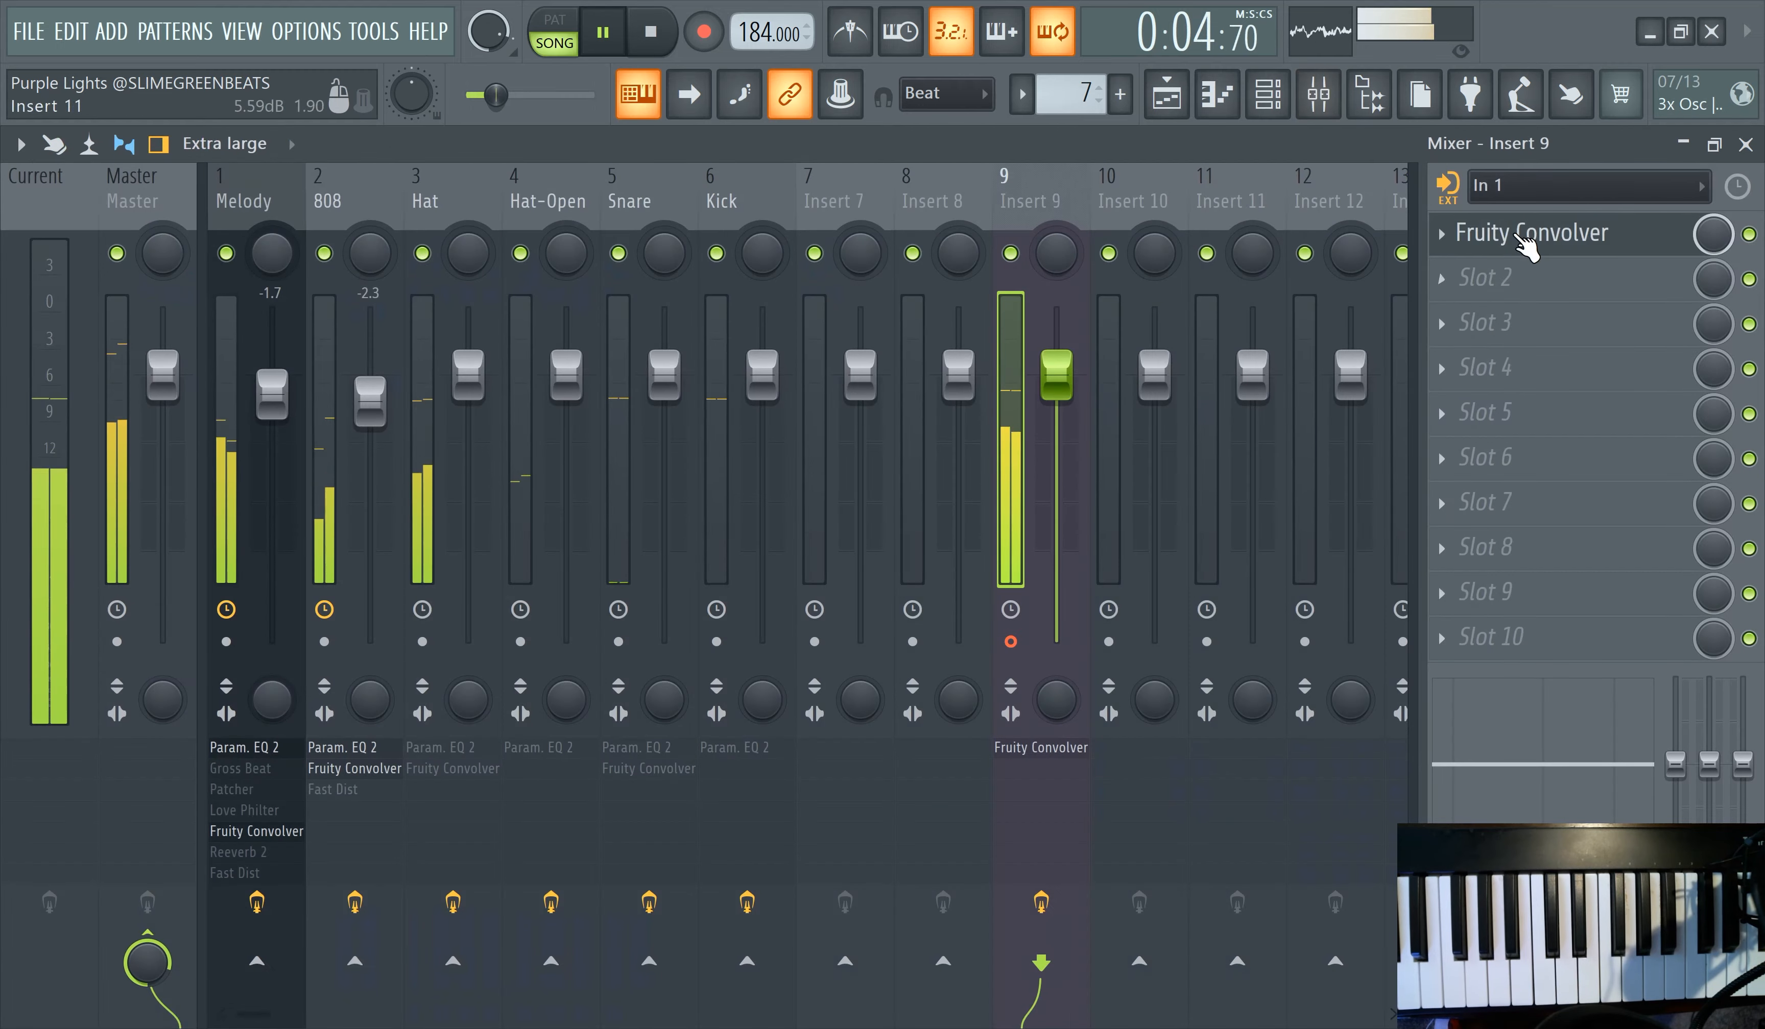
pyautogui.click(1541, 185)
pyautogui.click(1533, 360)
# - Return to the playlist, activate the Draw tool and bring the melody and drum tracks into view
pyautogui.click(1171, 103)
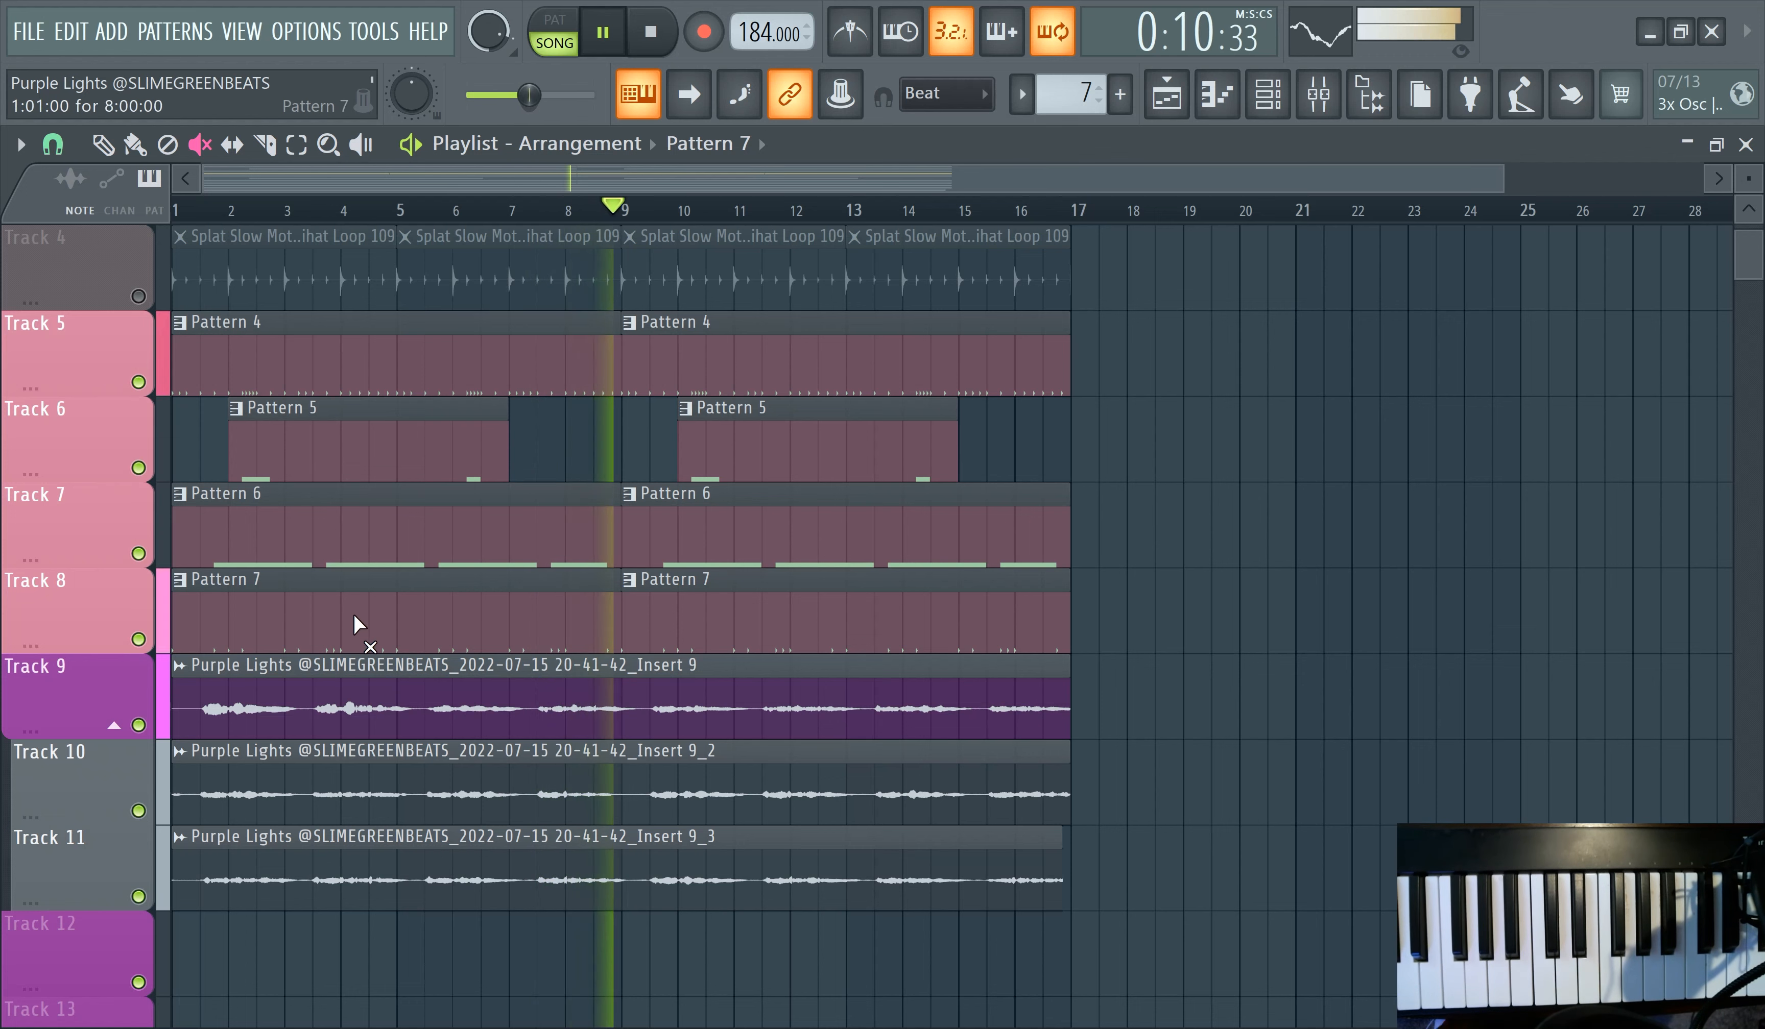
pyautogui.click(103, 145)
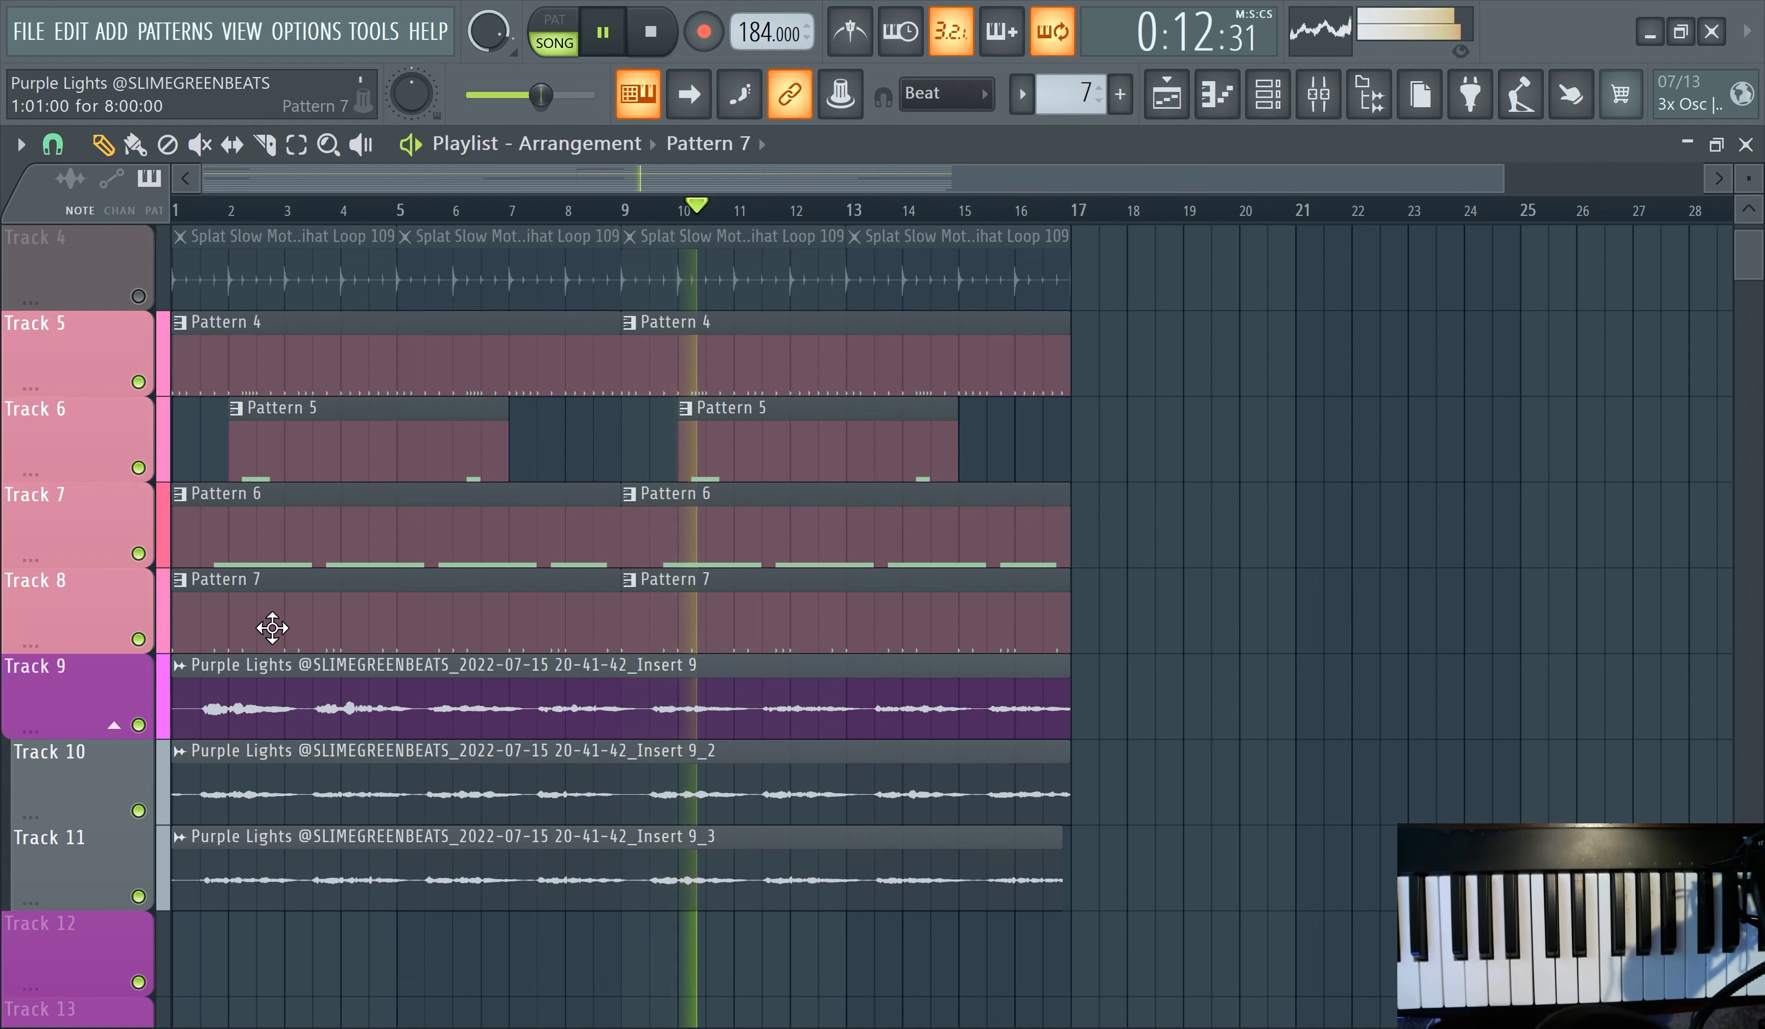
pyautogui.scroll(3, 303, 643)
pyautogui.scroll(-1, 347, 713)
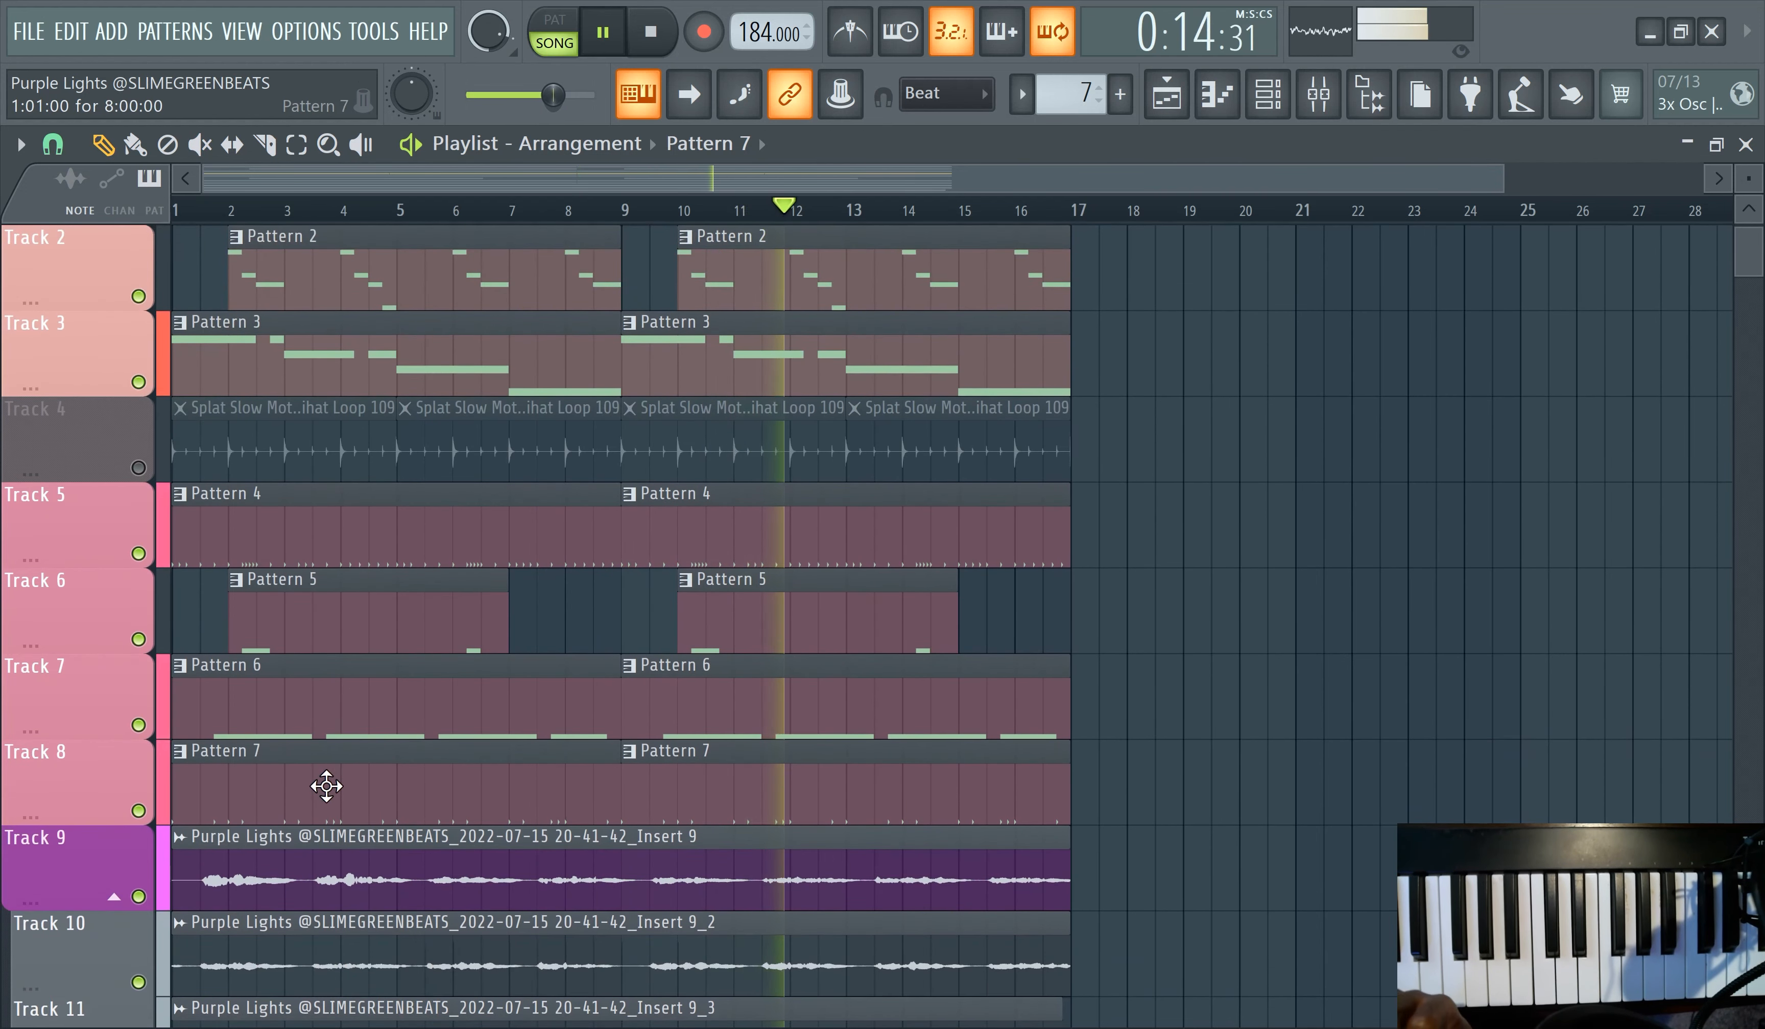
# - Show the channel rack, filter it to all channels and reposition it so the pattern 7 steps are visible
pyautogui.click(1316, 92)
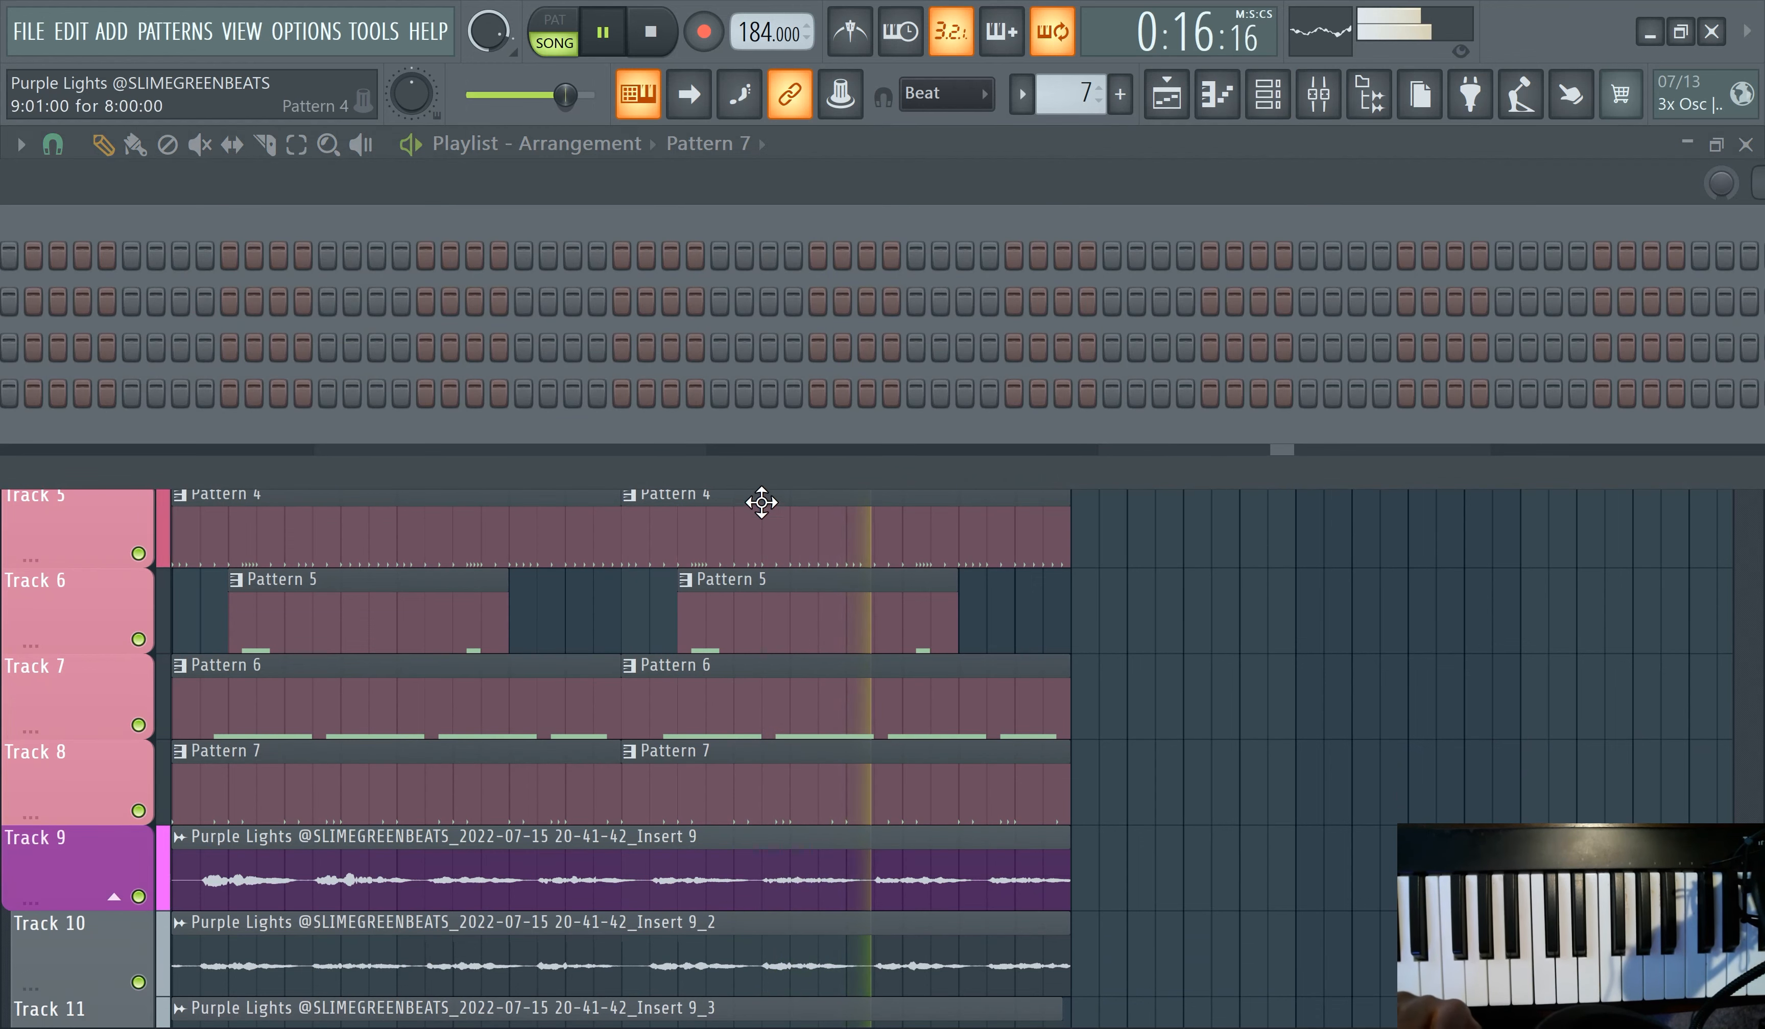
pyautogui.moveTo(835, 202); pyautogui.dragTo(1469, 248)
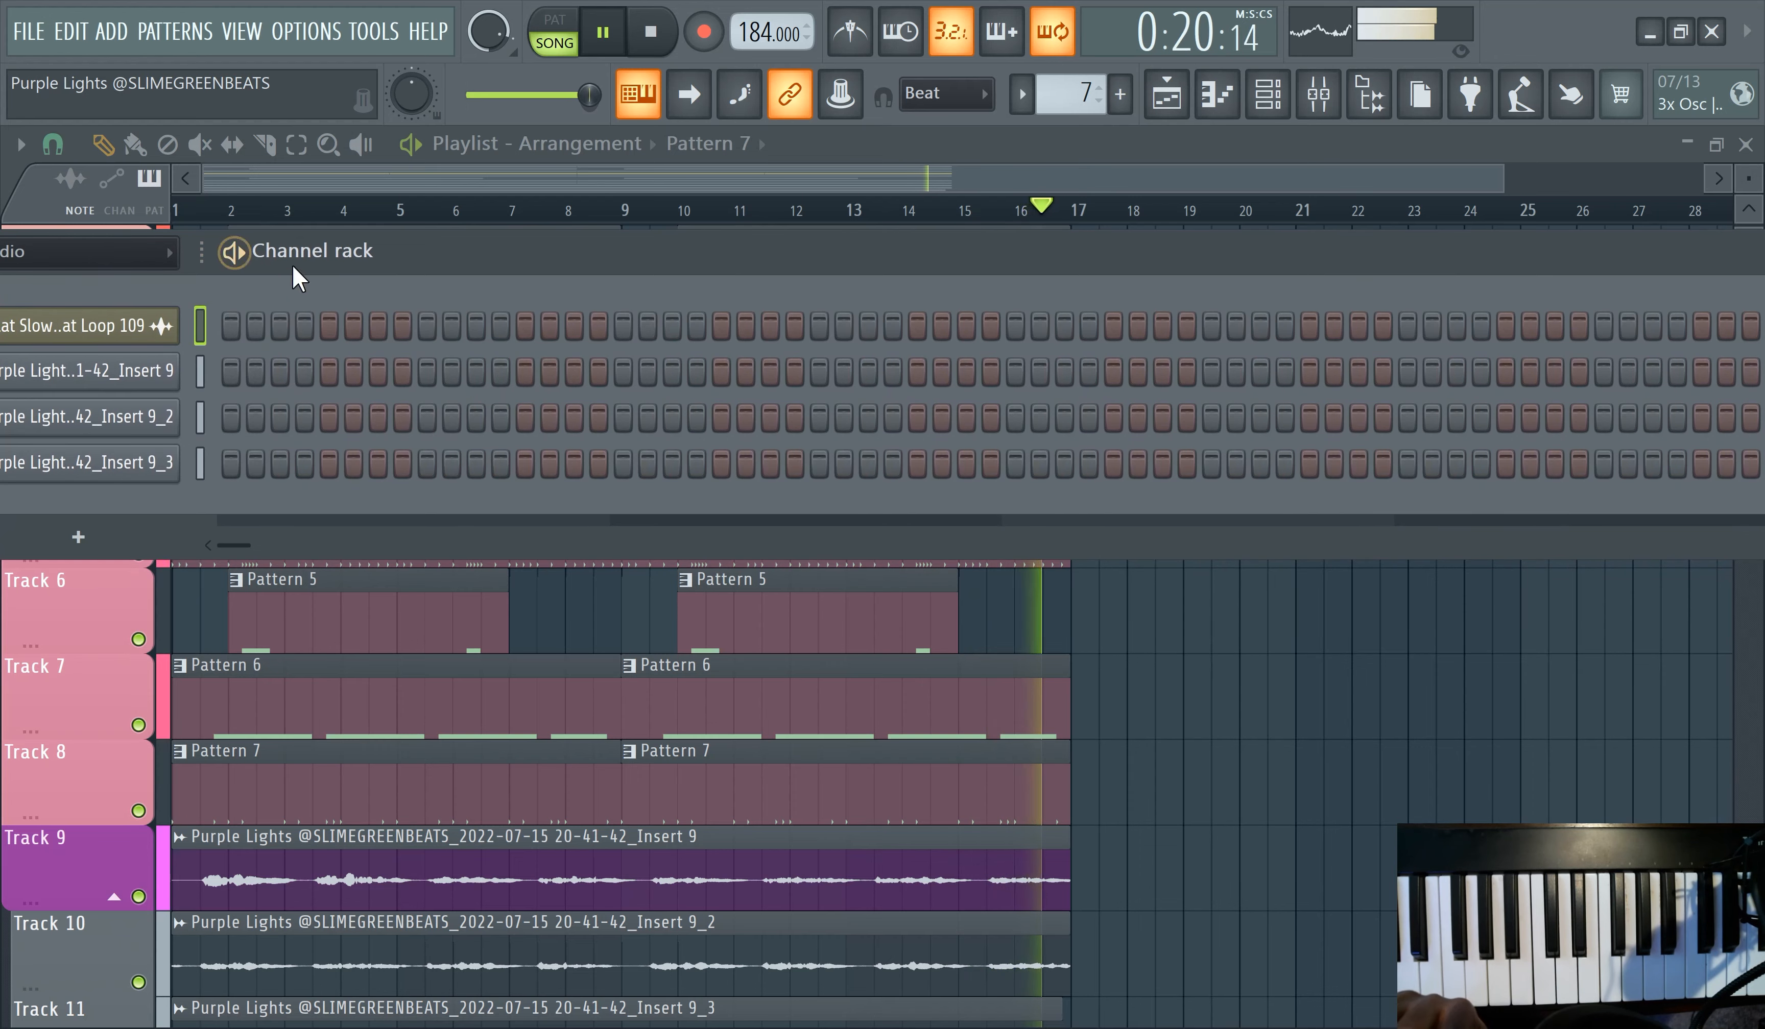
pyautogui.moveTo(533, 265); pyautogui.dragTo(675, 256)
pyautogui.click(215, 241)
pyautogui.click(161, 268)
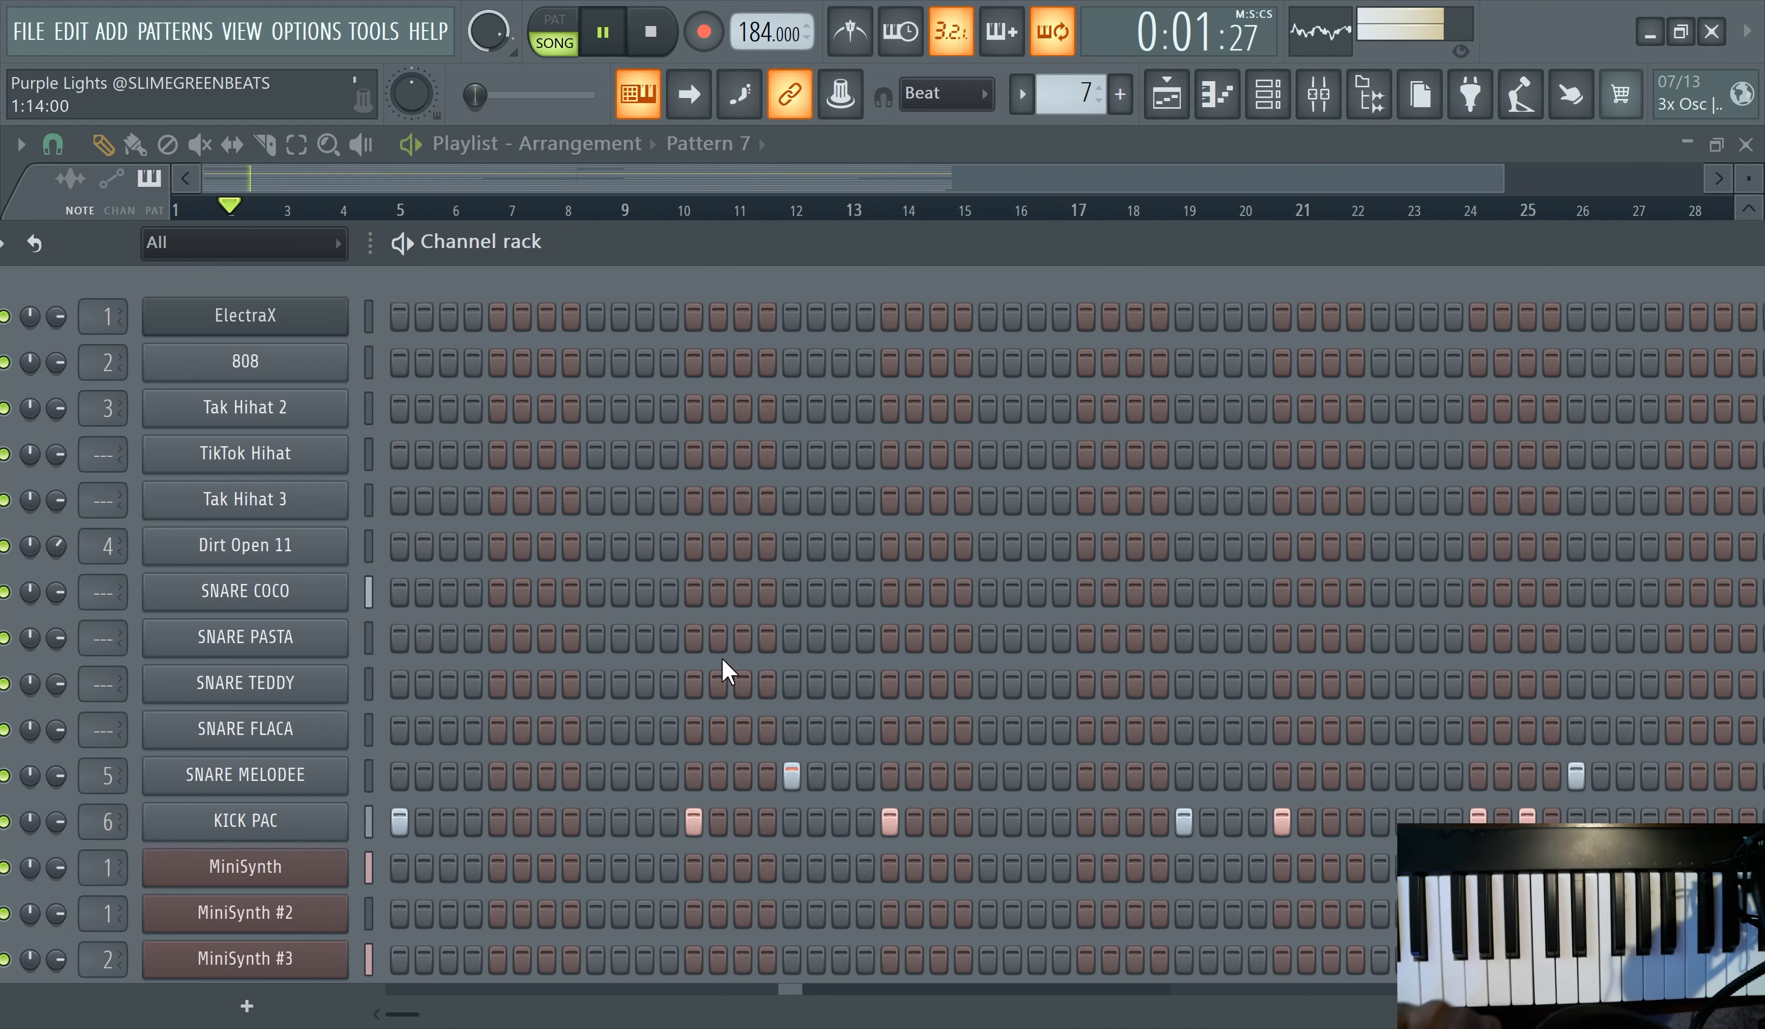
pyautogui.moveTo(728, 241); pyautogui.dragTo(610, 138)
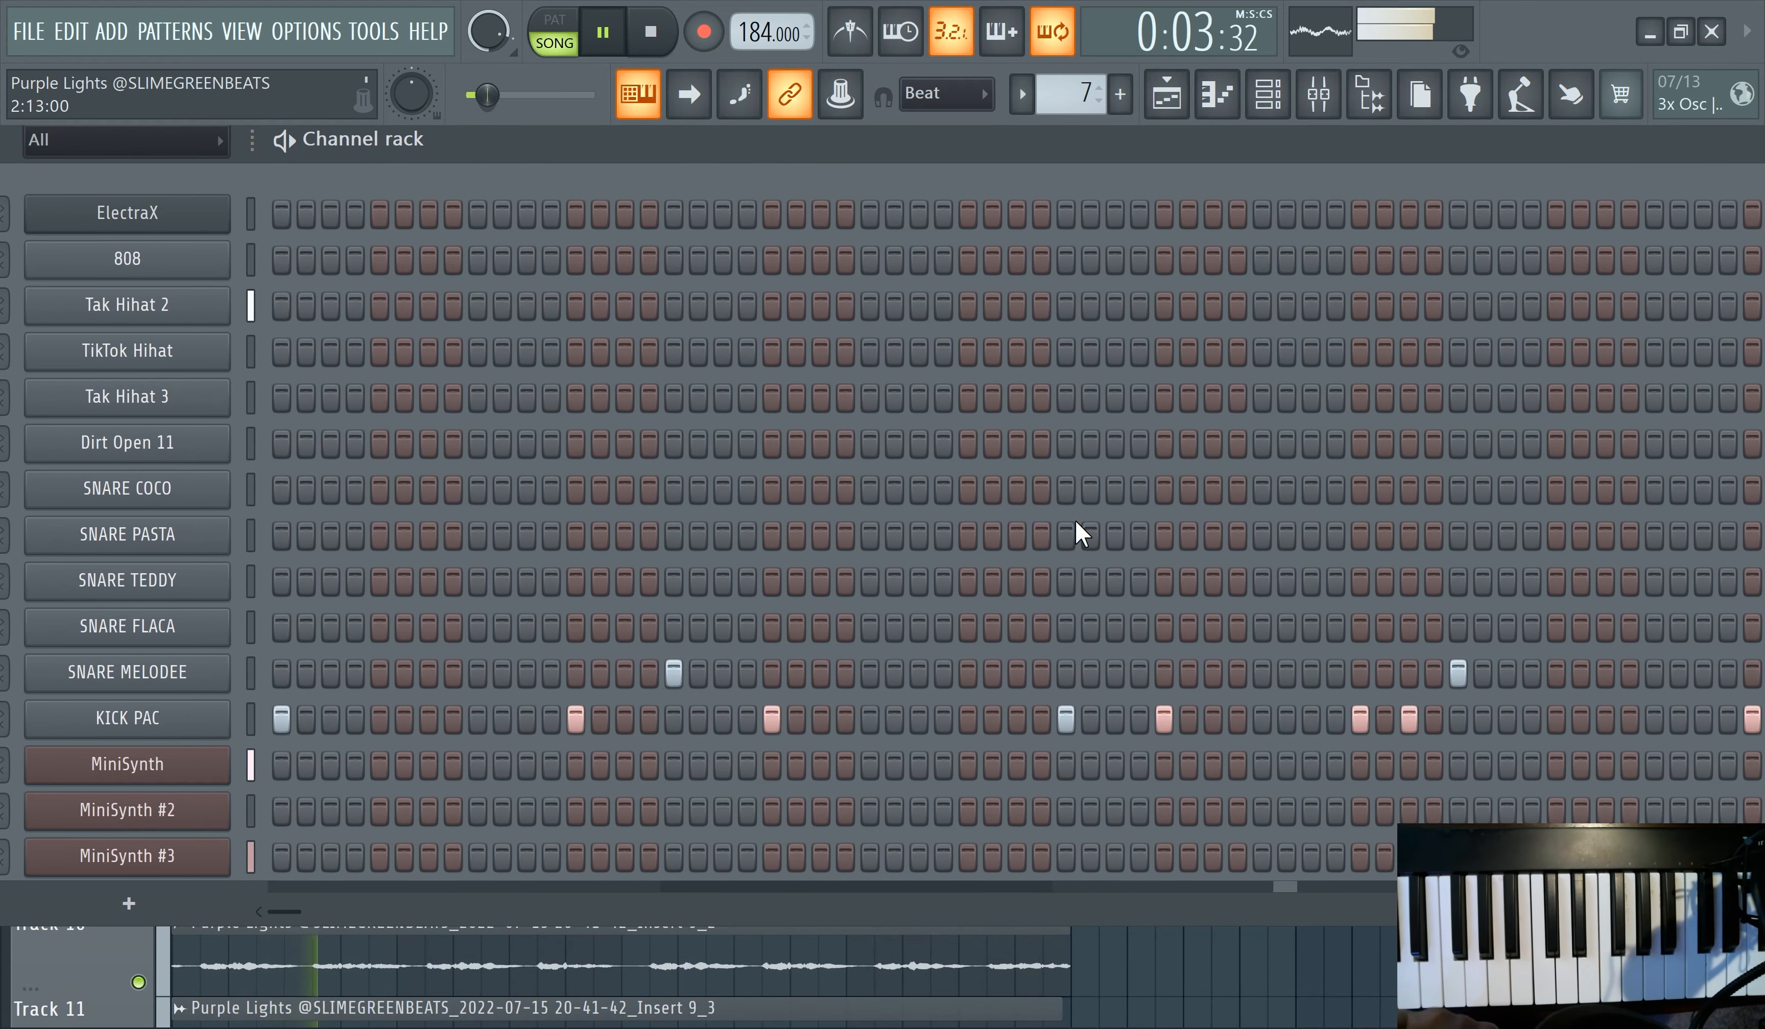
# - Hide the channel rack and open the KICK PAC notes of pattern 7 in the piano roll
pyautogui.click(1268, 99)
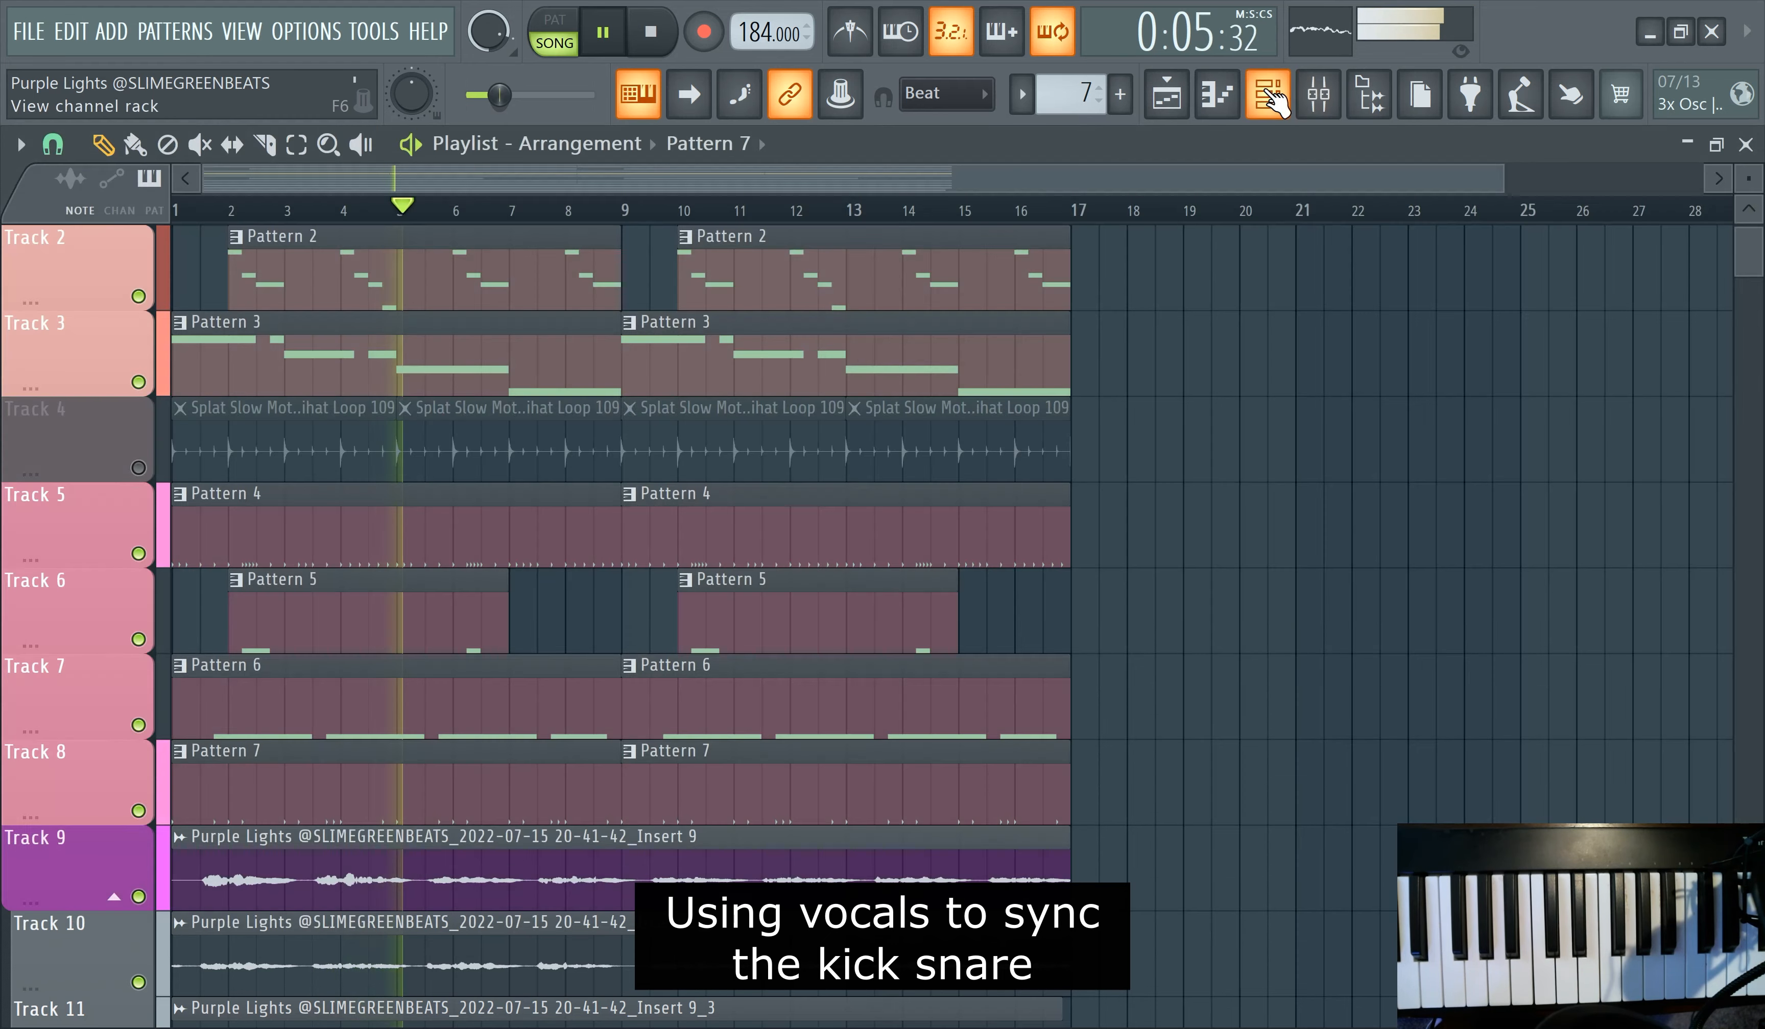
pyautogui.click(1226, 100)
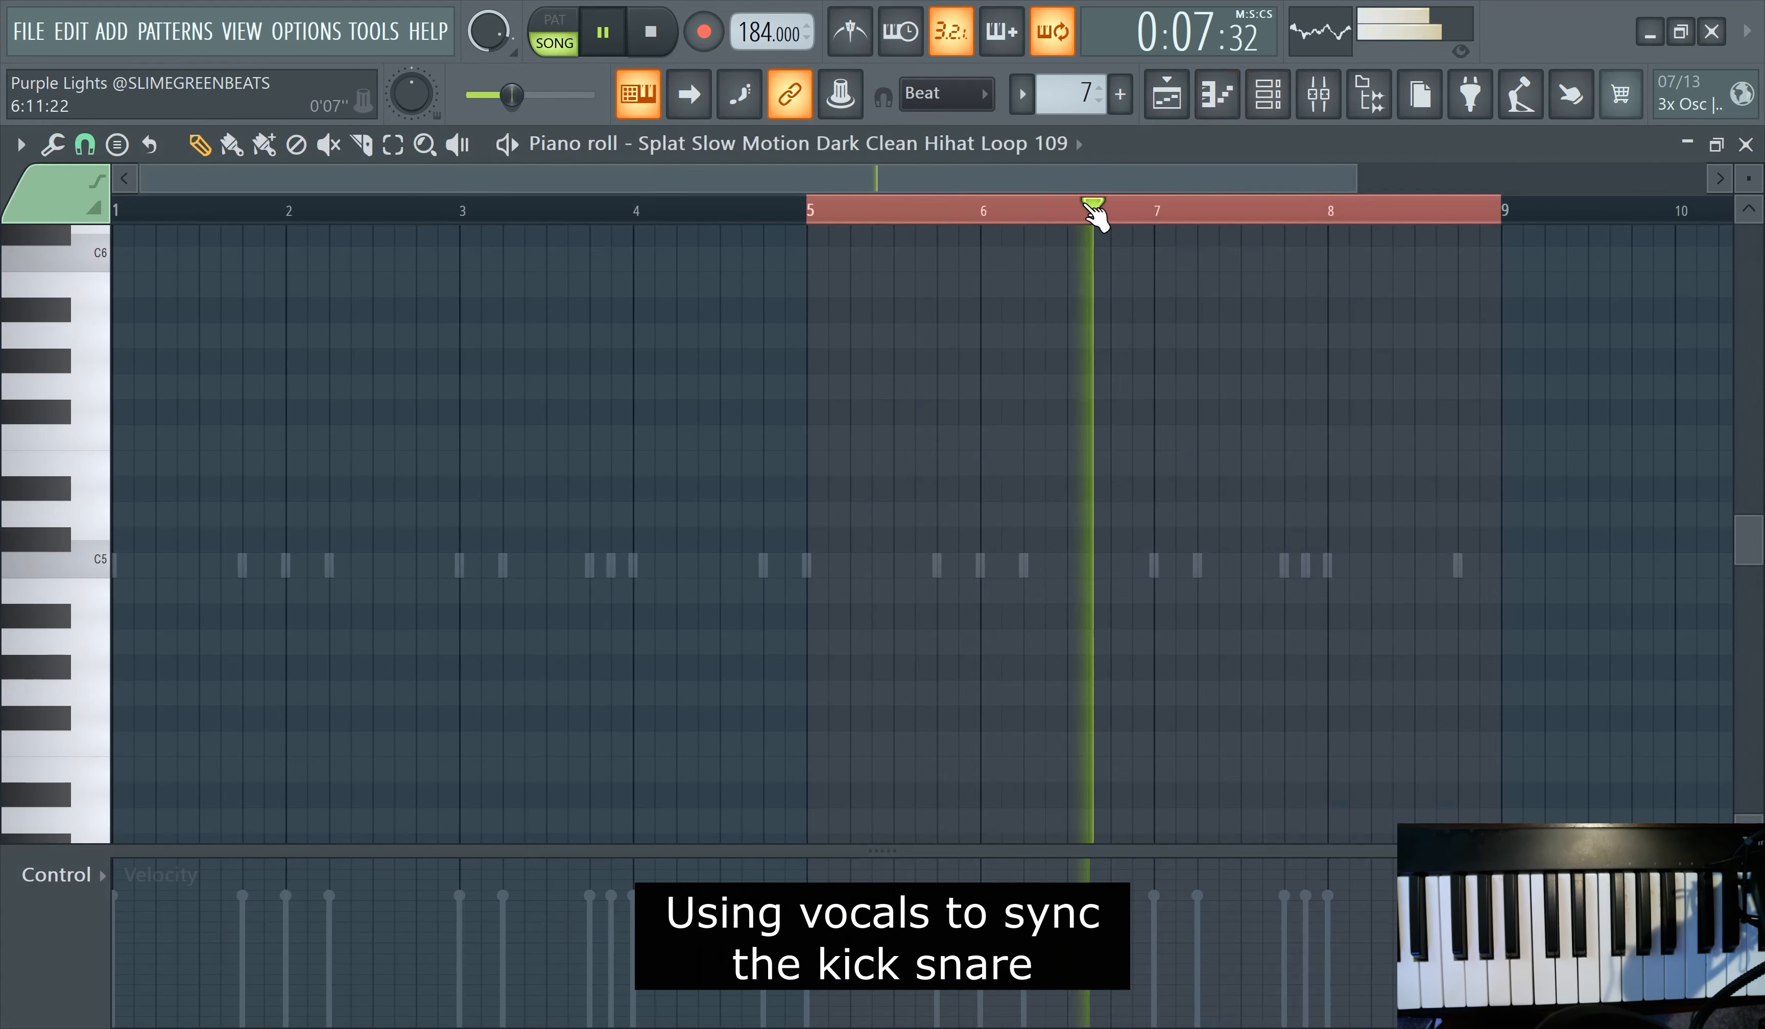
pyautogui.click(1039, 152)
pyautogui.click(787, 631)
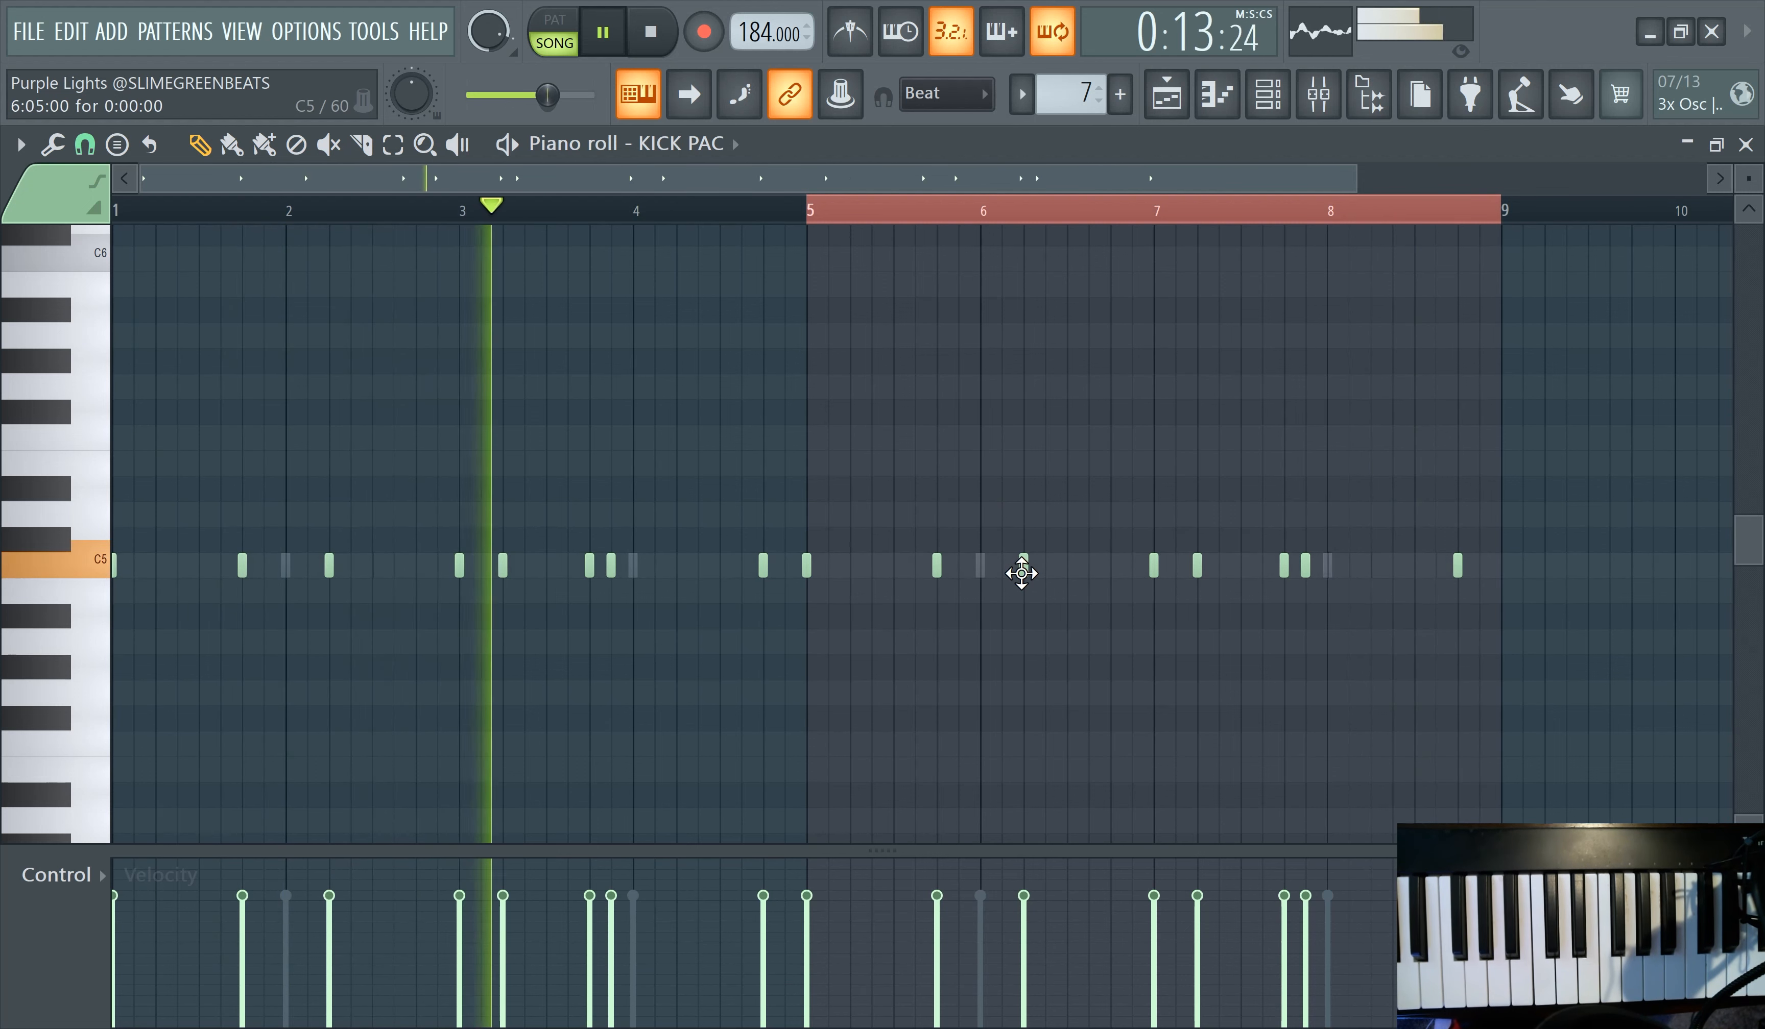
# - Move the KICK PAC notes on step 5 of bars 3 and 7 to step 3 of those bars
pyautogui.scroll(2, 554, 625)
pyautogui.click(459, 565)
pyautogui.rightClick(485, 566)
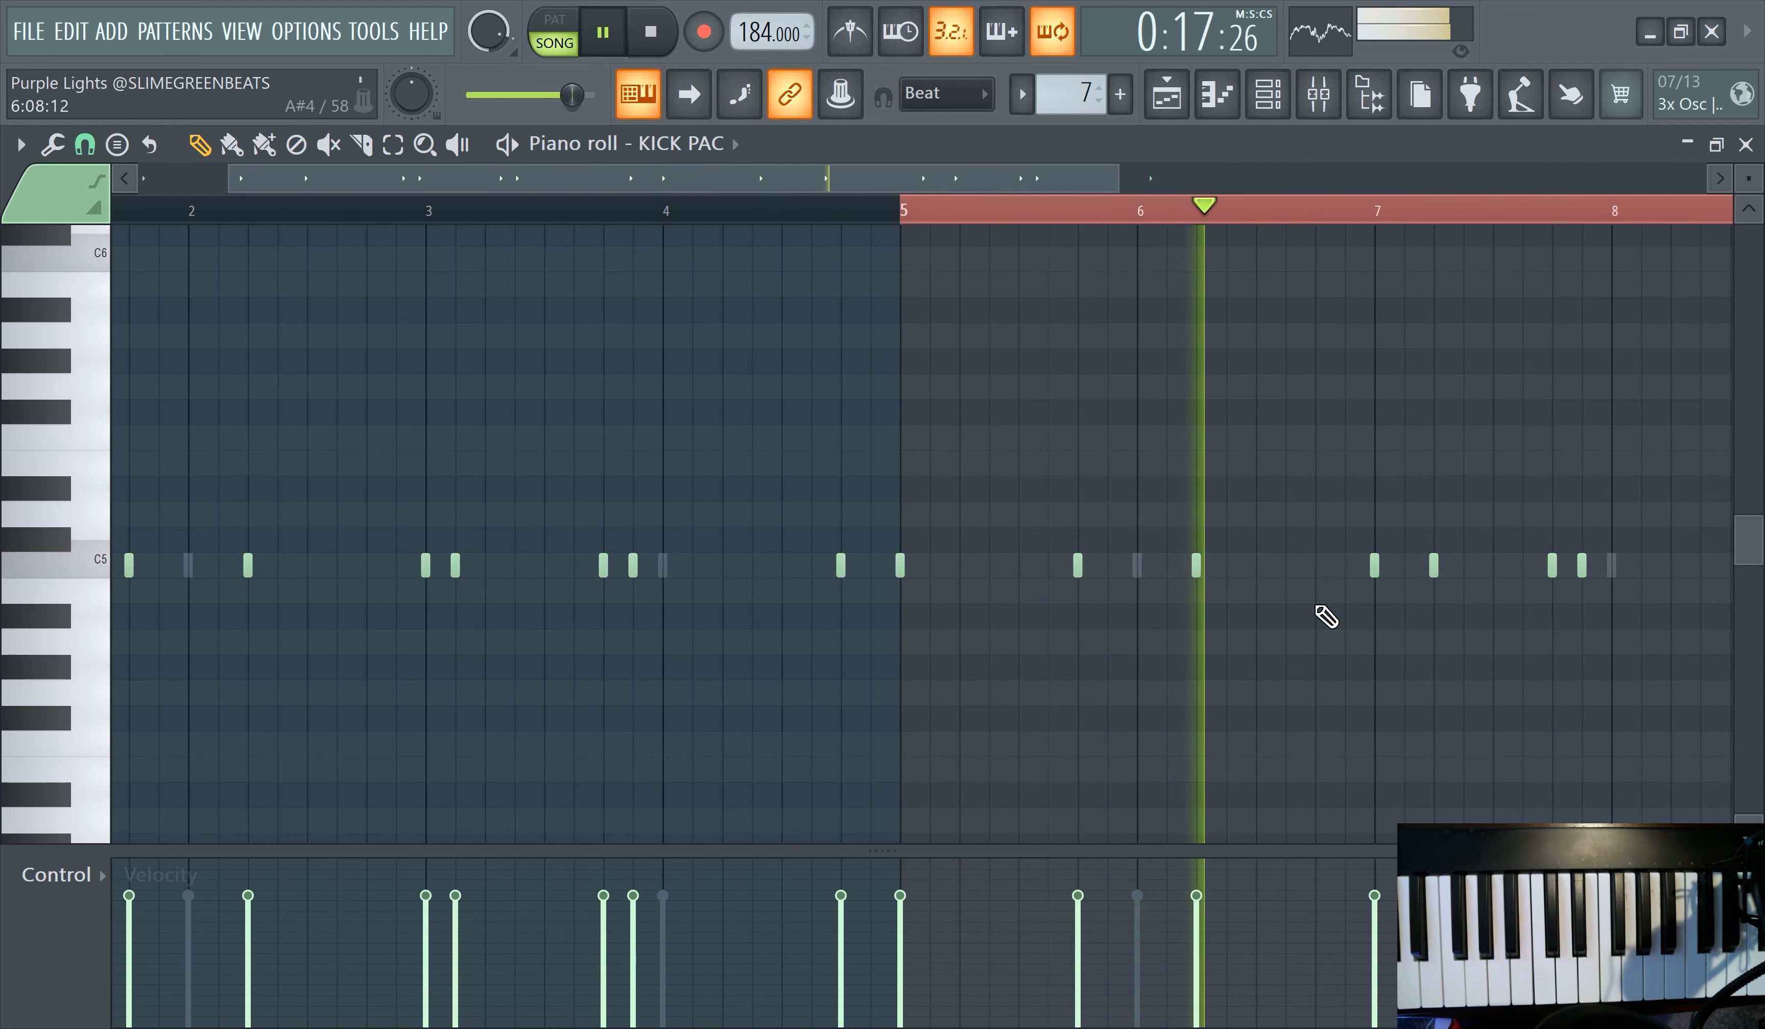
pyautogui.rightClick(1431, 570)
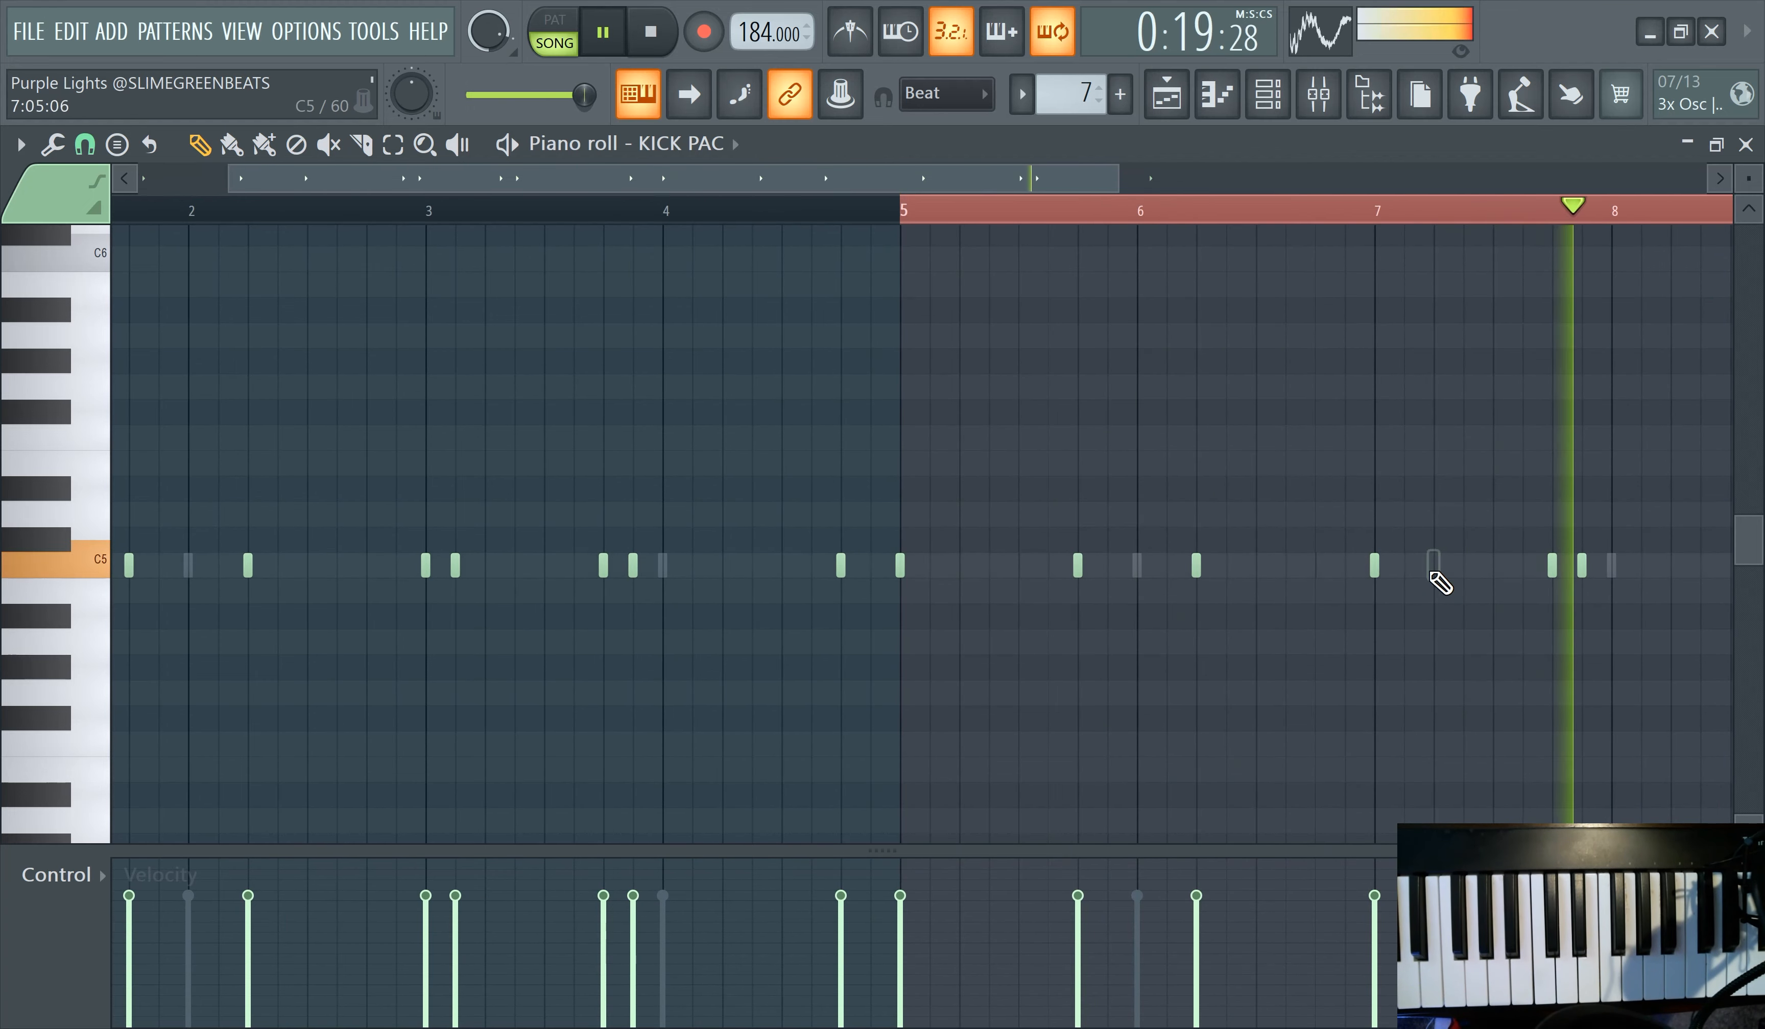
pyautogui.click(1406, 570)
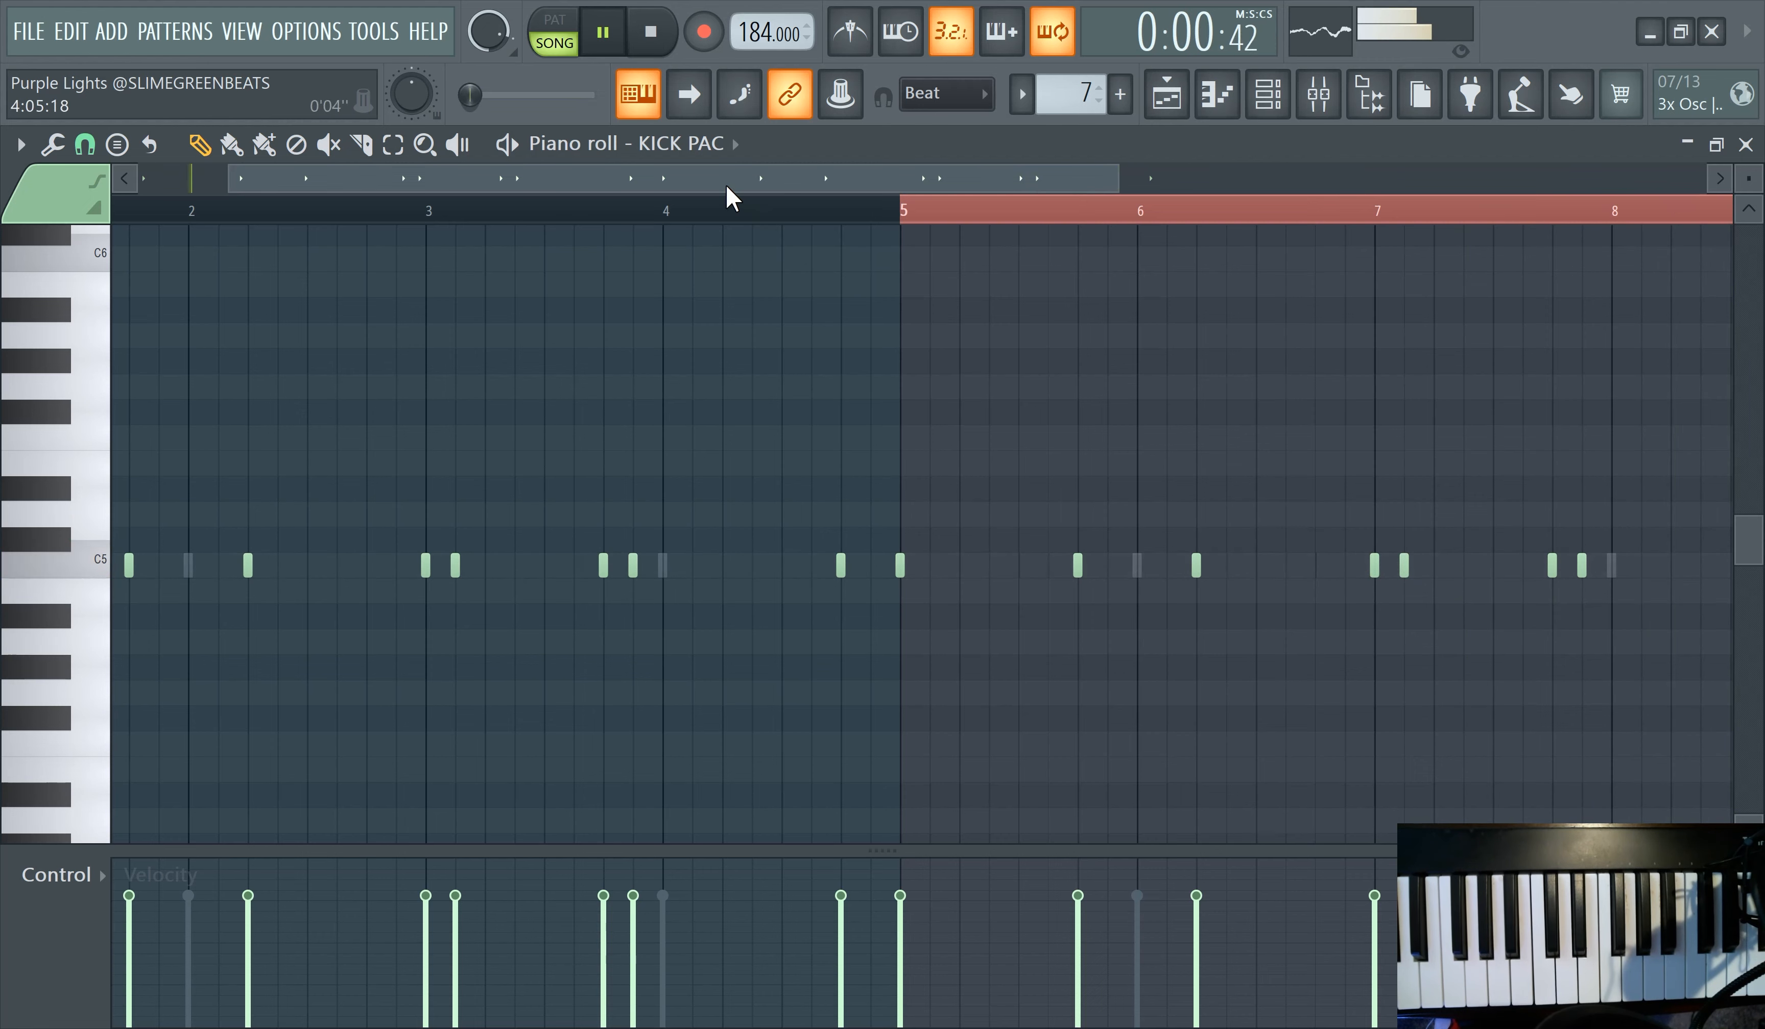
pyautogui.moveTo(725, 185); pyautogui.dragTo(545, 171)
pyautogui.scroll(-3, 1080, 365)
pyautogui.scroll(2, 1085, 366)
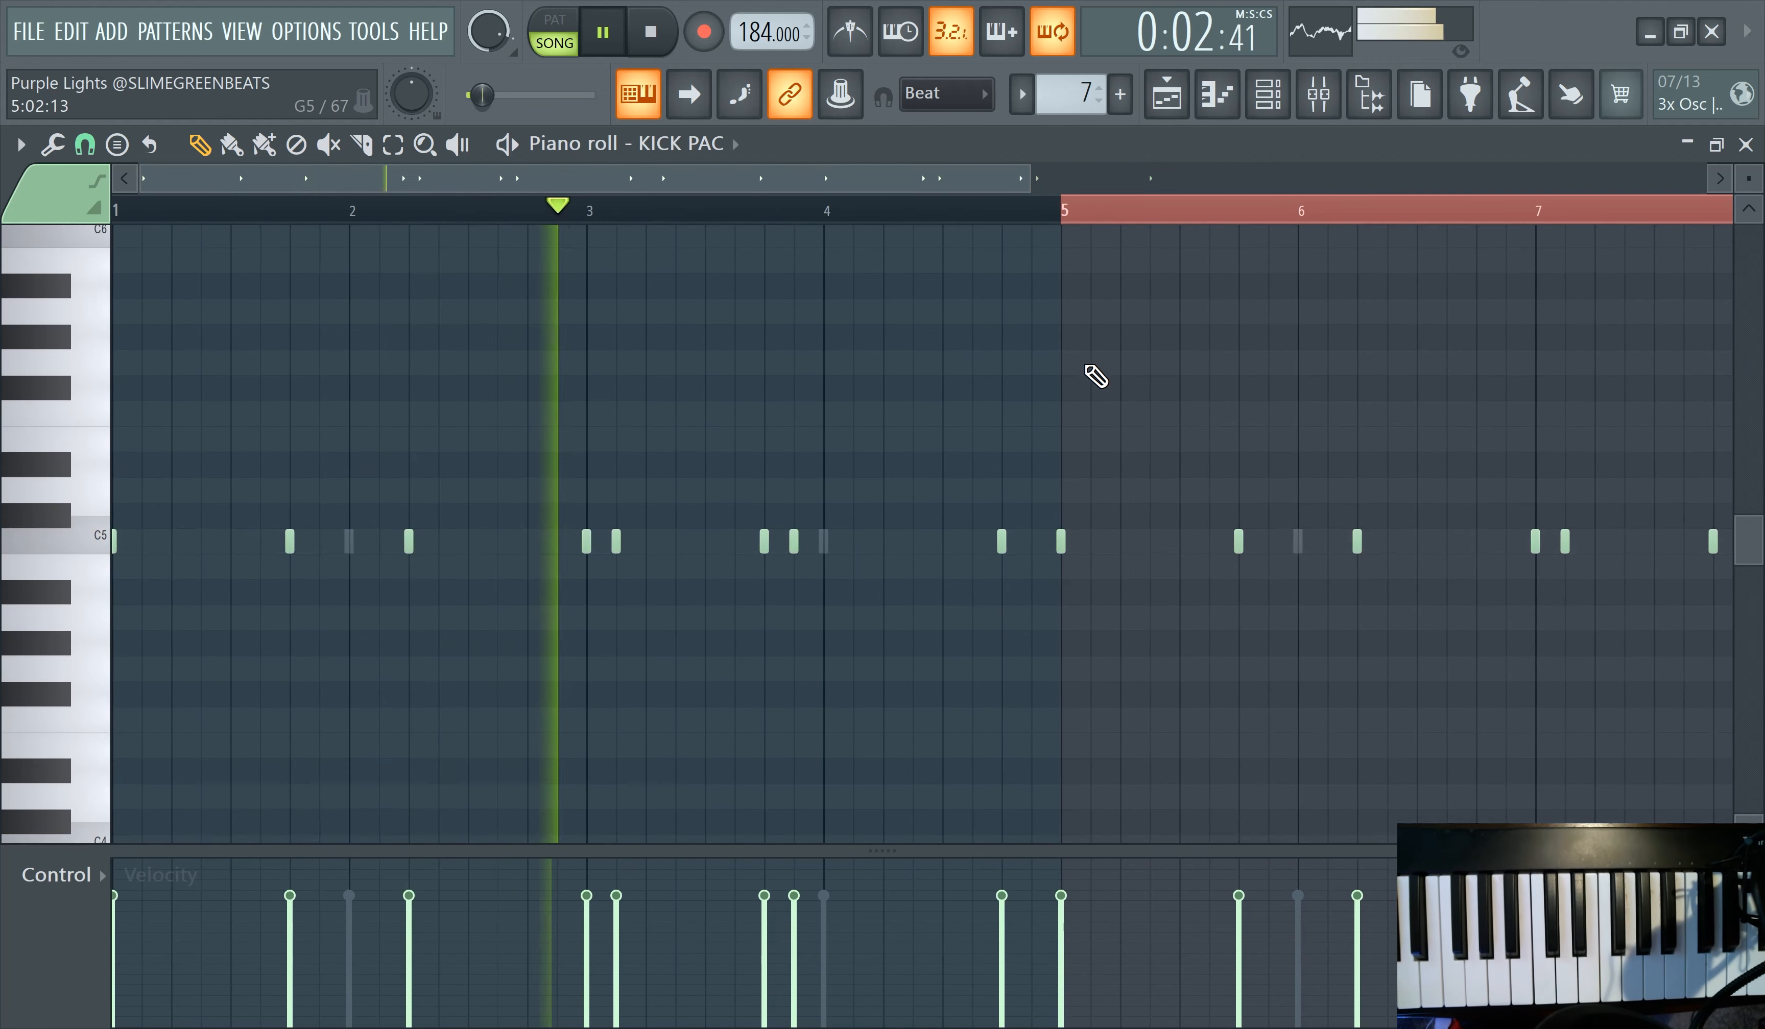
pyautogui.scroll(1, 1096, 377)
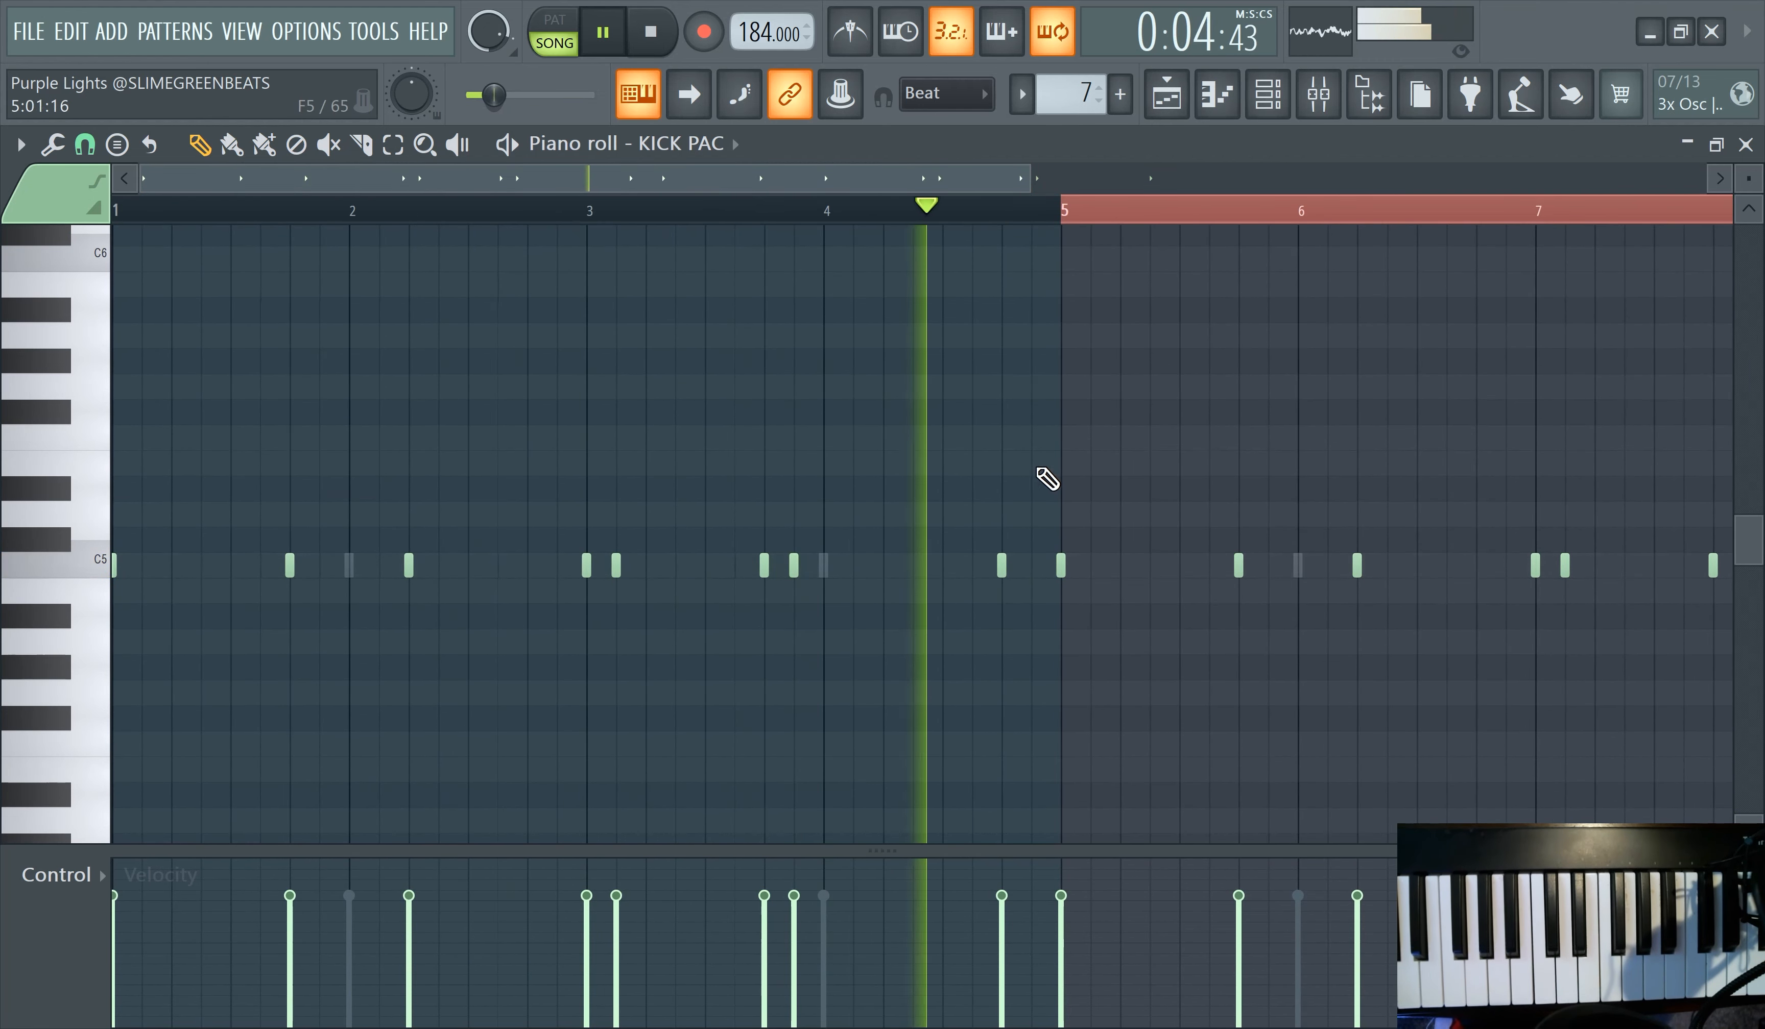
# - Delete the KICK PAC note on step 15 of bar 3 and add kicks on step 15 of bars 5 and 8
pyautogui.scroll(-1, 908, 536)
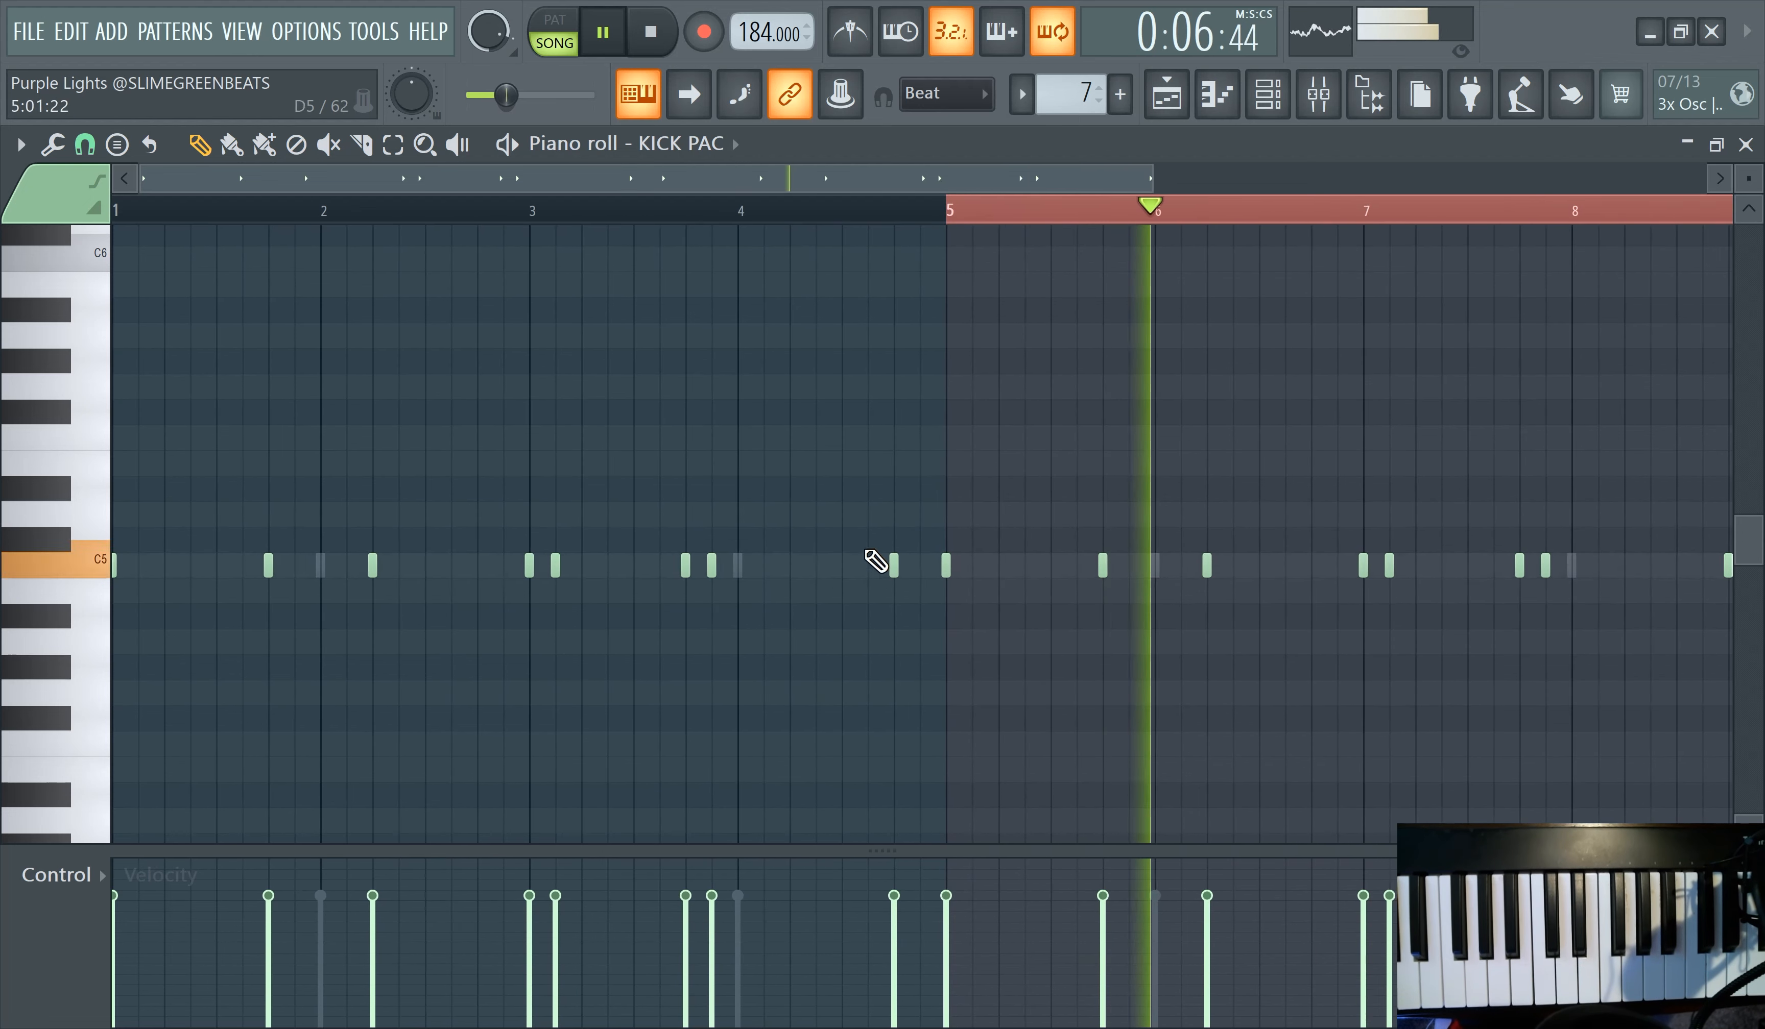
pyautogui.scroll(-3, 849, 558)
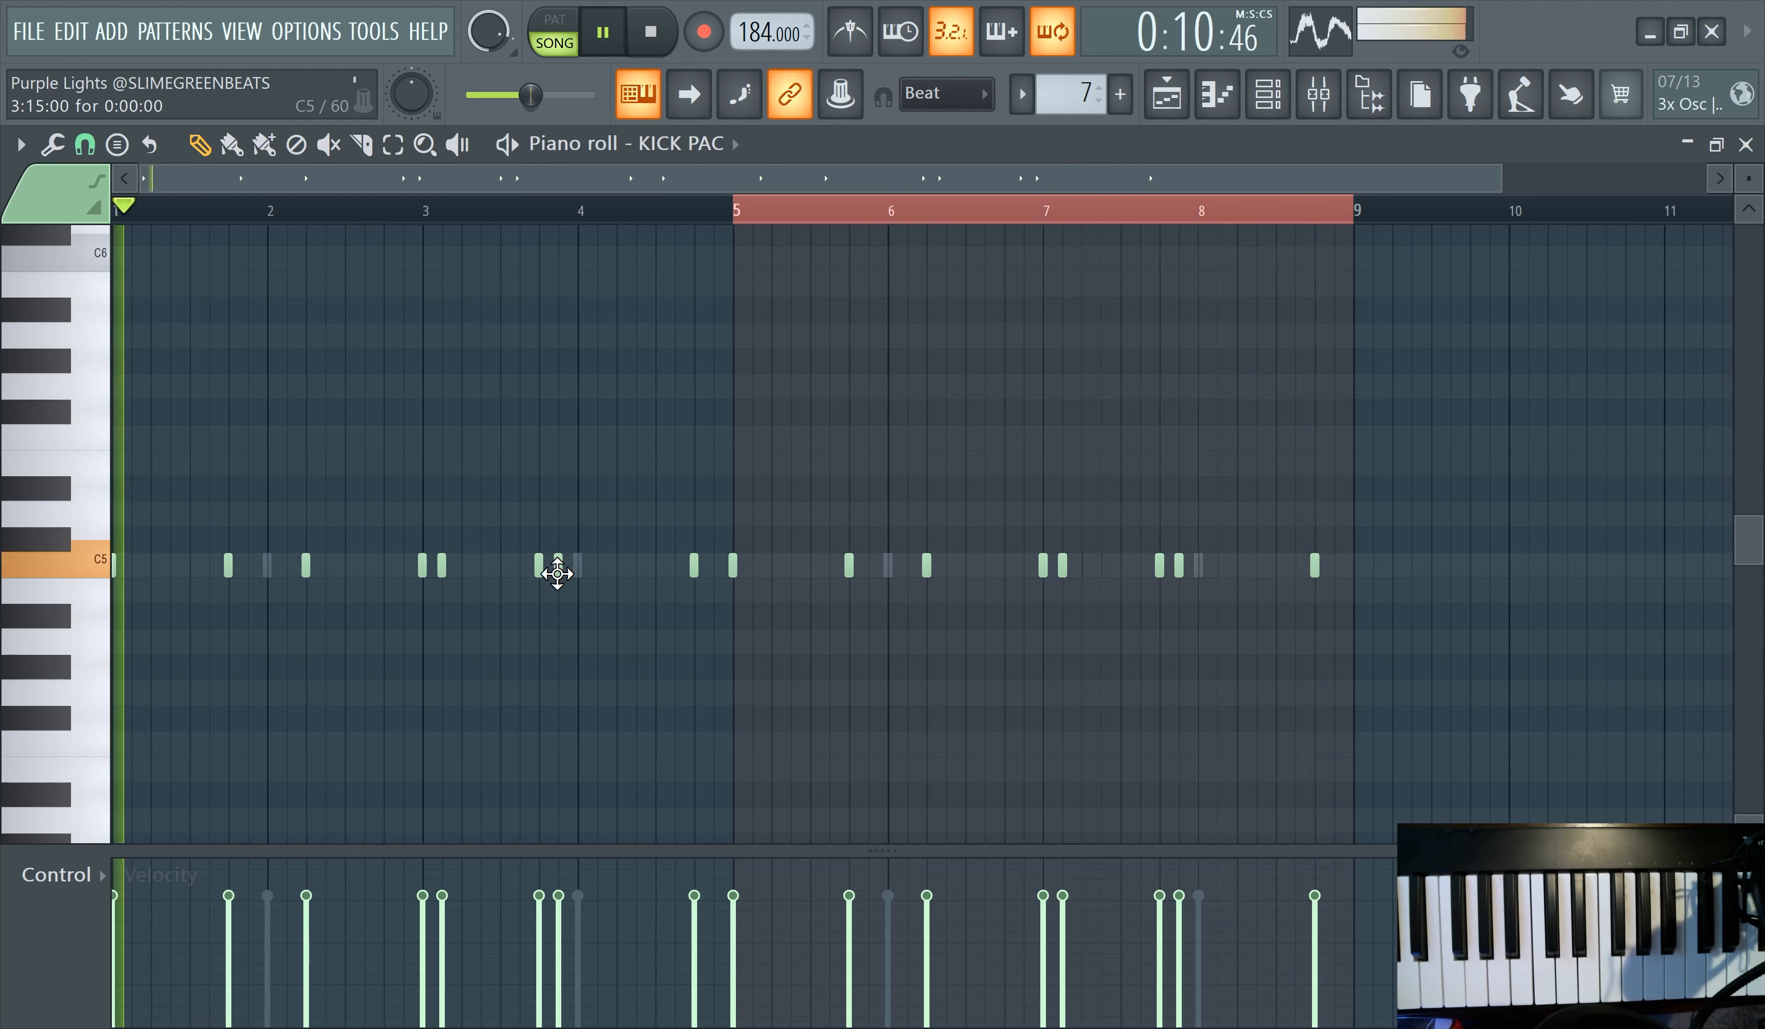
pyautogui.rightClick(557, 574)
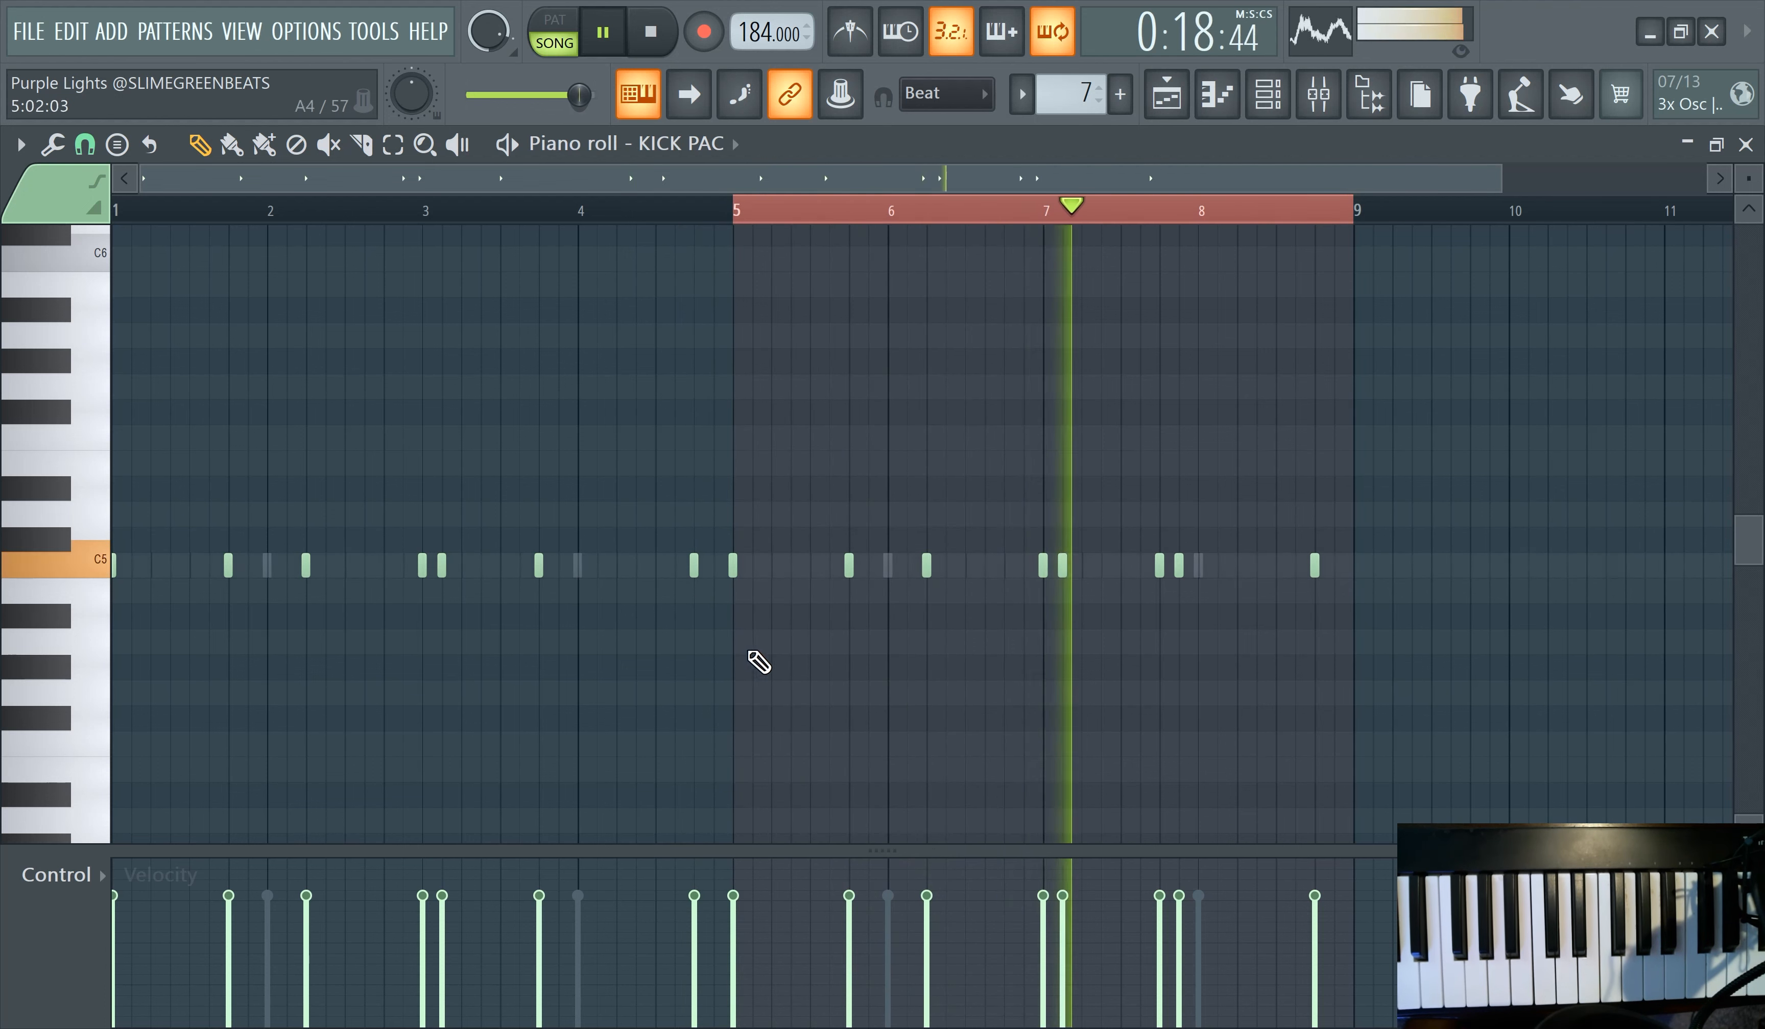
pyautogui.click(868, 565)
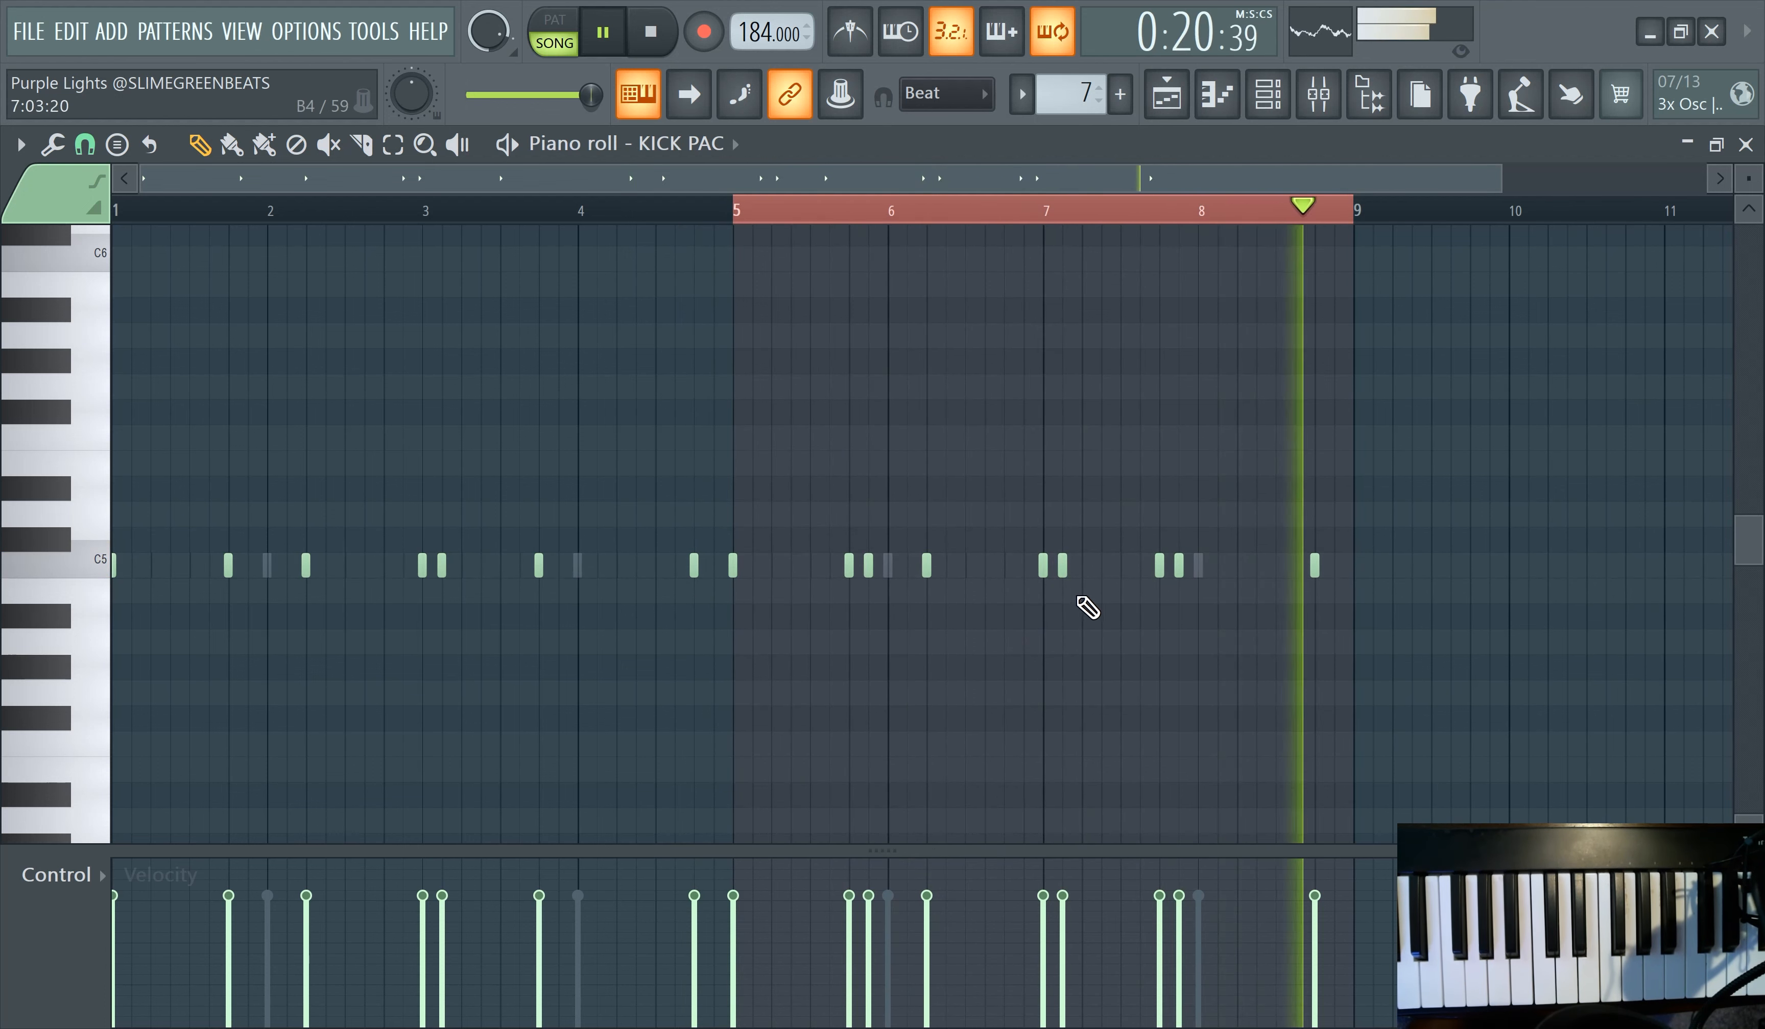
pyautogui.click(1333, 565)
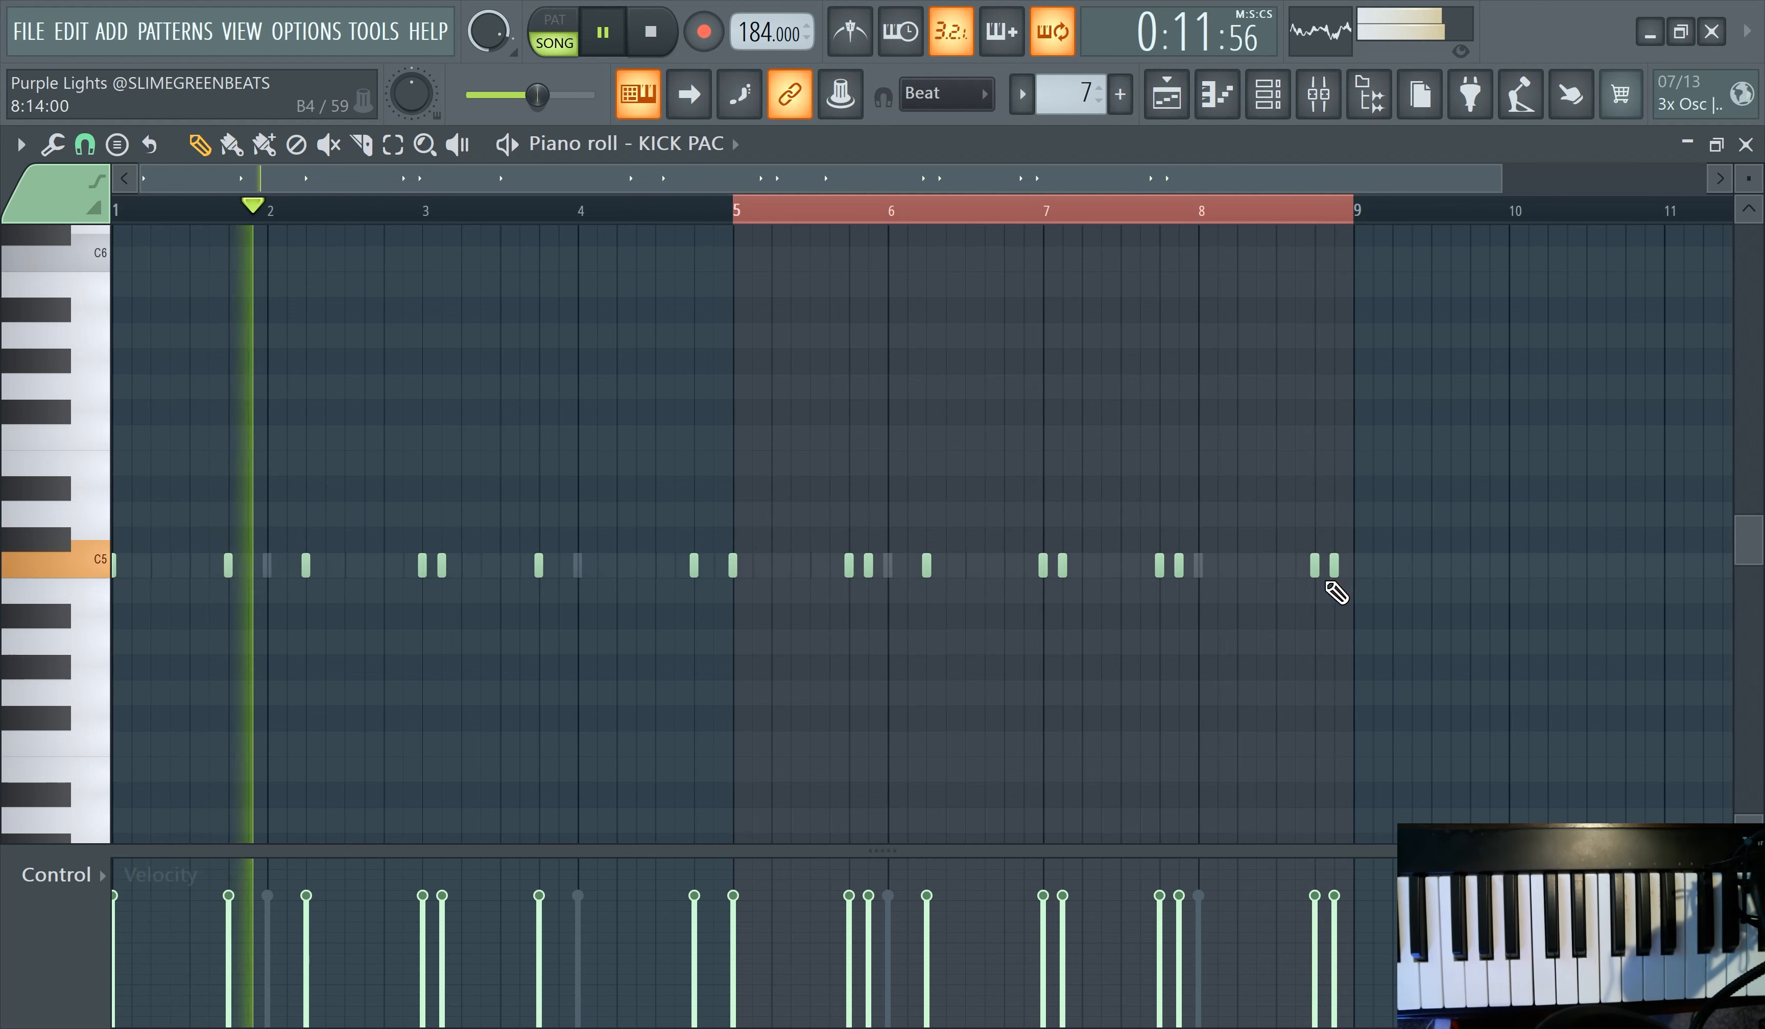
# - Switch the piano roll to SNARE MELODEE, add a C5 snare in the second half of bar 8 and place it on step 13
pyautogui.click(721, 145)
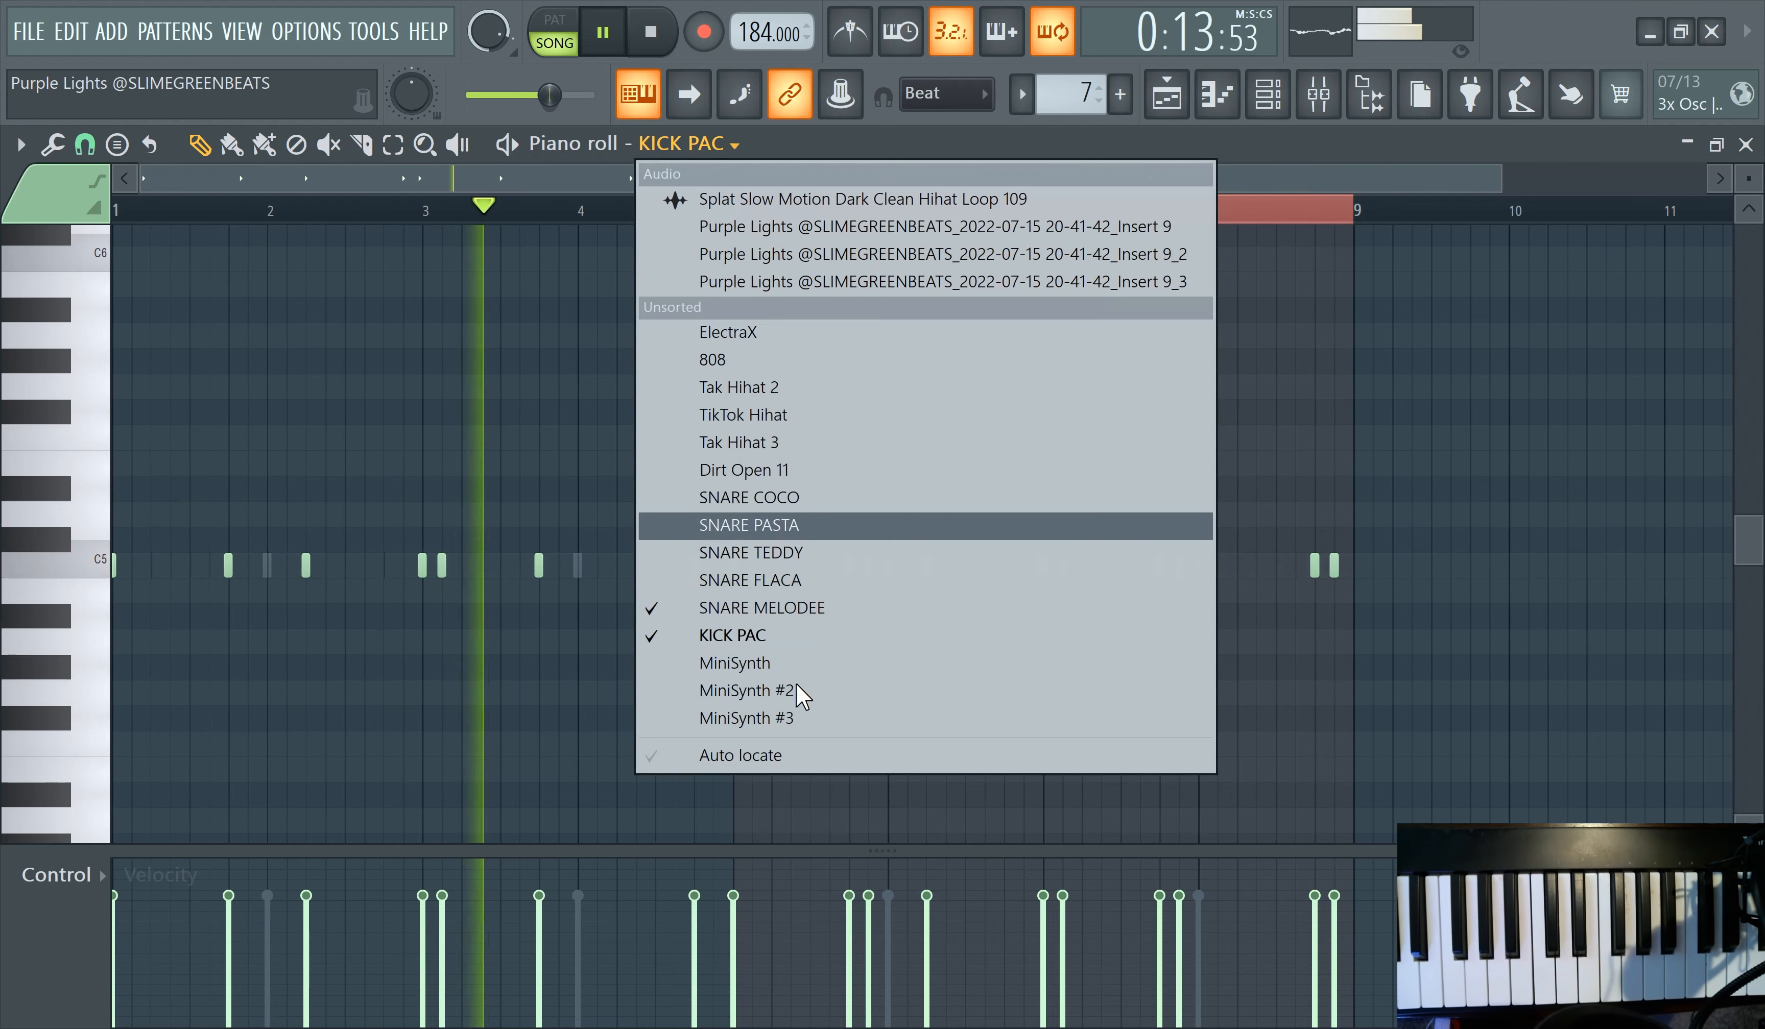
pyautogui.click(831, 609)
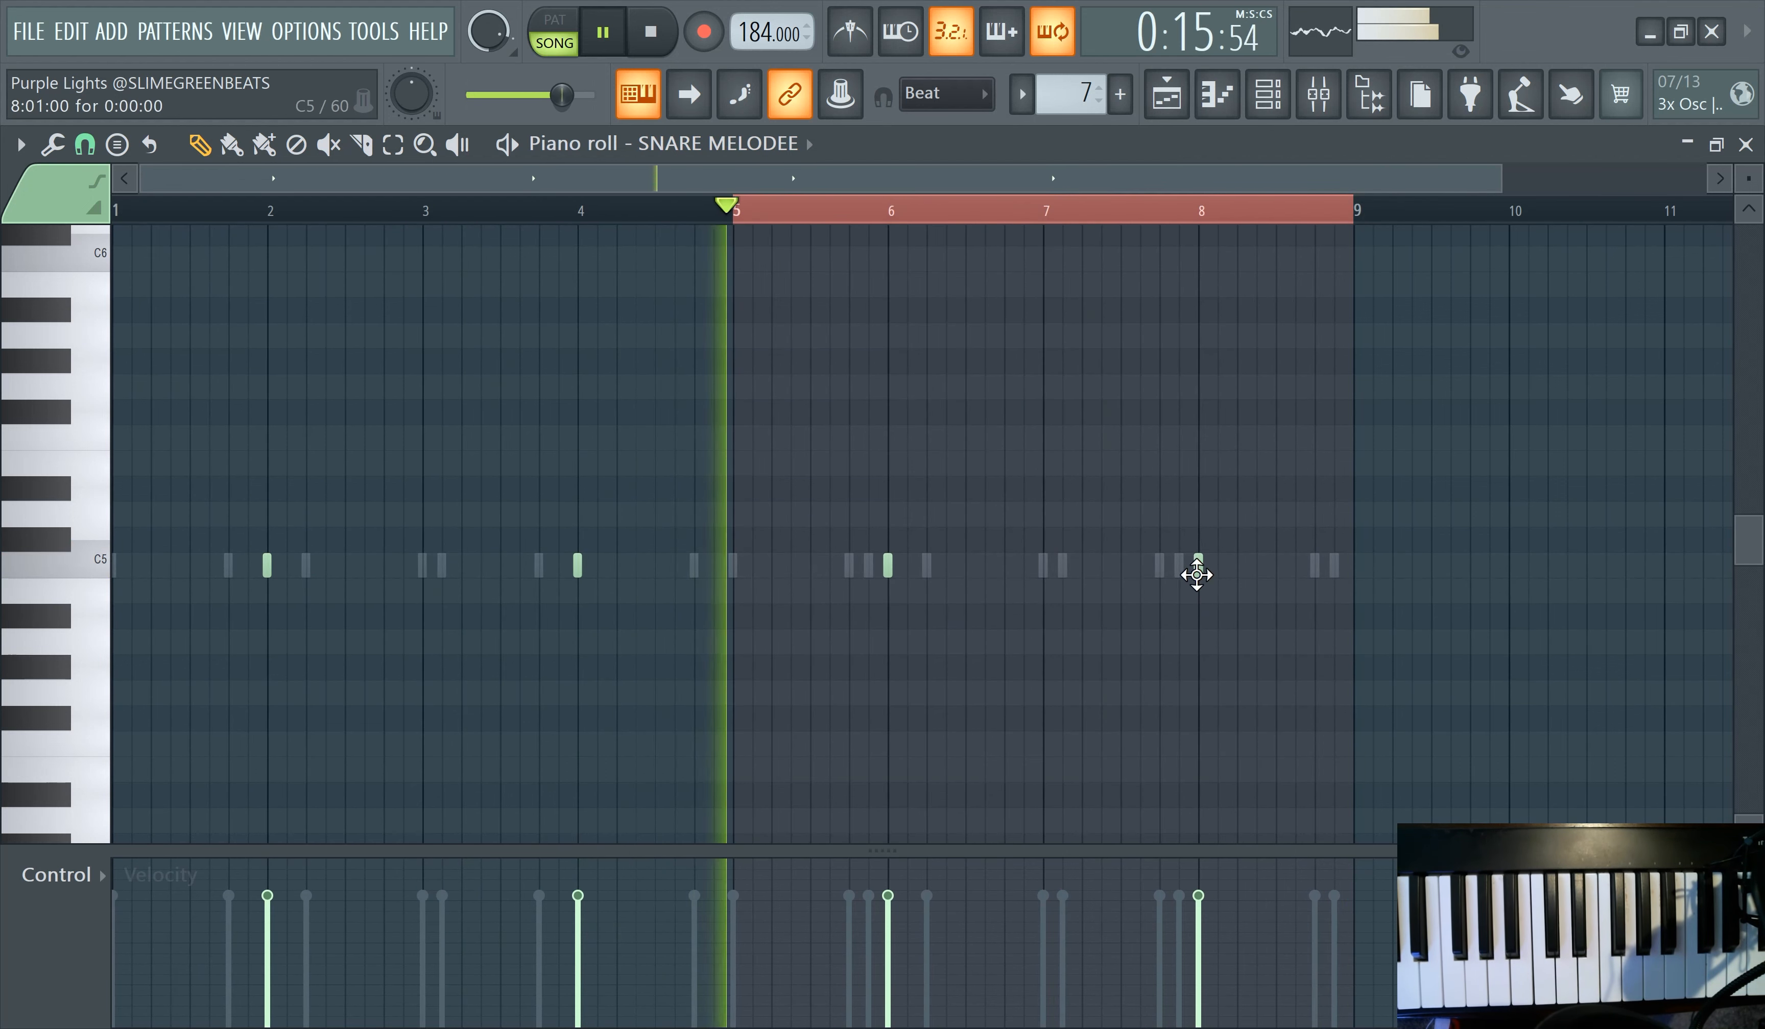
pyautogui.scroll(-2, 1265, 506)
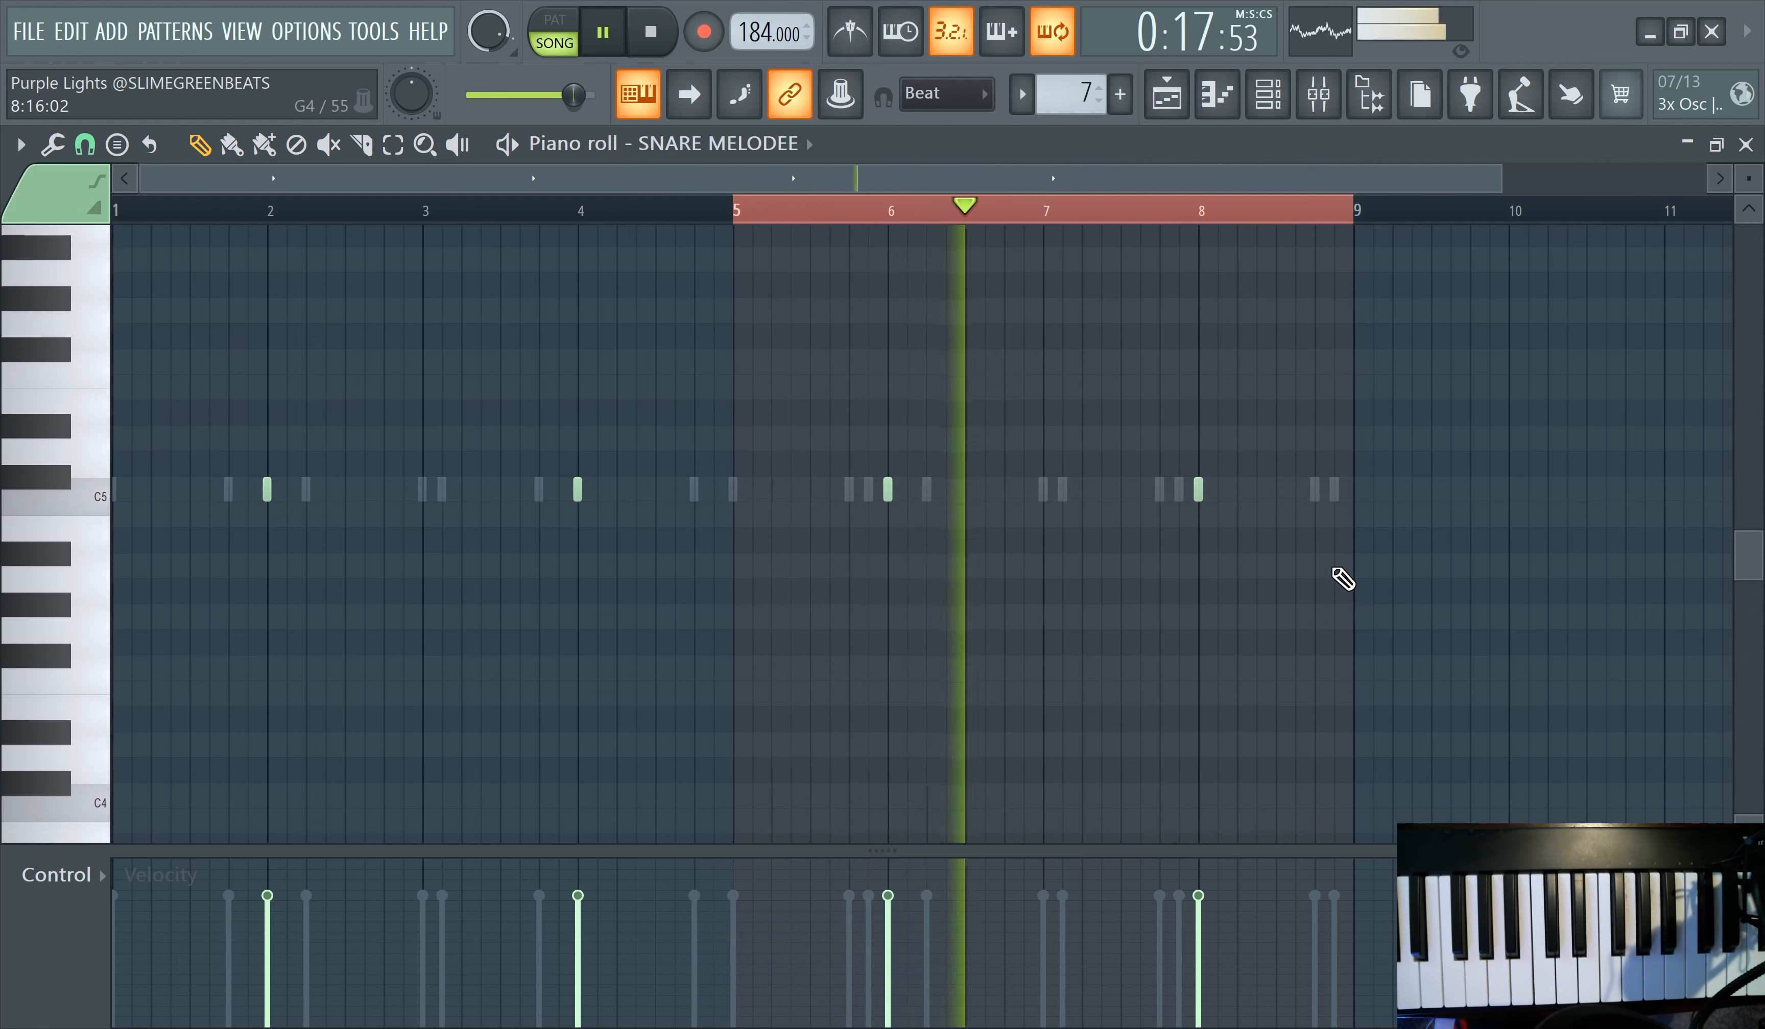
pyautogui.keyDown('ctrl'); pyautogui.scroll(5, 1331, 478); pyautogui.keyUp('ctrl')
pyautogui.scroll(-2, 1253, 501)
pyautogui.keyDown('ctrl'); pyautogui.scroll(2, 1275, 466); pyautogui.keyUp('ctrl')
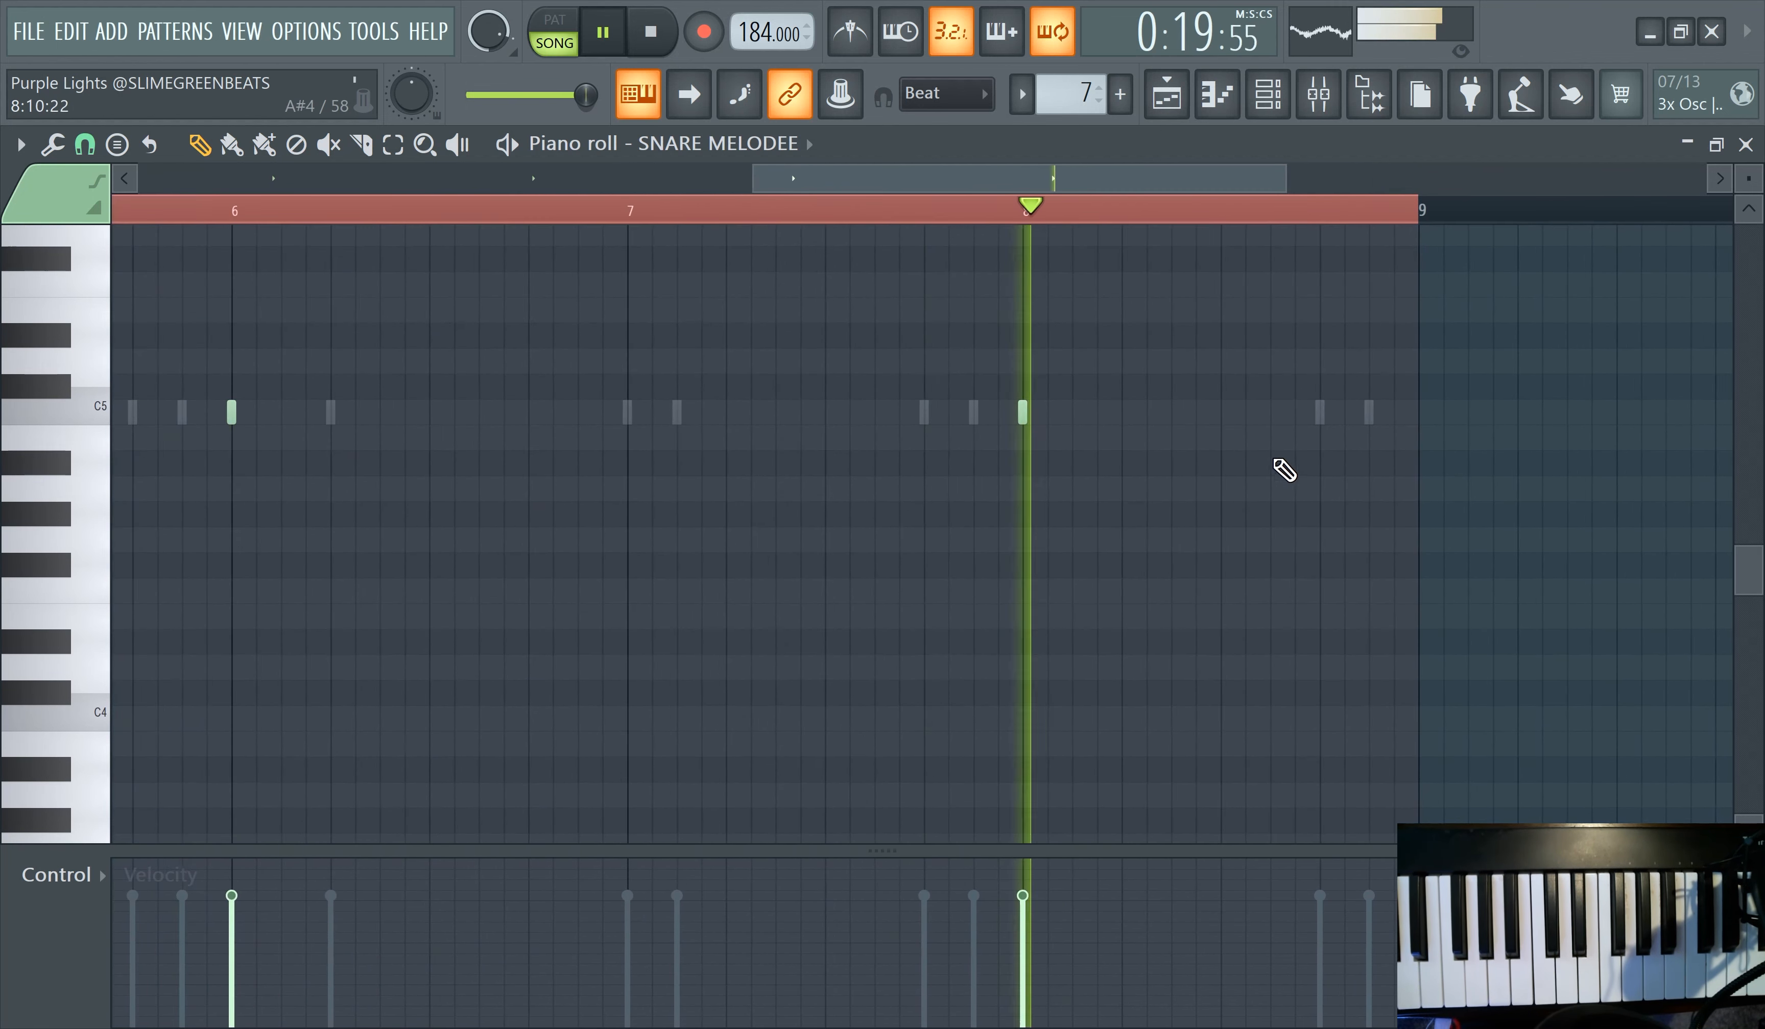
pyautogui.scroll(2, 1283, 501)
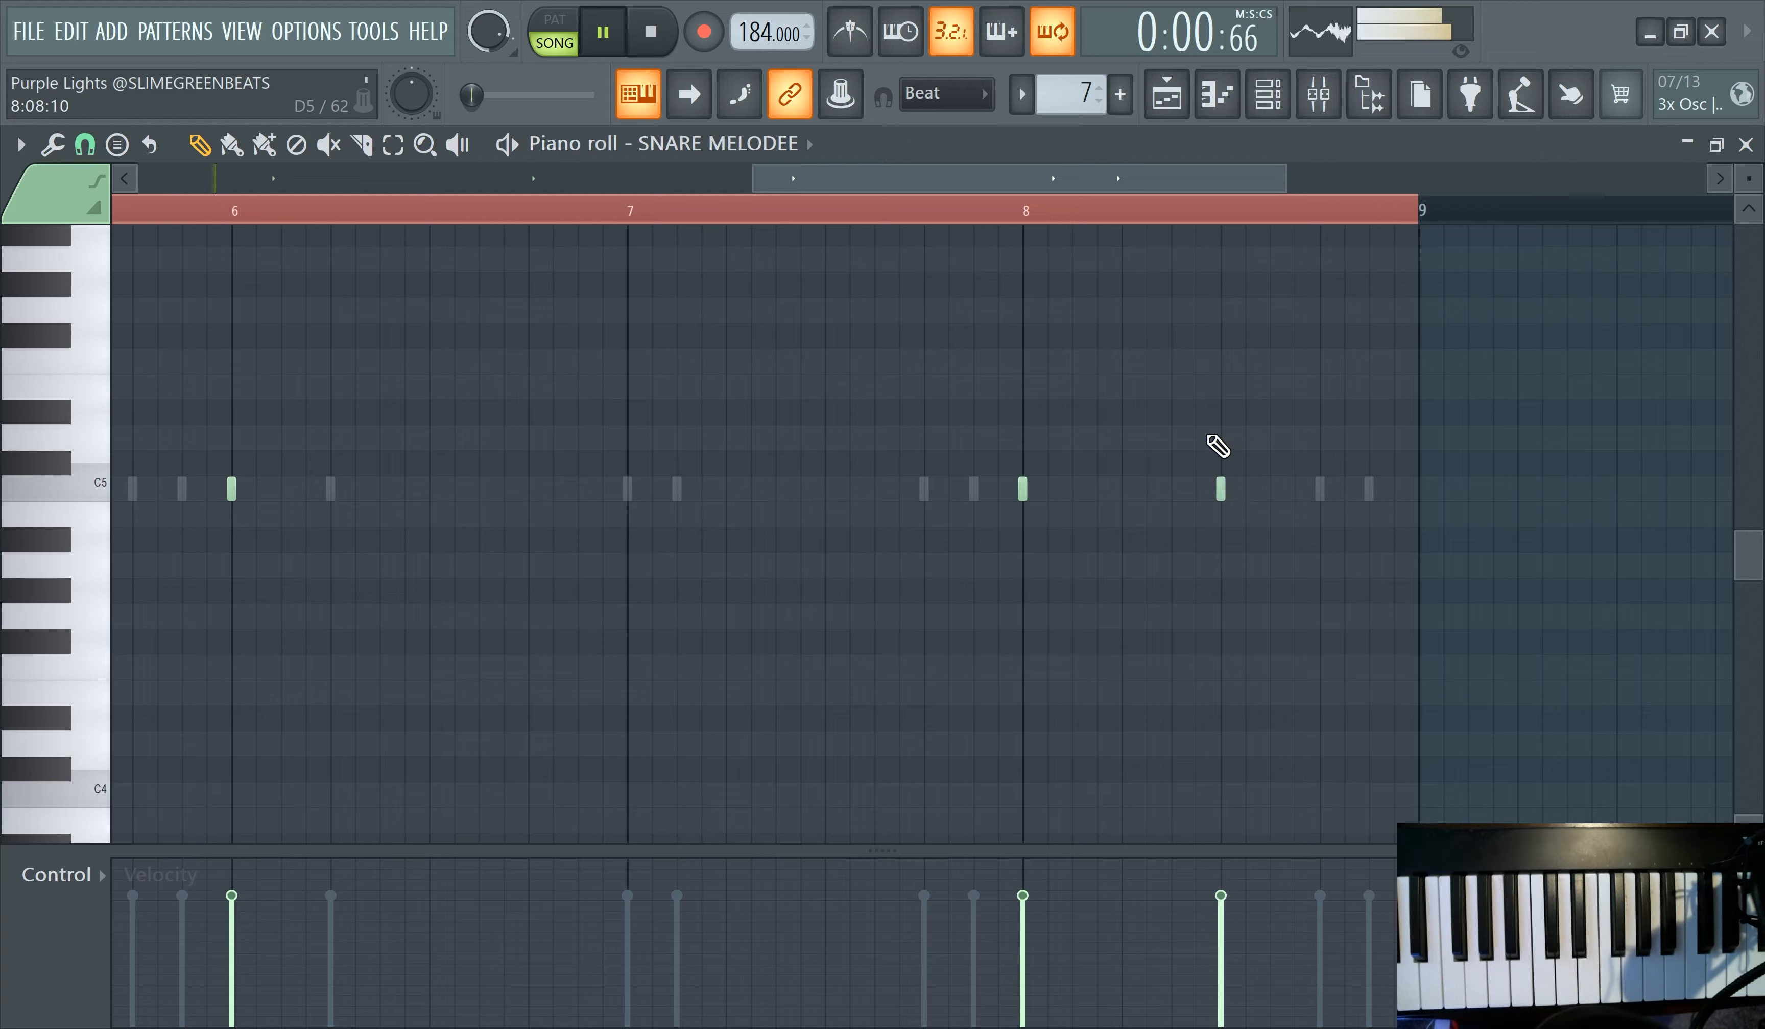
pyautogui.keyDown('ctrl'); pyautogui.scroll(-4, 1202, 443); pyautogui.keyUp('ctrl')
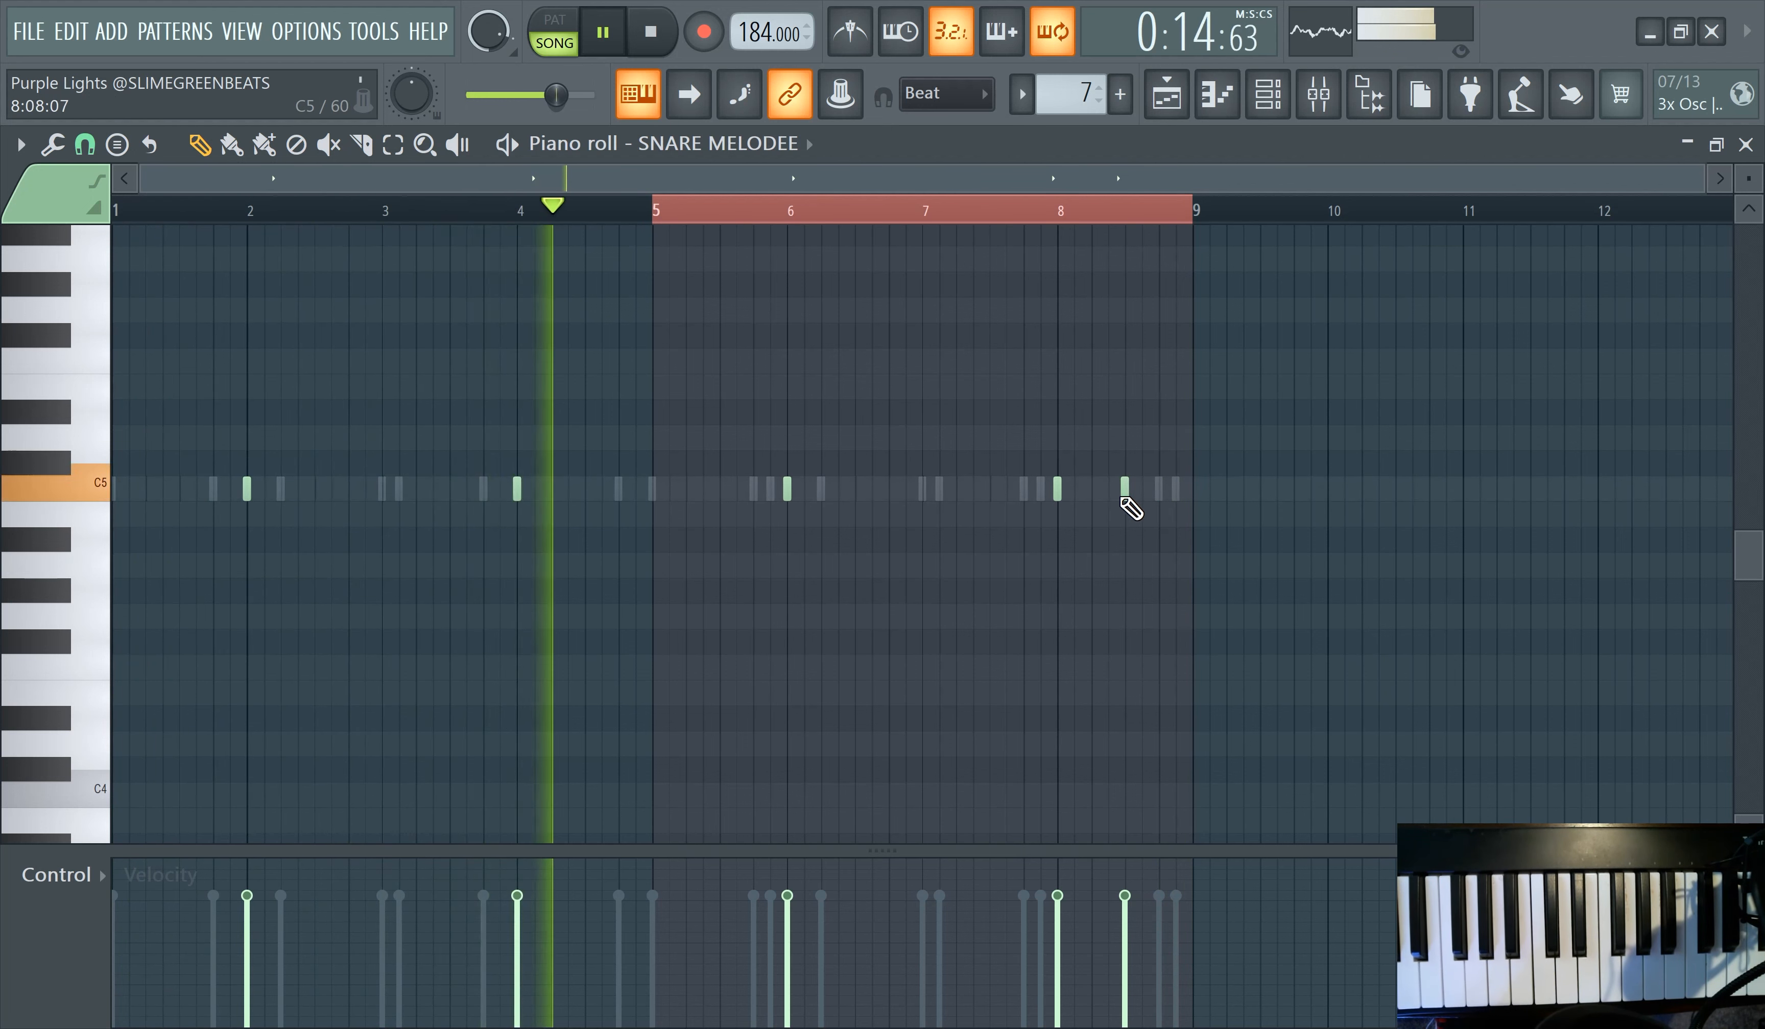
pyautogui.moveTo(1123, 493); pyautogui.dragTo(1156, 496)
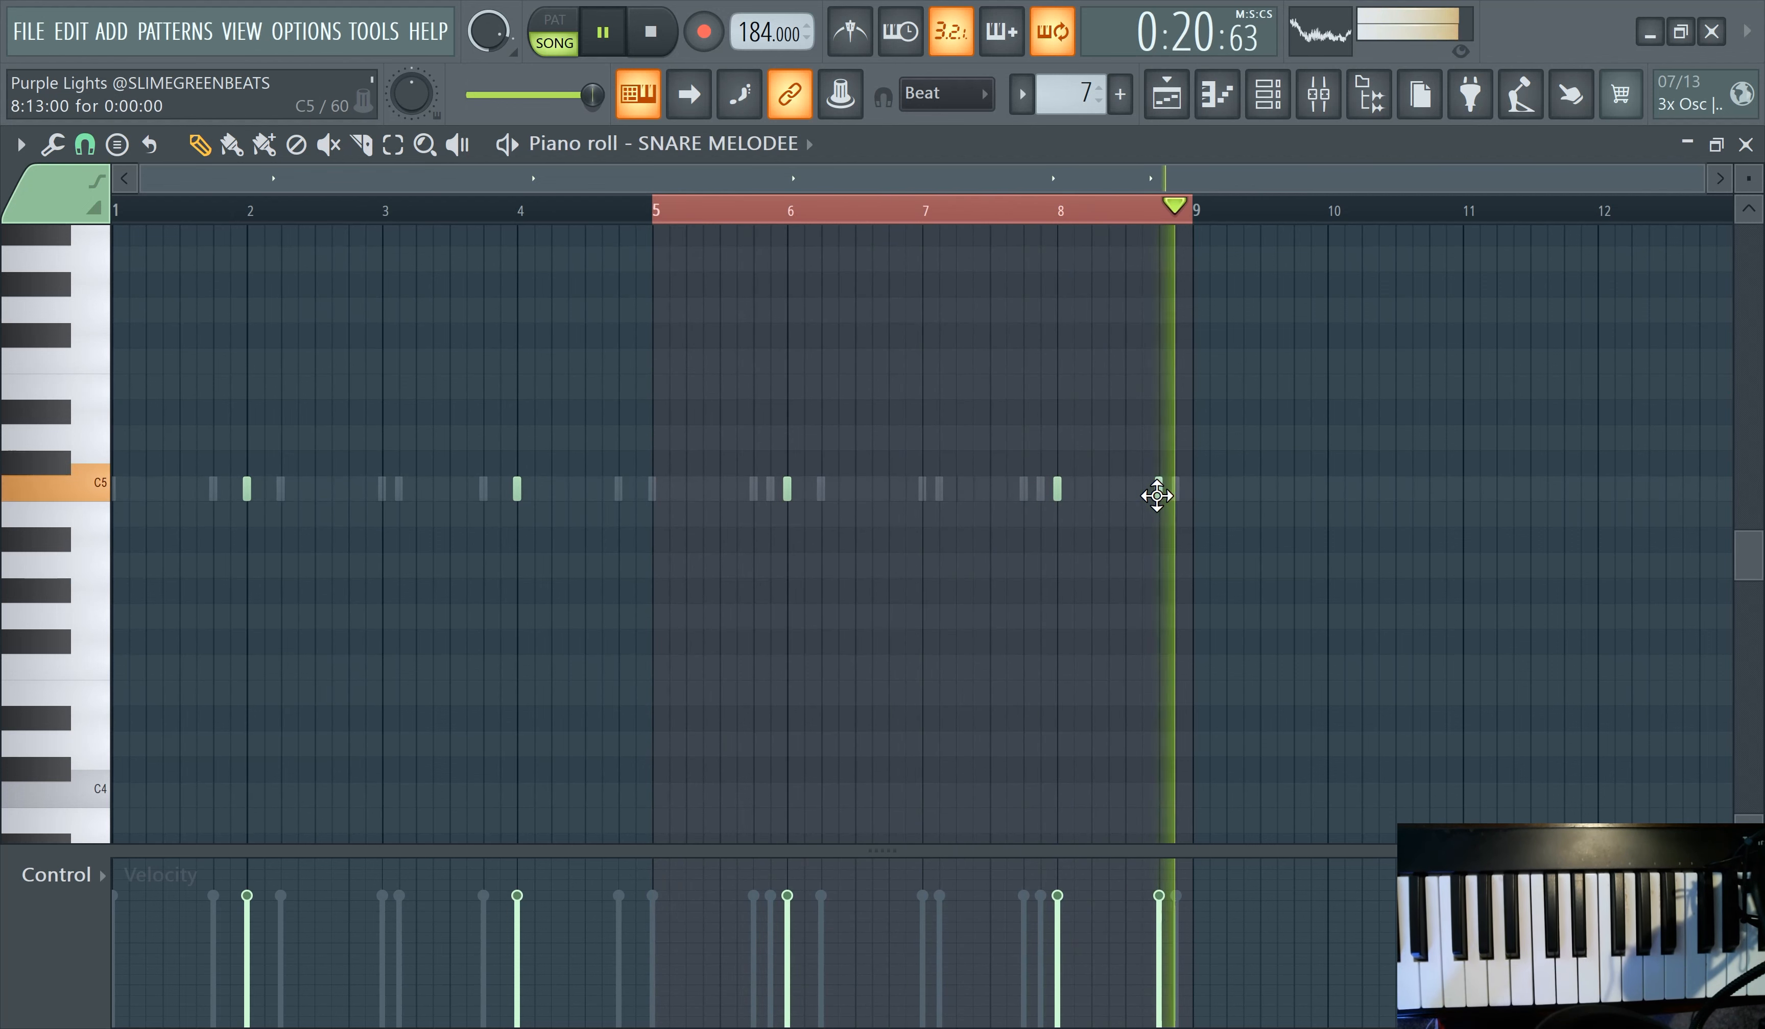
# - Switch back to KICK PAC and delete the kicks on steps 13 and 15 of bar 8
pyautogui.click(778, 144)
pyautogui.click(867, 634)
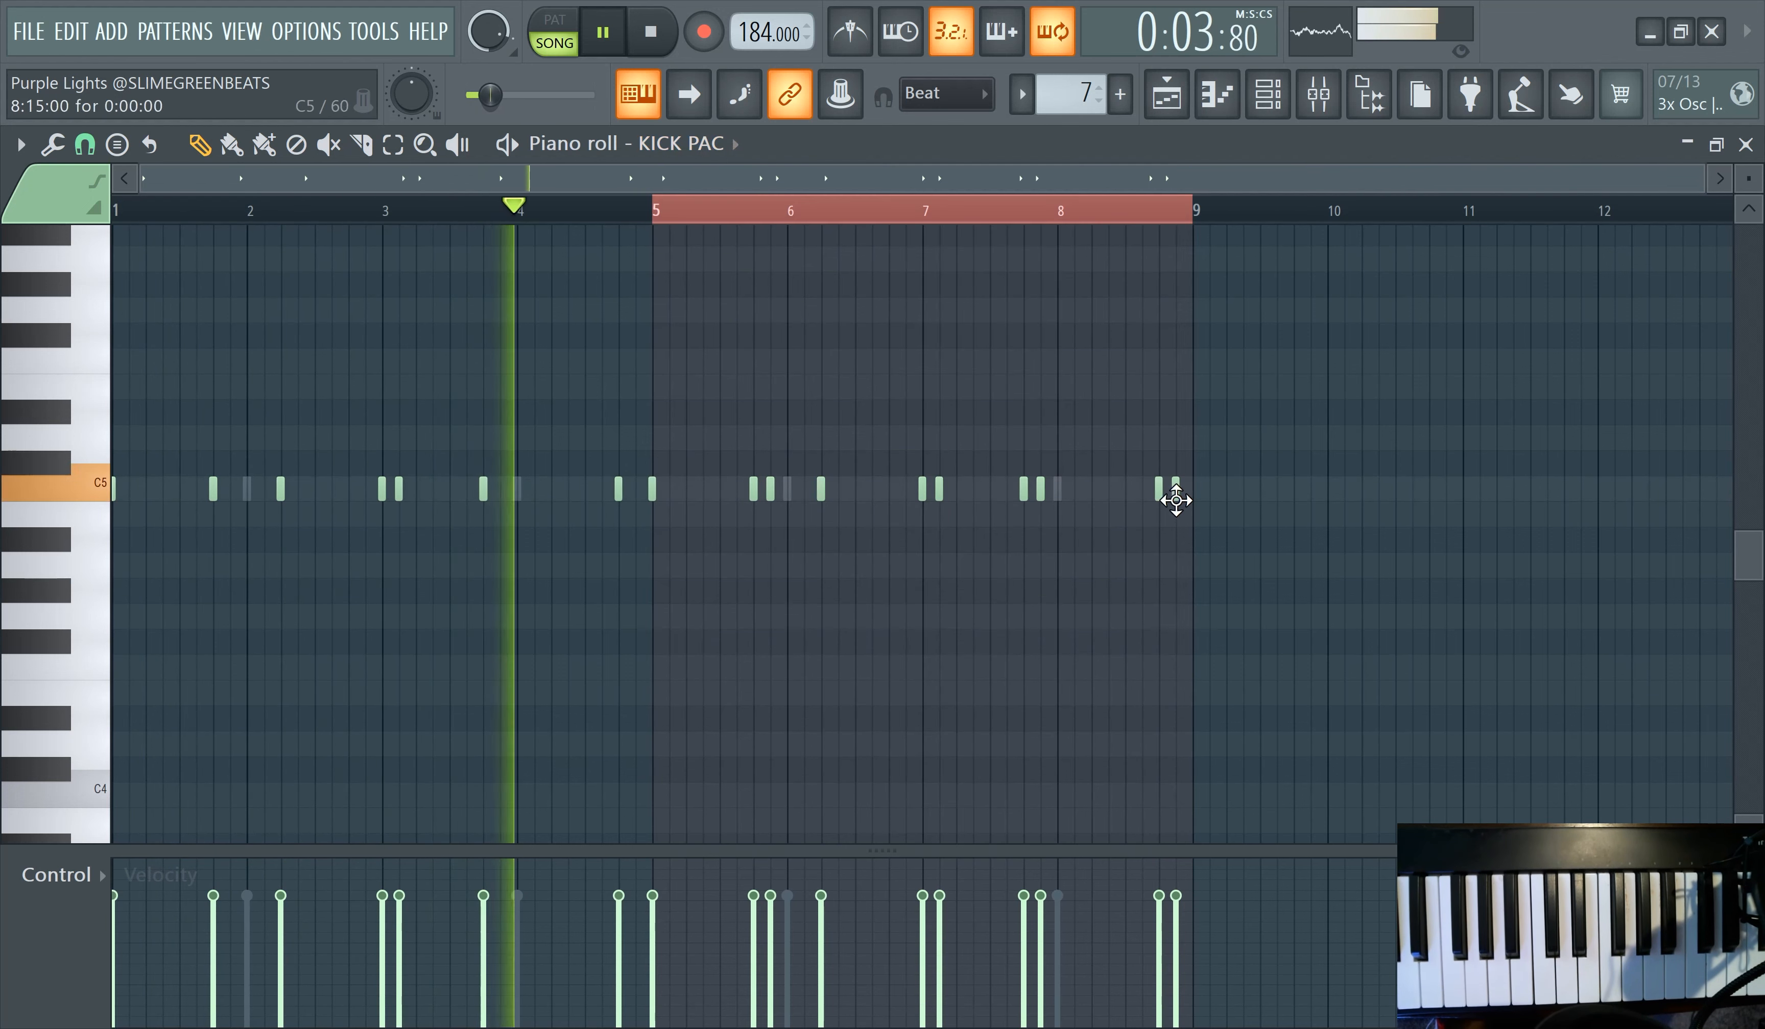
pyautogui.rightClick(1158, 499)
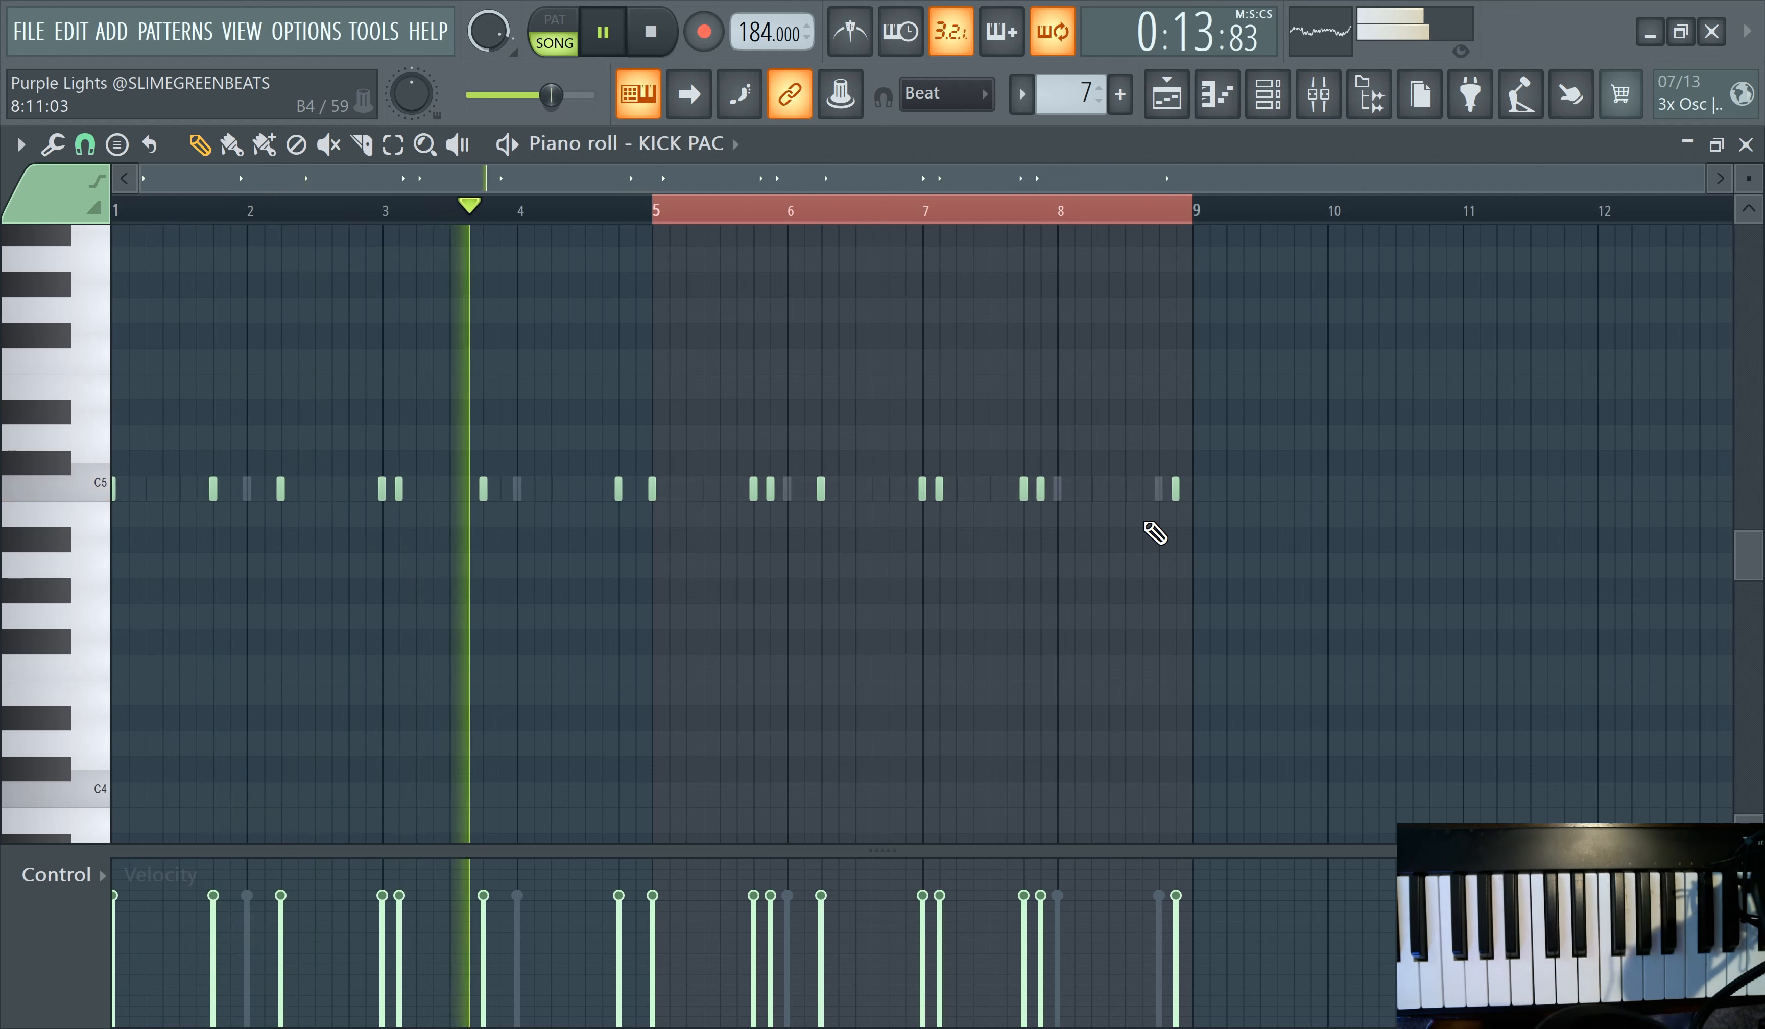
pyautogui.rightClick(1175, 489)
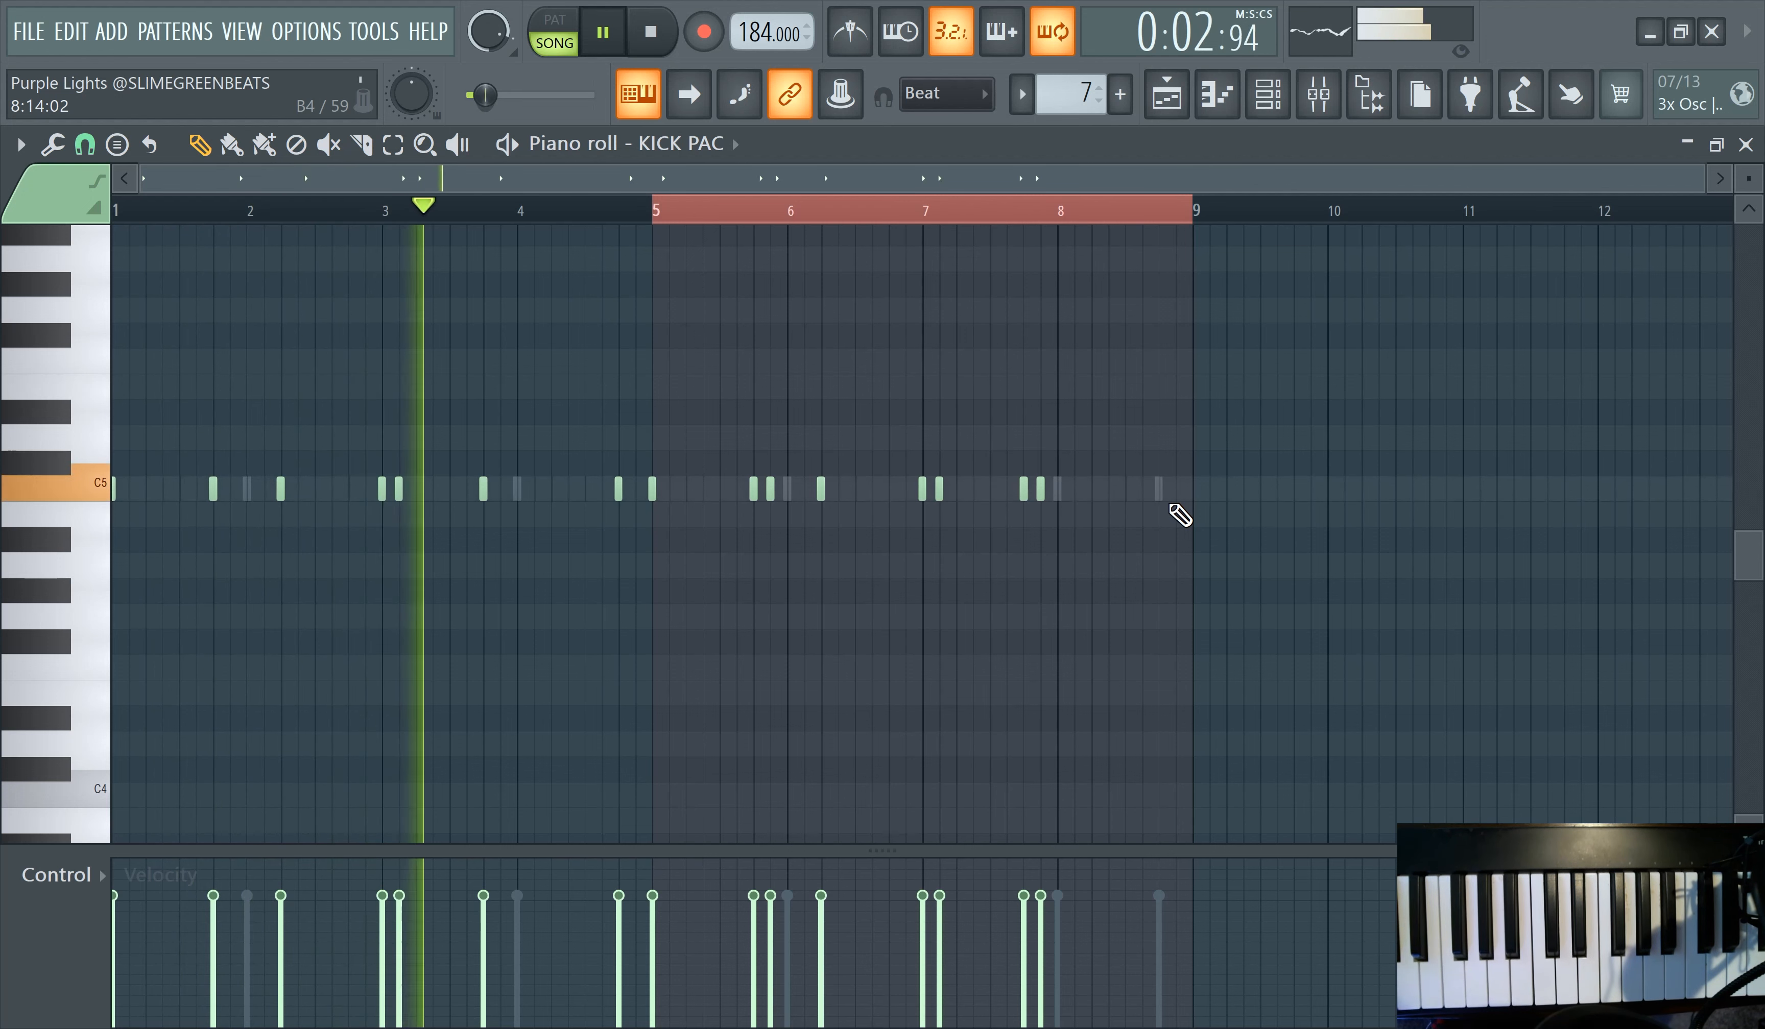
pyautogui.hotkey('ctrl', 'z')
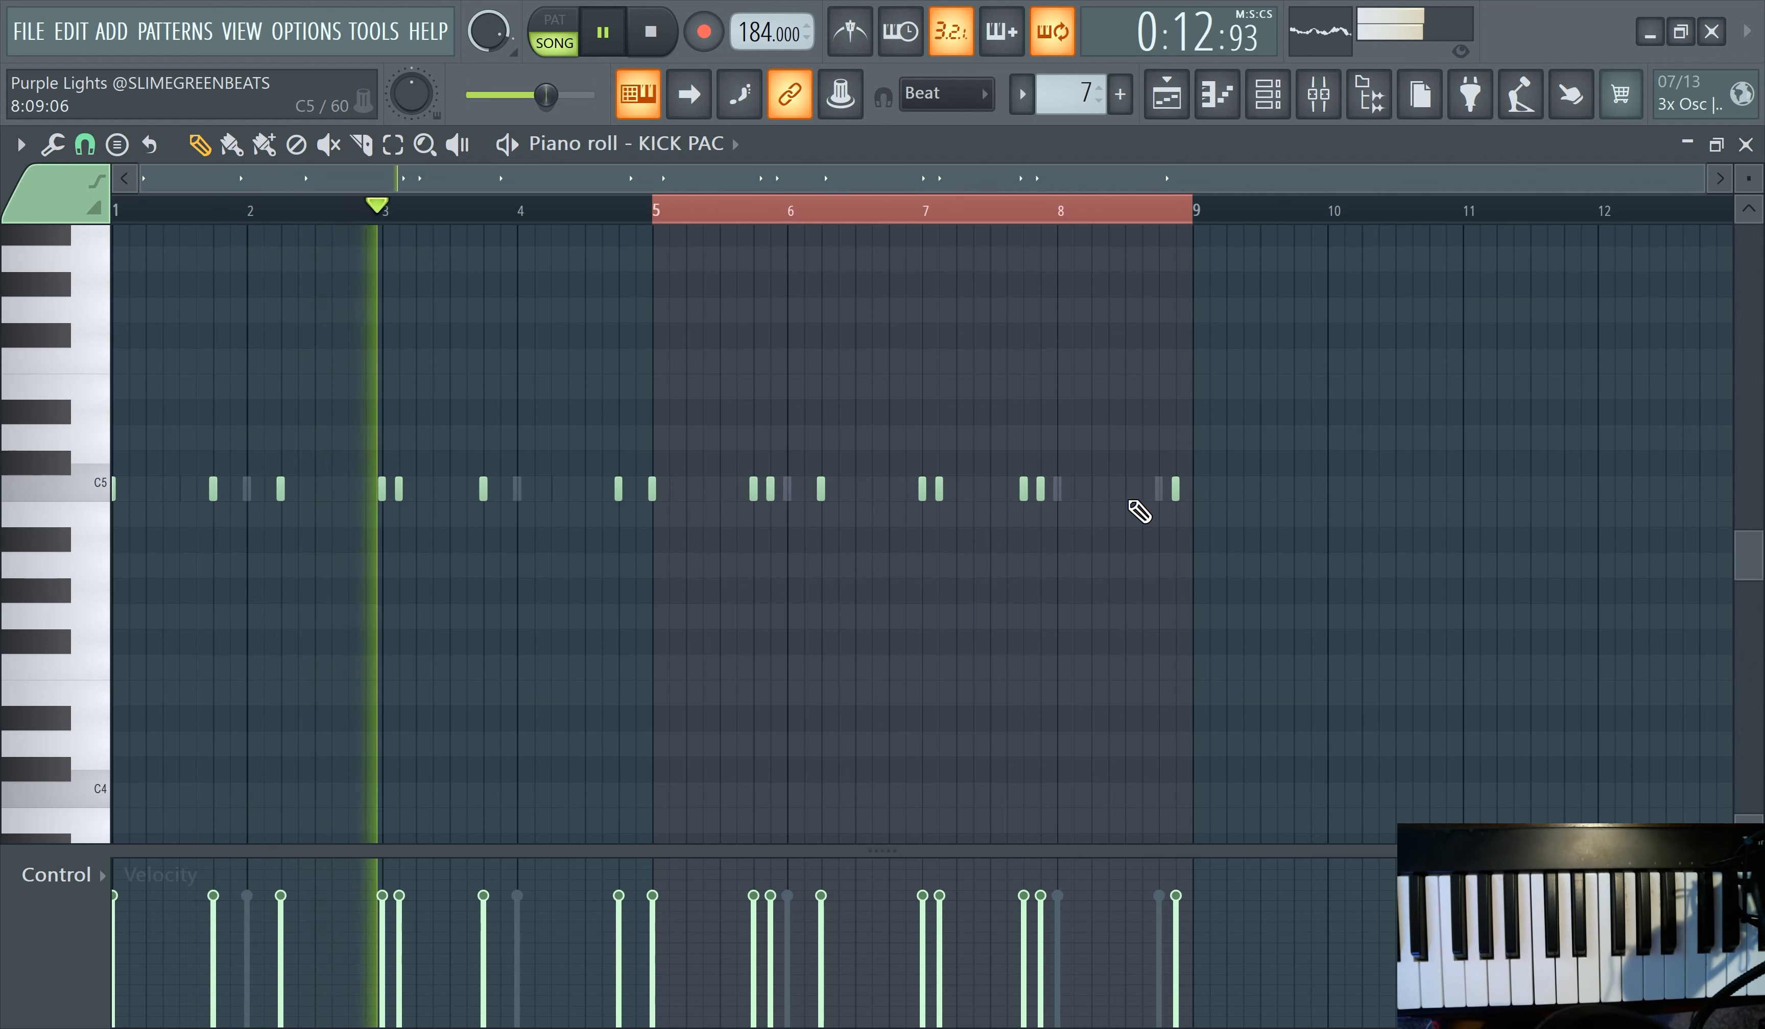
pyautogui.rightClick(1173, 489)
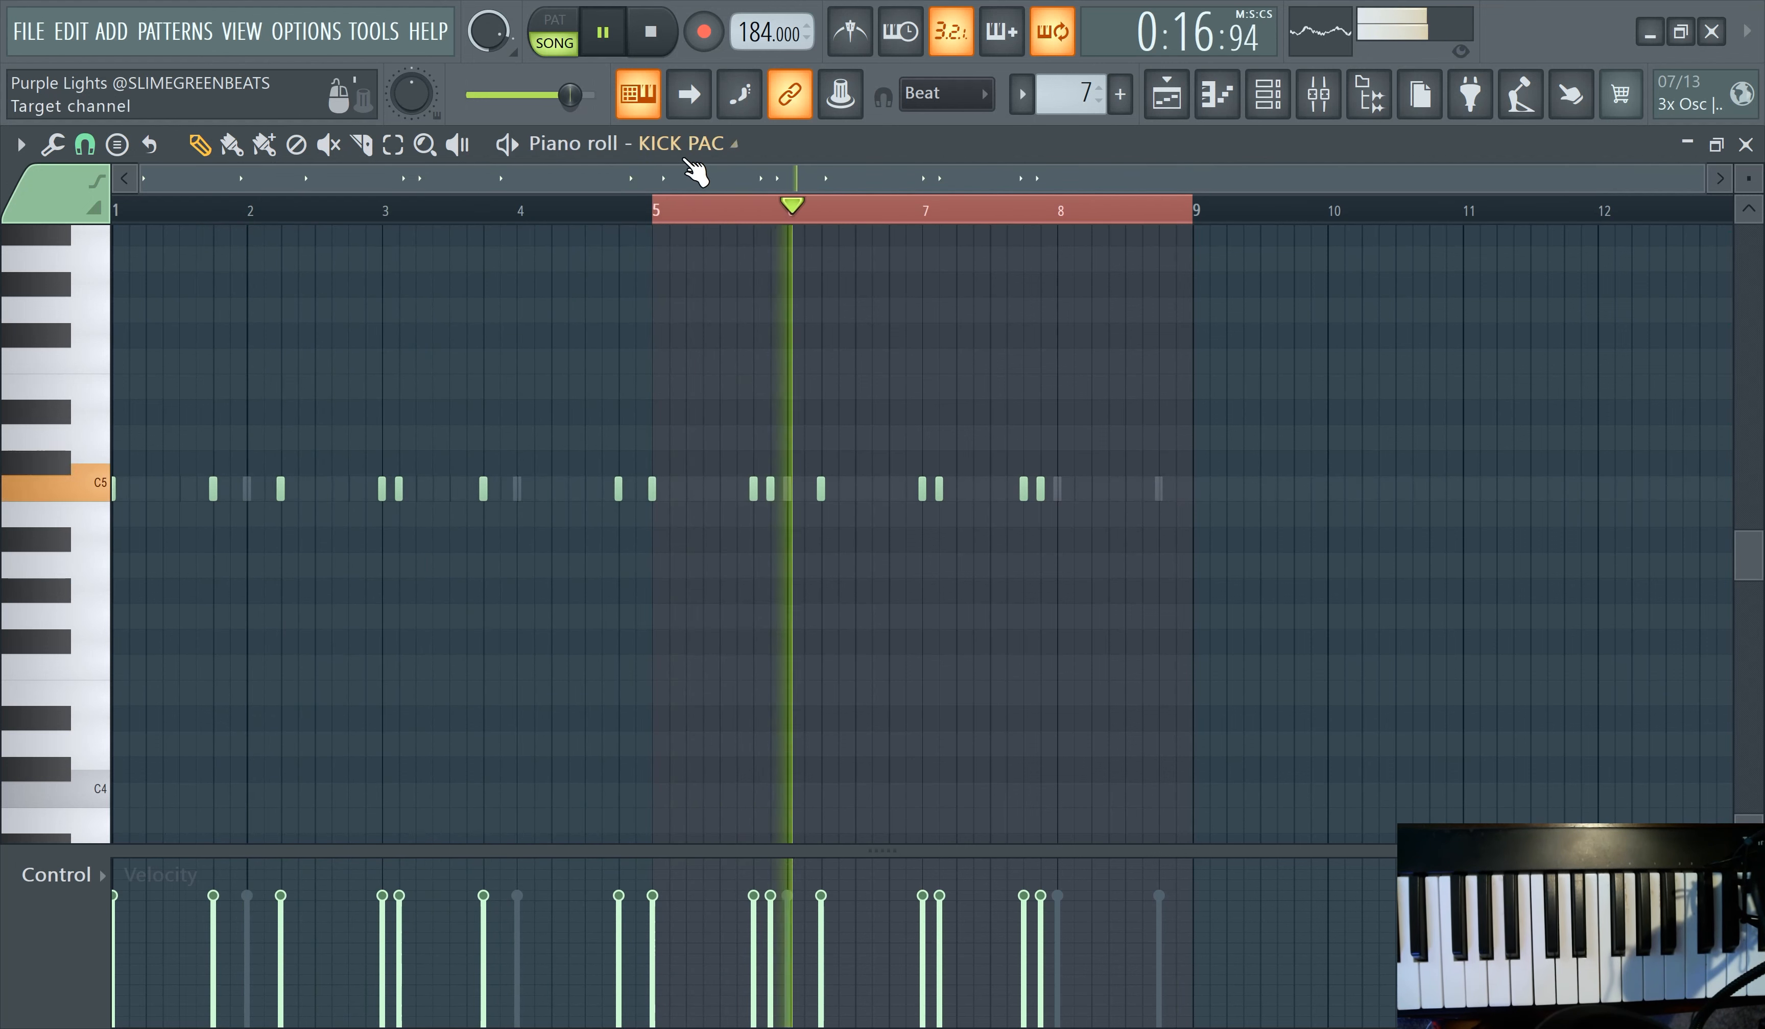
# - Switch to SNARE MELODEE and delete the extra snare on step 13 of bar 8
pyautogui.click(690, 146)
pyautogui.click(812, 608)
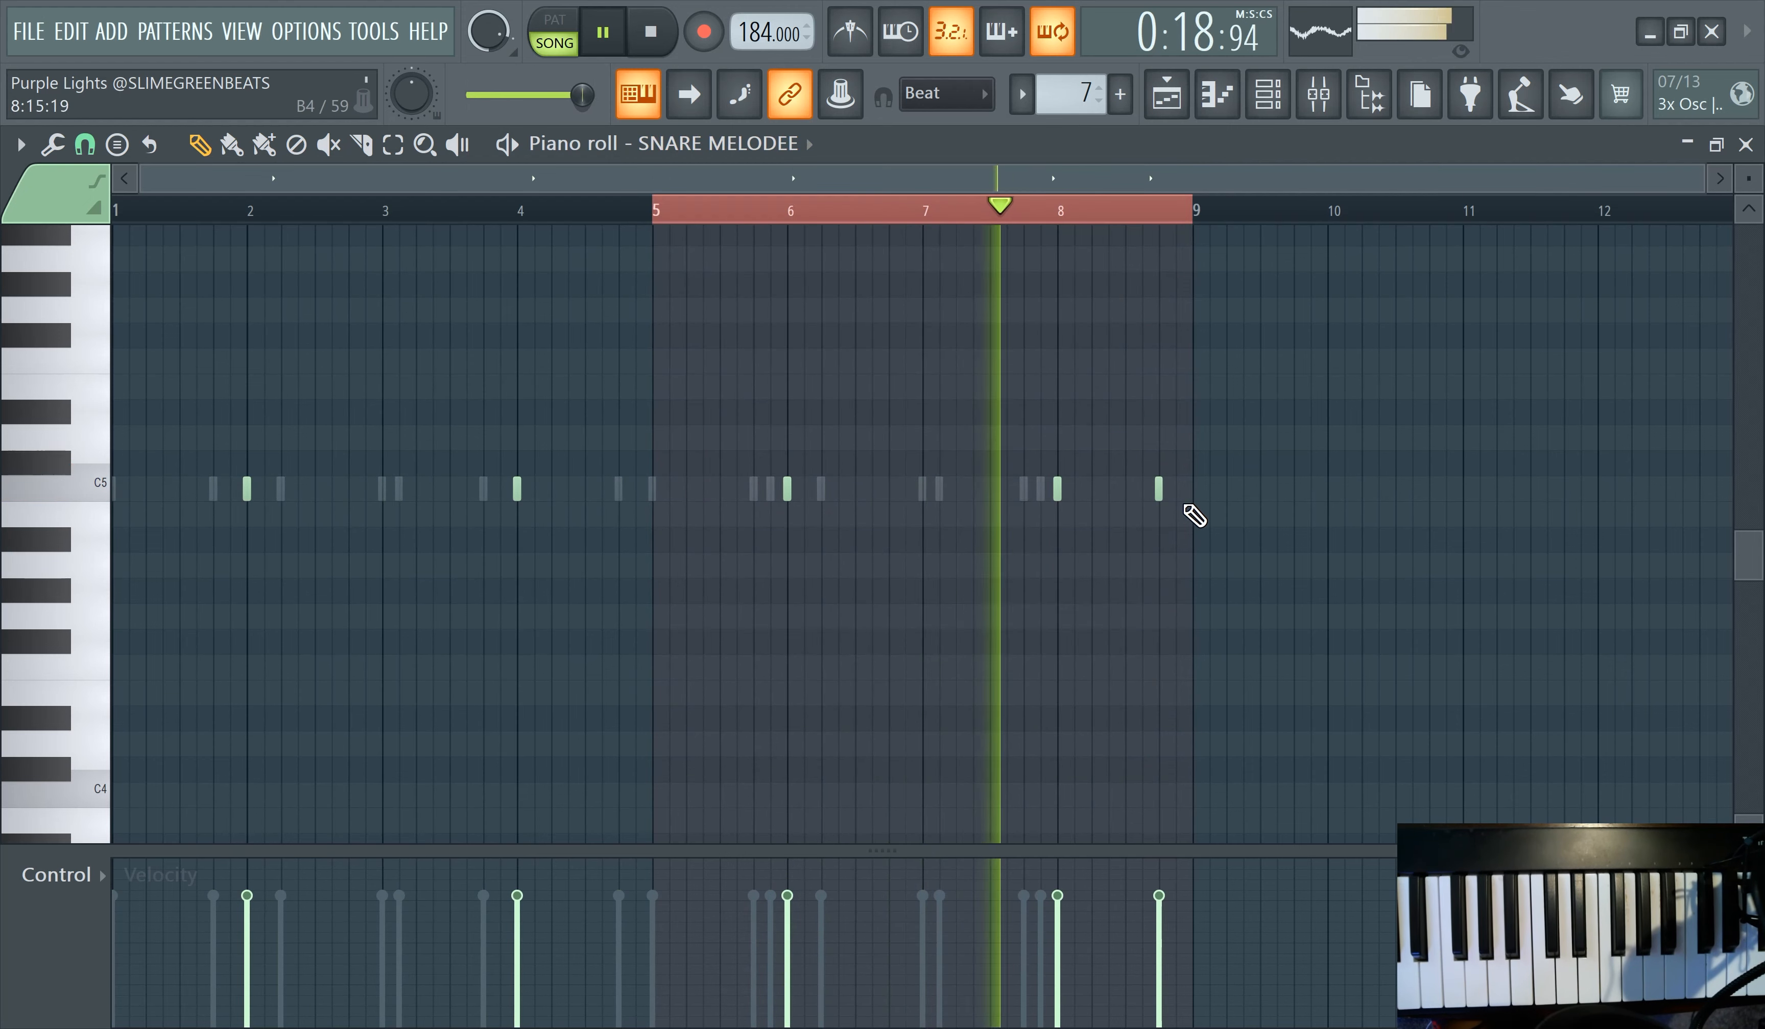
pyautogui.rightClick(1160, 489)
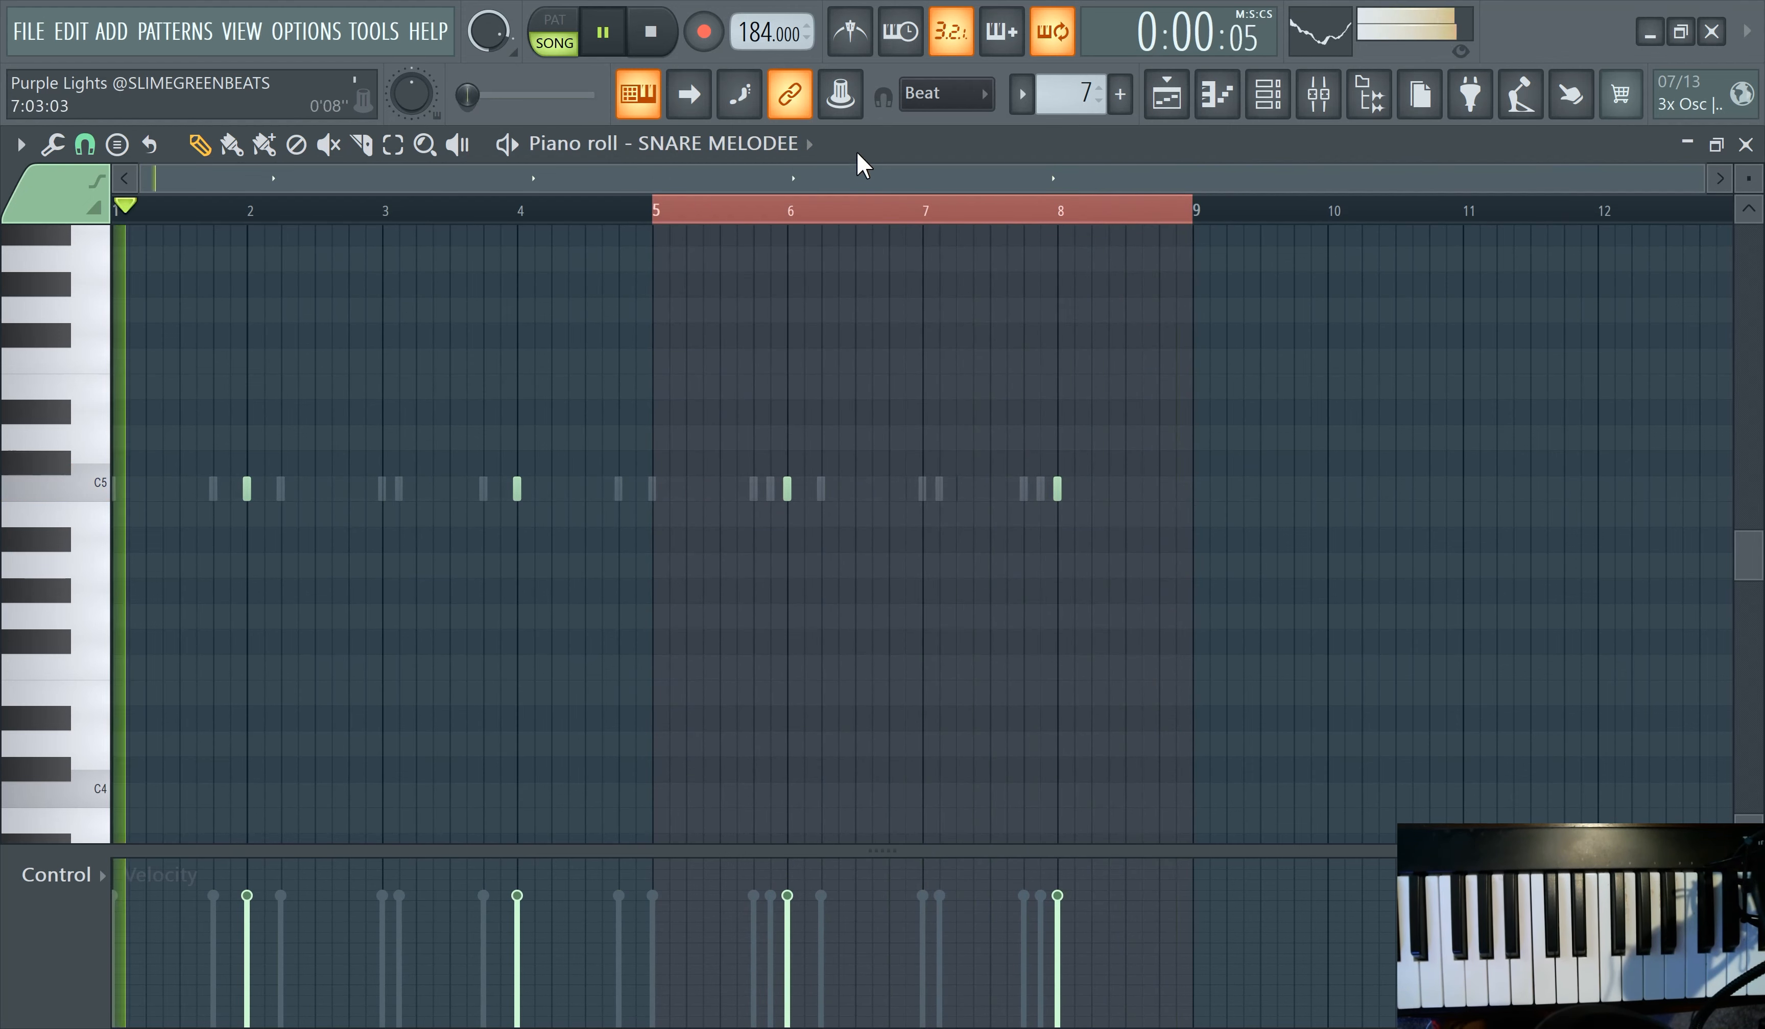
# - Return to the KICK PAC notes and place a C5 kick on step 13 of bar 8
pyautogui.click(793, 150)
pyautogui.click(857, 628)
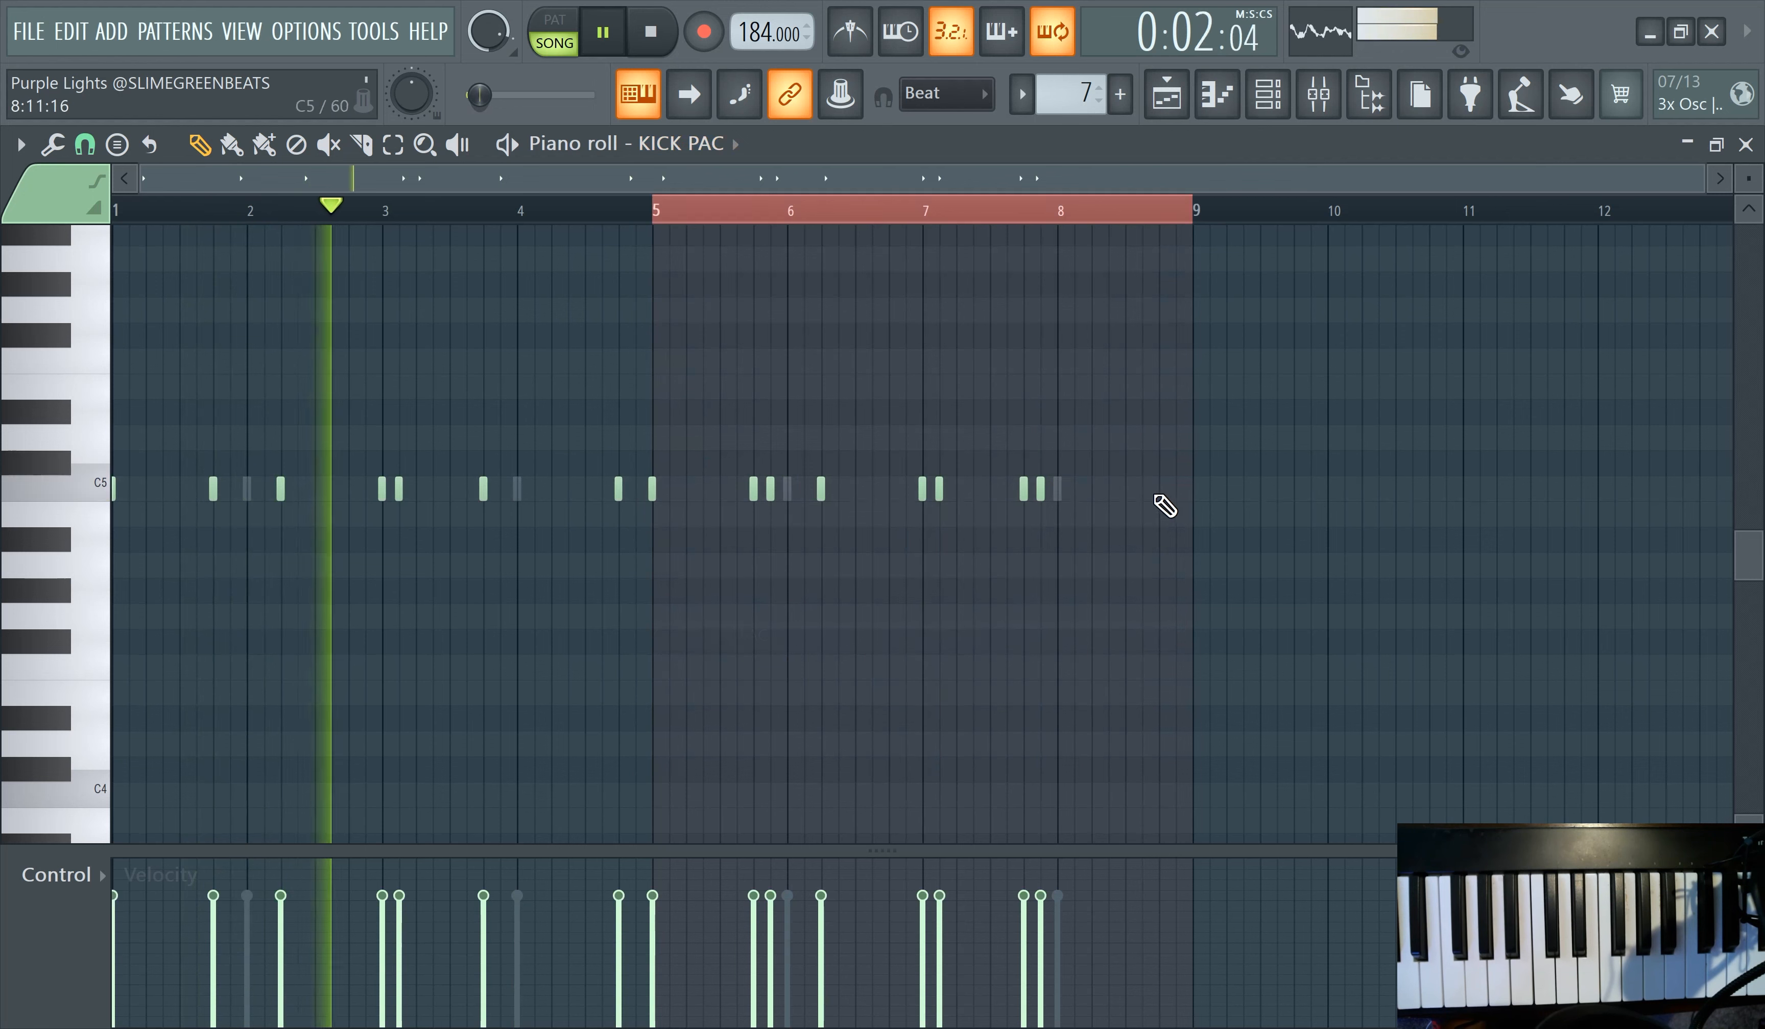
pyautogui.click(1168, 489)
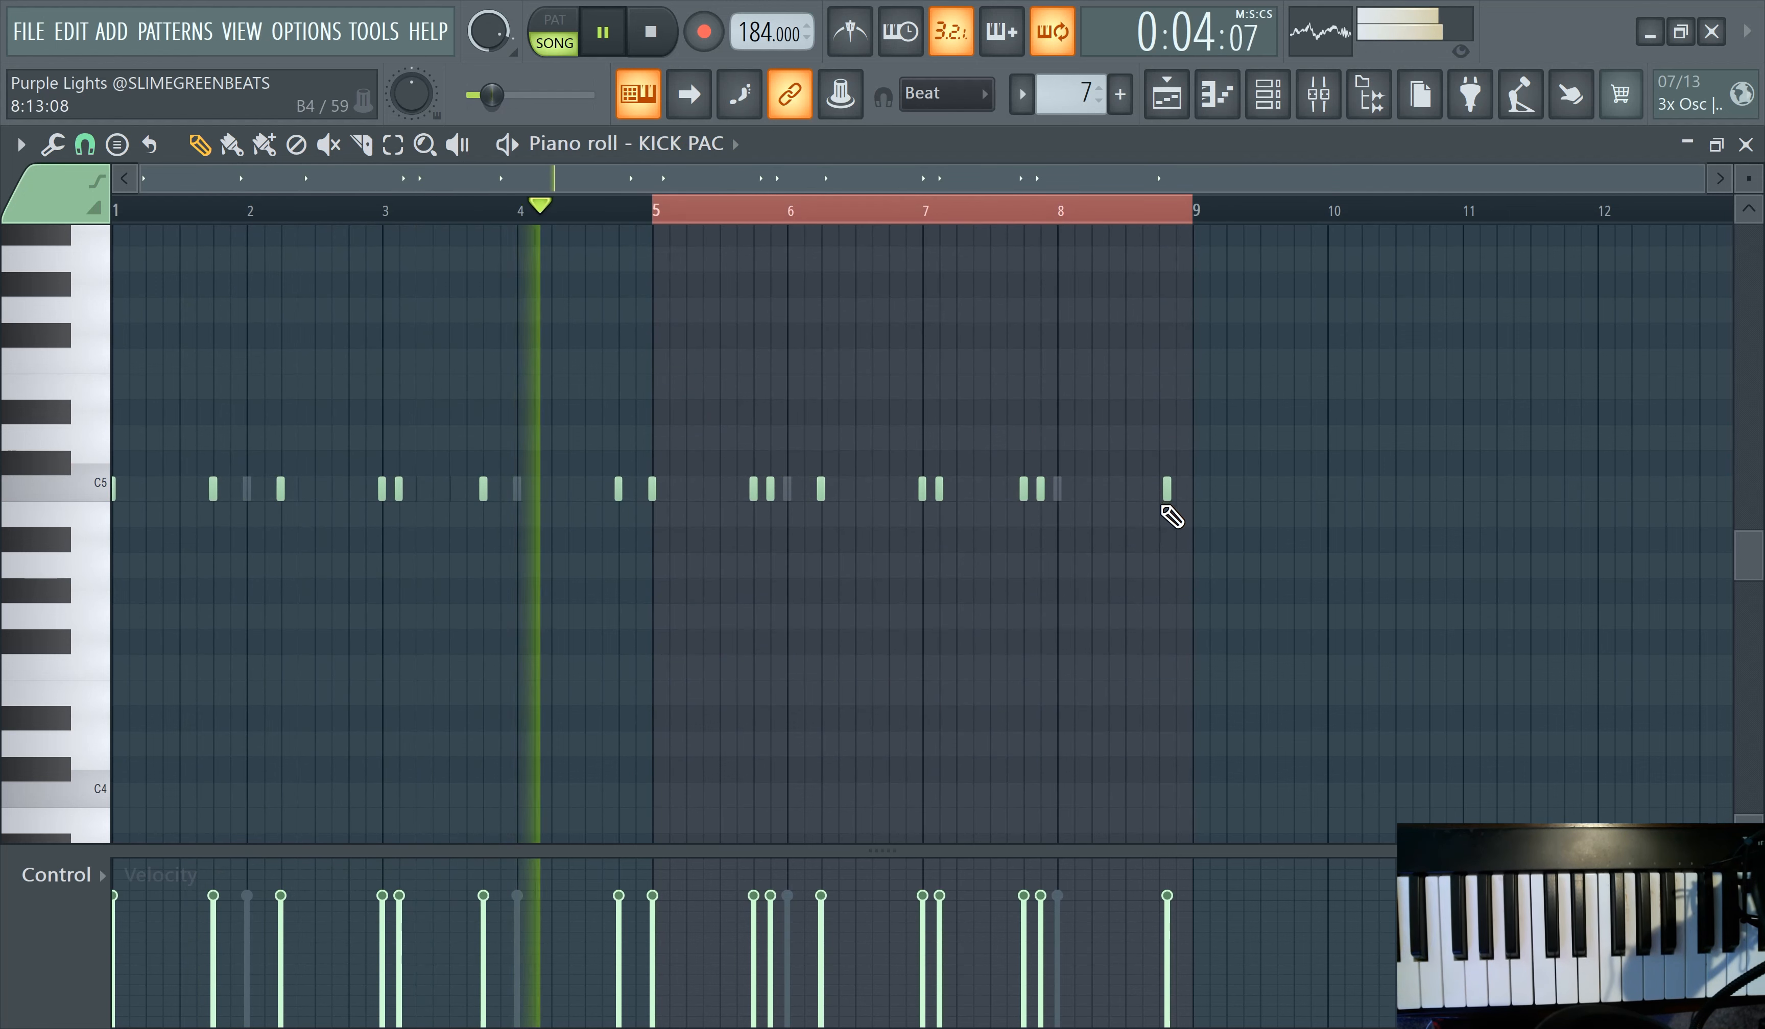
pyautogui.scroll(5, 1173, 505)
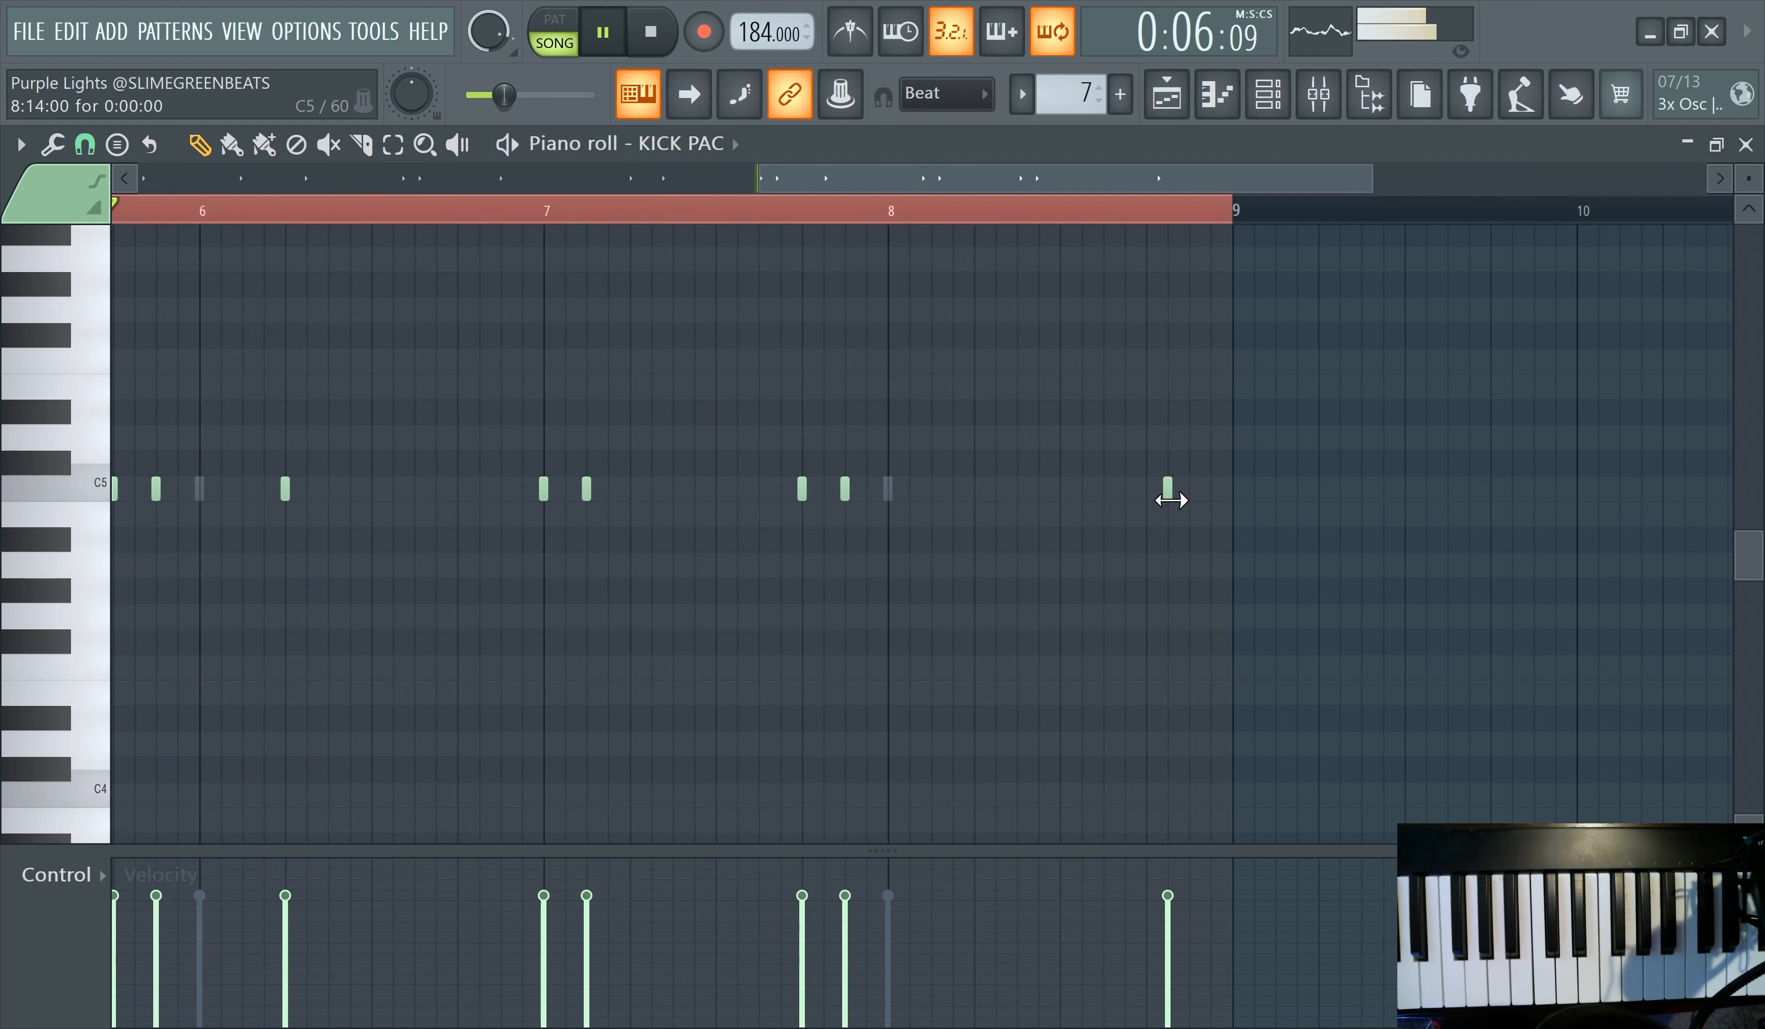
pyautogui.moveTo(1166, 493); pyautogui.dragTo(1146, 493)
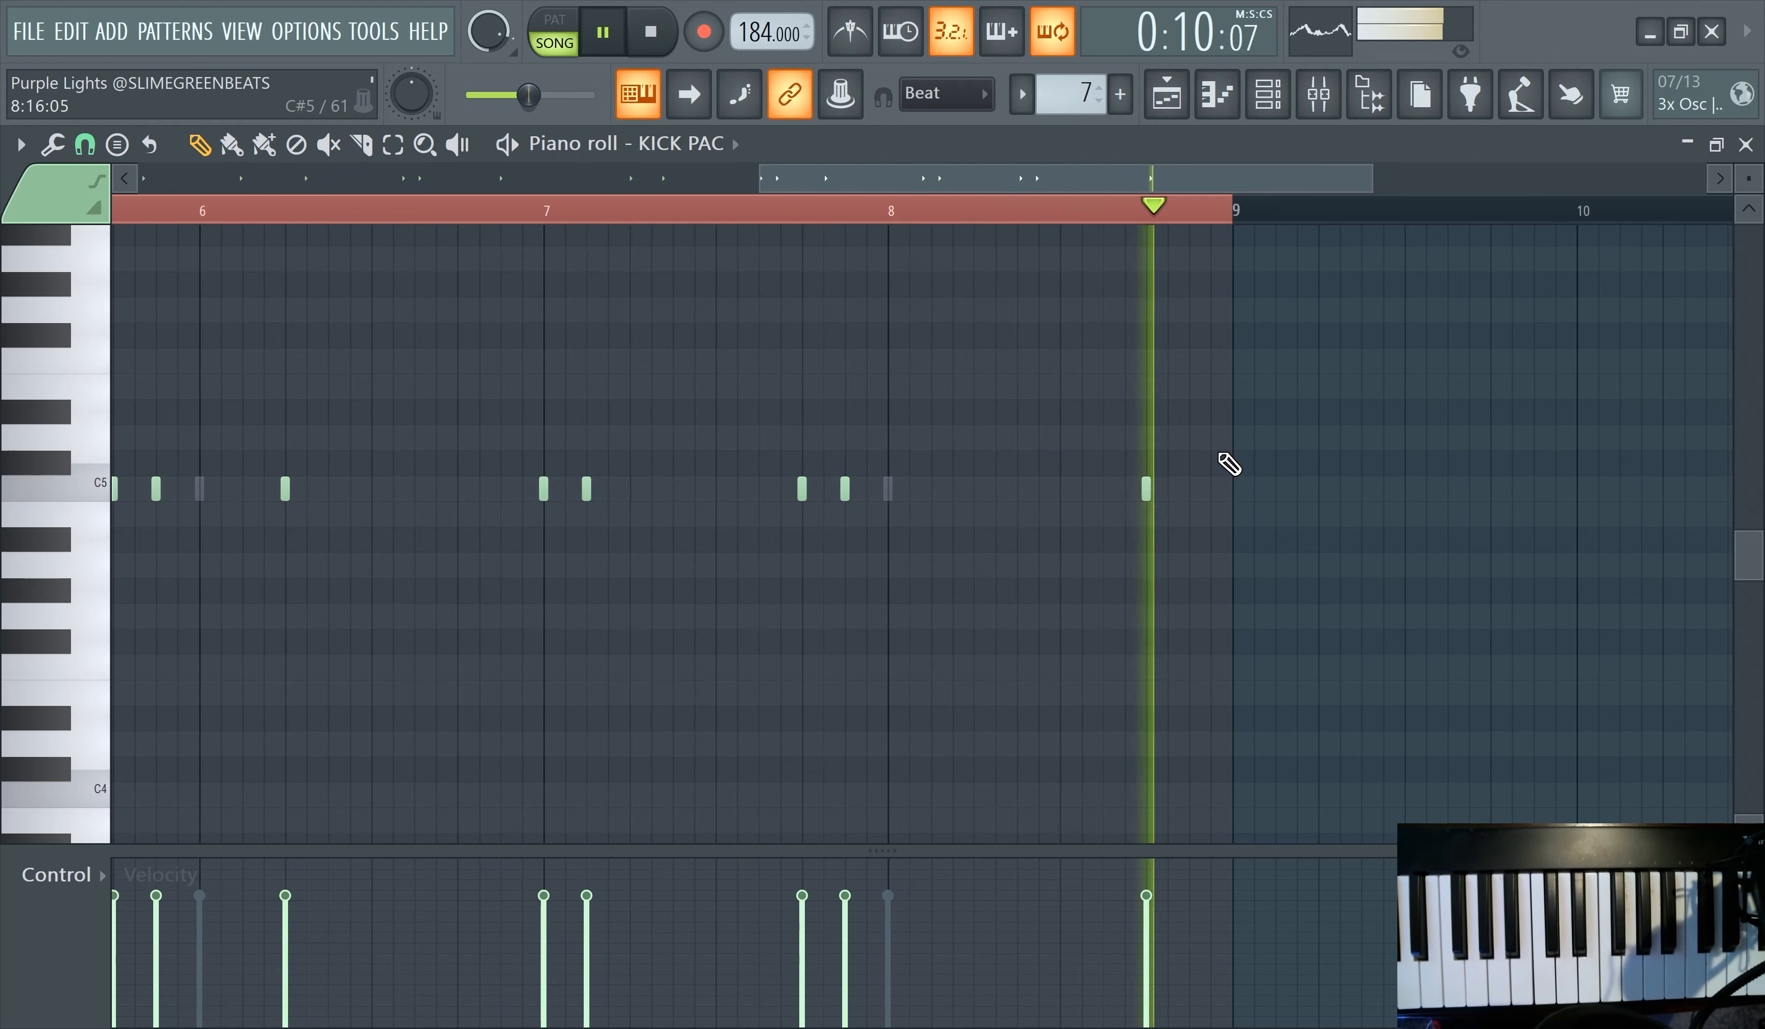
# - Show the channel rack, reposition it so the channel controls are in view, and hide it again
pyautogui.click(1268, 94)
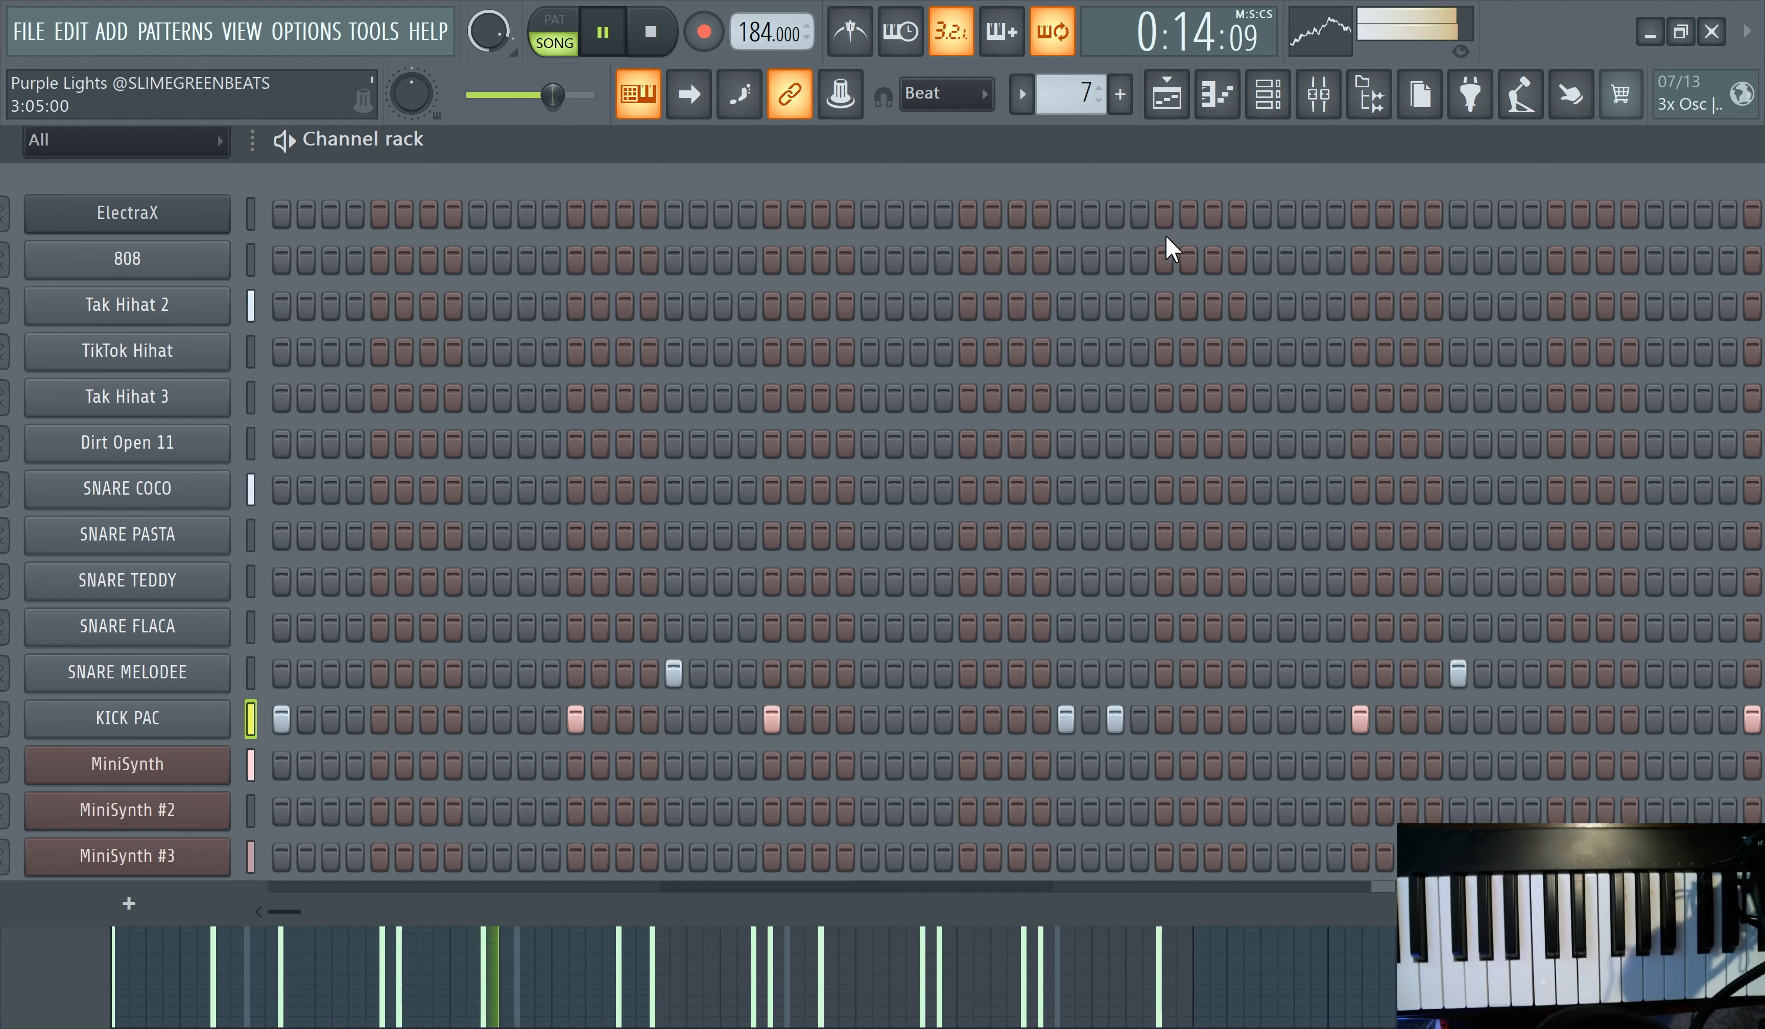
pyautogui.moveTo(674, 143); pyautogui.dragTo(871, 150)
pyautogui.click(1268, 94)
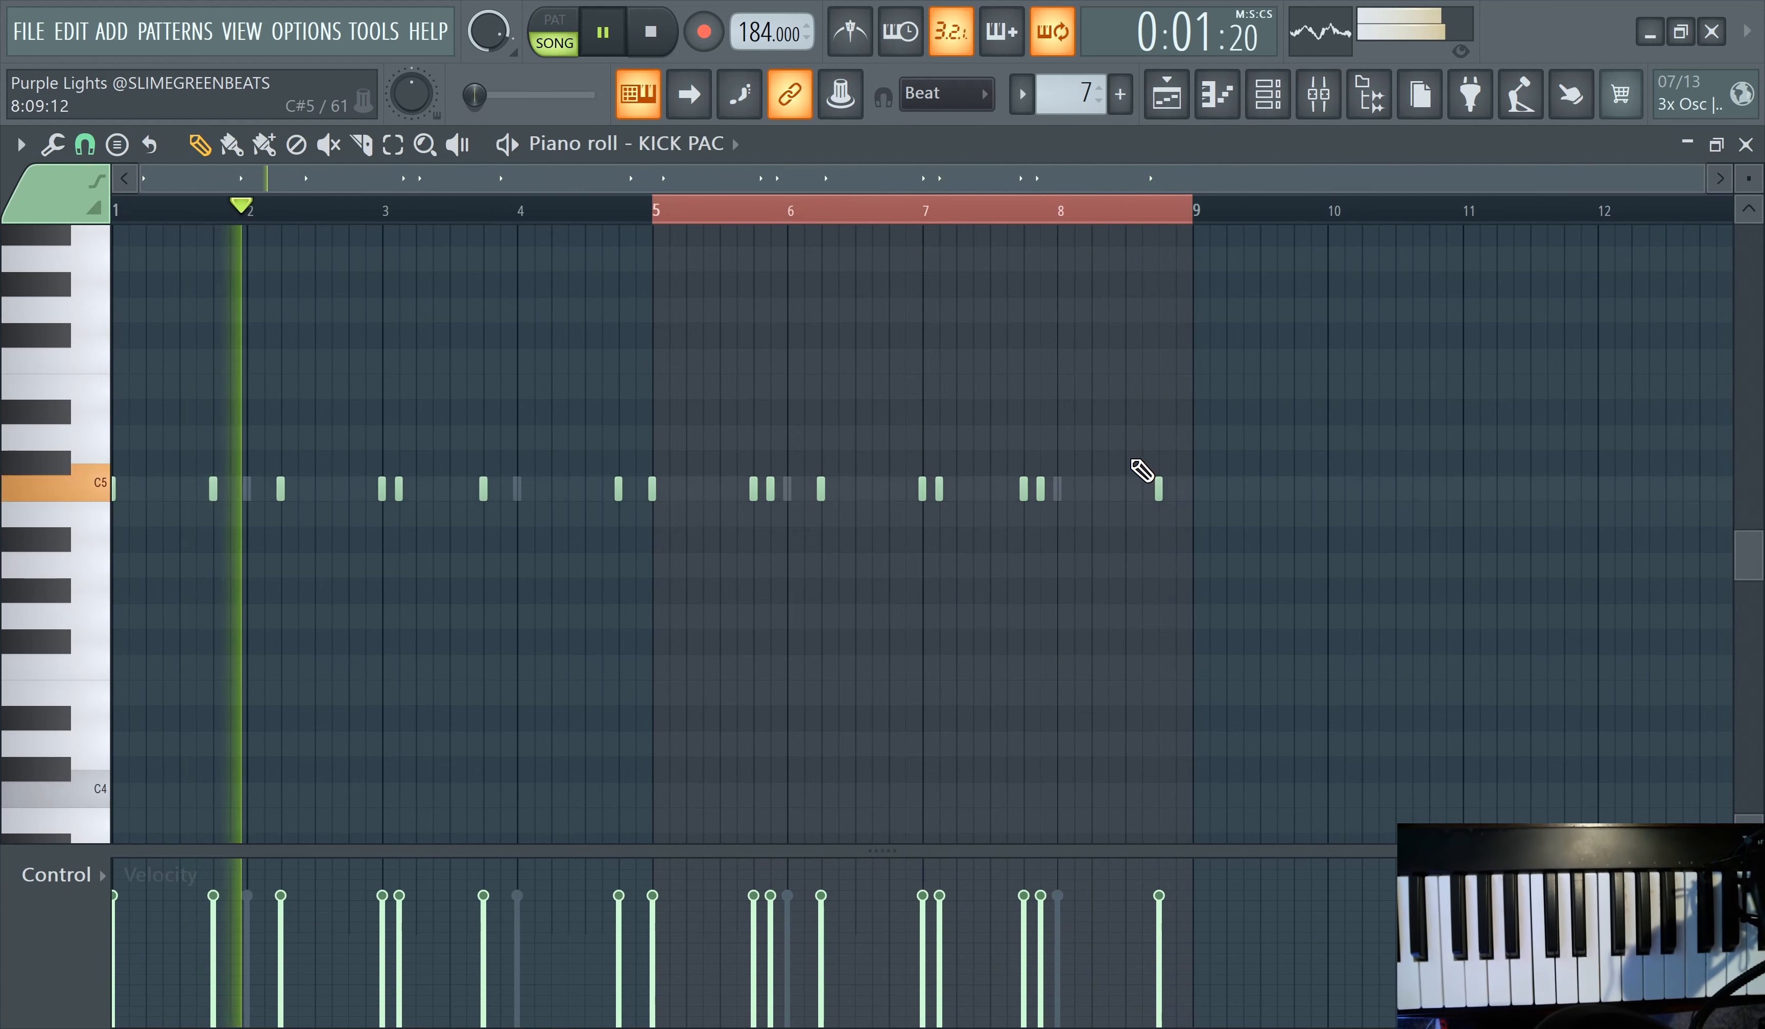
# - Randomize the velocity of all KICK PAC notes by about 8%, with pan randomization turned off
pyautogui.hotkey('ctrl', 'a')
pyautogui.hotkey('alt', 'r')
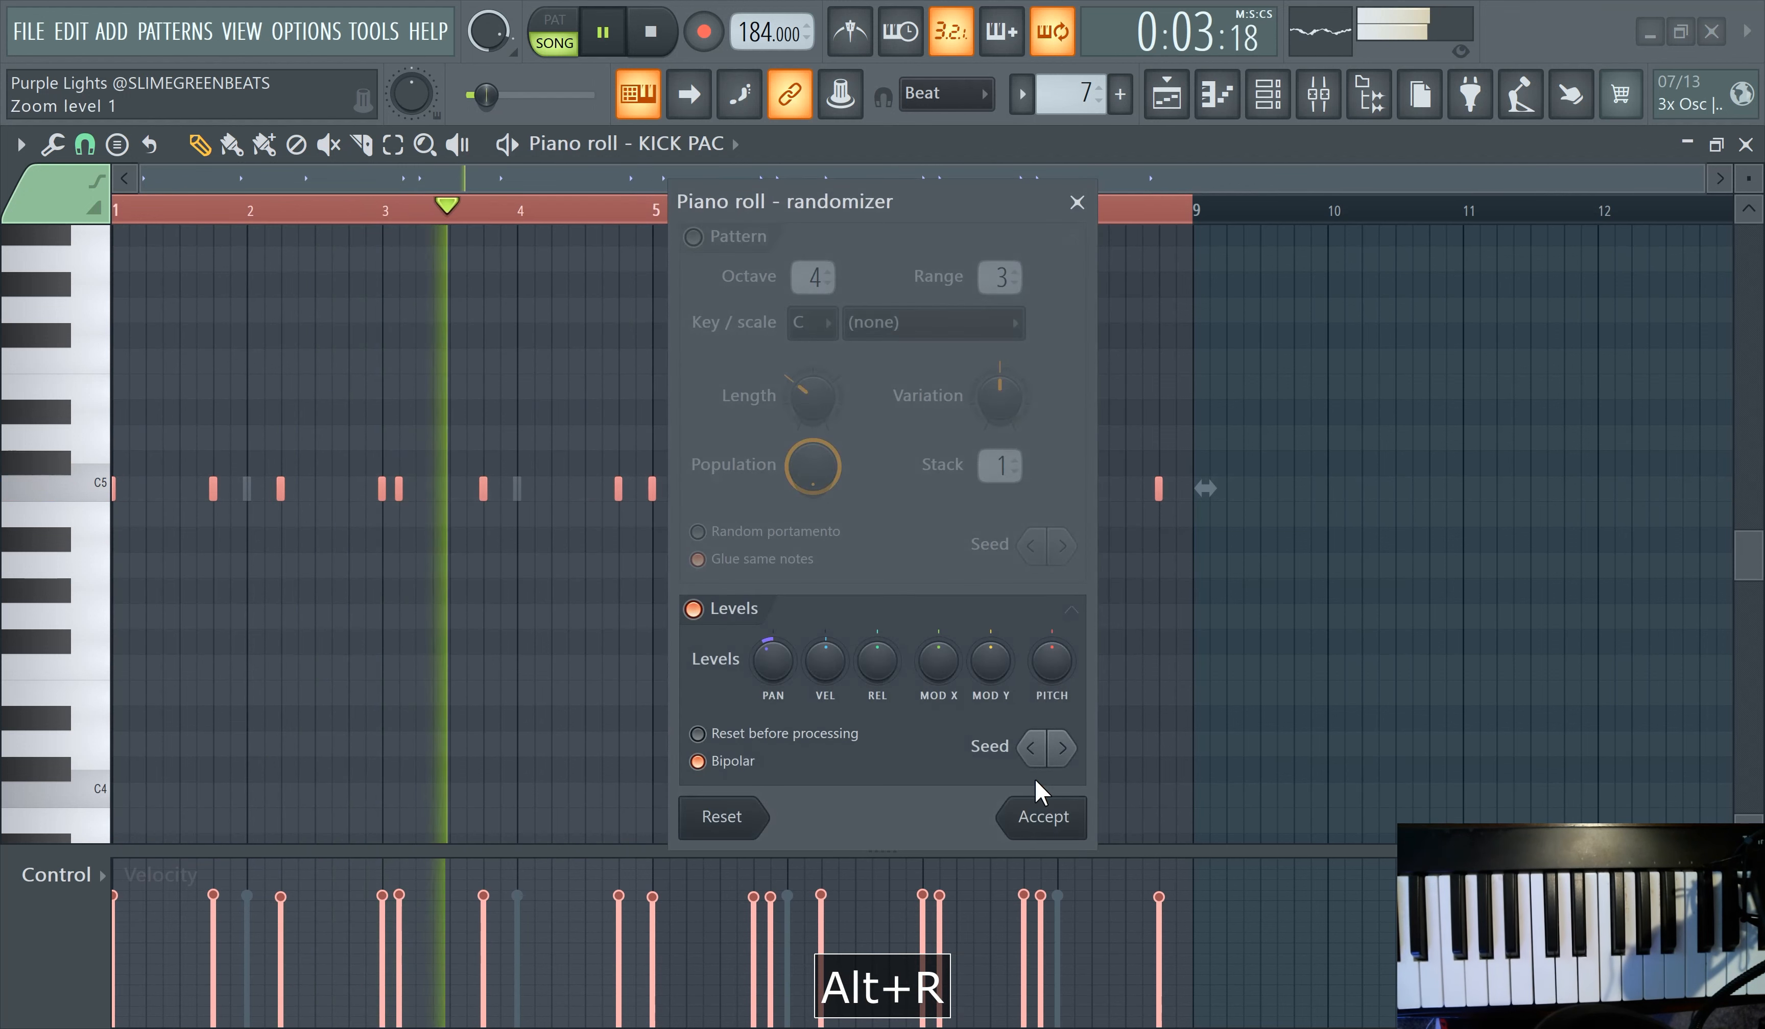
pyautogui.scroll(3, 792, 656)
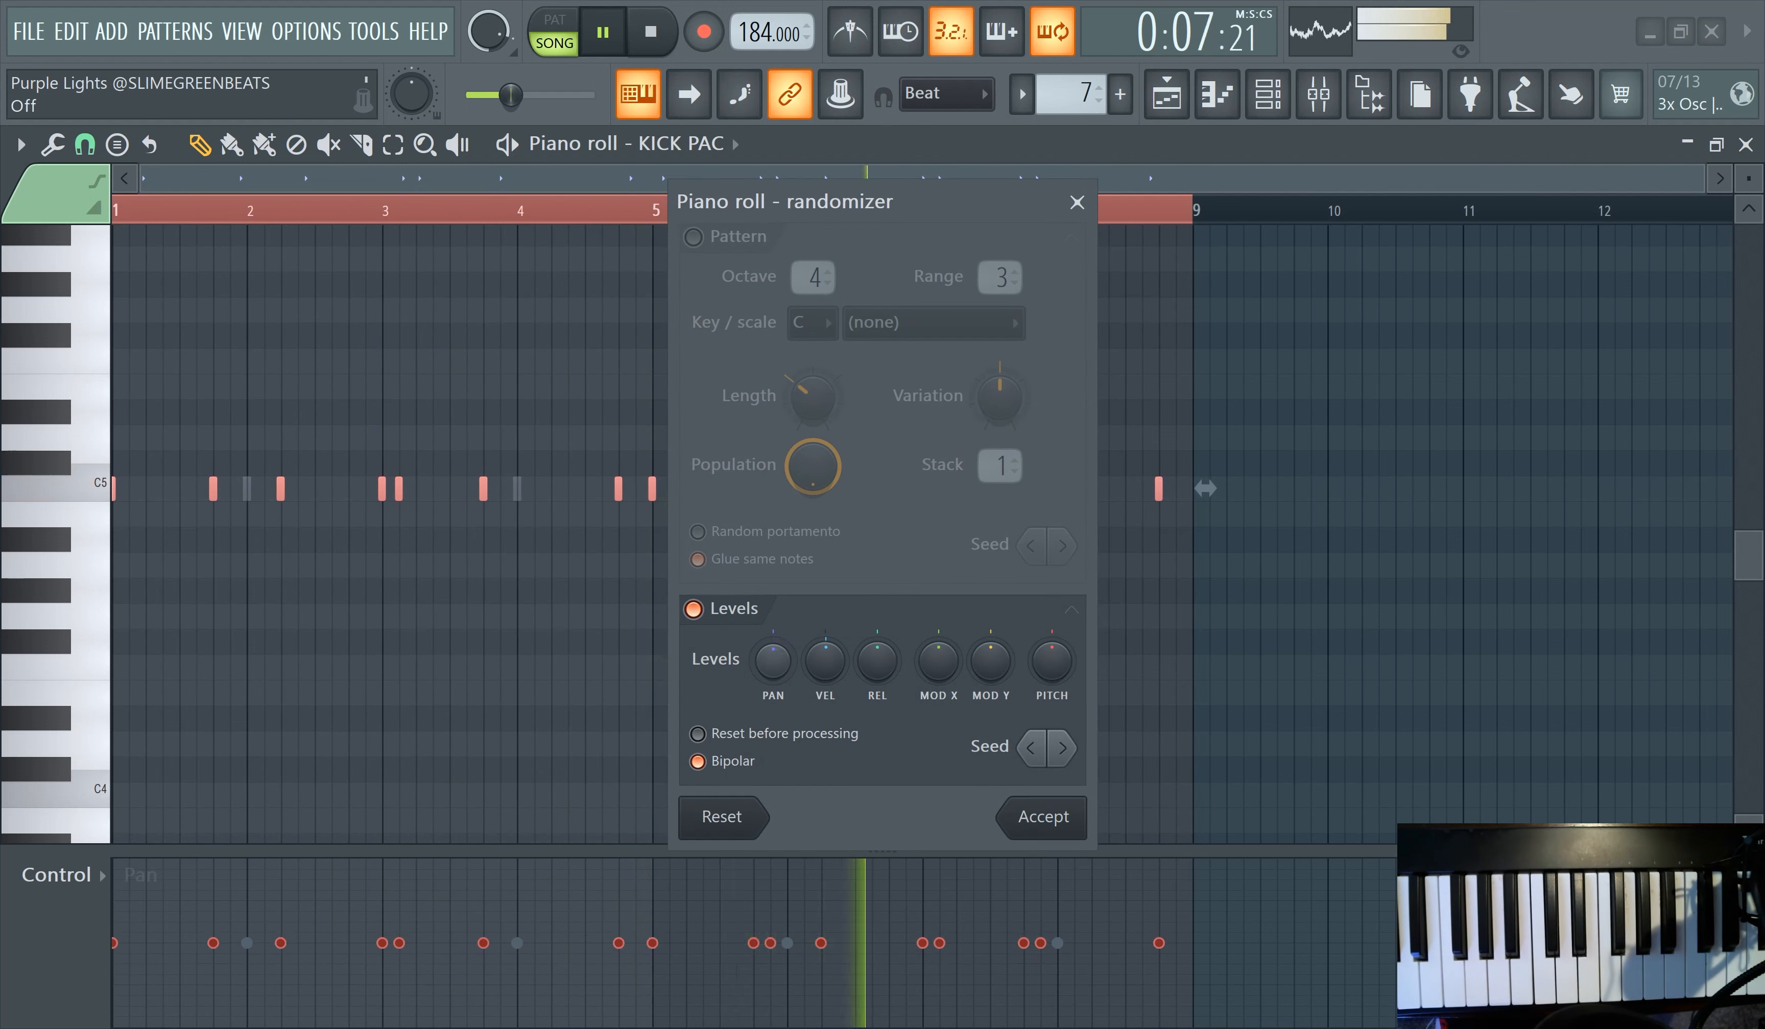
pyautogui.scroll(2, 825, 660)
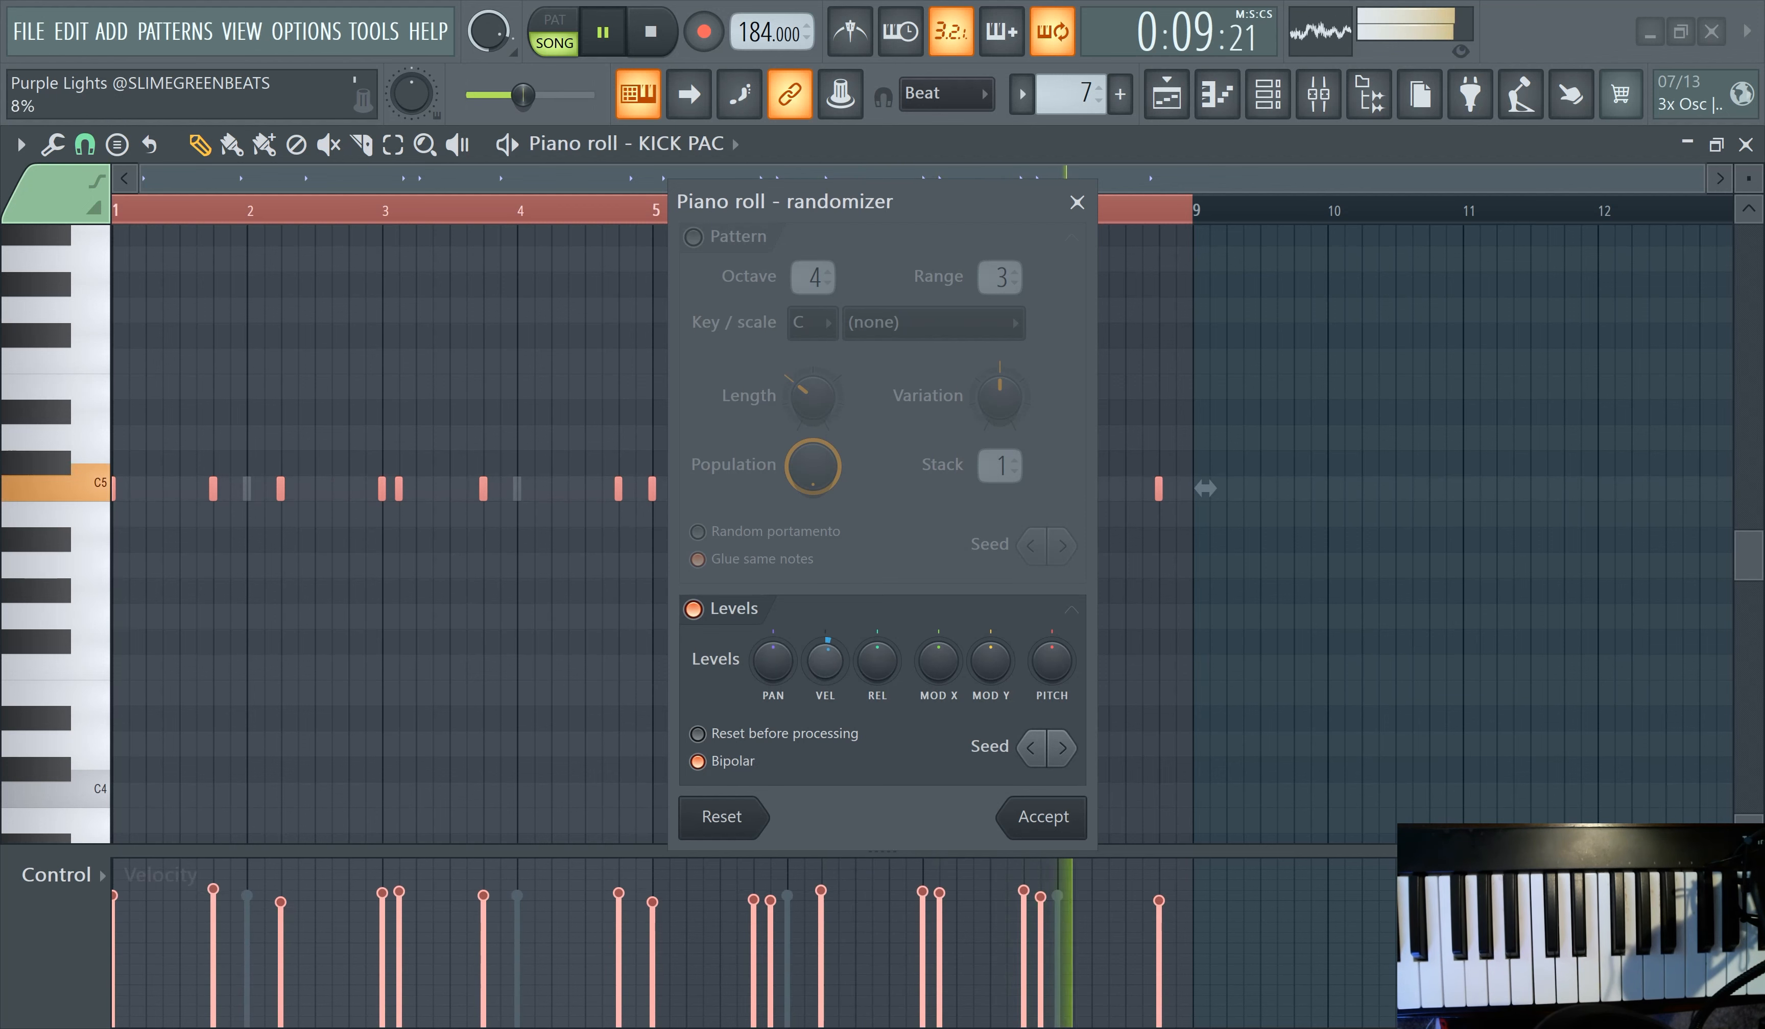
pyautogui.click(1060, 820)
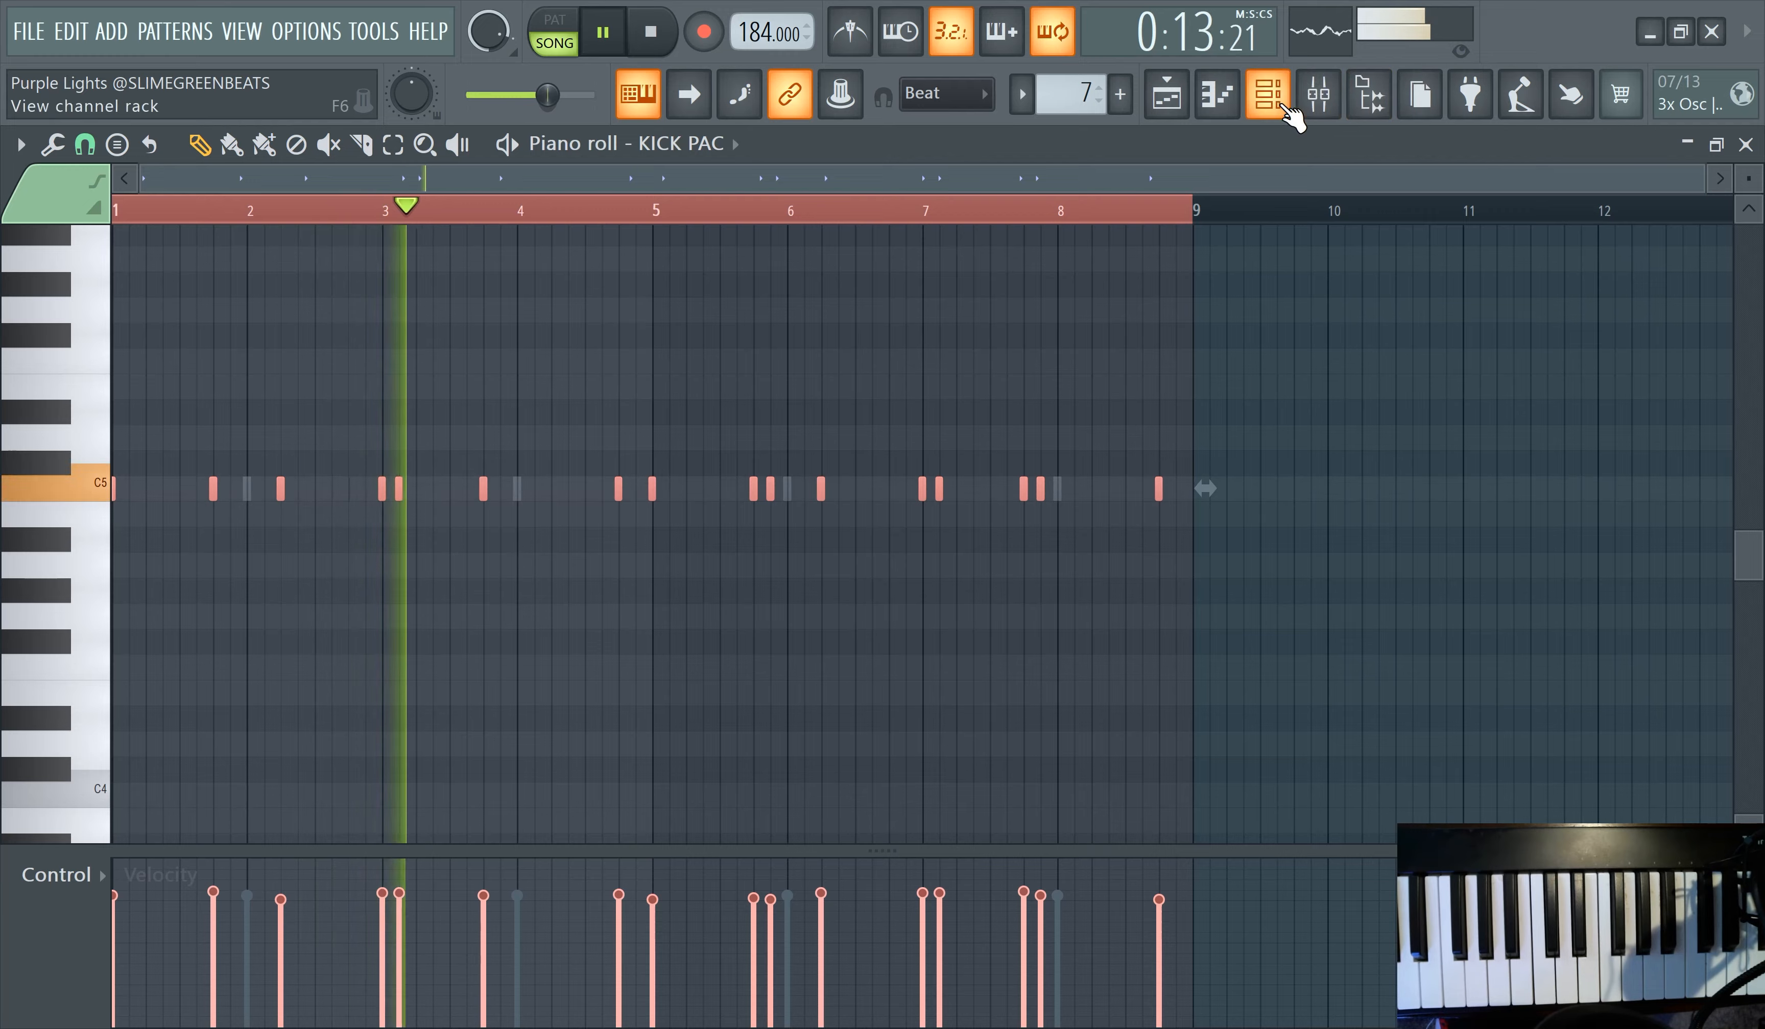
# - Clone the KICK PAC channel in the channel rack and reposition the rack to show every channel
pyautogui.click(1267, 93)
pyautogui.rightClick(347, 726)
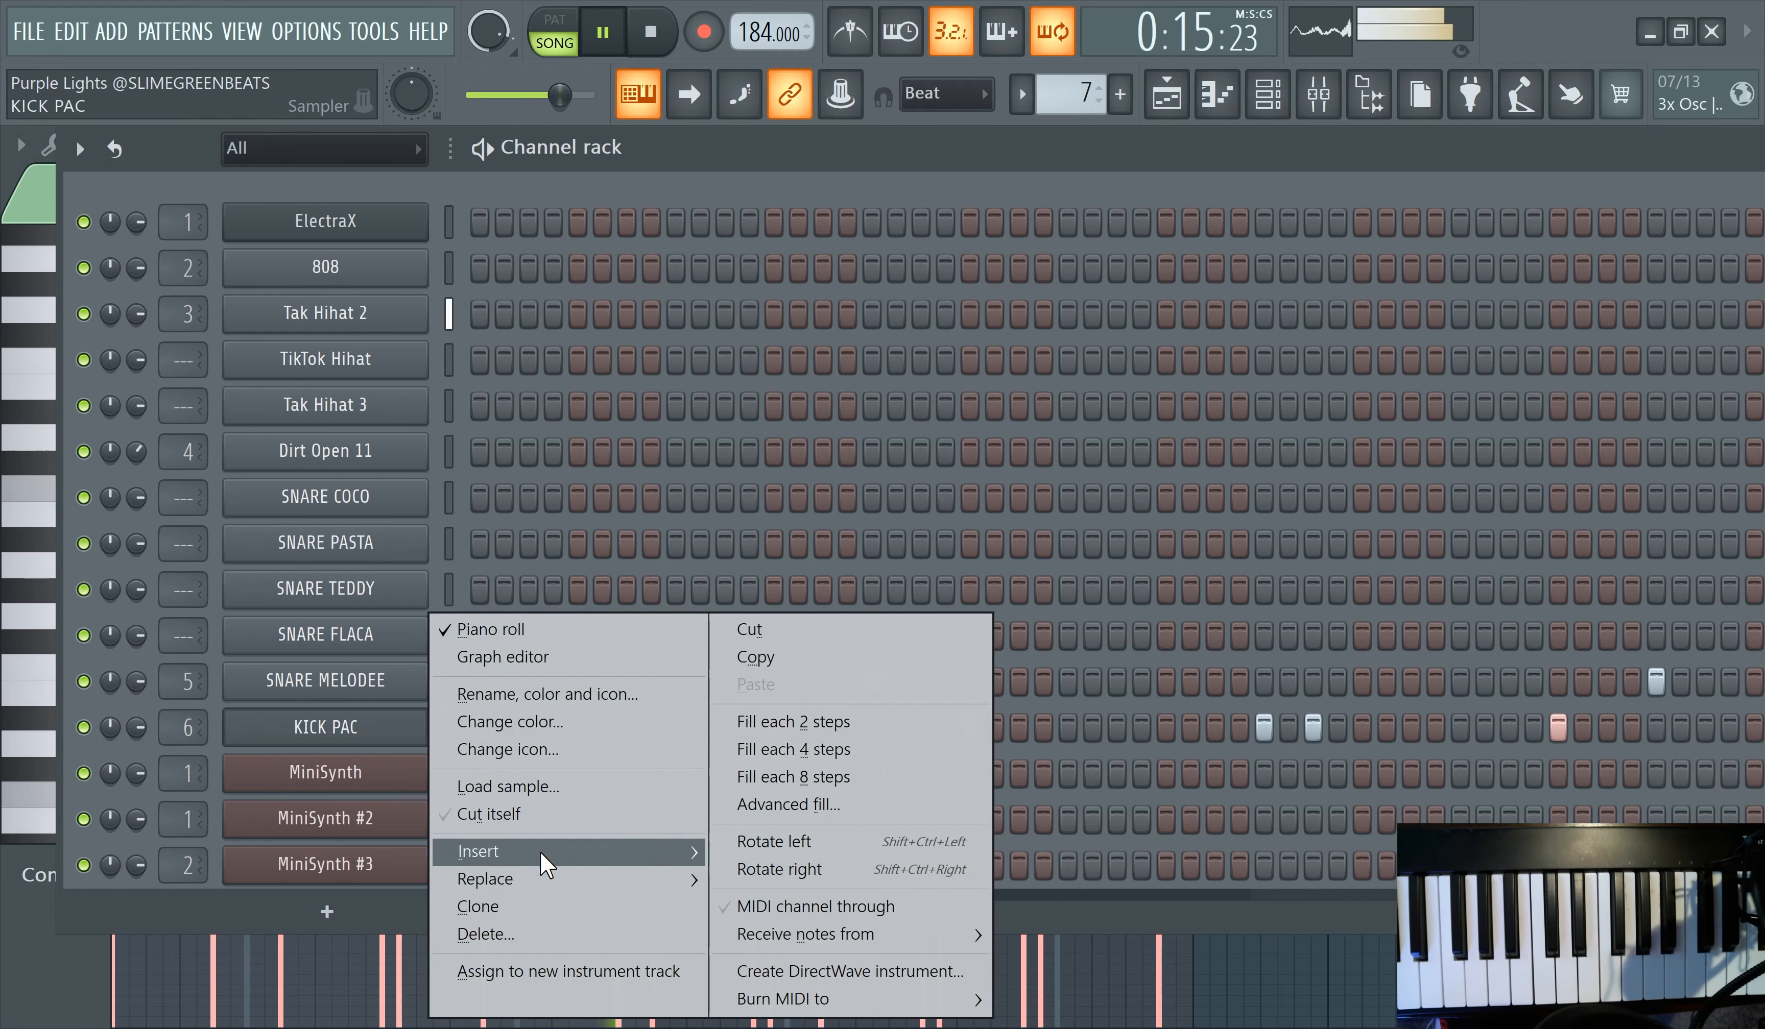
pyautogui.click(530, 908)
pyautogui.moveTo(741, 158); pyautogui.dragTo(805, 150)
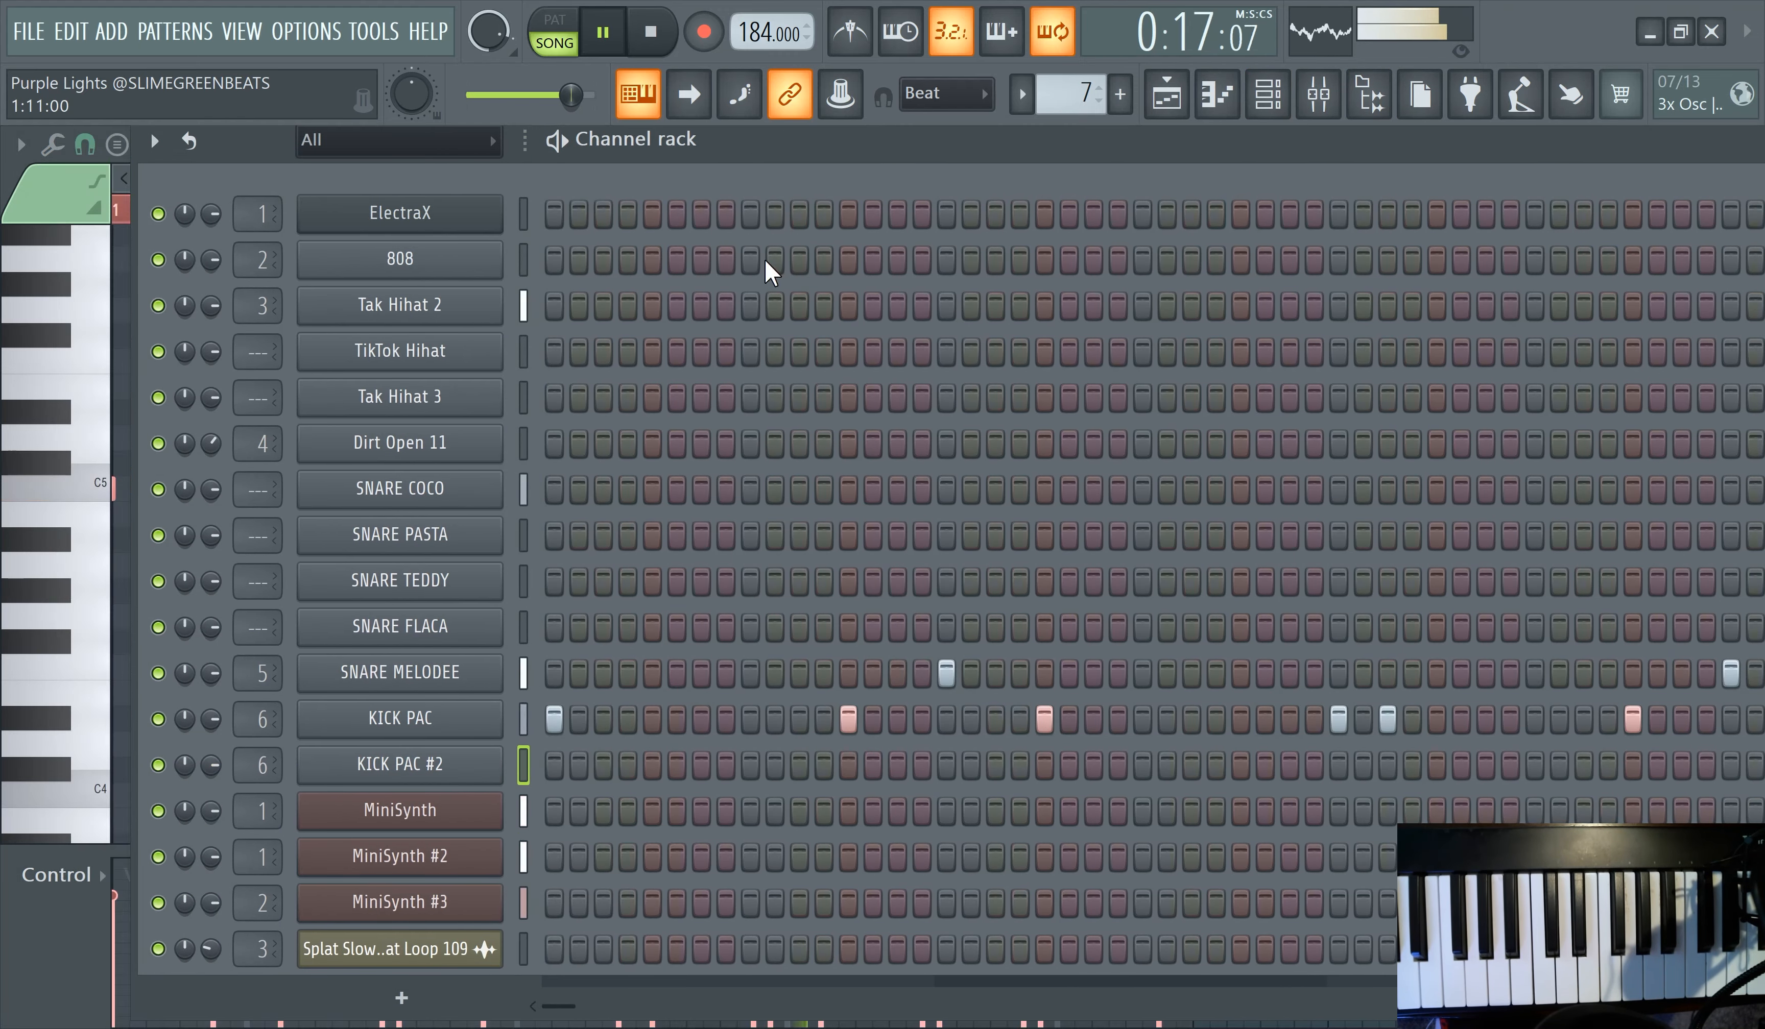
# - Open the KICK PAC channel's sampler window, move it over the step grid and browse its settings pages
pyautogui.click(459, 721)
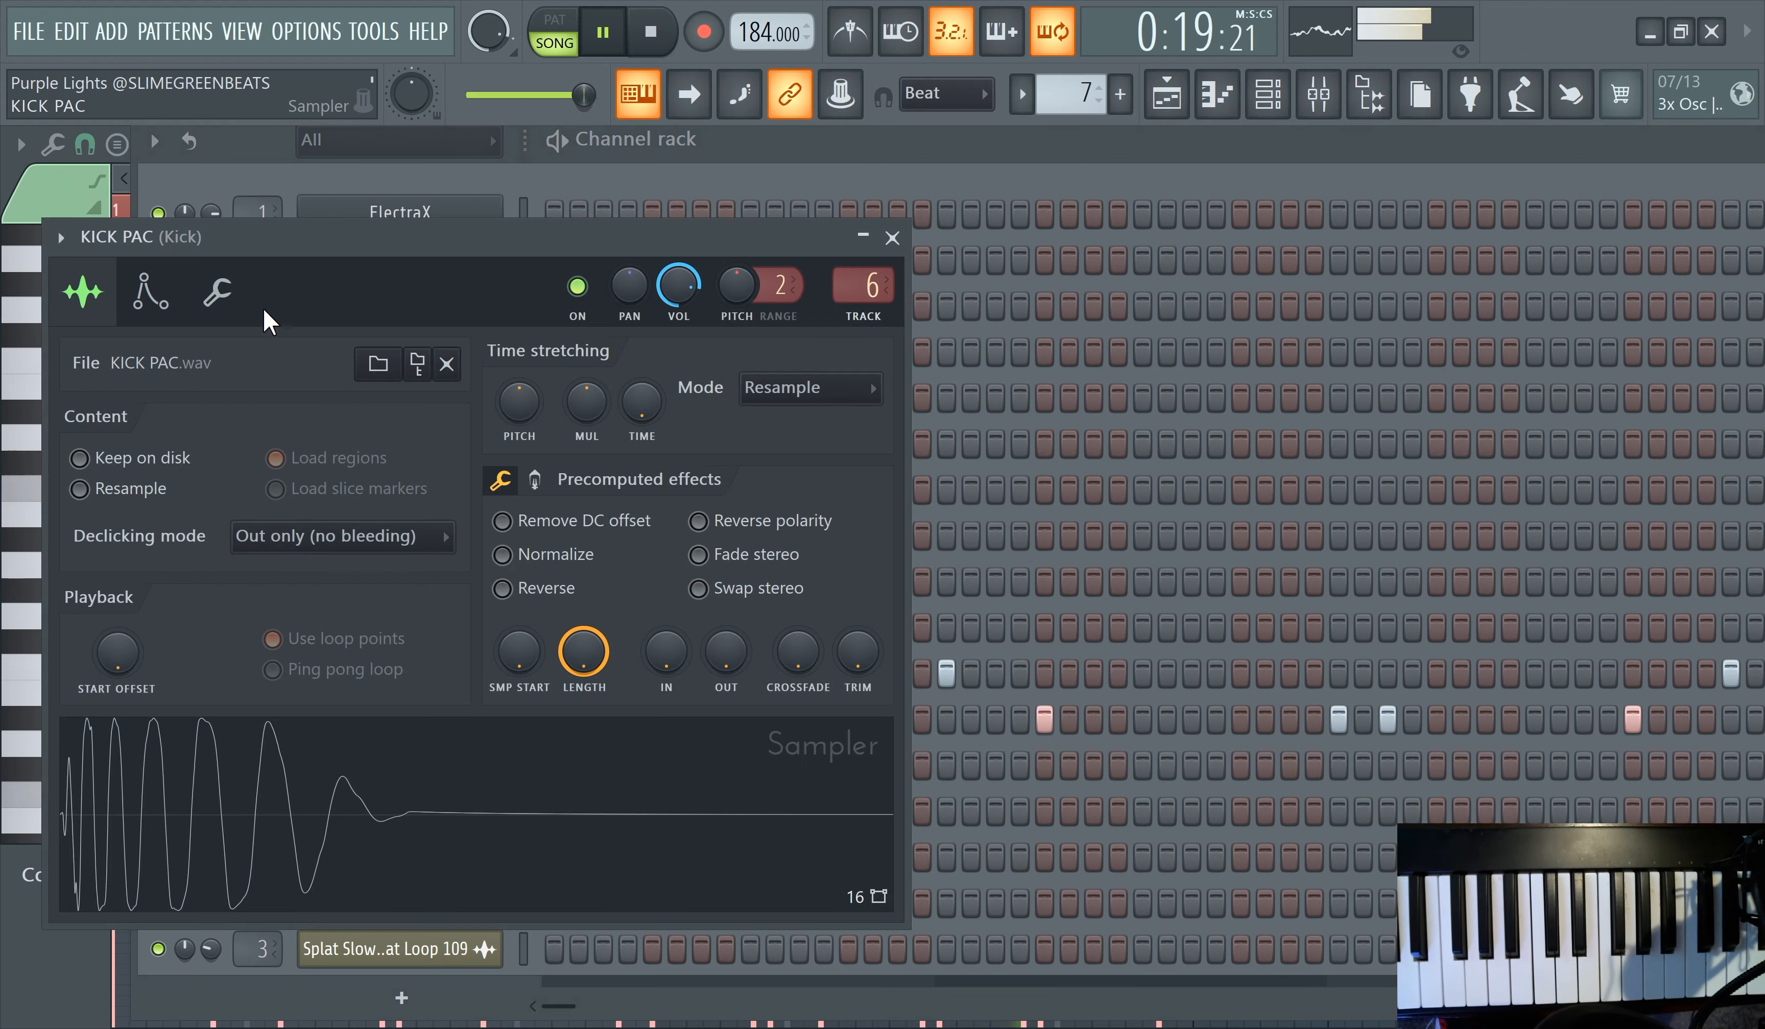
pyautogui.moveTo(262, 263); pyautogui.dragTo(508, 244)
pyautogui.click(393, 277)
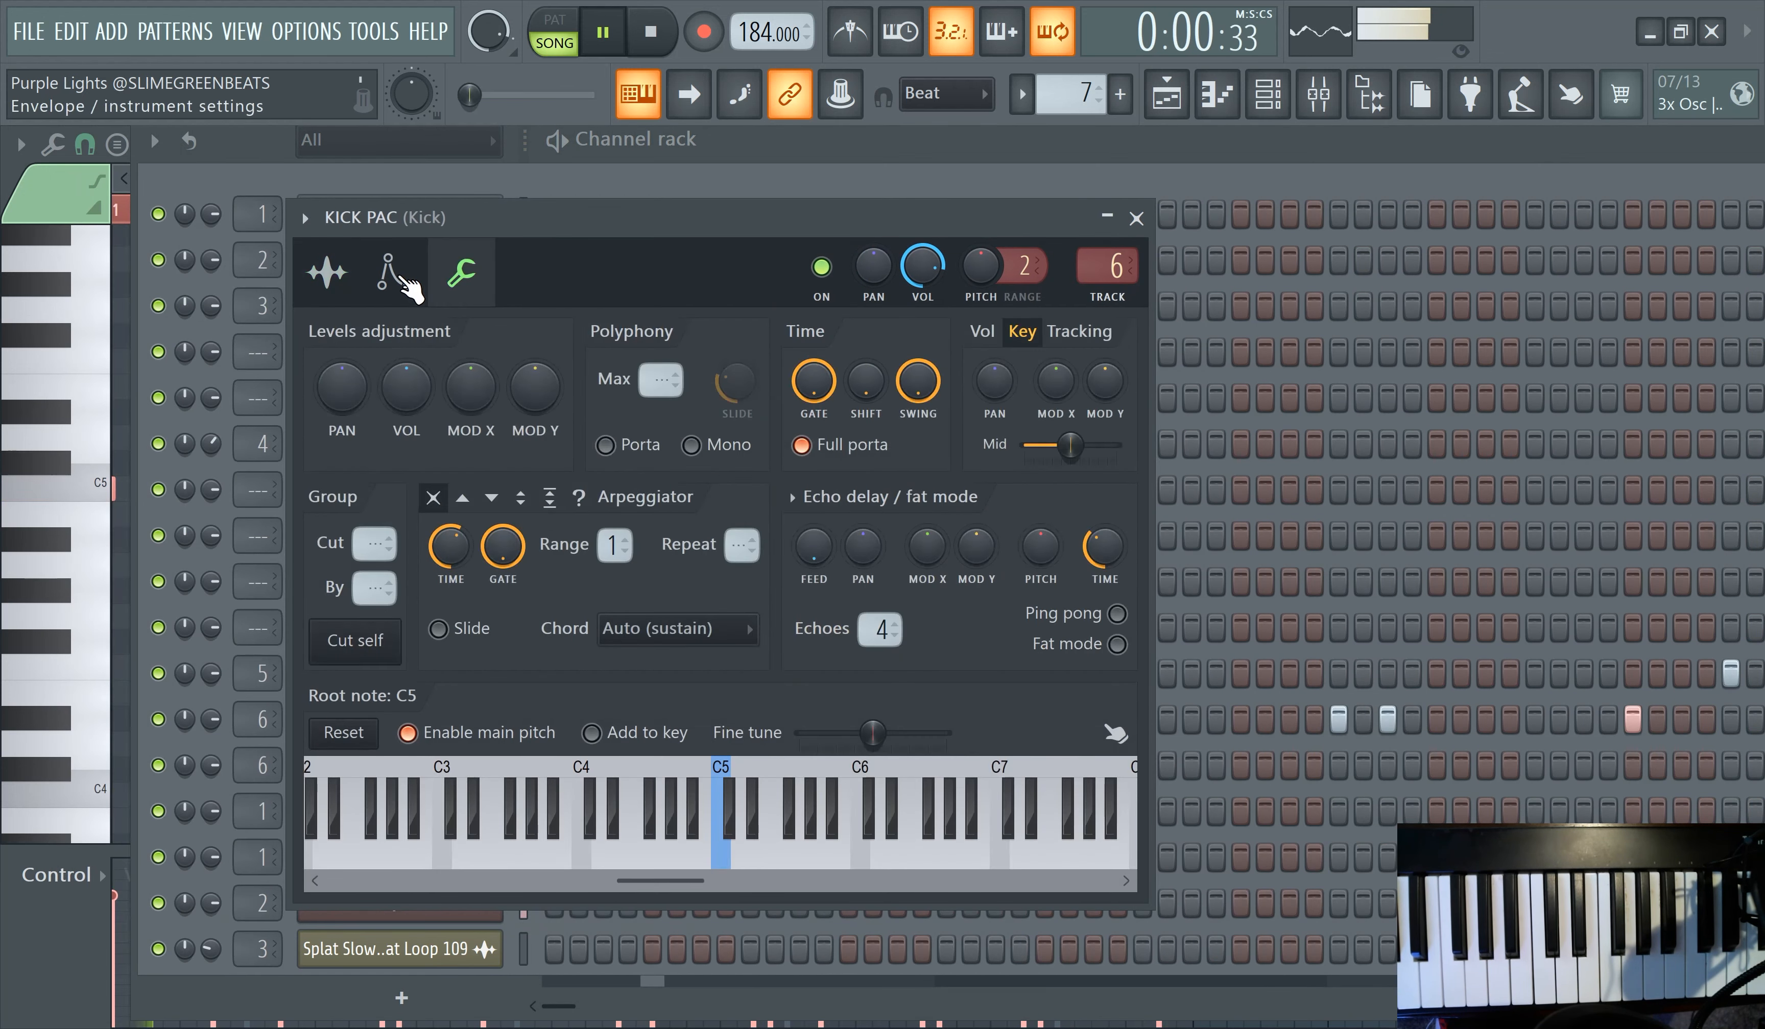
# - Try a volume multiplier of 167% in the KICK PAC levels adjustment and reset it to its default
pyautogui.click(468, 272)
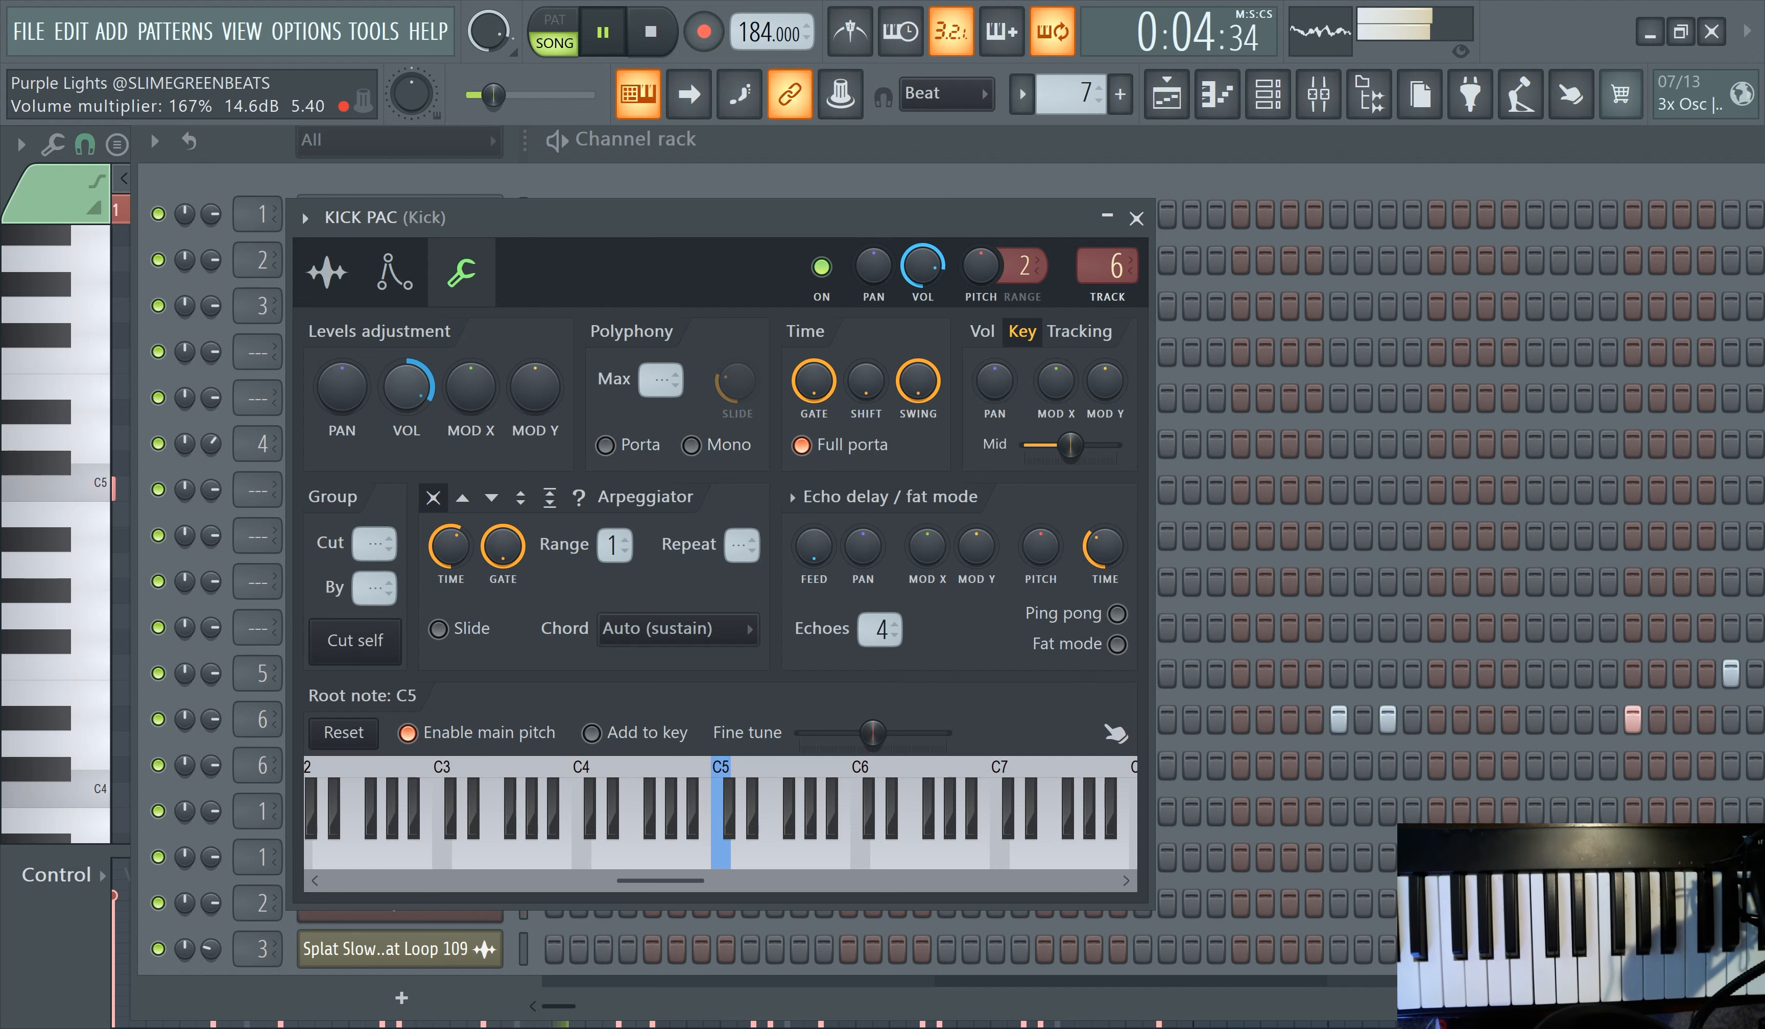
pyautogui.rightClick(430, 421)
pyautogui.click(445, 427)
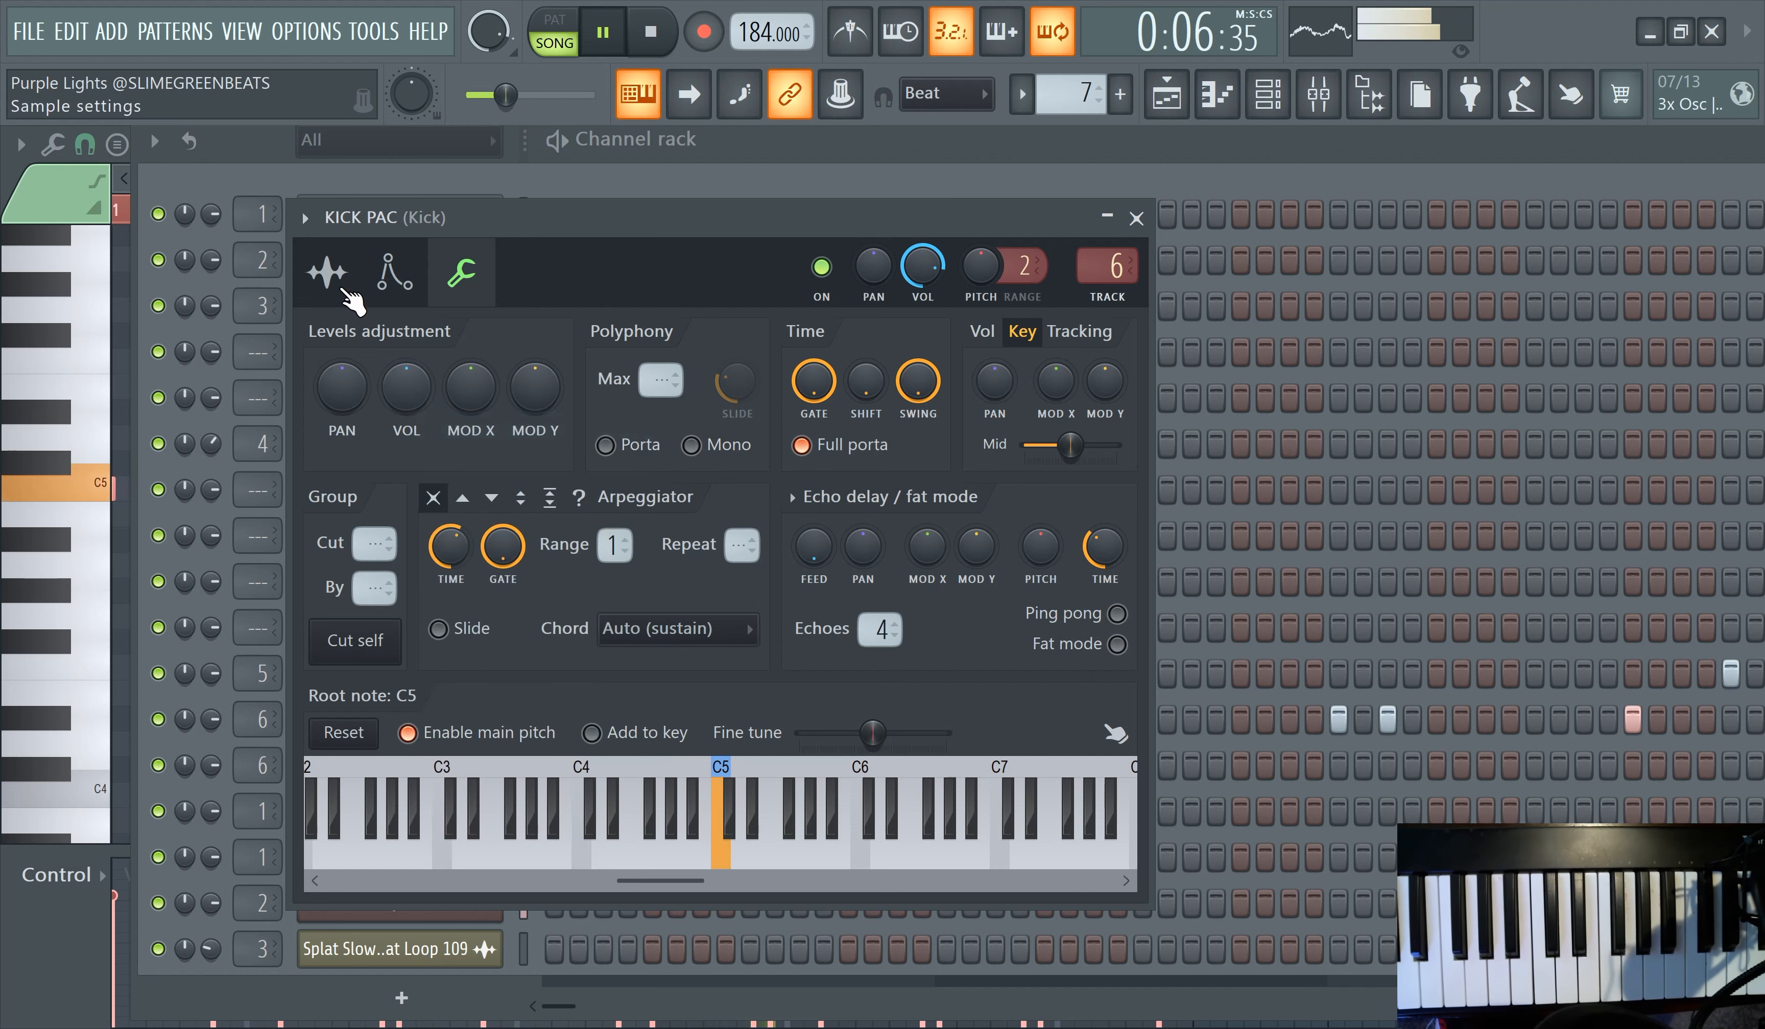
# - Close the KICK PAC sampler window and copy the KICK PAC step pattern into the KICK PAC #2 channel
pyautogui.click(327, 273)
pyautogui.click(1136, 219)
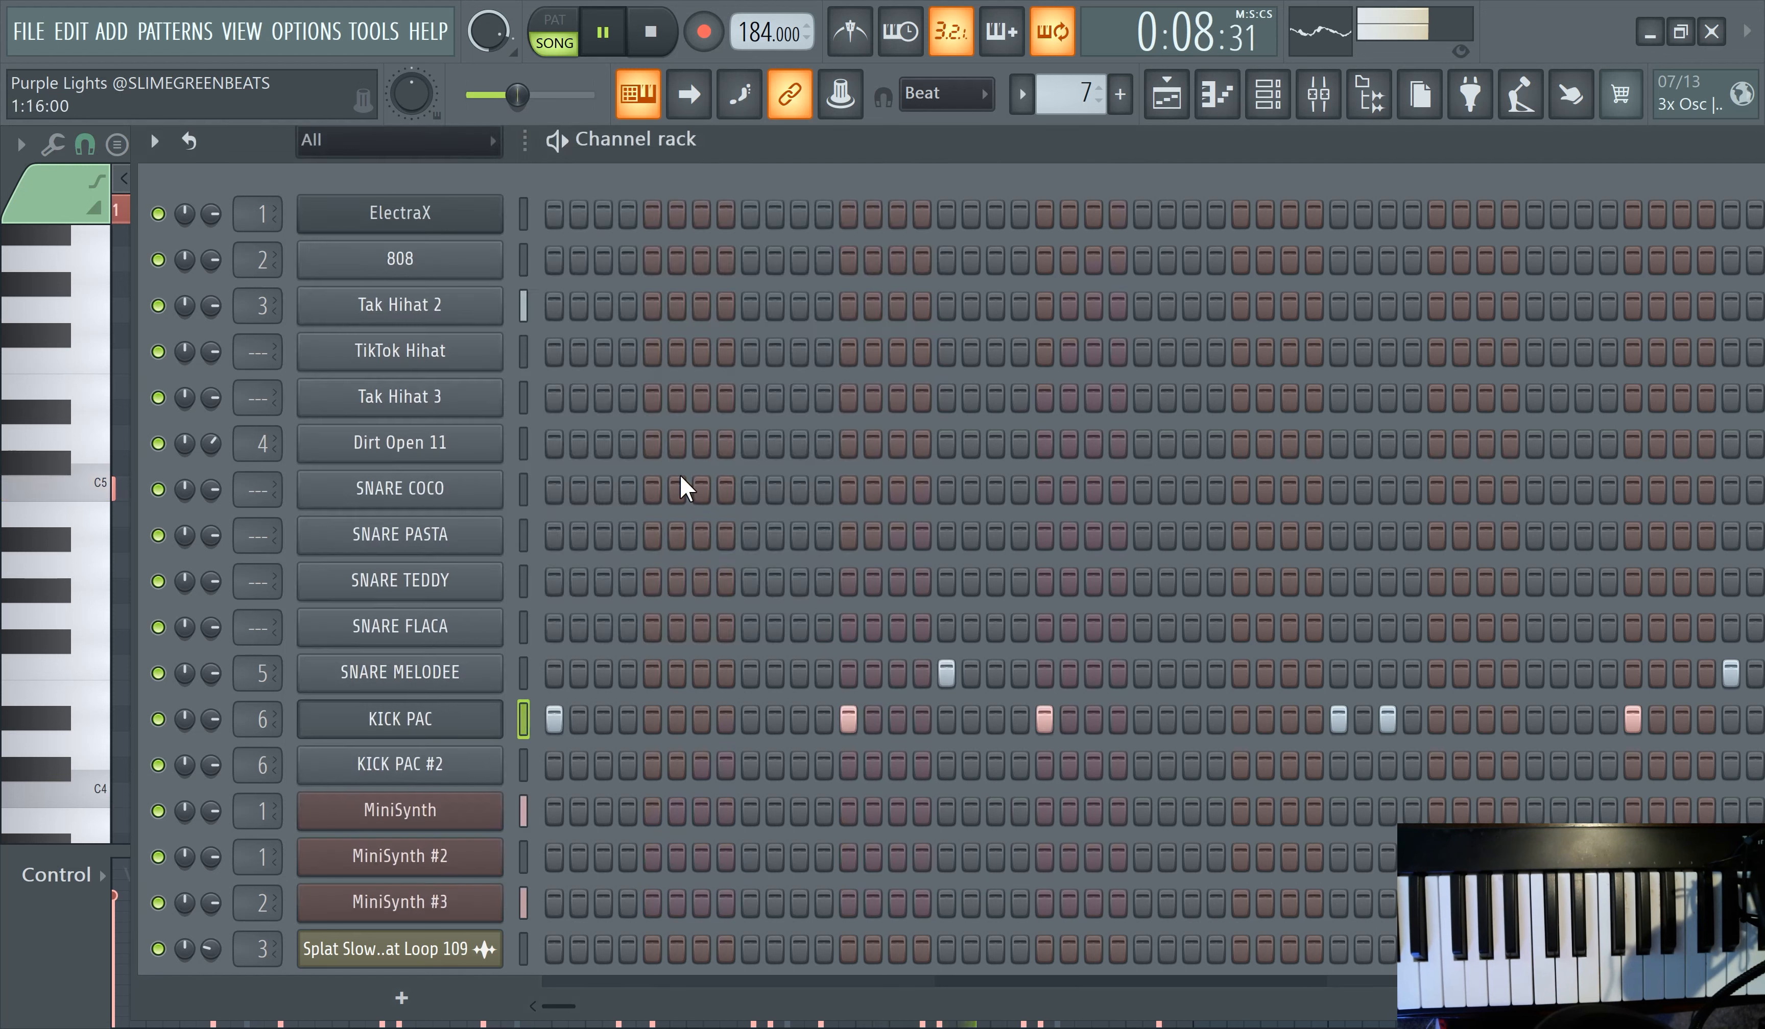
pyautogui.rightClick(433, 720)
pyautogui.click(827, 658)
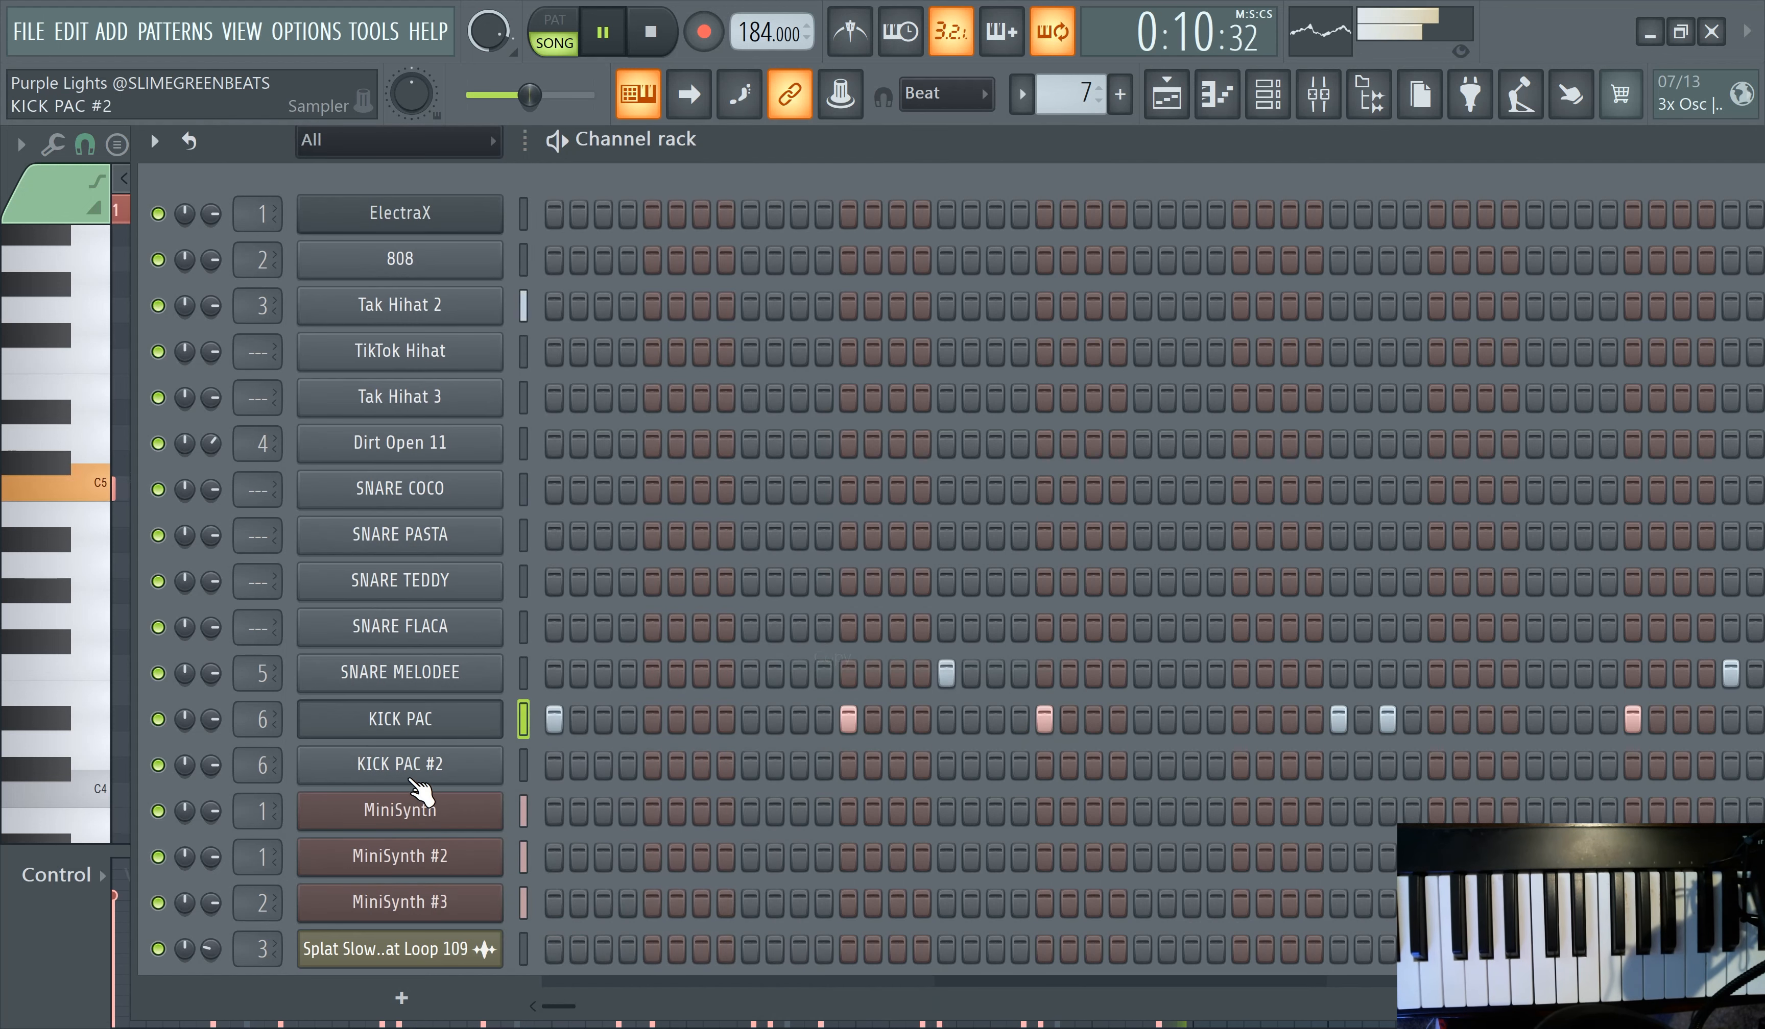
pyautogui.rightClick(421, 767)
pyautogui.click(834, 685)
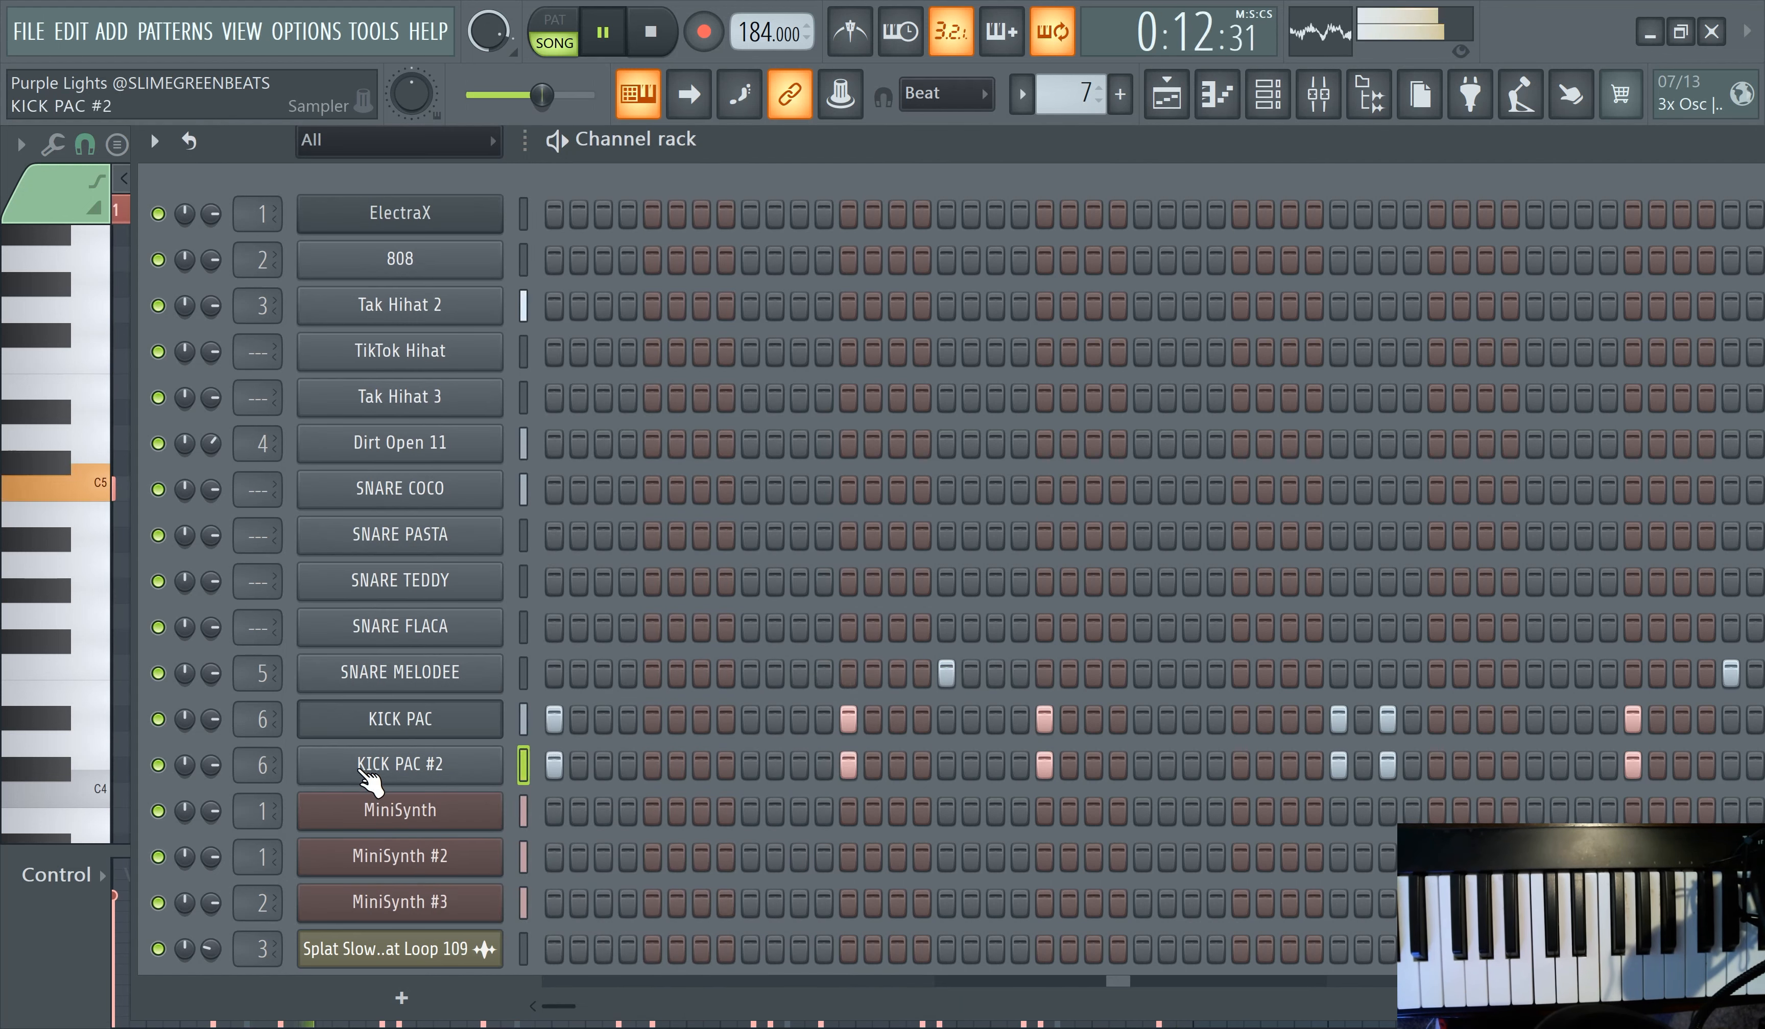
# - Clone KICK PAC #2, and clone that copy once more to get two extra kick channels
pyautogui.rightClick(375, 785)
pyautogui.click(555, 907)
pyautogui.rightClick(430, 823)
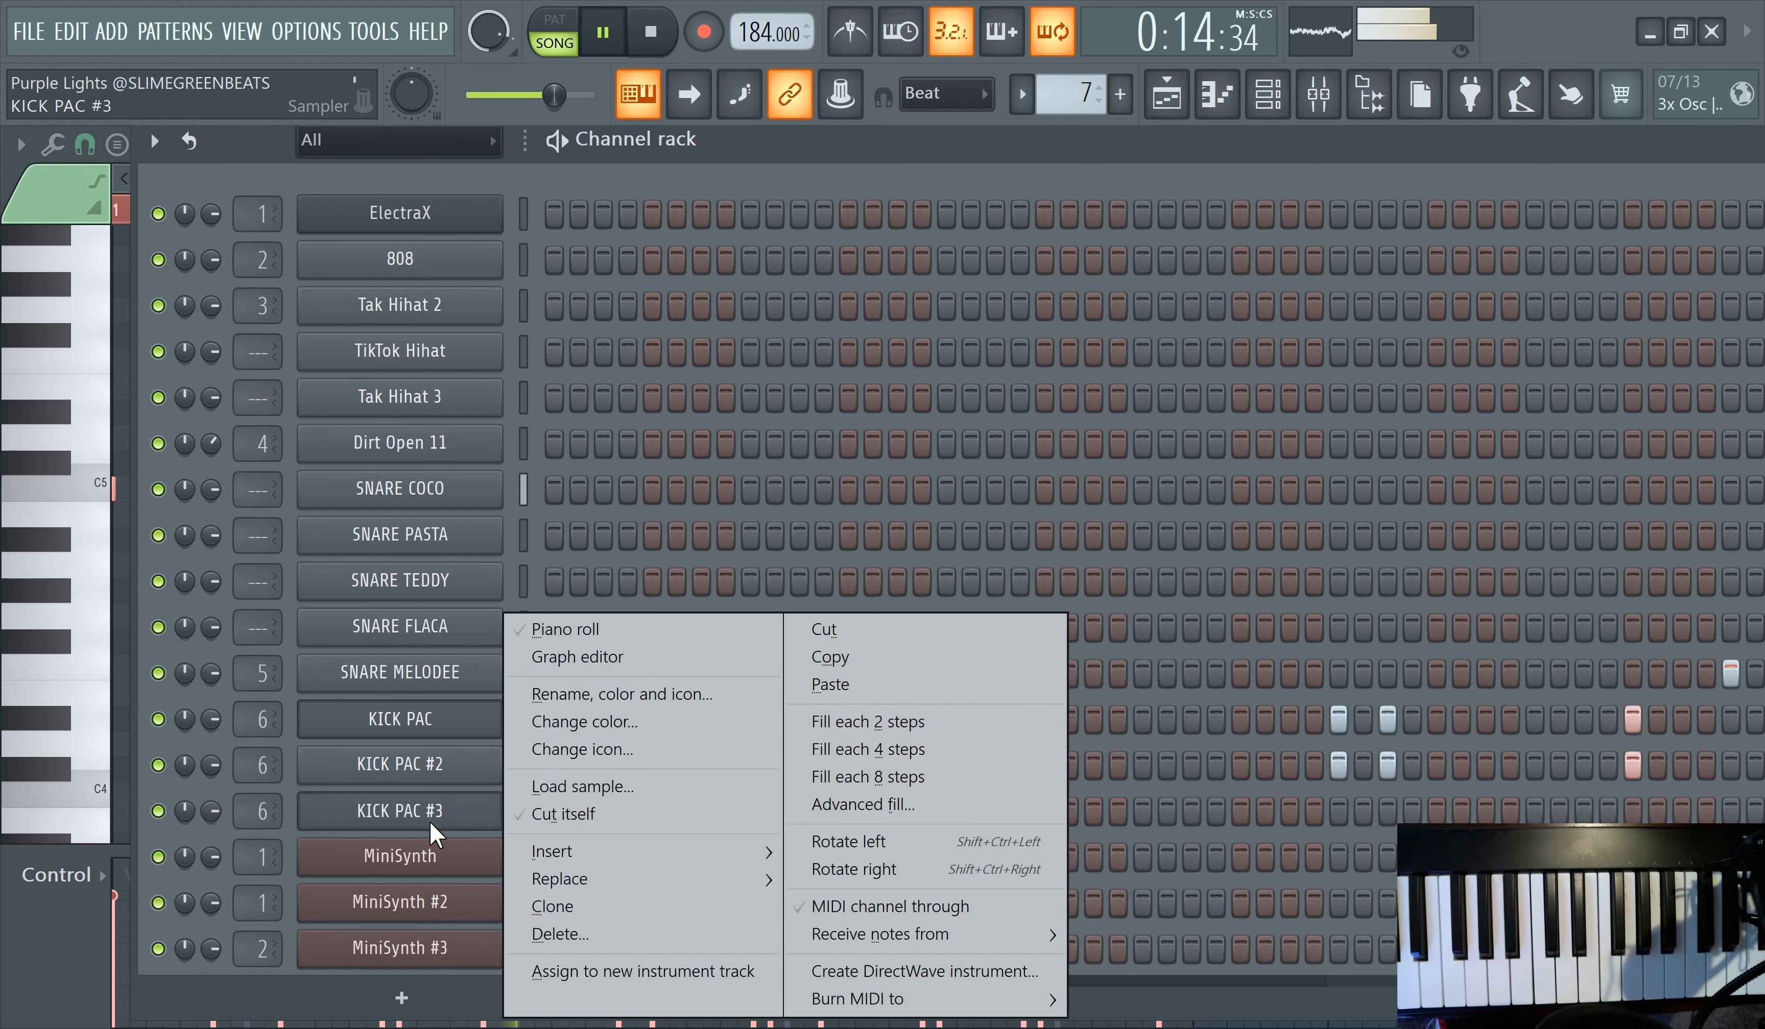
pyautogui.click(606, 936)
pyautogui.click(1071, 629)
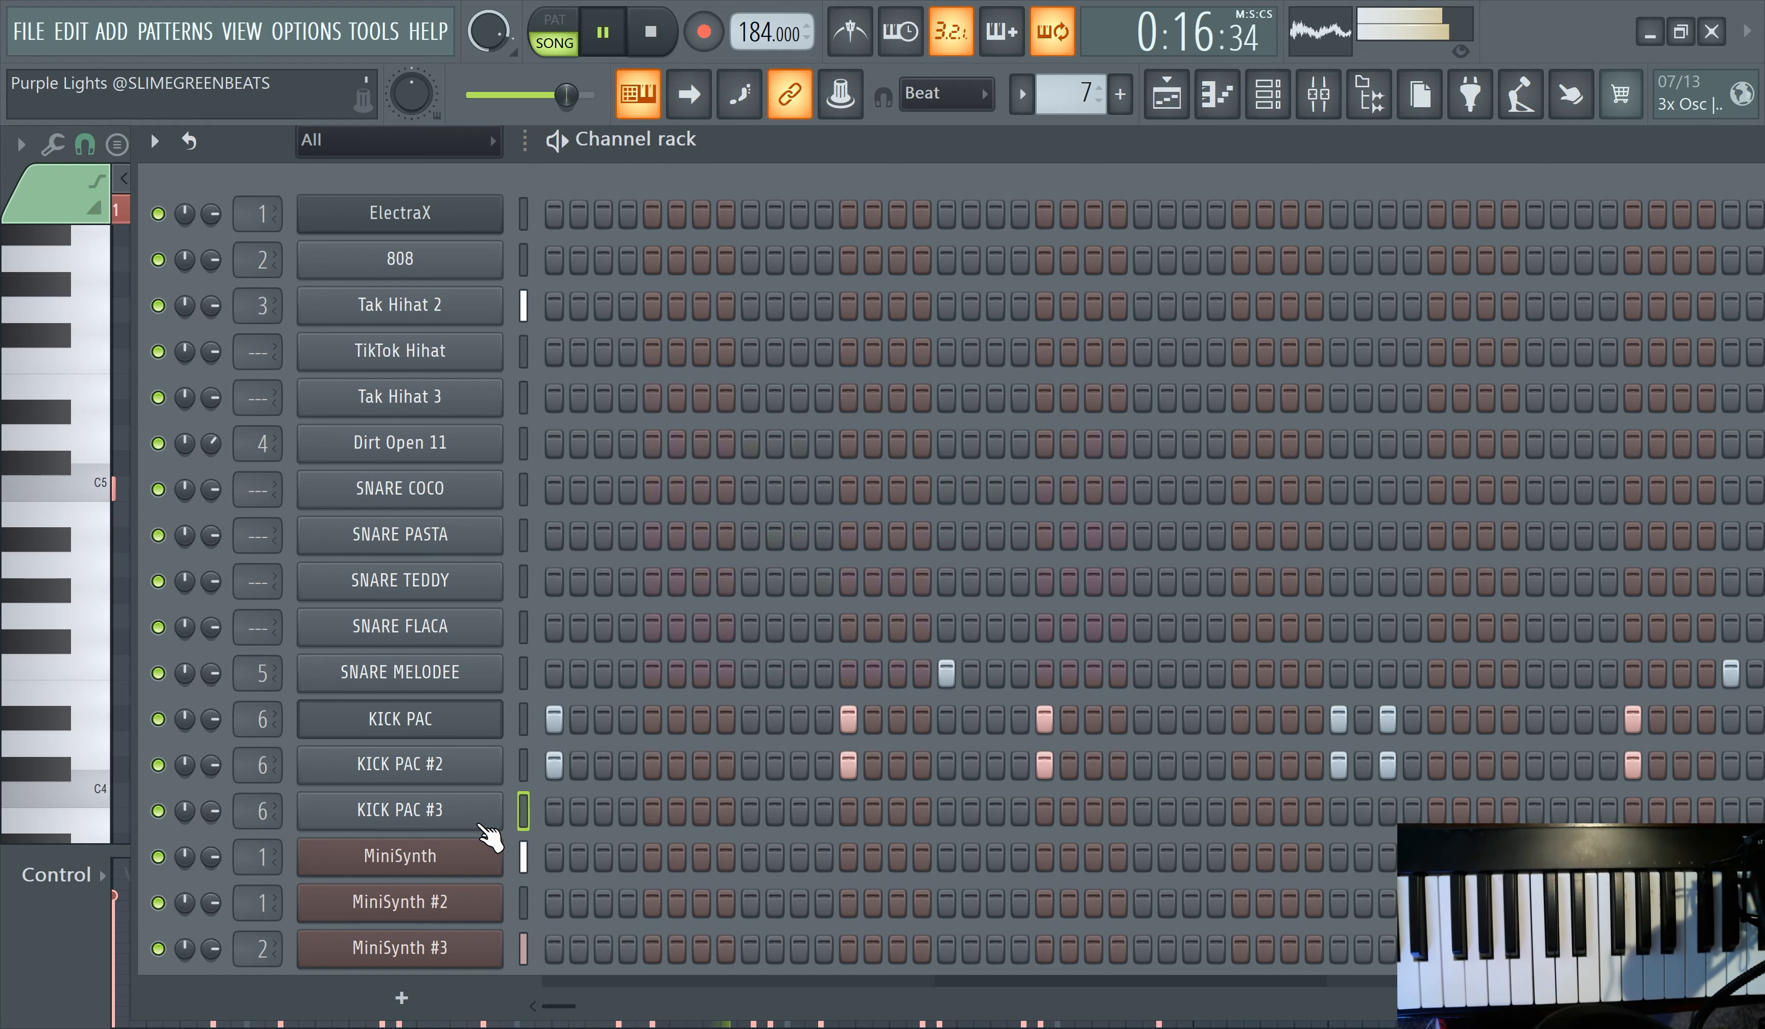
pyautogui.rightClick(494, 822)
pyautogui.click(622, 916)
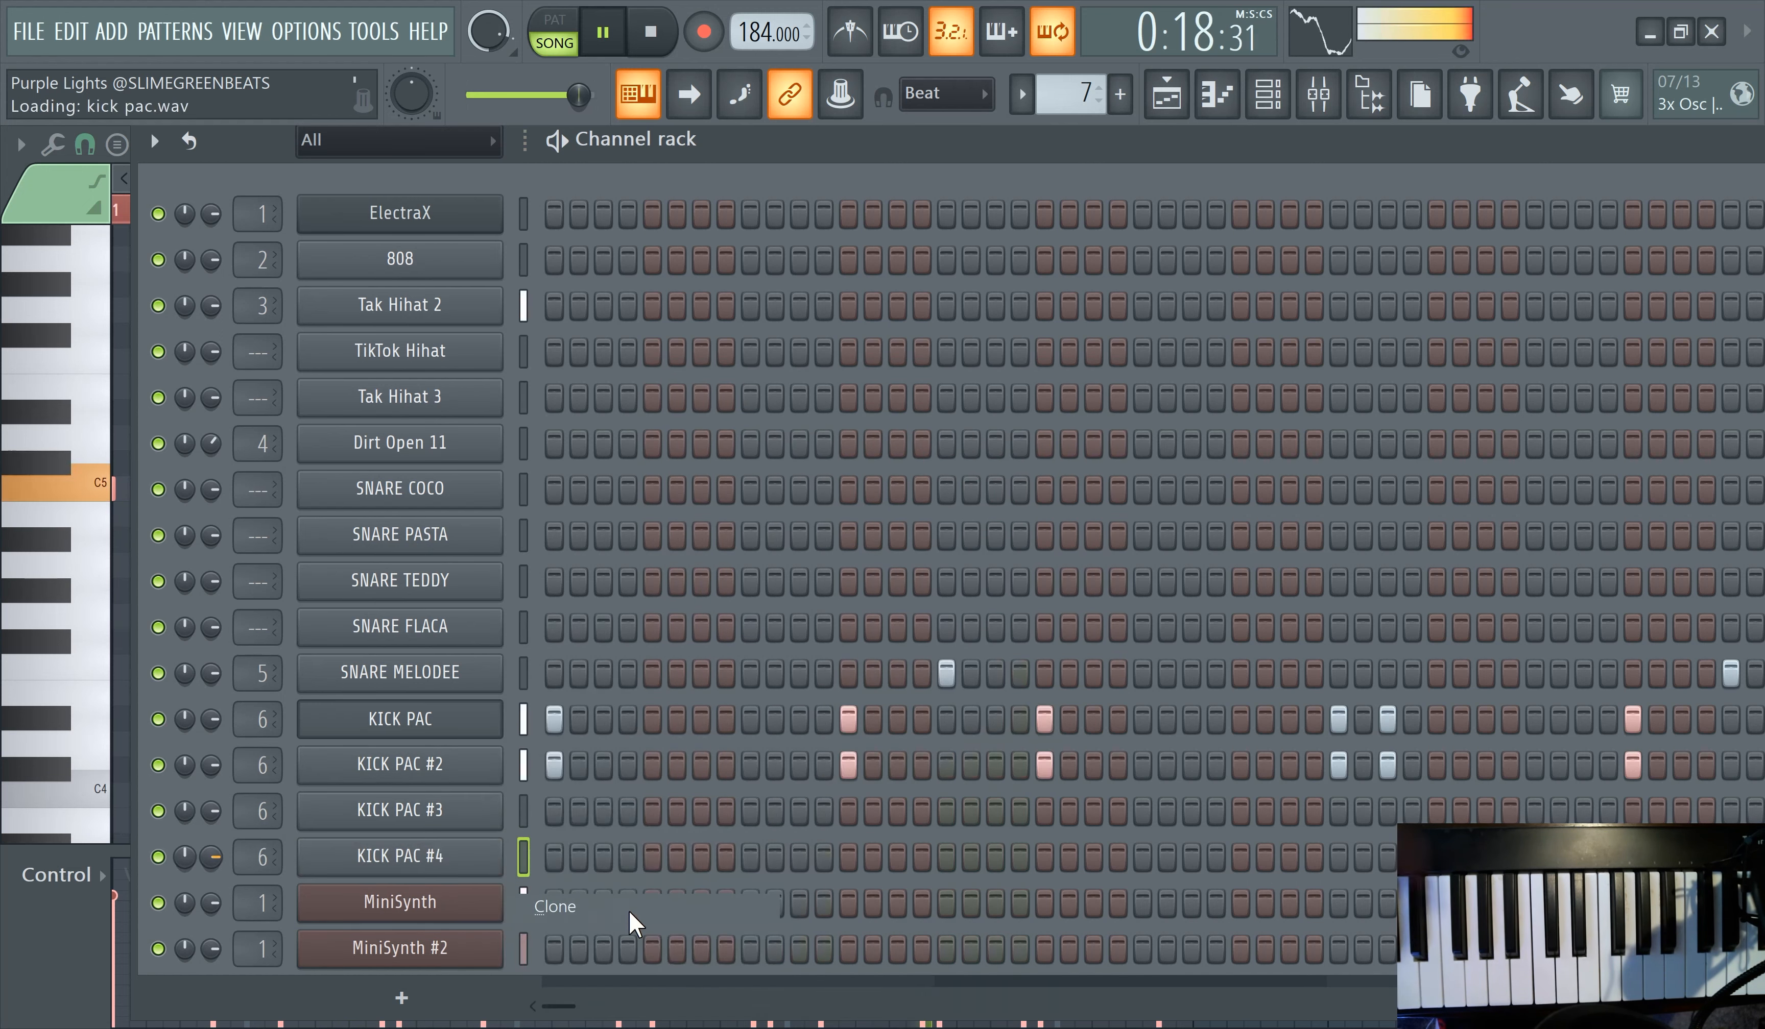
pyautogui.hotkey('ctrl', 's')
pyautogui.write('shining')
pyautogui.press('Return')
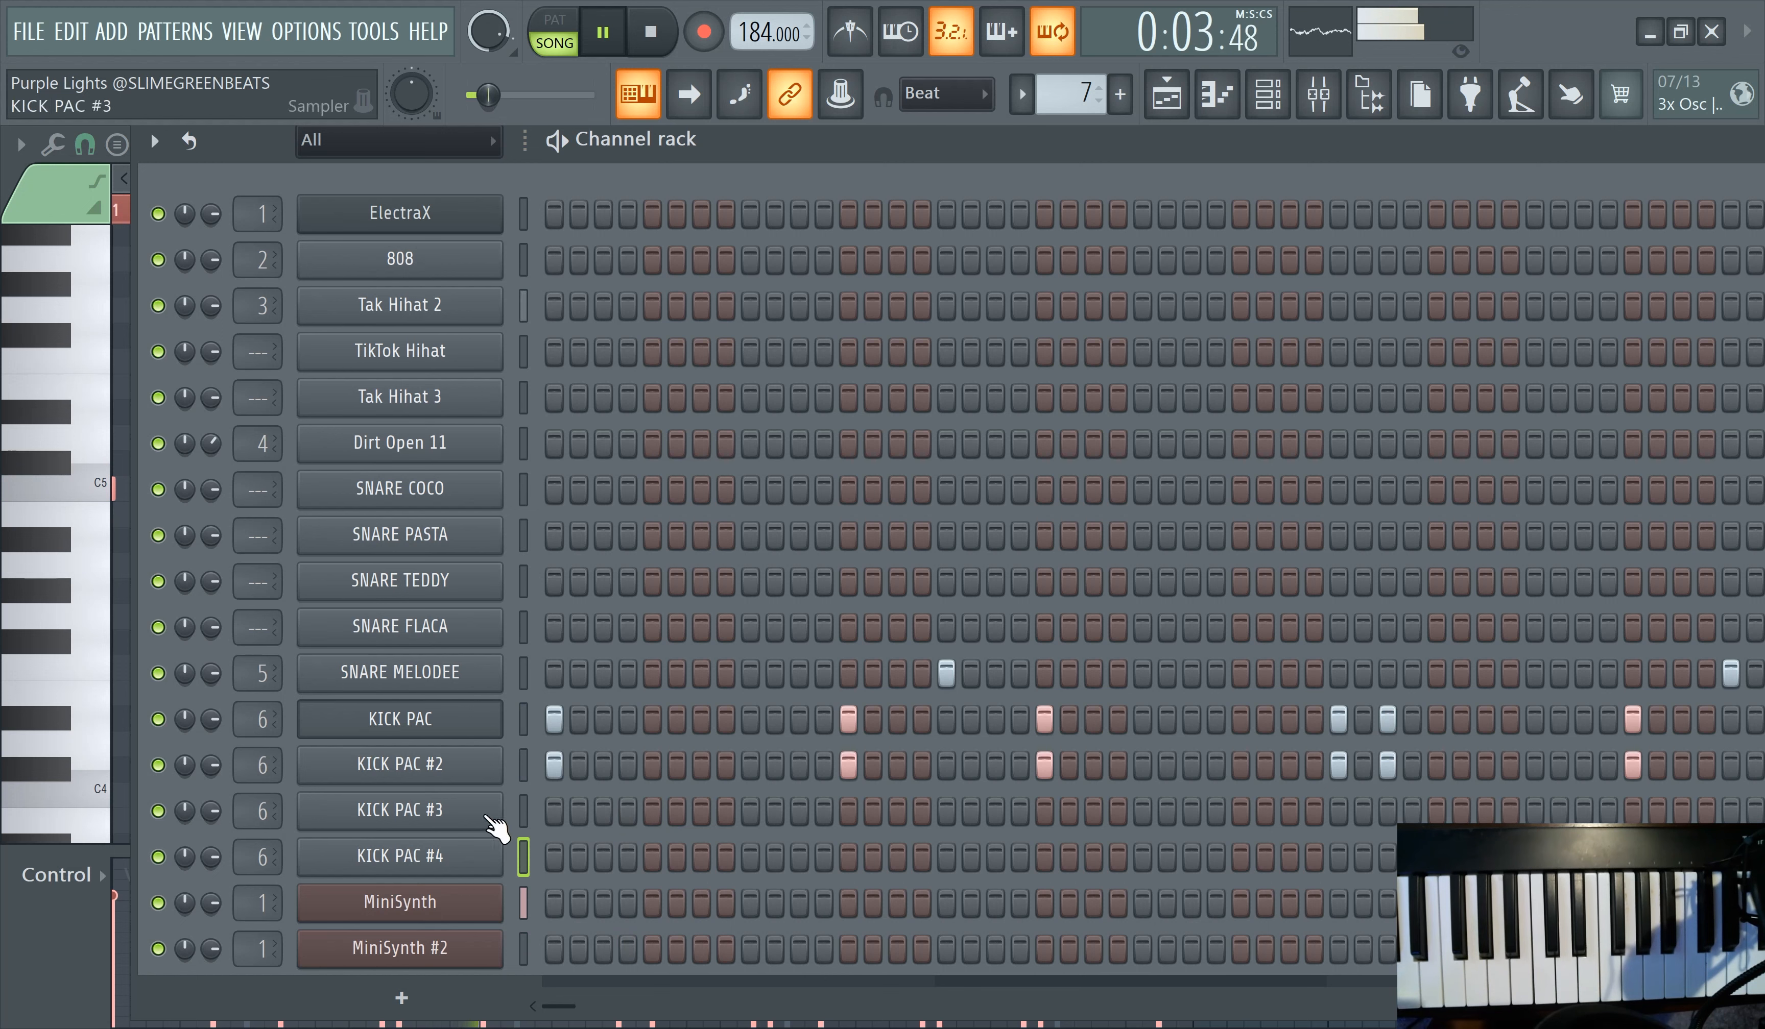
# - Copy the KICK PAC #2 step pattern into the KICK PAC #3 channel
pyautogui.rightClick(436, 777)
pyautogui.click(865, 664)
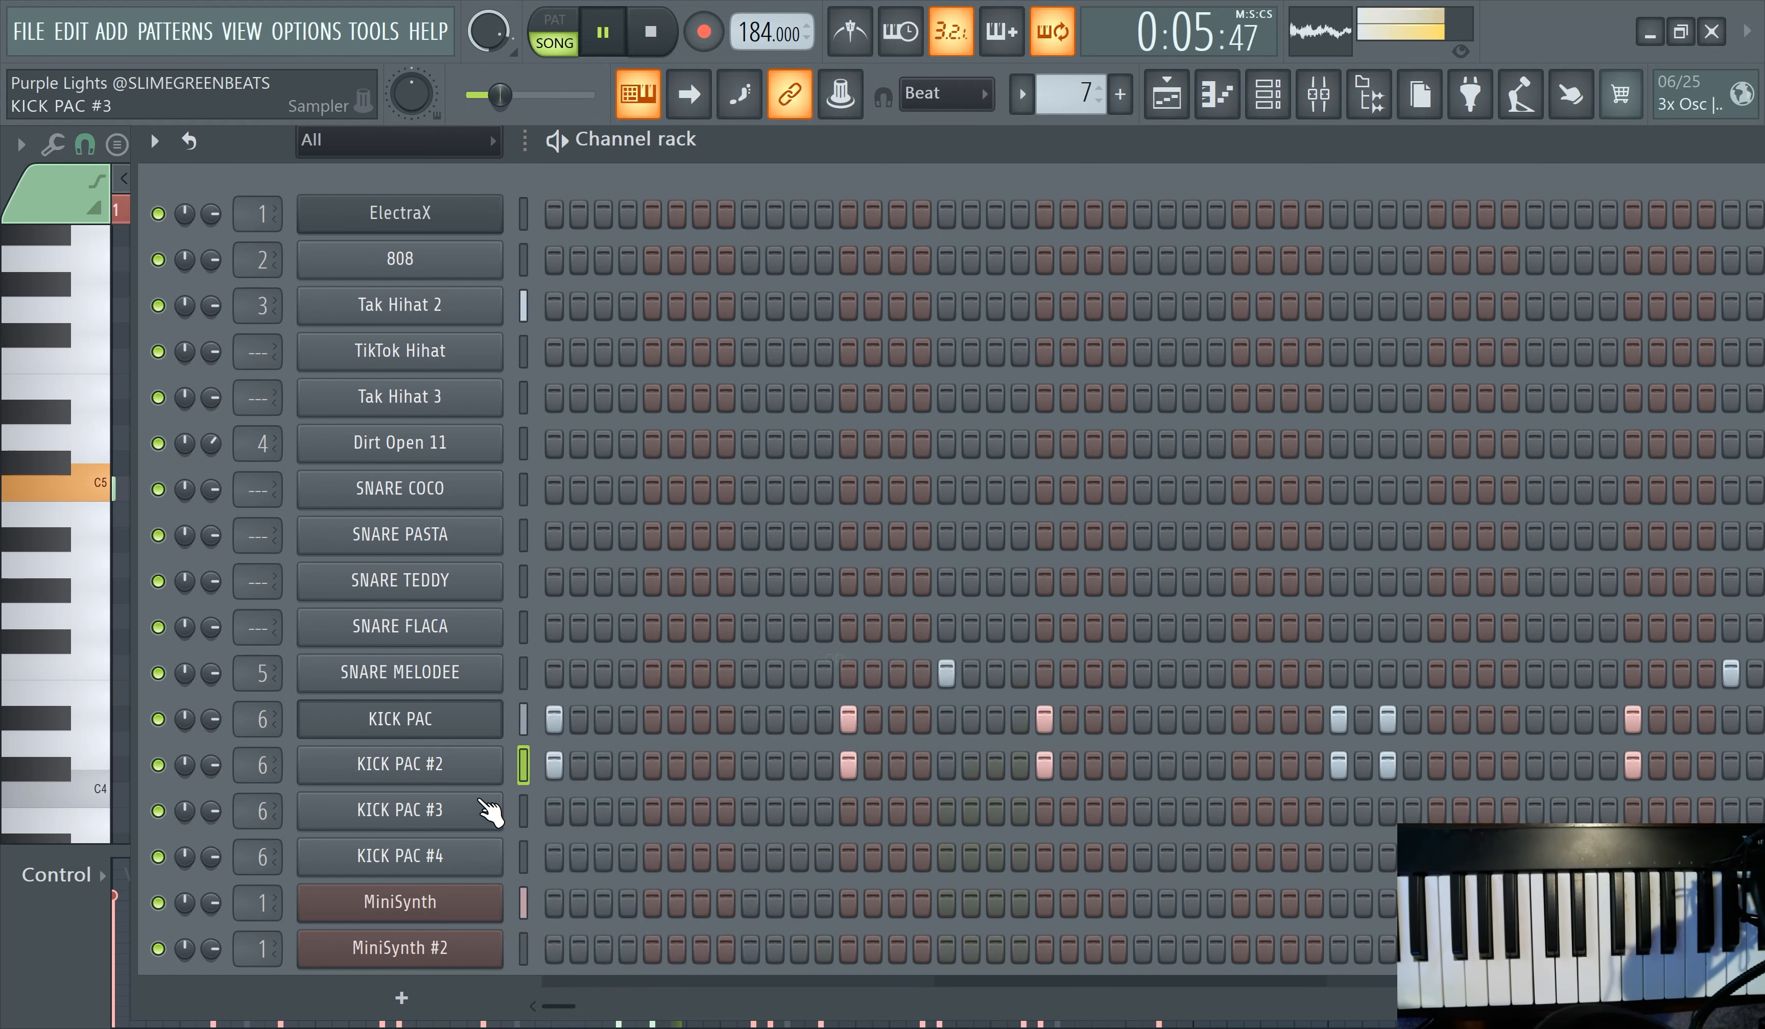
pyautogui.rightClick(469, 813)
pyautogui.click(832, 684)
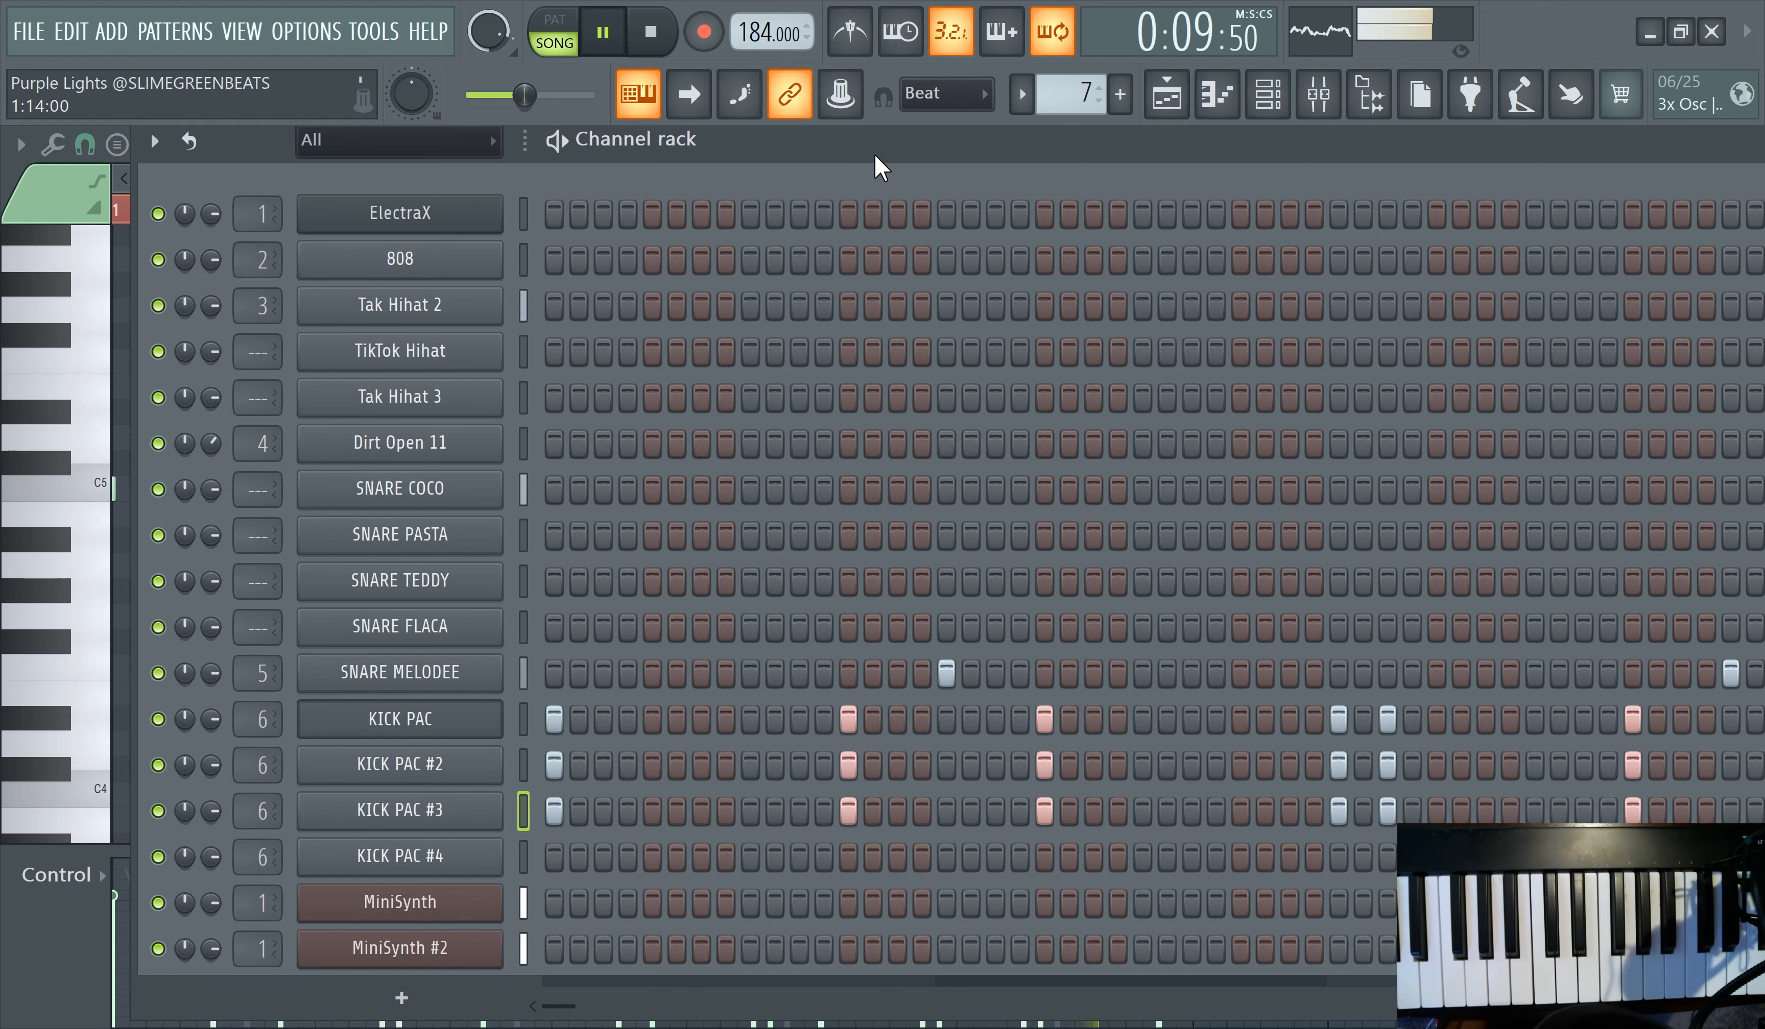
pyautogui.moveTo(875, 161); pyautogui.dragTo(882, 122)
# - Clone the SNARE MELODEE channel and copy its step pattern into the clone
pyautogui.rightClick(479, 680)
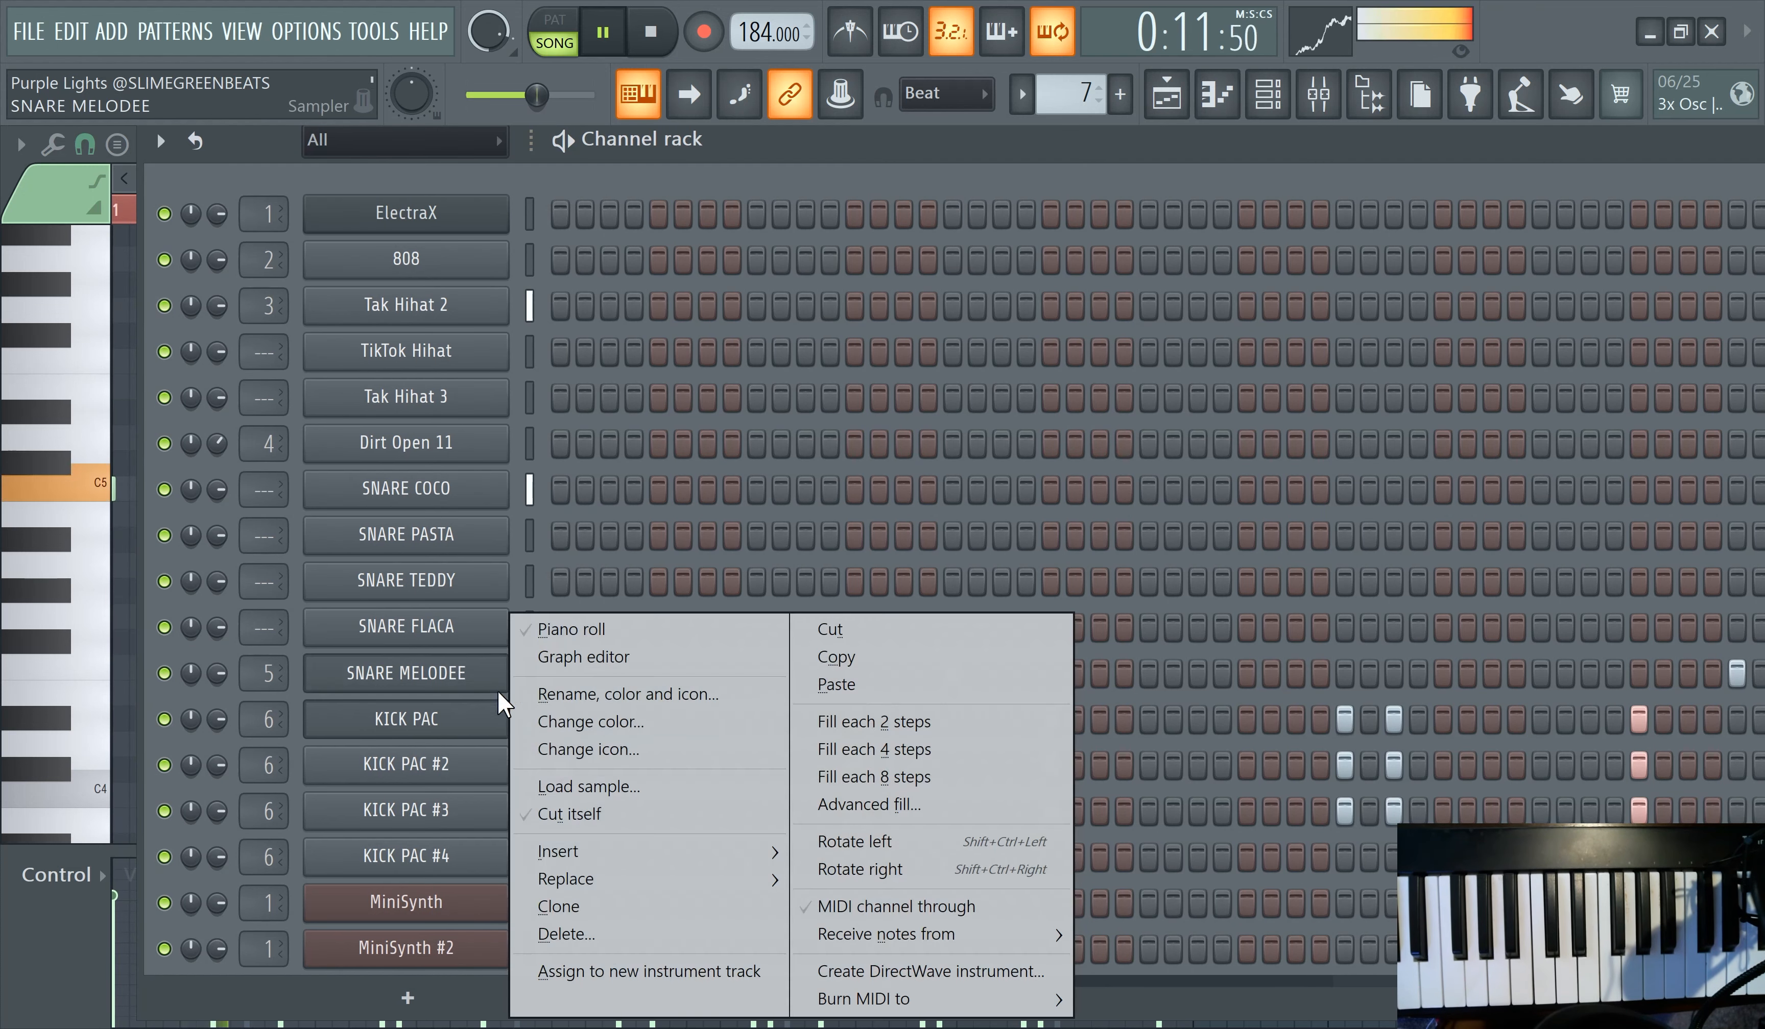
pyautogui.click(716, 914)
pyautogui.rightClick(423, 676)
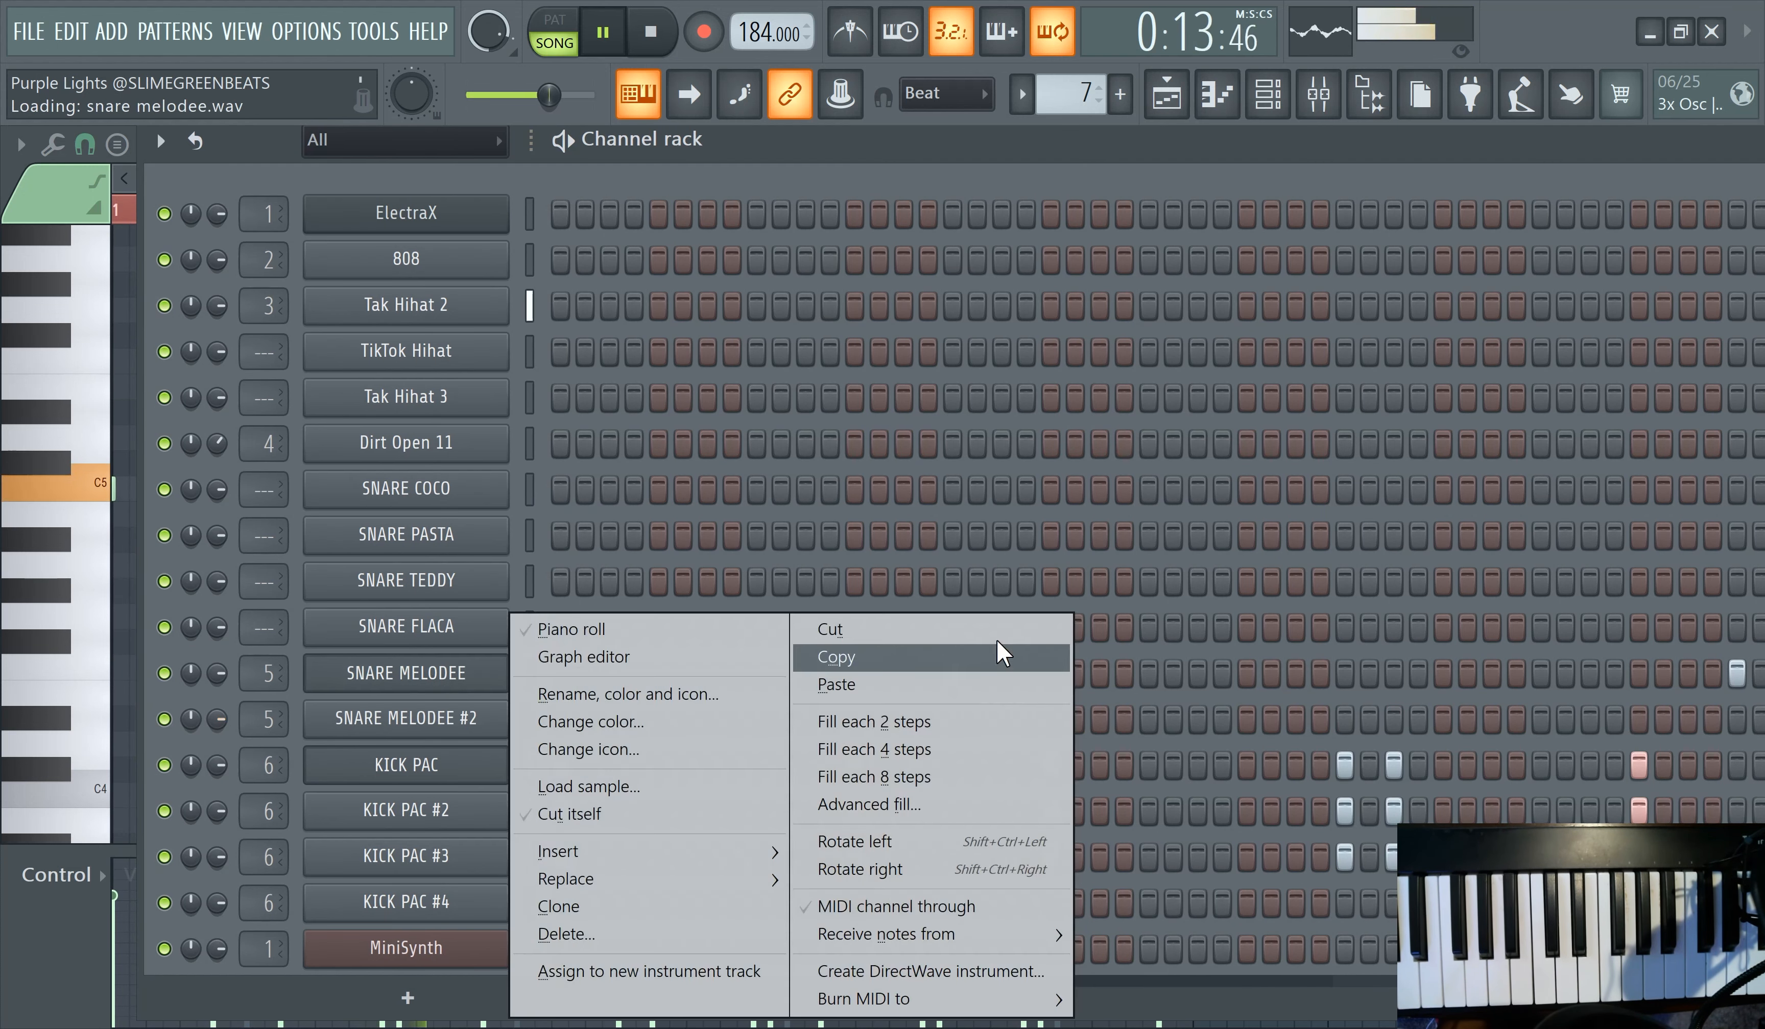
pyautogui.click(945, 670)
pyautogui.rightClick(421, 719)
pyautogui.click(813, 684)
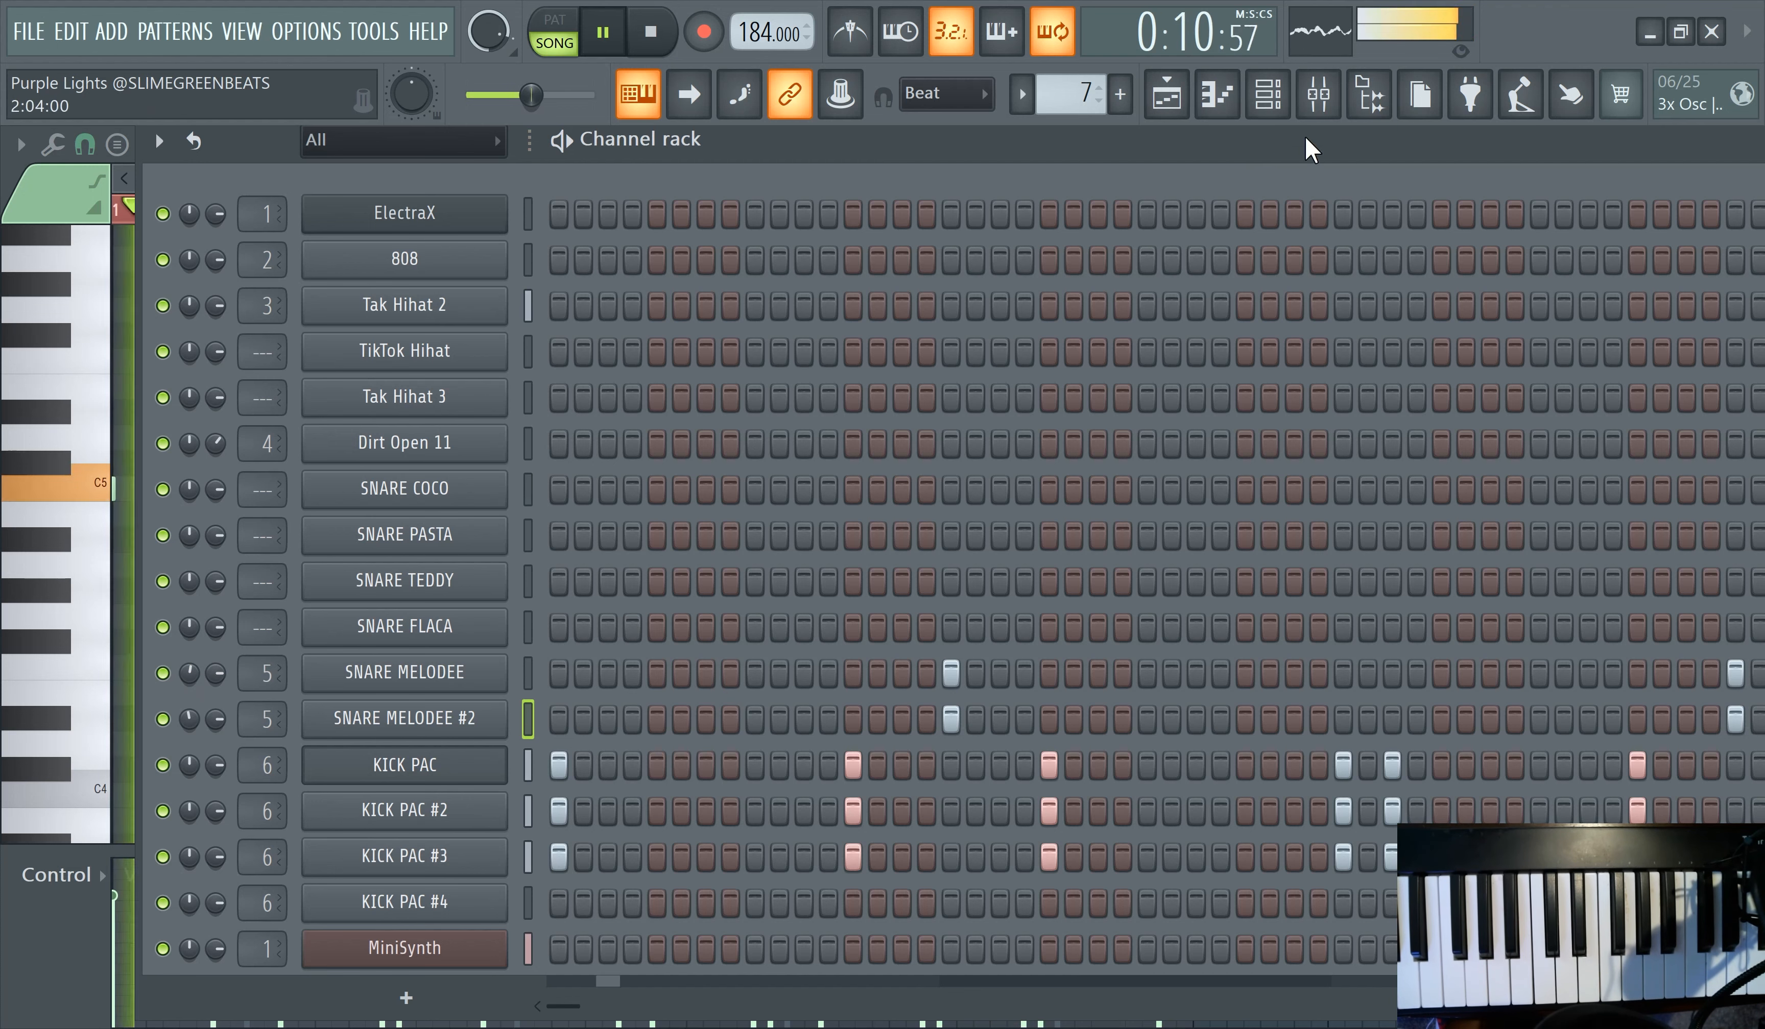
# - Enable the Kick mixer track's Fruity parametric EQ 2, cut its high shelf to -18 dB at the top end and raise the overall level about 3 dB
pyautogui.click(1318, 93)
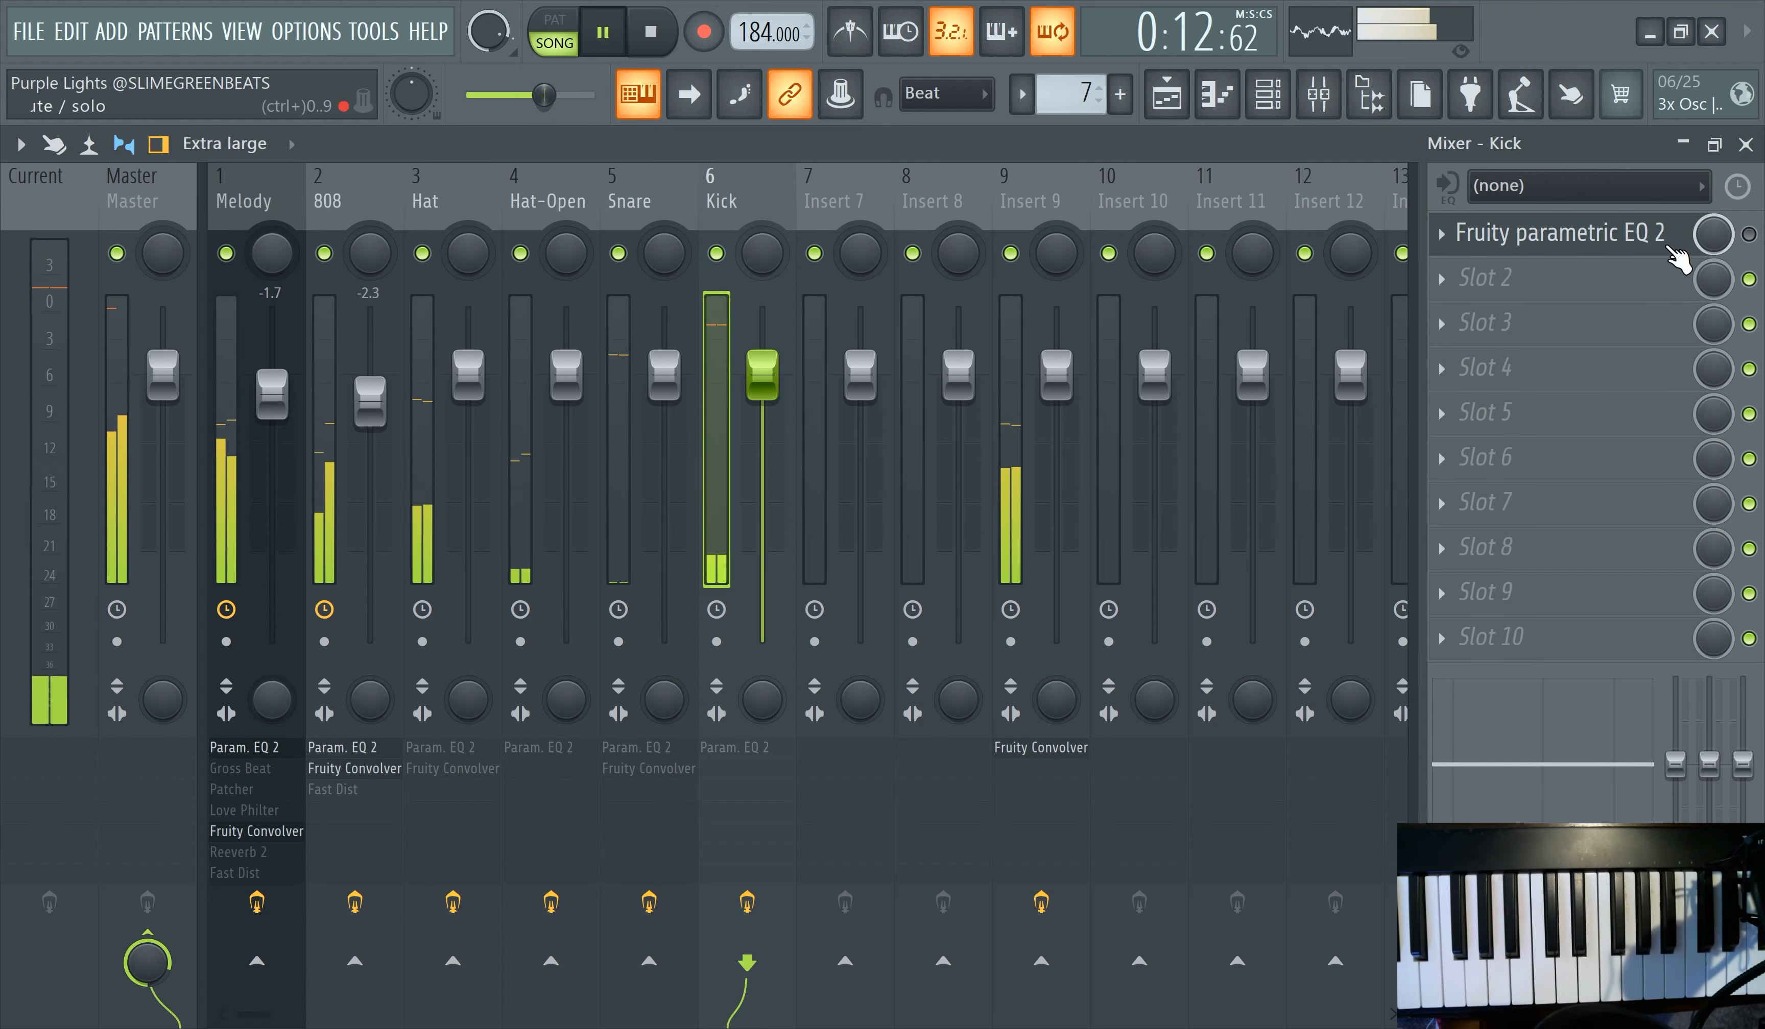
pyautogui.click(1626, 240)
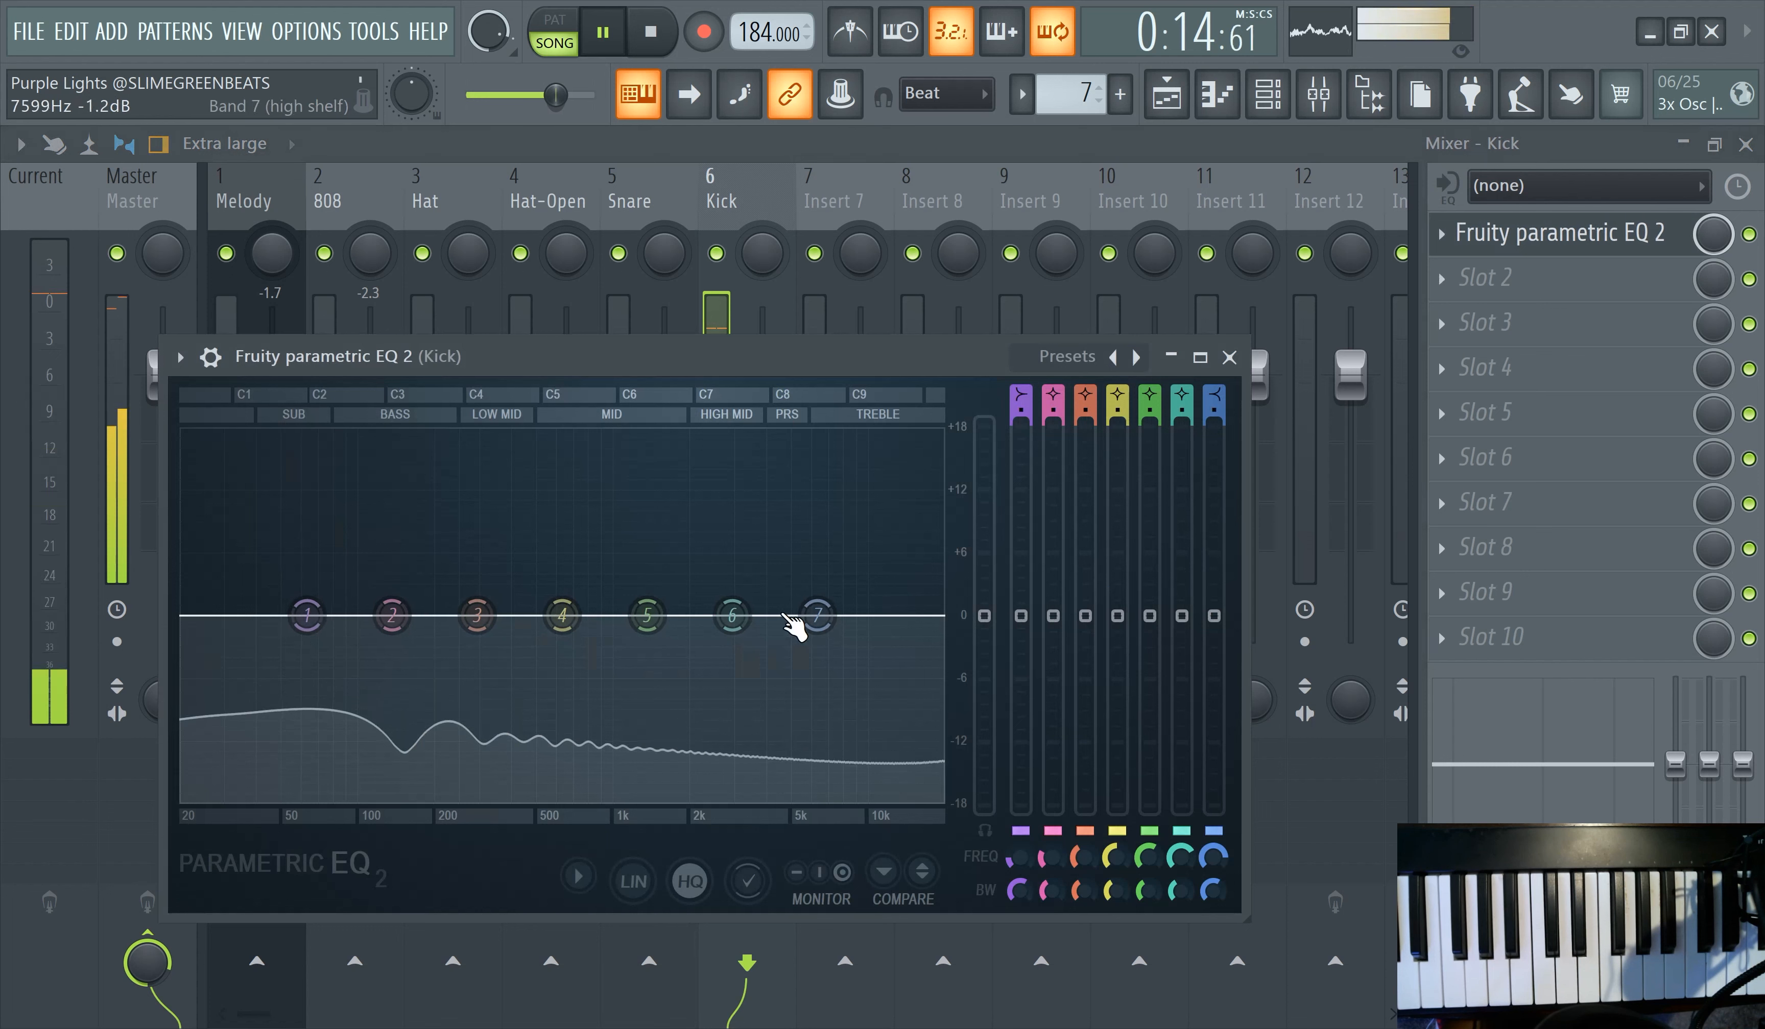
pyautogui.moveTo(851, 634); pyautogui.dragTo(940, 797)
pyautogui.moveTo(984, 603)
pyautogui.mouseDown()
pyautogui.moveTo(984, 449)
pyautogui.moveTo(984, 581)
pyautogui.mouseUp()
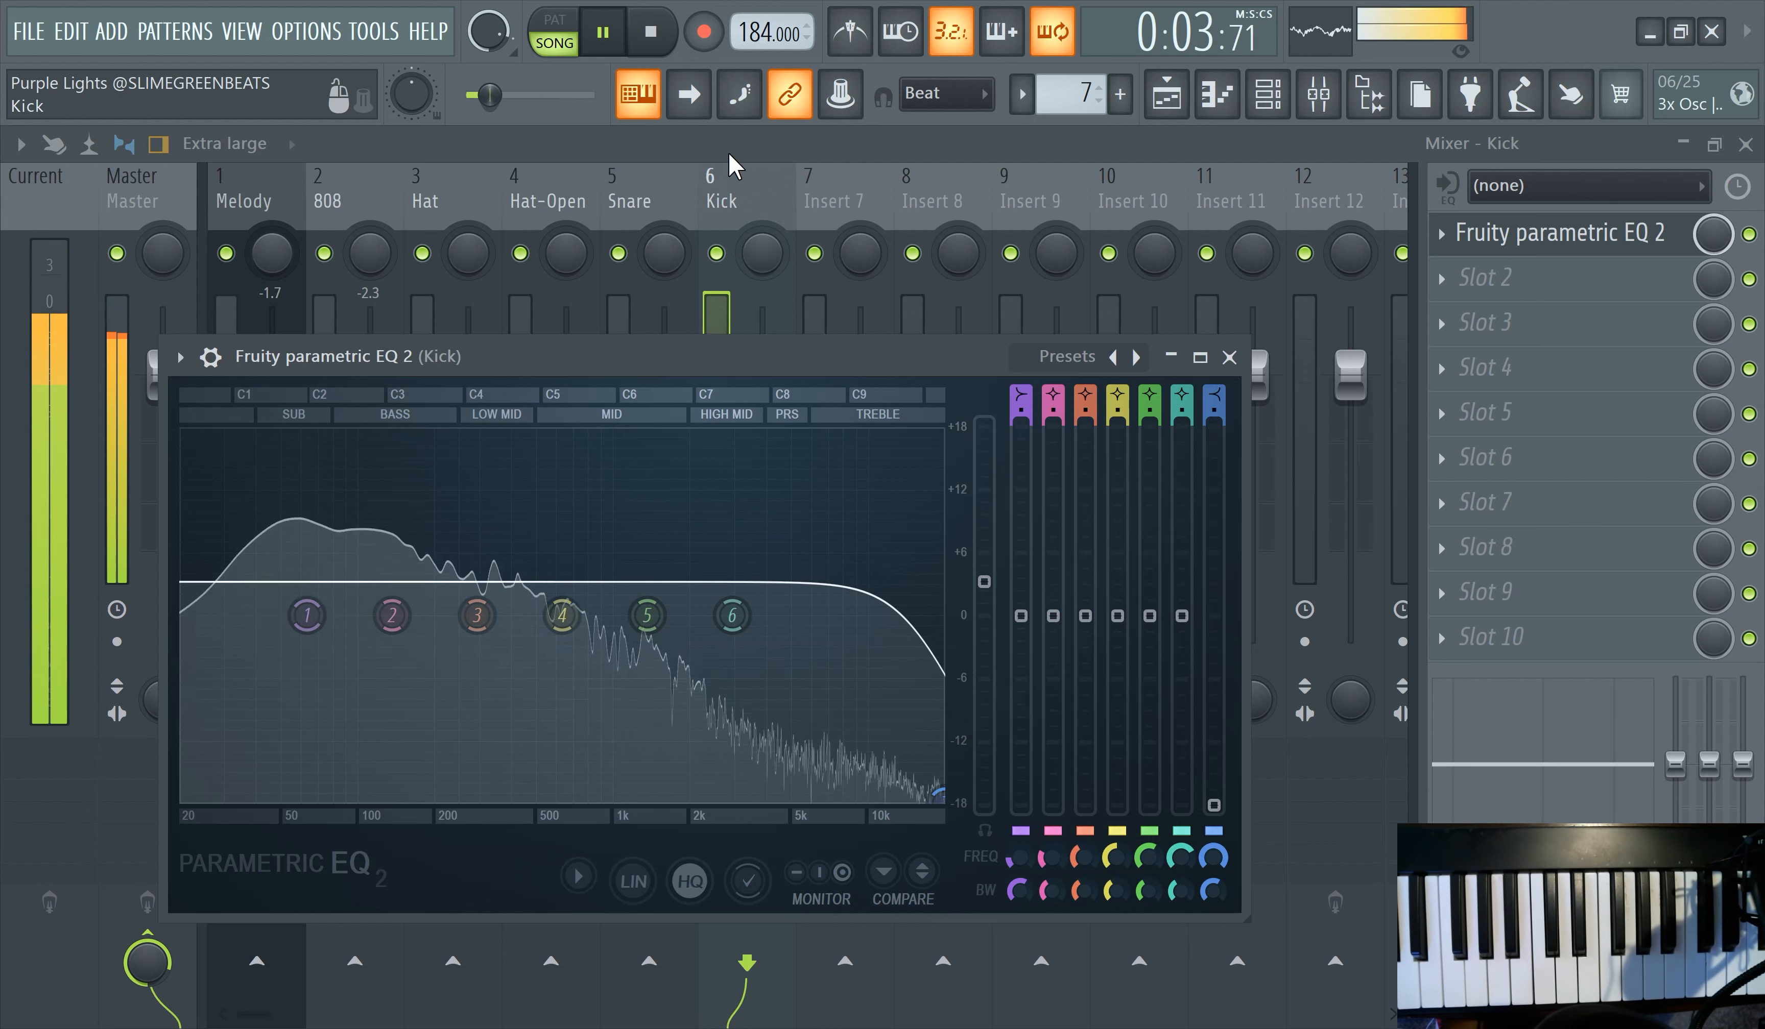
# - Close the Kick's equalizer and load Fruity Soft Clipper into slot 2 of the Kick mixer track
pyautogui.click(730, 170)
pyautogui.click(1462, 285)
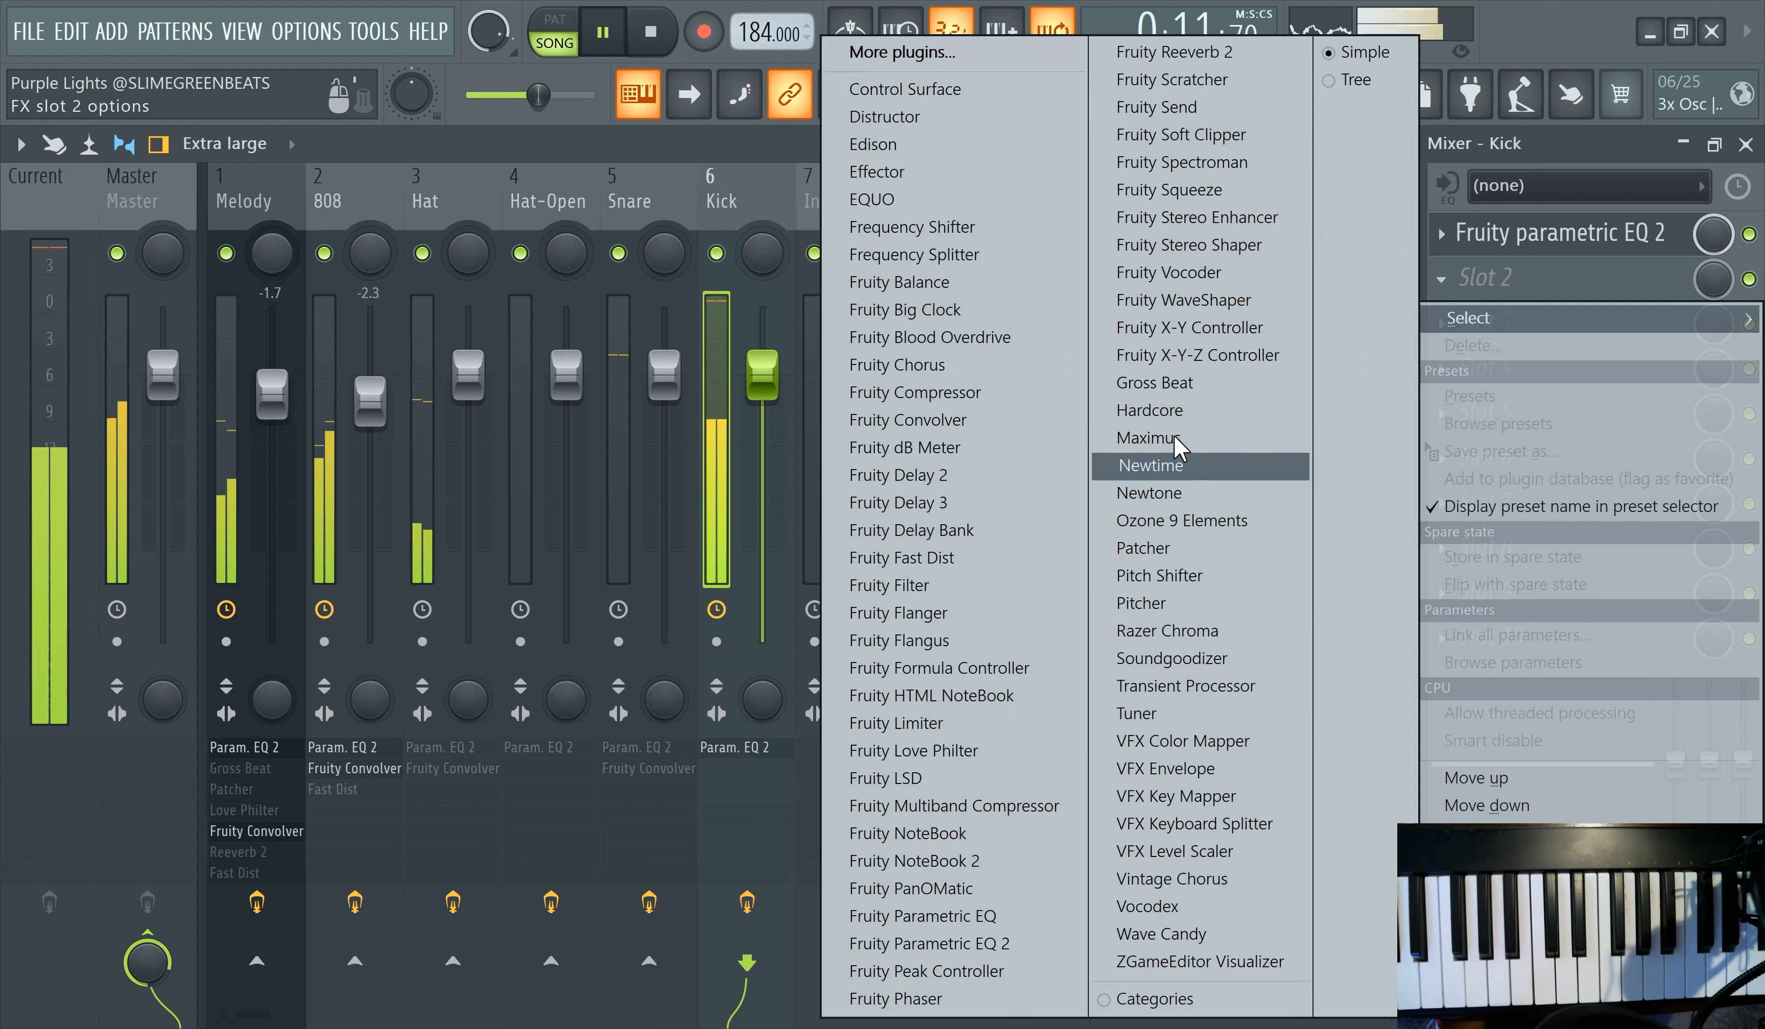
pyautogui.click(1181, 136)
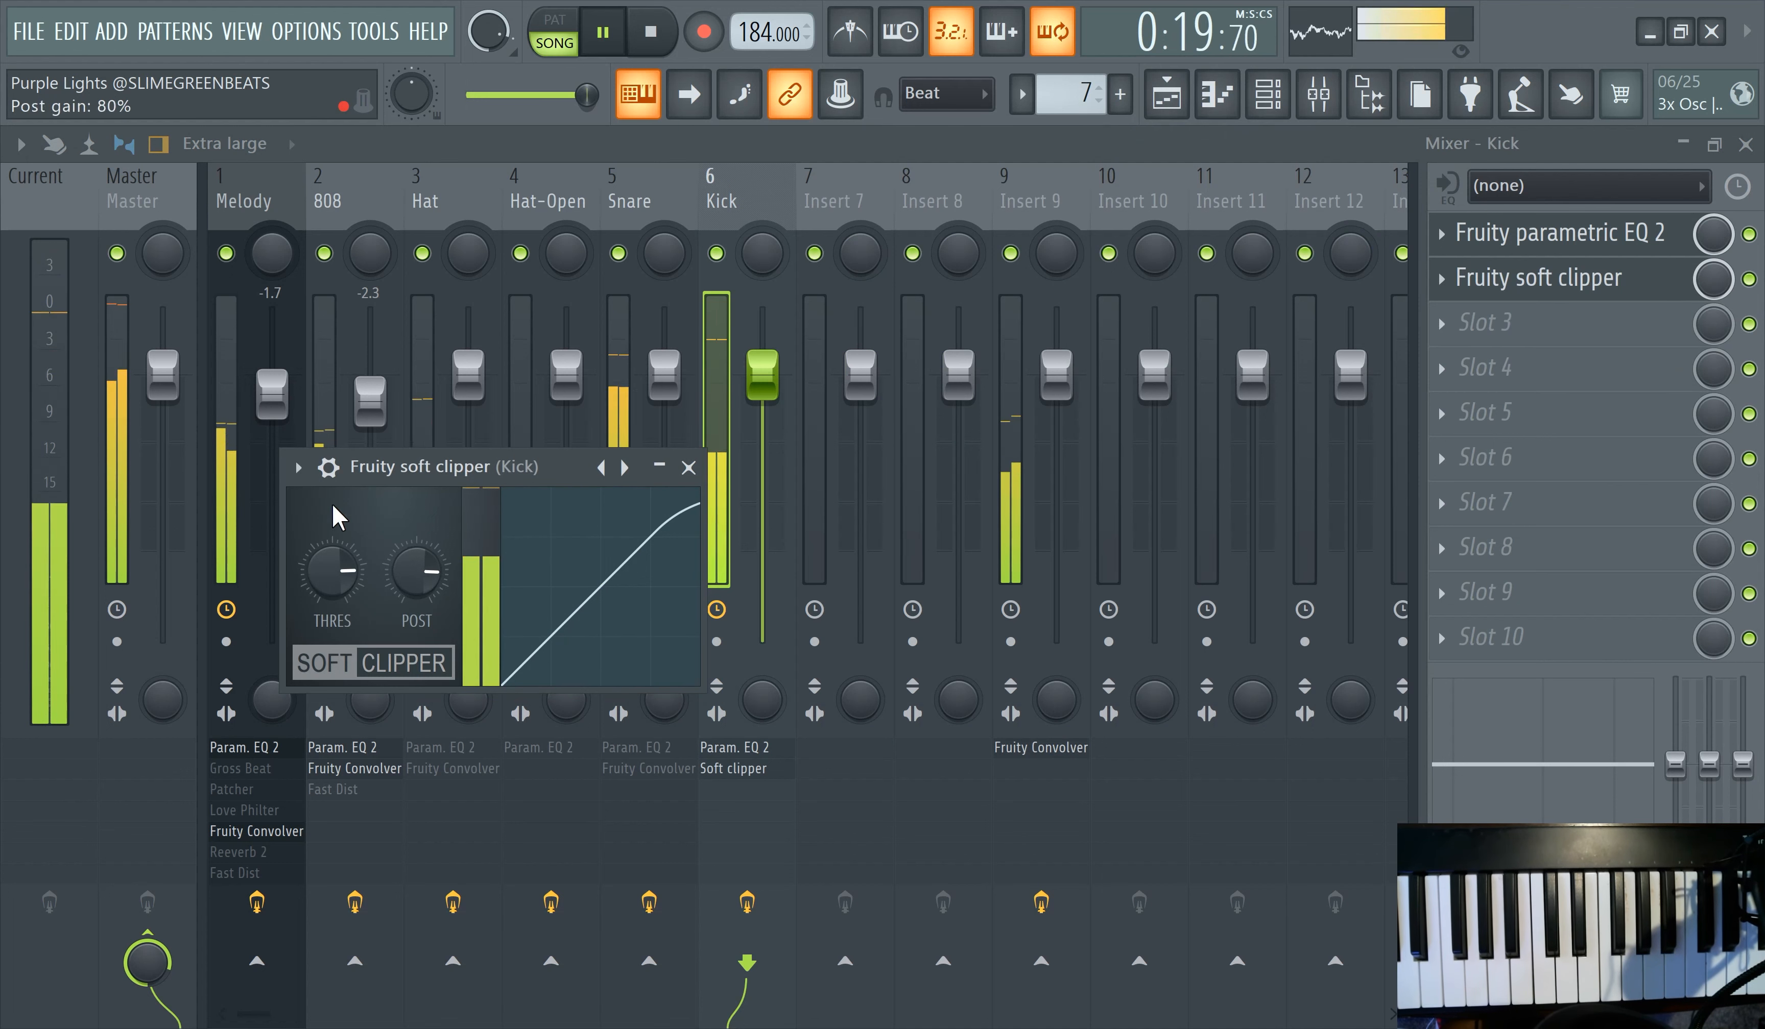
# - Load Fruity Limiter into slot 1 of the Master track and close its window
pyautogui.click(140, 418)
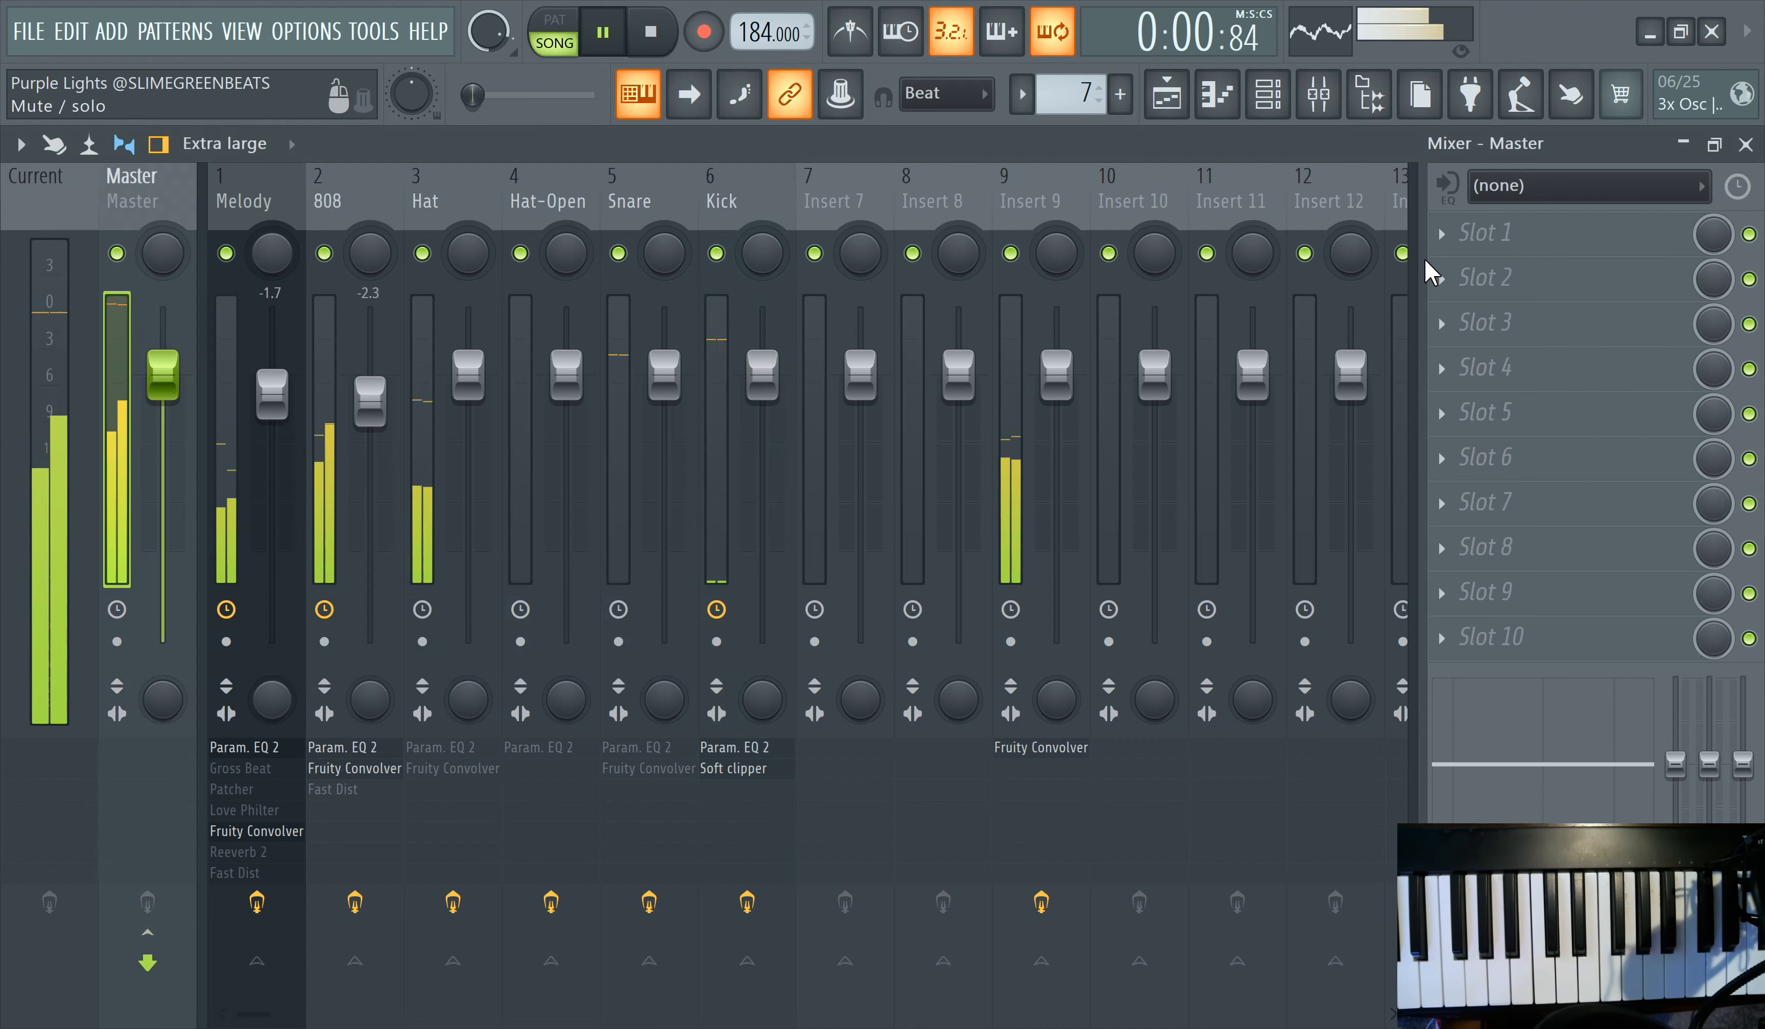
pyautogui.click(1481, 233)
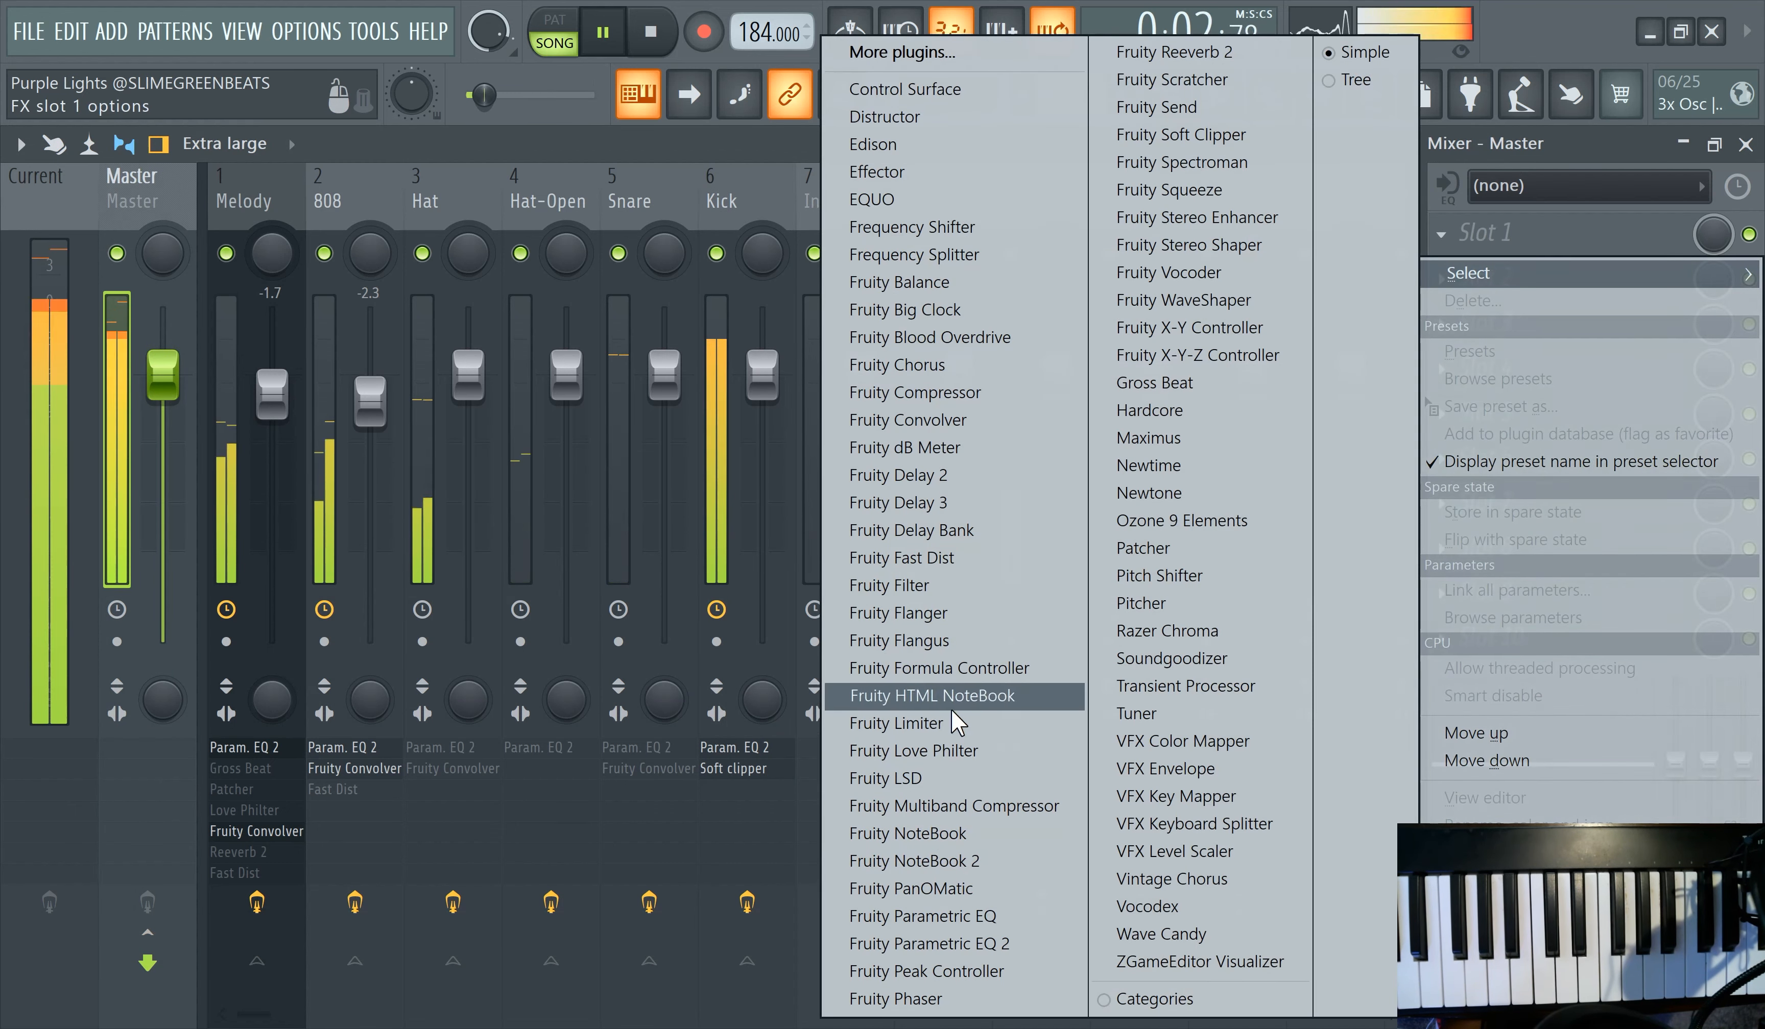
pyautogui.click(919, 722)
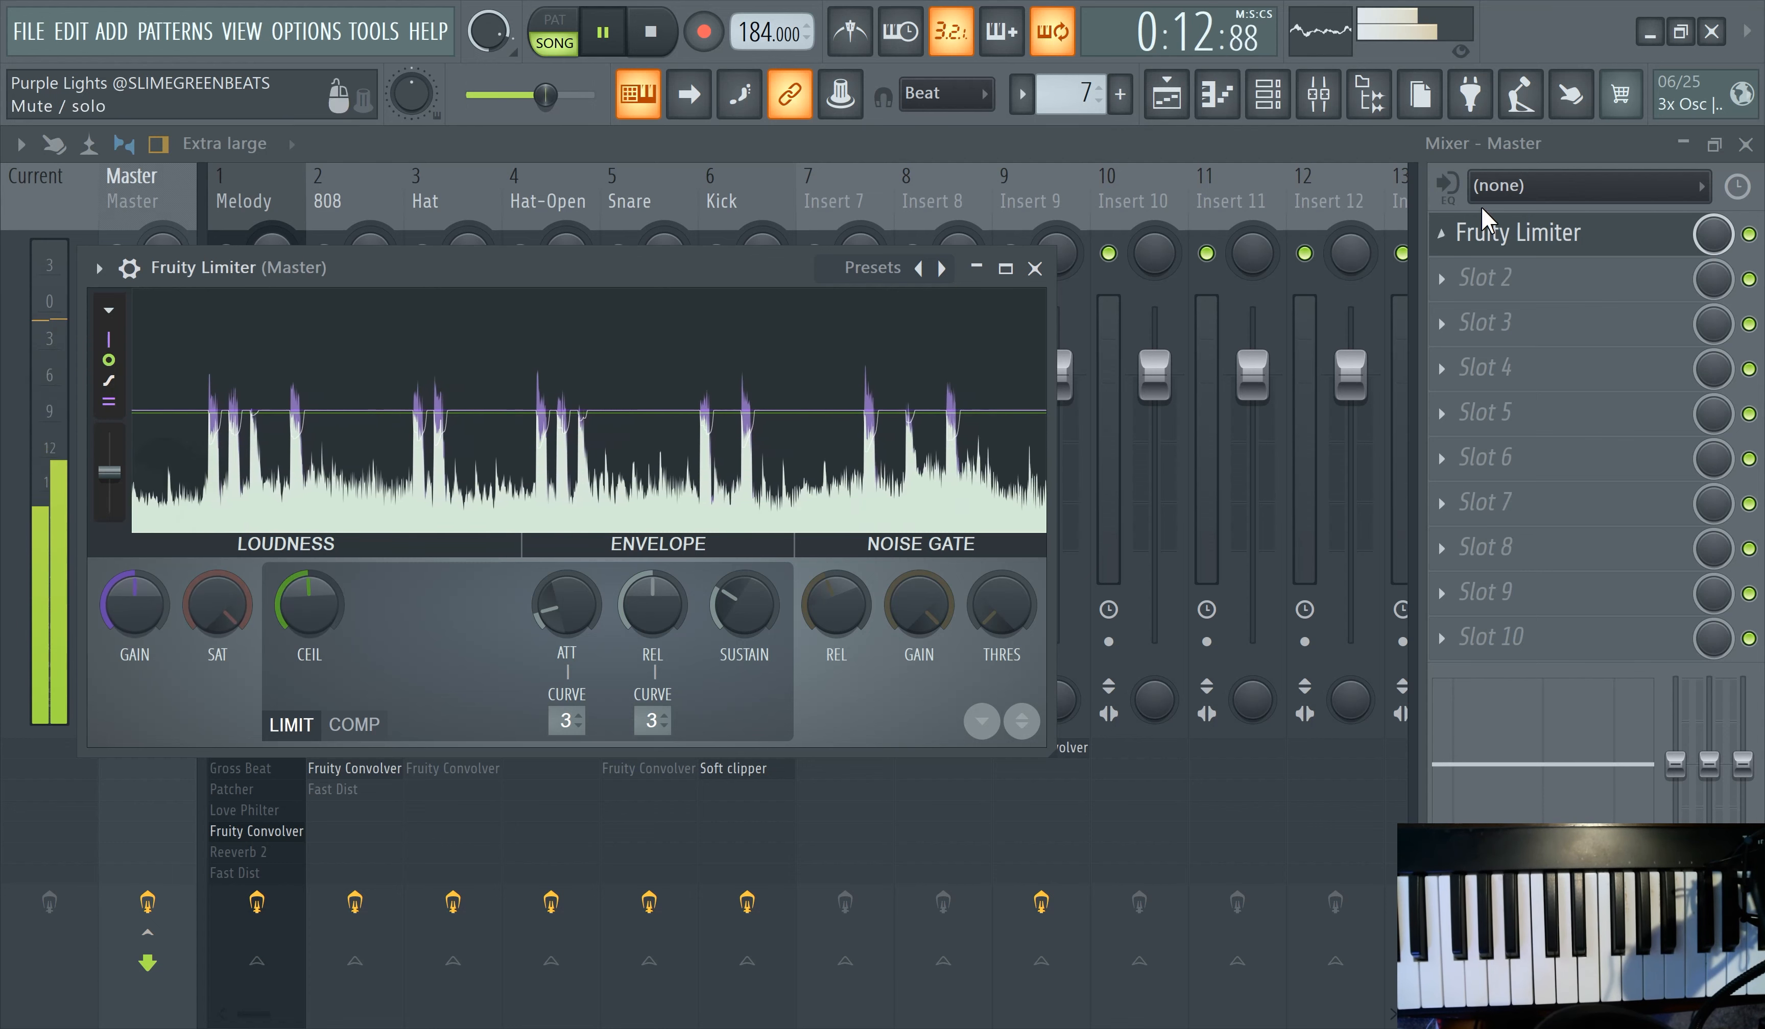
pyautogui.click(1034, 268)
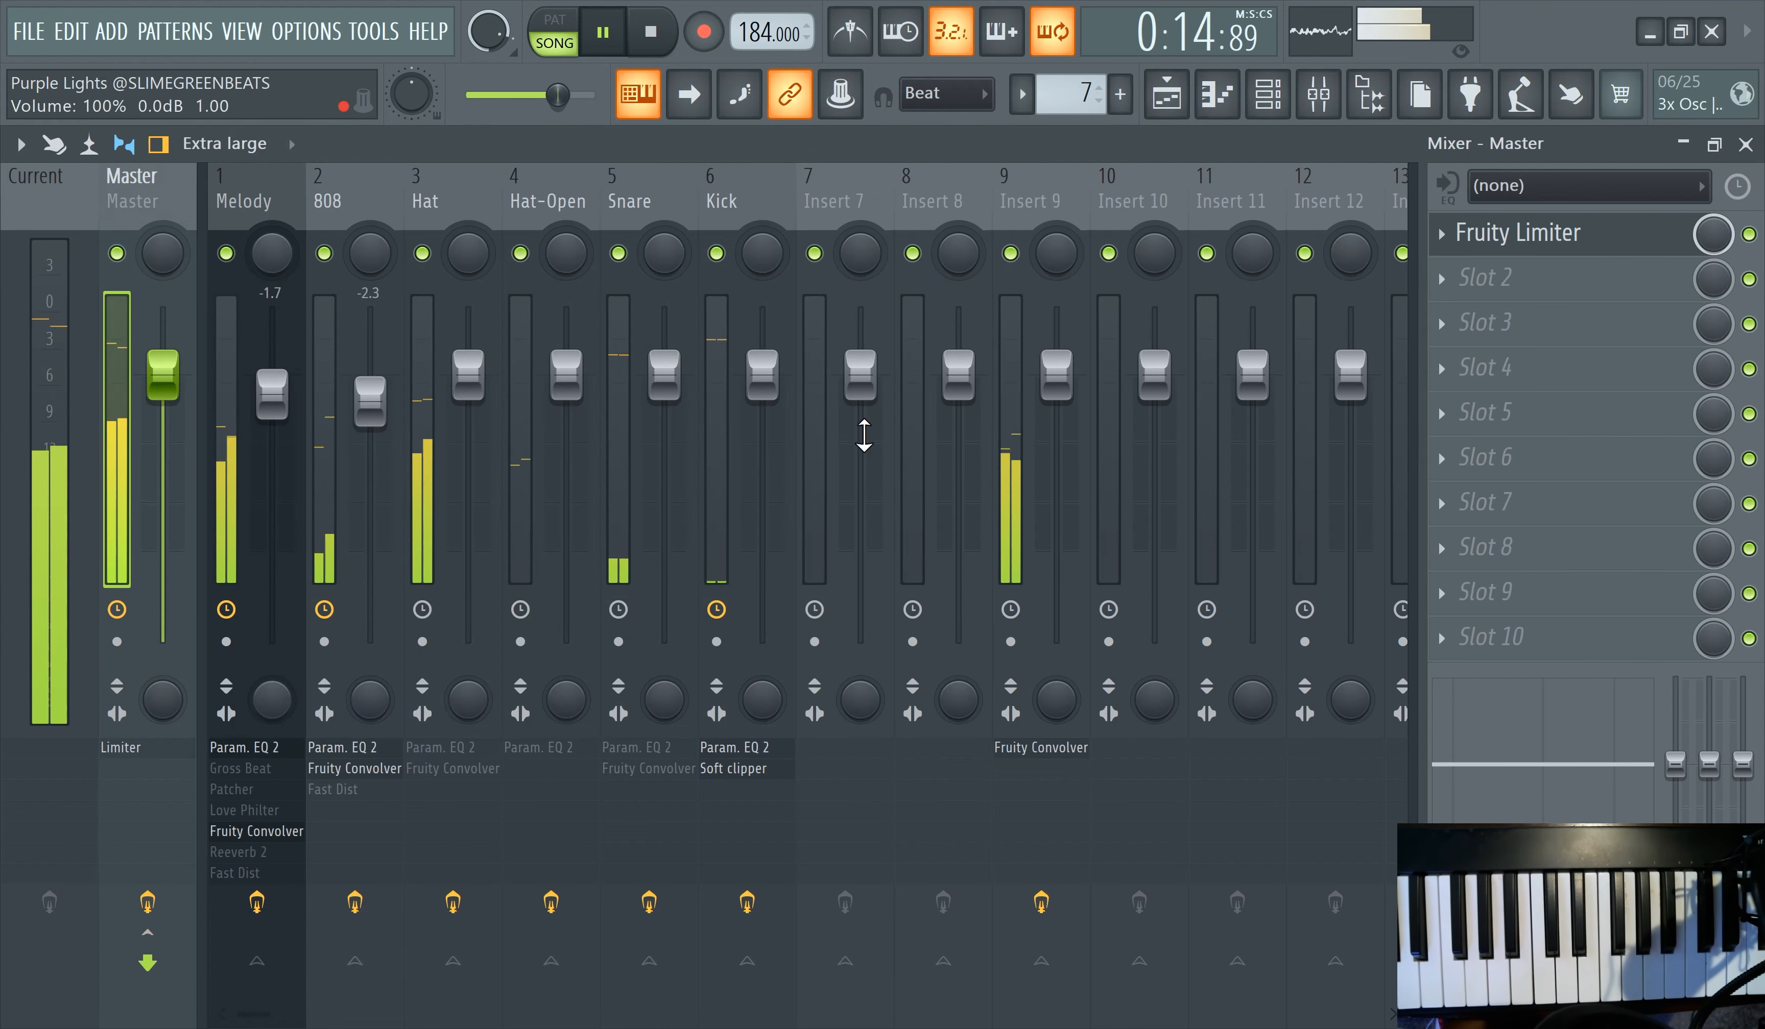
# - Compare the Kick with and without its soft clipper, leave the clipper bypassed, mute Insert 9 and check the Kick's EQ curve
pyautogui.click(719, 447)
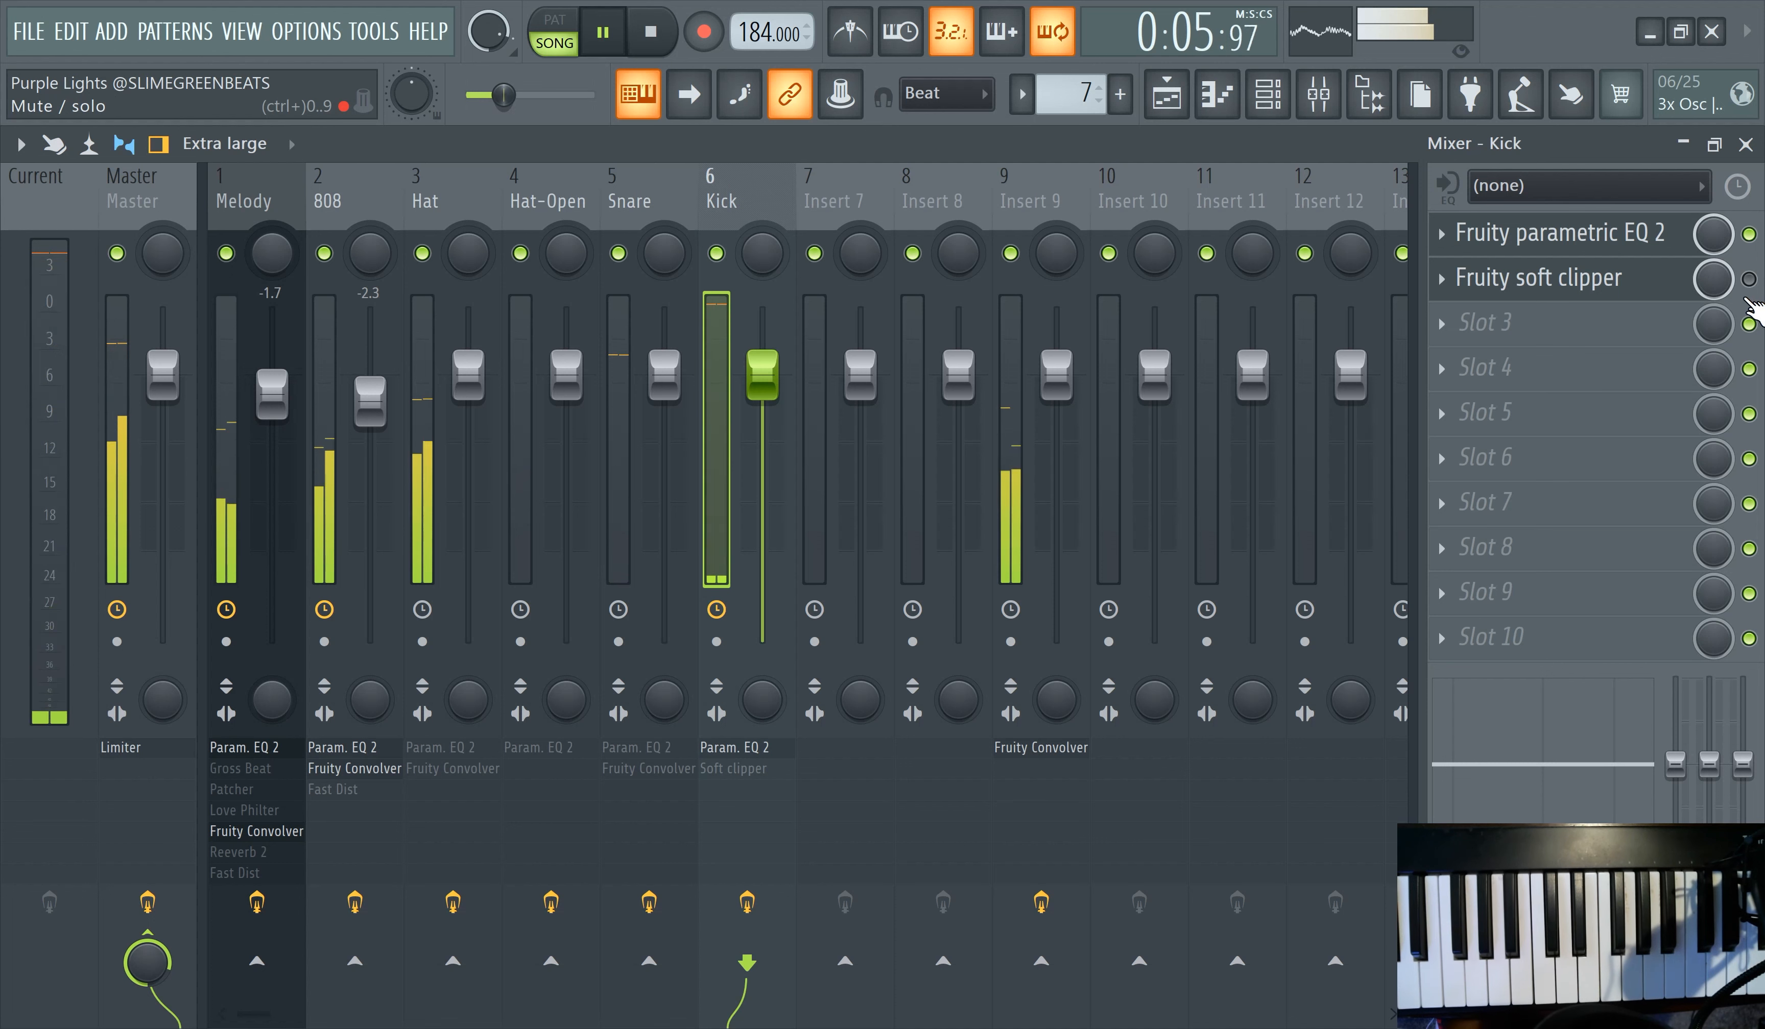
pyautogui.click(1748, 280)
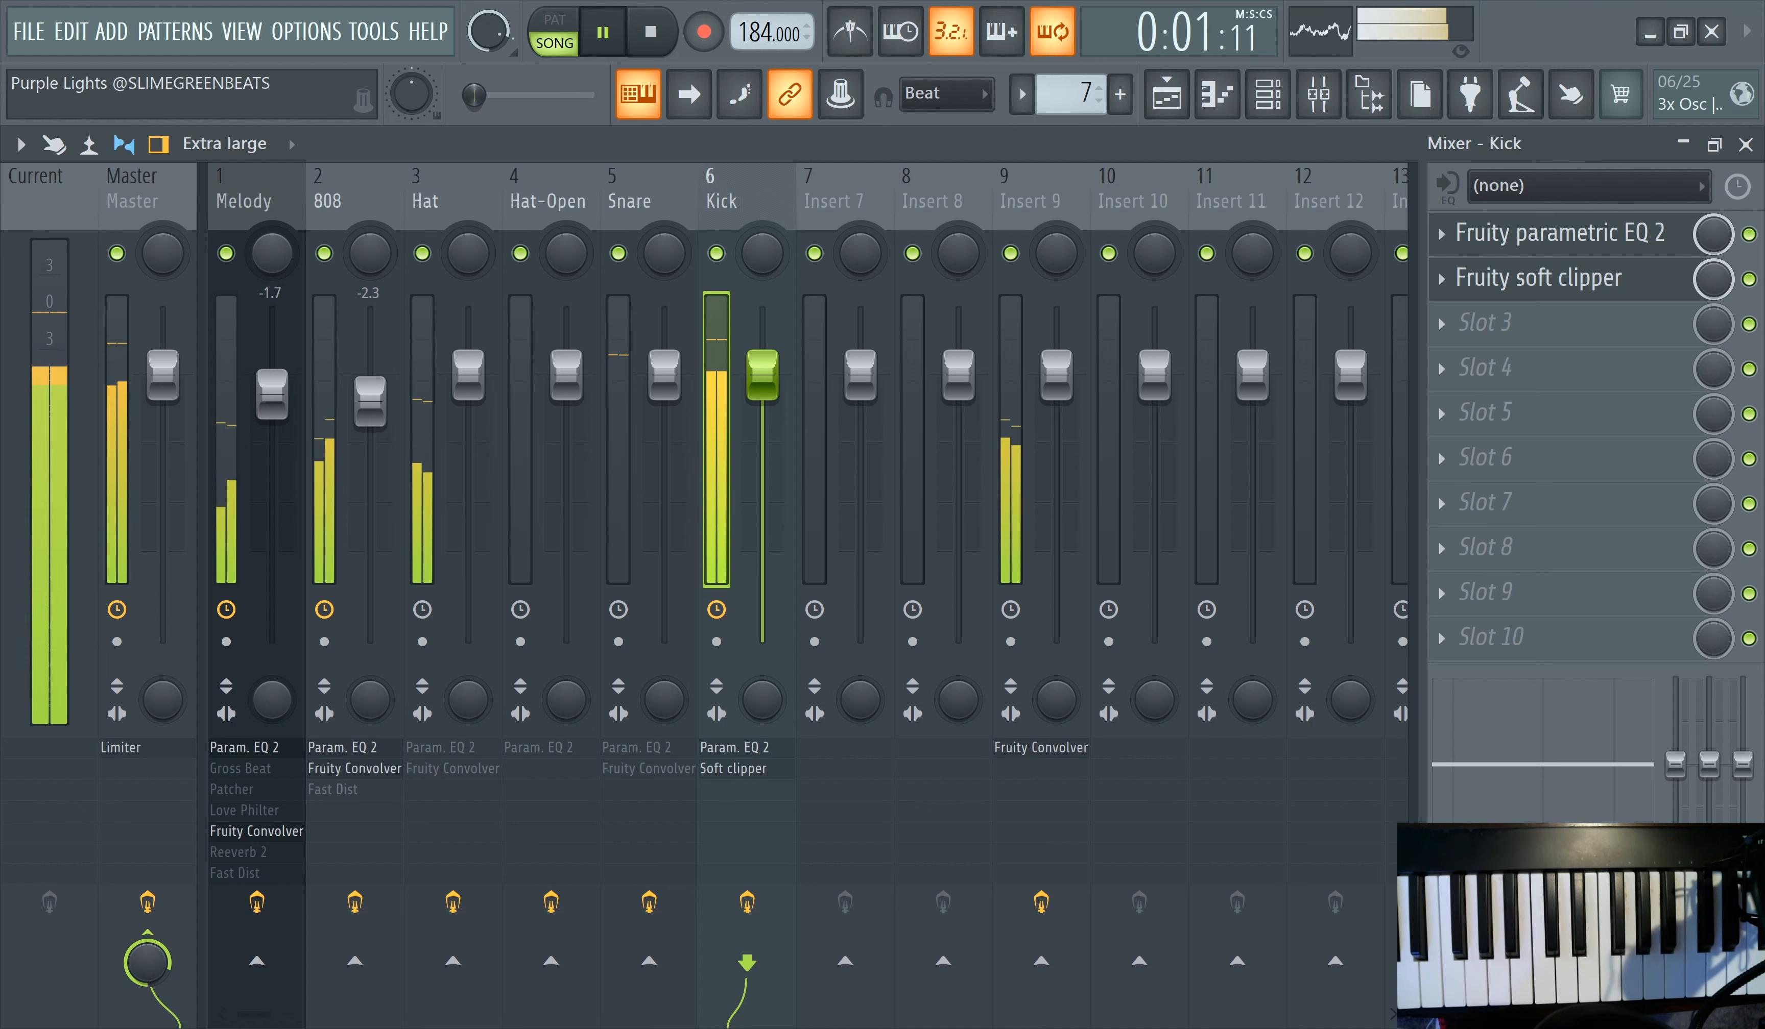
pyautogui.click(1748, 279)
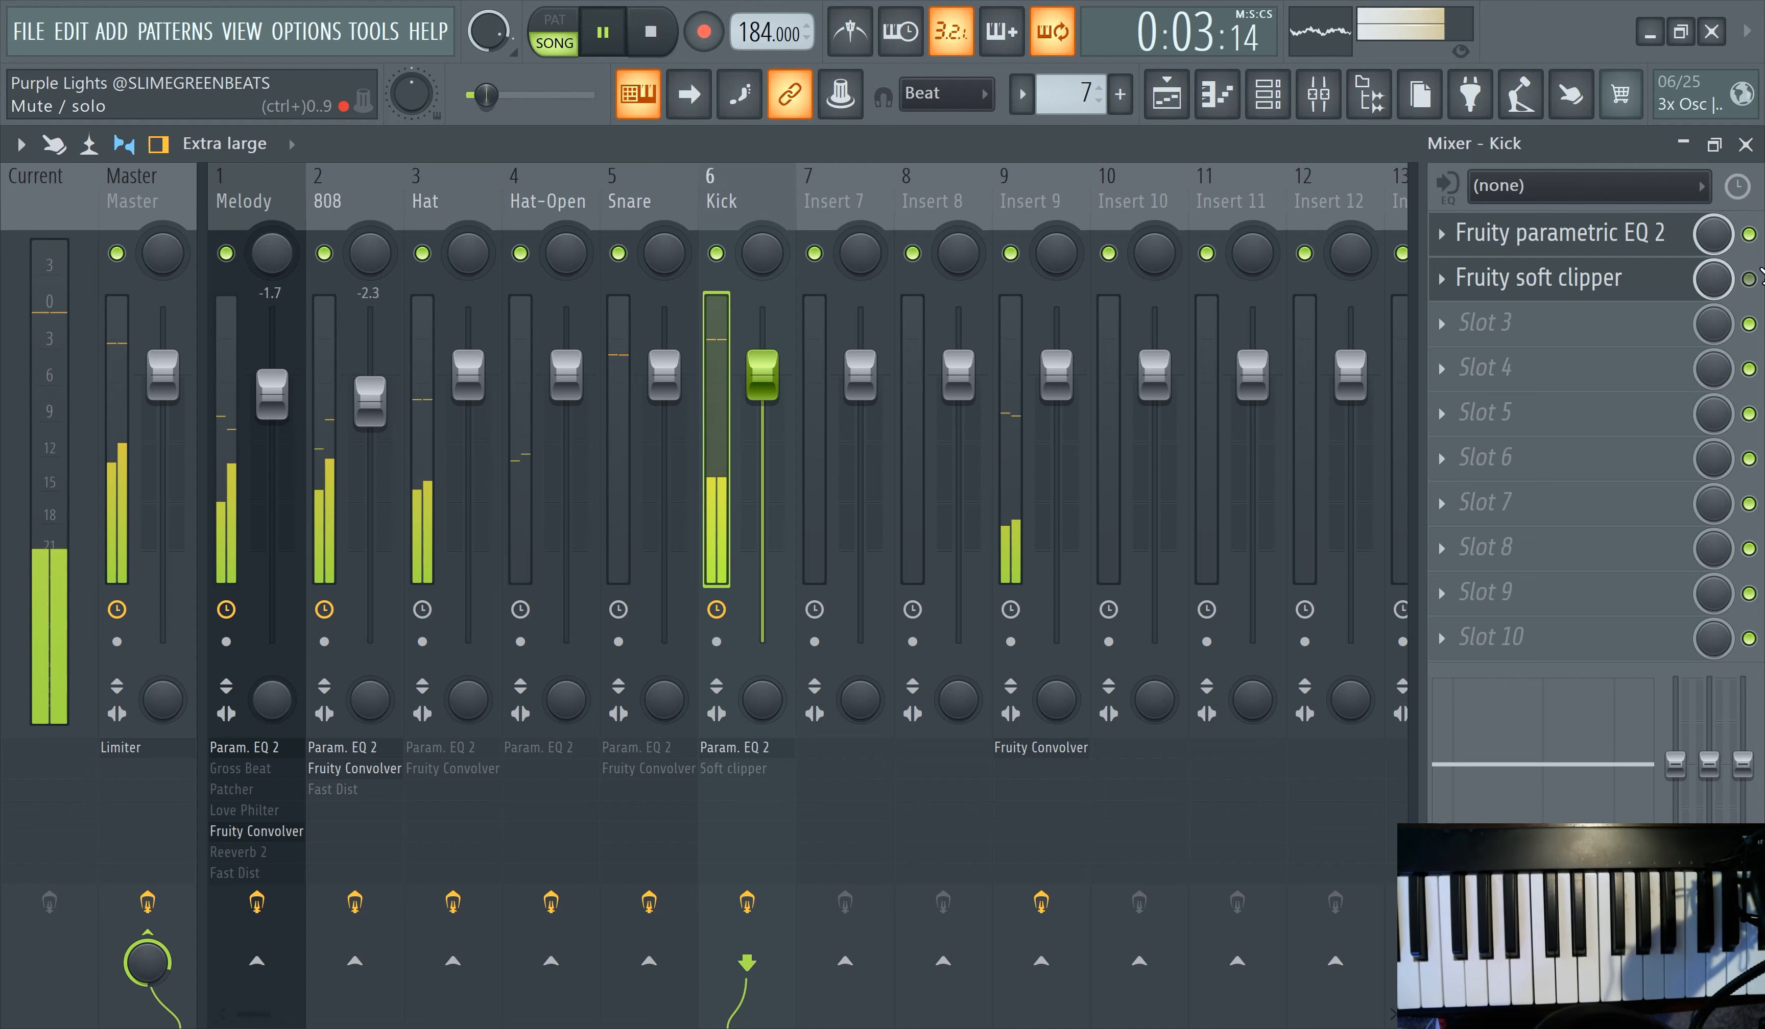
pyautogui.click(1011, 254)
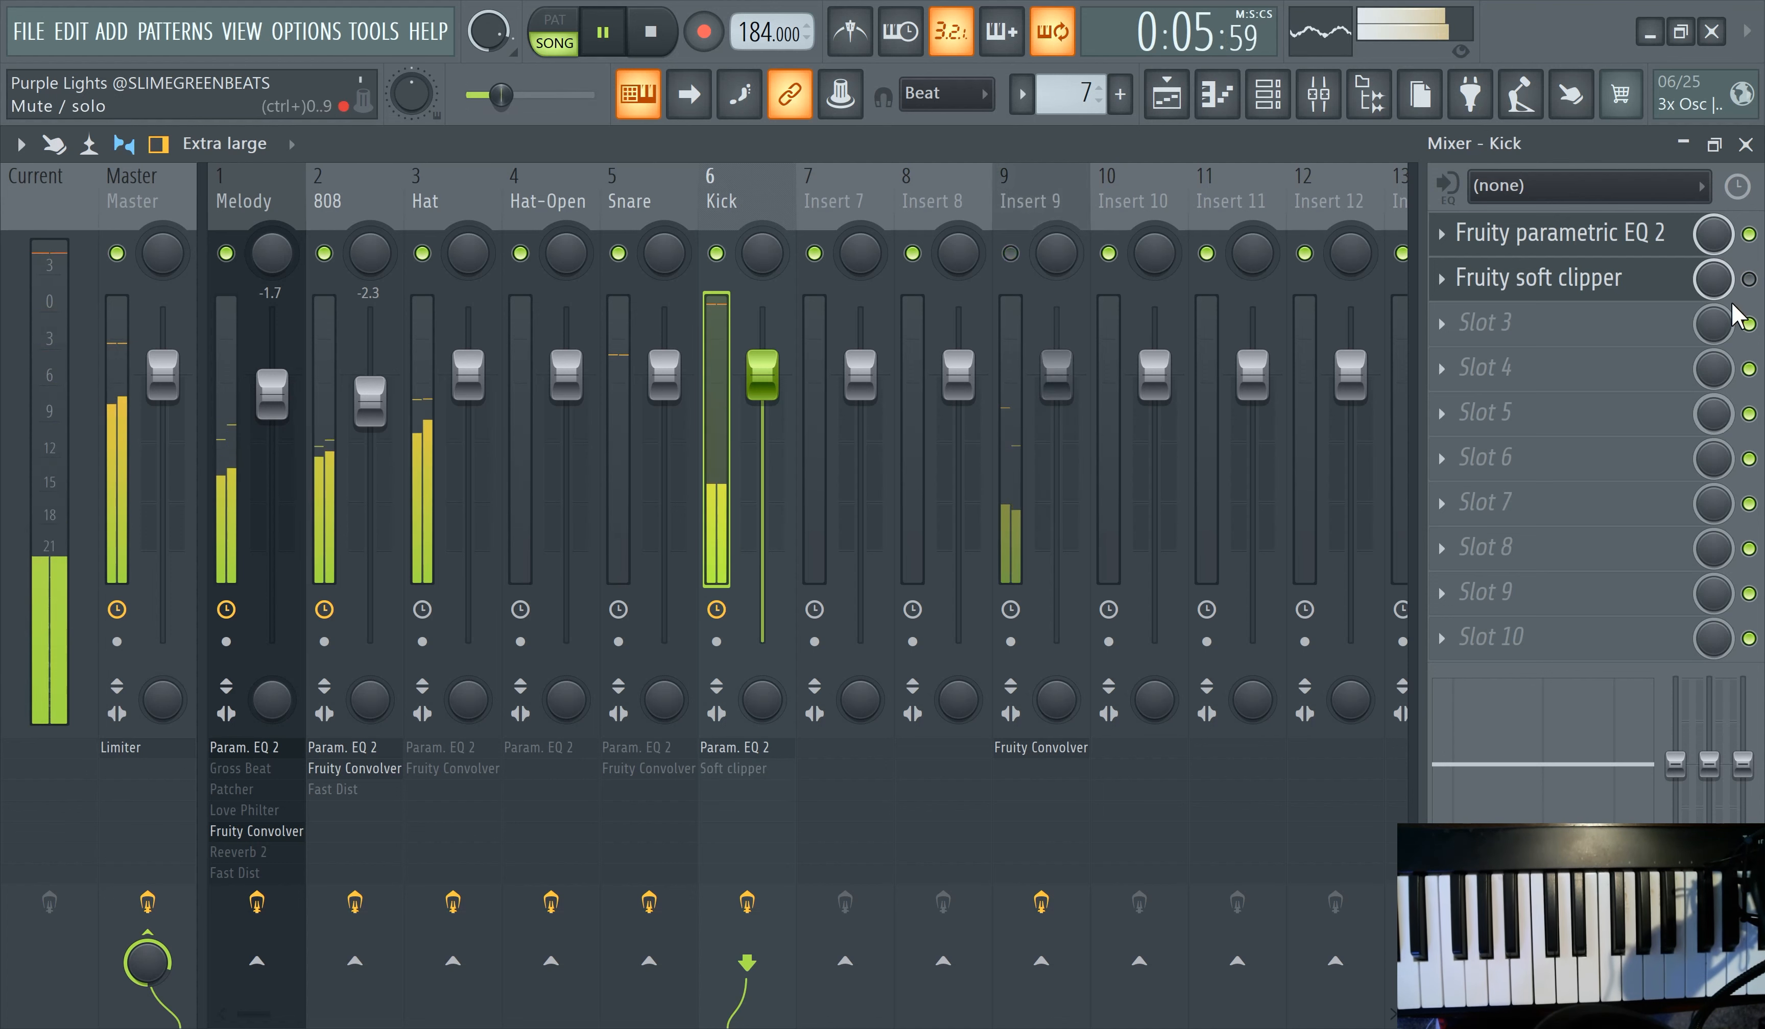
pyautogui.click(1749, 280)
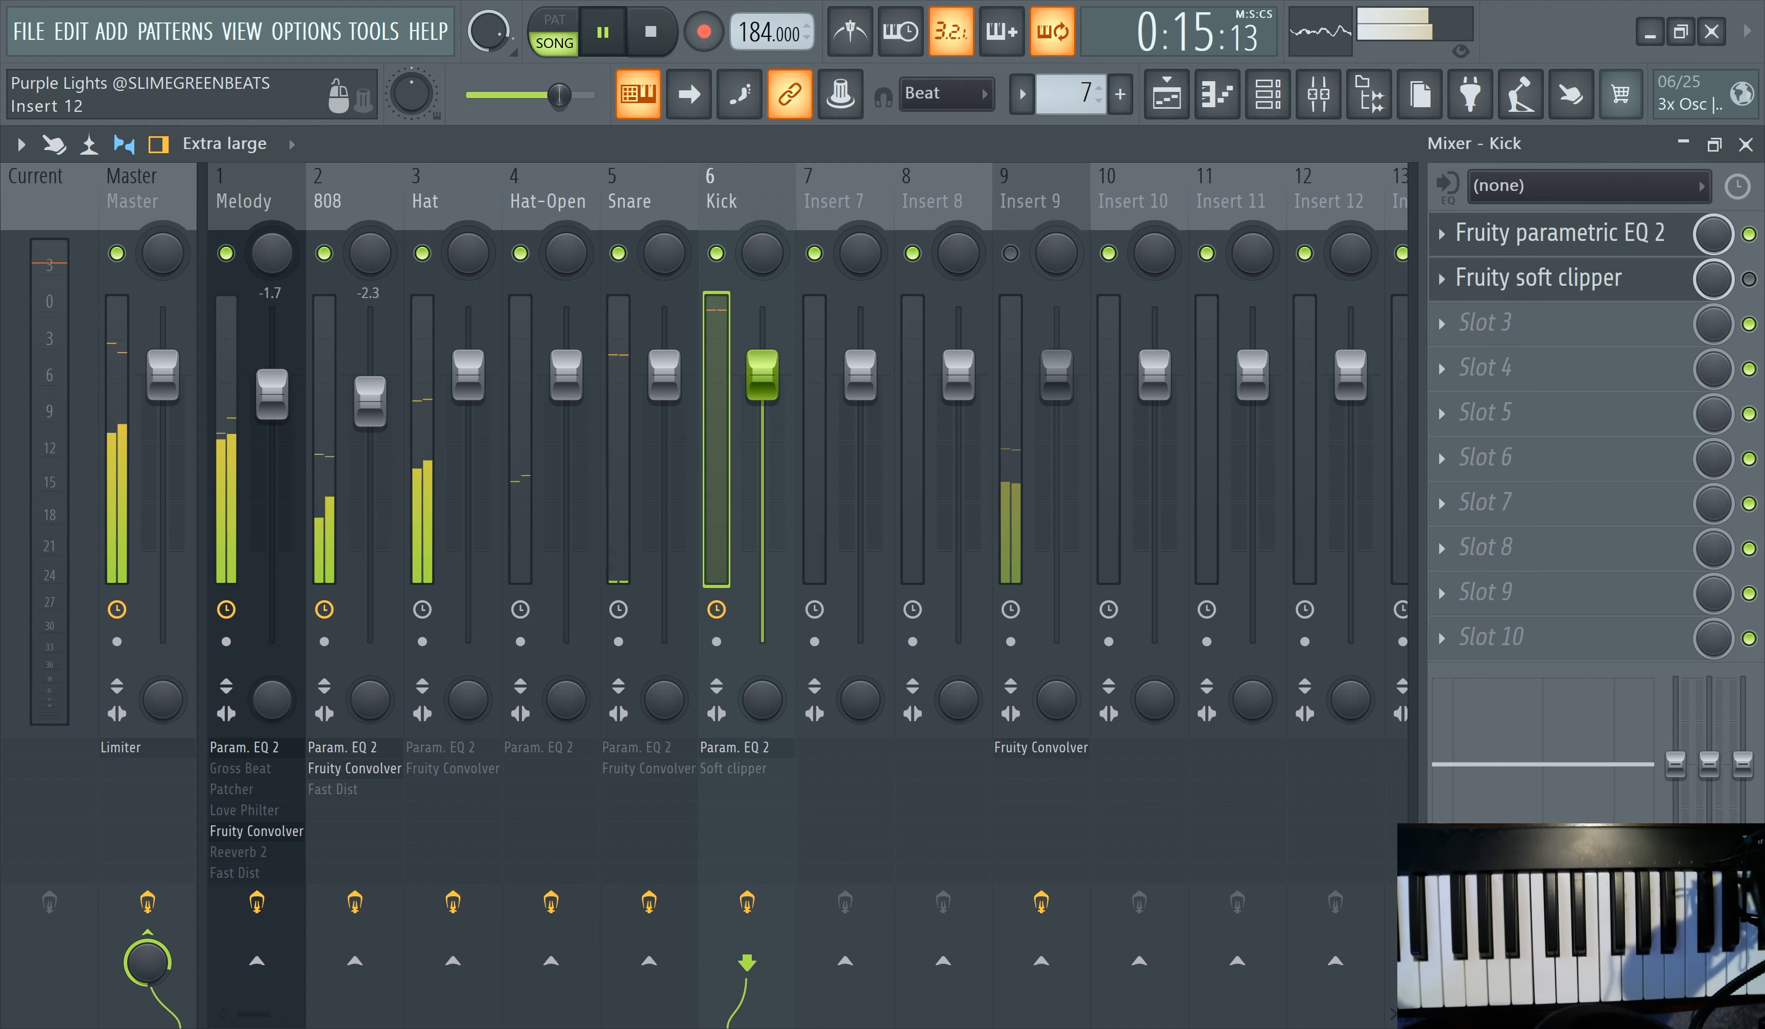
pyautogui.click(1647, 240)
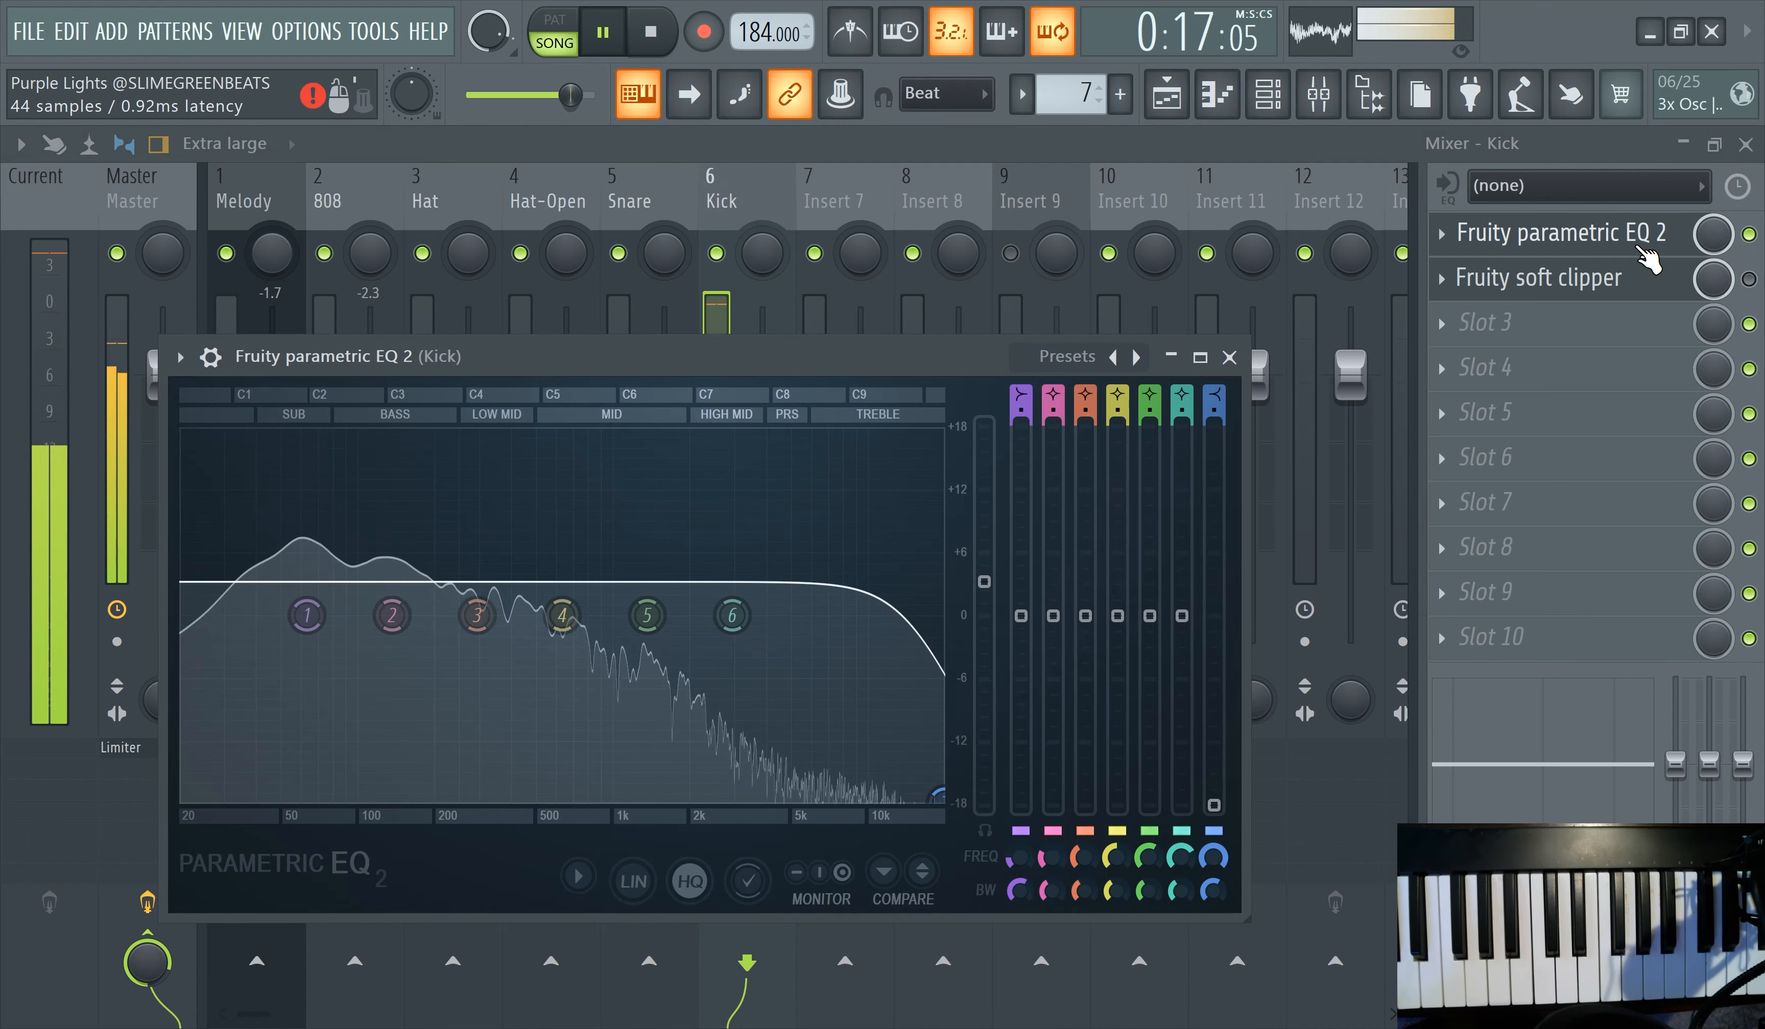
pyautogui.click(1647, 240)
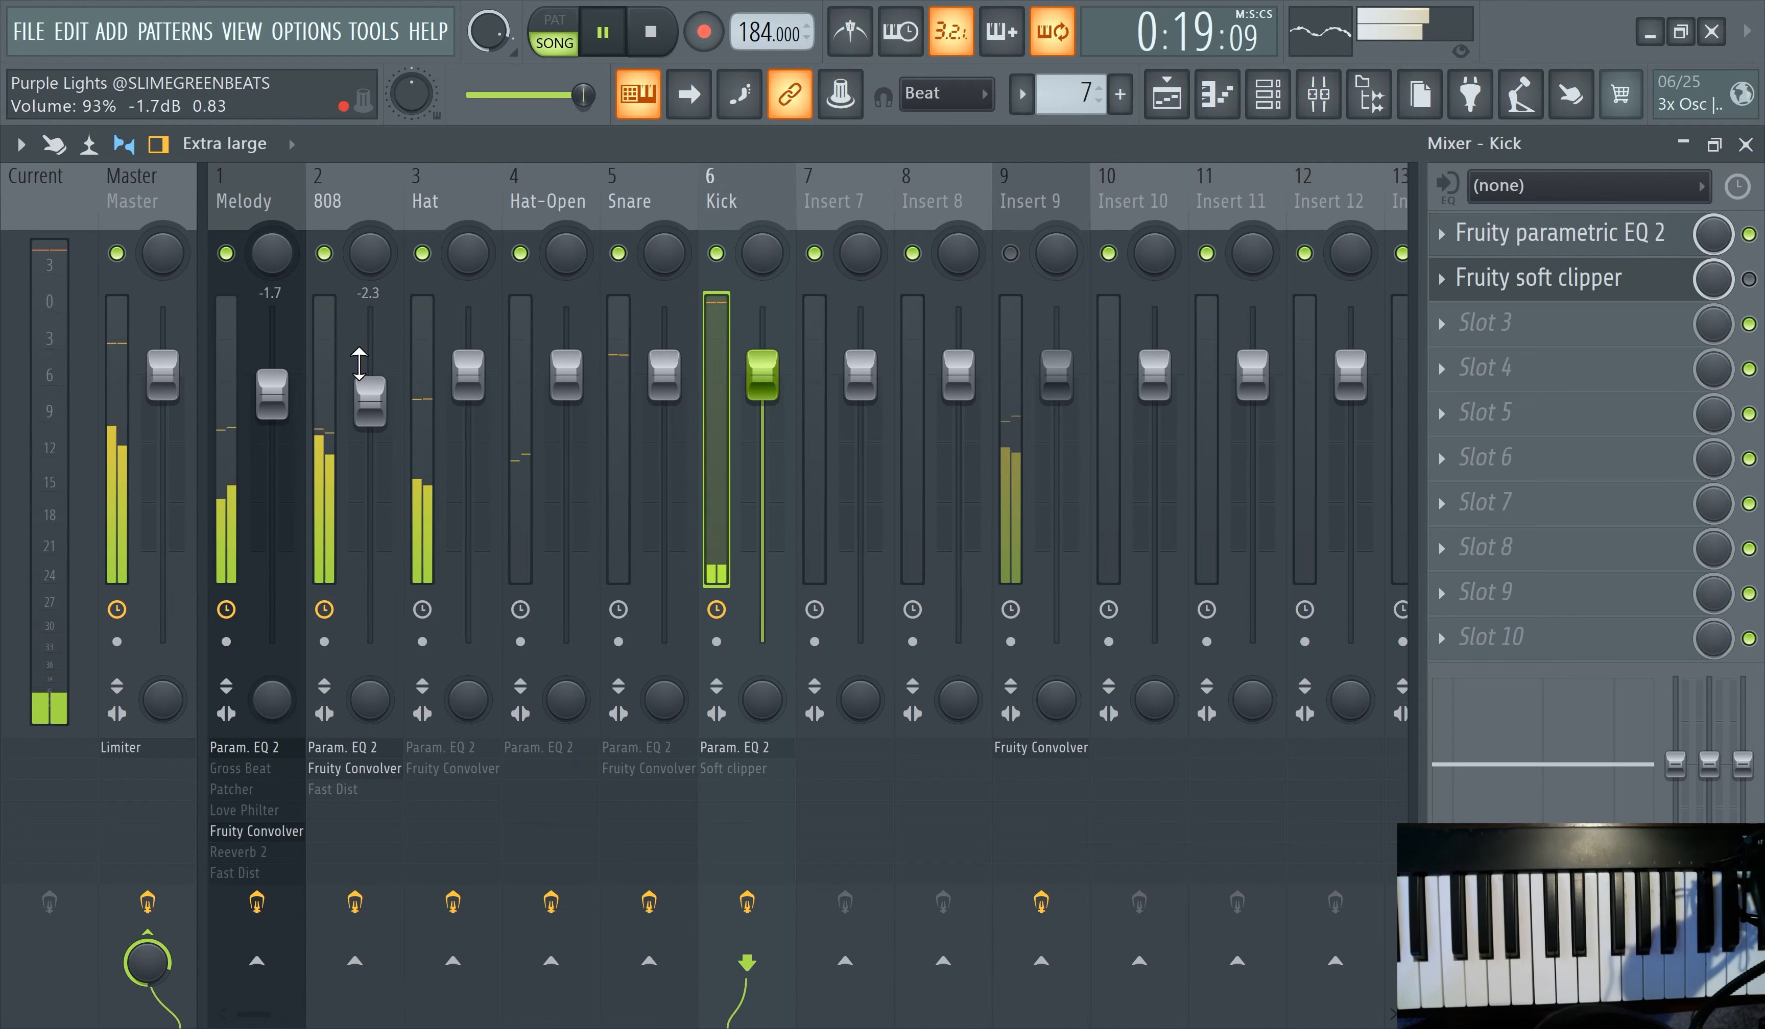
# - Enable Fruity parametric EQ 2 and Fruity Convolver on the Snare mixer track and check its EQ curve
pyautogui.click(619, 387)
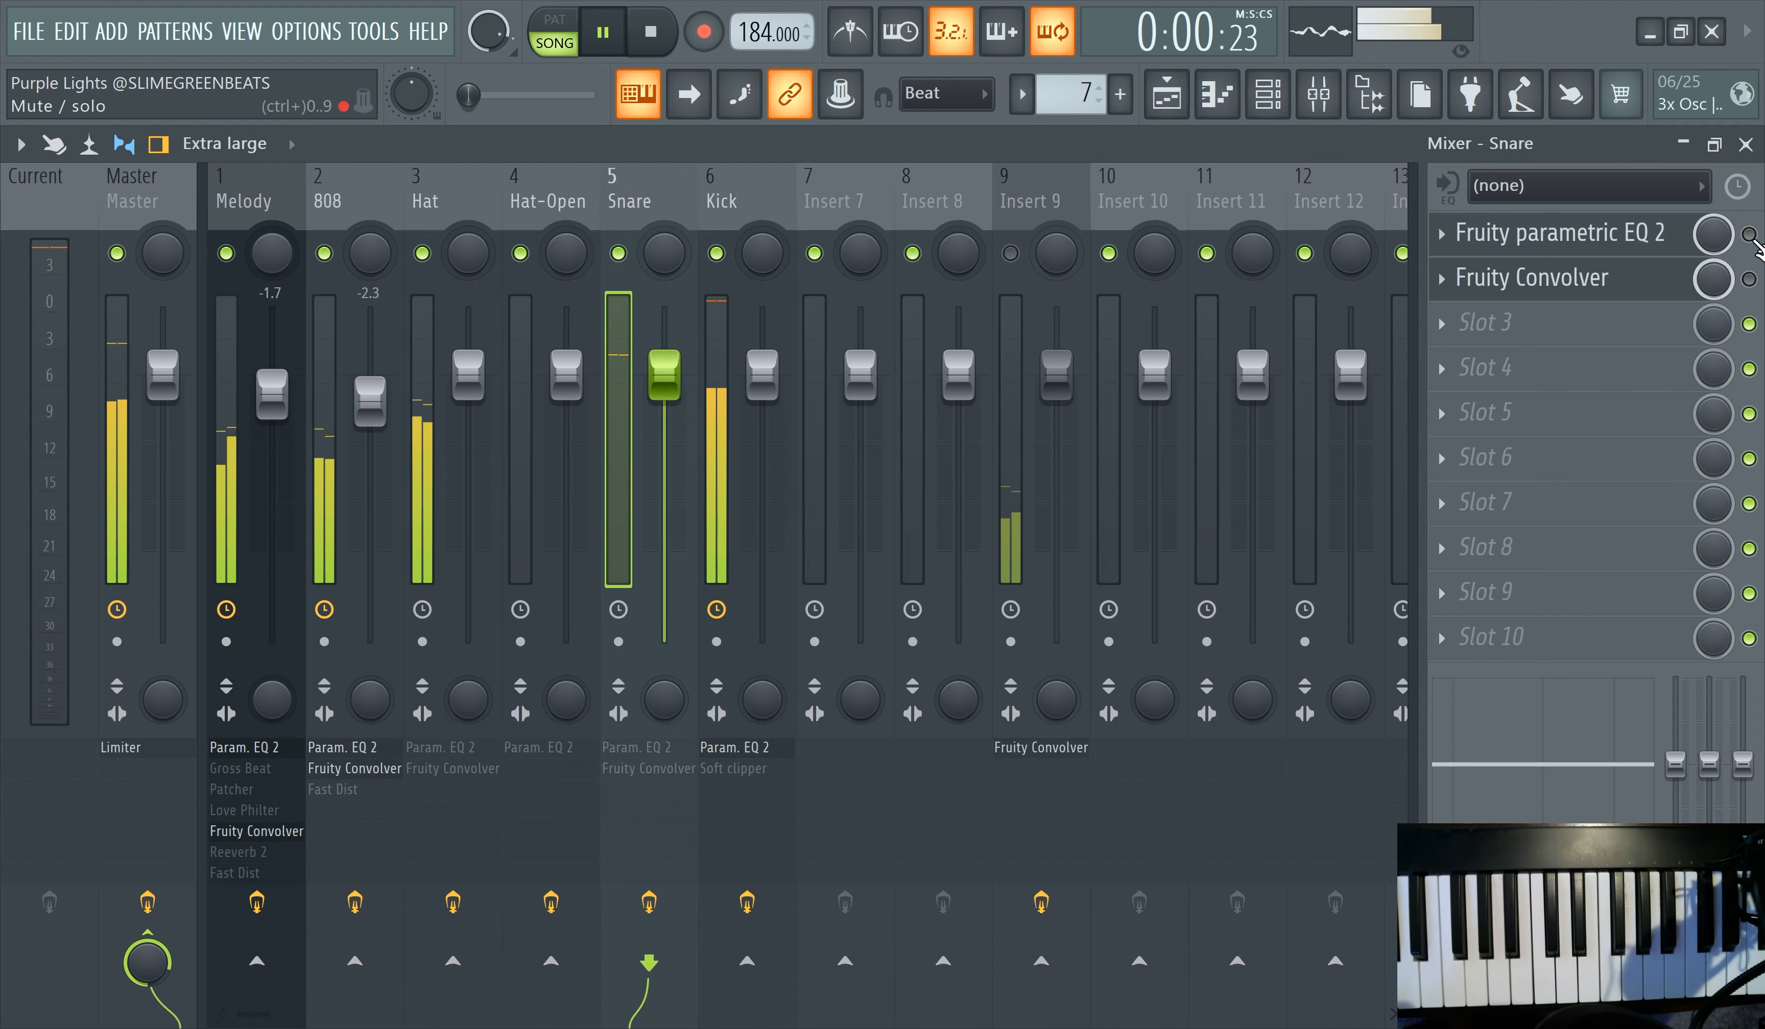
pyautogui.click(1748, 280)
pyautogui.click(1534, 243)
pyautogui.click(1531, 241)
# - Enable the Hat track's Fruity Convolver, and lower the Hat volume to about -6.1 dB and the Hat-Open volume to about -1.8 dB
pyautogui.click(424, 367)
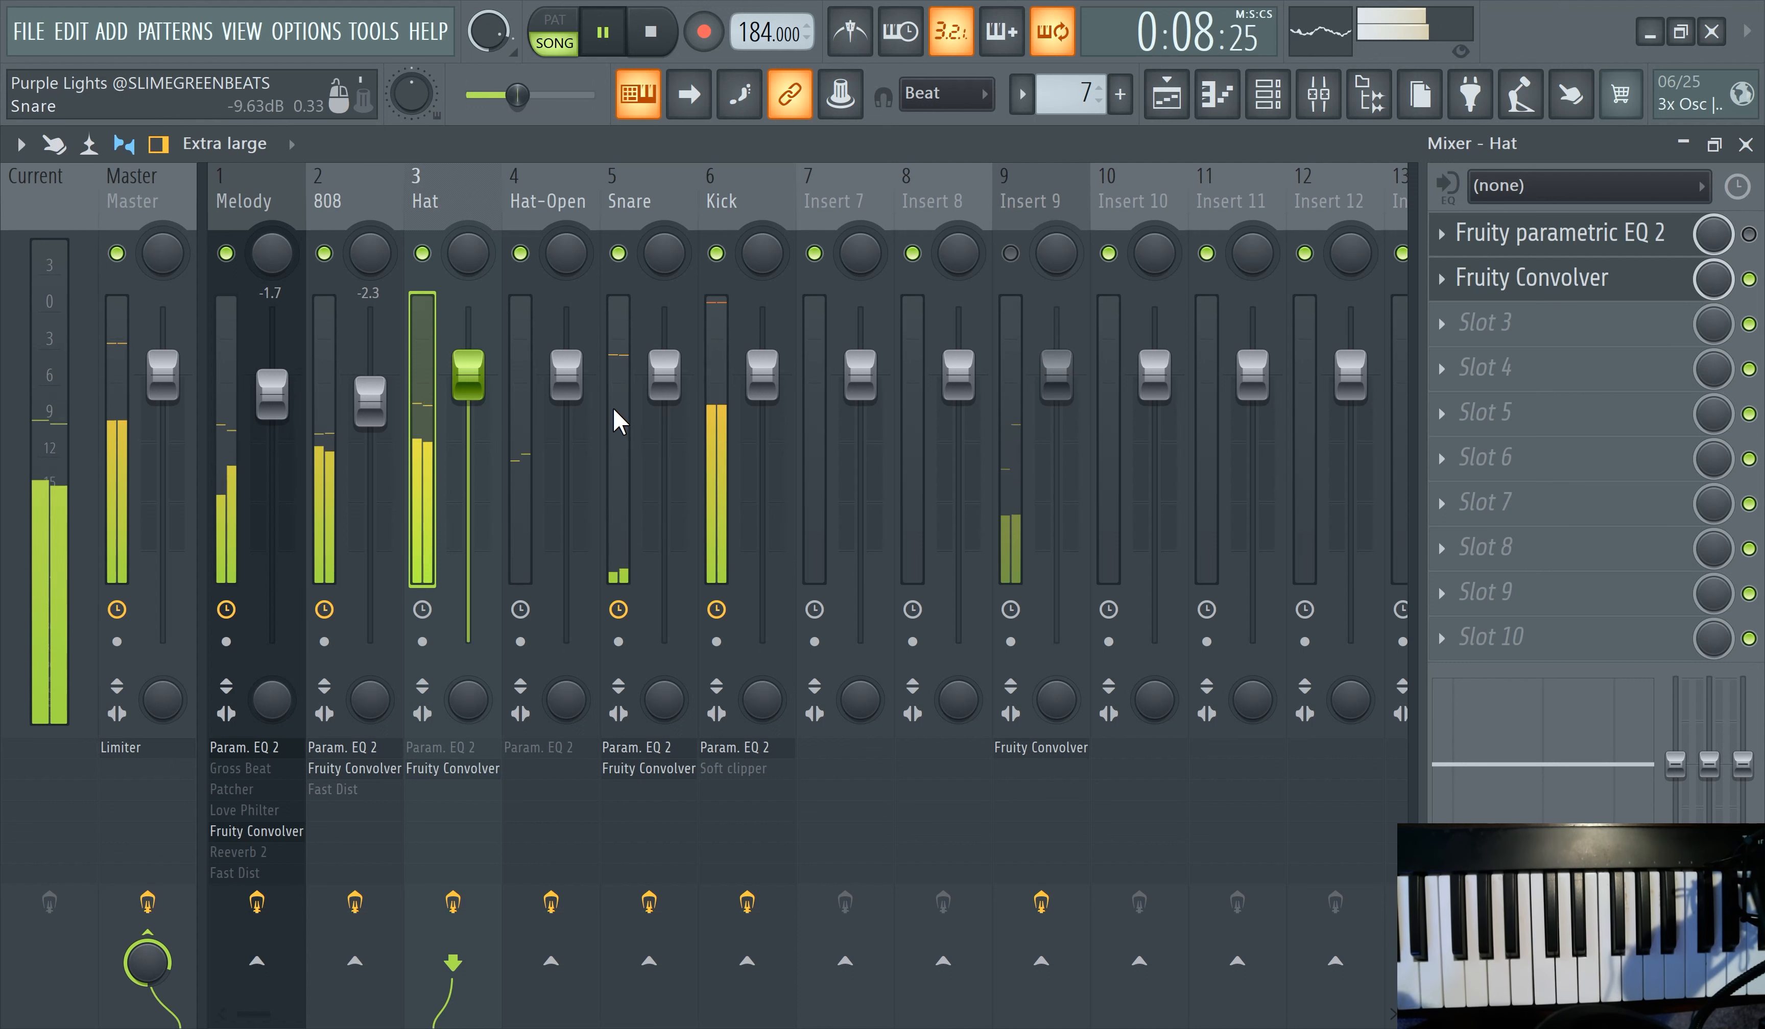
pyautogui.moveTo(482, 398); pyautogui.dragTo(482, 477)
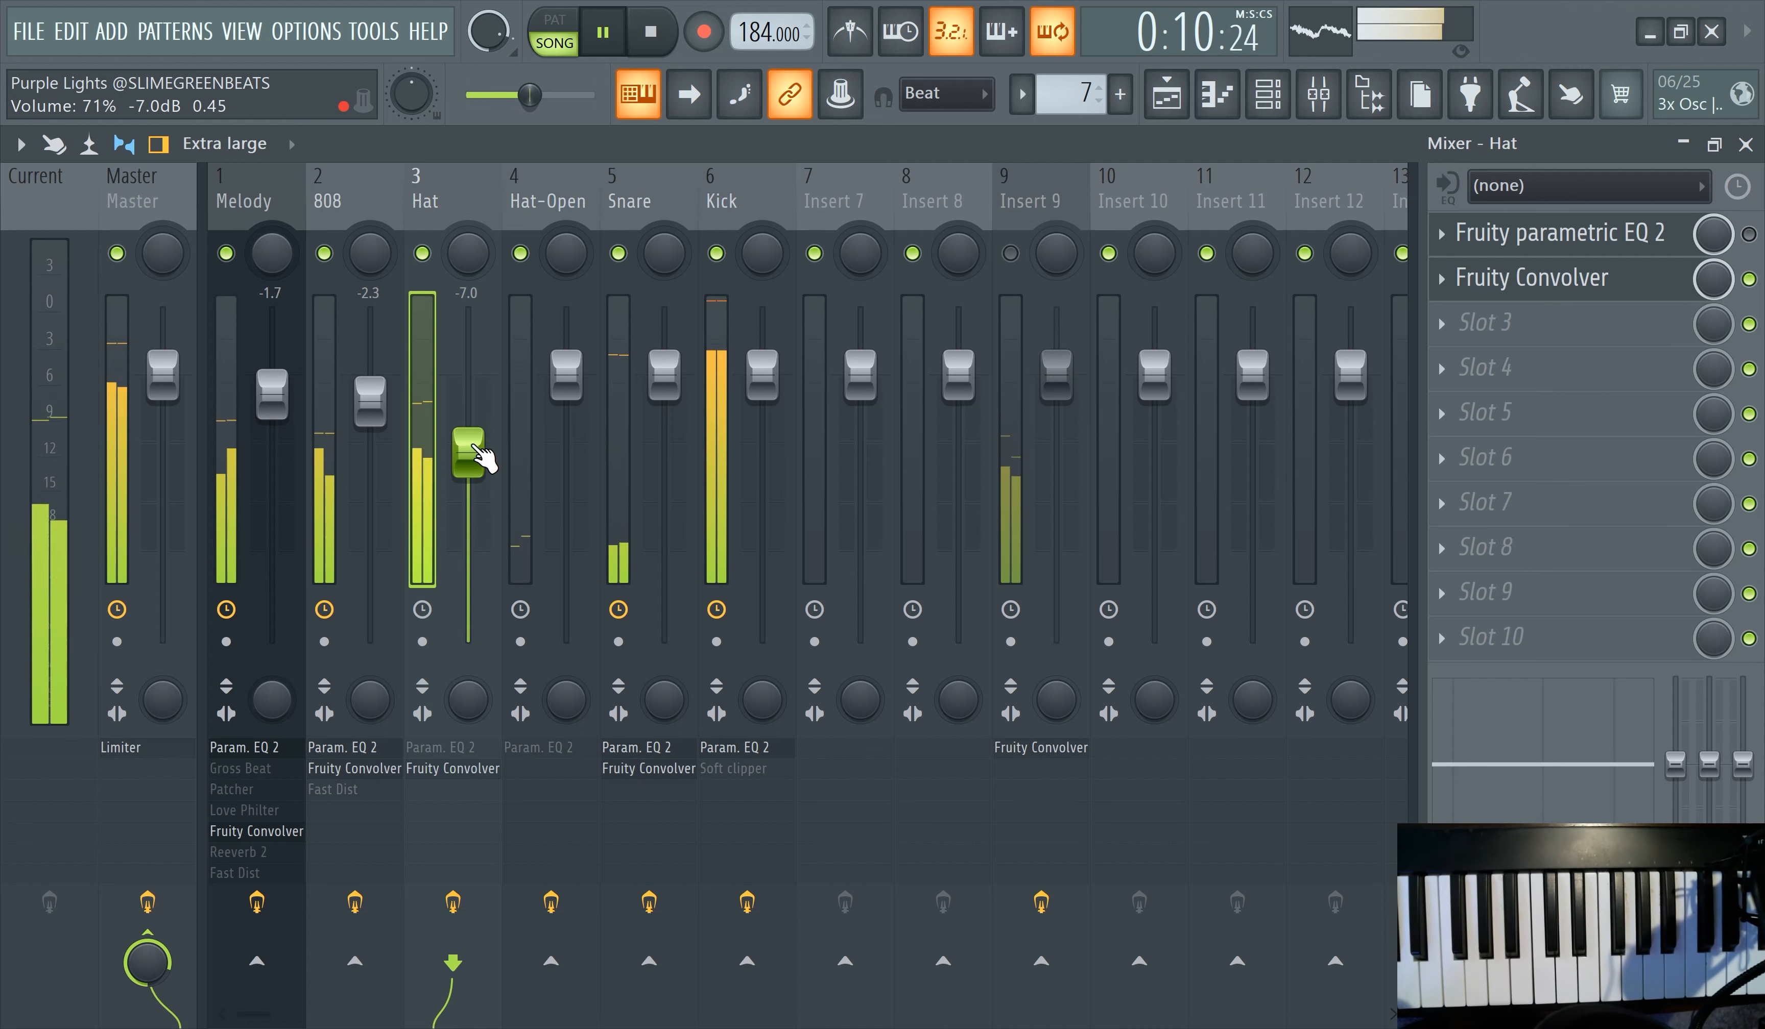
pyautogui.moveTo(469, 464); pyautogui.dragTo(469, 455)
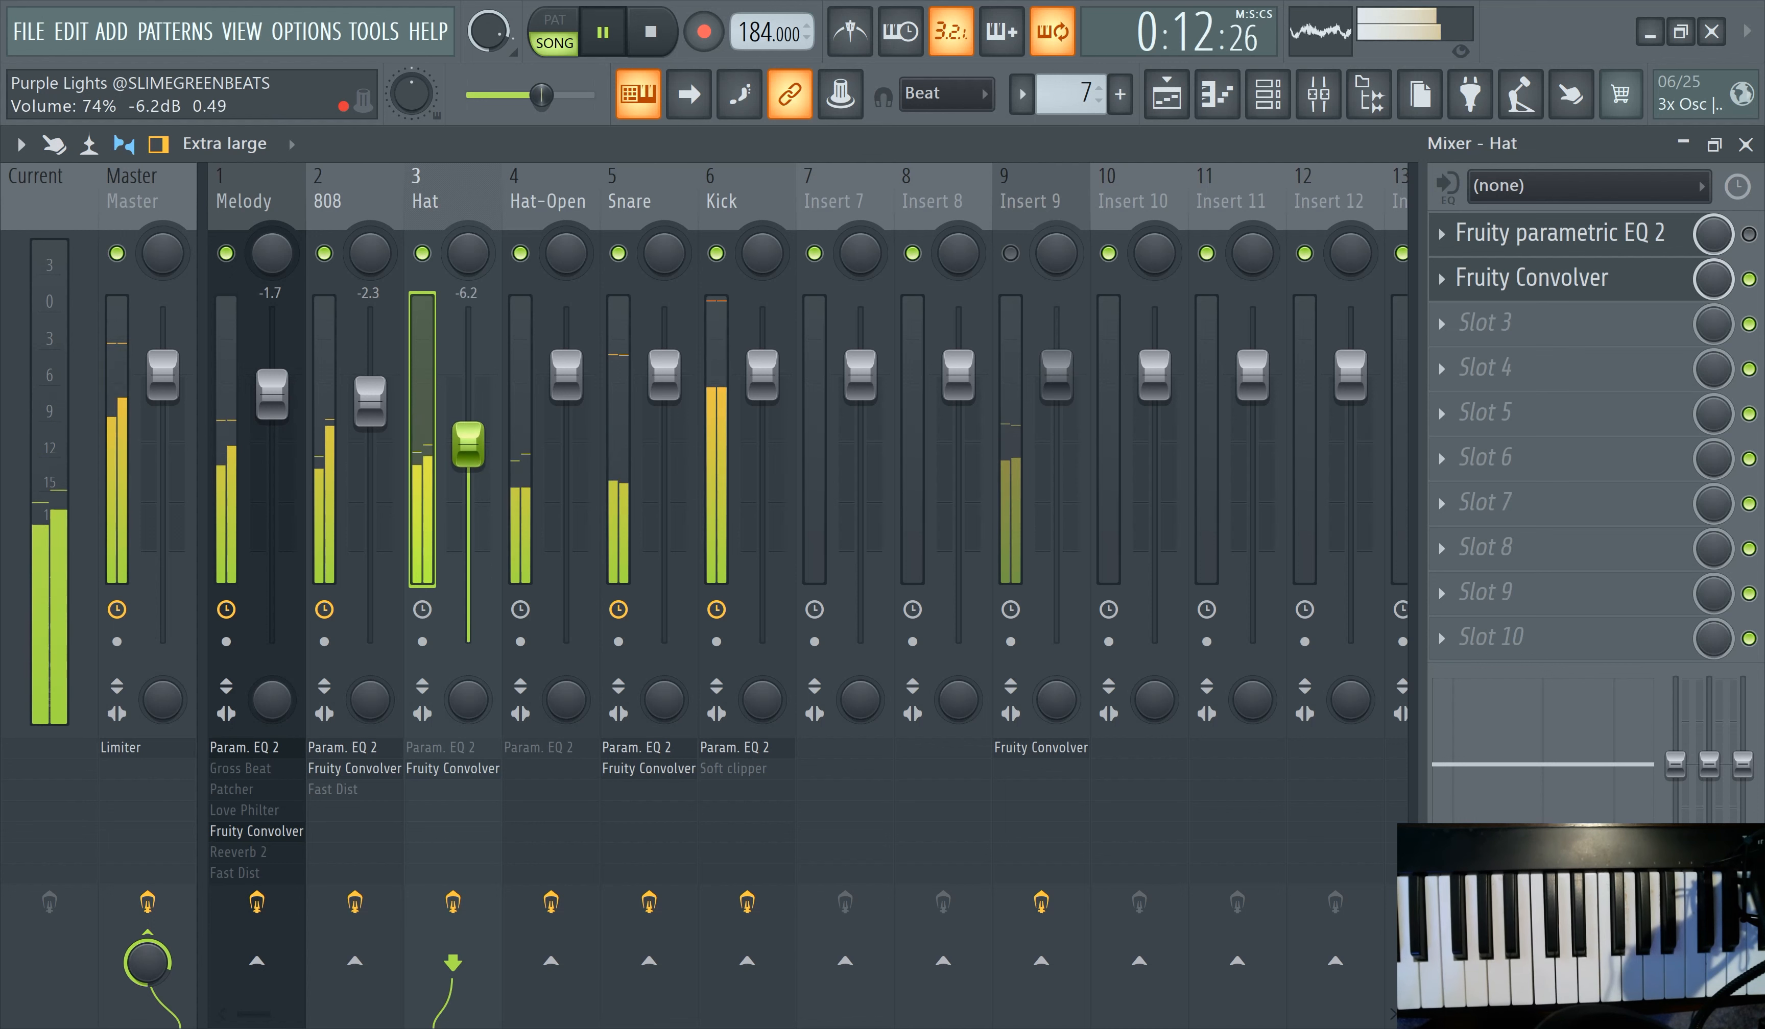
pyautogui.click(524, 424)
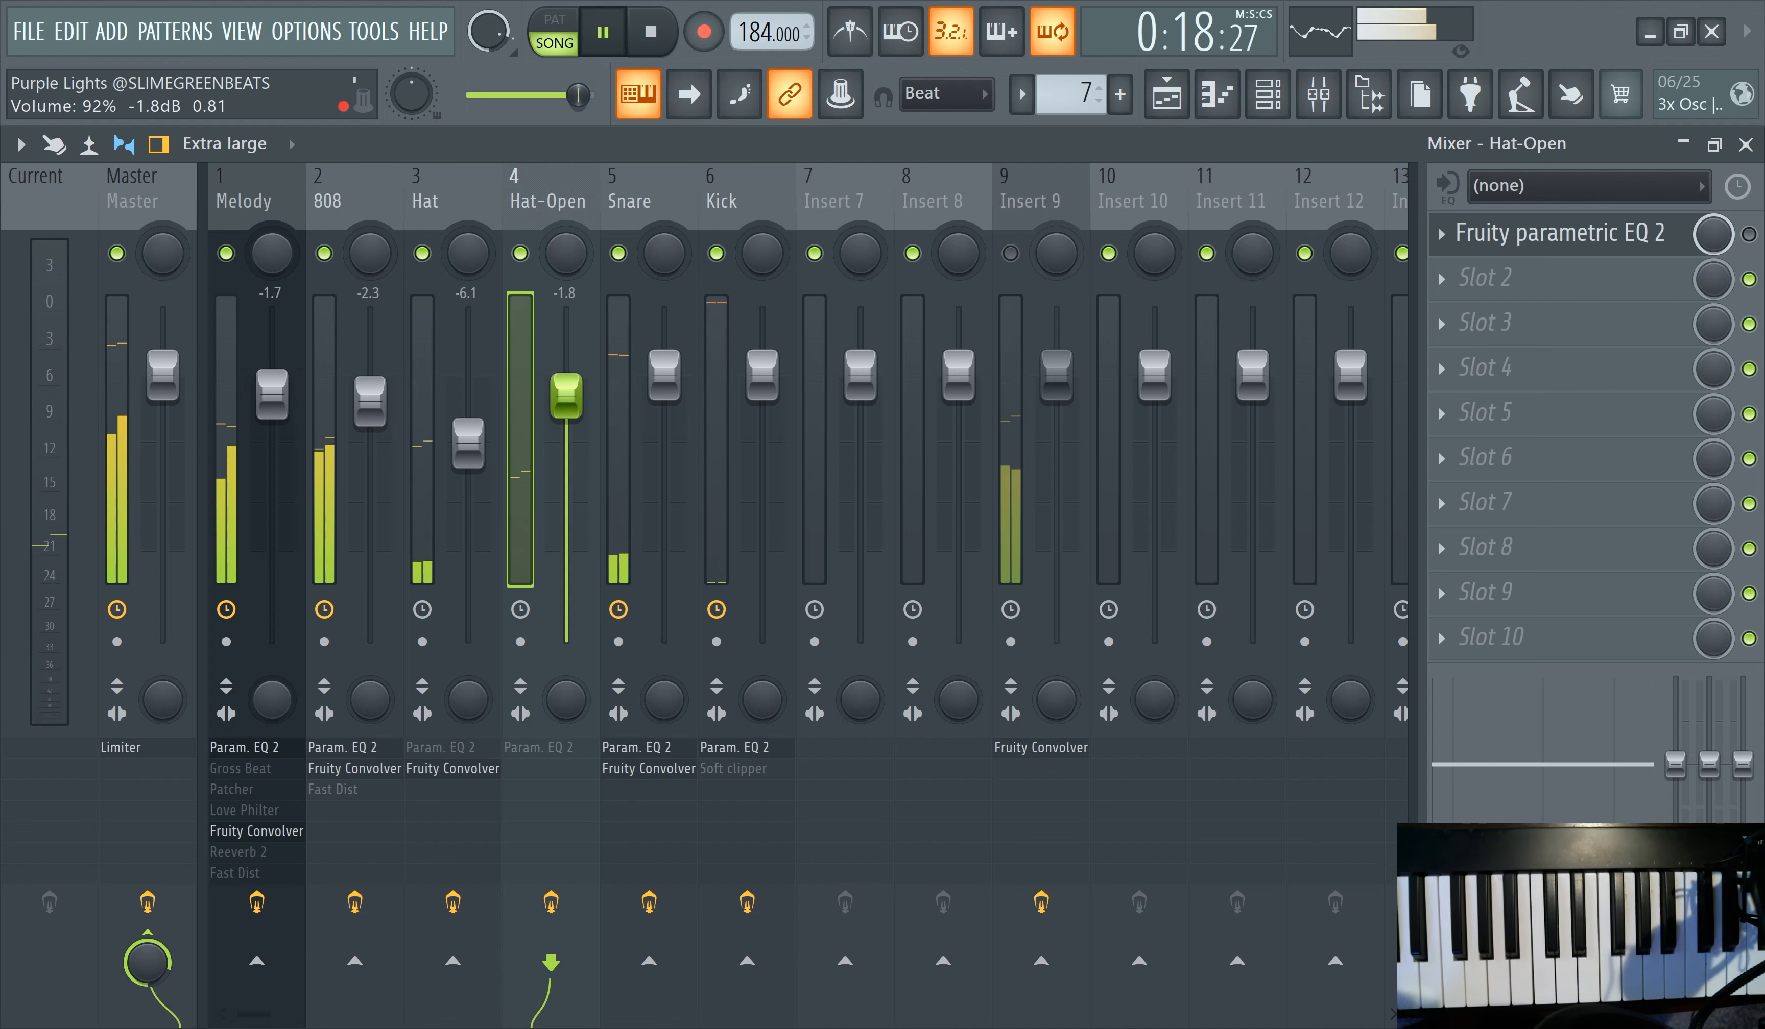
# - Set the Snare track's Fruity Convolver mix level to about 48% and leave the effect enabled
pyautogui.click(621, 397)
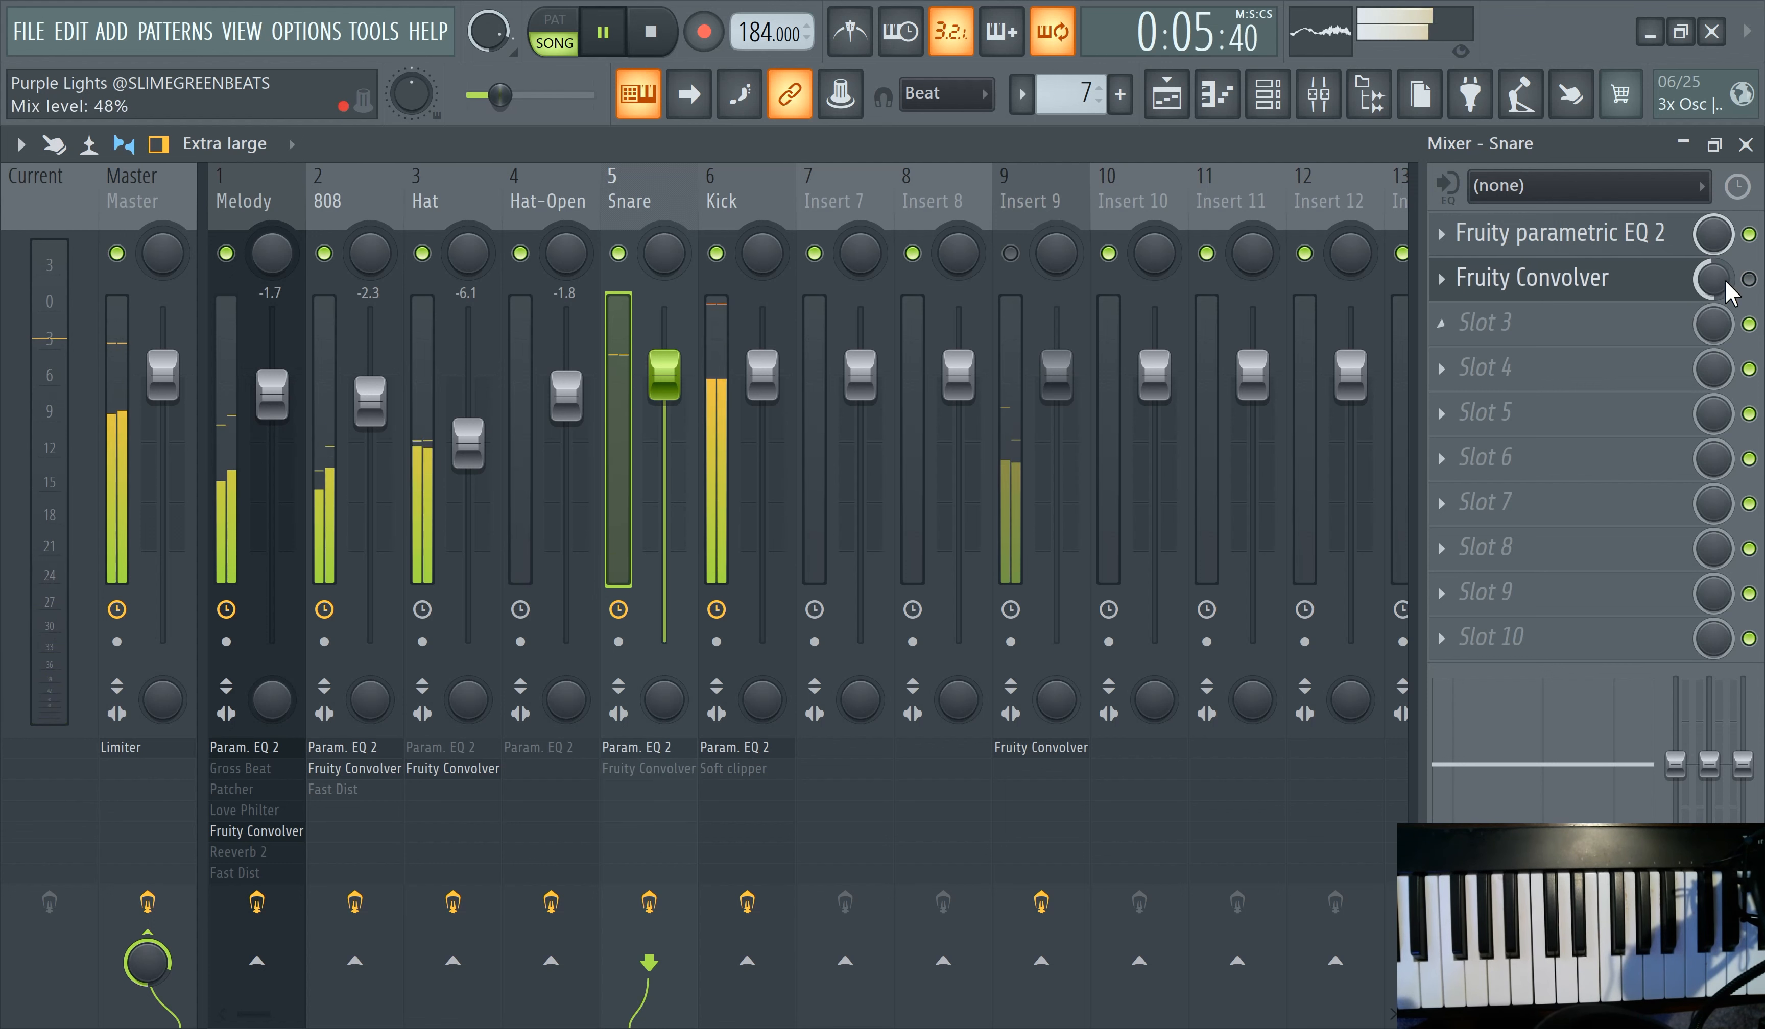
pyautogui.click(1750, 279)
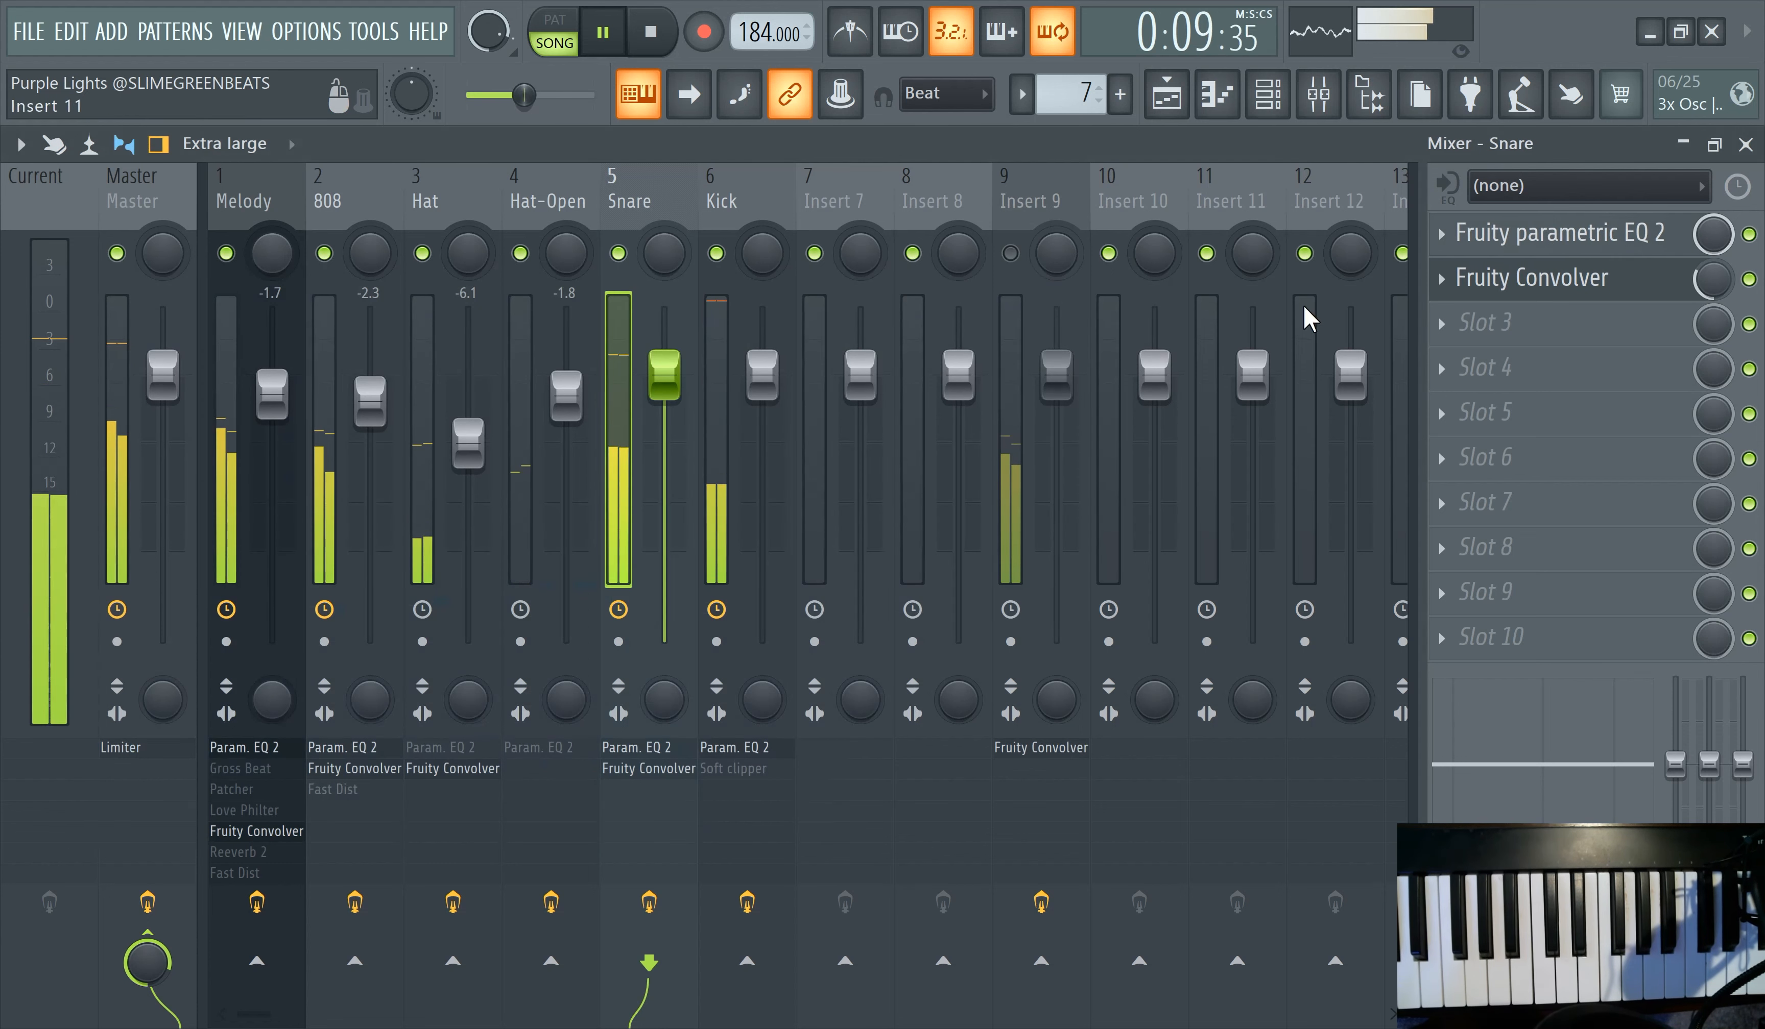
# - Turn band 1 of the Snare's Fruity parametric EQ 2 into a low cut with order Steep 6 at about 72 Hz
pyautogui.click(1488, 236)
pyautogui.moveTo(228, 535); pyautogui.dragTo(306, 735)
pyautogui.rightClick(303, 728)
pyautogui.moveTo(345, 800)
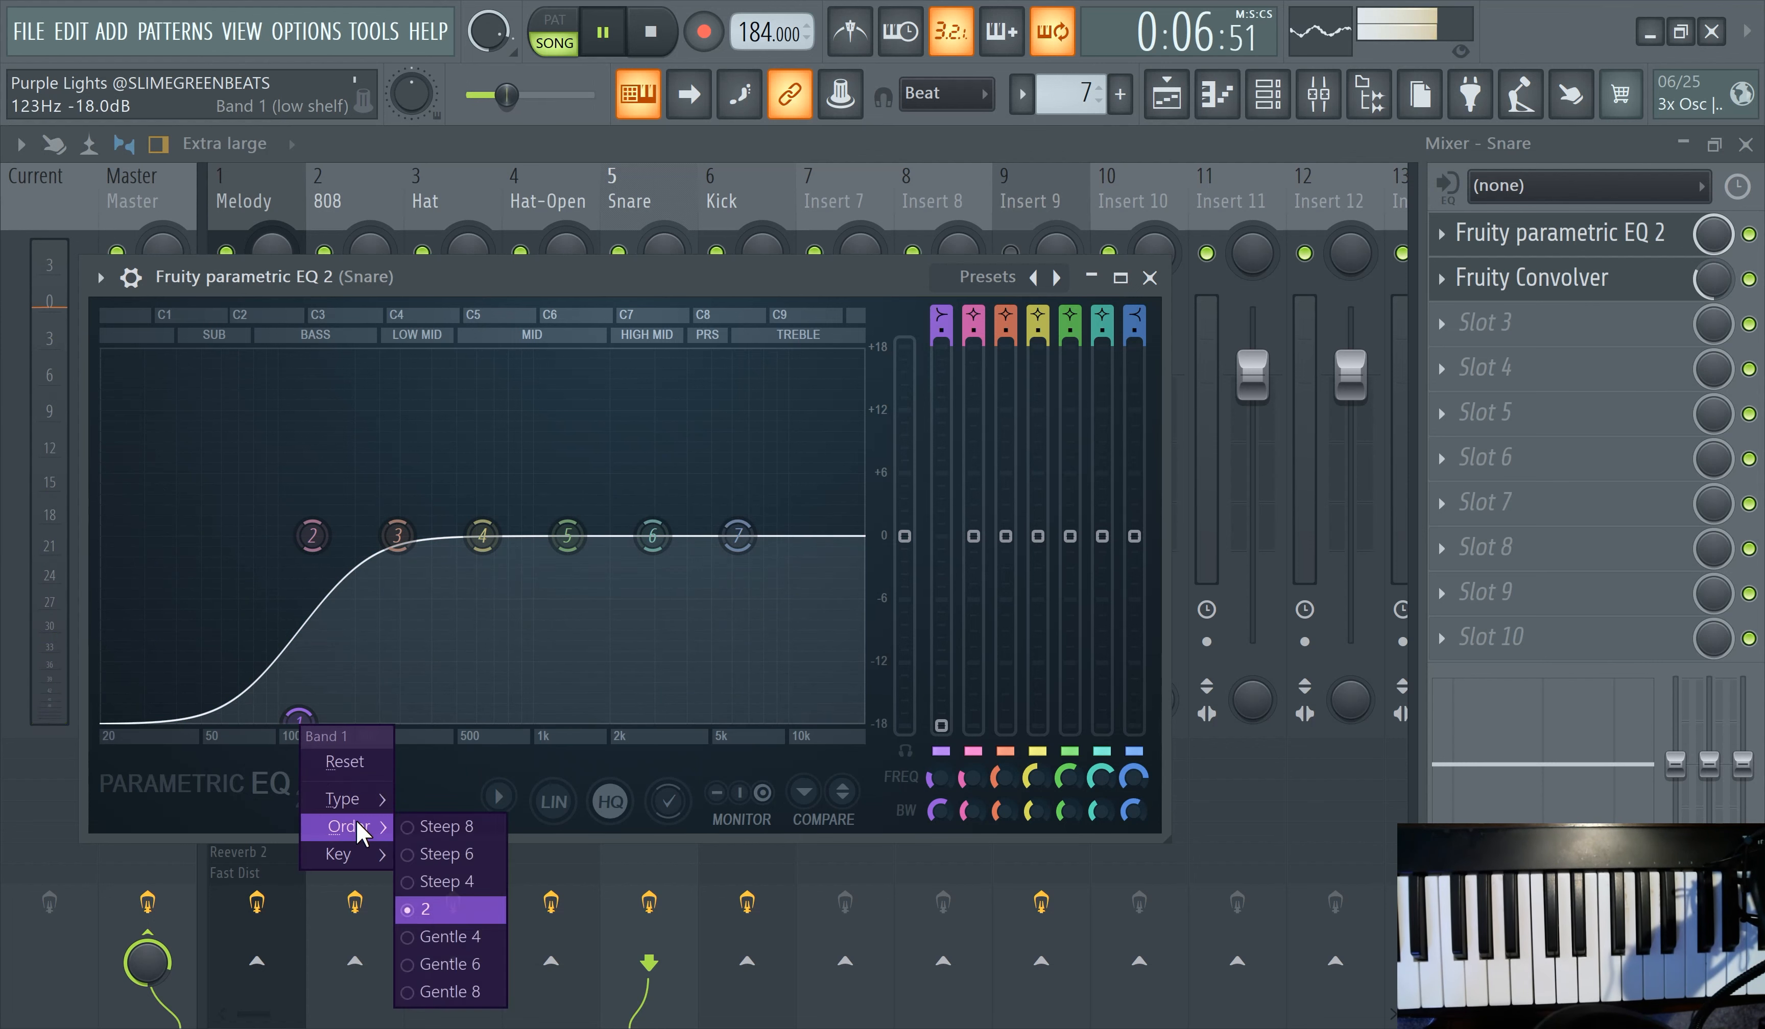
pyautogui.click(428, 852)
pyautogui.moveTo(303, 708); pyautogui.dragTo(287, 717)
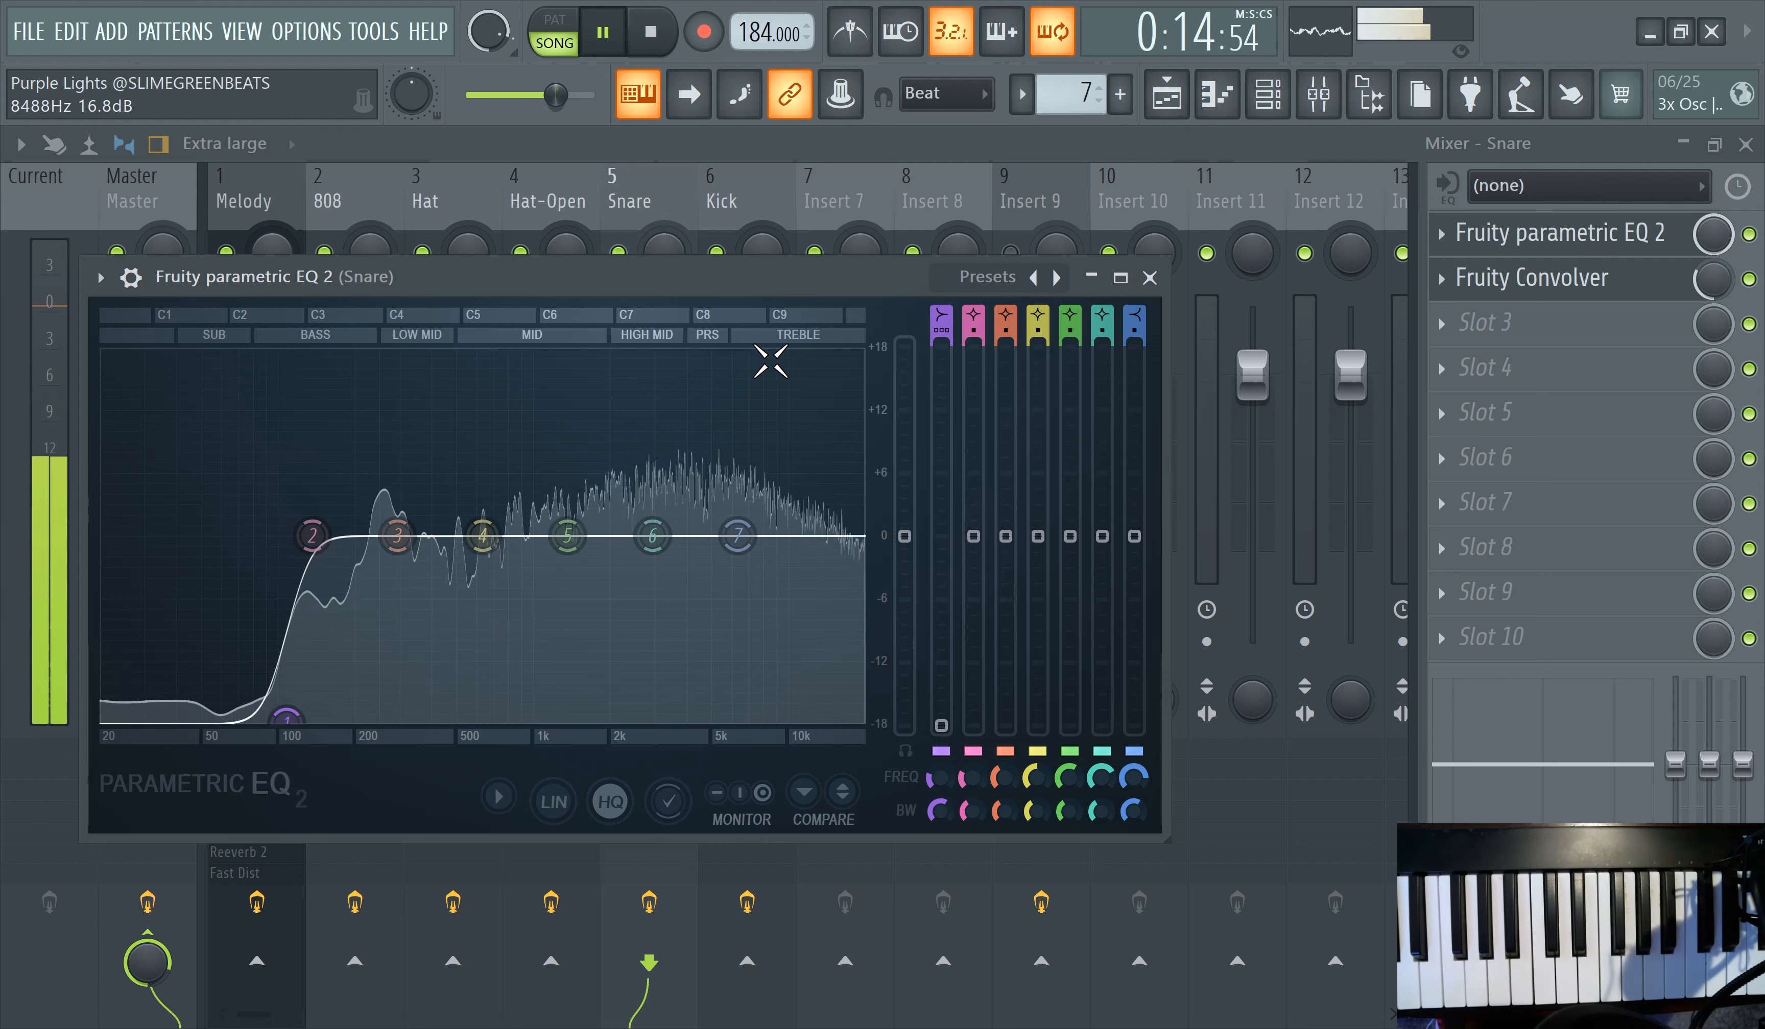
pyautogui.moveTo(278, 717); pyautogui.dragTo(241, 717)
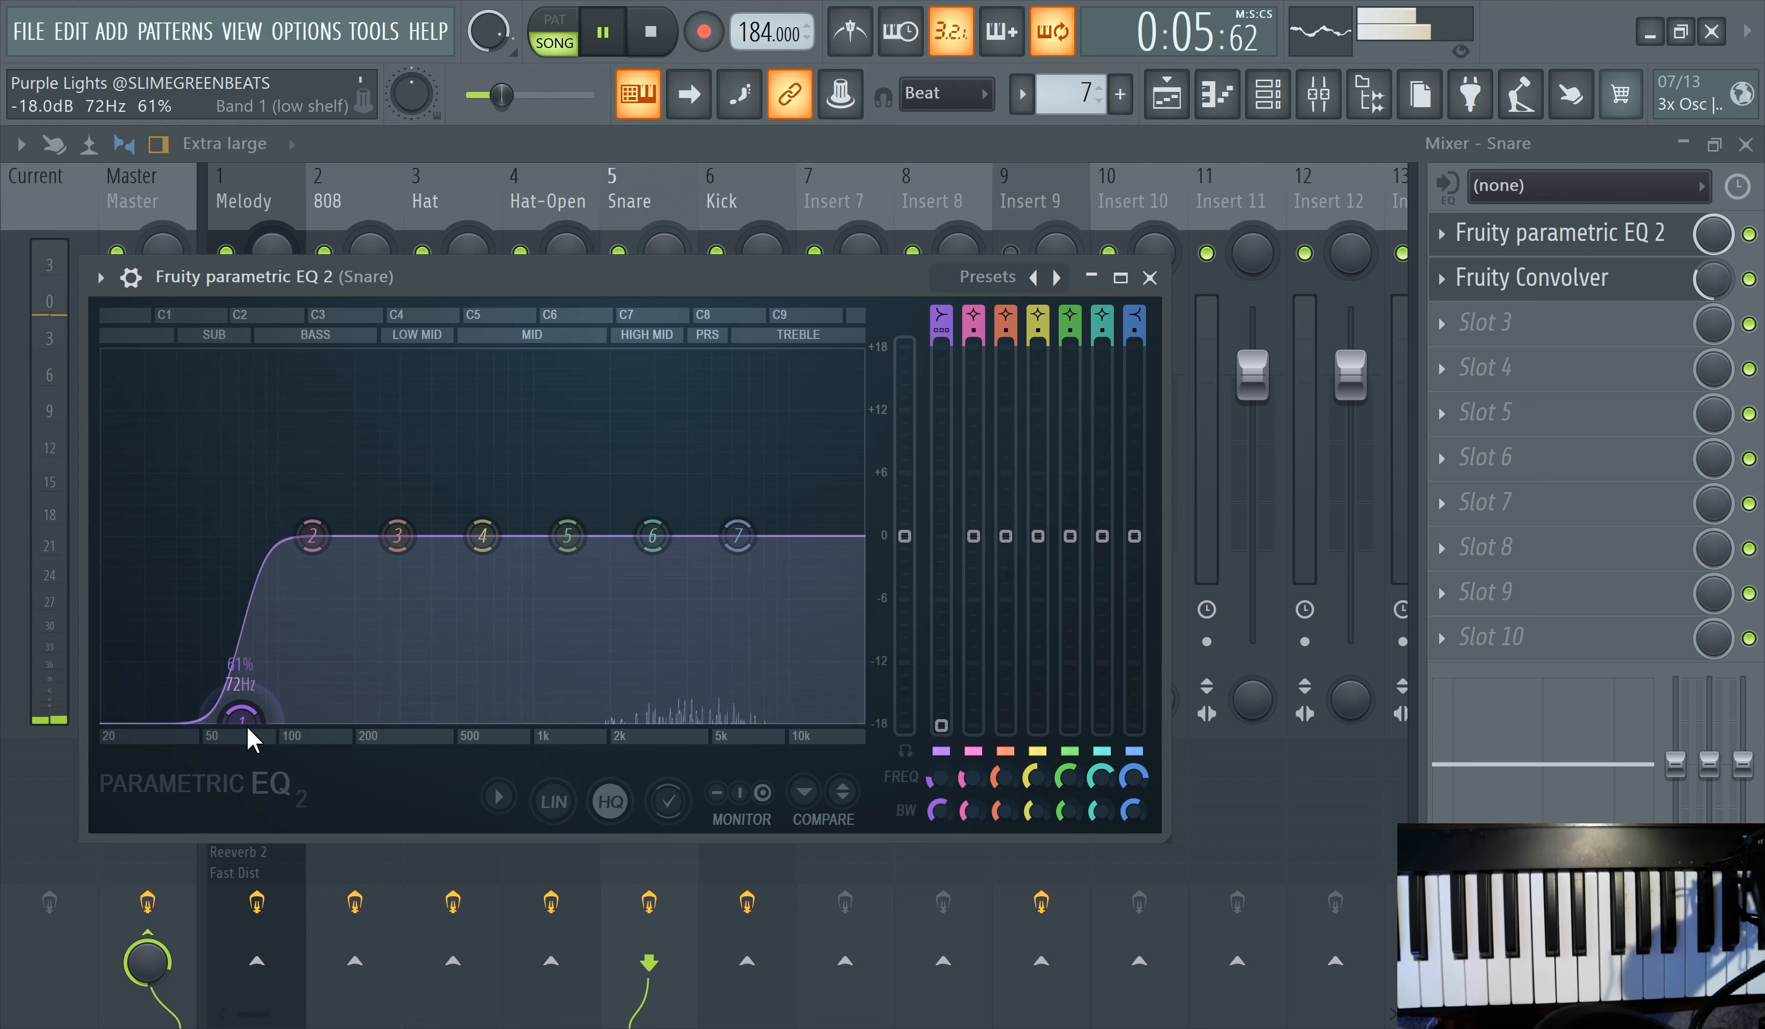
pyautogui.click(1527, 237)
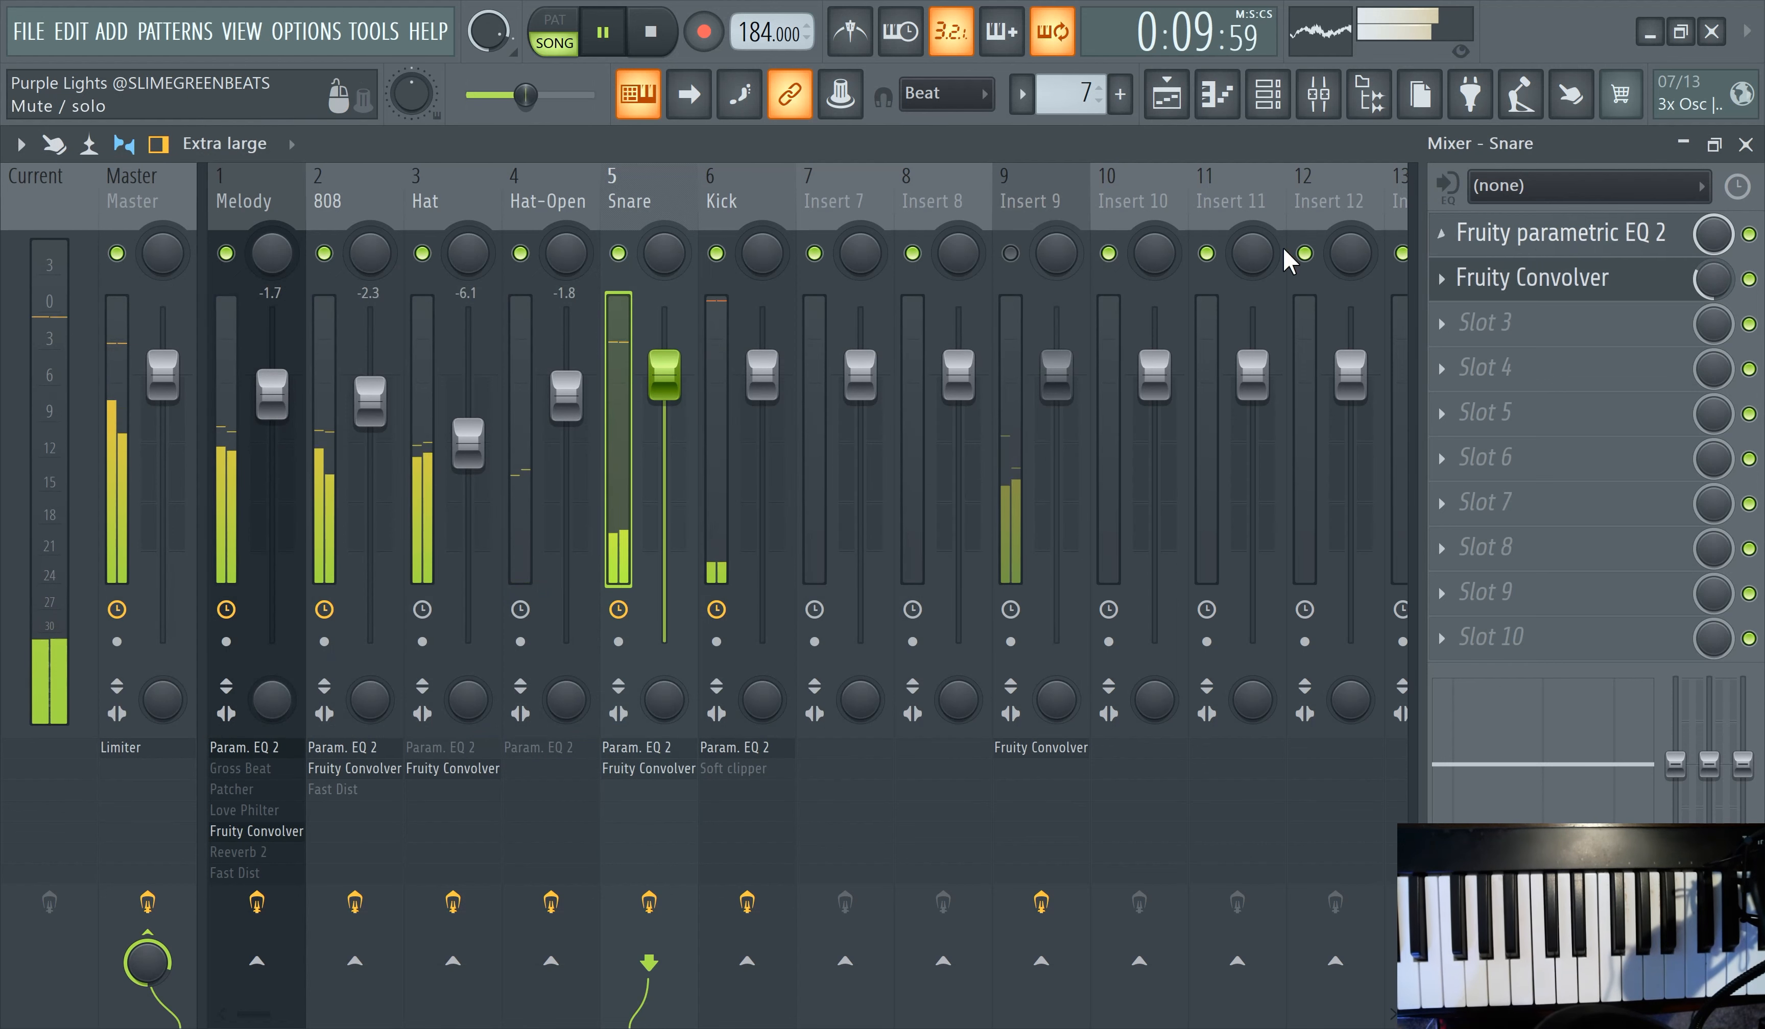
# - Enable the Hat track's Fruity parametric EQ 2 and pull band 1 fully down to cut the low frequencies
pyautogui.click(466, 431)
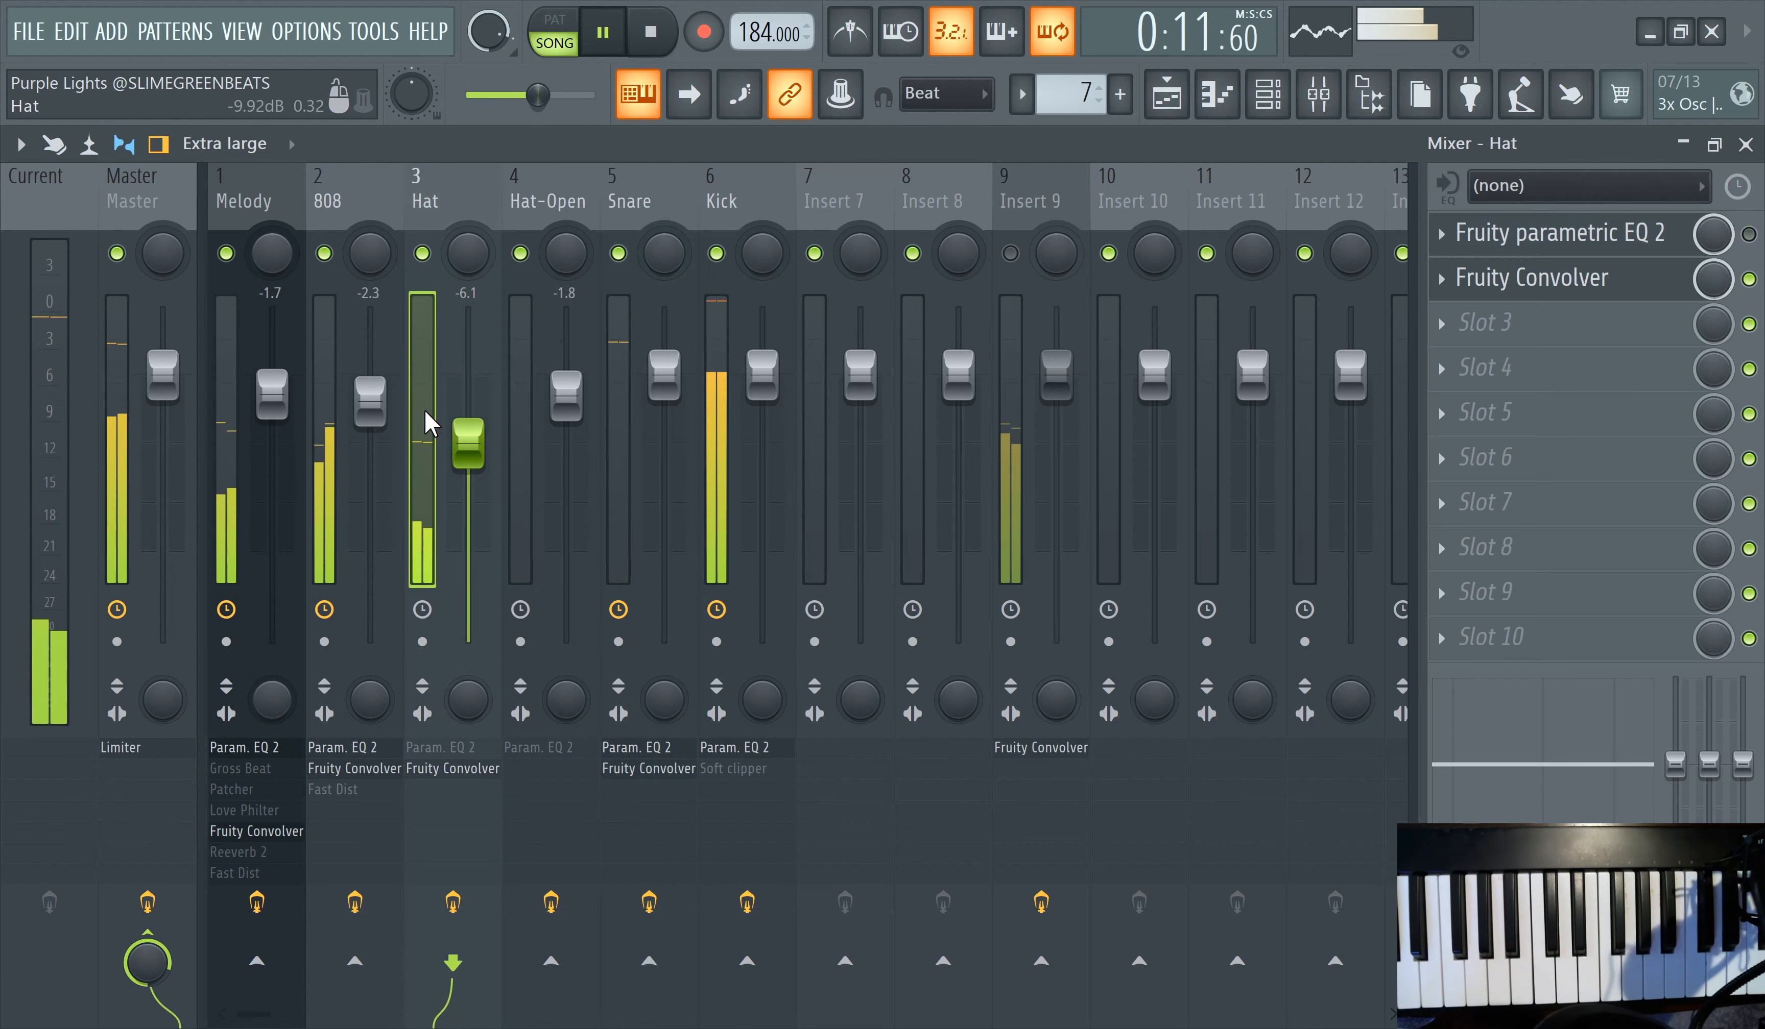
pyautogui.click(1555, 237)
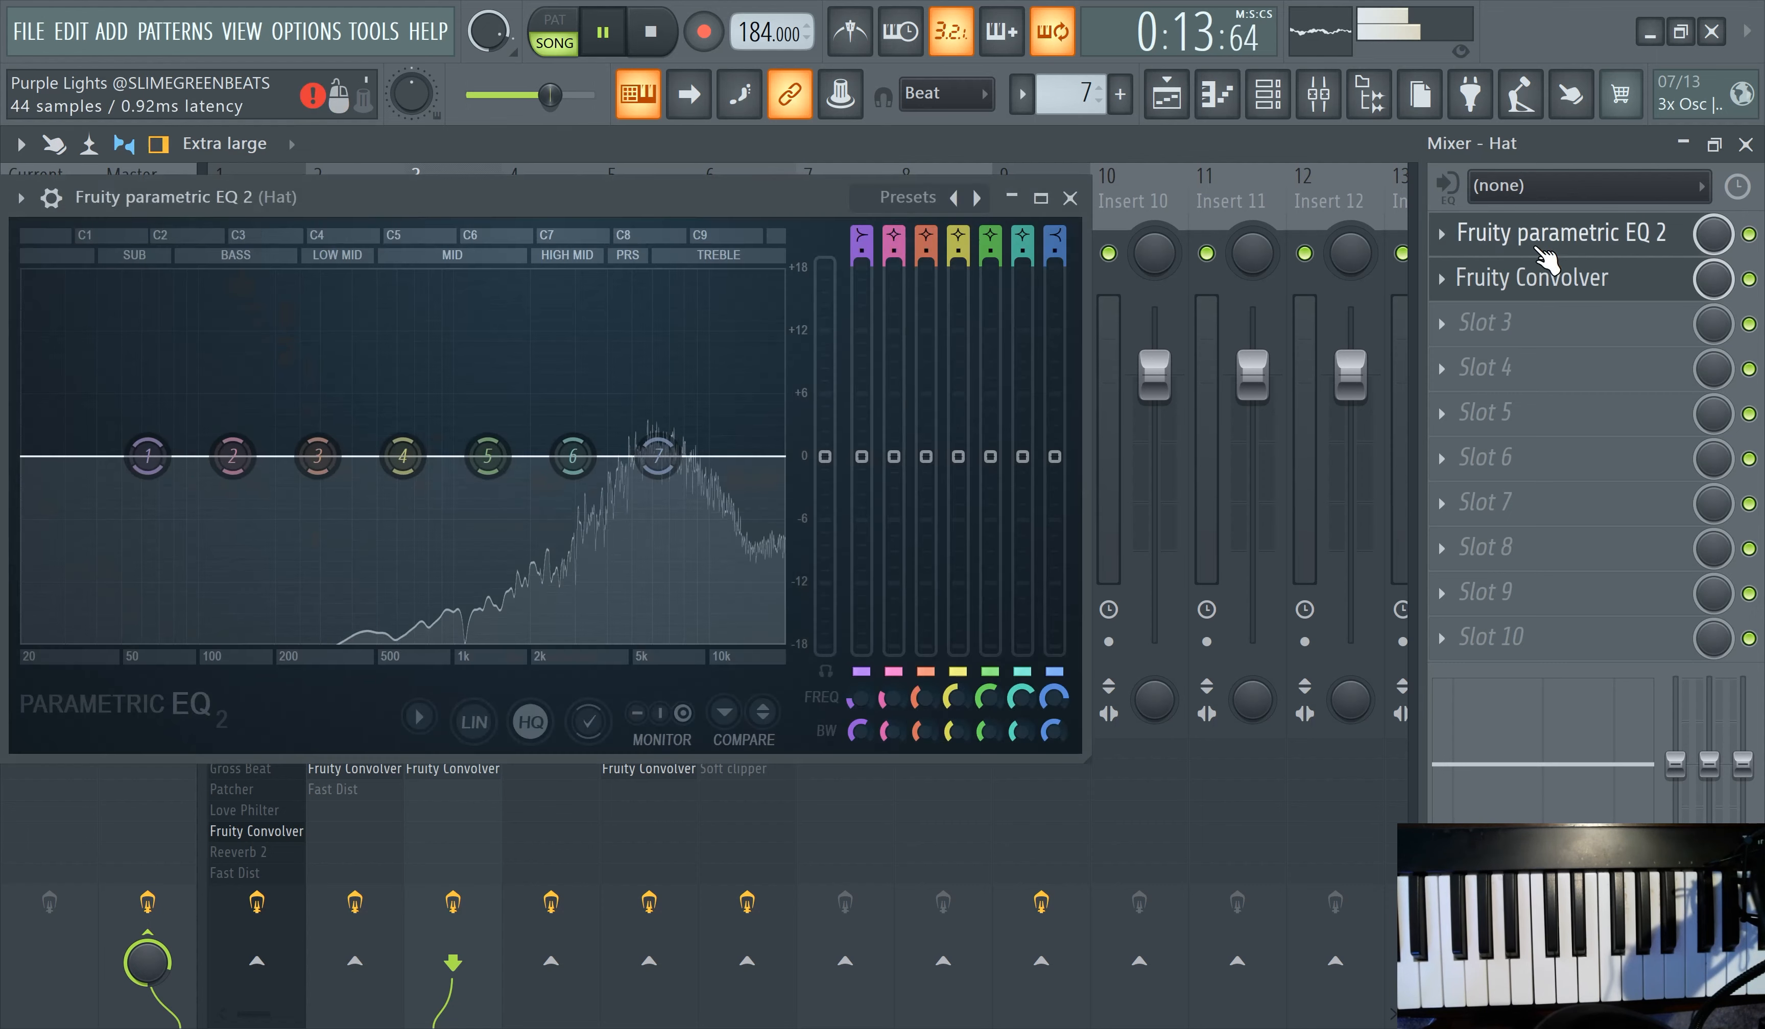
pyautogui.moveTo(147, 456); pyautogui.dragTo(442, 658)
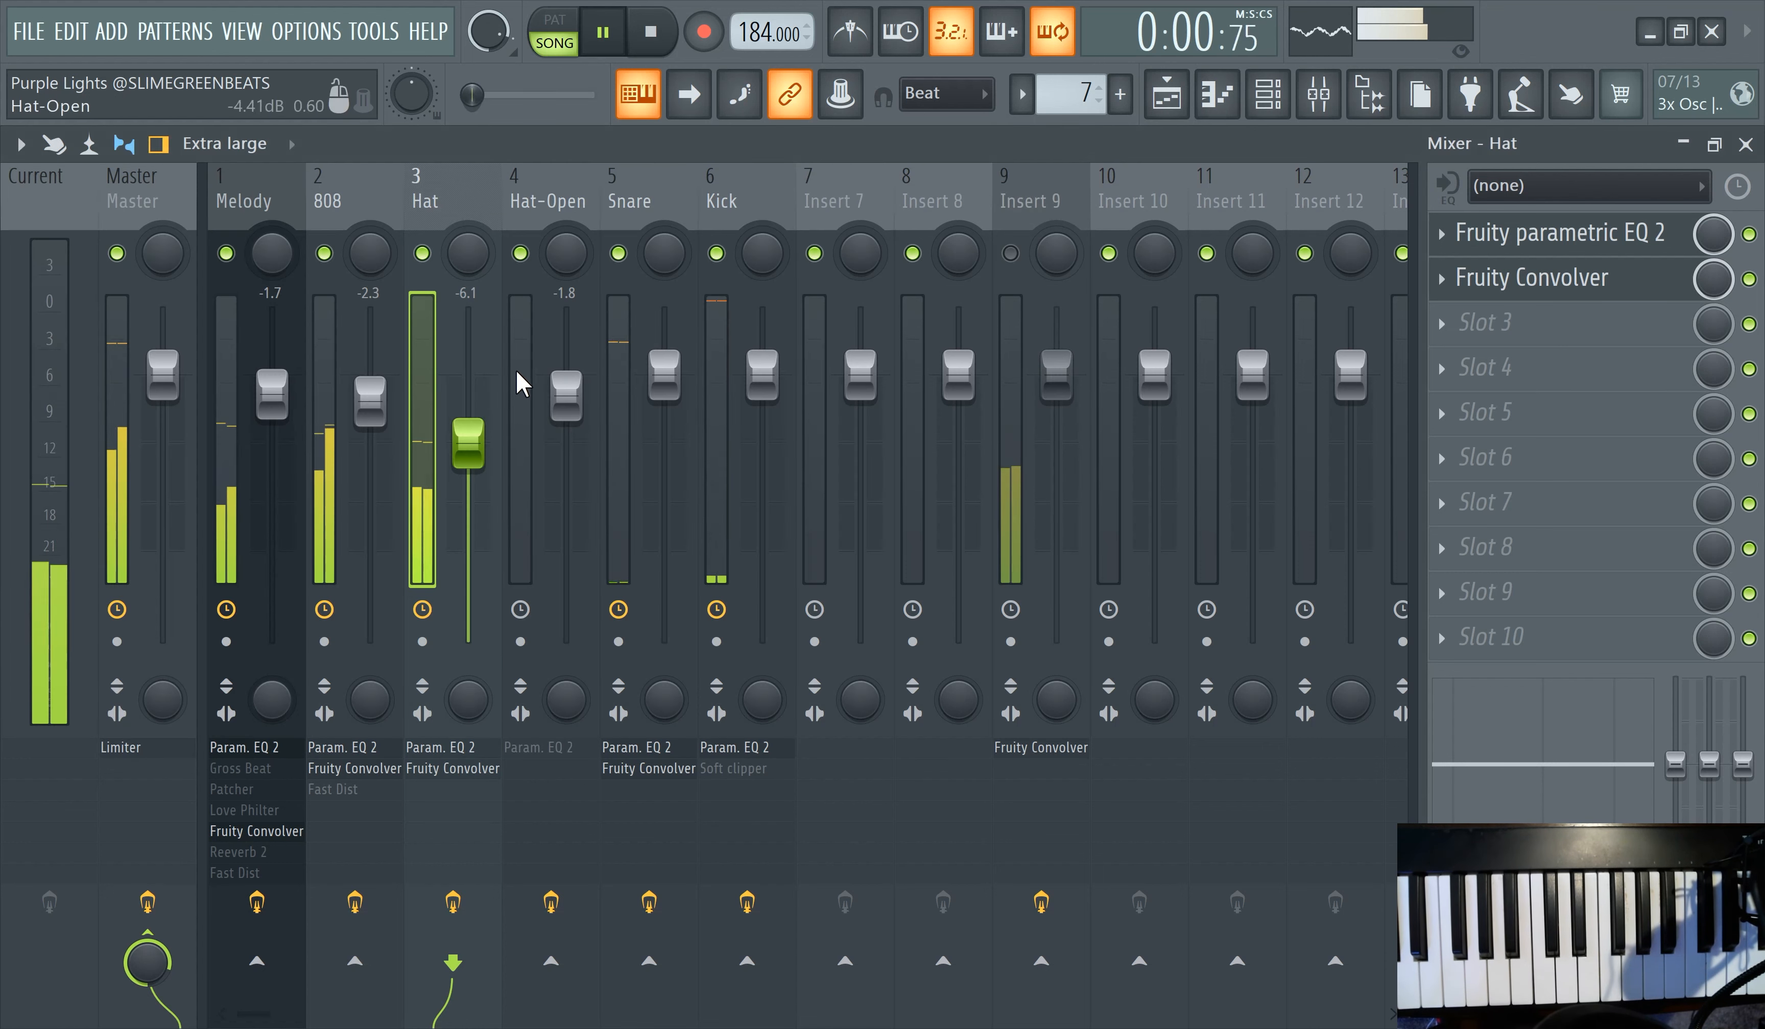
# - Load Transient Processor into effect slot 3 of the Kick mixer track
pyautogui.click(334, 394)
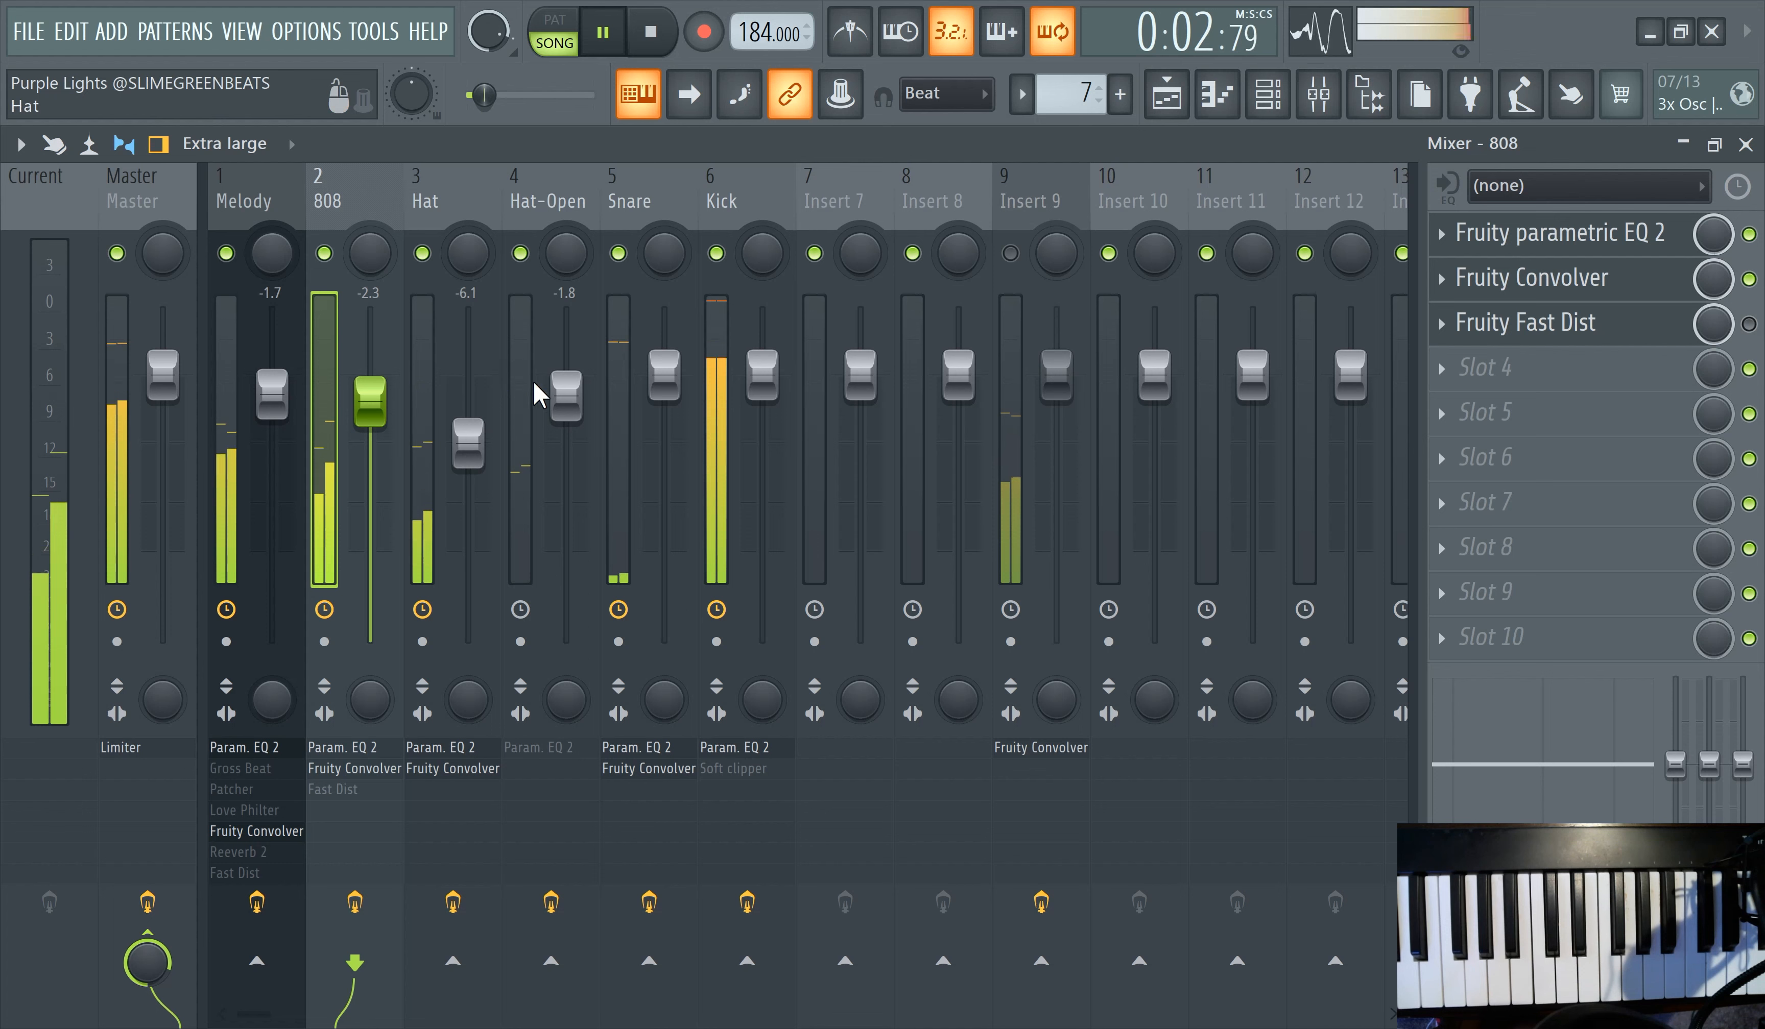
pyautogui.click(718, 342)
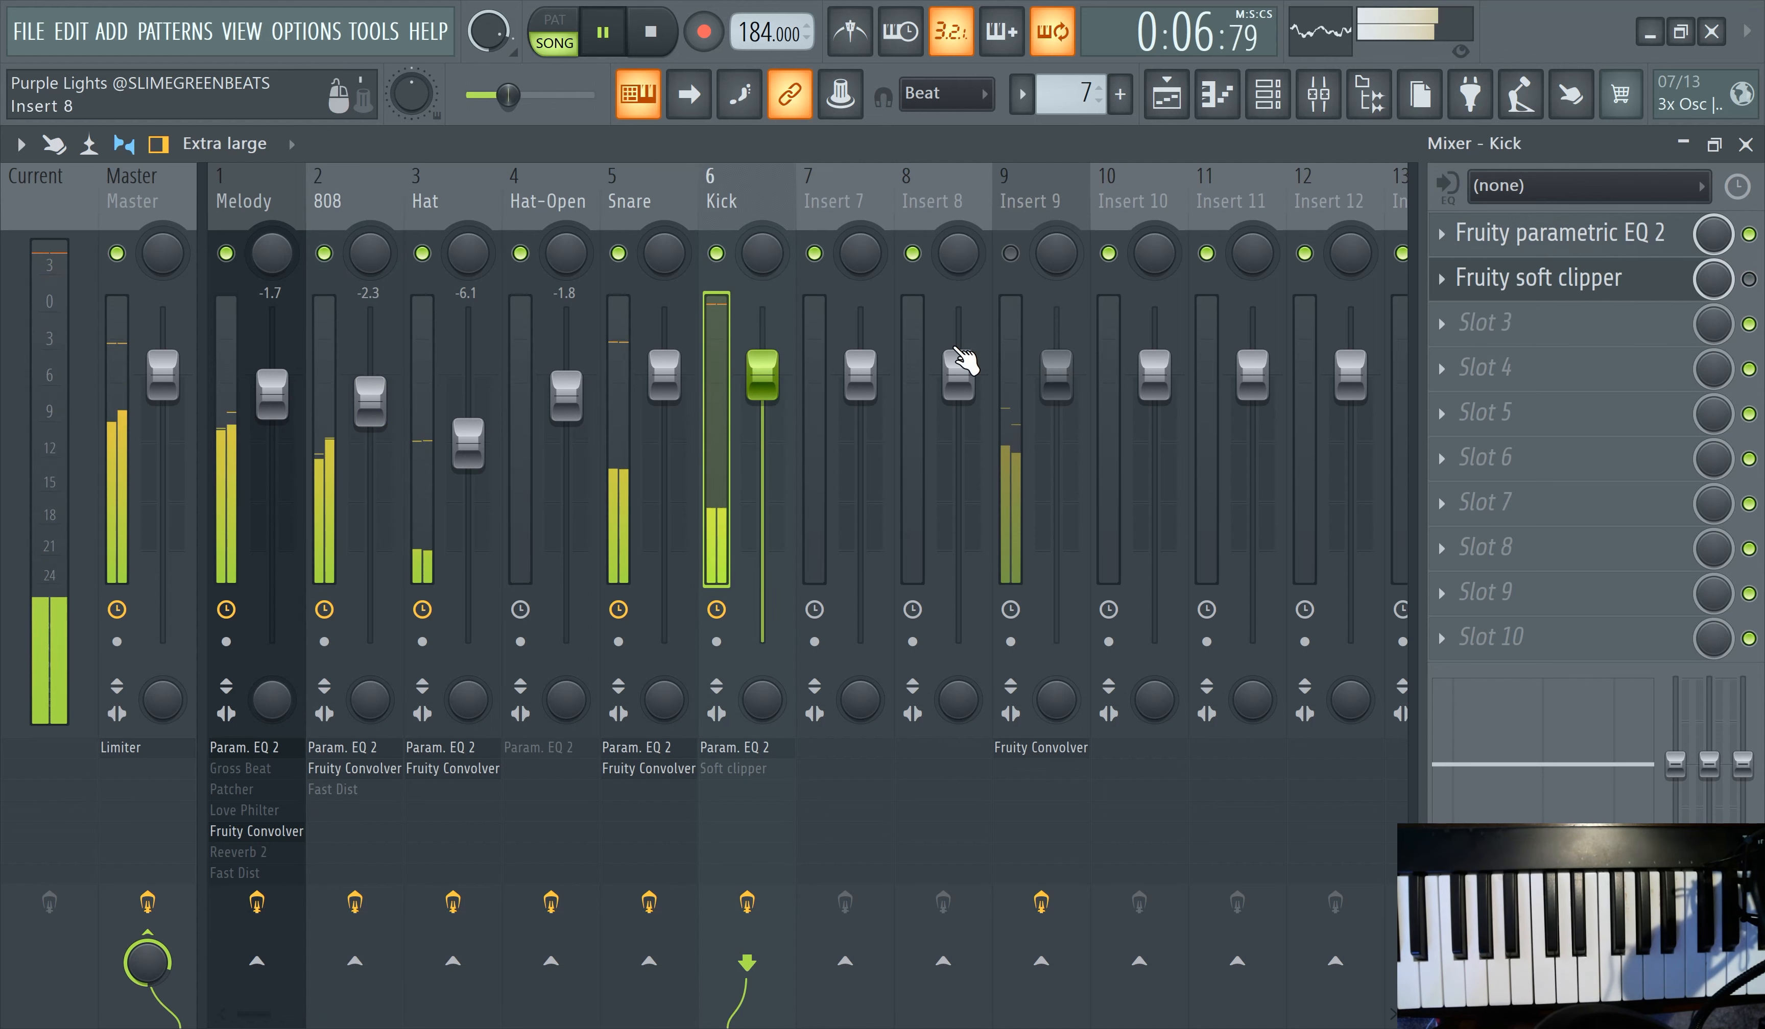
pyautogui.click(1520, 344)
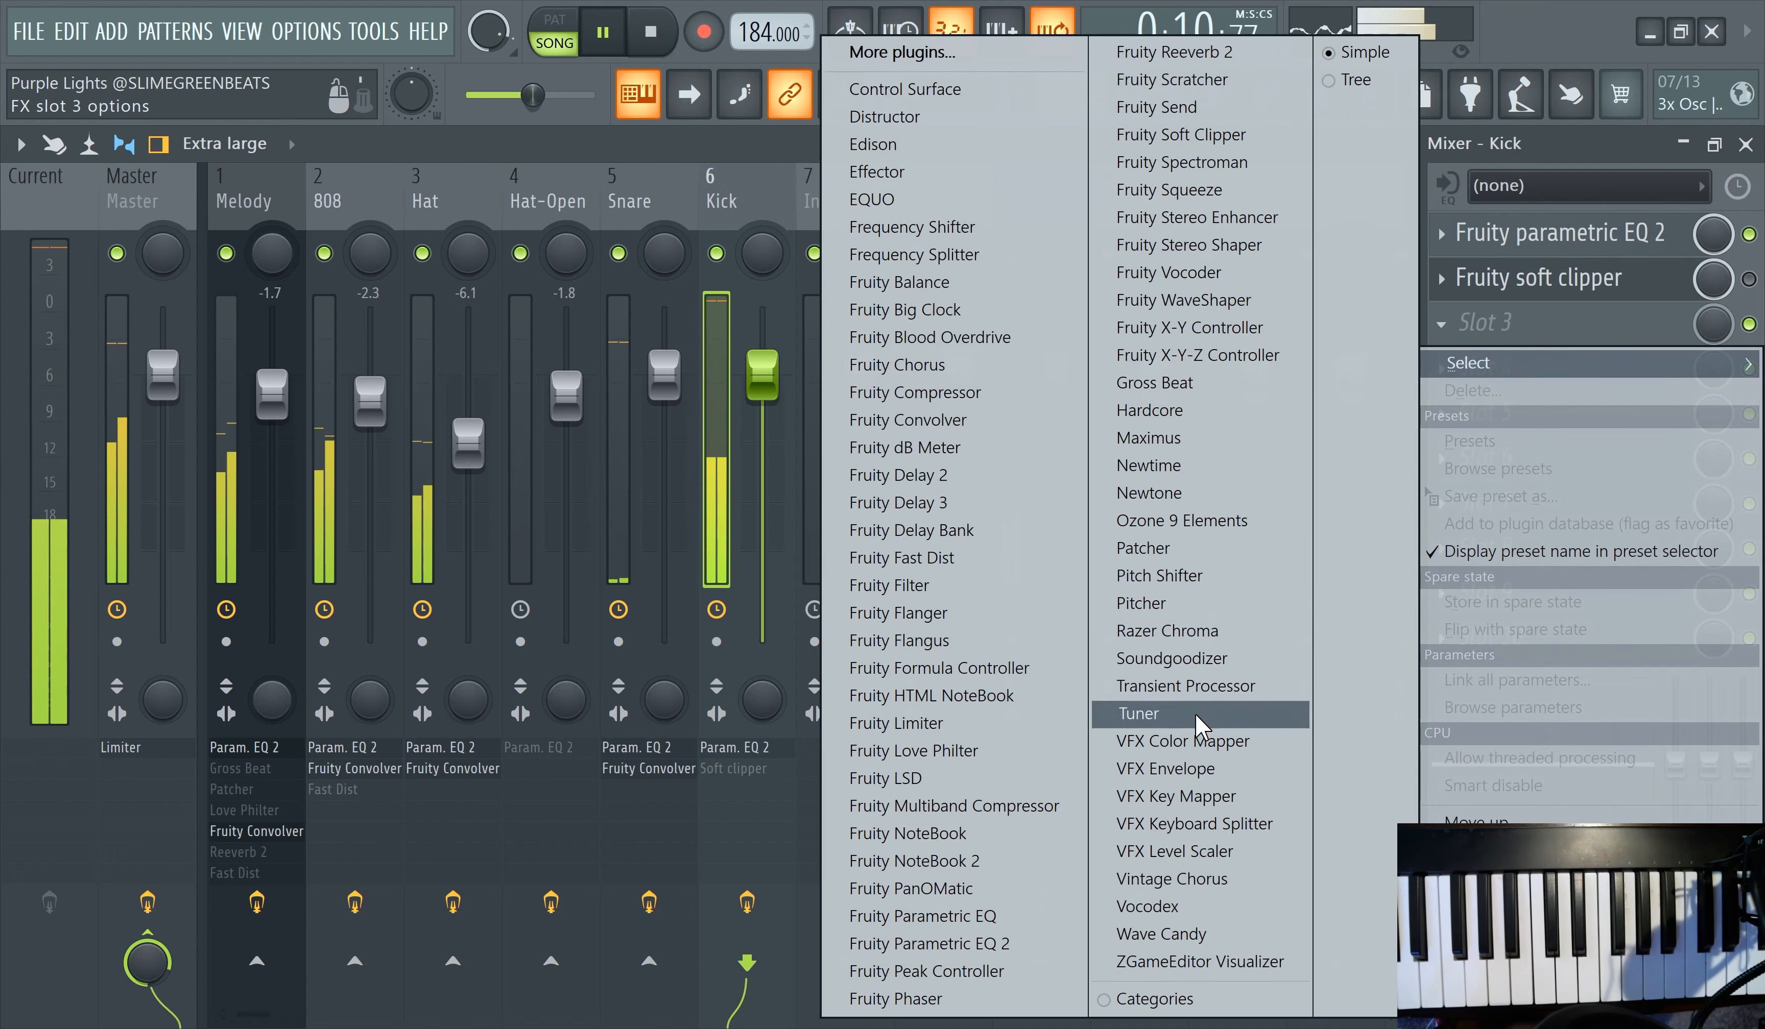
pyautogui.click(1202, 686)
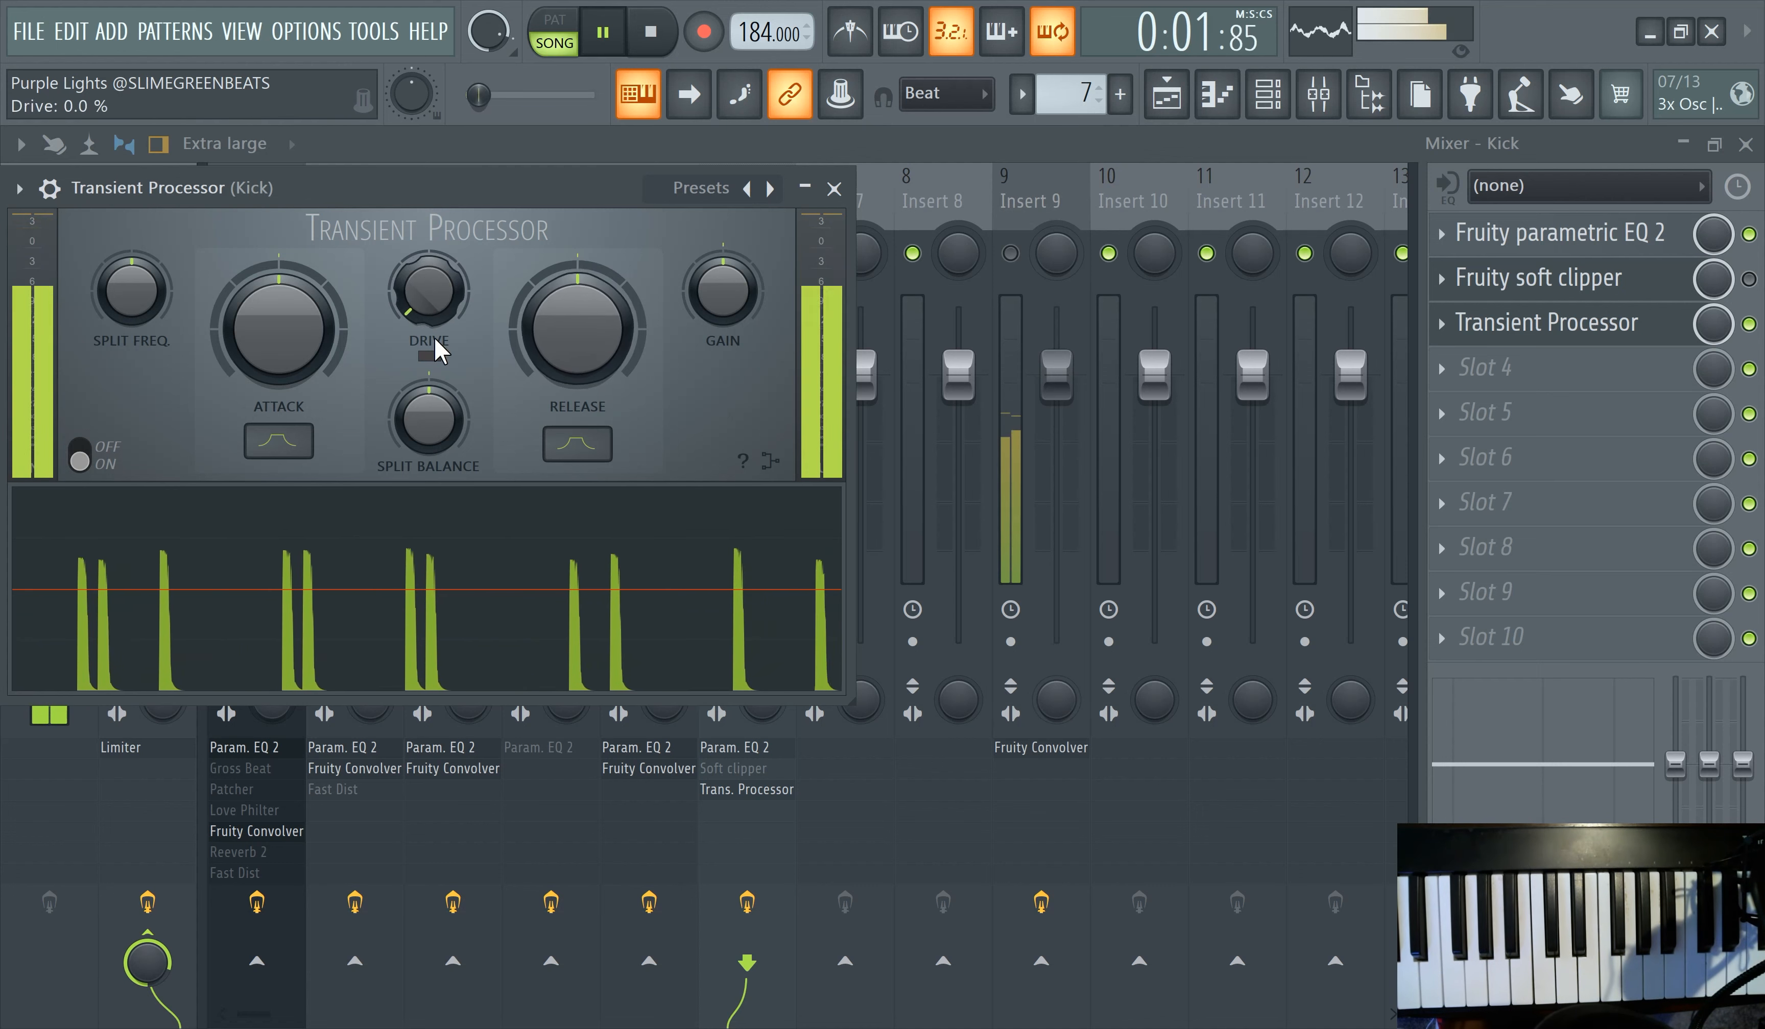
# - Reset the Attack on the Kick's Transient Processor, raise it moderately, and lower the Kick volume to -2.2 dB
pyautogui.moveTo(297, 357); pyautogui.dragTo(297, 283)
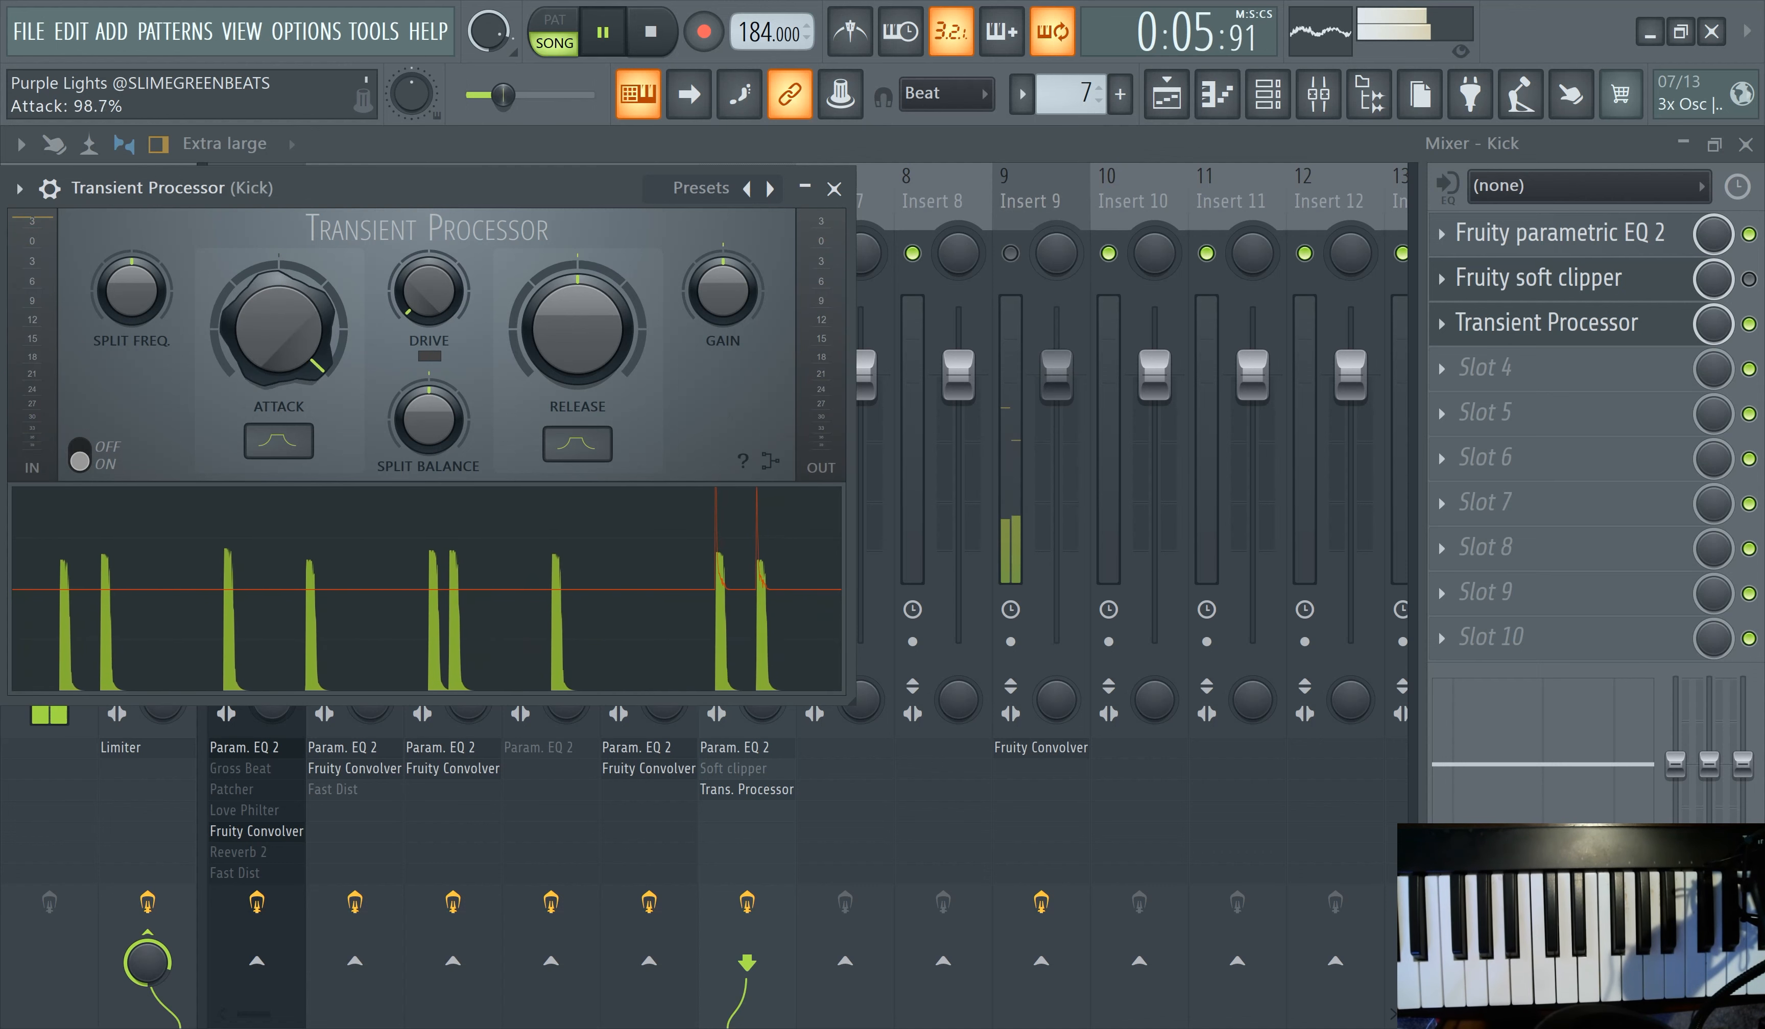
pyautogui.moveTo(301, 316); pyautogui.dragTo(302, 340)
pyautogui.rightClick(285, 305)
pyautogui.click(329, 326)
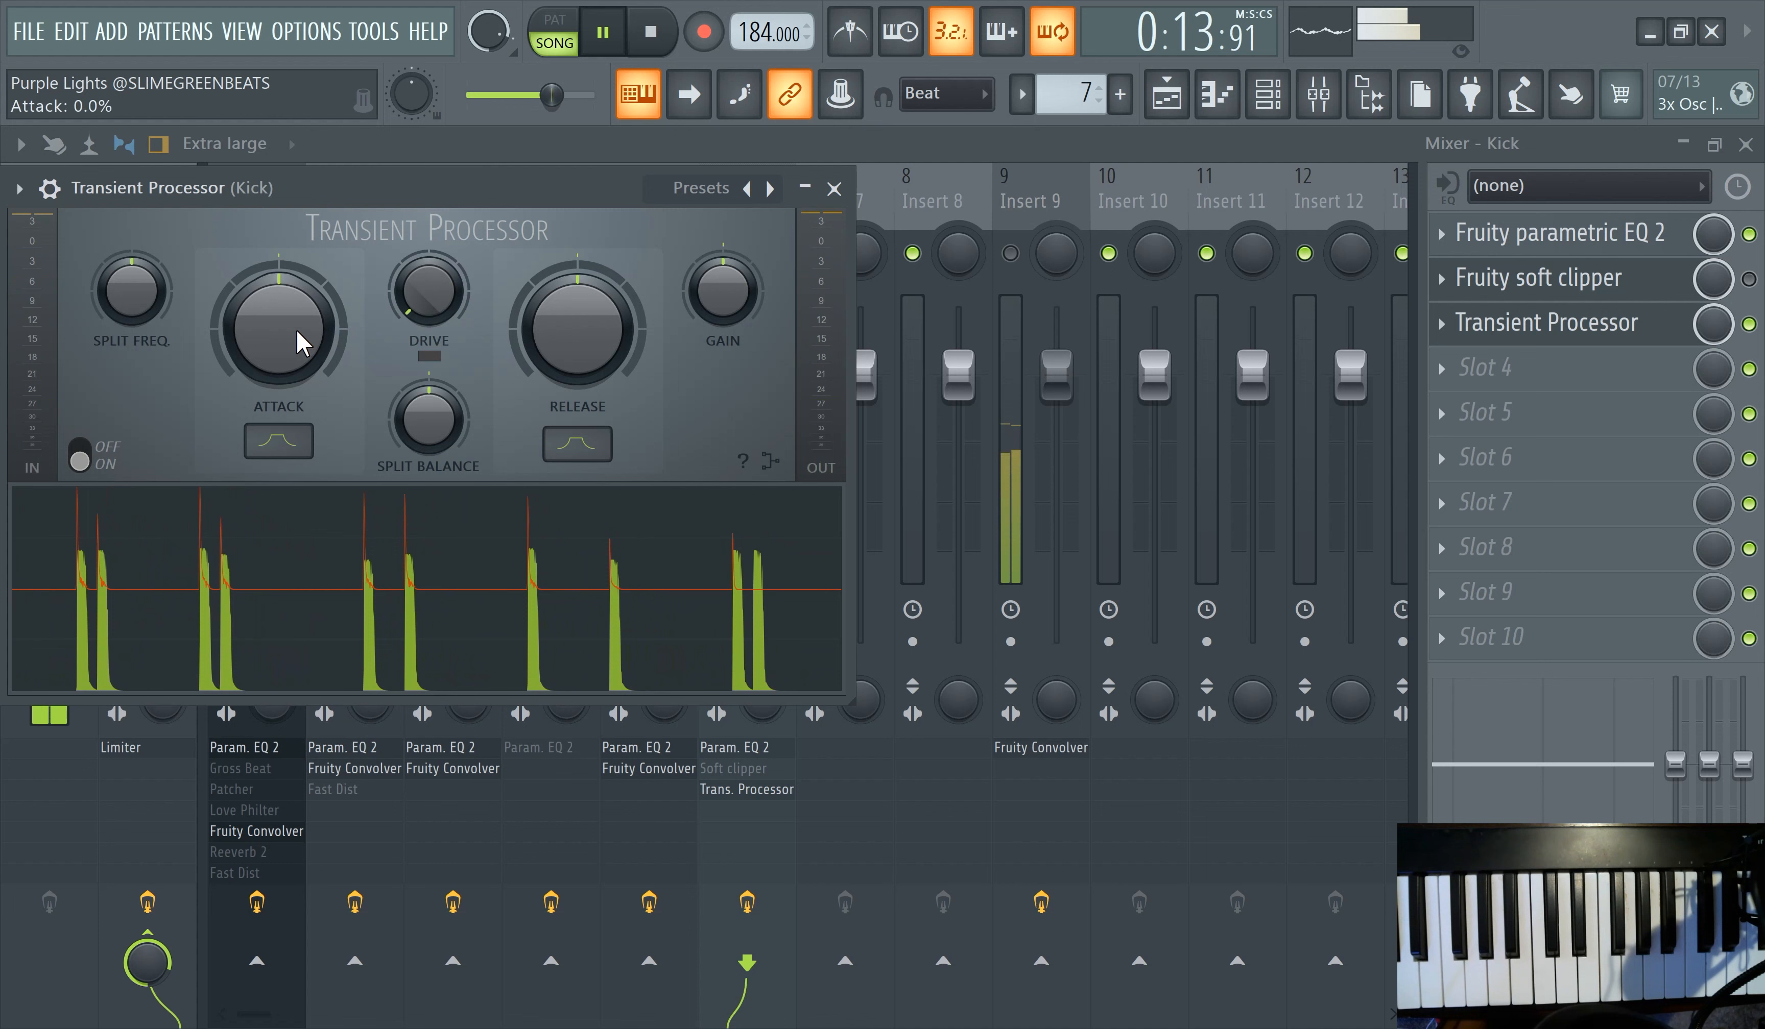
pyautogui.moveTo(300, 335); pyautogui.dragTo(322, 336)
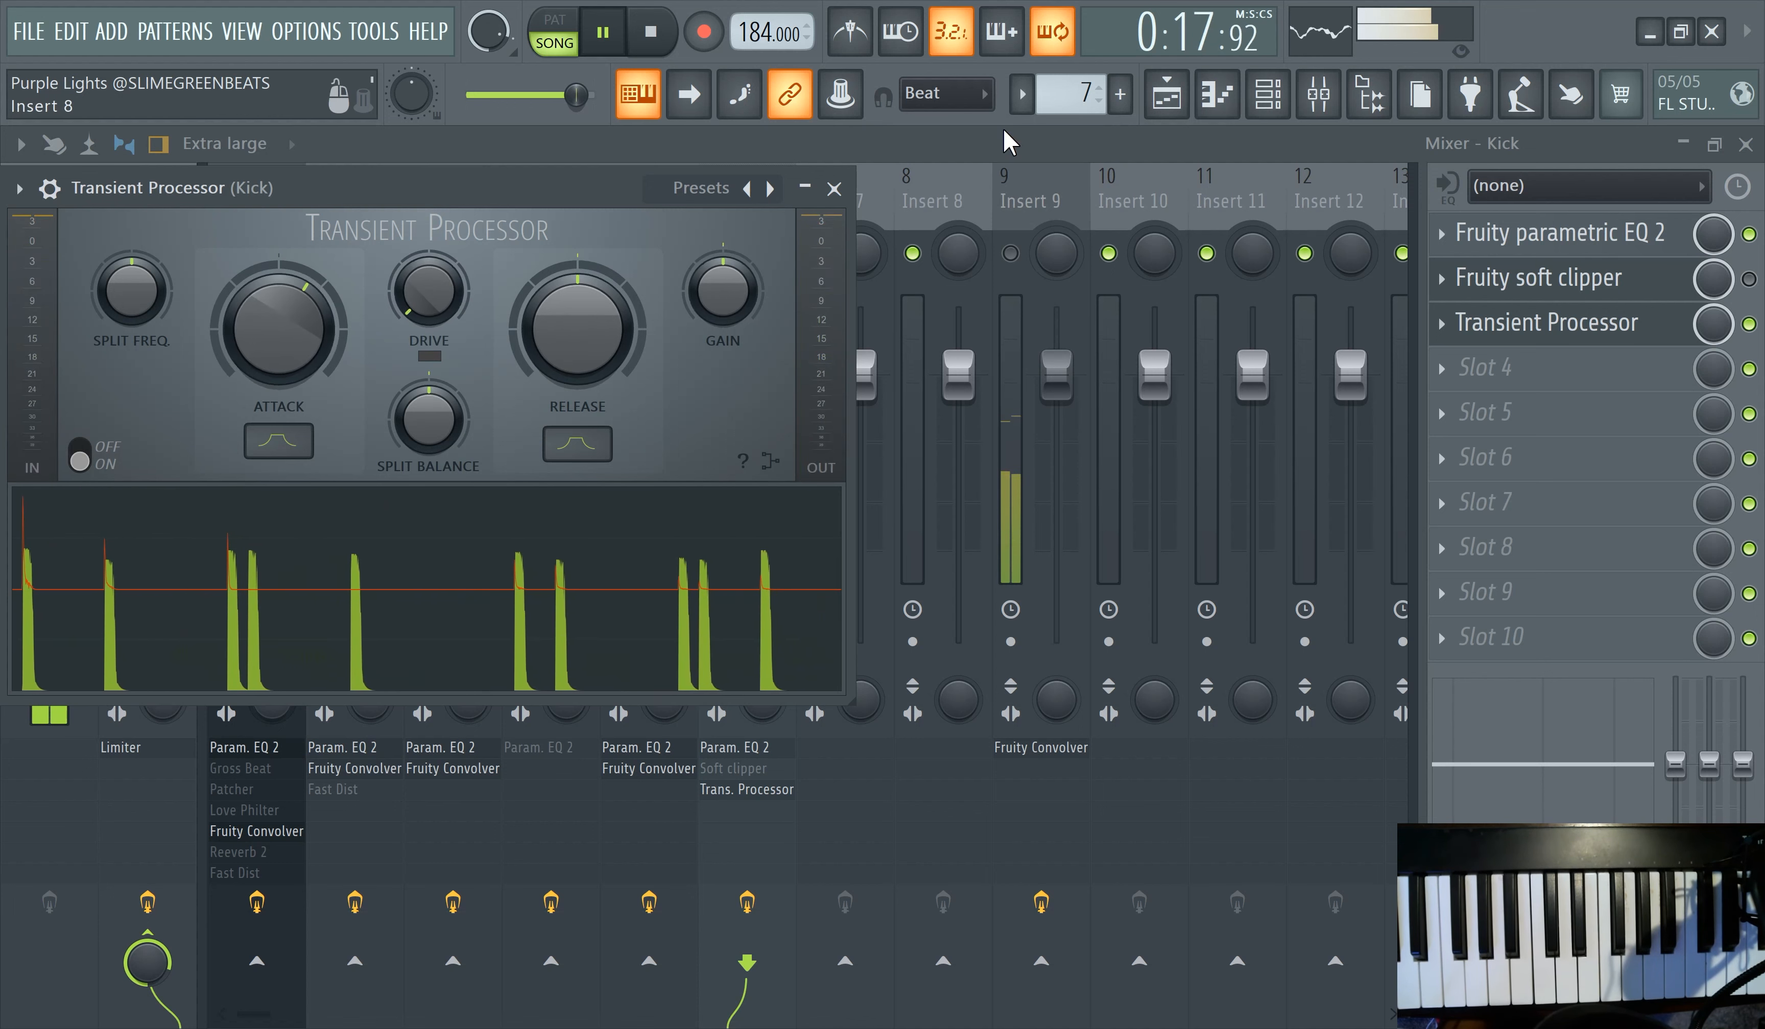
pyautogui.click(988, 147)
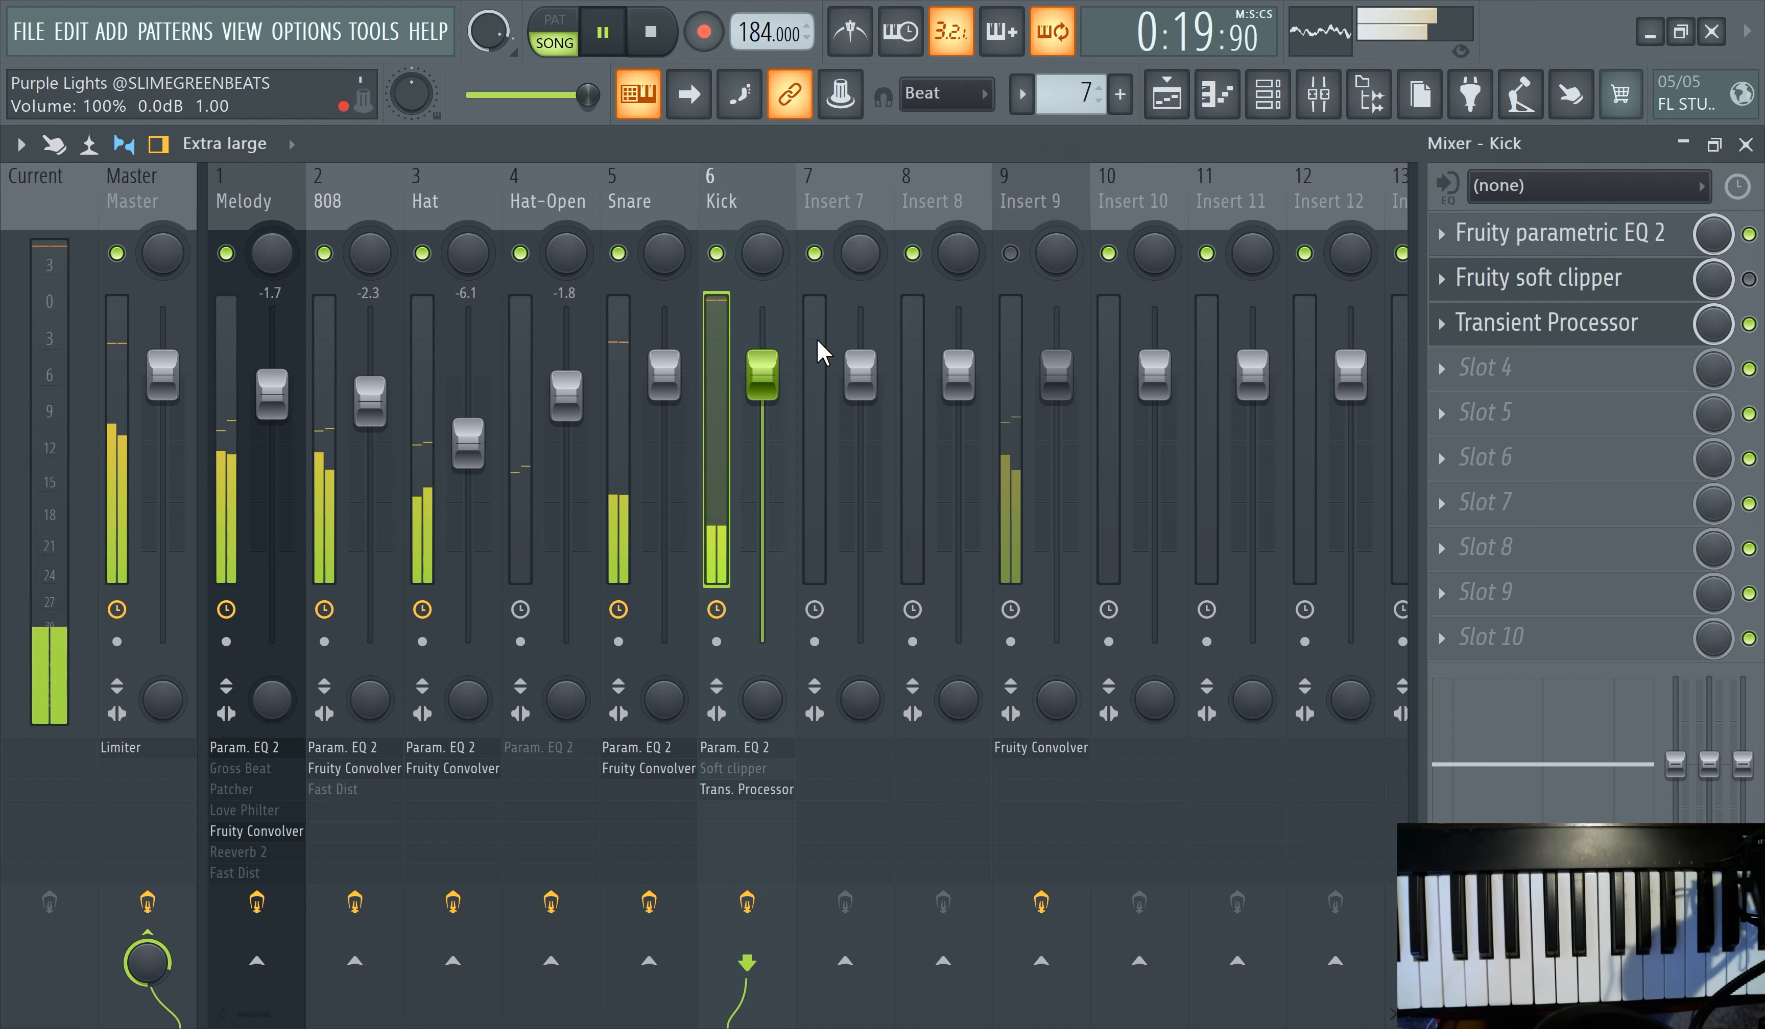
pyautogui.scroll(-5, 770, 414)
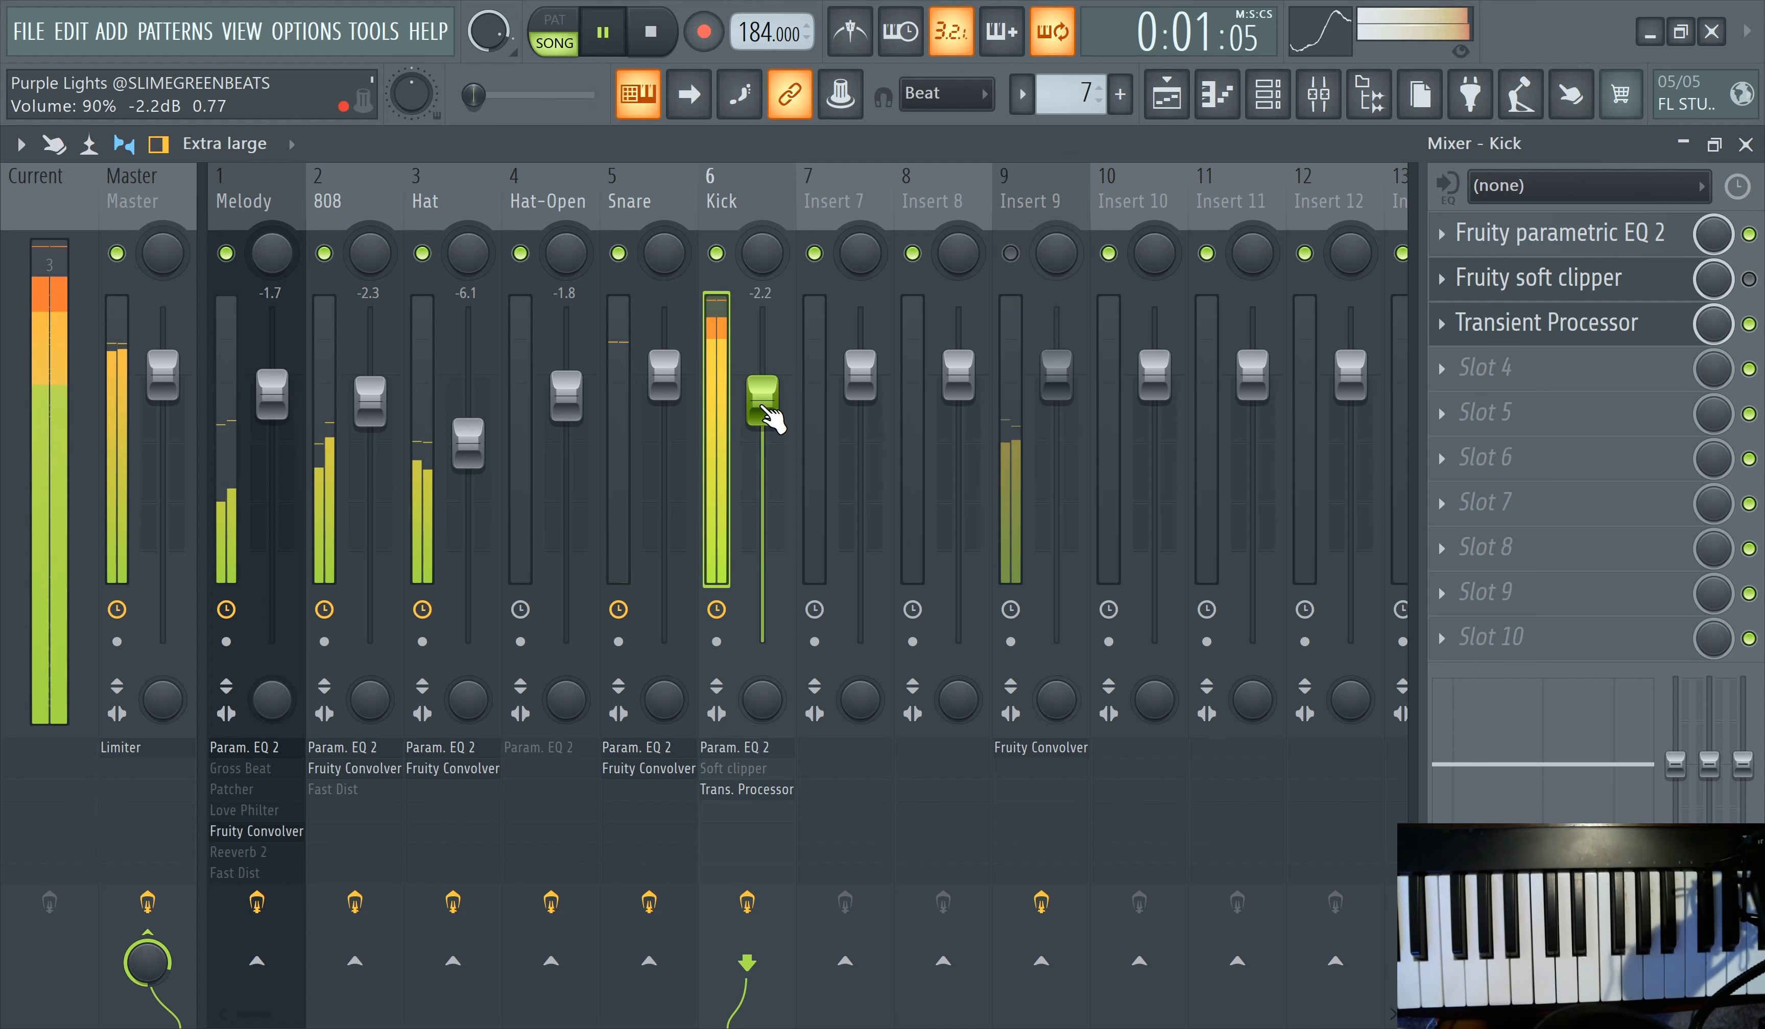
# - Load Transient Processor into slot 3 of the Snare track and raise its Attack to a little over half
pyautogui.click(642, 445)
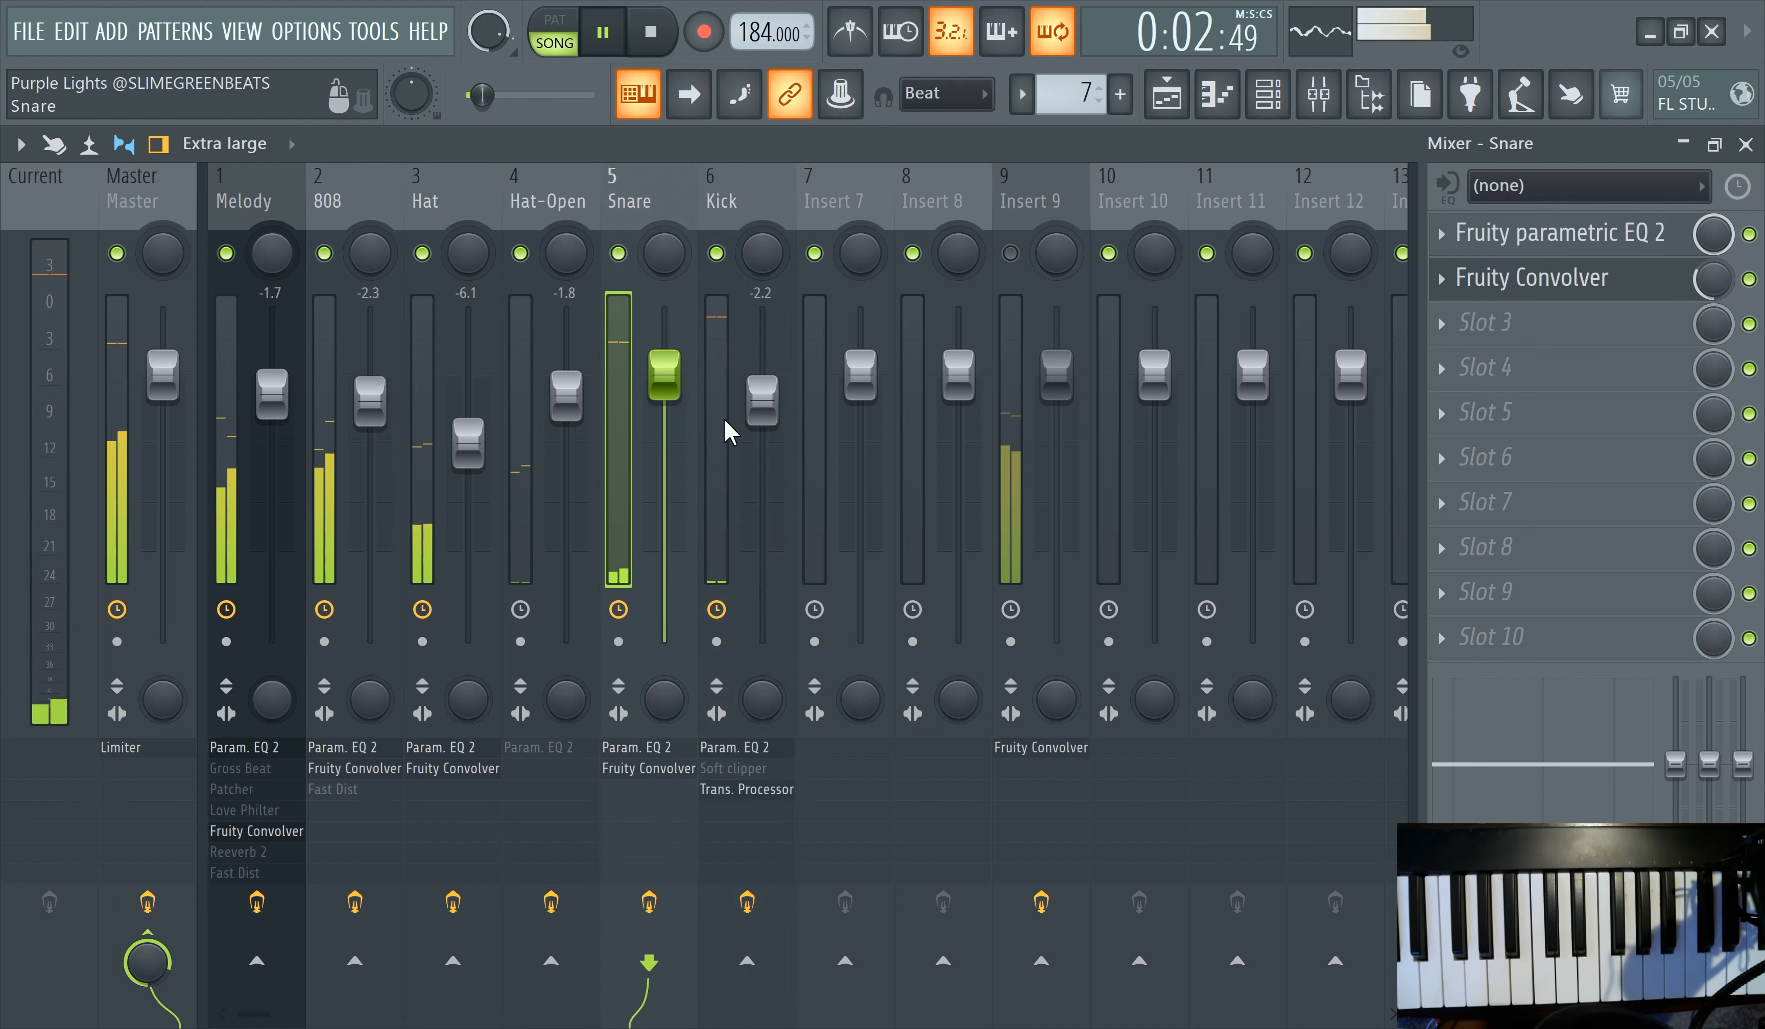
pyautogui.click(1474, 327)
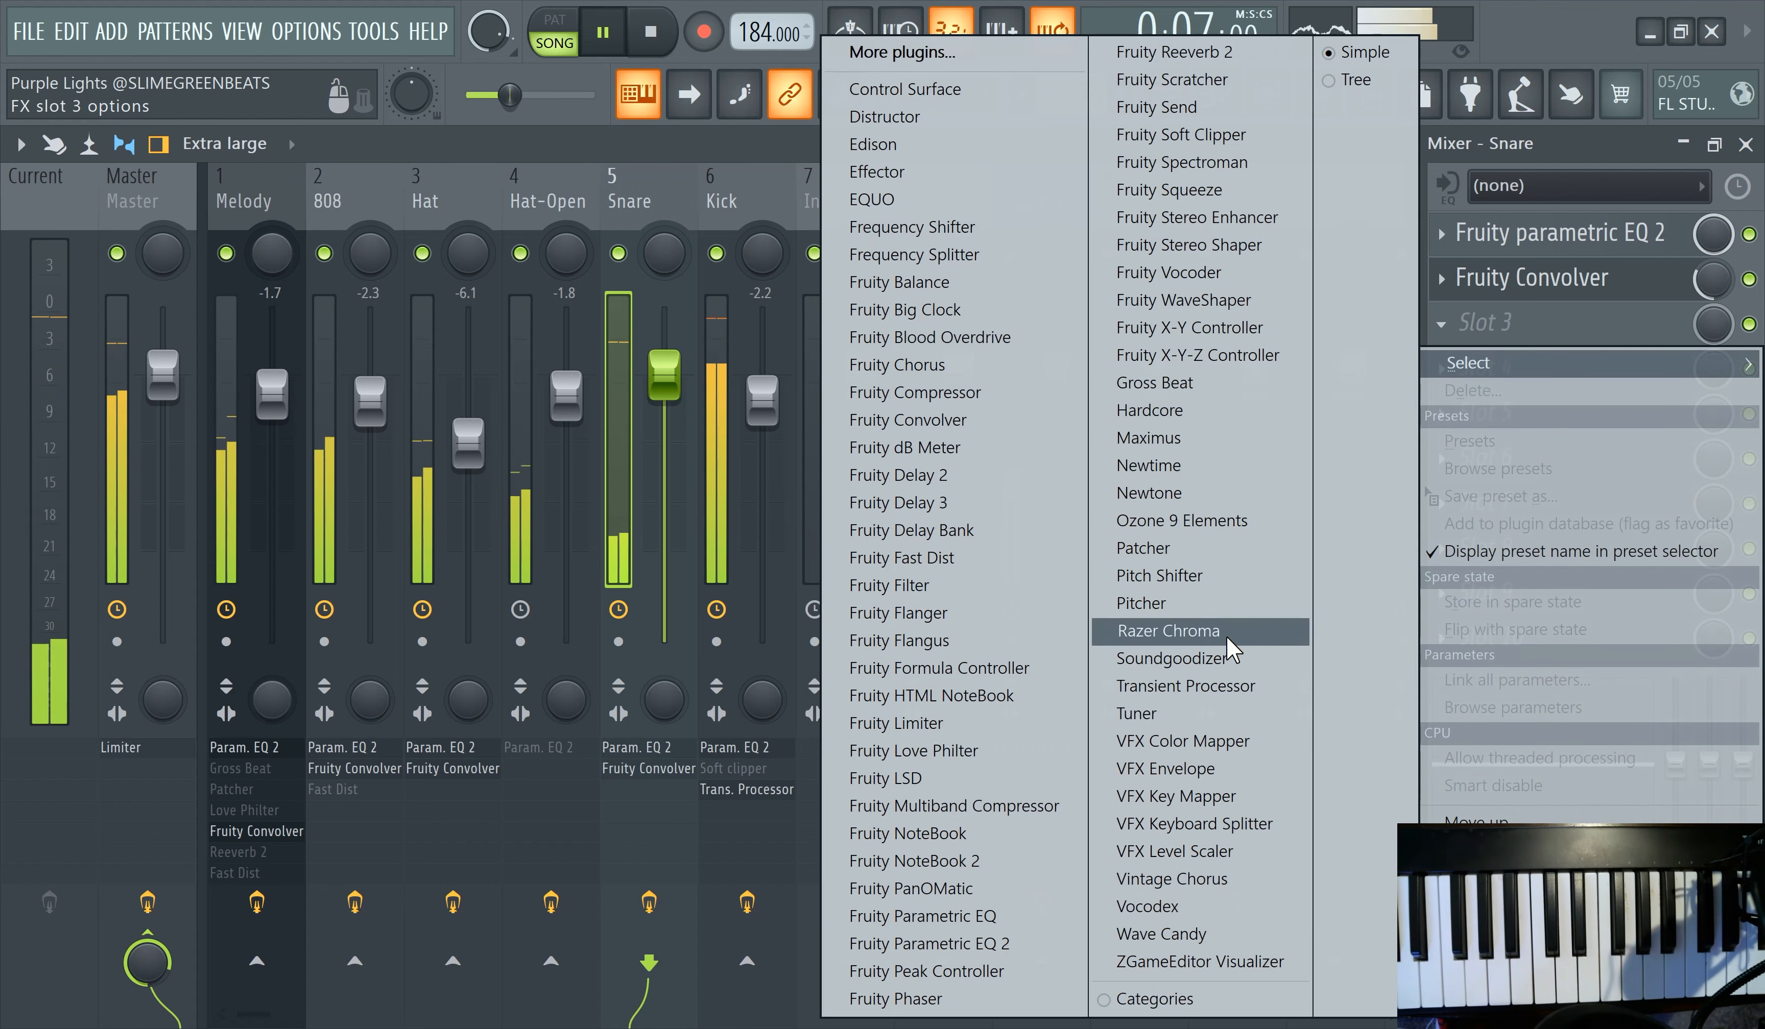
pyautogui.click(1221, 688)
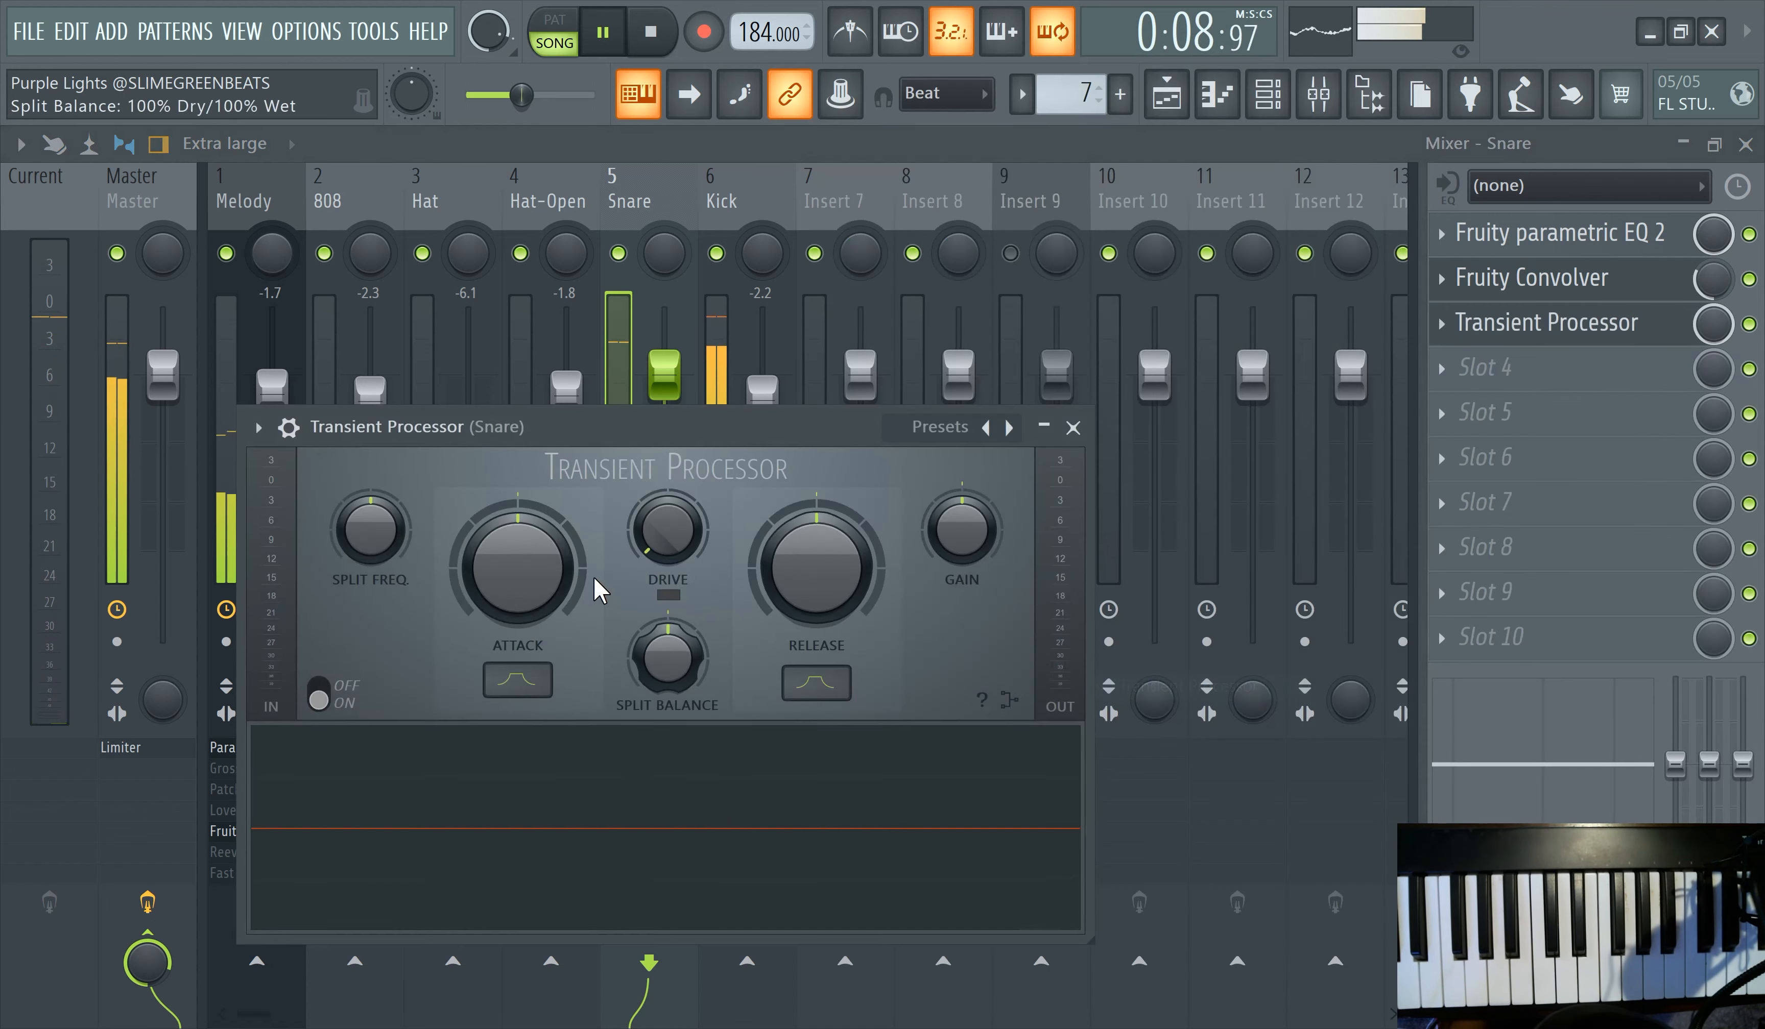
pyautogui.moveTo(599, 583); pyautogui.dragTo(531, 574)
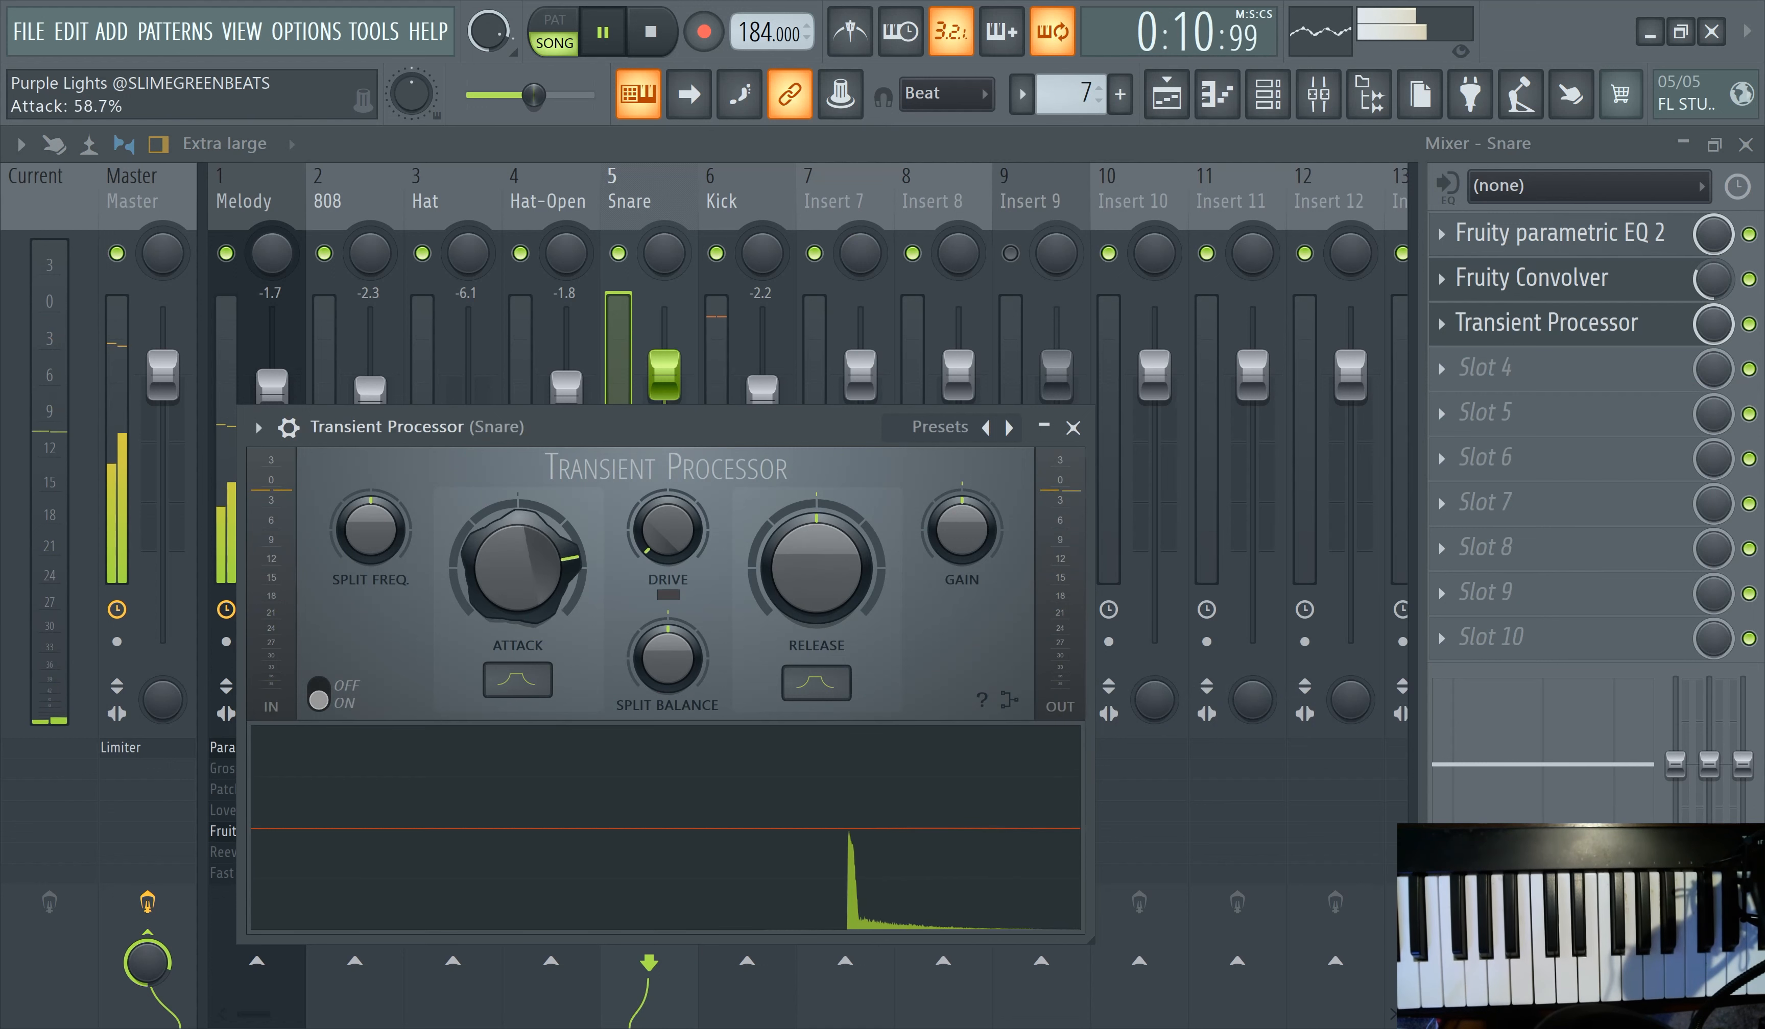
pyautogui.moveTo(532, 584); pyautogui.dragTo(541, 546)
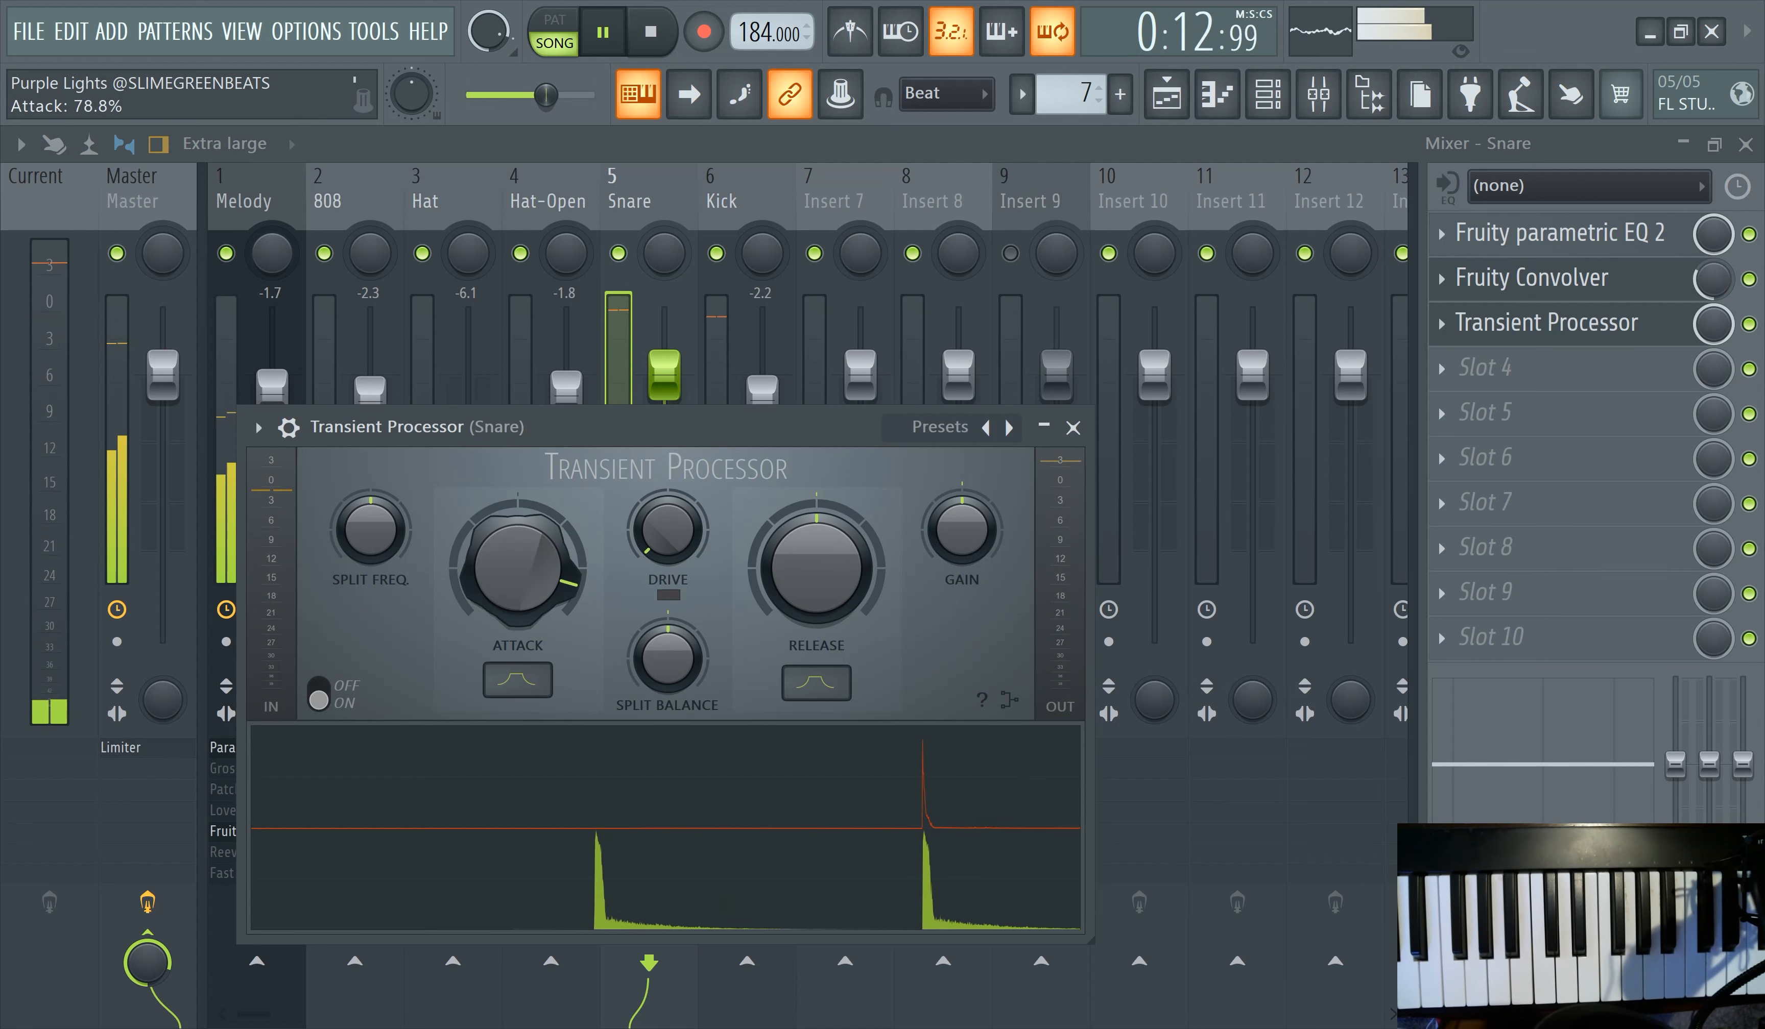
pyautogui.moveTo(537, 574)
pyautogui.mouseDown()
pyautogui.moveTo(539, 594)
pyautogui.moveTo(550, 567)
pyautogui.mouseUp()
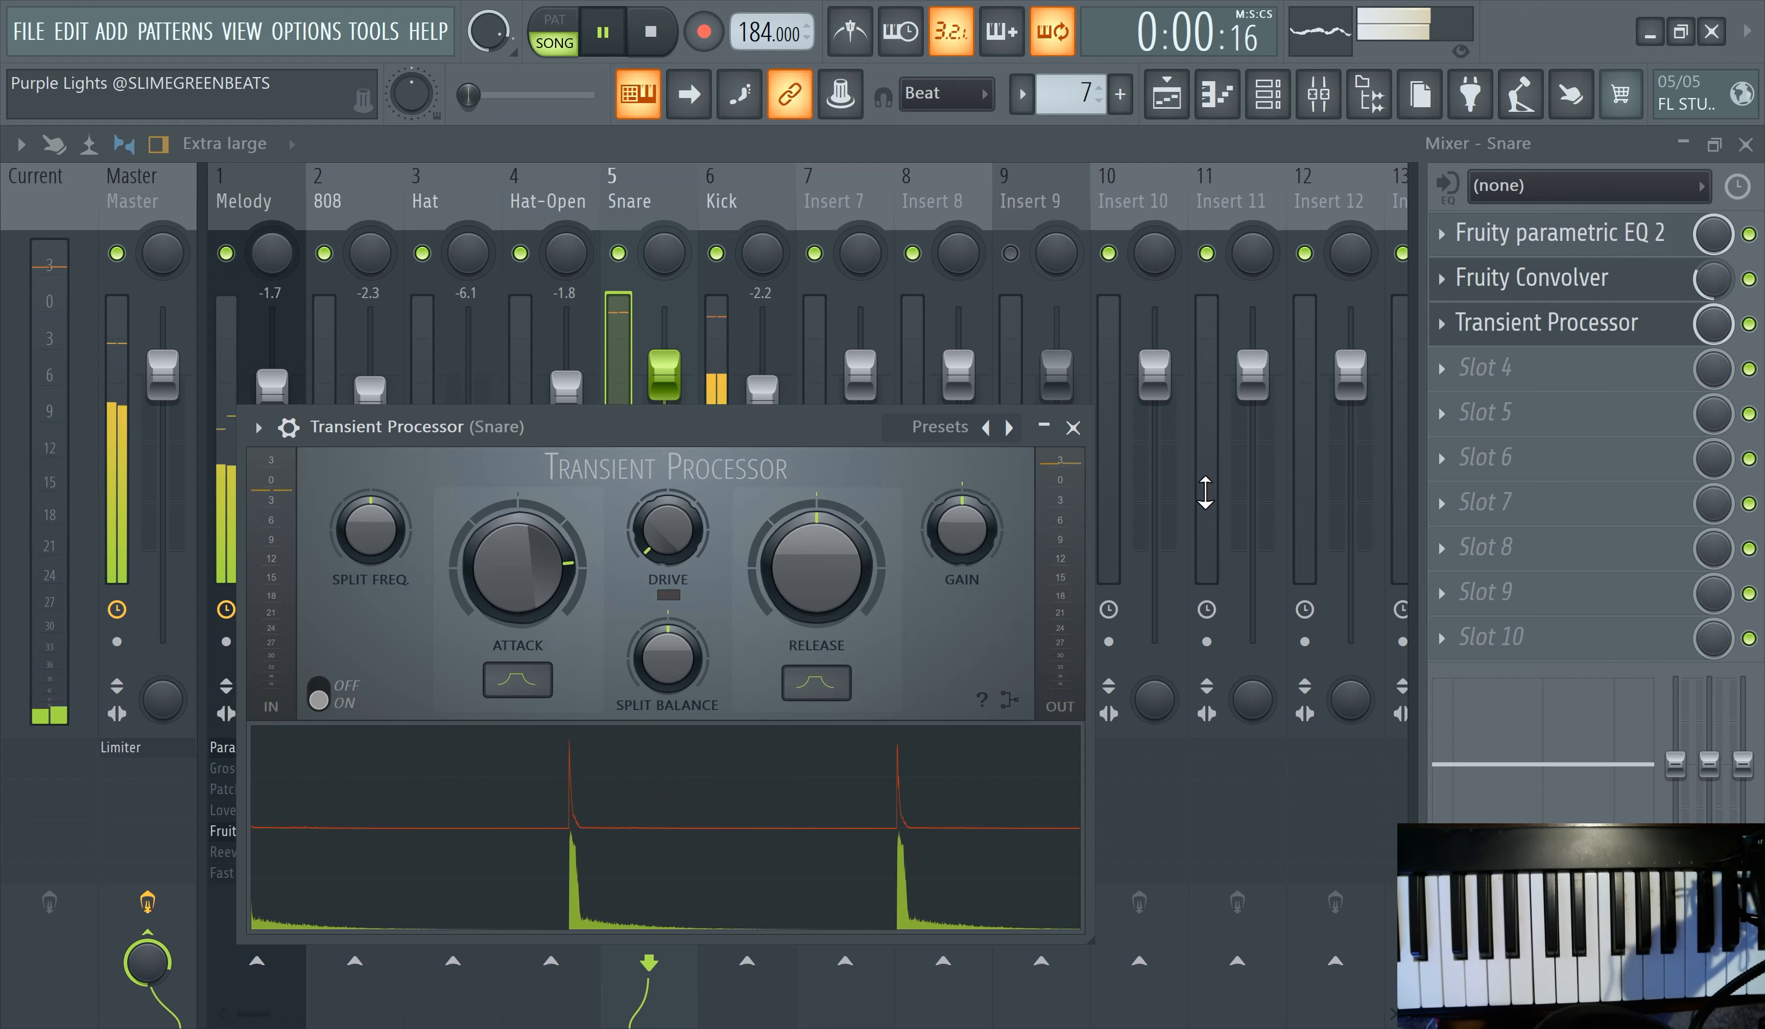
# - Compare the Snare with its Transient Processor bypassed and lower the Snare's Fruity Convolver mix level
pyautogui.click(1748, 325)
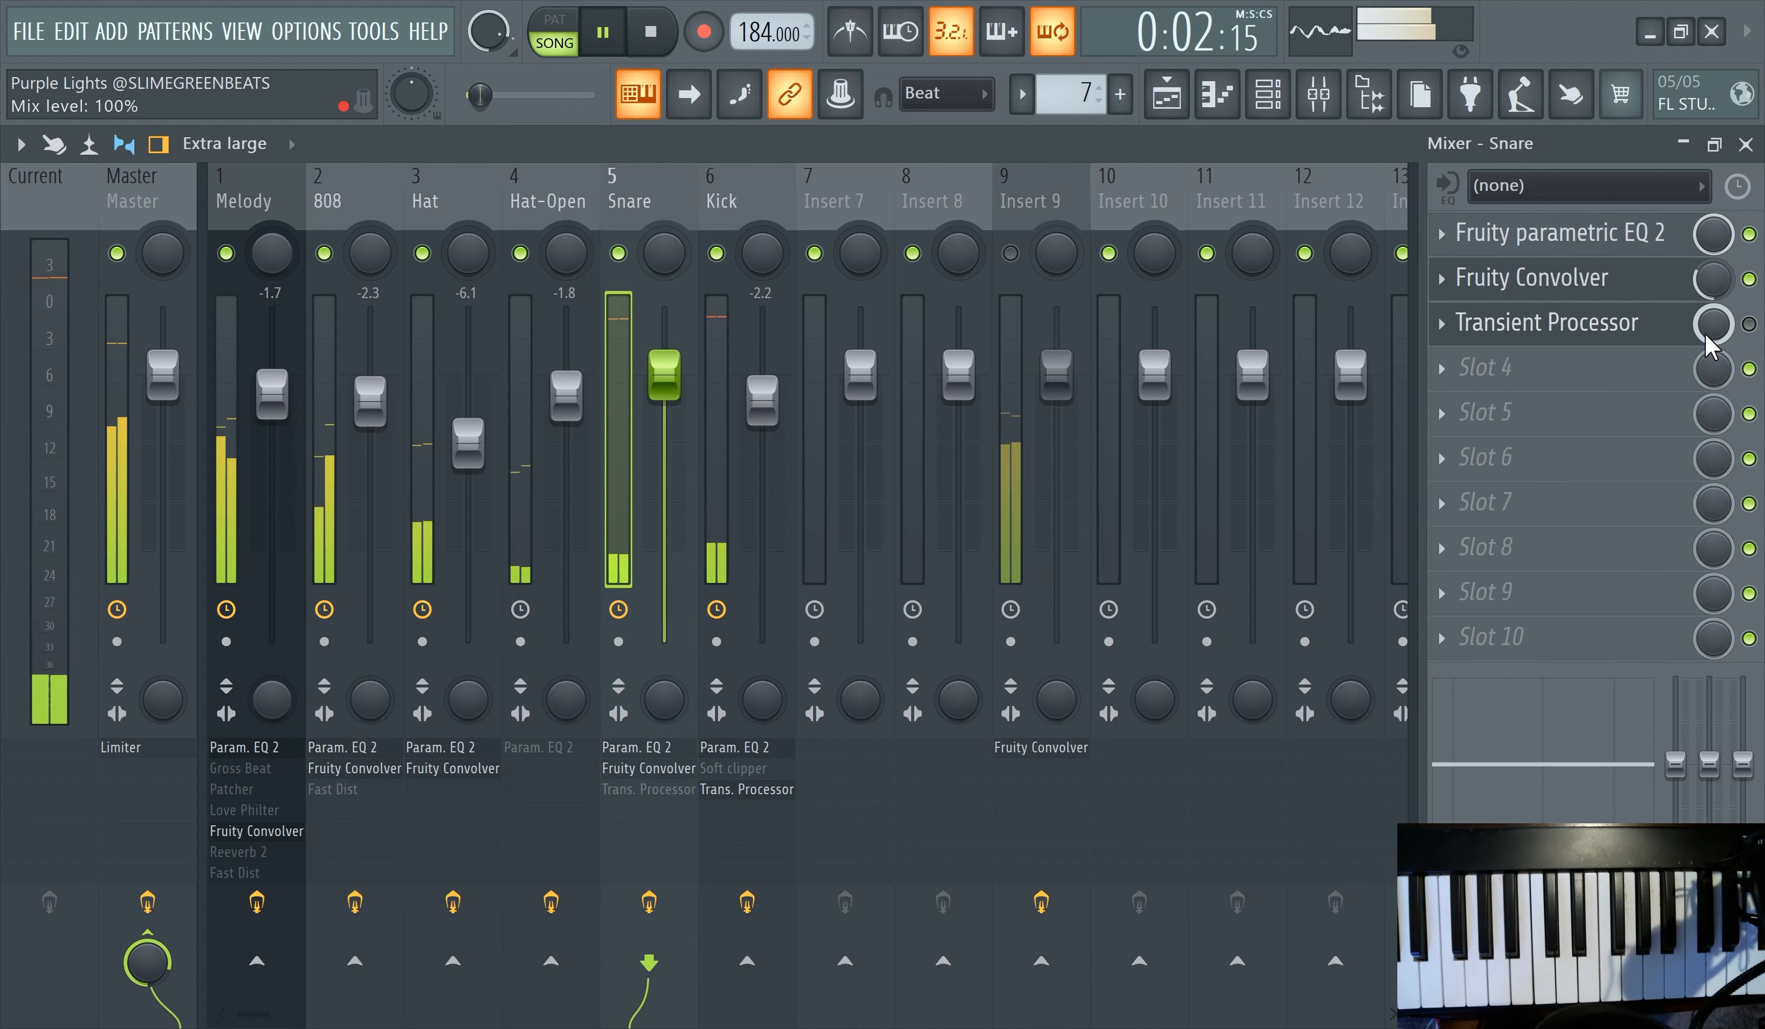
pyautogui.moveTo(1714, 279); pyautogui.dragTo(1713, 305)
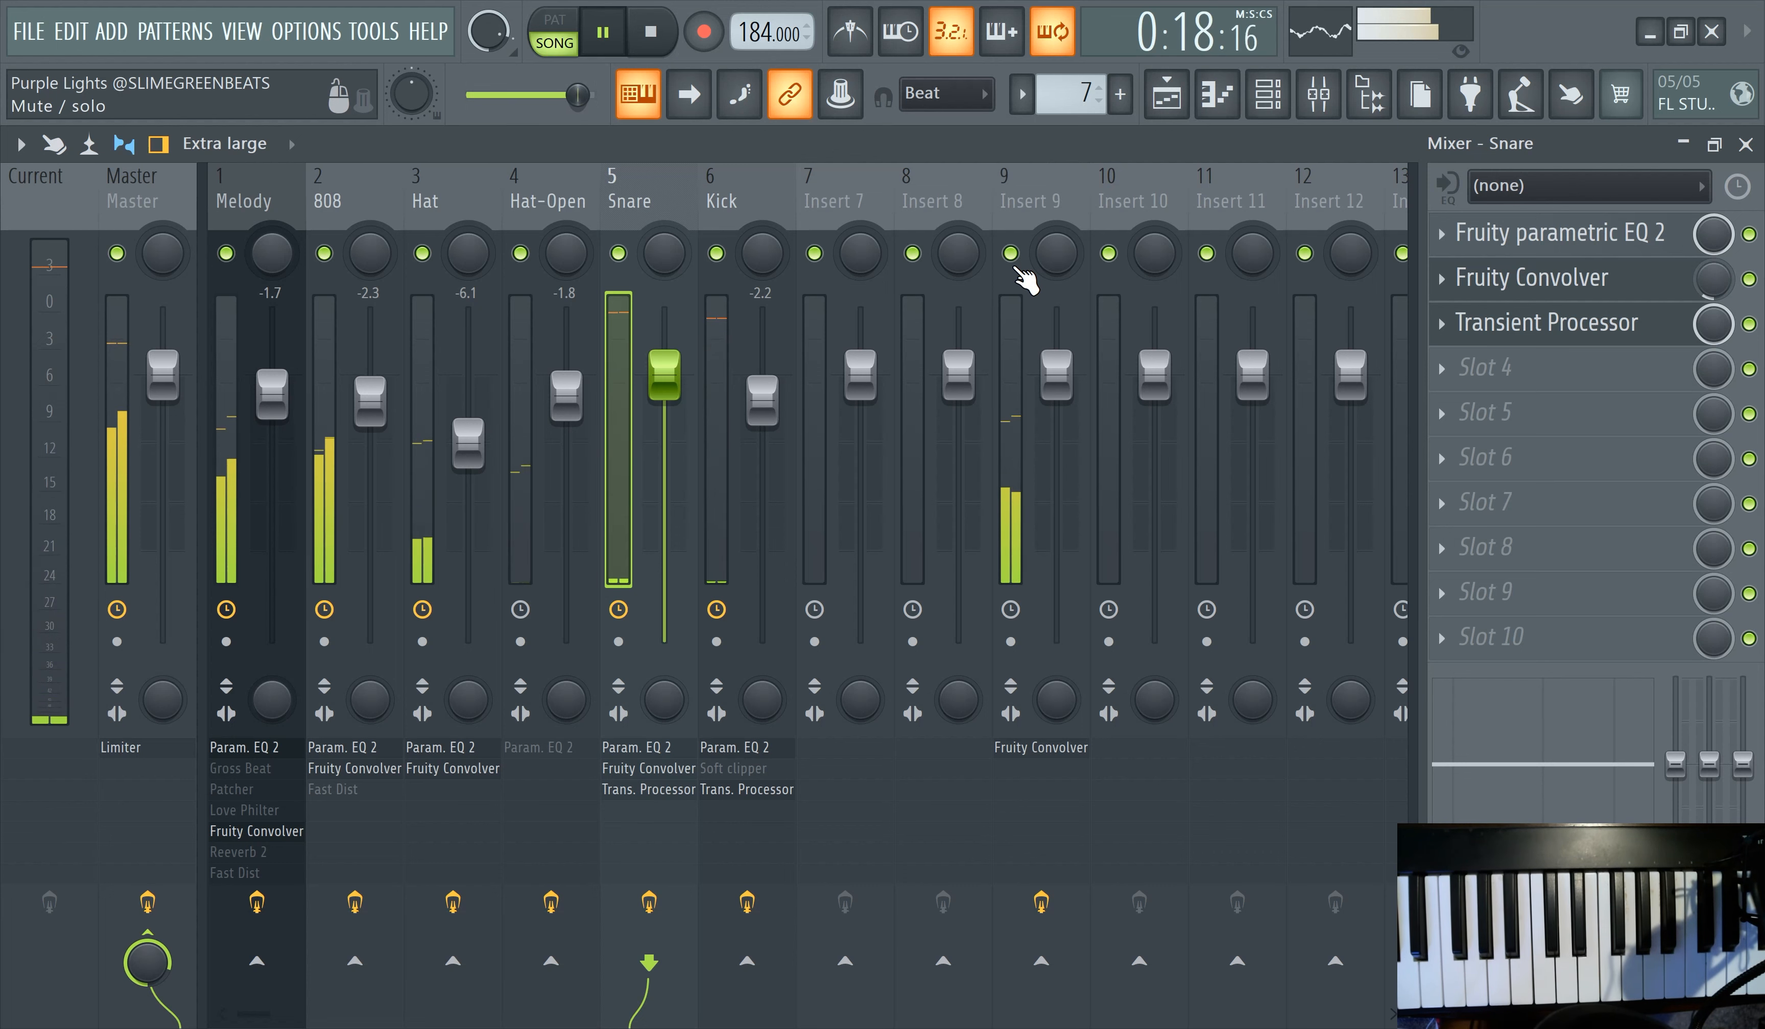
# - Create Pattern 8 and place its clip at bar 1 of Track 12 in the playlist
pyautogui.click(1182, 114)
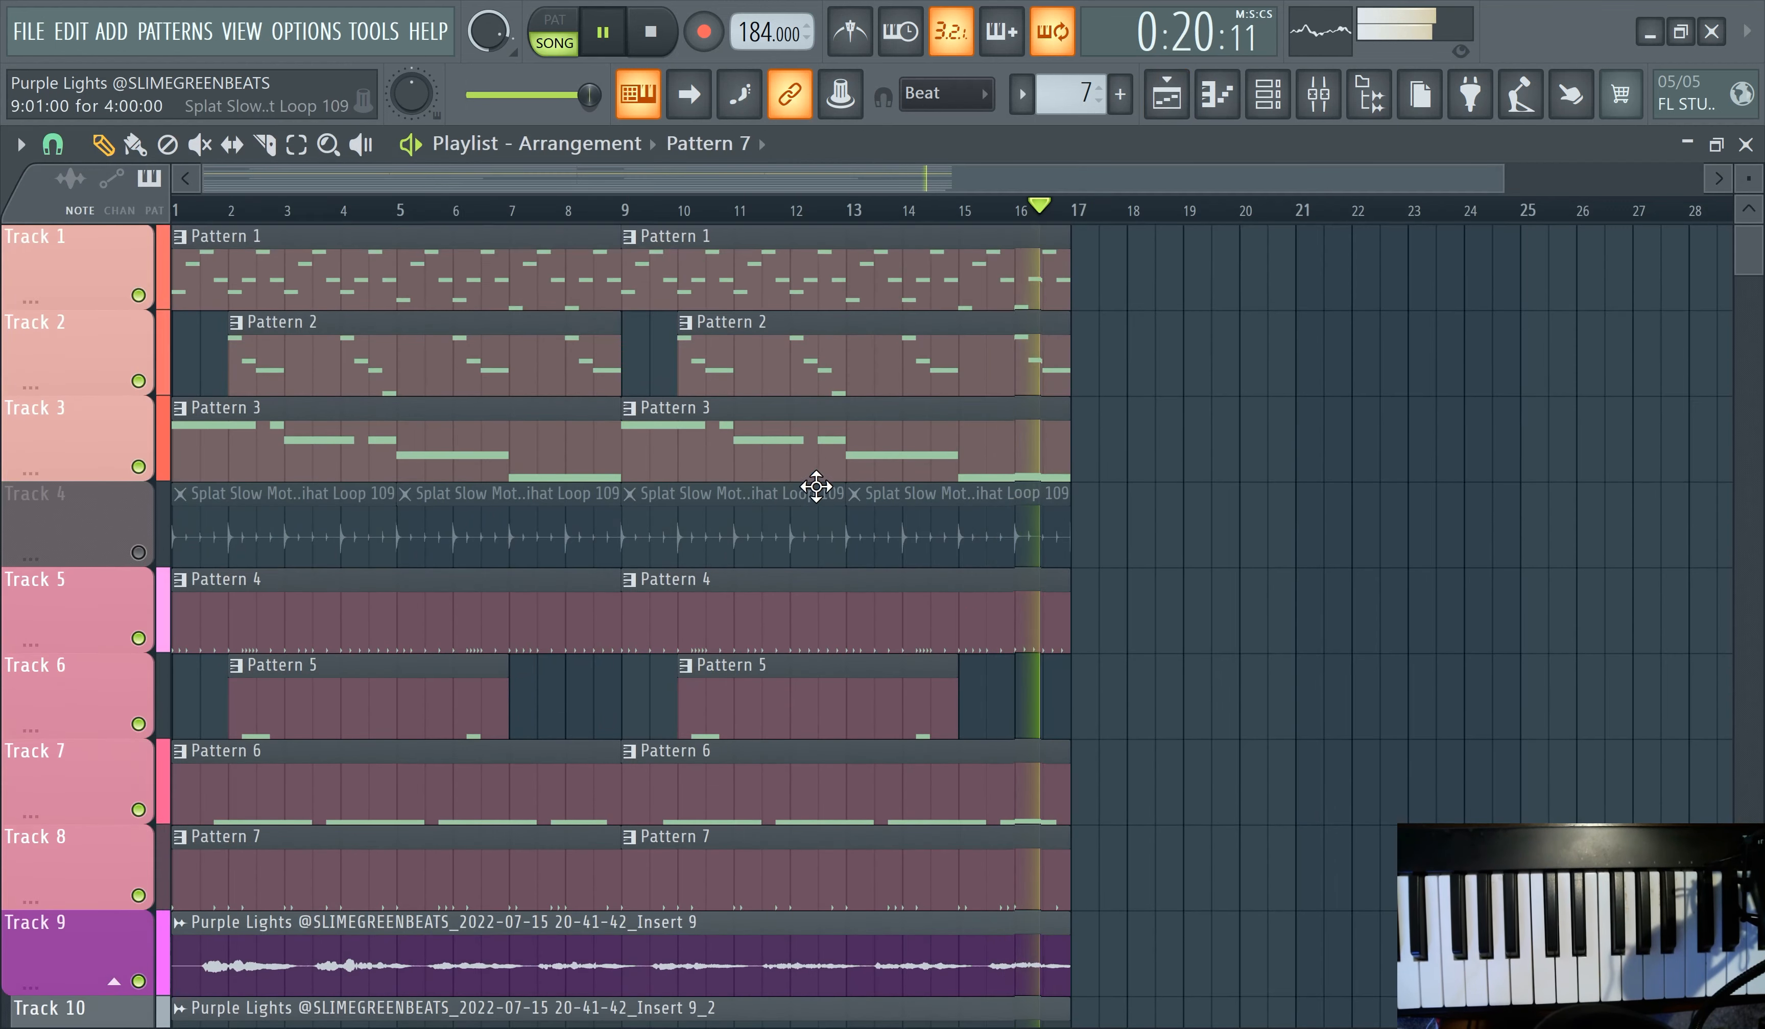
pyautogui.scroll(-3, 777, 425)
pyautogui.click(1120, 94)
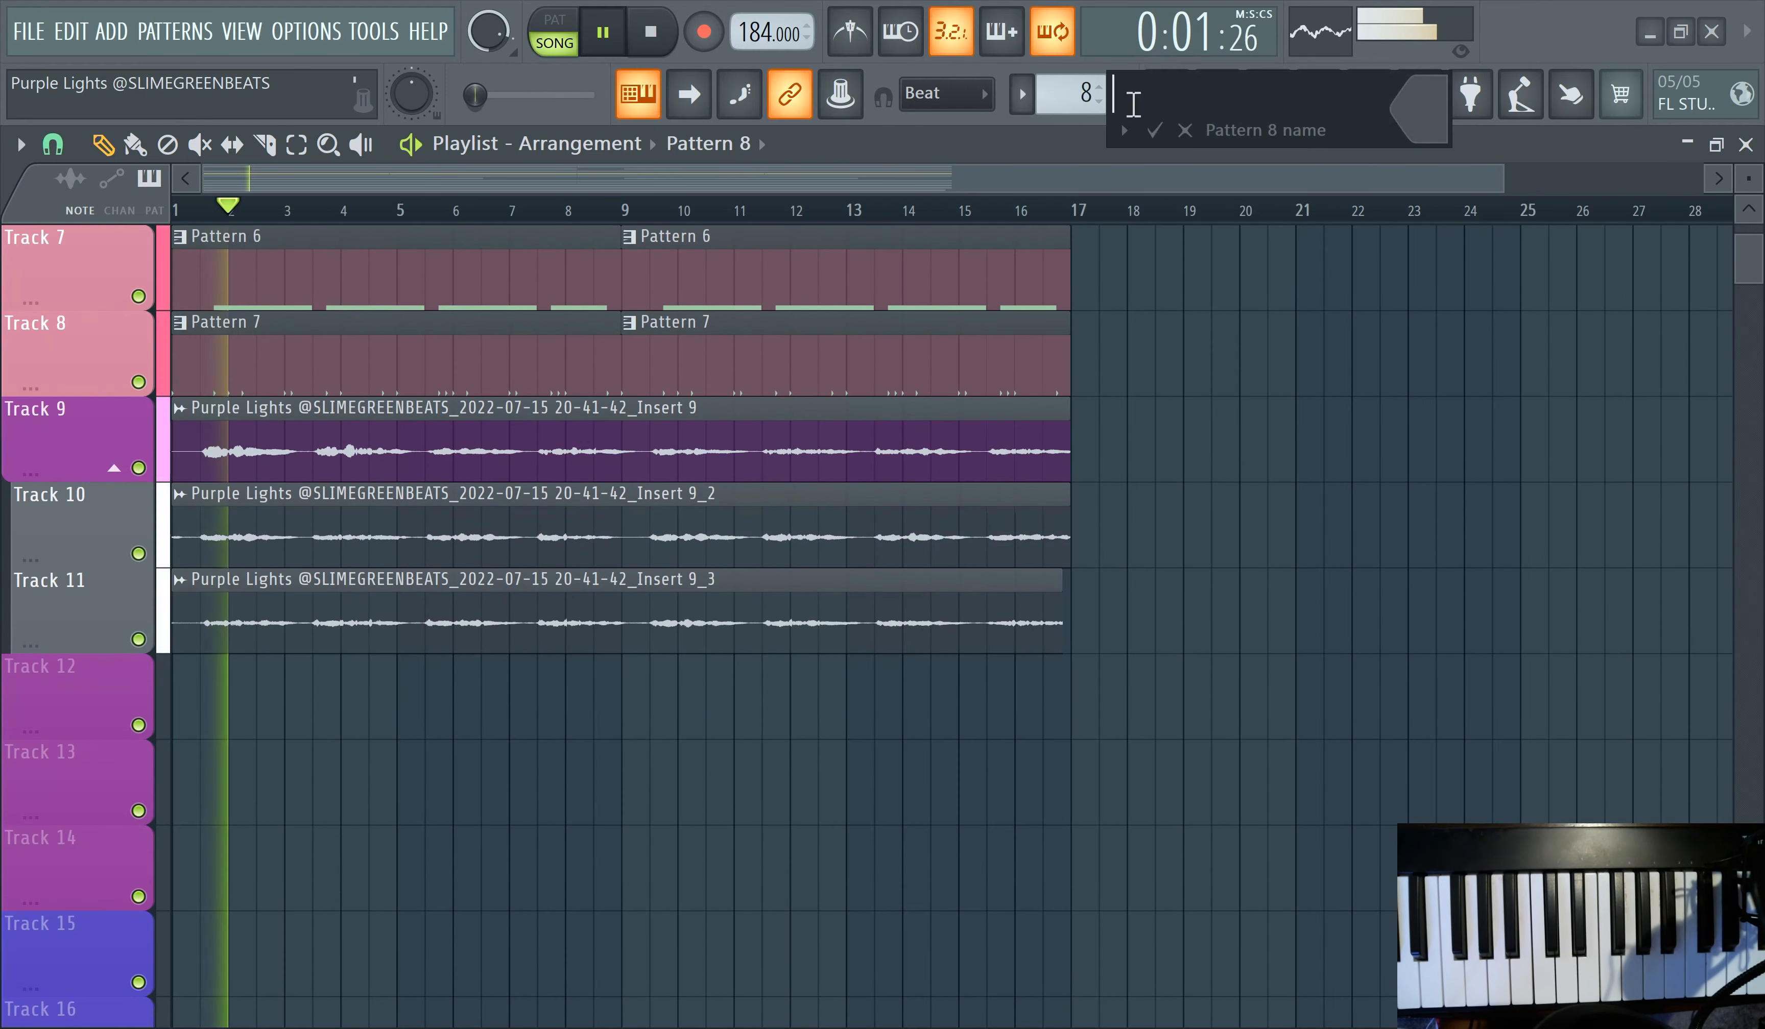
pyautogui.click(267, 689)
pyautogui.moveTo(267, 689); pyautogui.dragTo(125, 697)
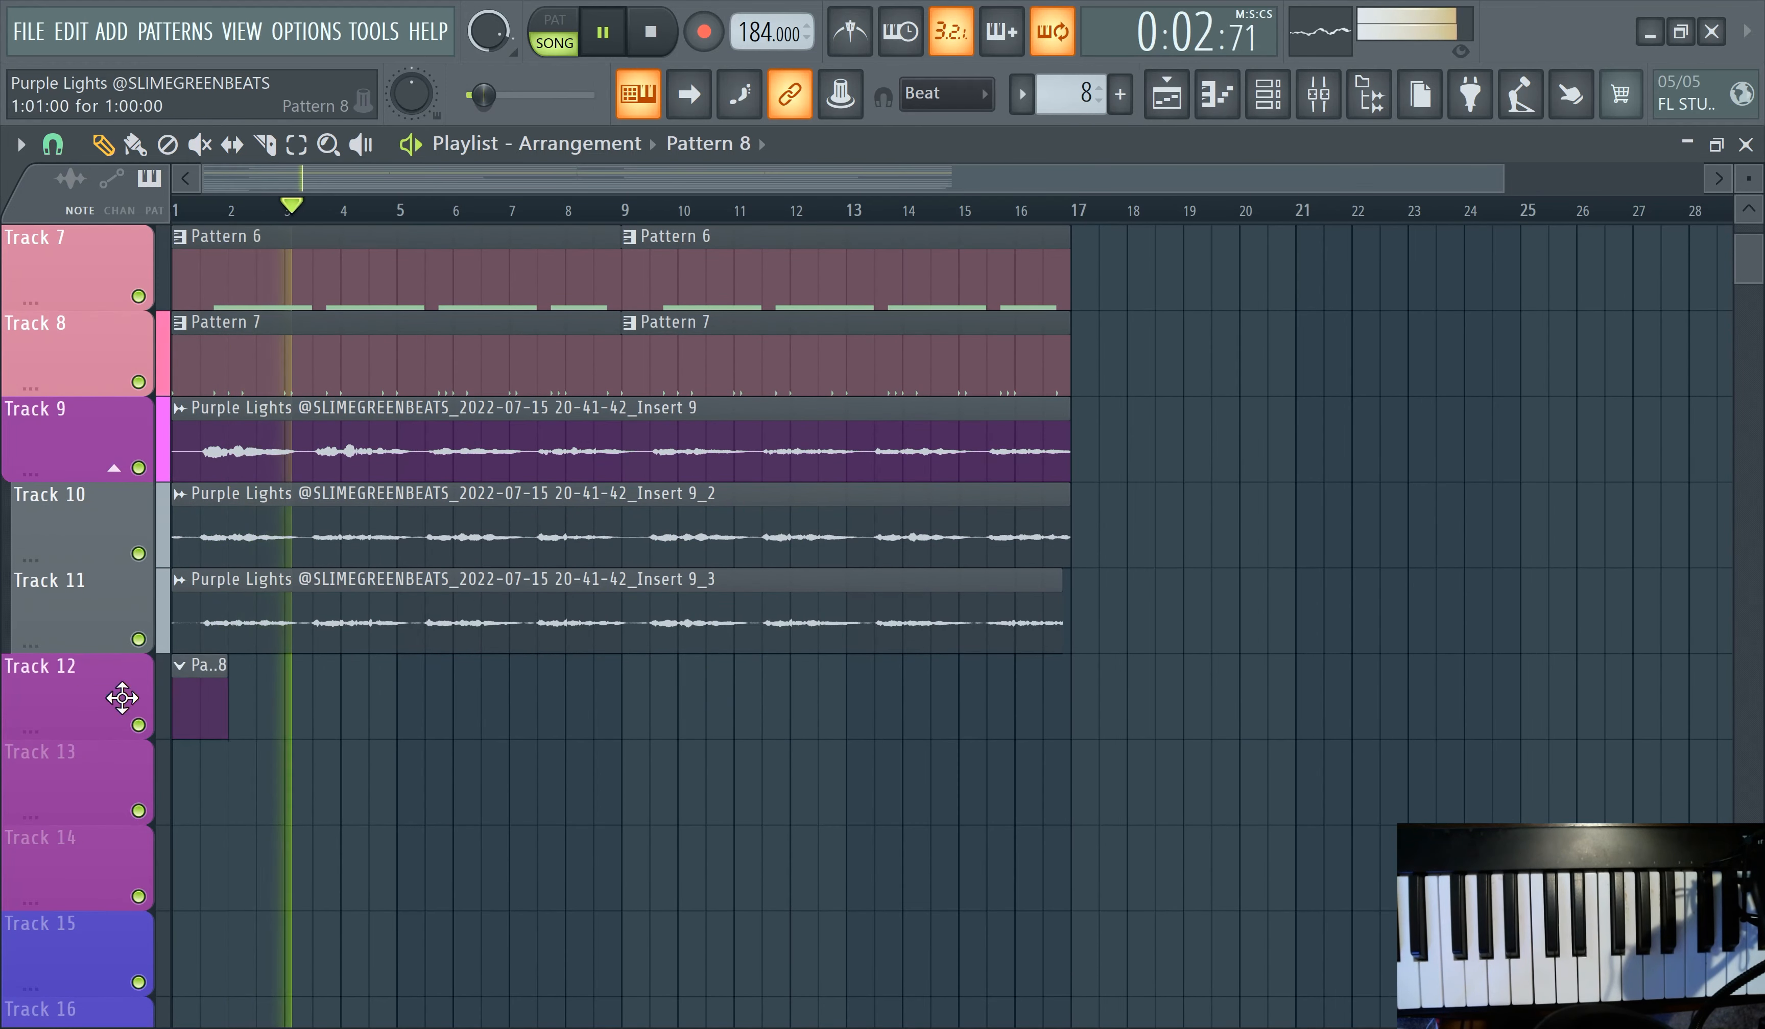
# - Extend the Pattern 8 clip on Track 12 to a length of 8 bars
pyautogui.click(1318, 94)
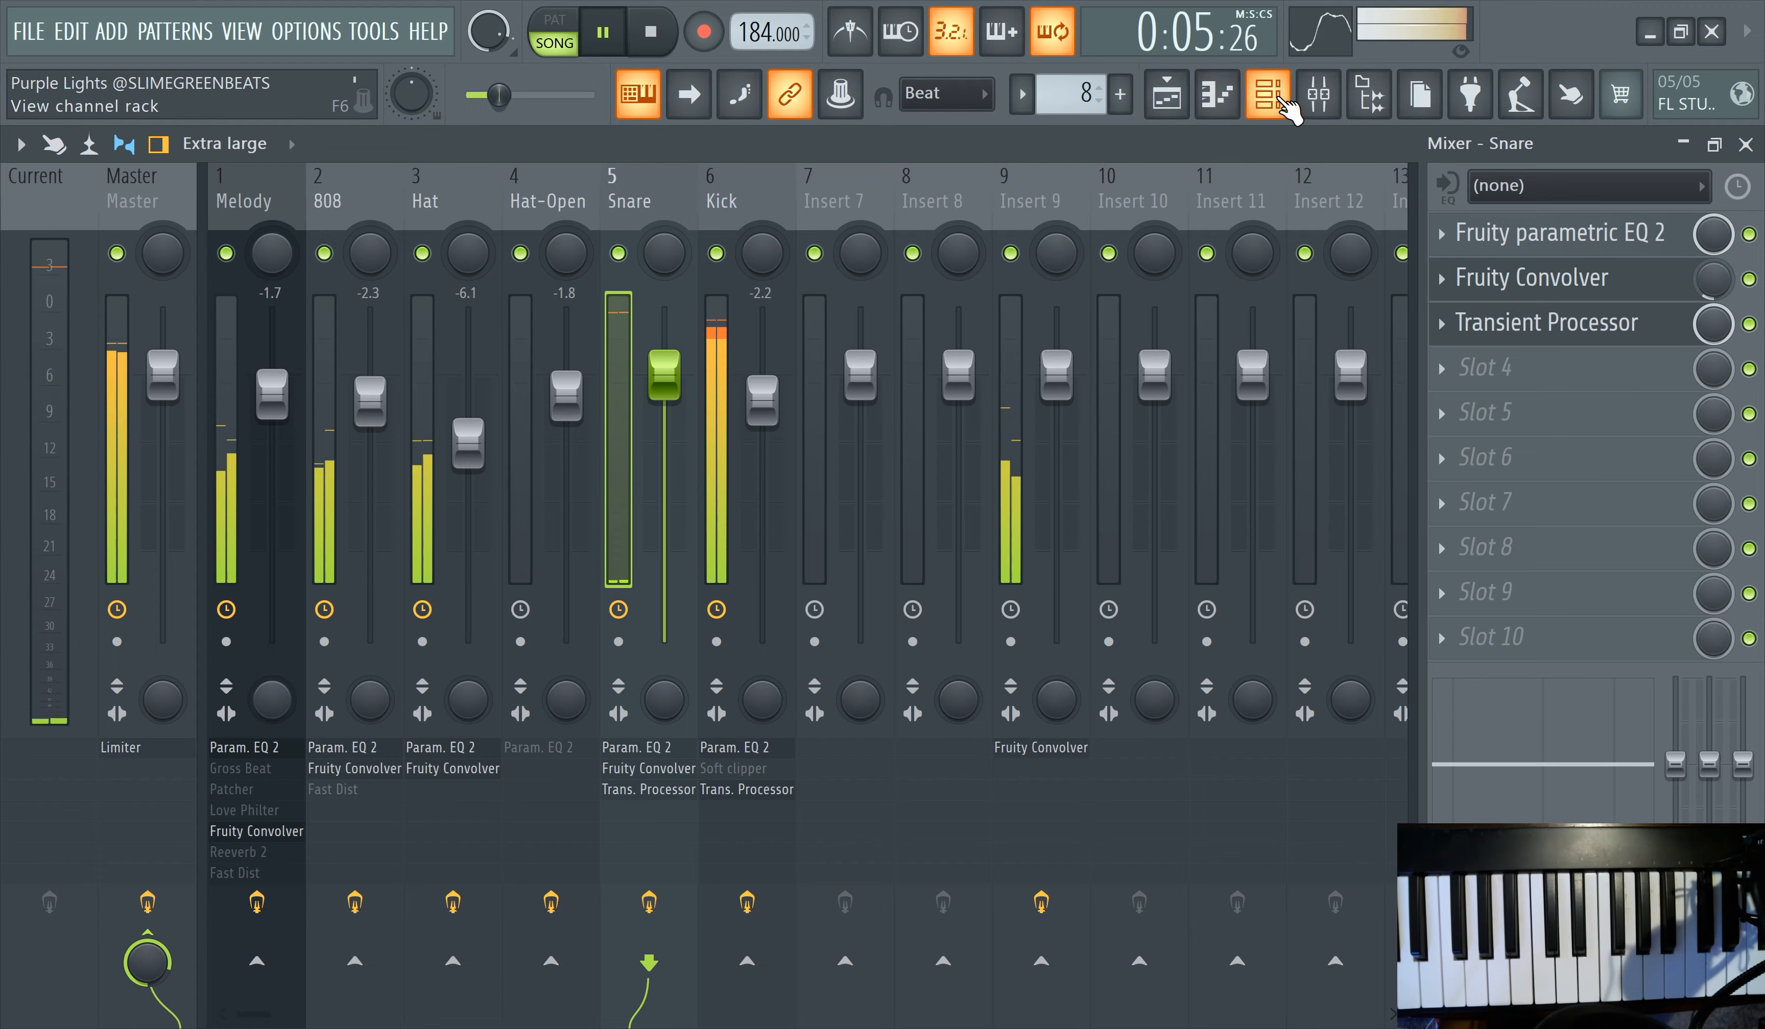
pyautogui.click(1272, 97)
pyautogui.click(1167, 96)
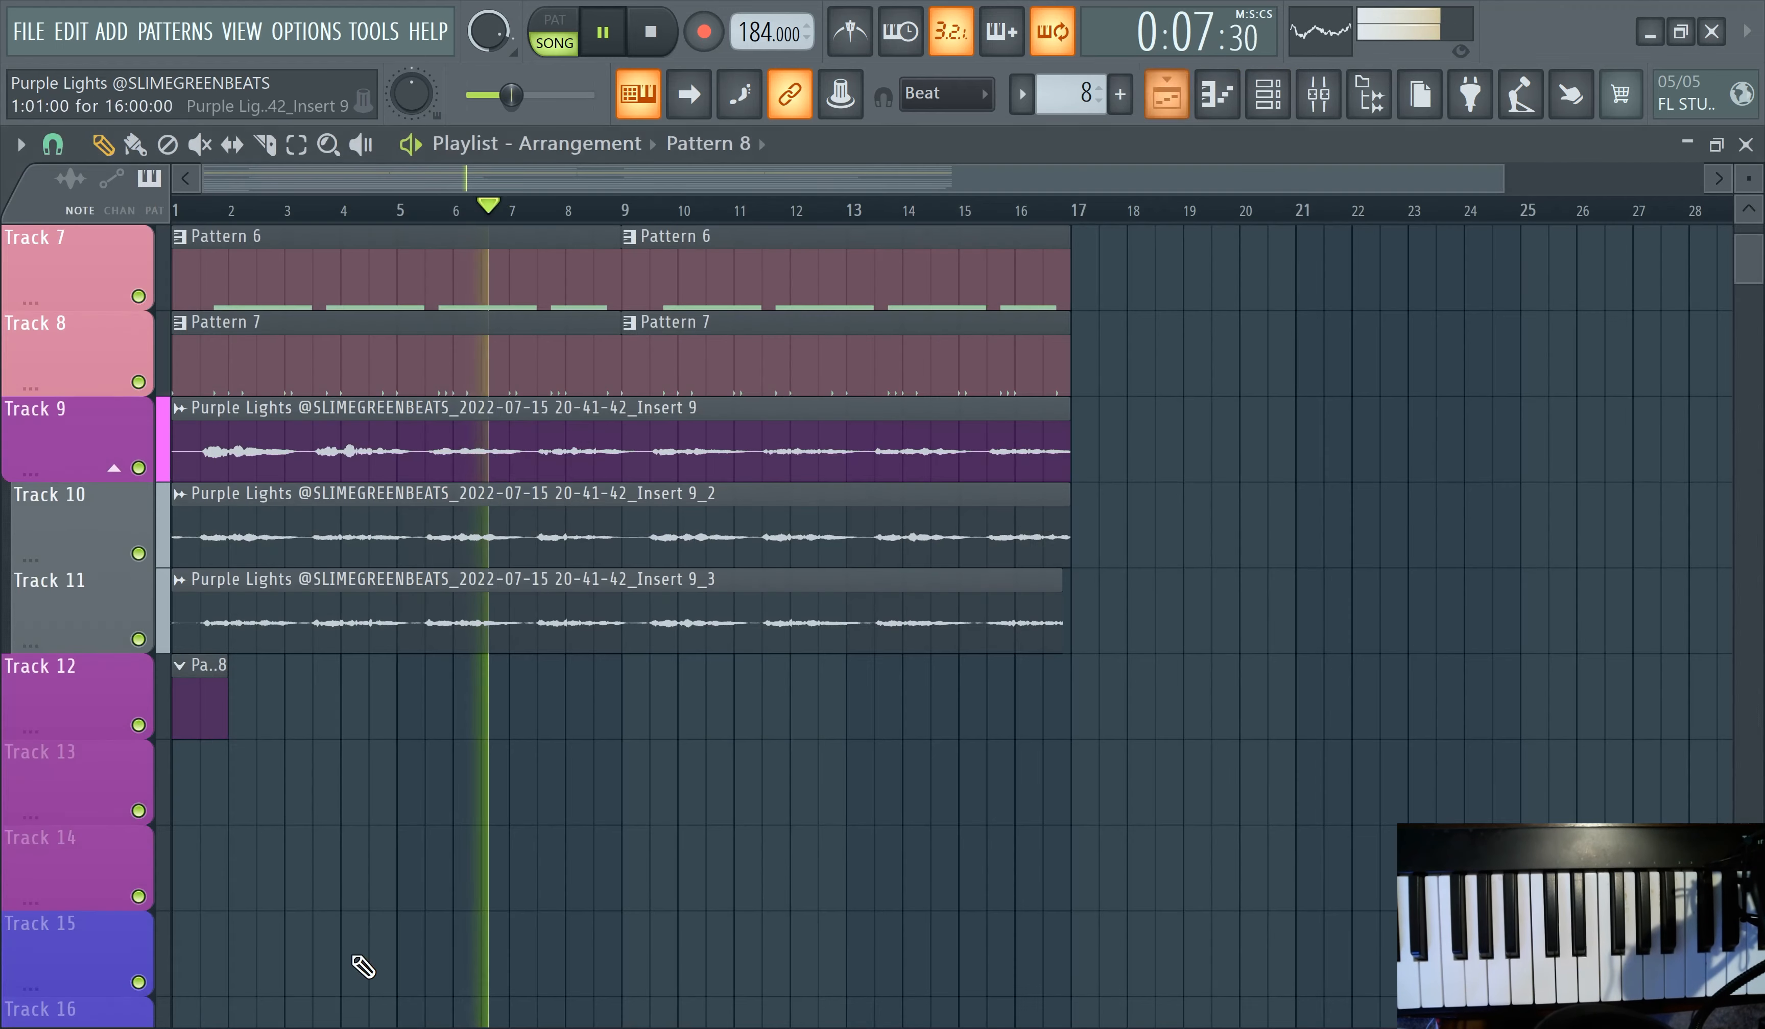
pyautogui.moveTo(226, 700); pyautogui.dragTo(619, 709)
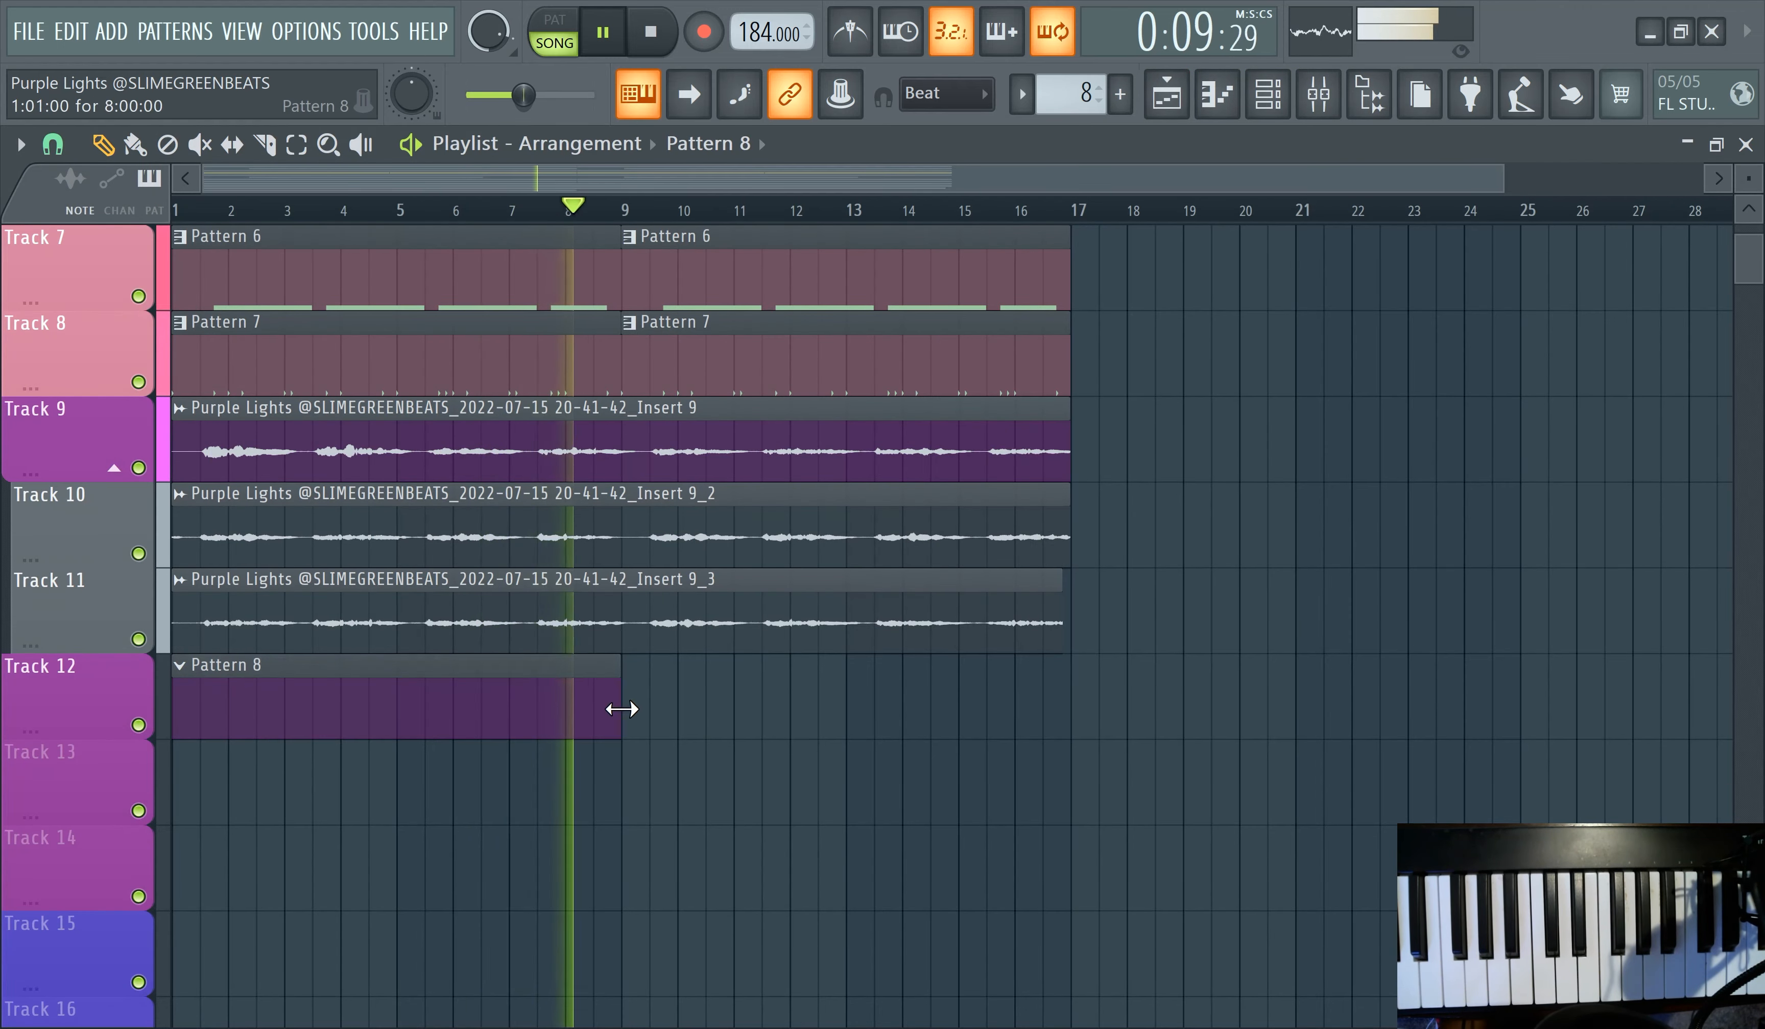
pyautogui.scroll(3, 616, 710)
pyautogui.scroll(-3, 452, 778)
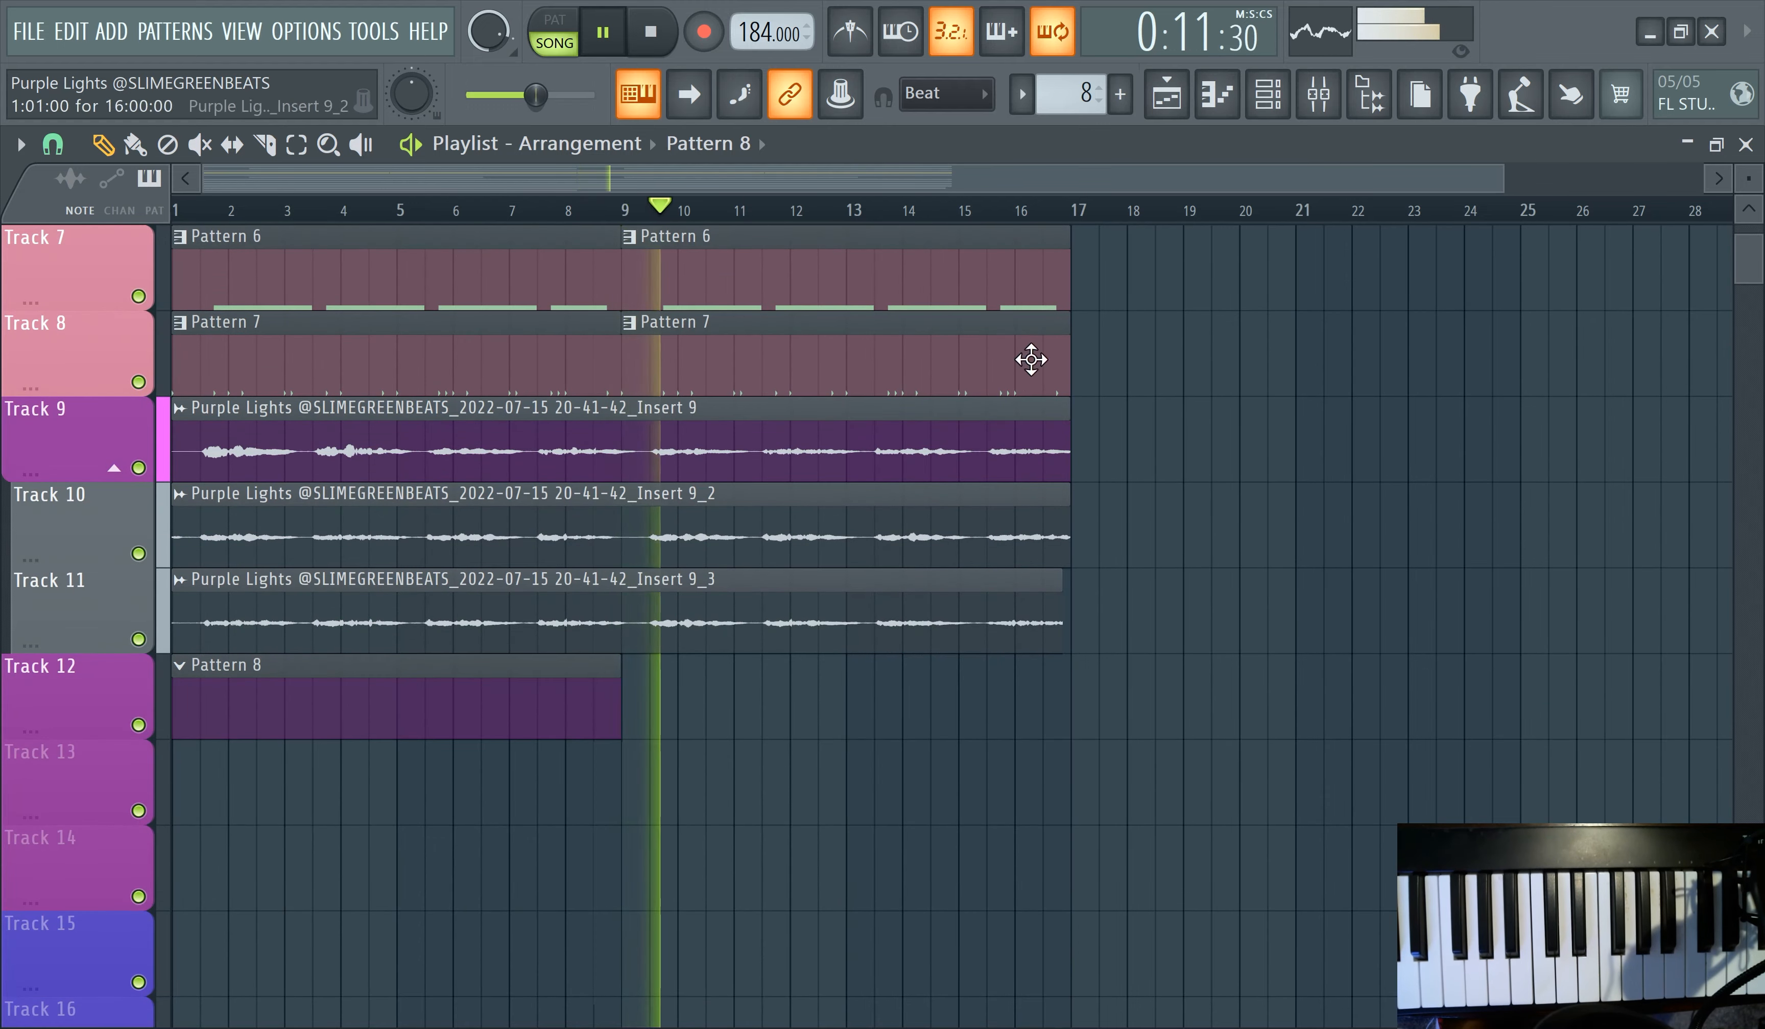
# - Clone the MiniSynth #3 channel and move the clone's plugin window up so its controls are fully in view
pyautogui.click(1267, 94)
pyautogui.scroll(-3, 578, 439)
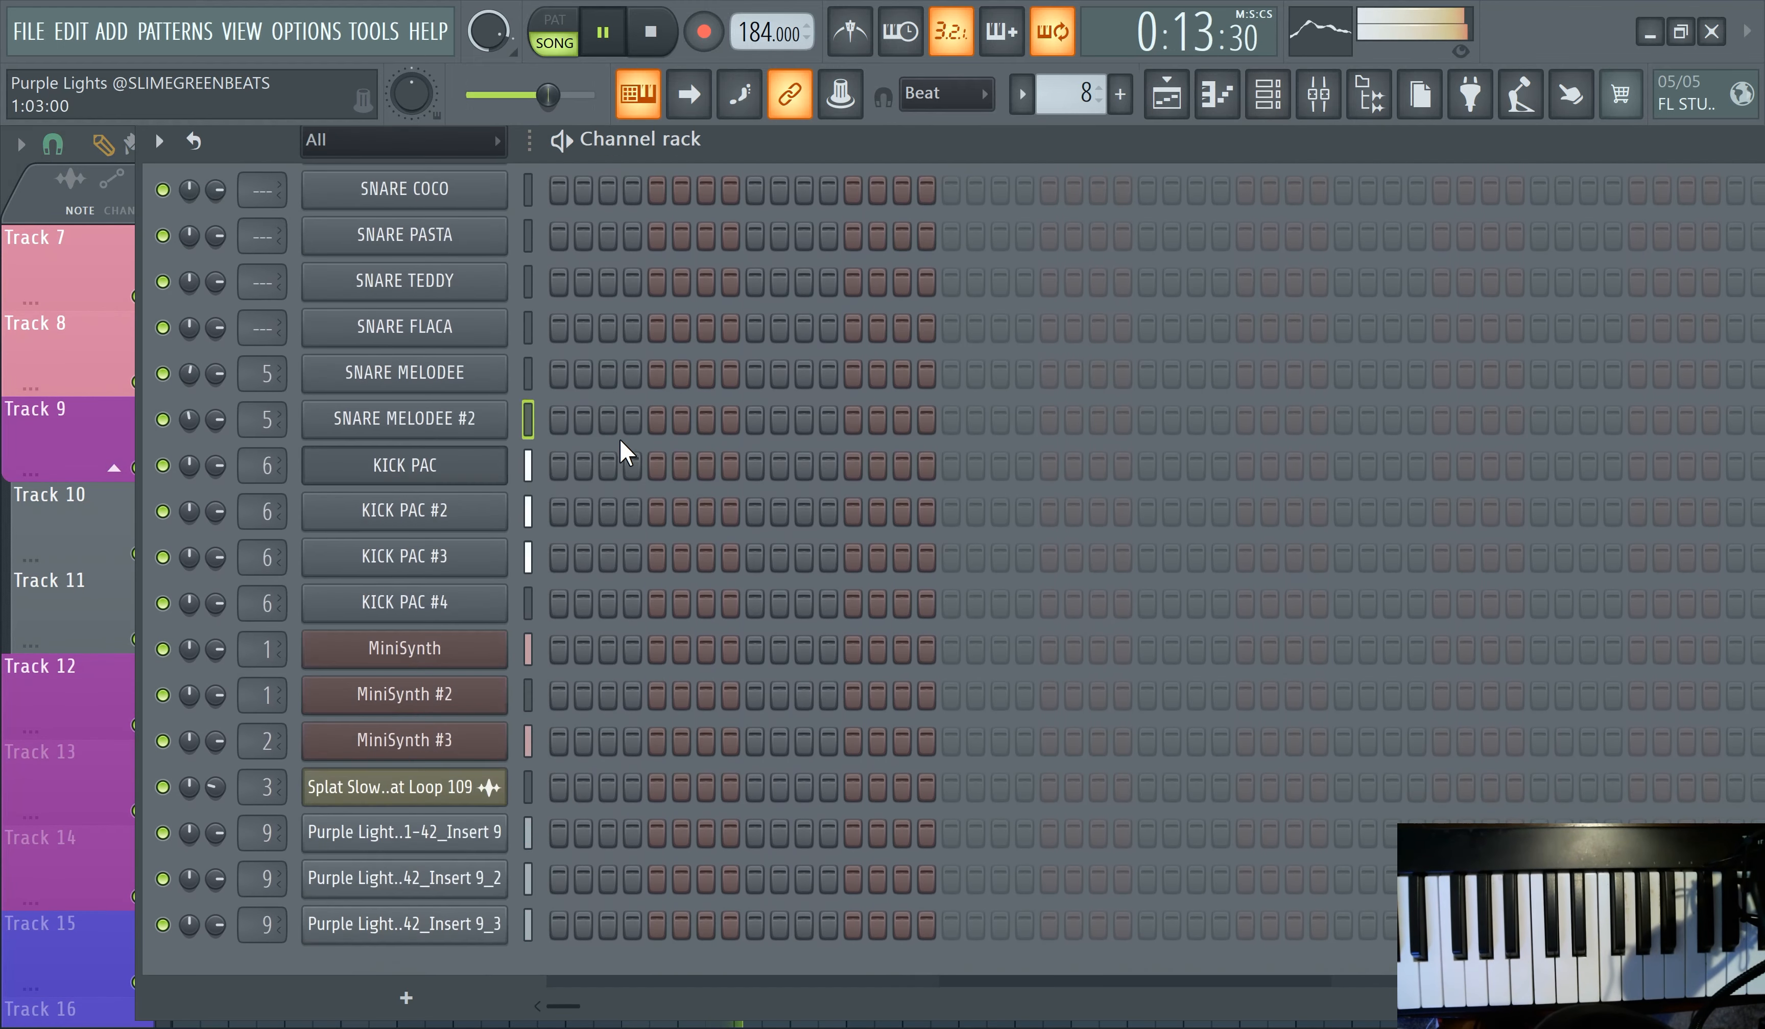
pyautogui.rightClick(411, 746)
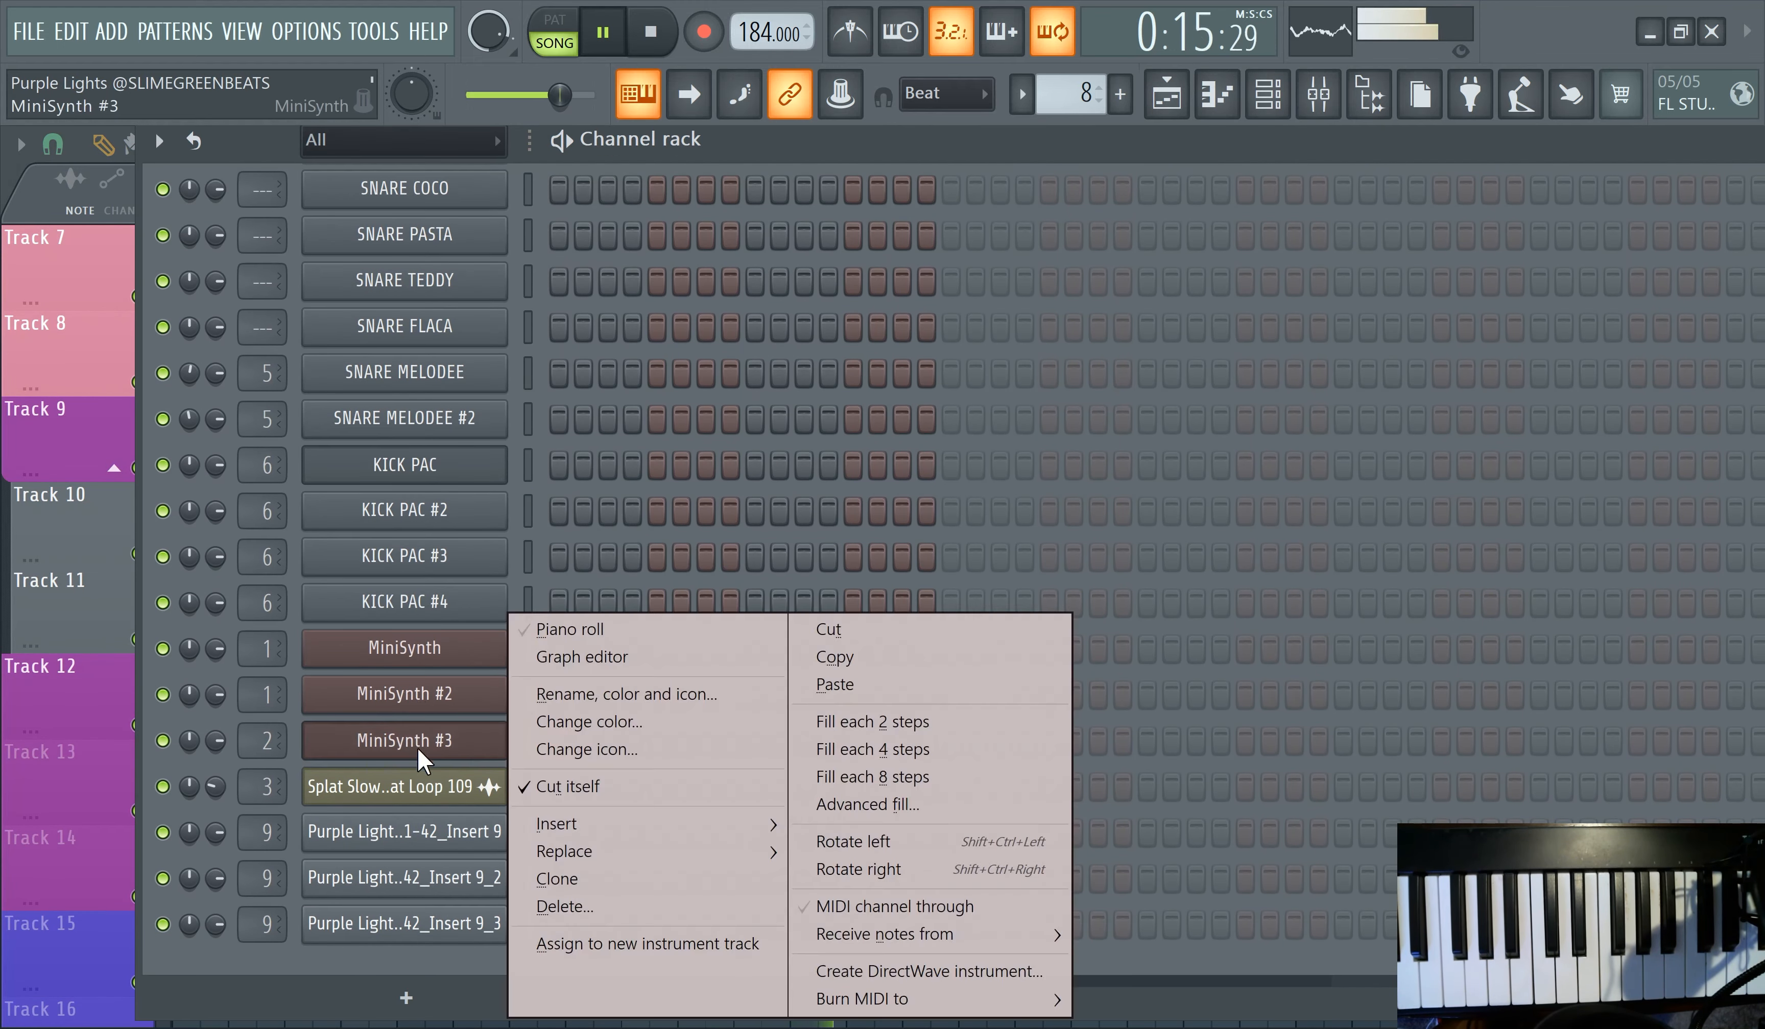
pyautogui.click(654, 881)
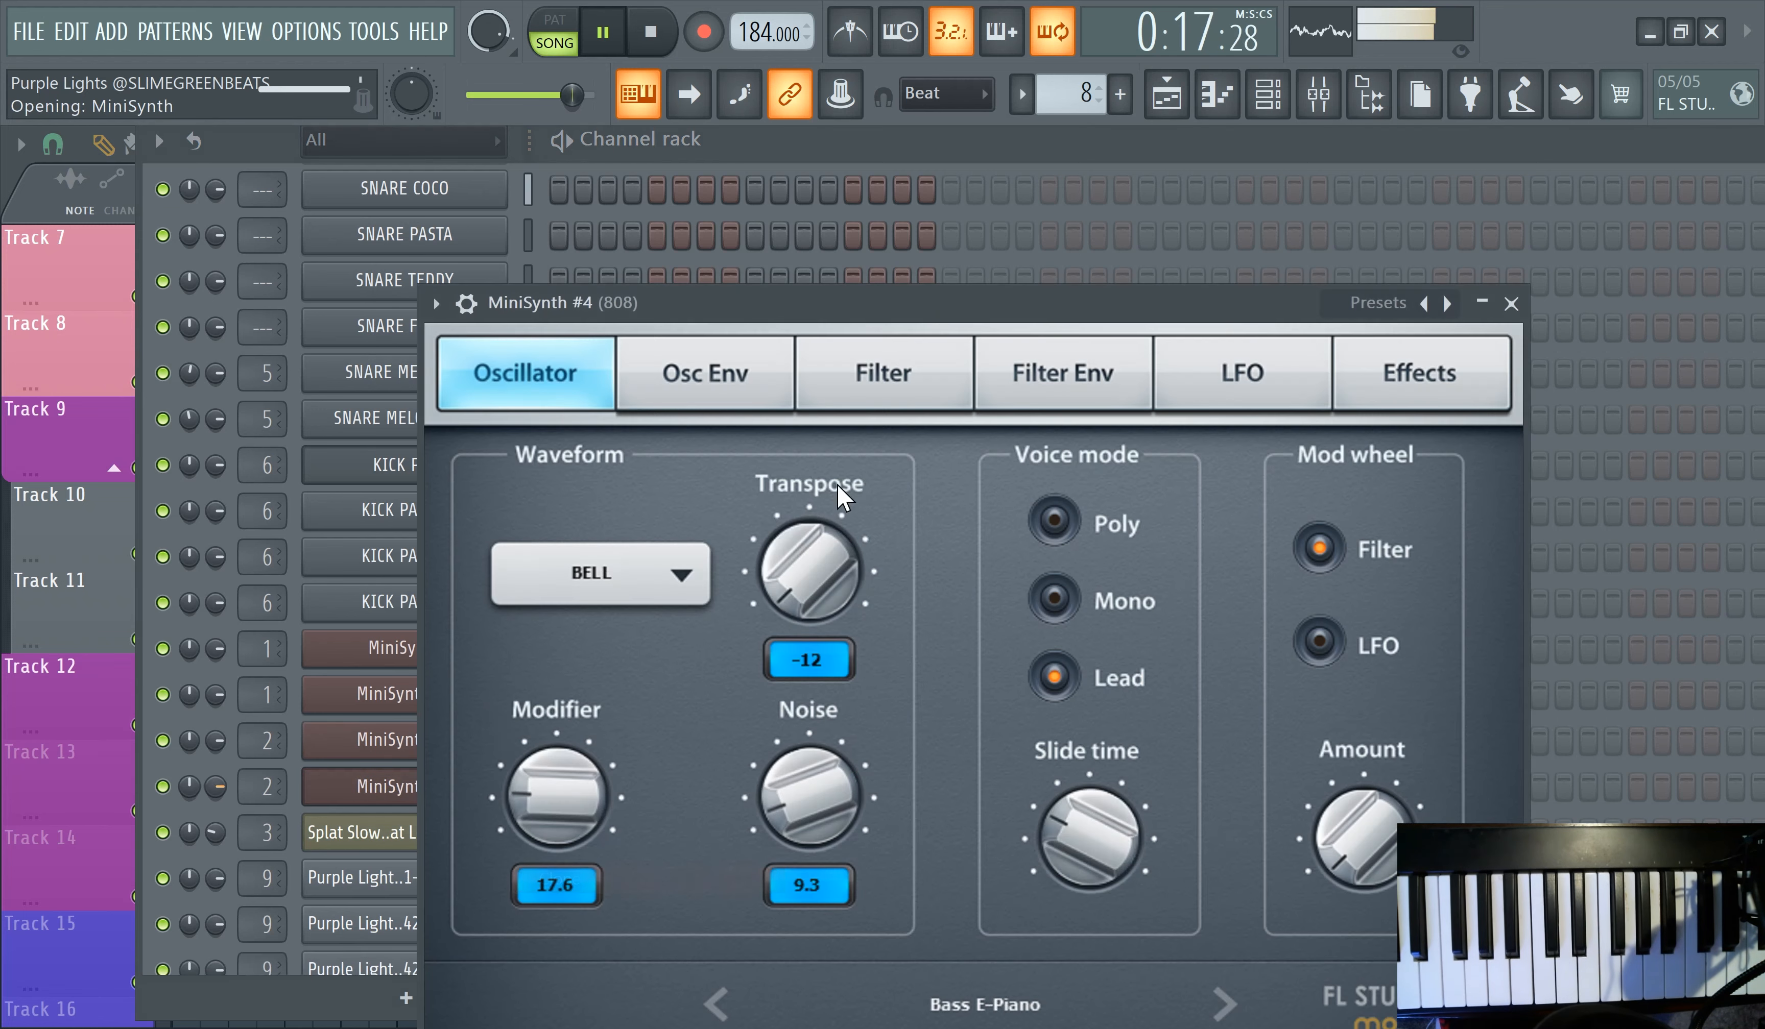
pyautogui.moveTo(835, 309); pyautogui.dragTo(833, 143)
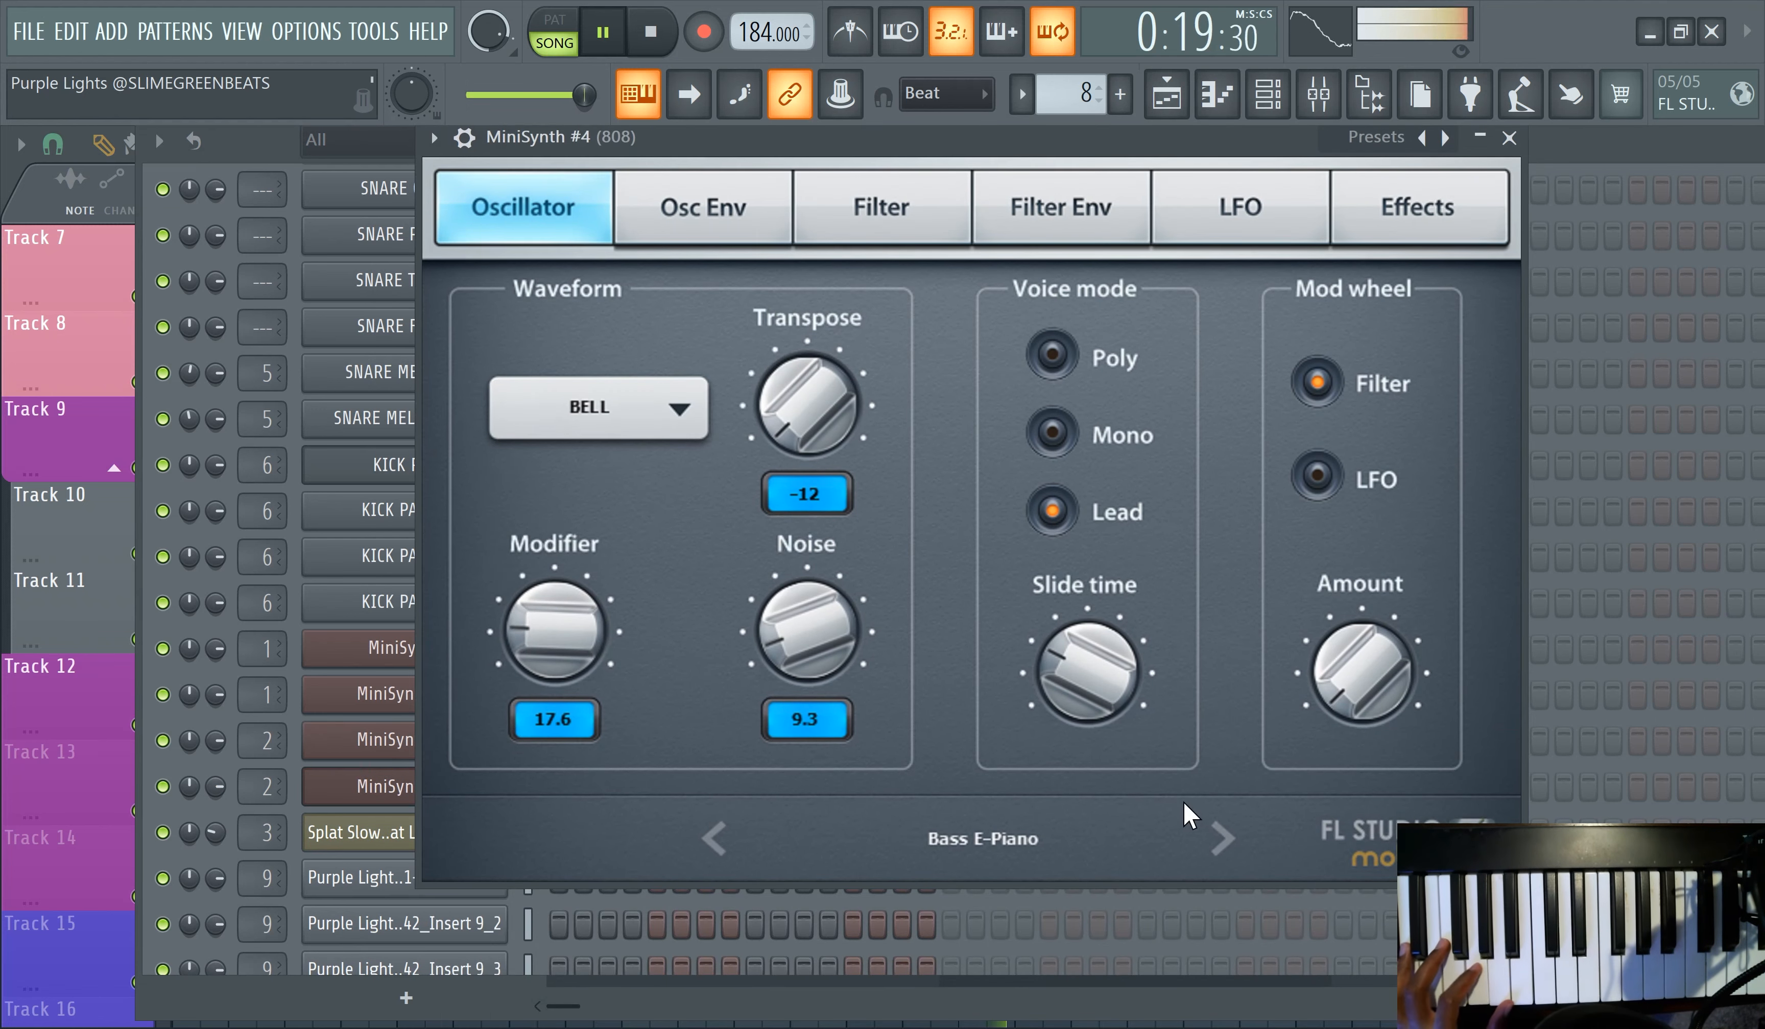
# - Browse through MiniSynth #4's presets and load Key Super Saw
pyautogui.click(1219, 842)
pyautogui.click(1219, 841)
pyautogui.click(1219, 841)
pyautogui.click(1219, 842)
pyautogui.click(1219, 842)
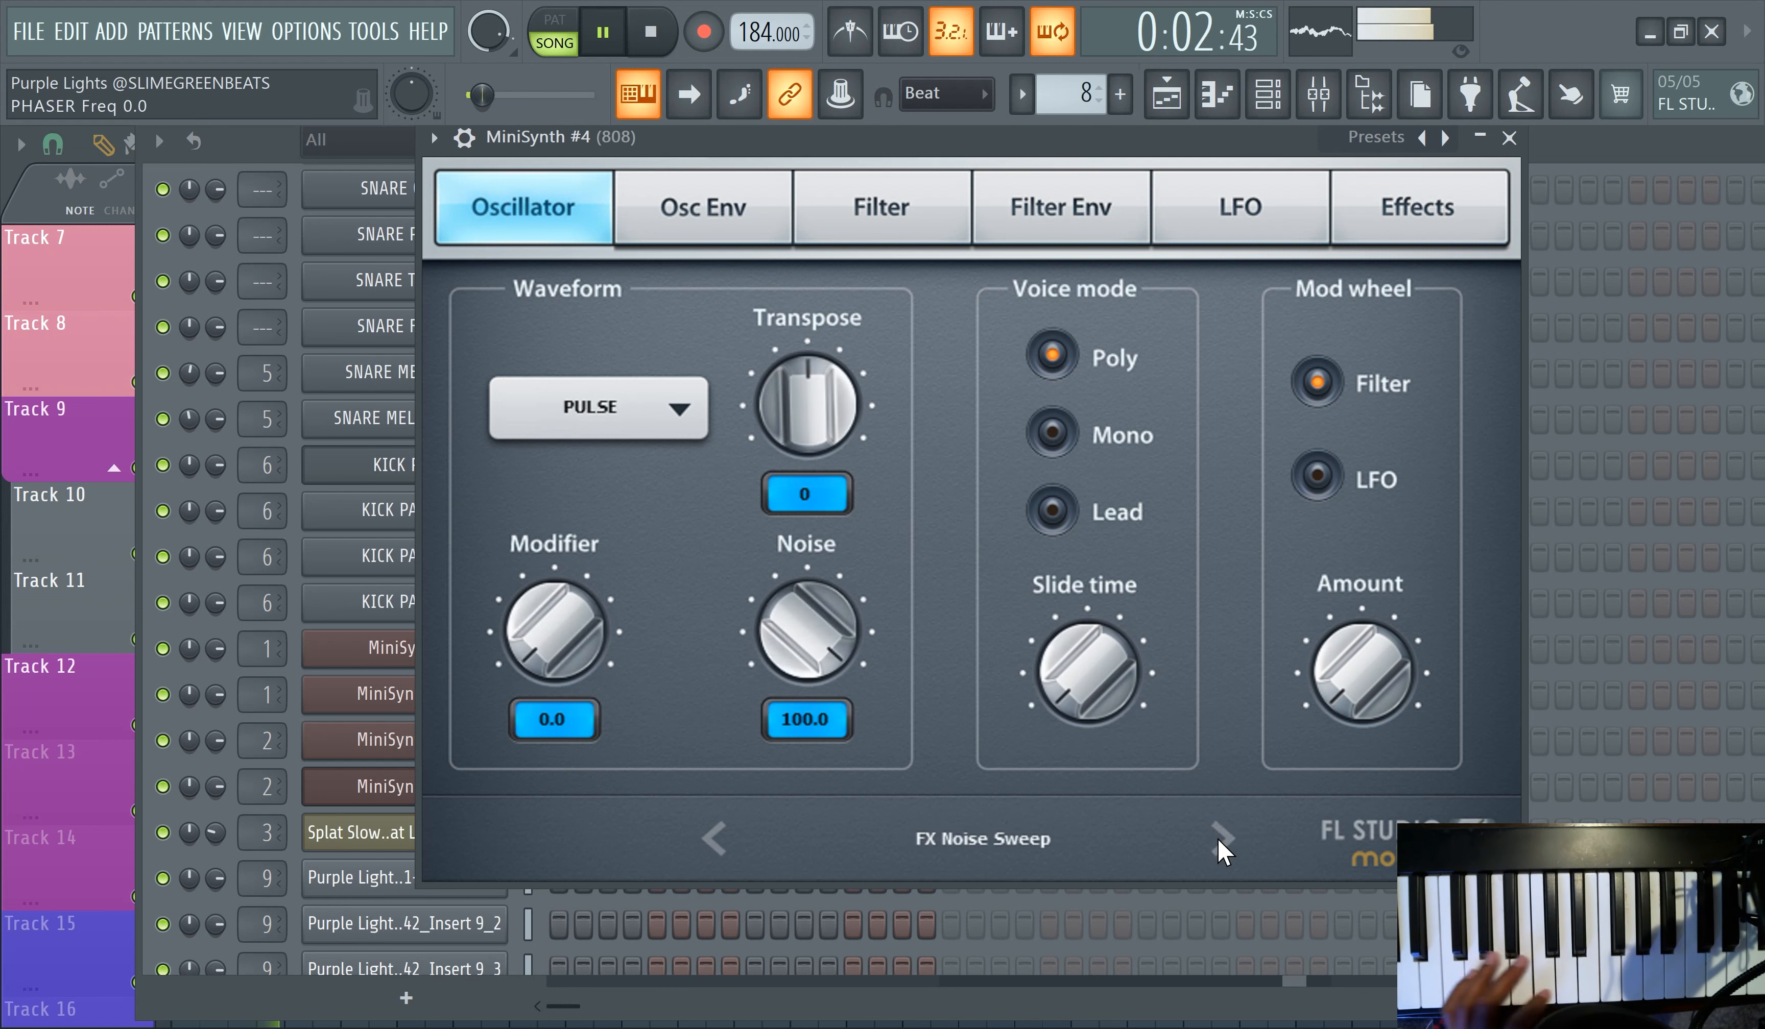
pyautogui.click(1220, 845)
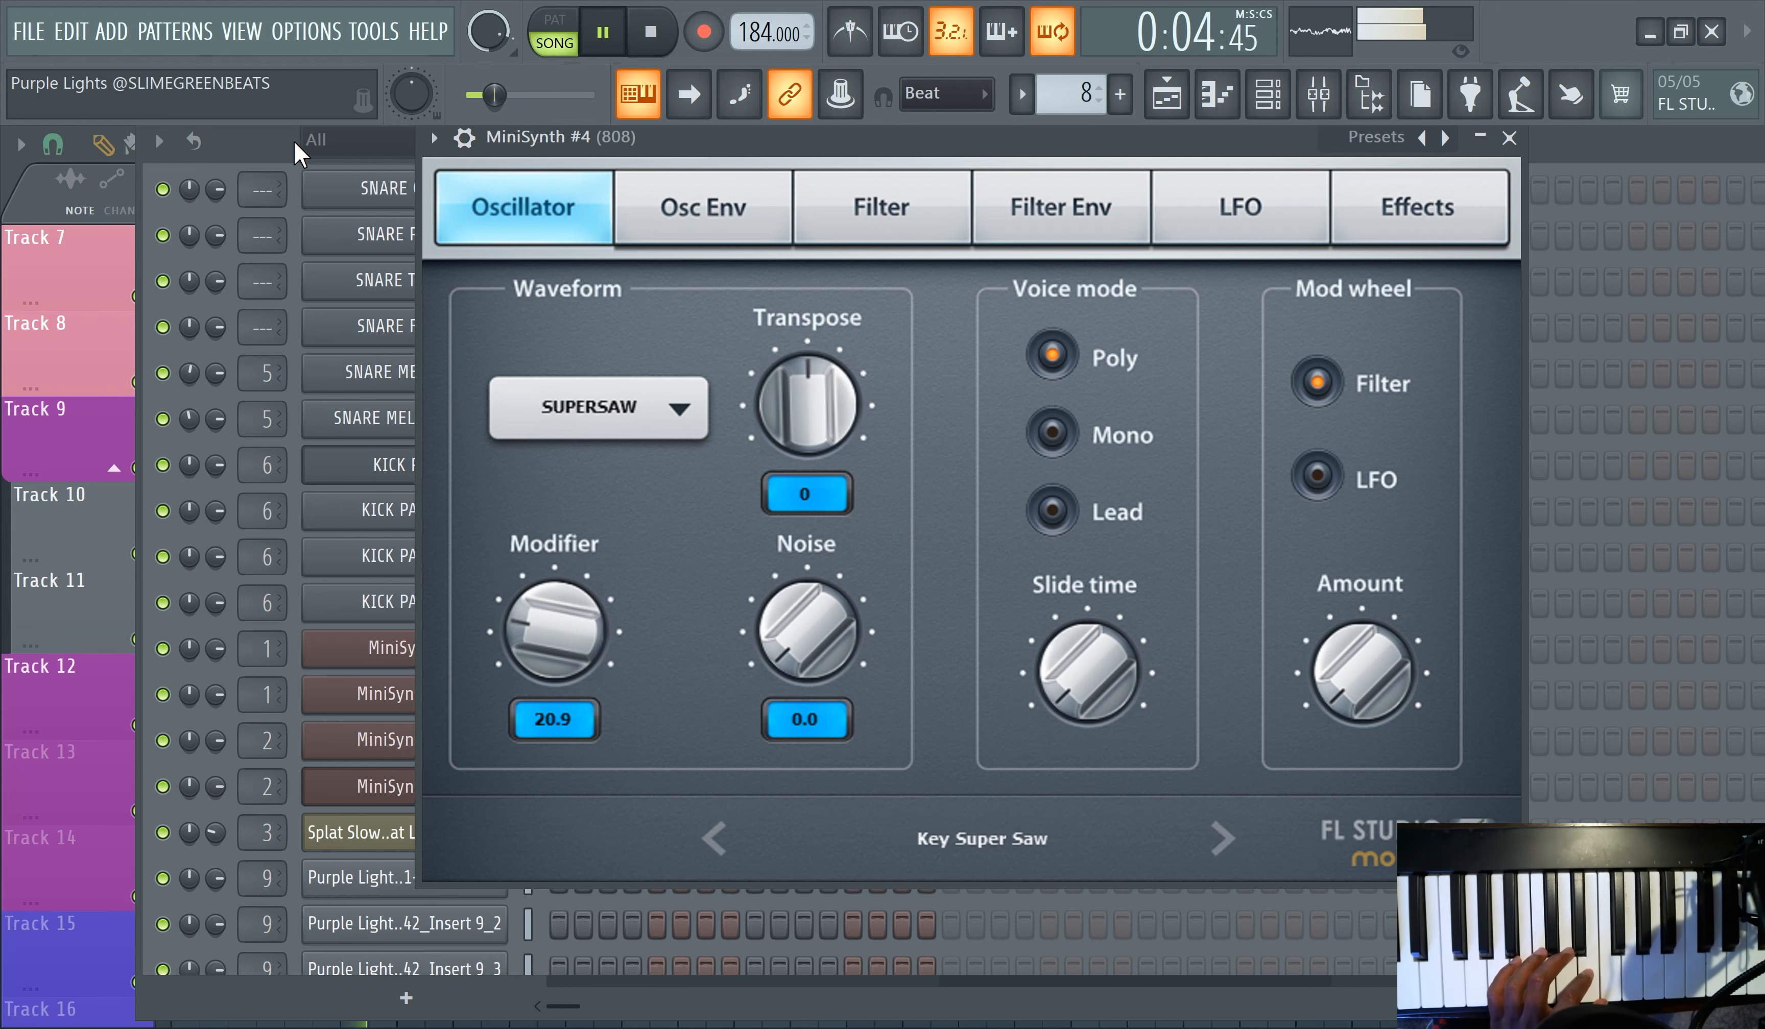
# - Route the MiniSynth #4 channel to mixer track 1 (Melody)
pyautogui.click(366, 787)
pyautogui.scroll(-1, 732, 766)
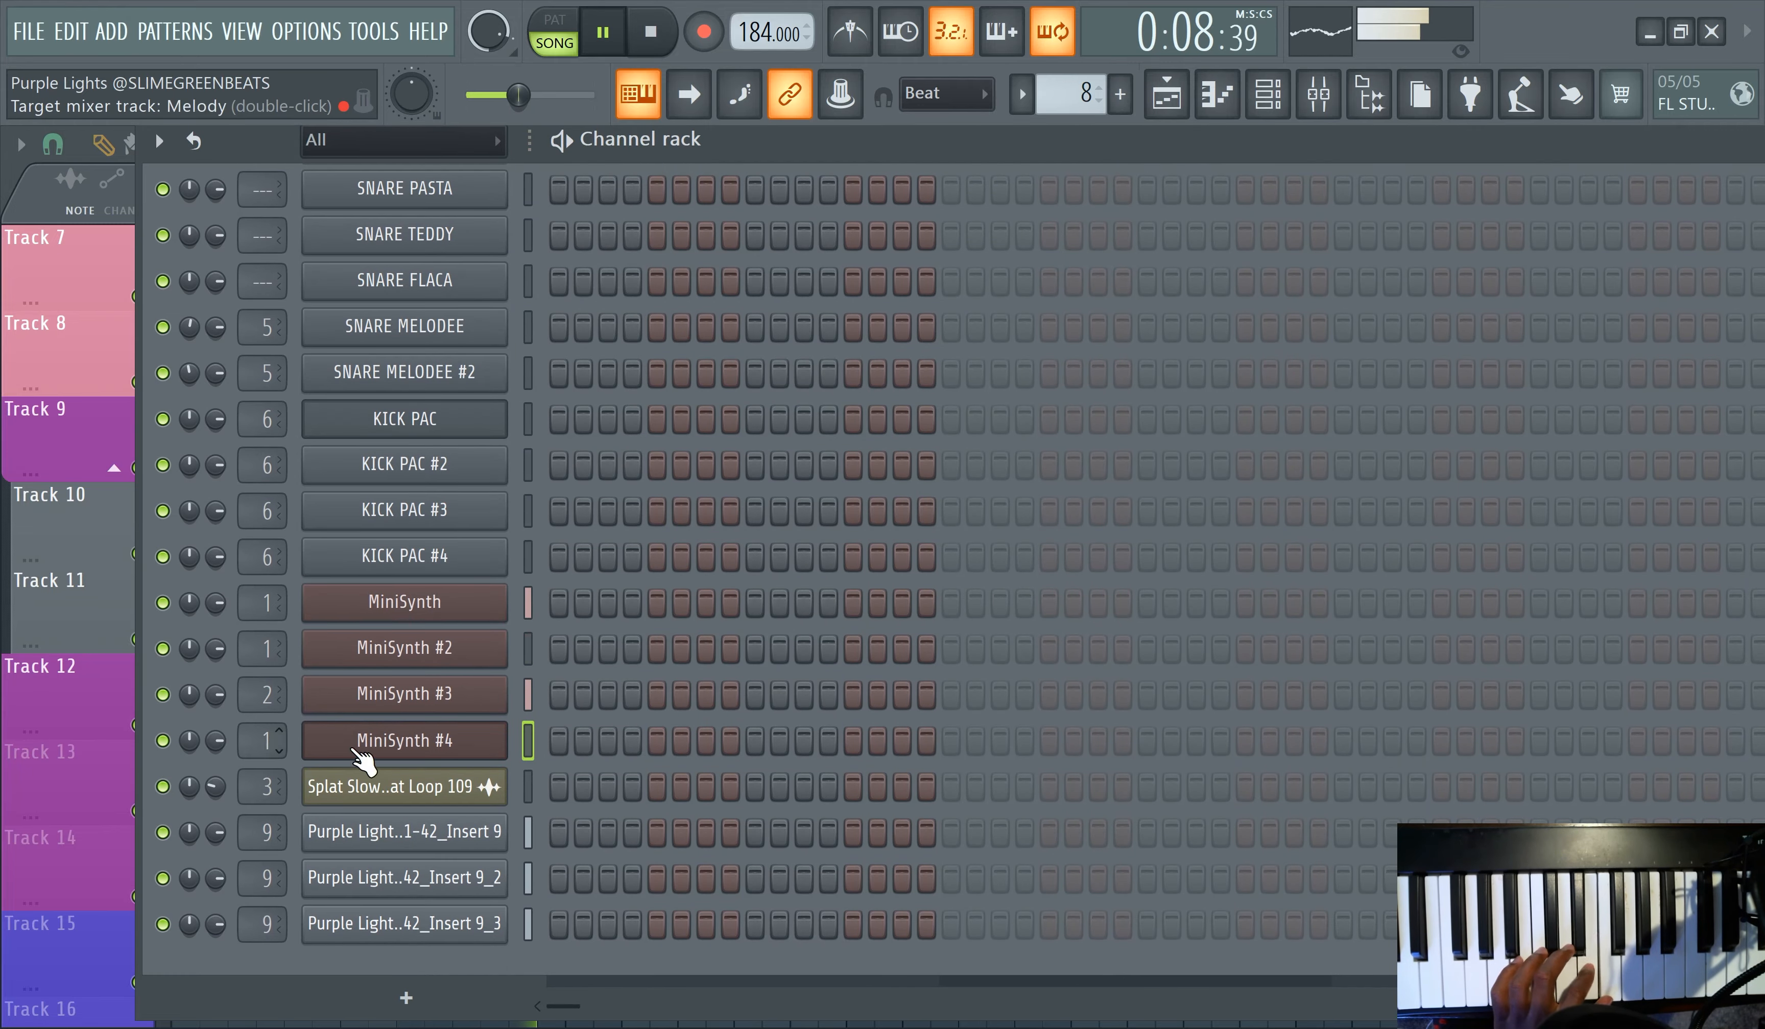
pyautogui.click(448, 752)
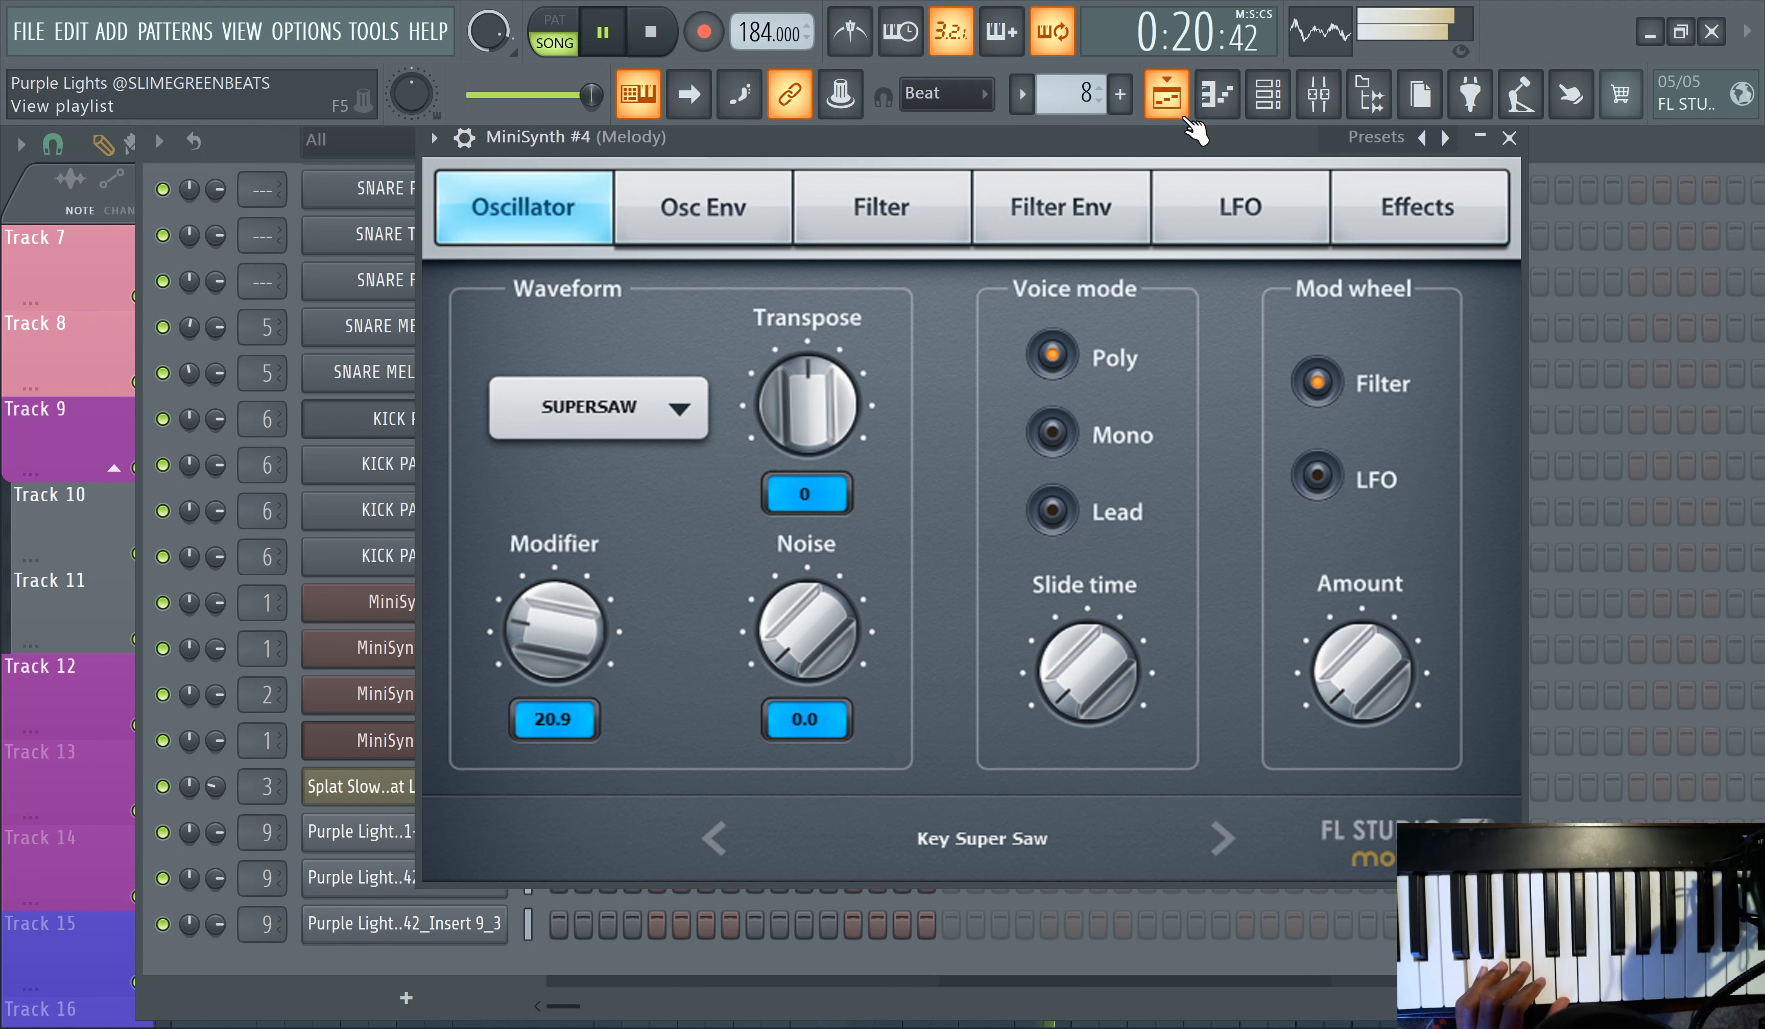
# - Record the MiniSynth #4 melody into Pattern 8 from bar 1 and extend its Track 12 clip to 16 bars
pyautogui.click(1171, 107)
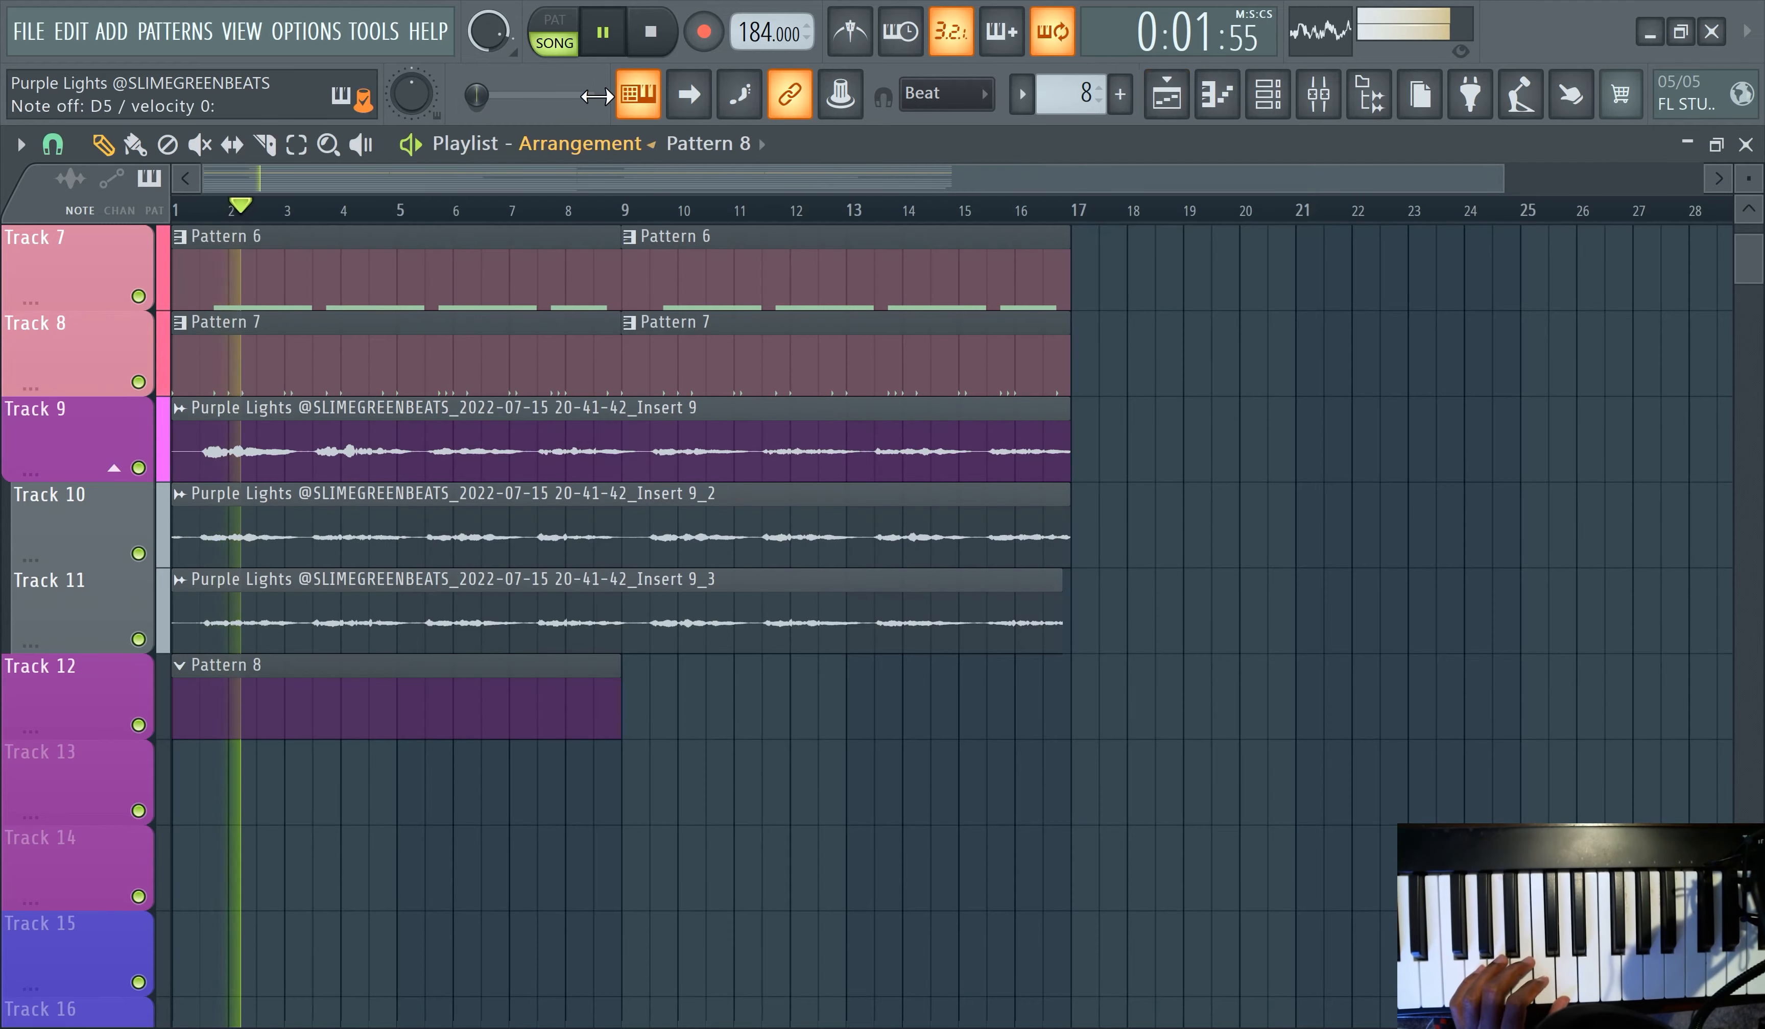
pyautogui.click(653, 41)
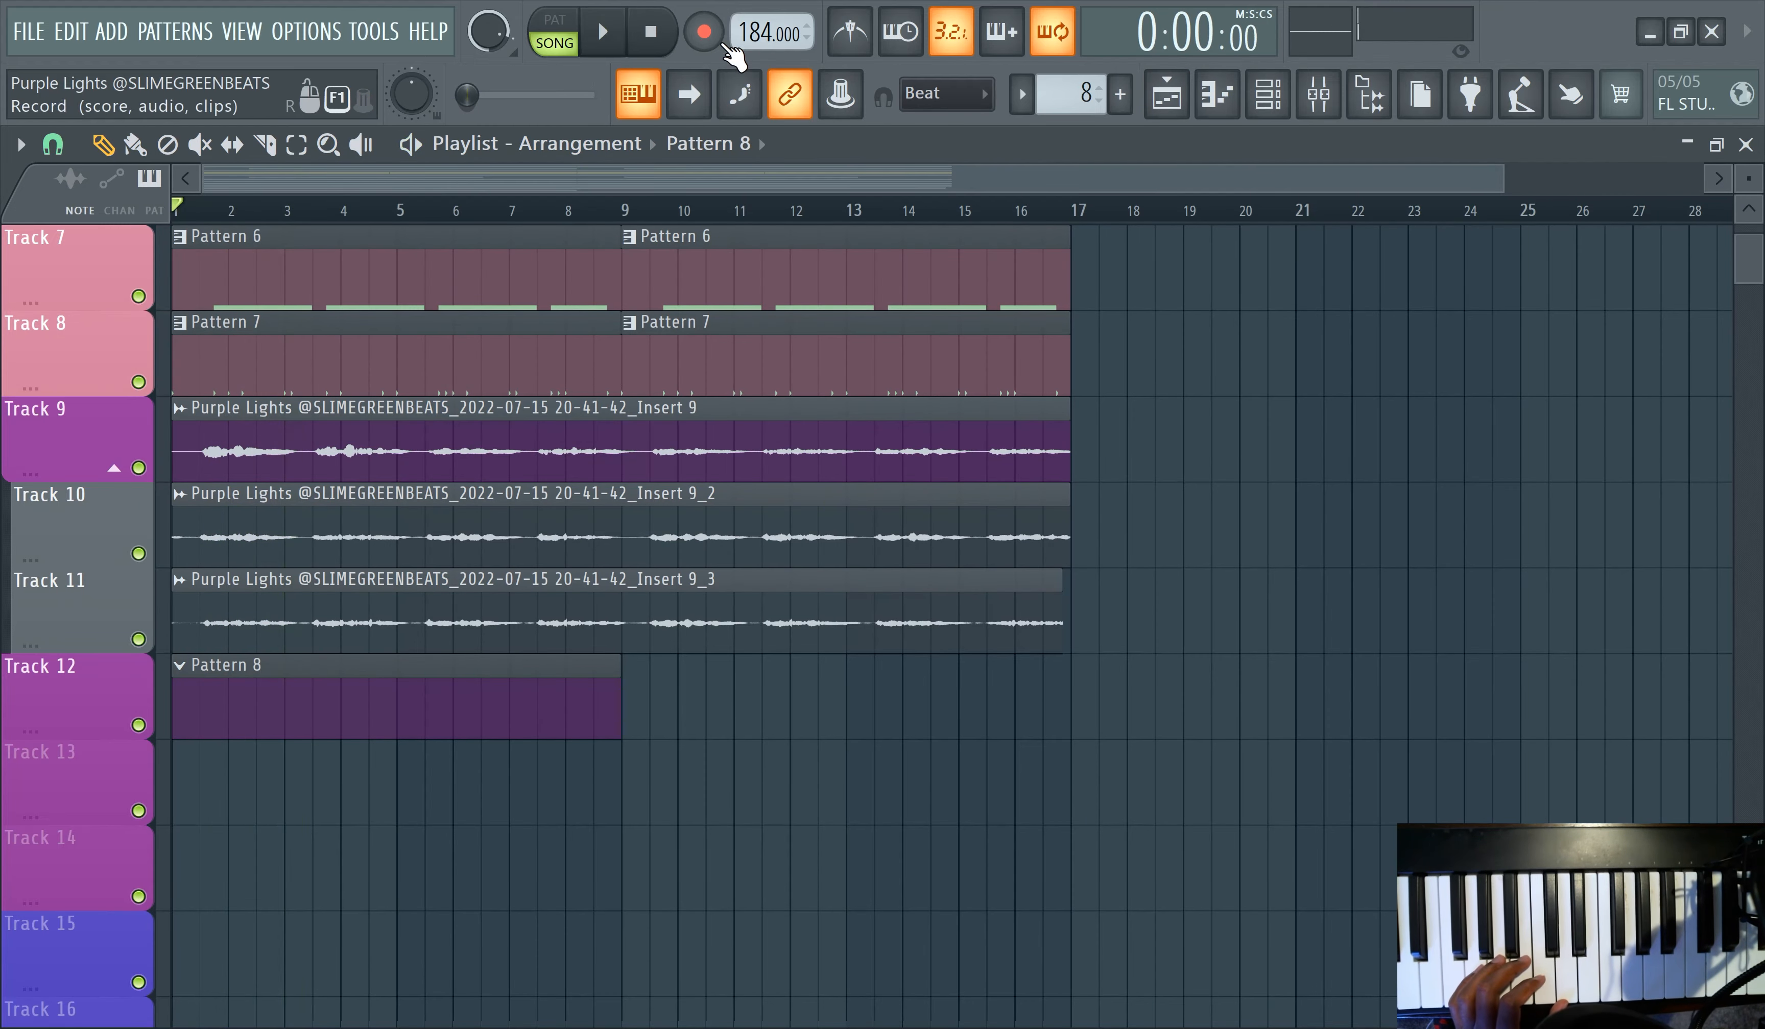
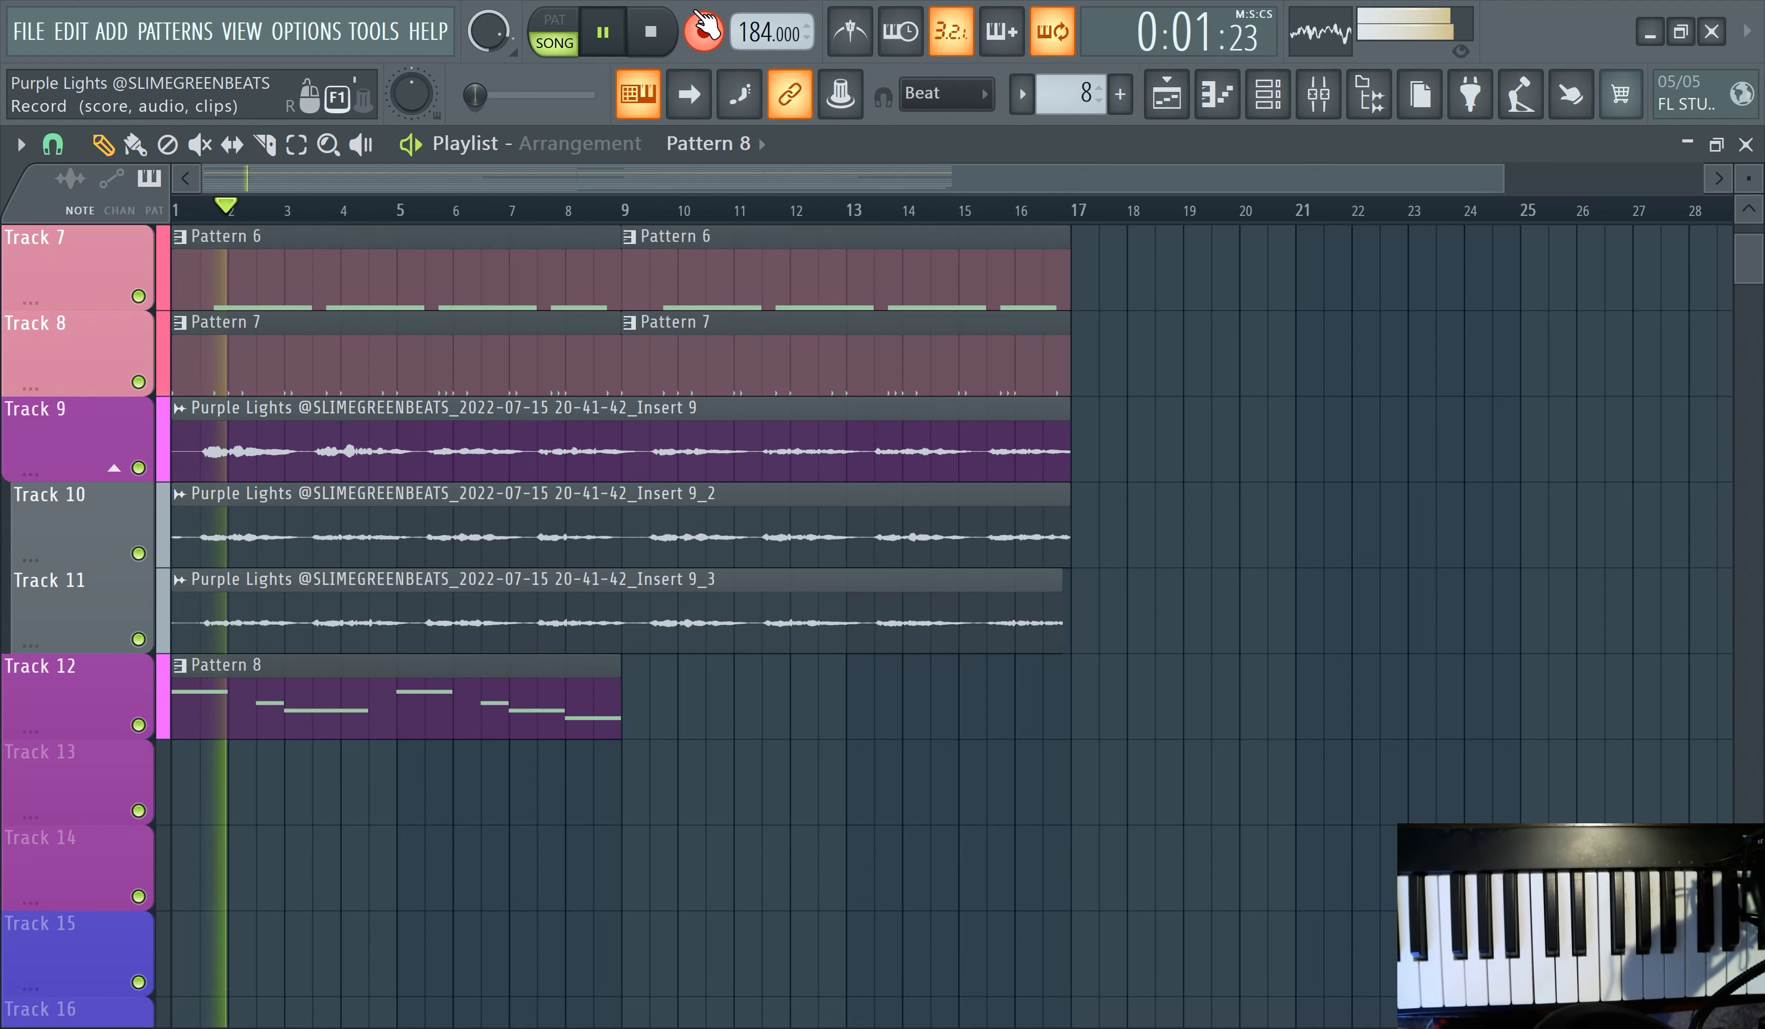
pyautogui.moveTo(621, 714); pyautogui.dragTo(1089, 725)
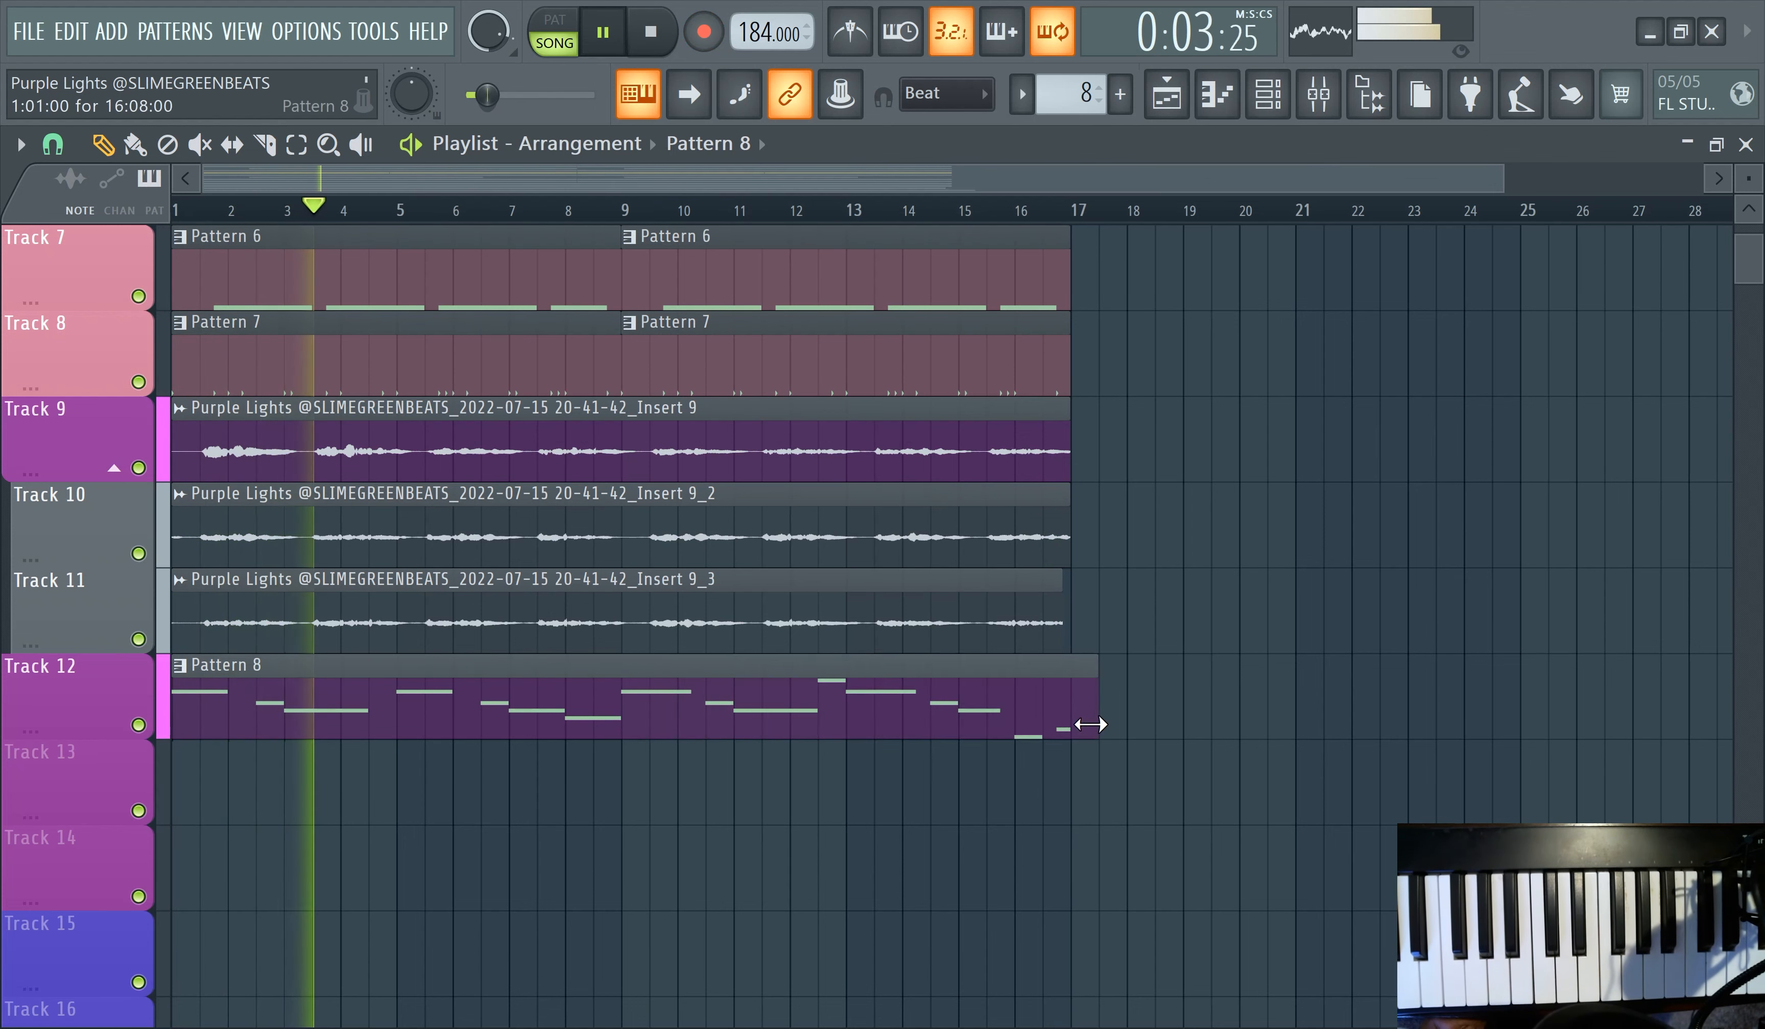
# - In Pattern 8's piano roll, shorten the D5 at bar 9 to one bar and lower the F5 in bar 12 to B4
pyautogui.doubleClick(654, 709)
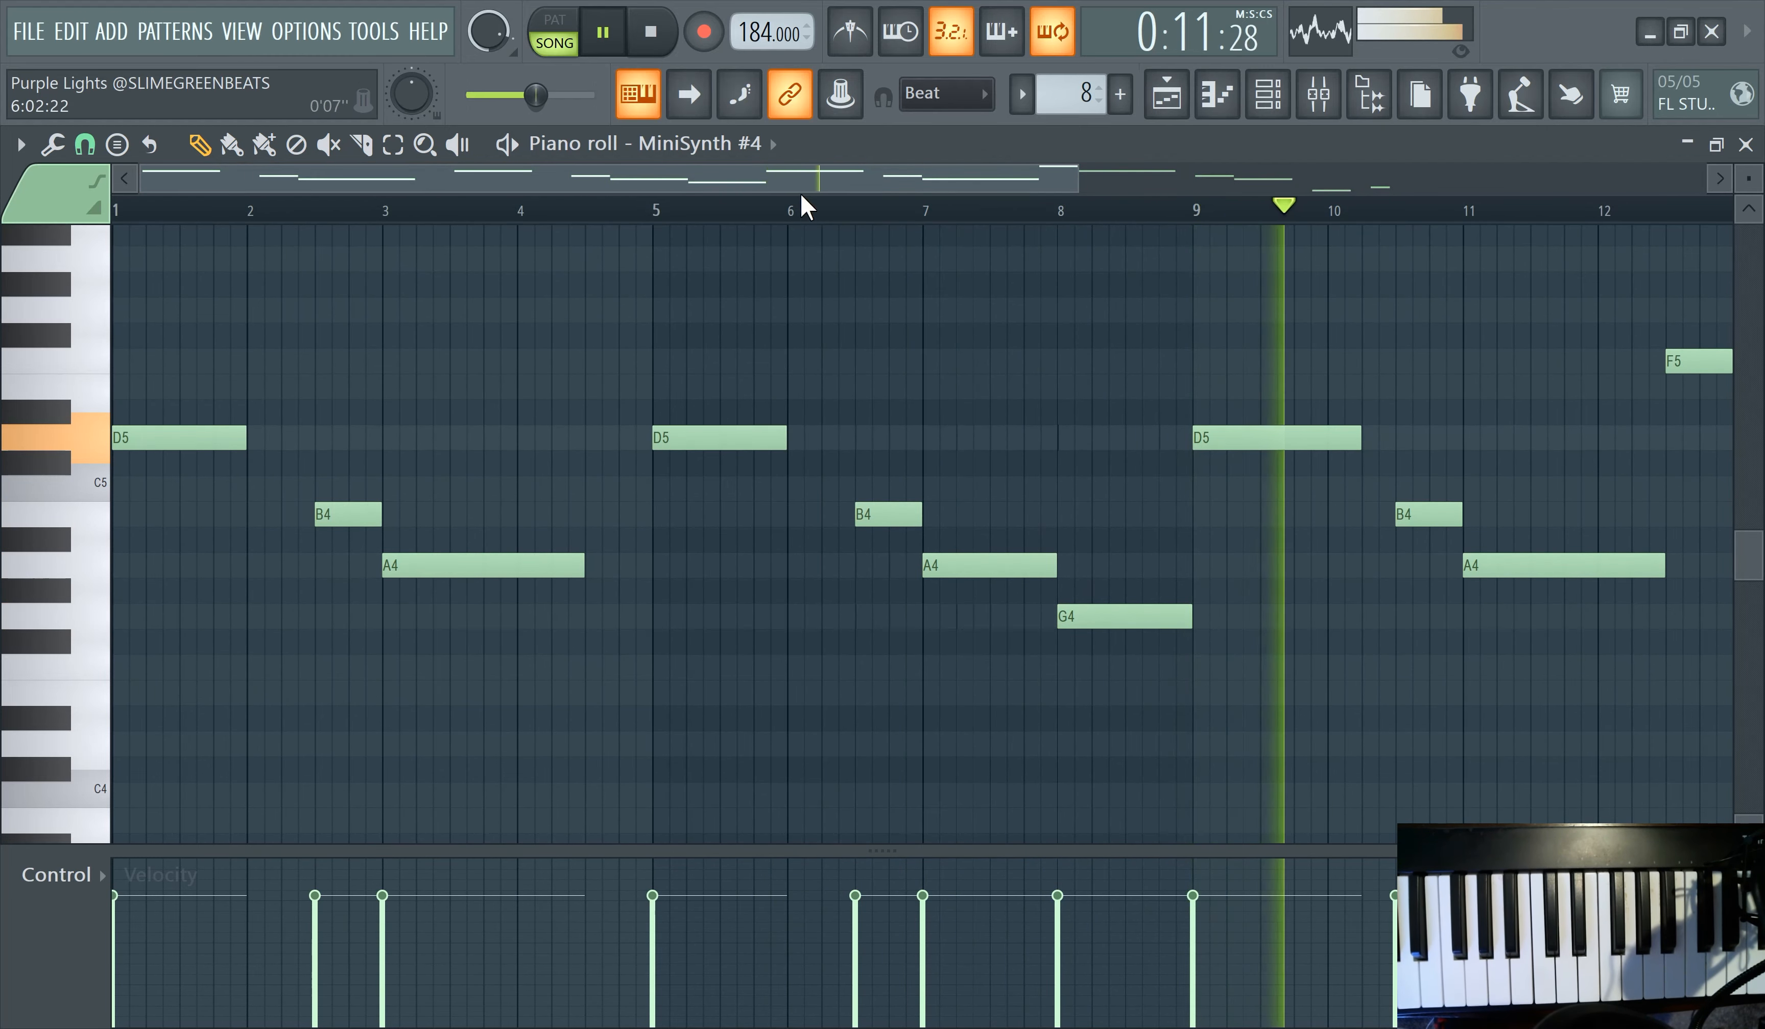
pyautogui.moveTo(983, 438); pyautogui.dragTo(954, 444)
pyautogui.moveTo(945, 185); pyautogui.dragTo(1048, 237)
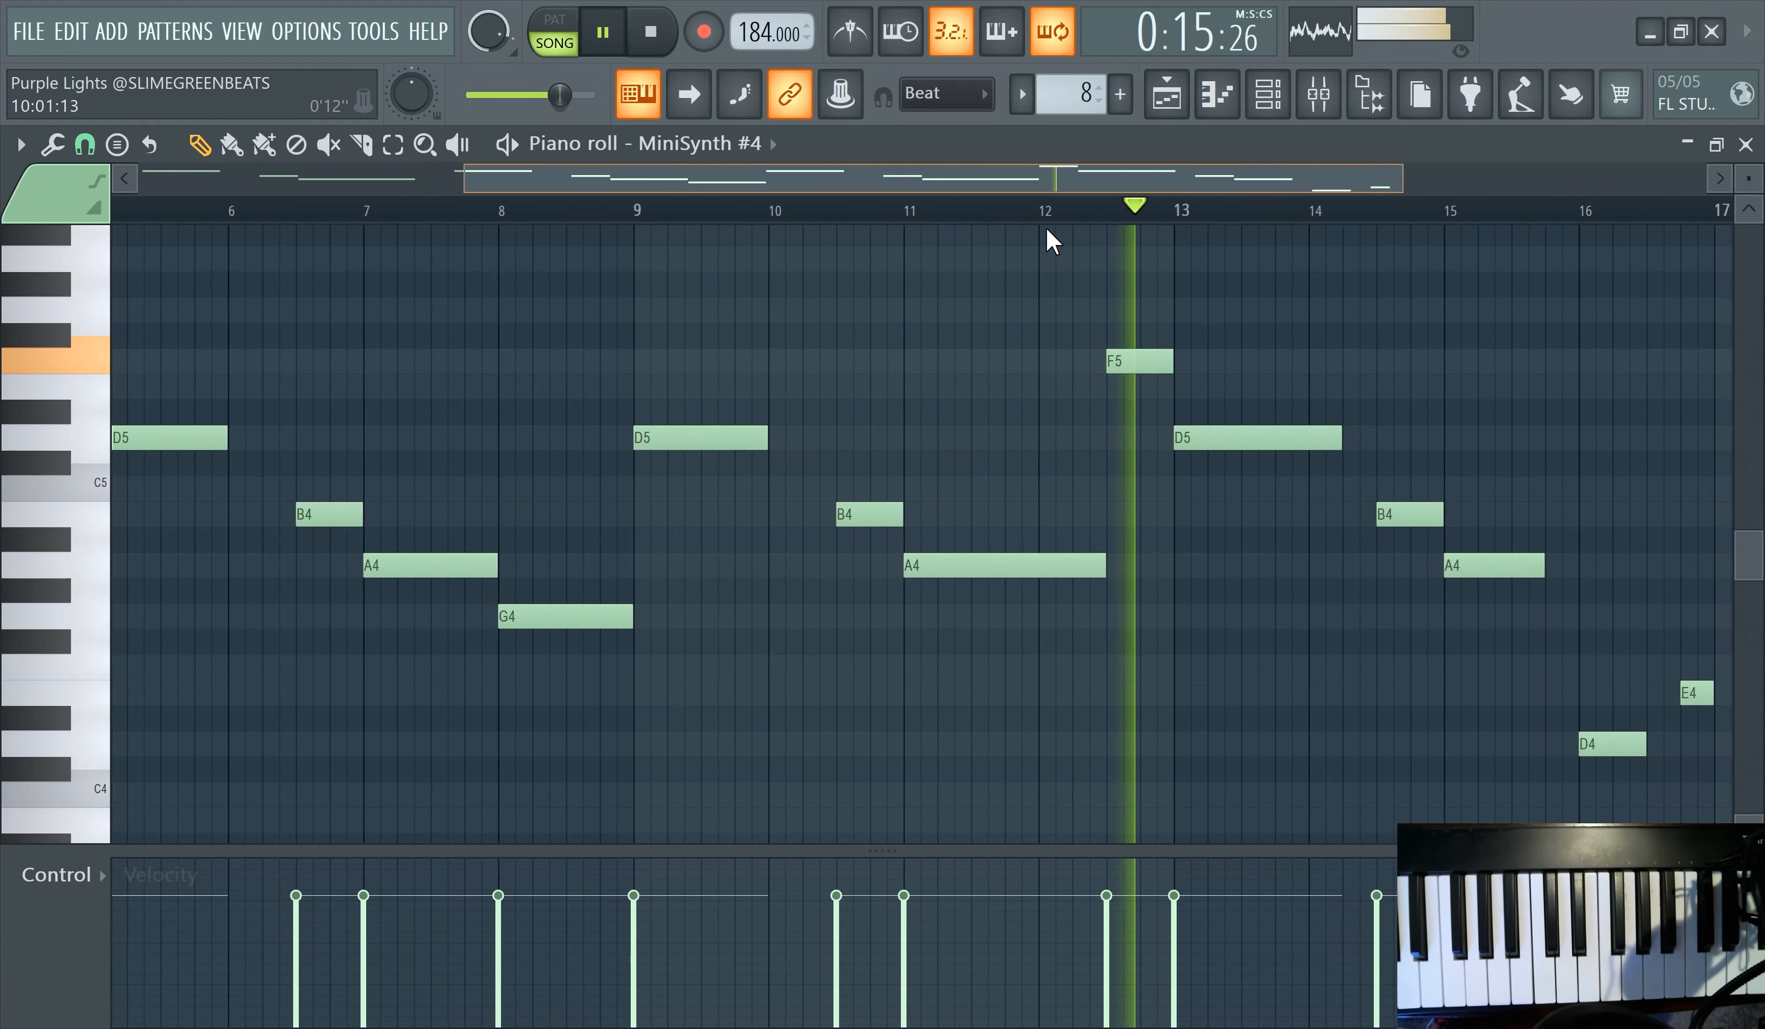
pyautogui.moveTo(1149, 361); pyautogui.dragTo(1134, 518)
# - Replace the two short notes in bar 16 with a single one-bar E4
pyautogui.moveTo(1107, 180); pyautogui.dragTo(1268, 230)
pyautogui.scroll(-1, 1252, 640)
pyautogui.moveTo(1314, 668); pyautogui.dragTo(1316, 666)
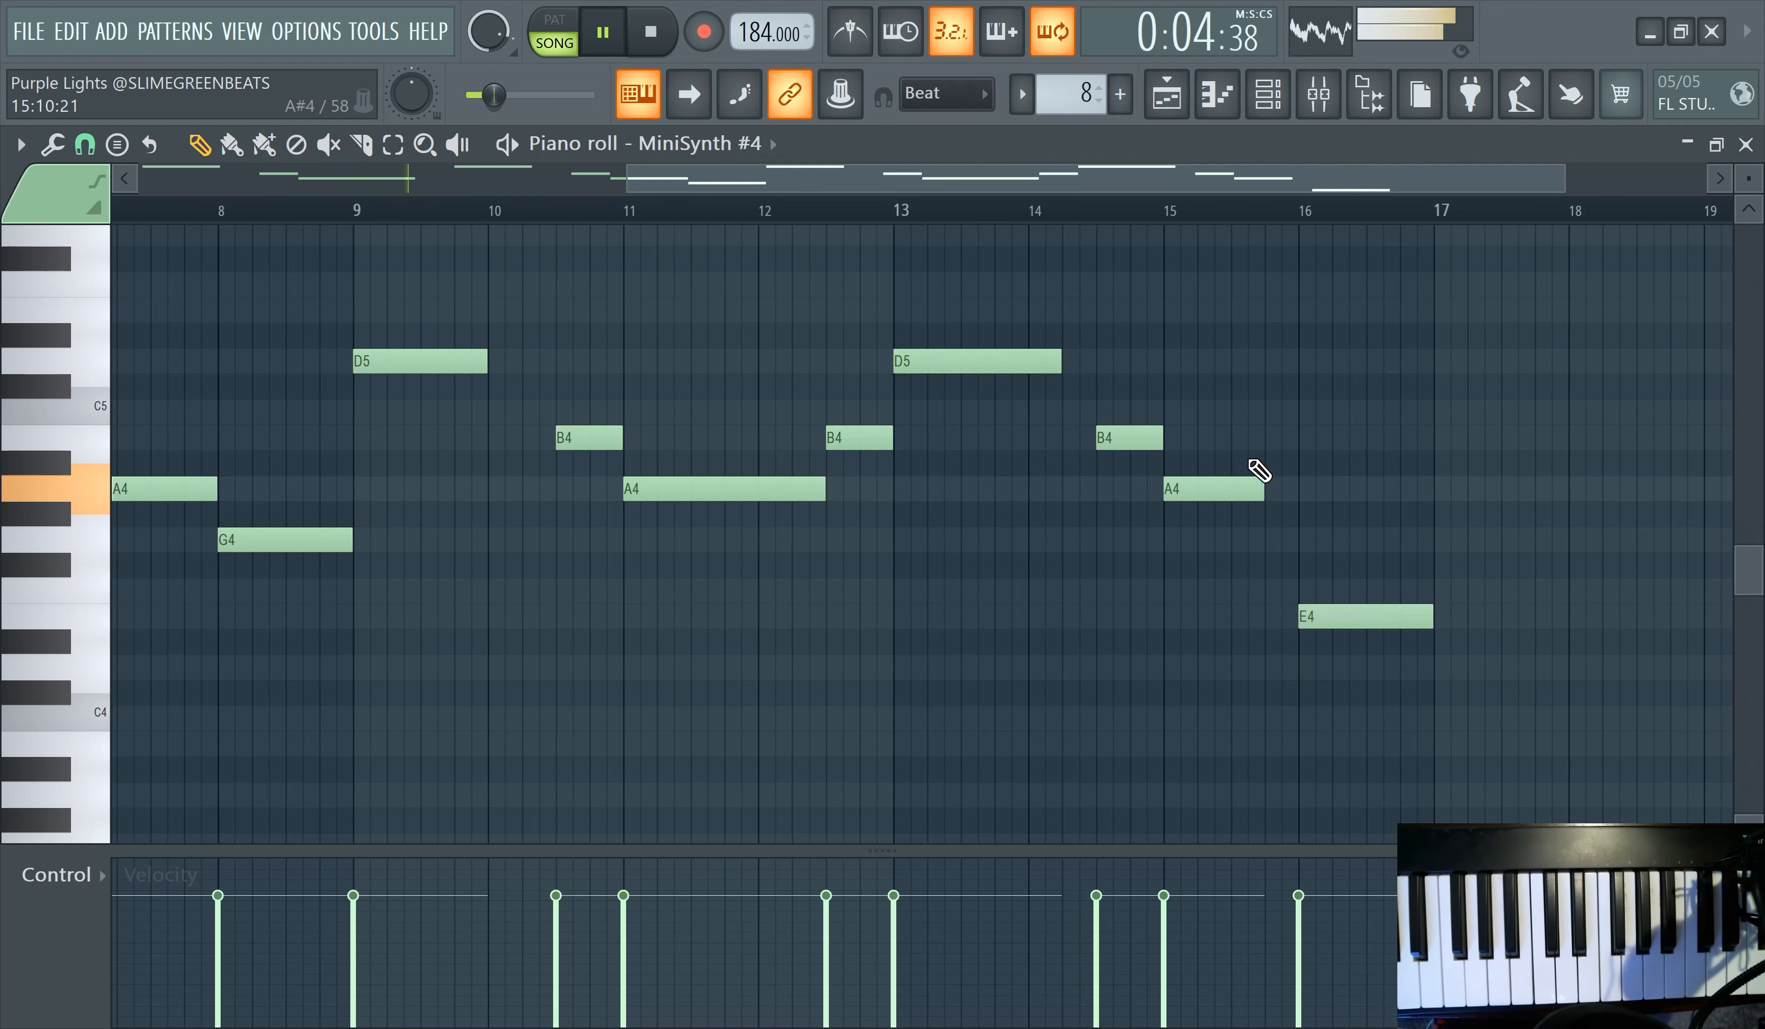
pyautogui.moveTo(861, 178); pyautogui.dragTo(315, 212)
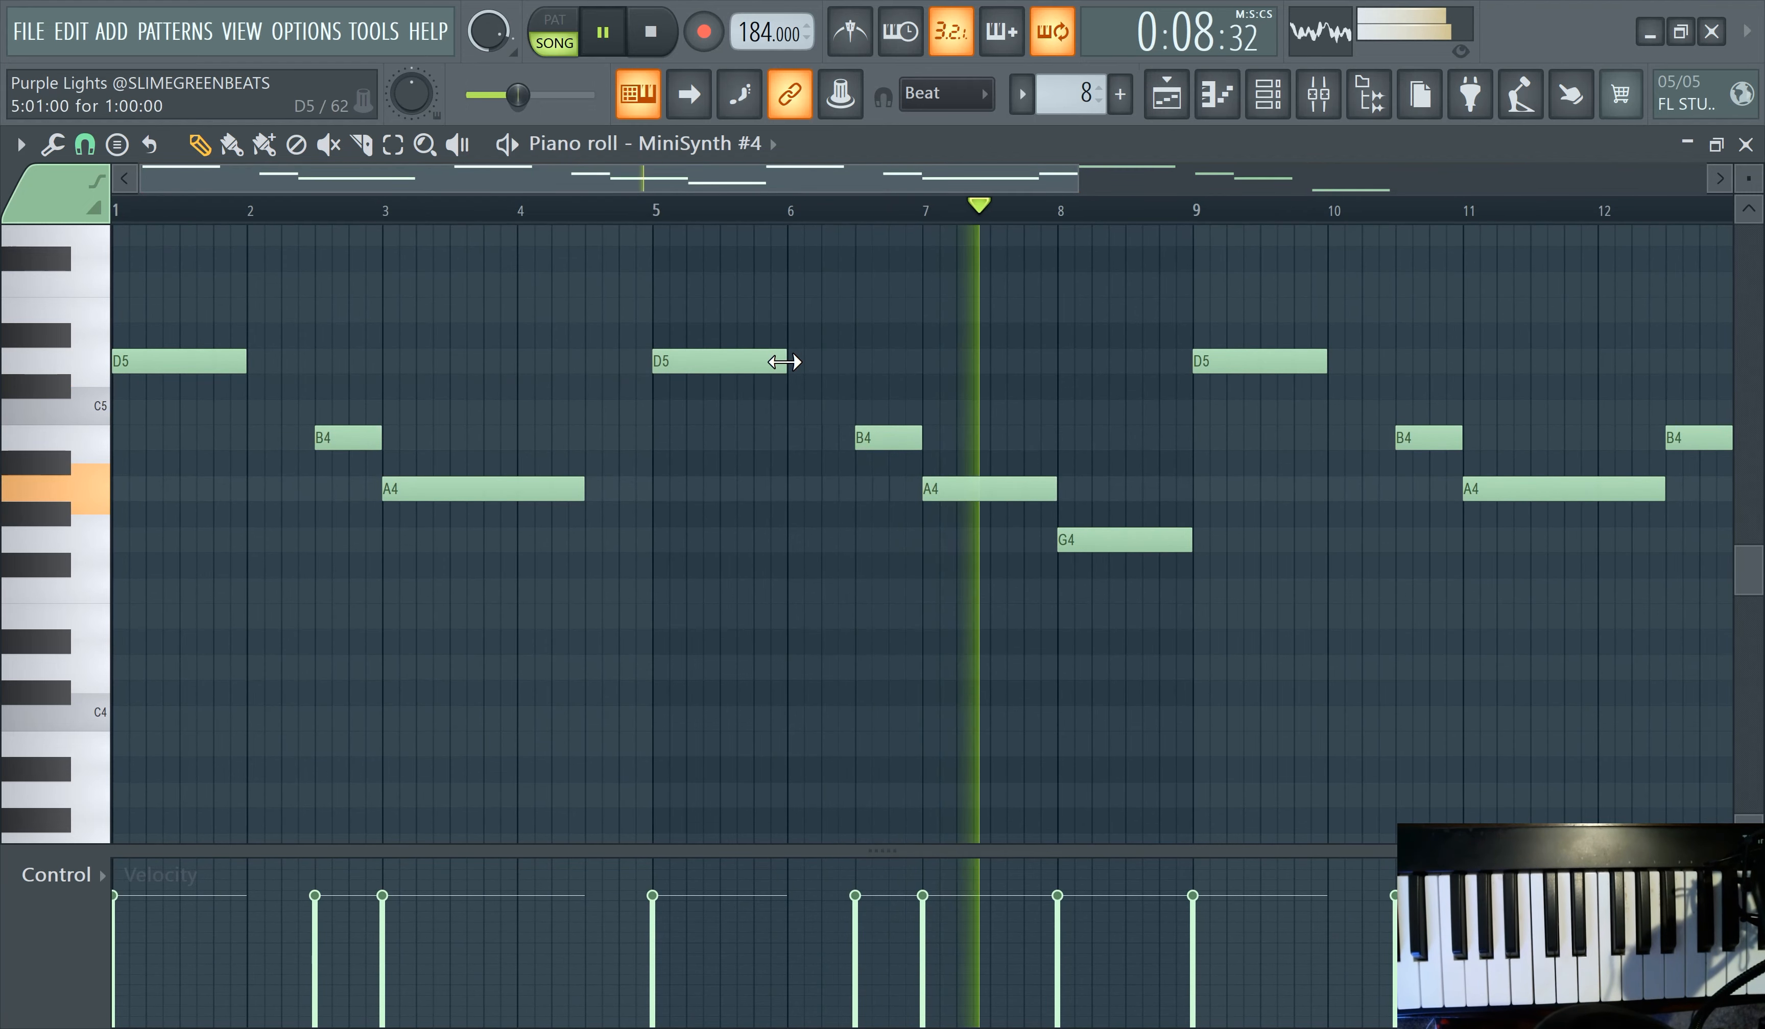
pyautogui.moveTo(785, 362)
pyautogui.mouseDown()
pyautogui.moveTo(851, 366)
pyautogui.moveTo(820, 366)
pyautogui.mouseUp()
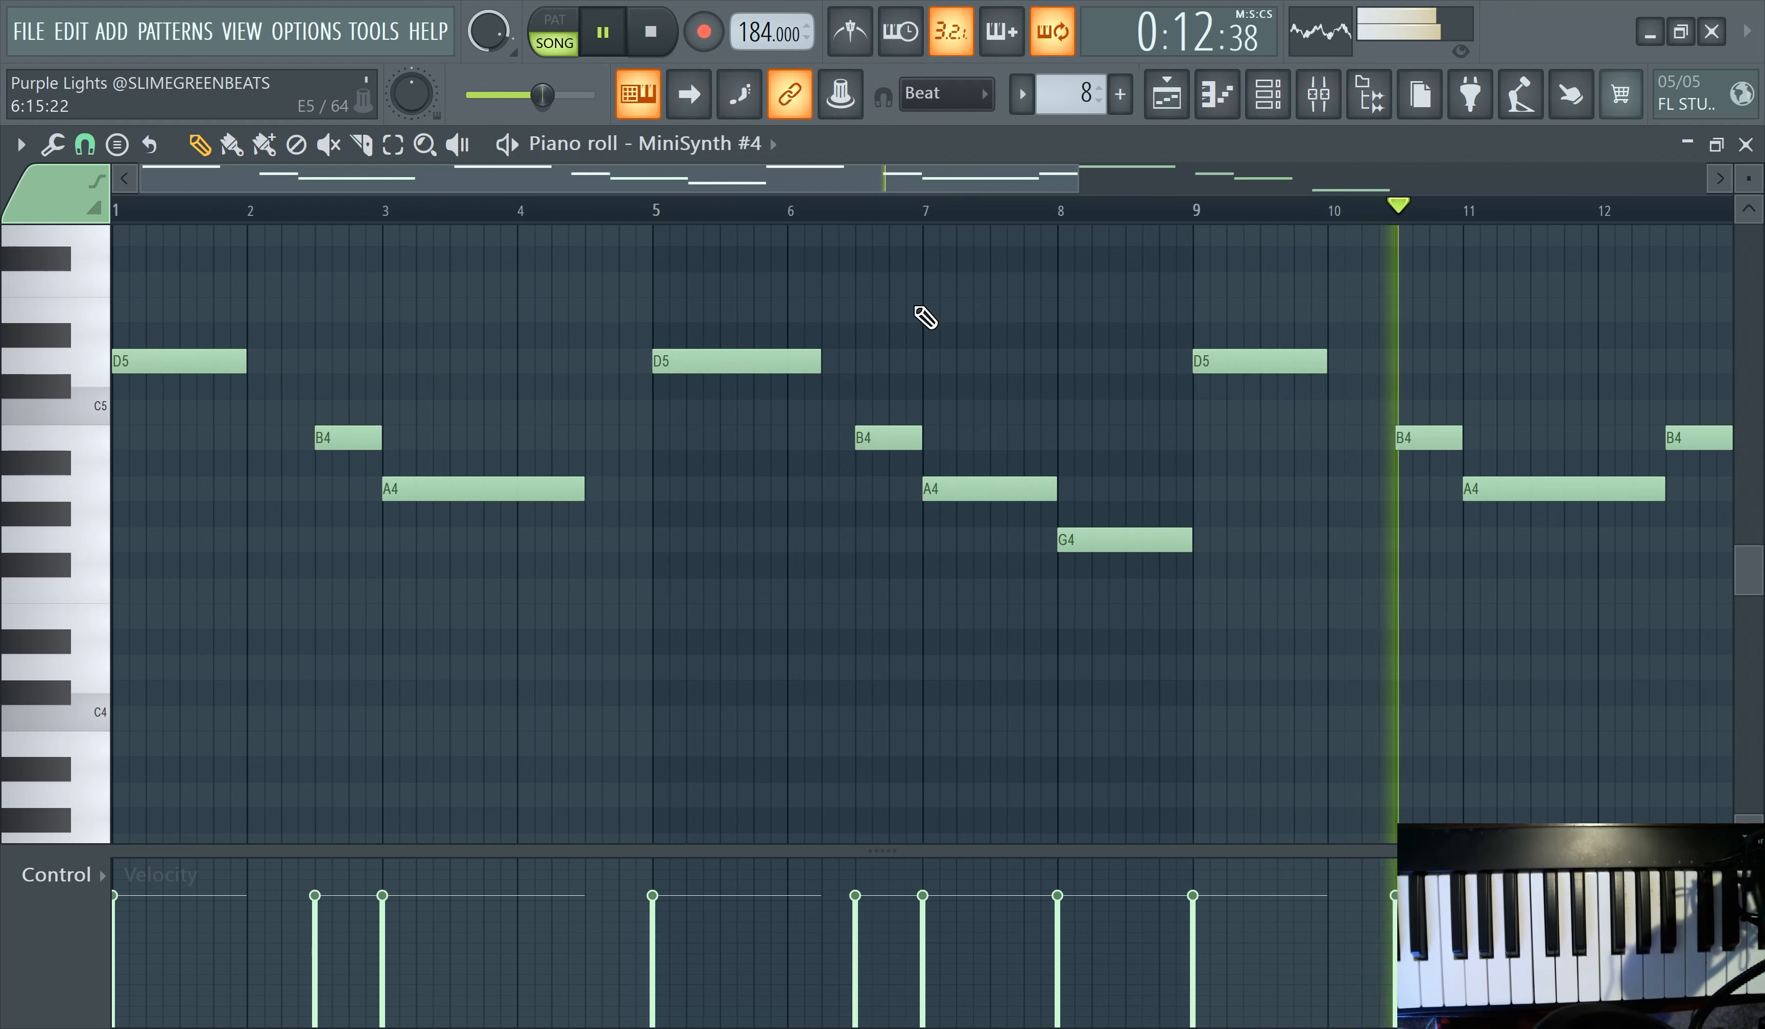
pyautogui.moveTo(820, 361); pyautogui.dragTo(788, 362)
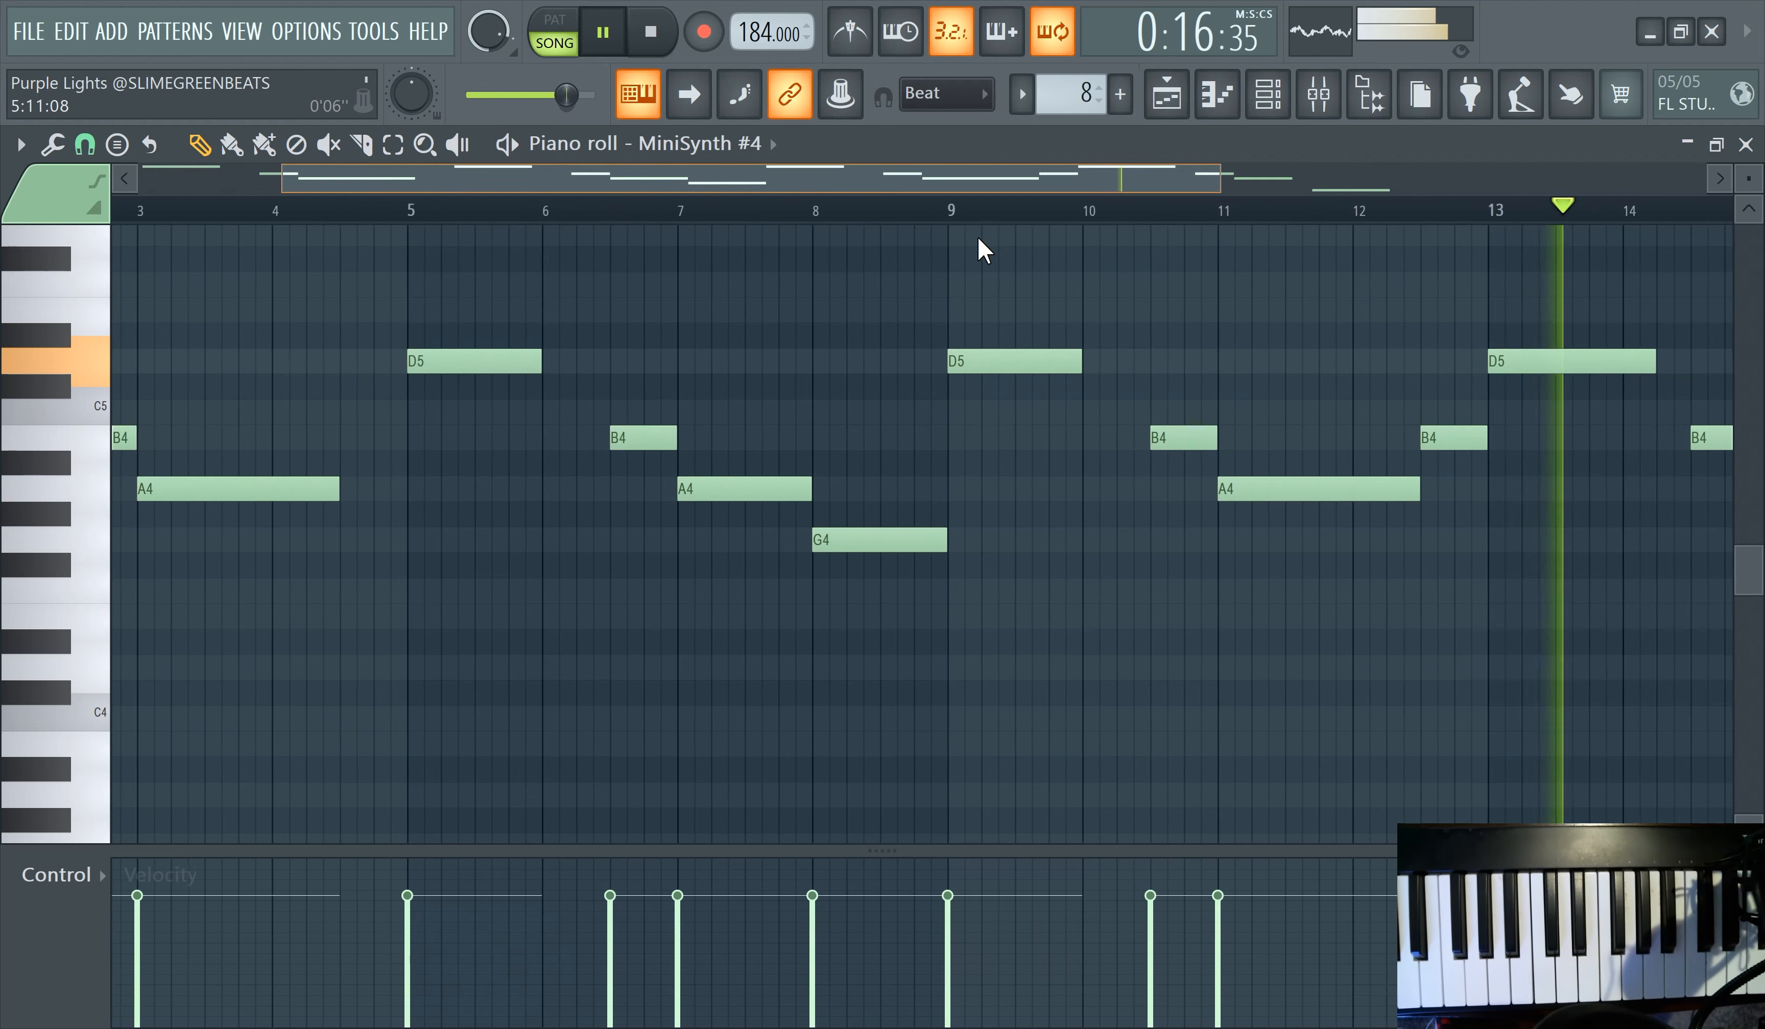
# - Resize the D5 at bar 13 and the A4 notes at bars 3, 11 and 15 to one bar each
pyautogui.moveTo(1312, 364); pyautogui.dragTo(1278, 361)
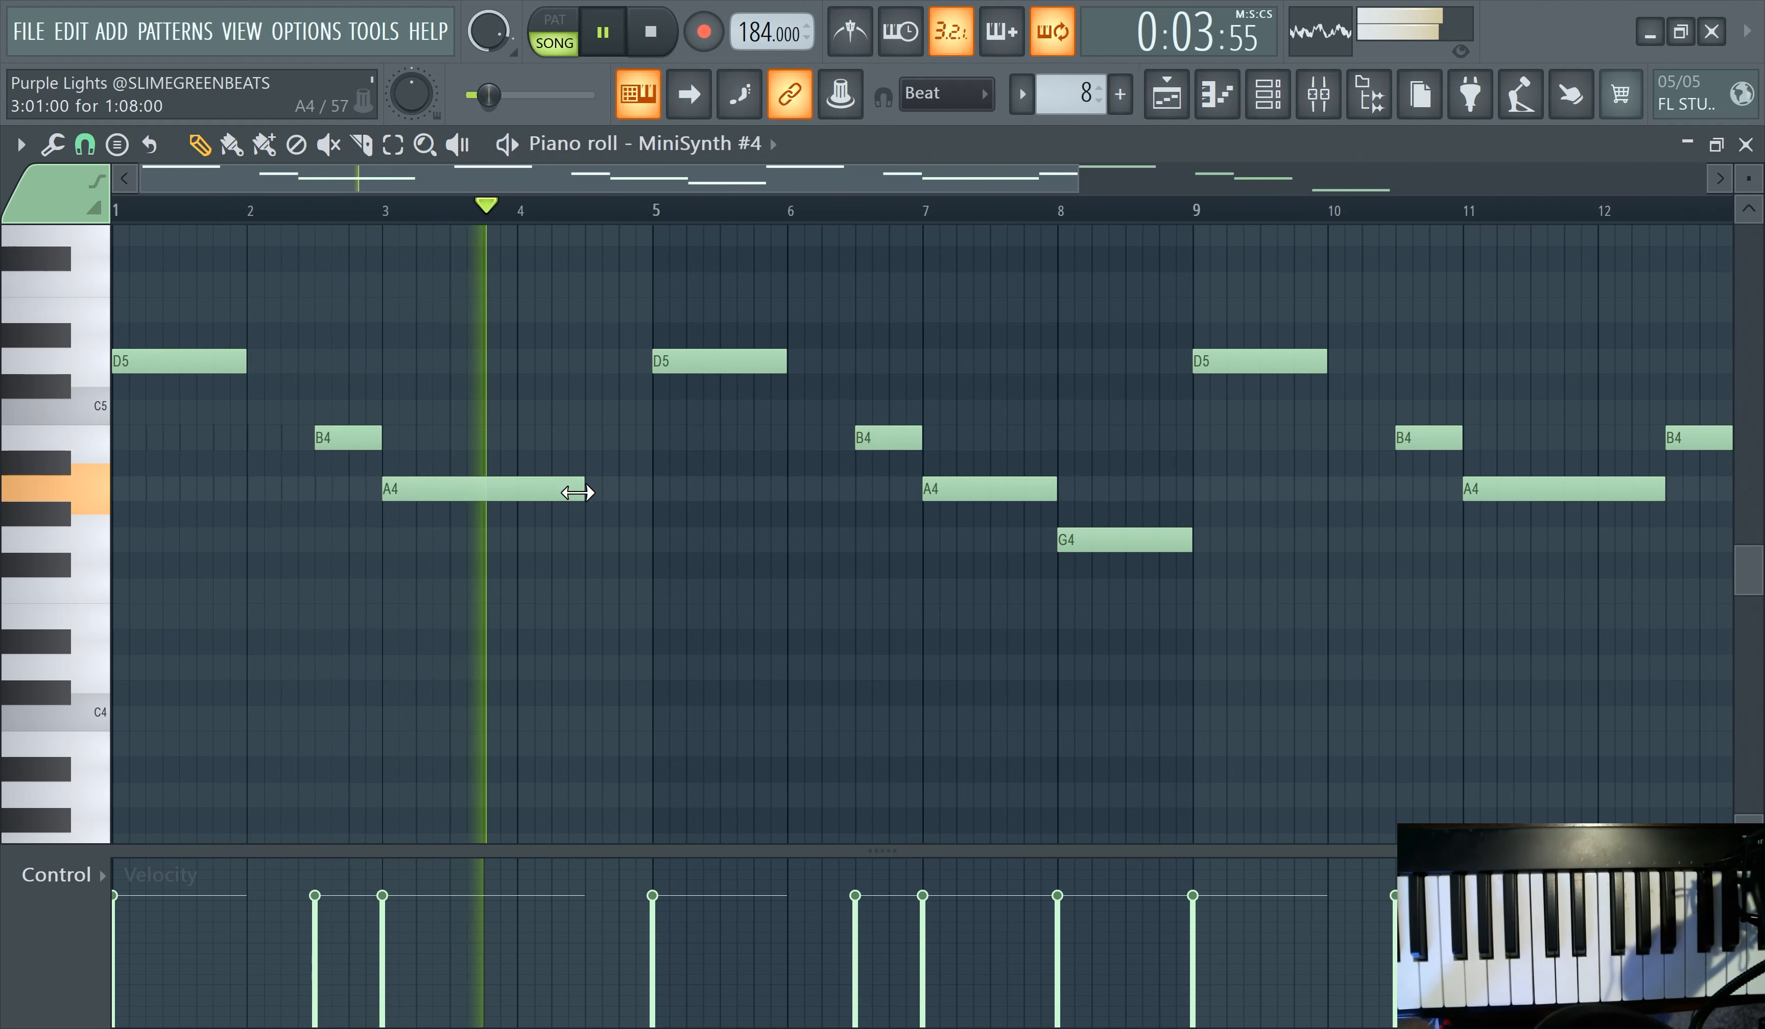
pyautogui.moveTo(580, 491); pyautogui.dragTo(513, 494)
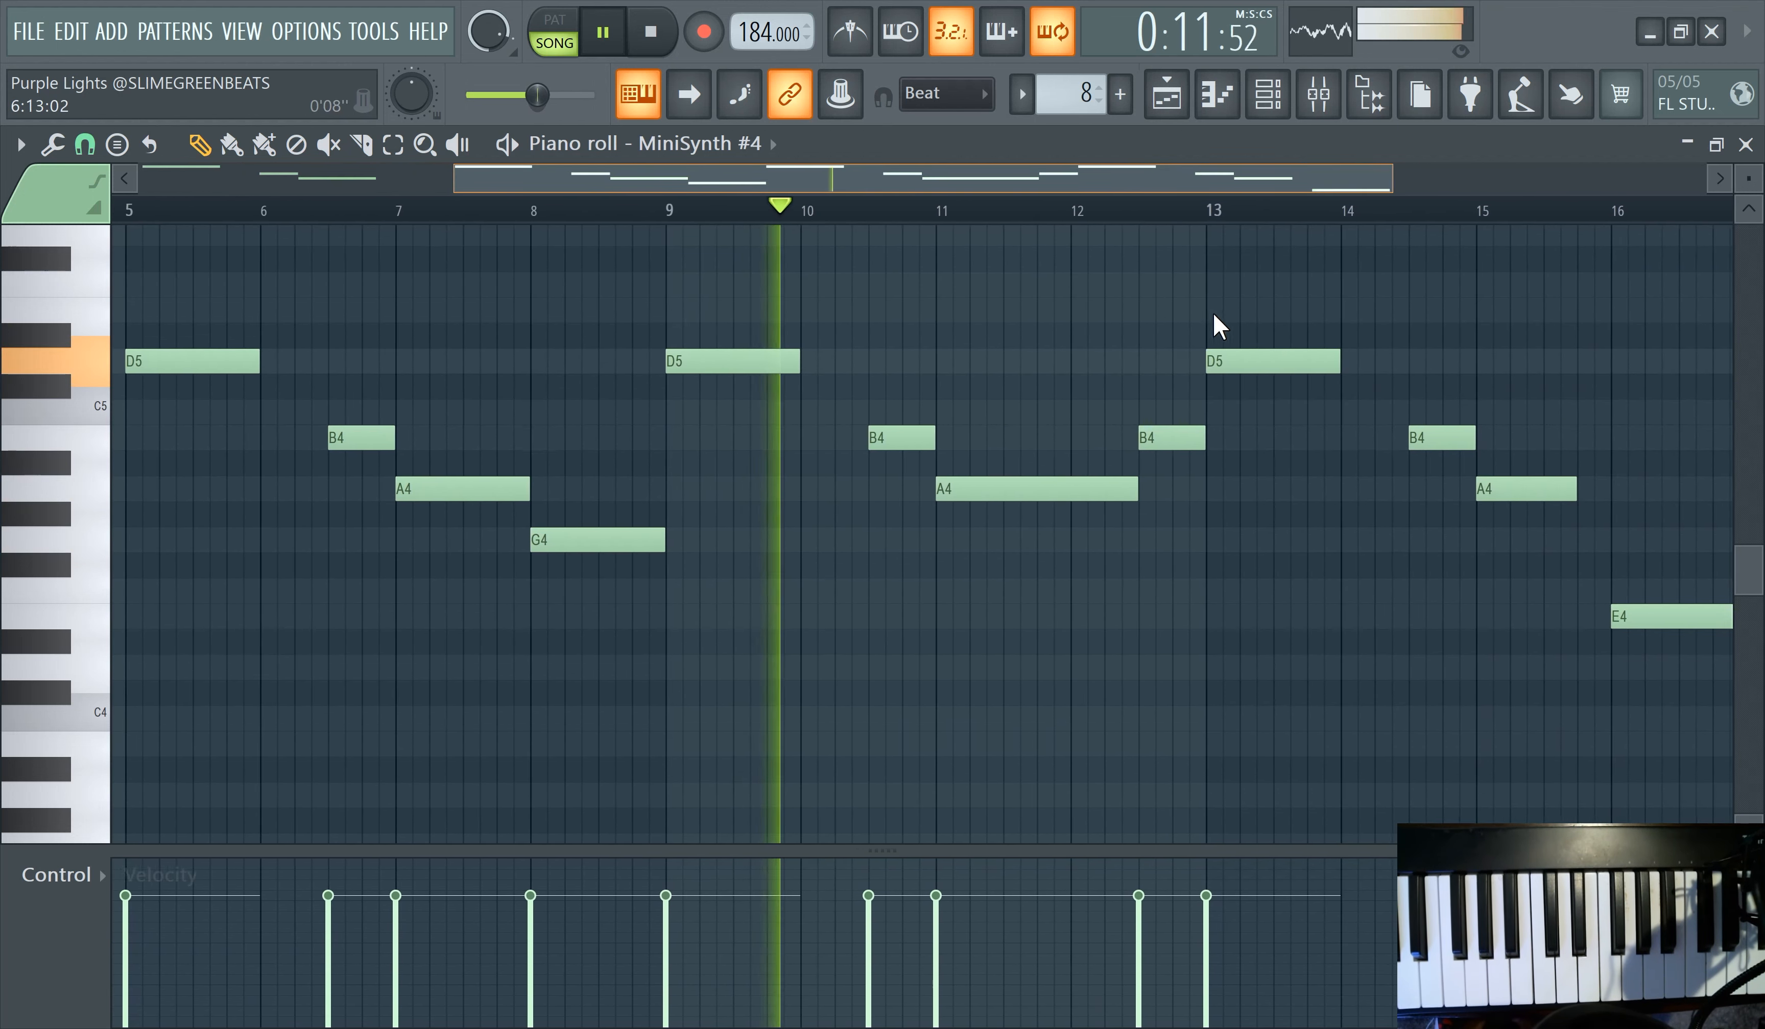
pyautogui.moveTo(1061, 491); pyautogui.dragTo(1004, 492)
pyautogui.click(1020, 489)
pyautogui.rightClick(1080, 489)
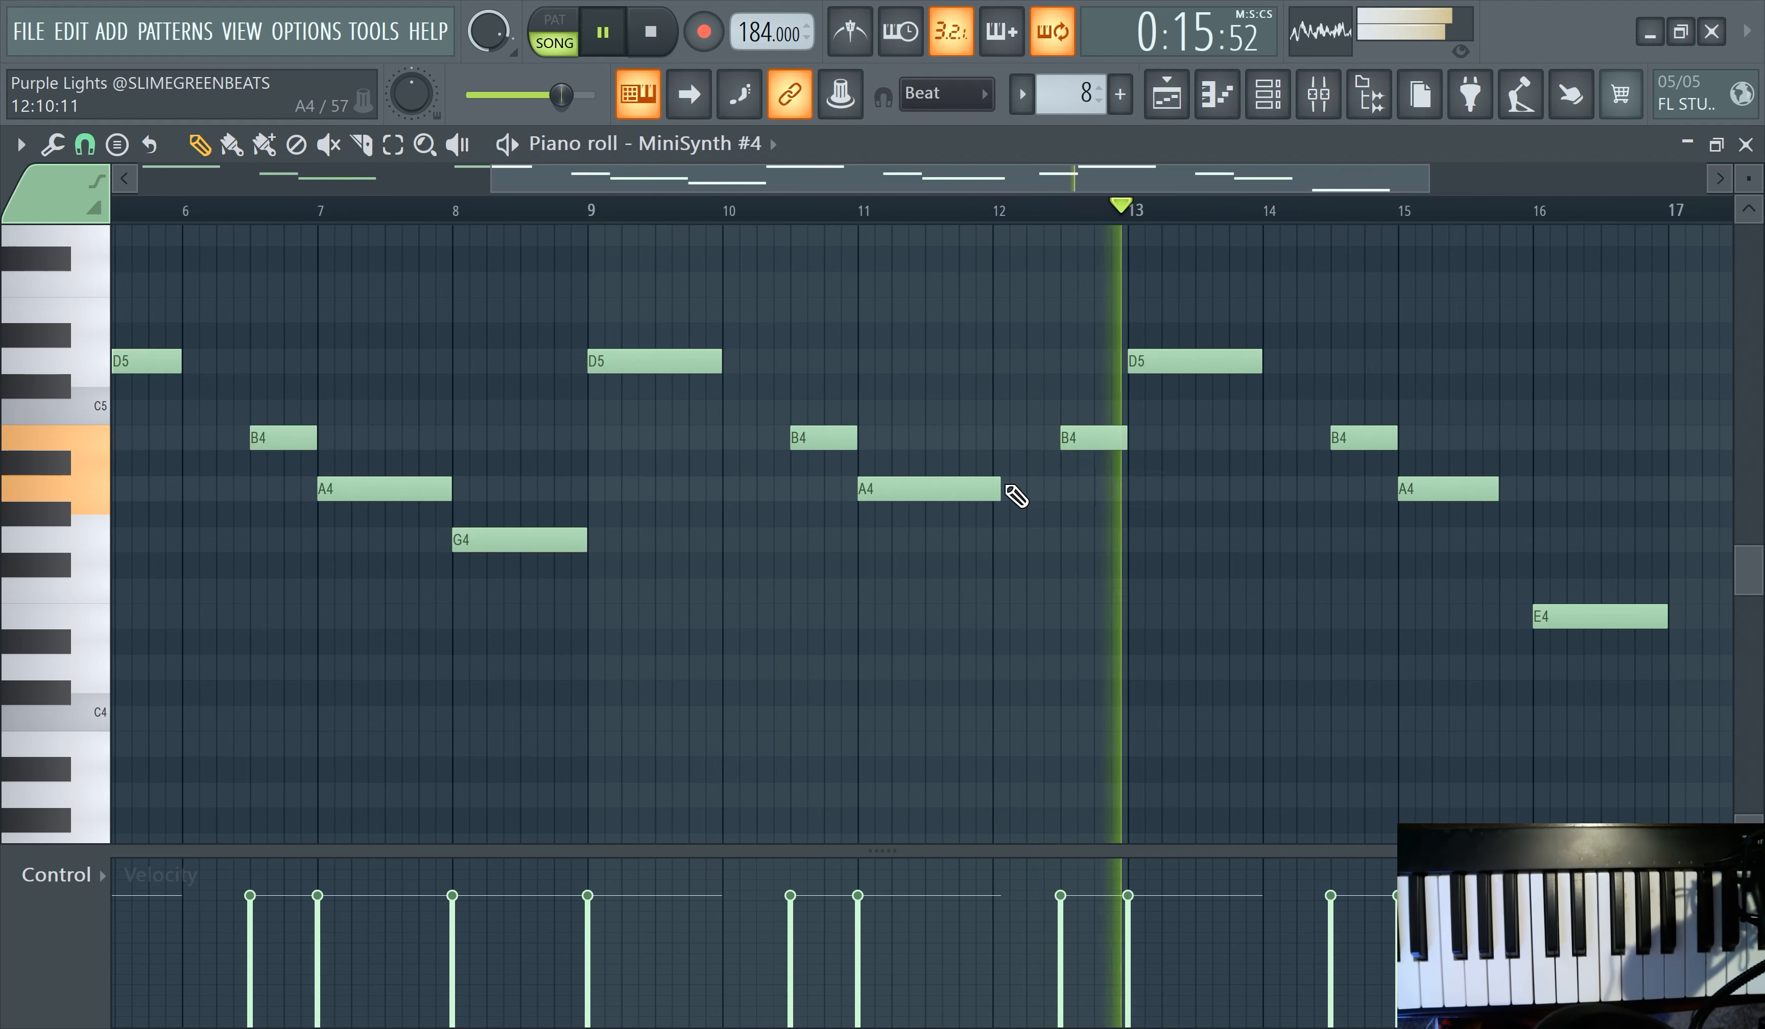
pyautogui.moveTo(997, 488); pyautogui.dragTo(992, 489)
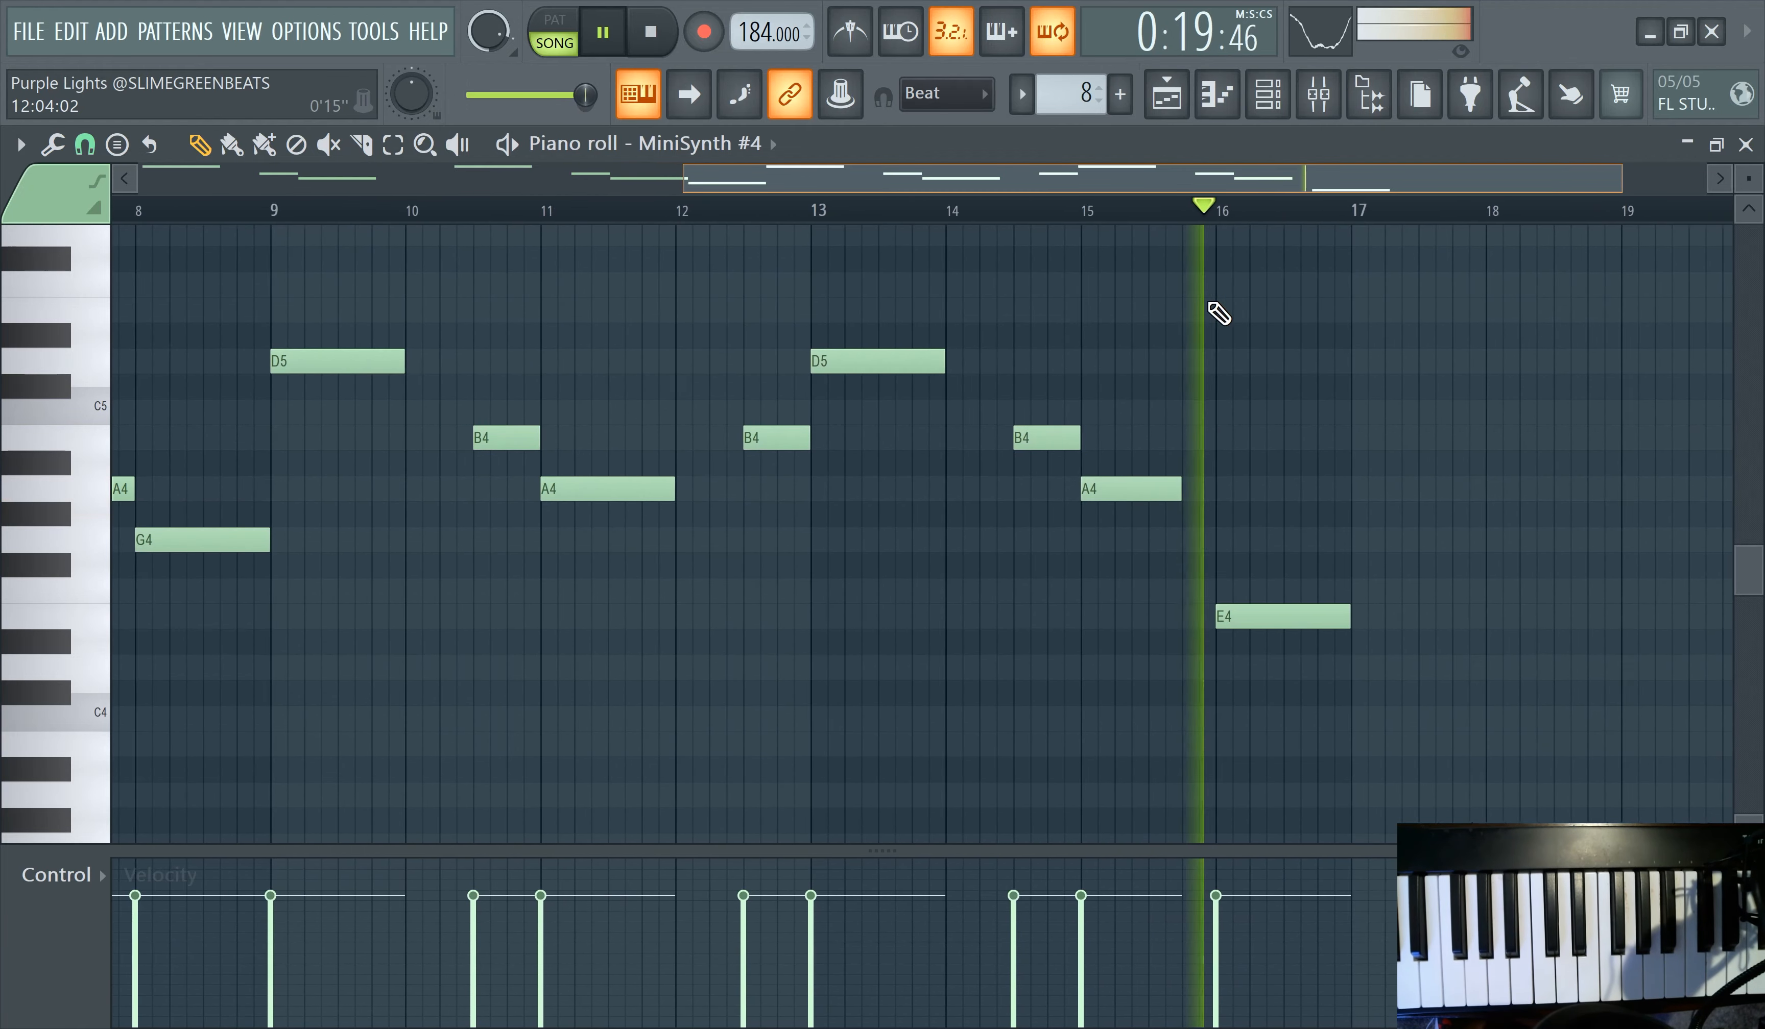
pyautogui.moveTo(1167, 489); pyautogui.dragTo(1194, 491)
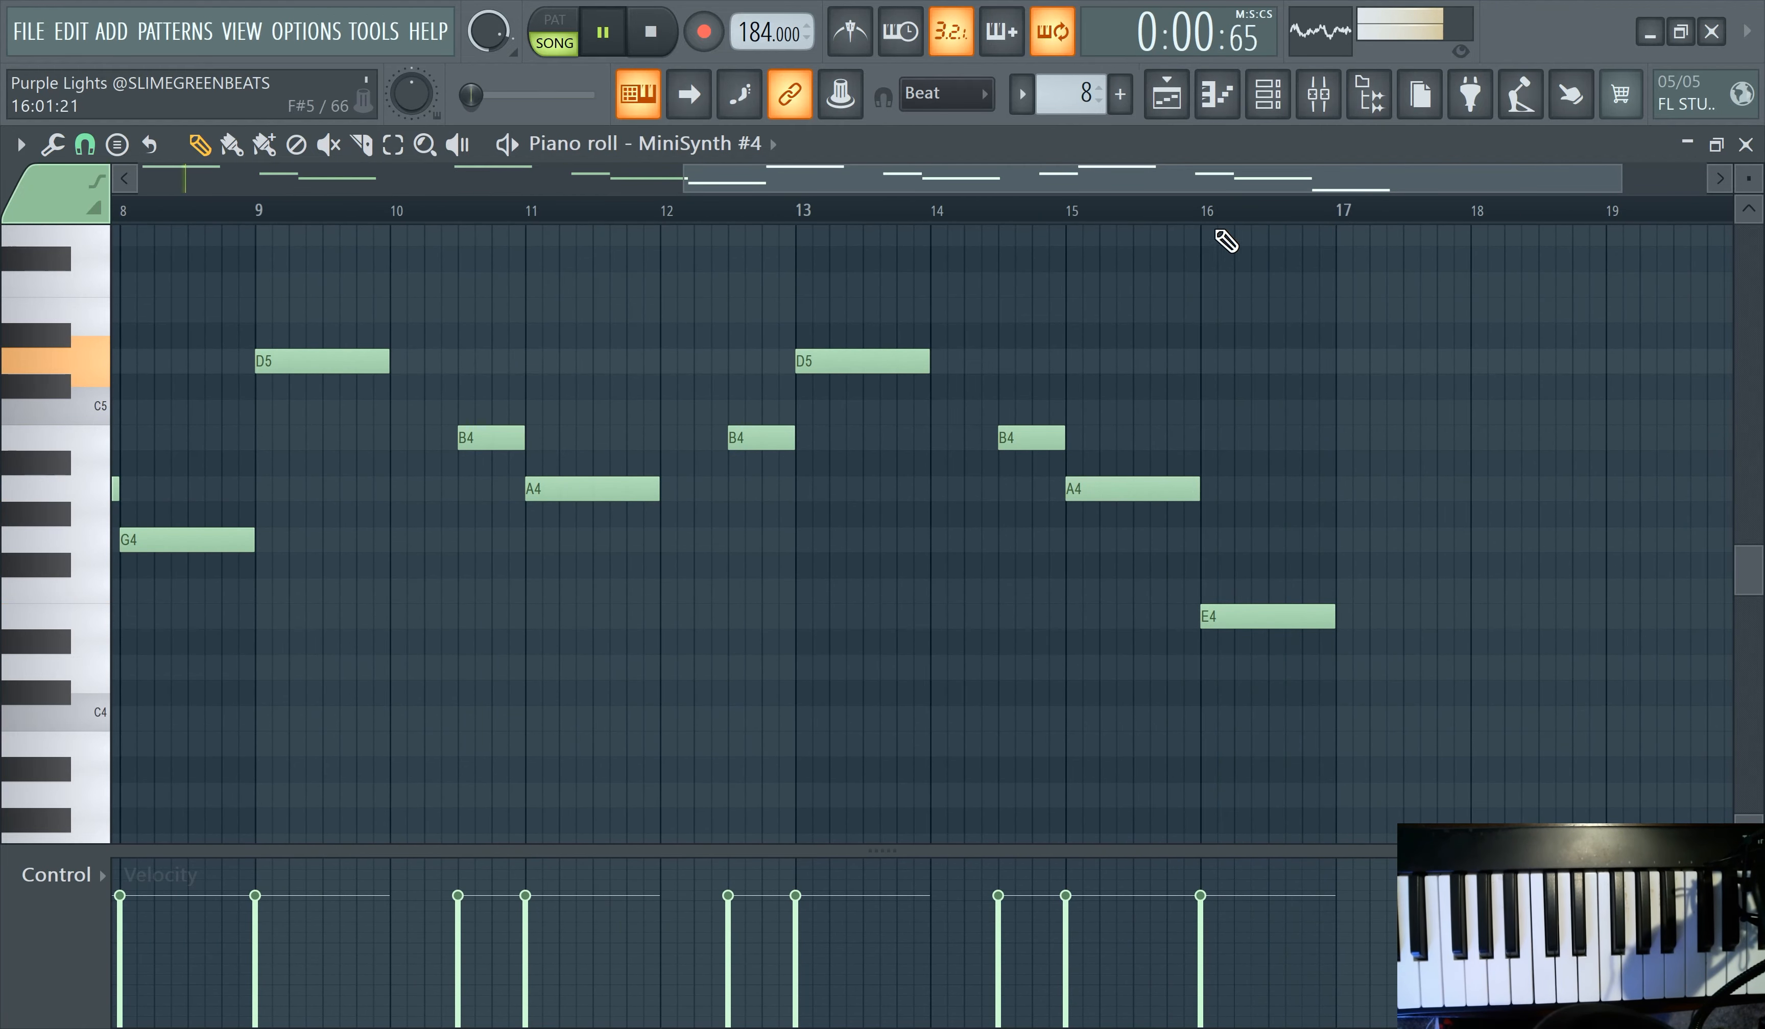
# - Select all clips in the playlist and duplicate them into bars 17 to 32
pyautogui.click(1187, 107)
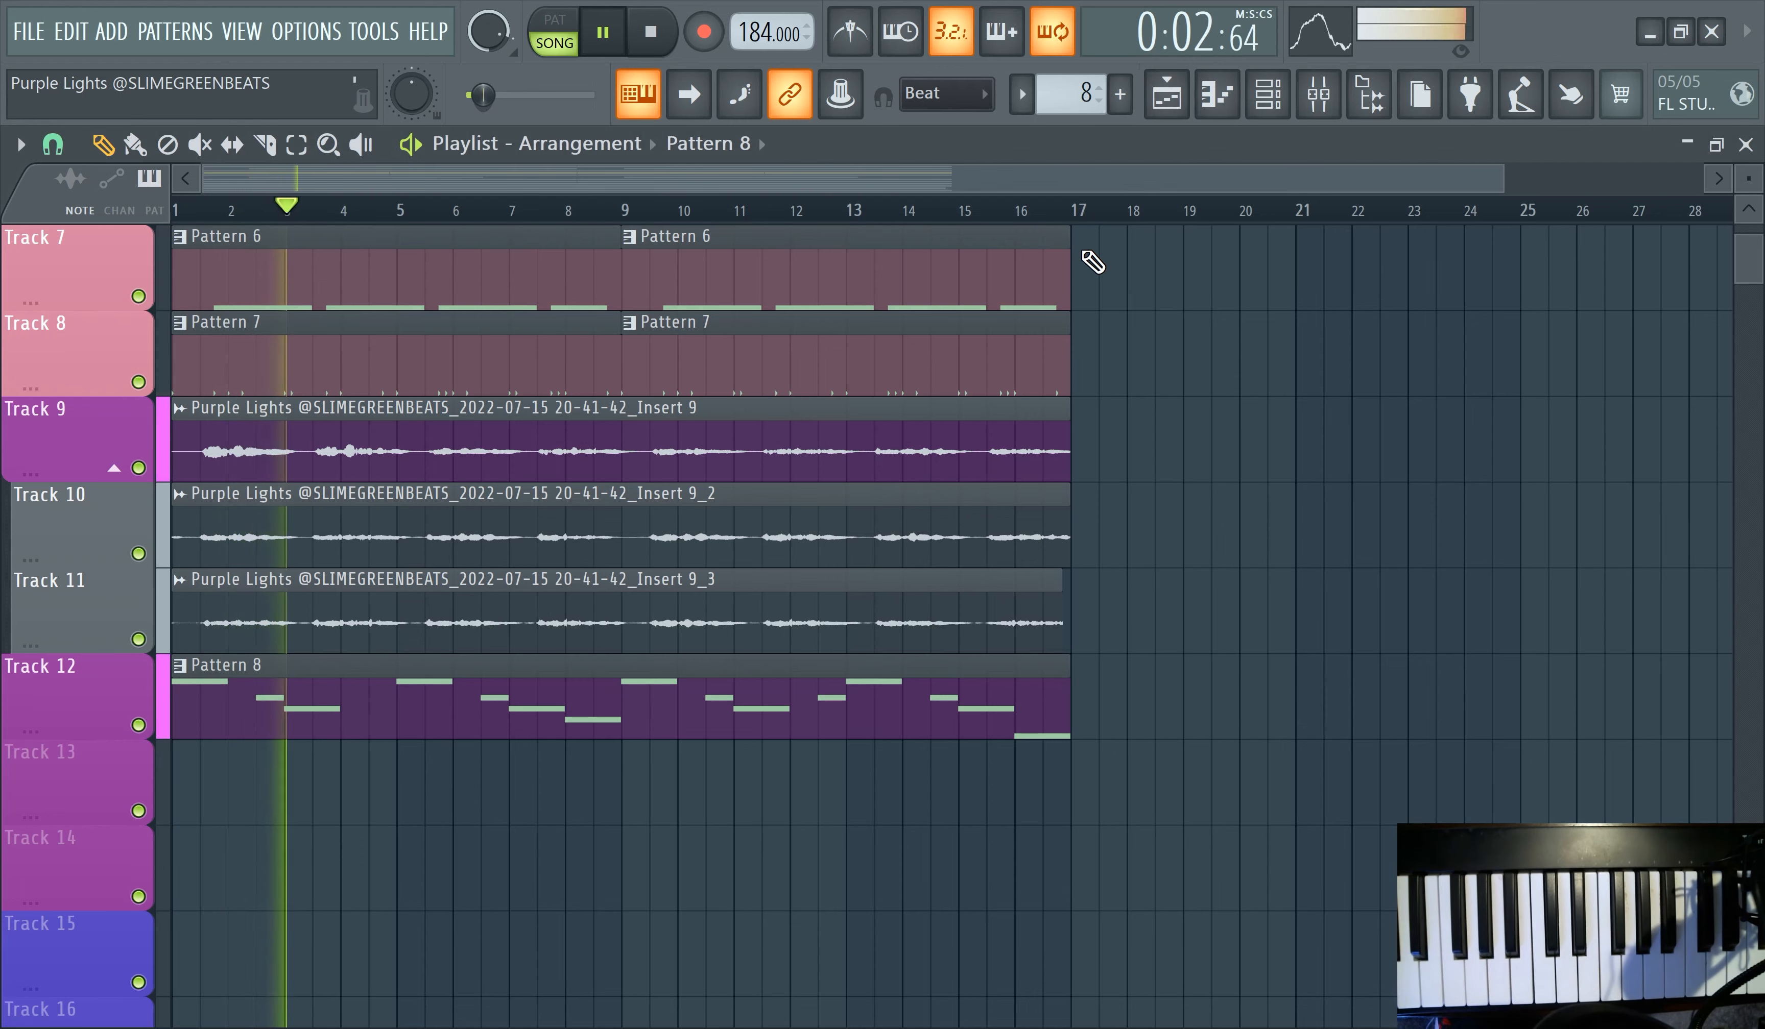
pyautogui.scroll(-1, 947, 374)
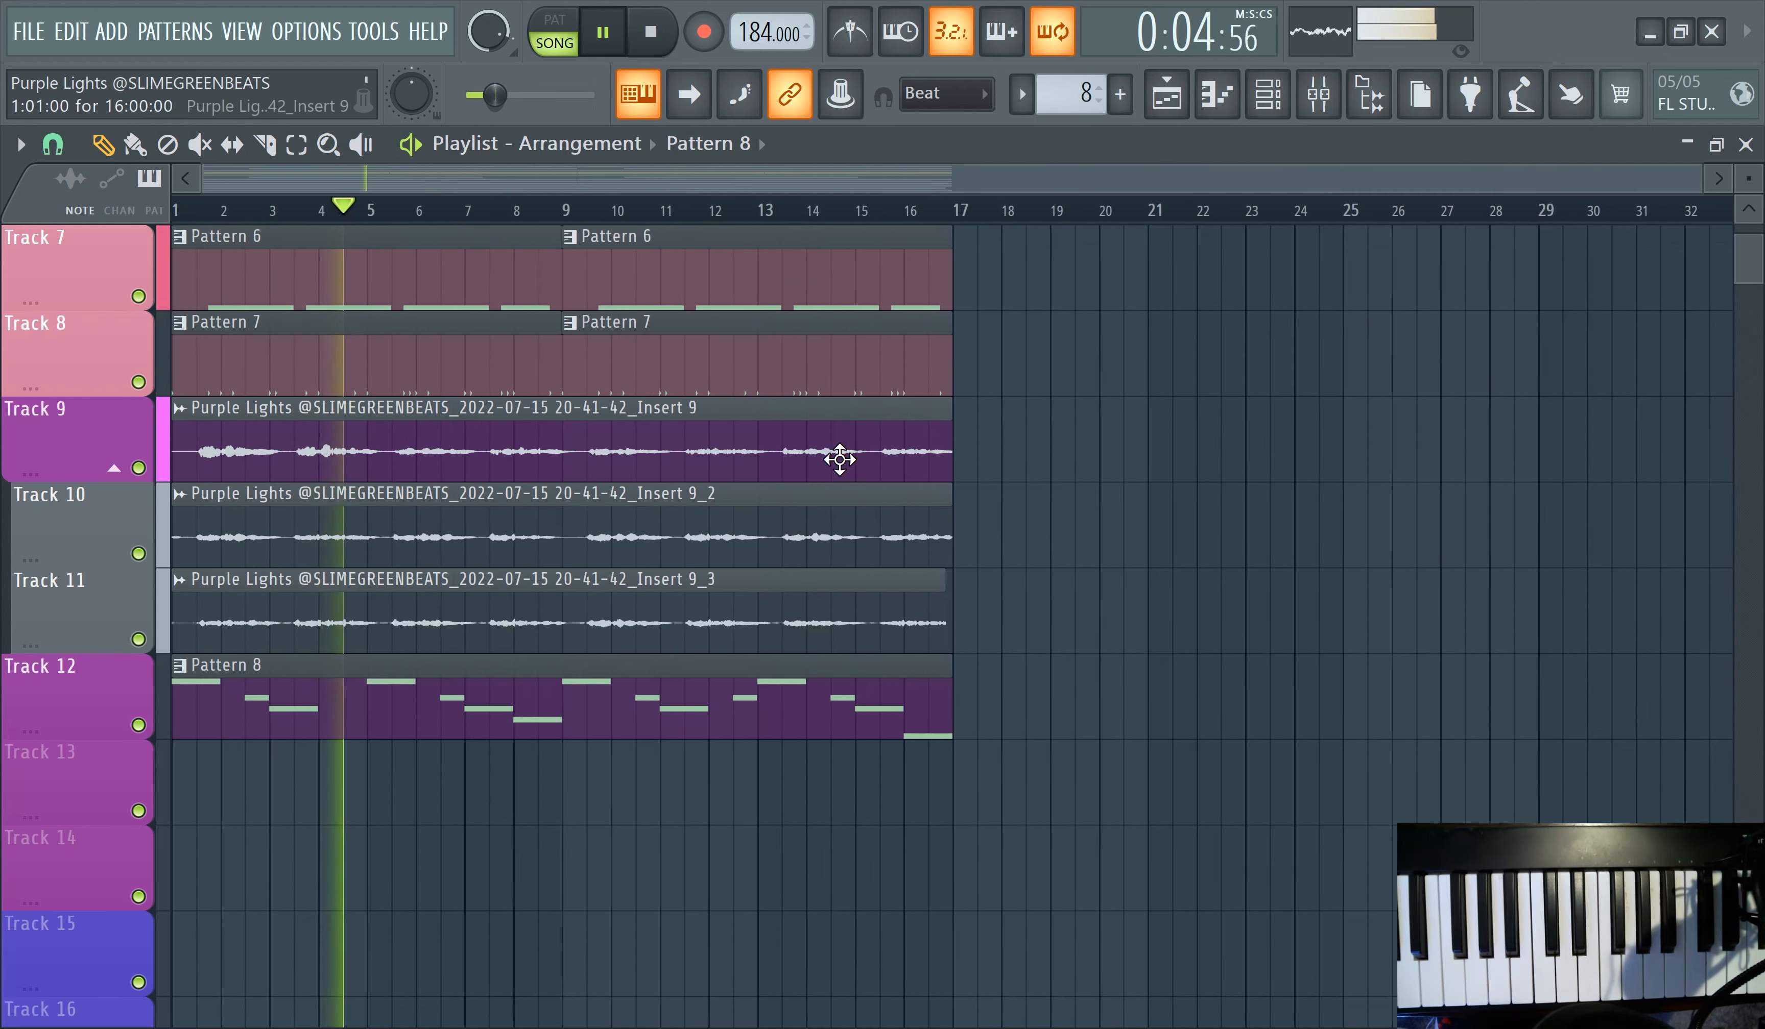
pyautogui.scroll(3, 769, 442)
pyautogui.scroll(-1, 874, 690)
pyautogui.moveTo(1029, 762); pyautogui.dragTo(2, 171)
pyautogui.hotkey('ctrl', 'a')
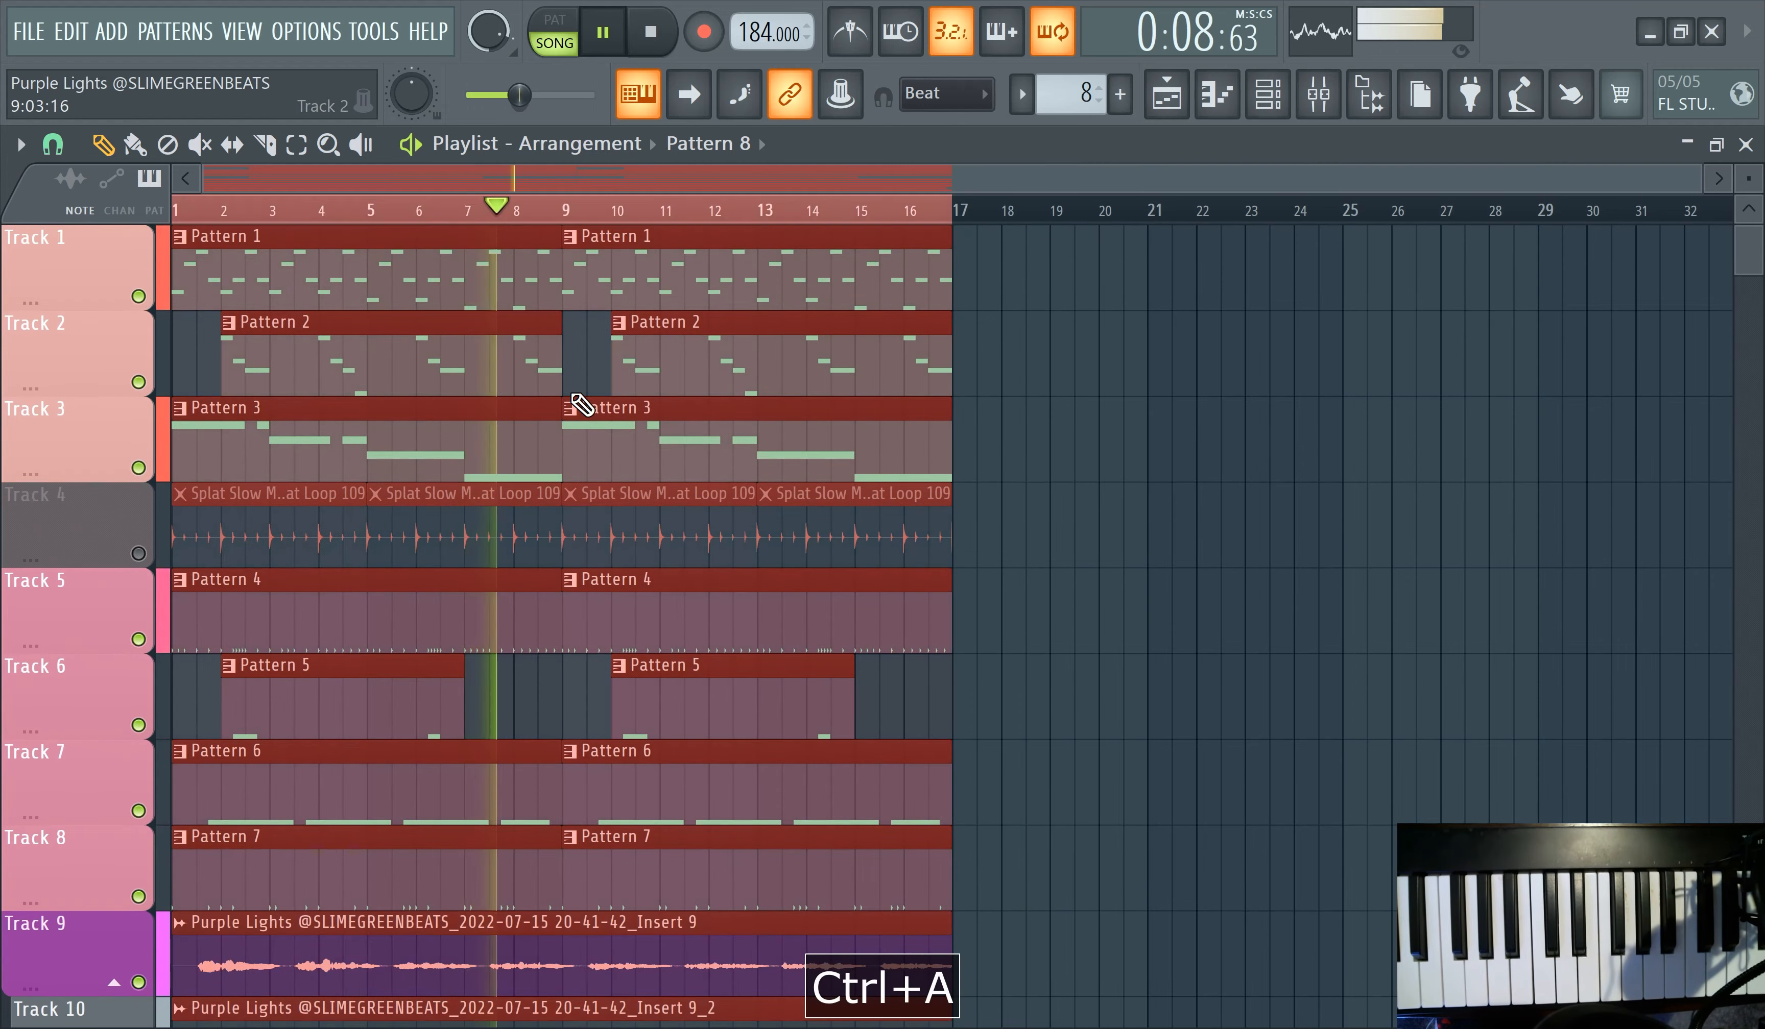
pyautogui.hotkey('ctrl', 'b')
pyautogui.scroll(-2, 642, 462)
pyautogui.scroll(-5, 563, 619)
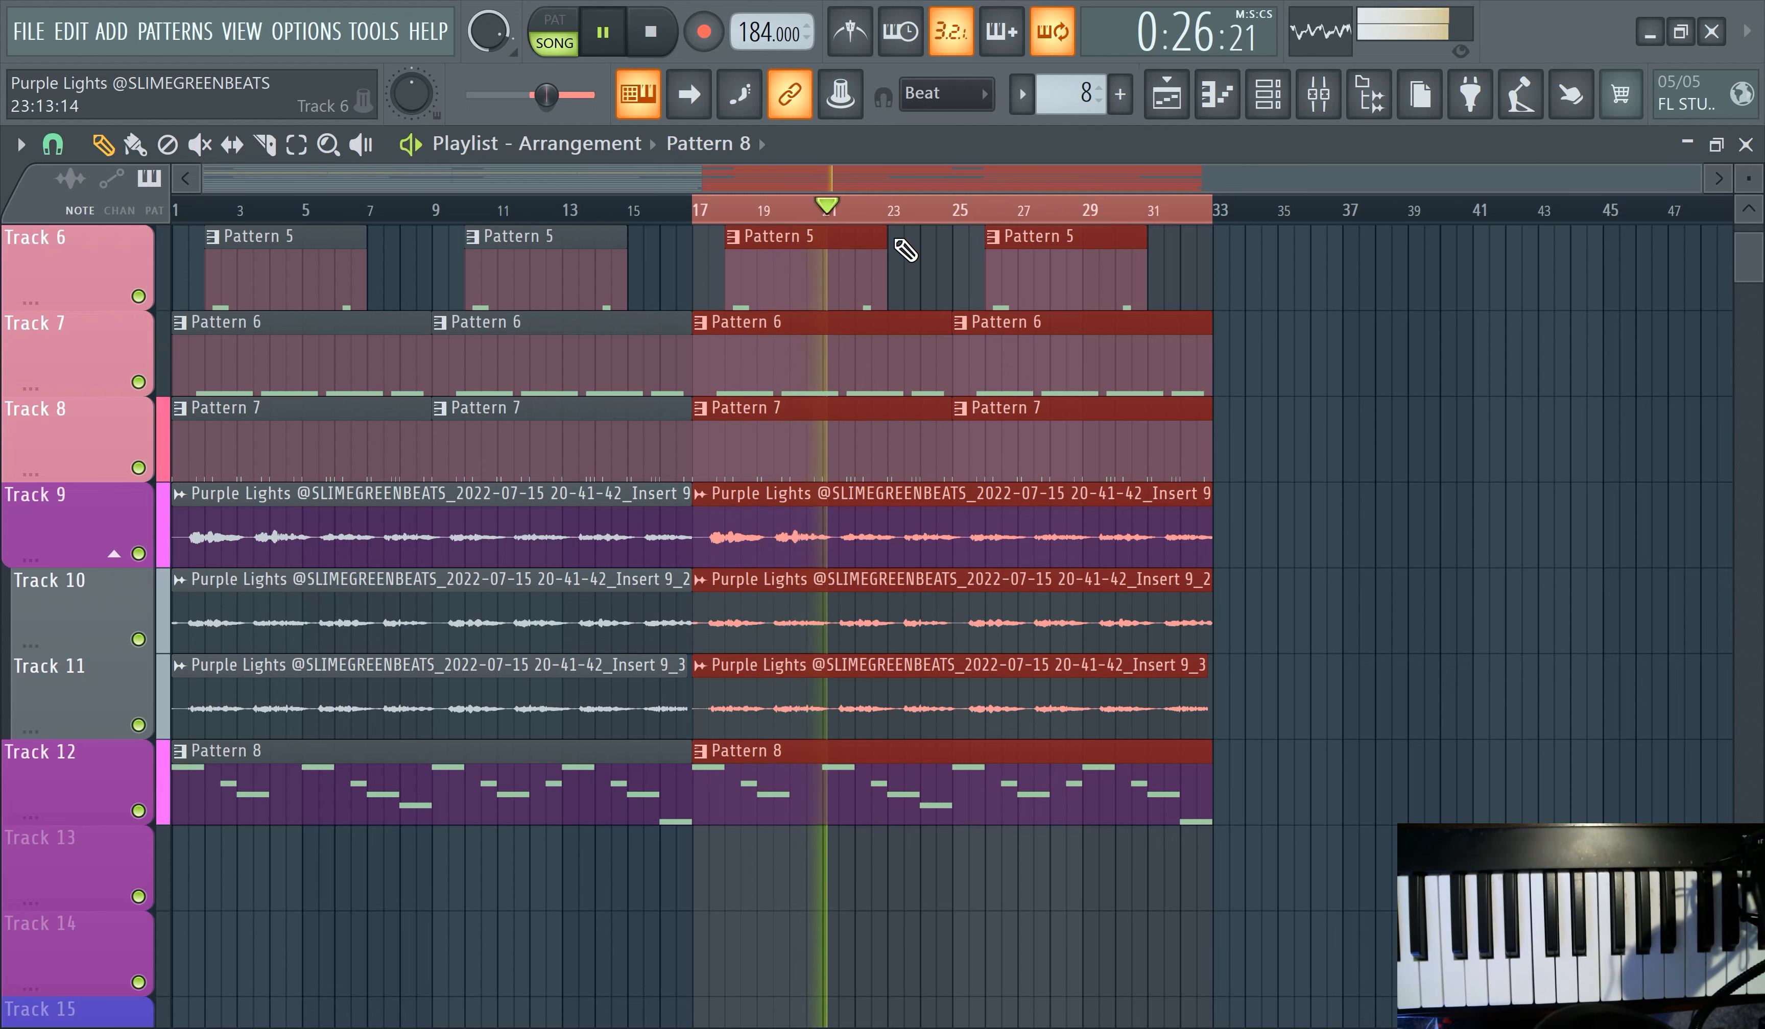
# - Deselect the clips, restart playback from bar 1 and delete the first Pattern 8 clip on Track 12
pyautogui.doubleClick(836, 214)
pyautogui.click(176, 211)
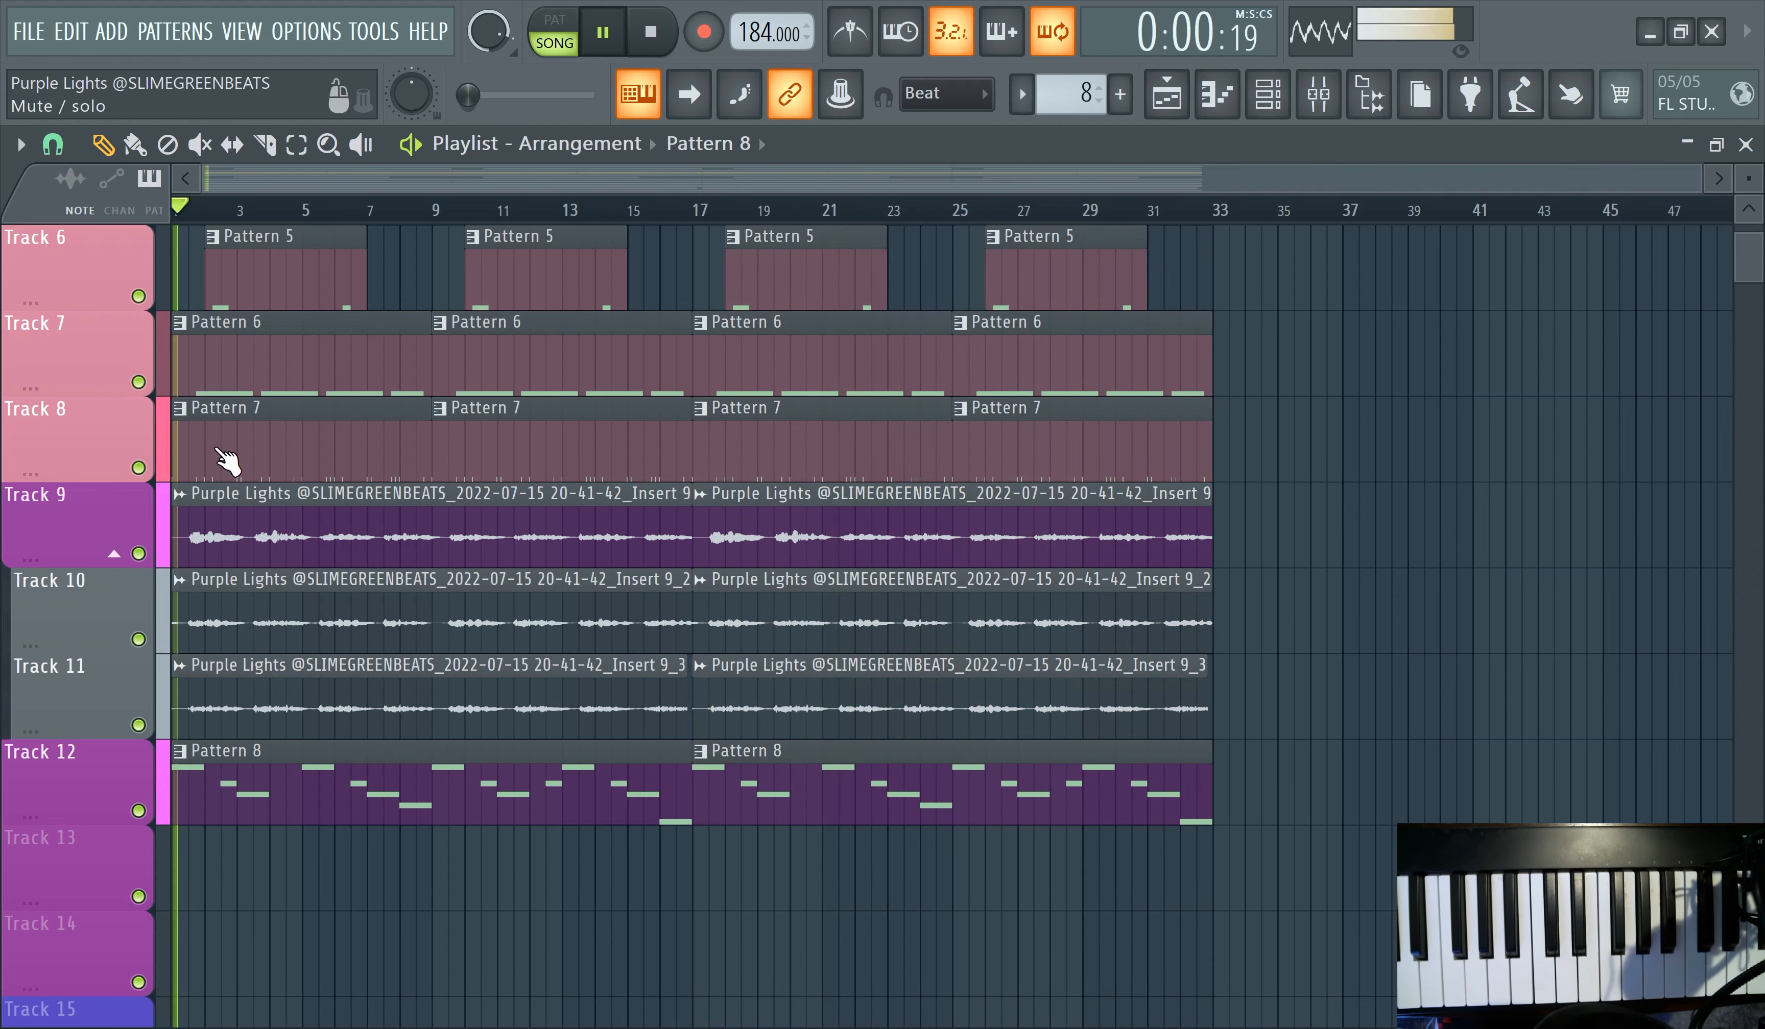
pyautogui.scroll(4, 241, 488)
pyautogui.scroll(-3, 283, 566)
pyautogui.rightClick(364, 845)
pyautogui.scroll(4, 502, 714)
pyautogui.scroll(-3, 517, 685)
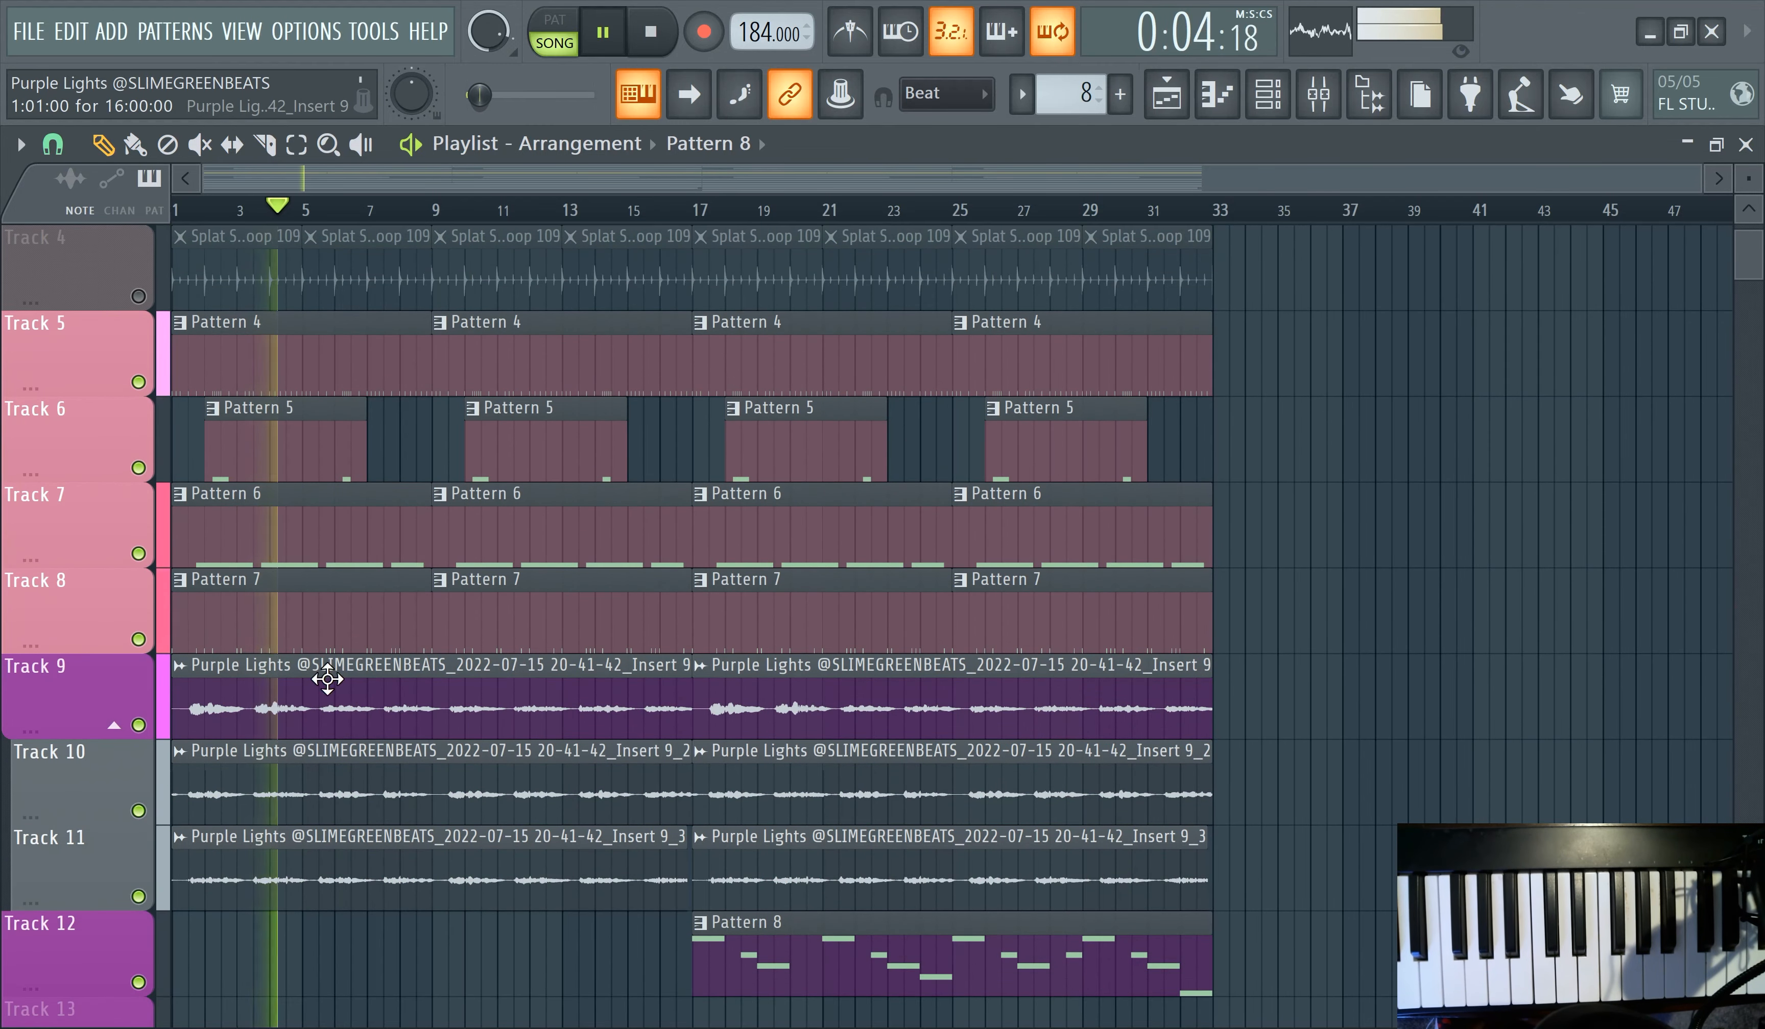
# - Mute the first clips of Patterns 3 to 7 on Tracks 3 and 5 to 8
pyautogui.click(421, 629)
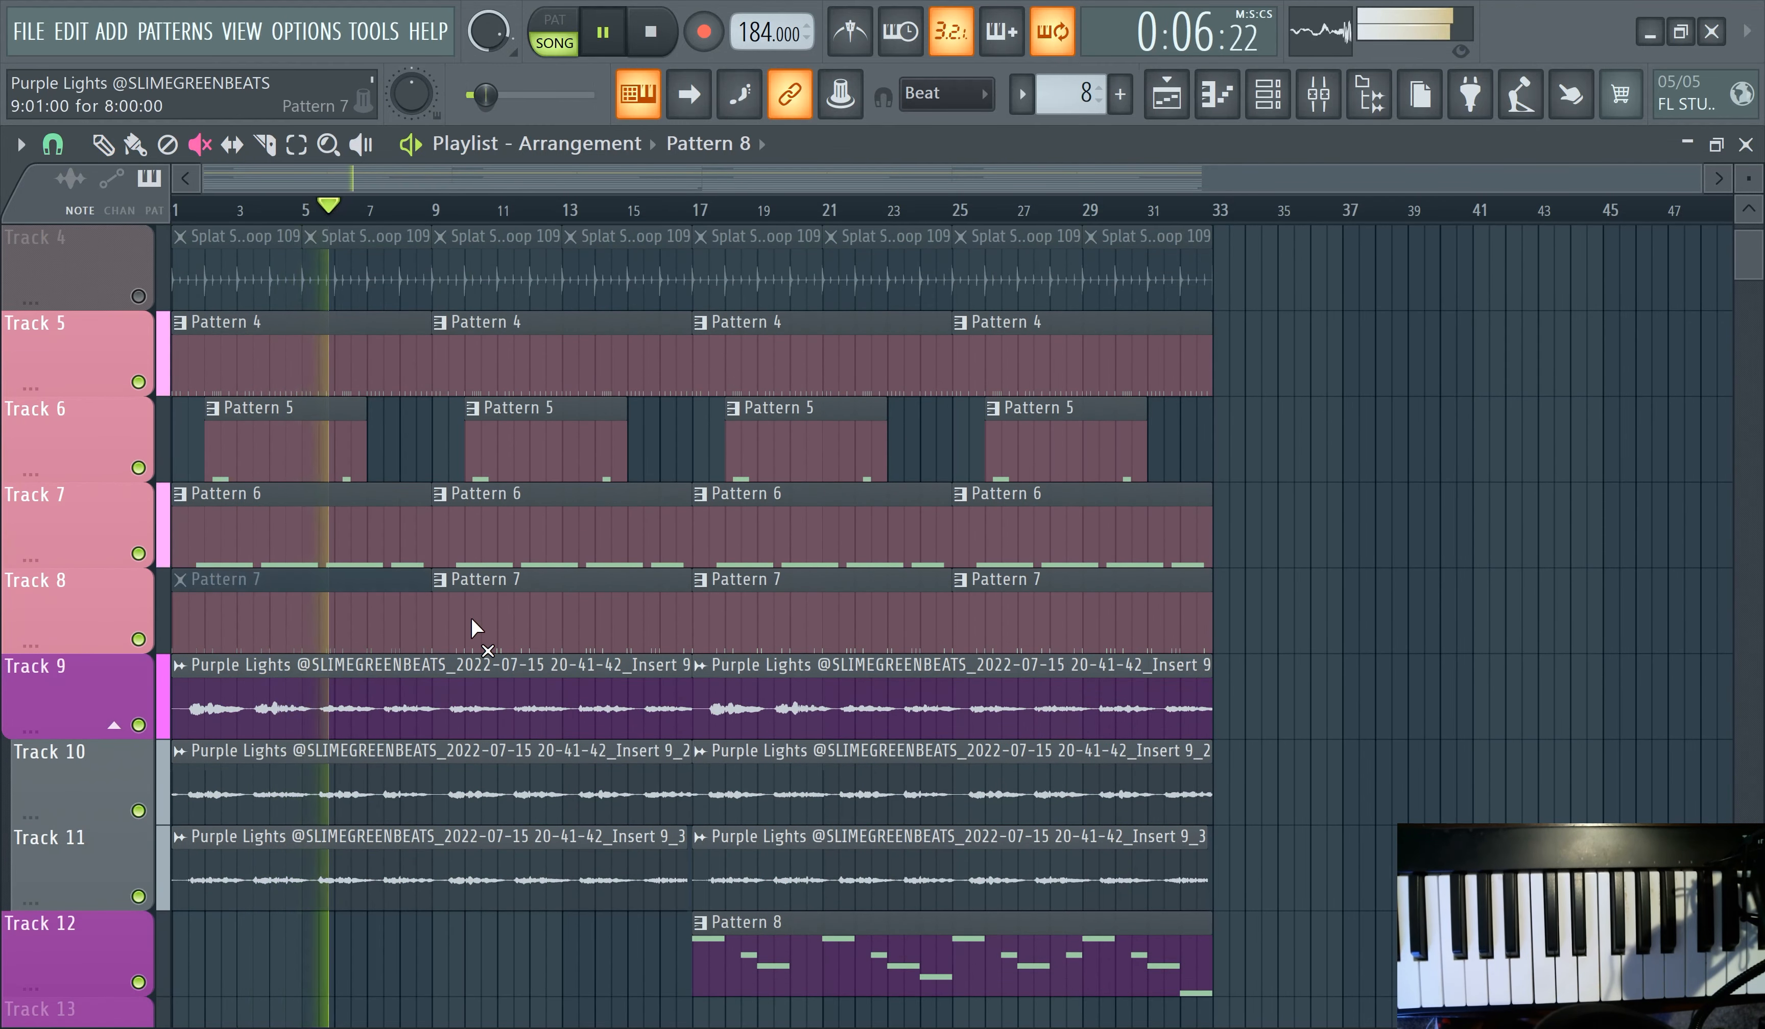
pyautogui.scroll(1, 286, 476)
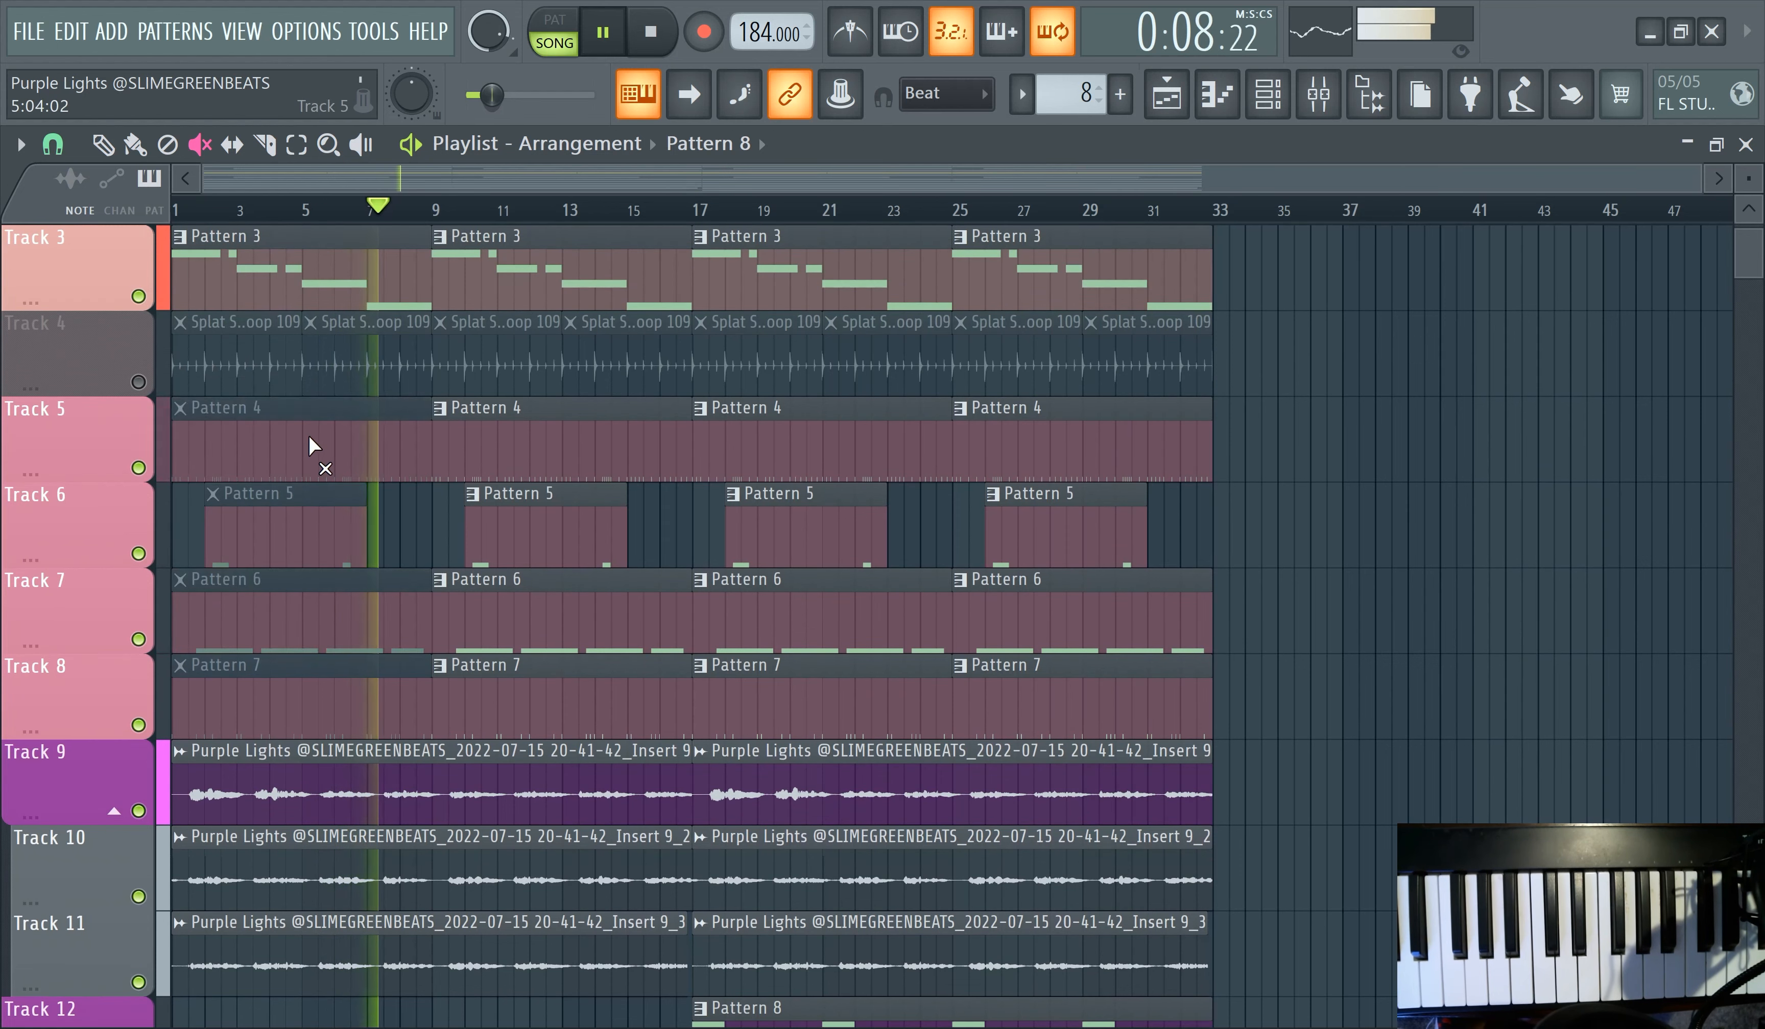
pyautogui.scroll(1, 304, 444)
pyautogui.scroll(-1, 484, 620)
# - Mute the Pattern 7 clip at bar 9 and unmute the first Pattern 3 clip on Track 3
pyautogui.click(559, 704)
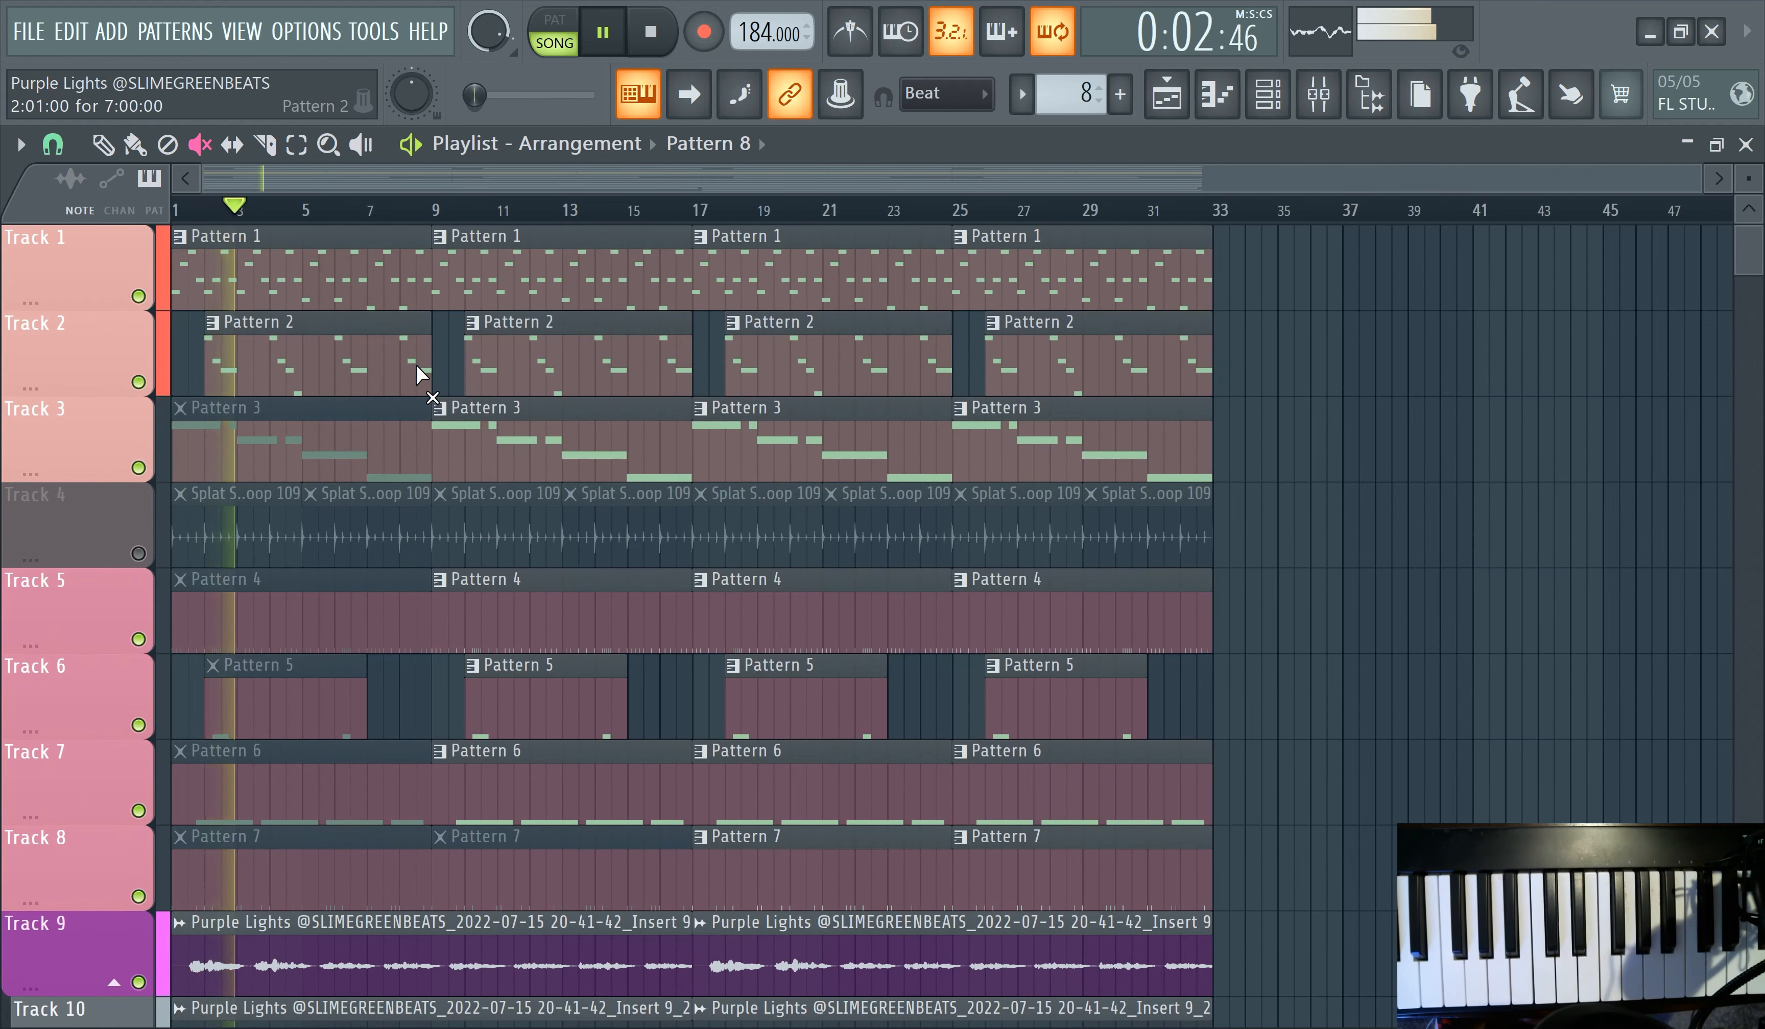
pyautogui.click(309, 435)
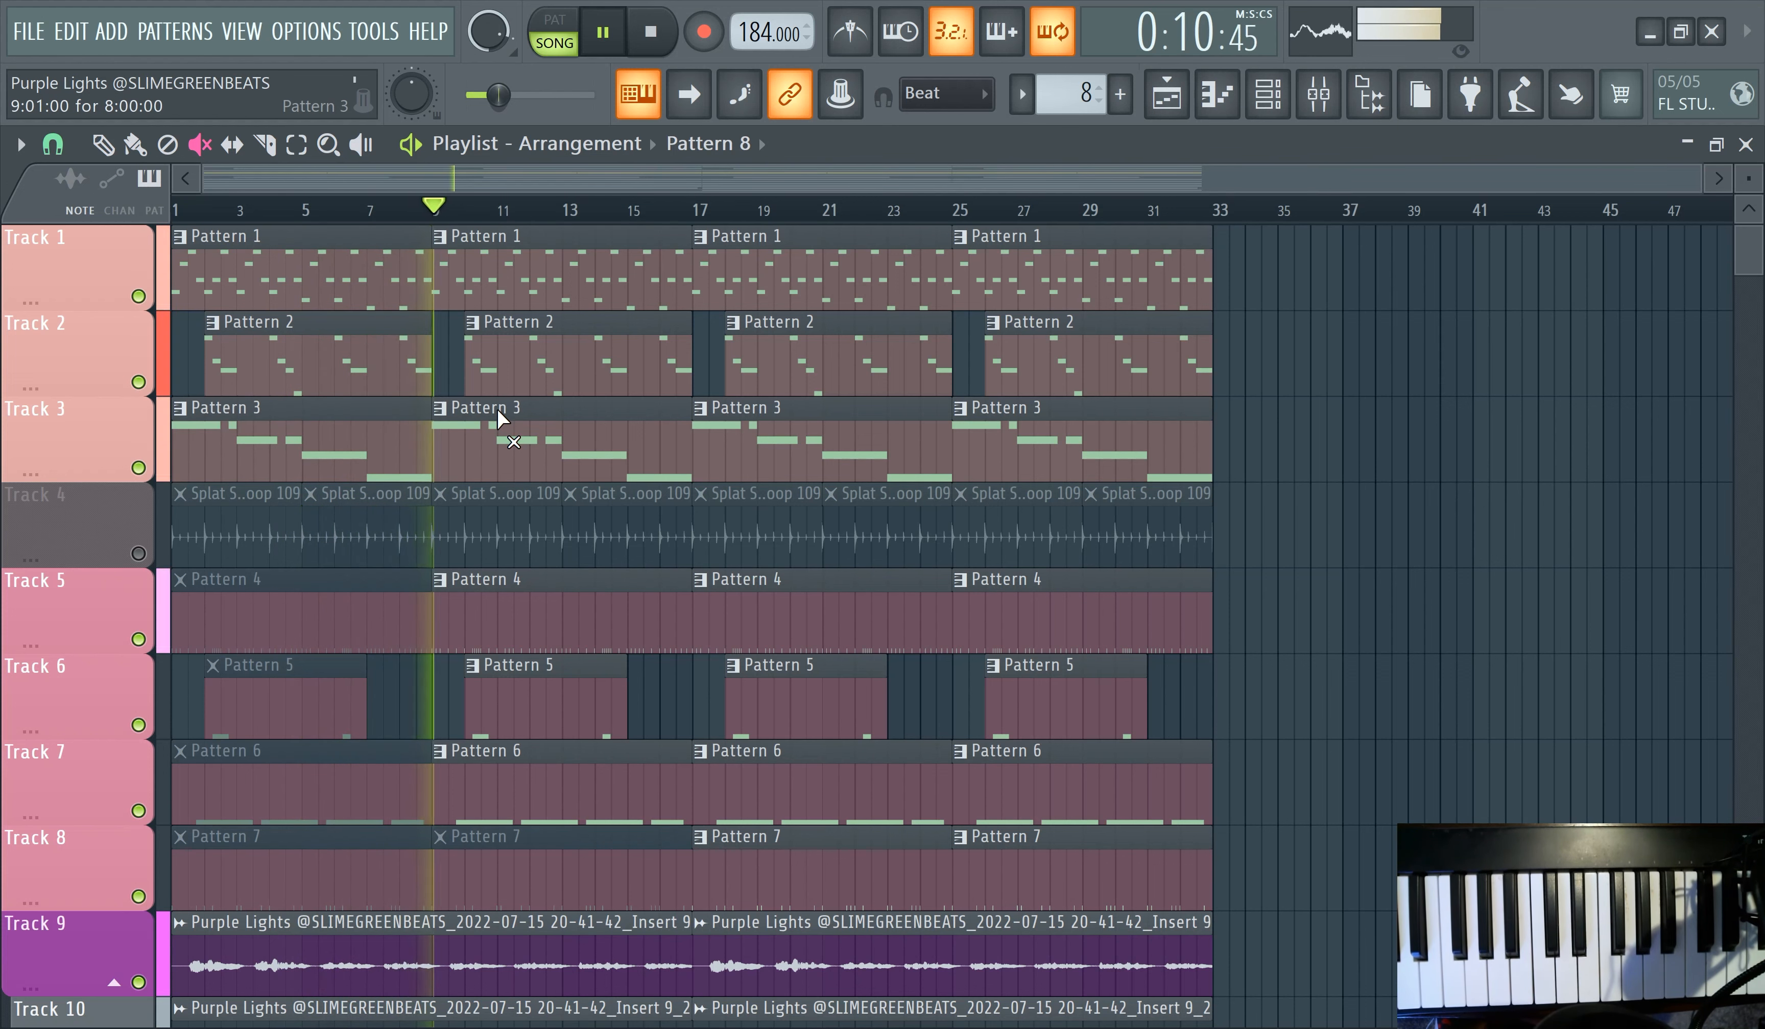
# - Move the remaining Pattern 8 clip on Track 12 so it starts at bar 25
pyautogui.scroll(-2, 569, 414)
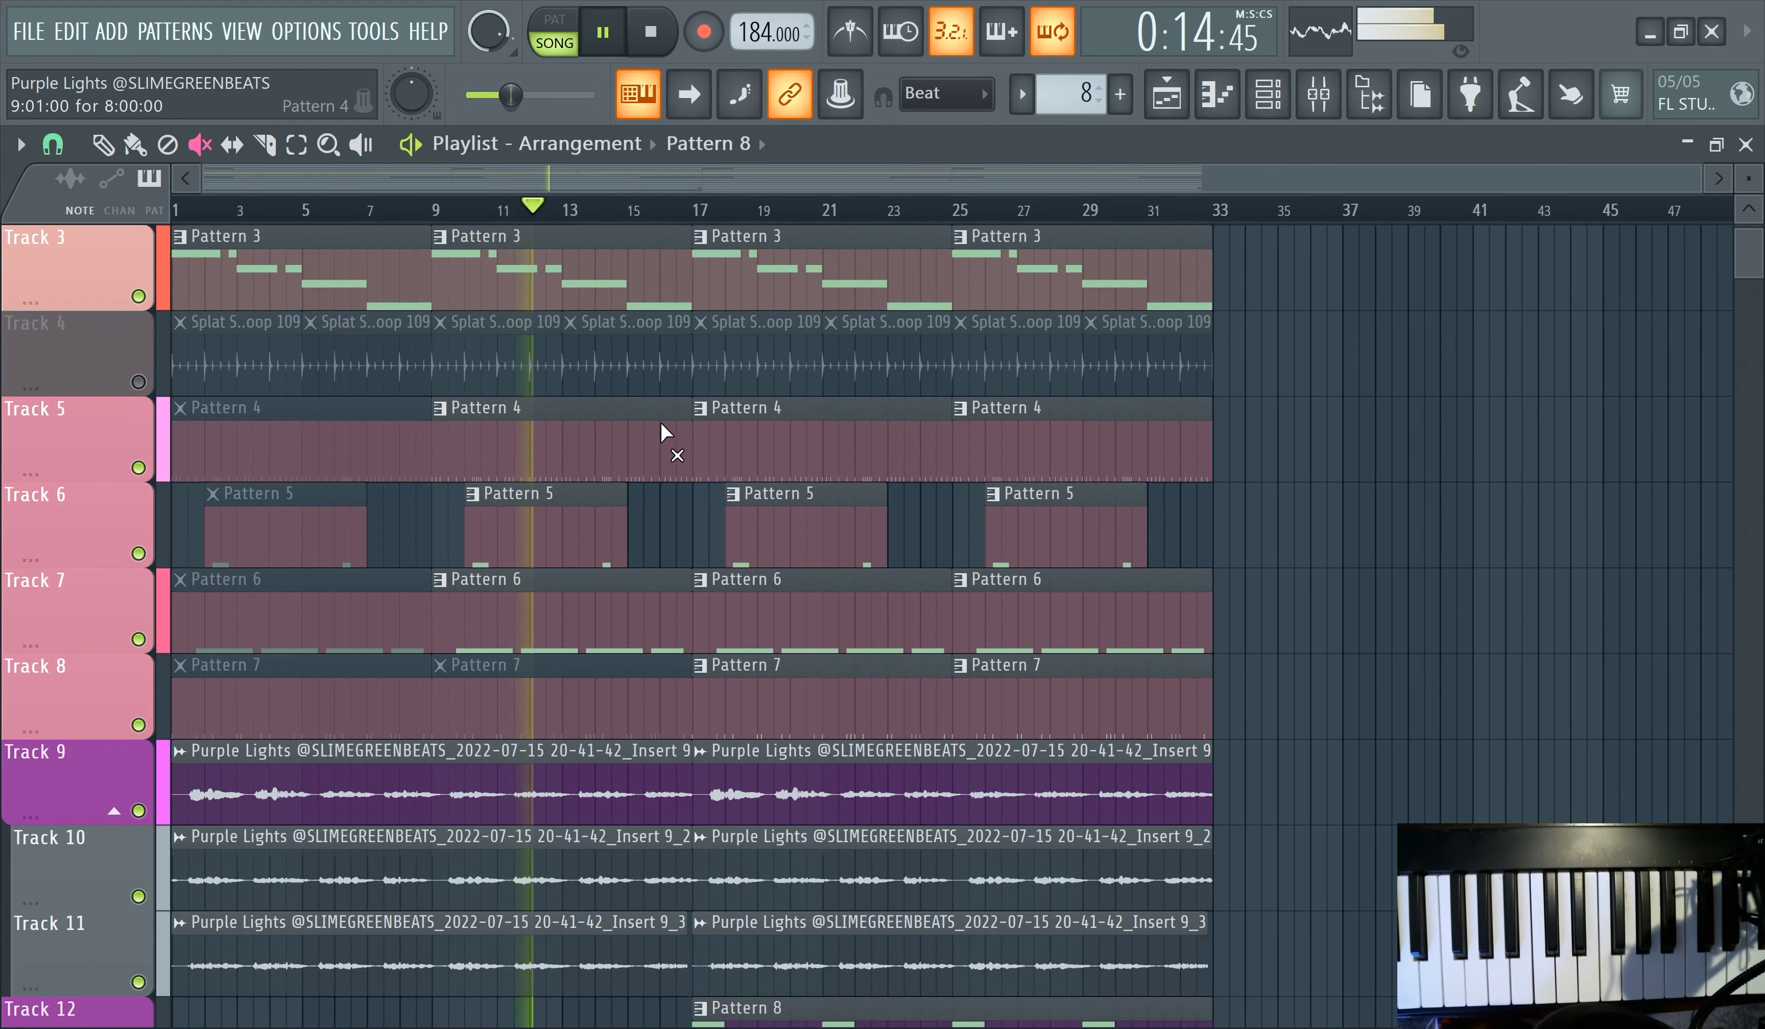
pyautogui.scroll(-2, 660, 423)
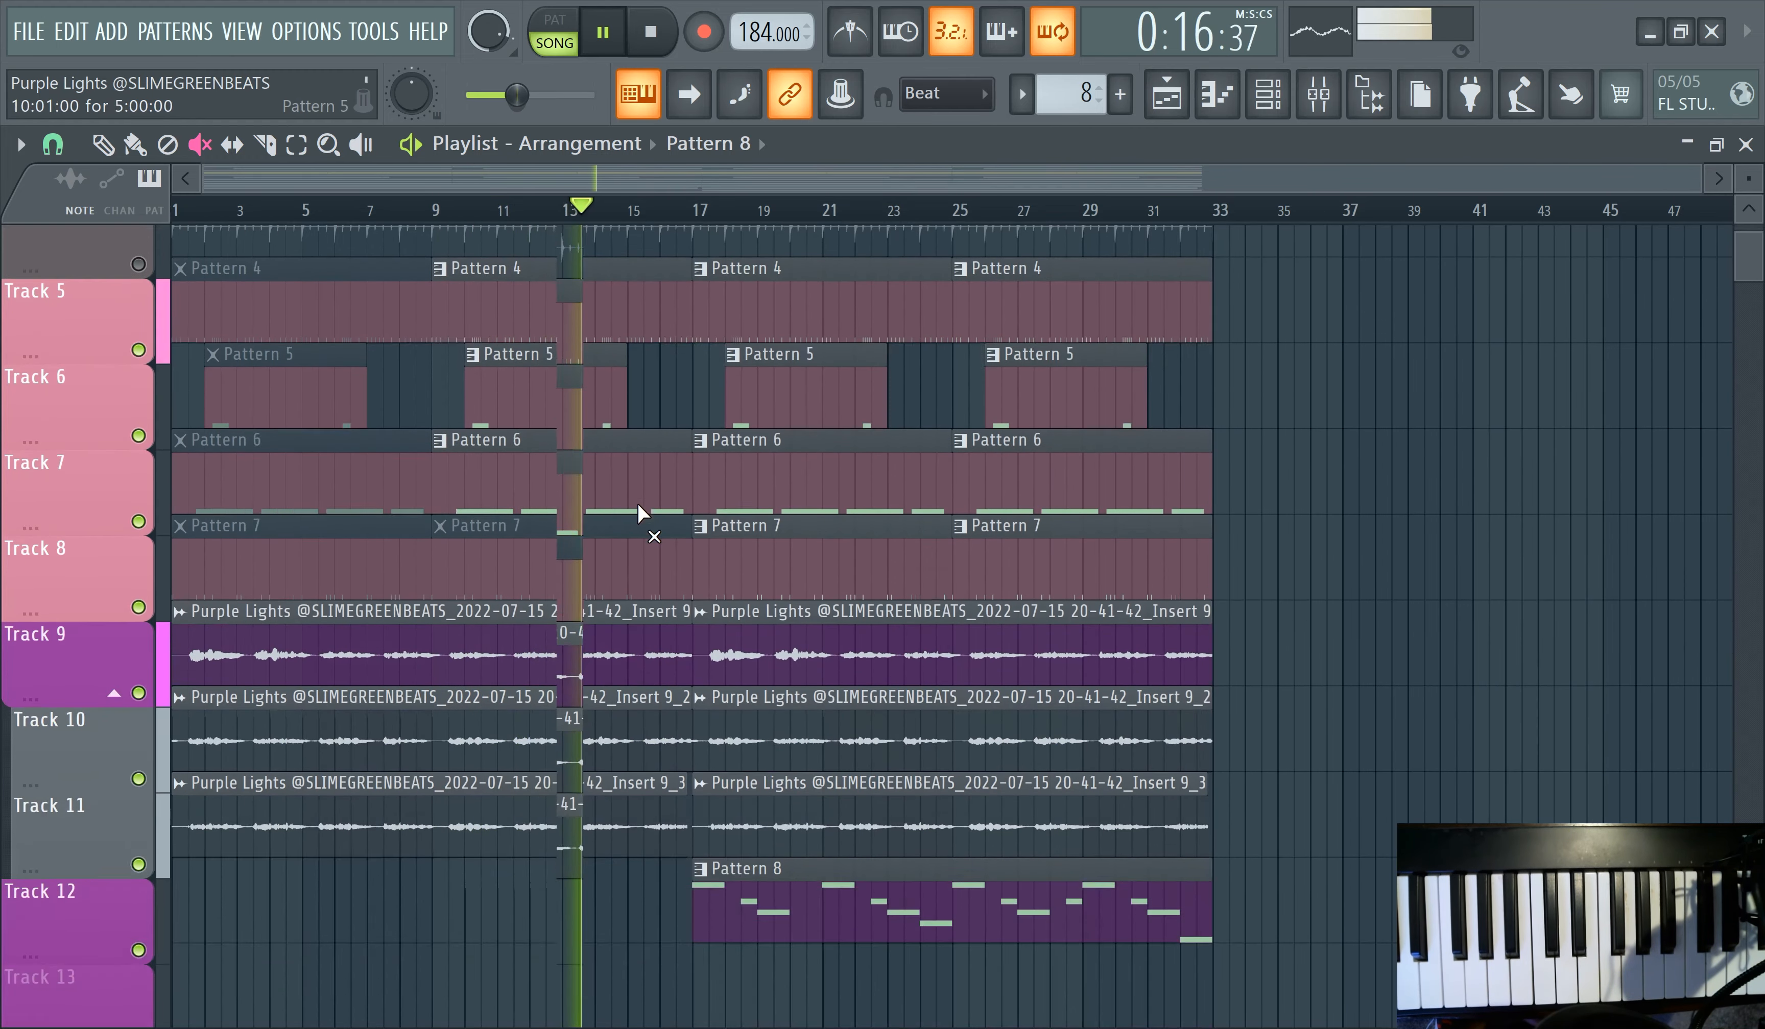
pyautogui.scroll(-3, 638, 513)
pyautogui.moveTo(861, 671); pyautogui.dragTo(1121, 671)
pyautogui.scroll(6, 1131, 658)
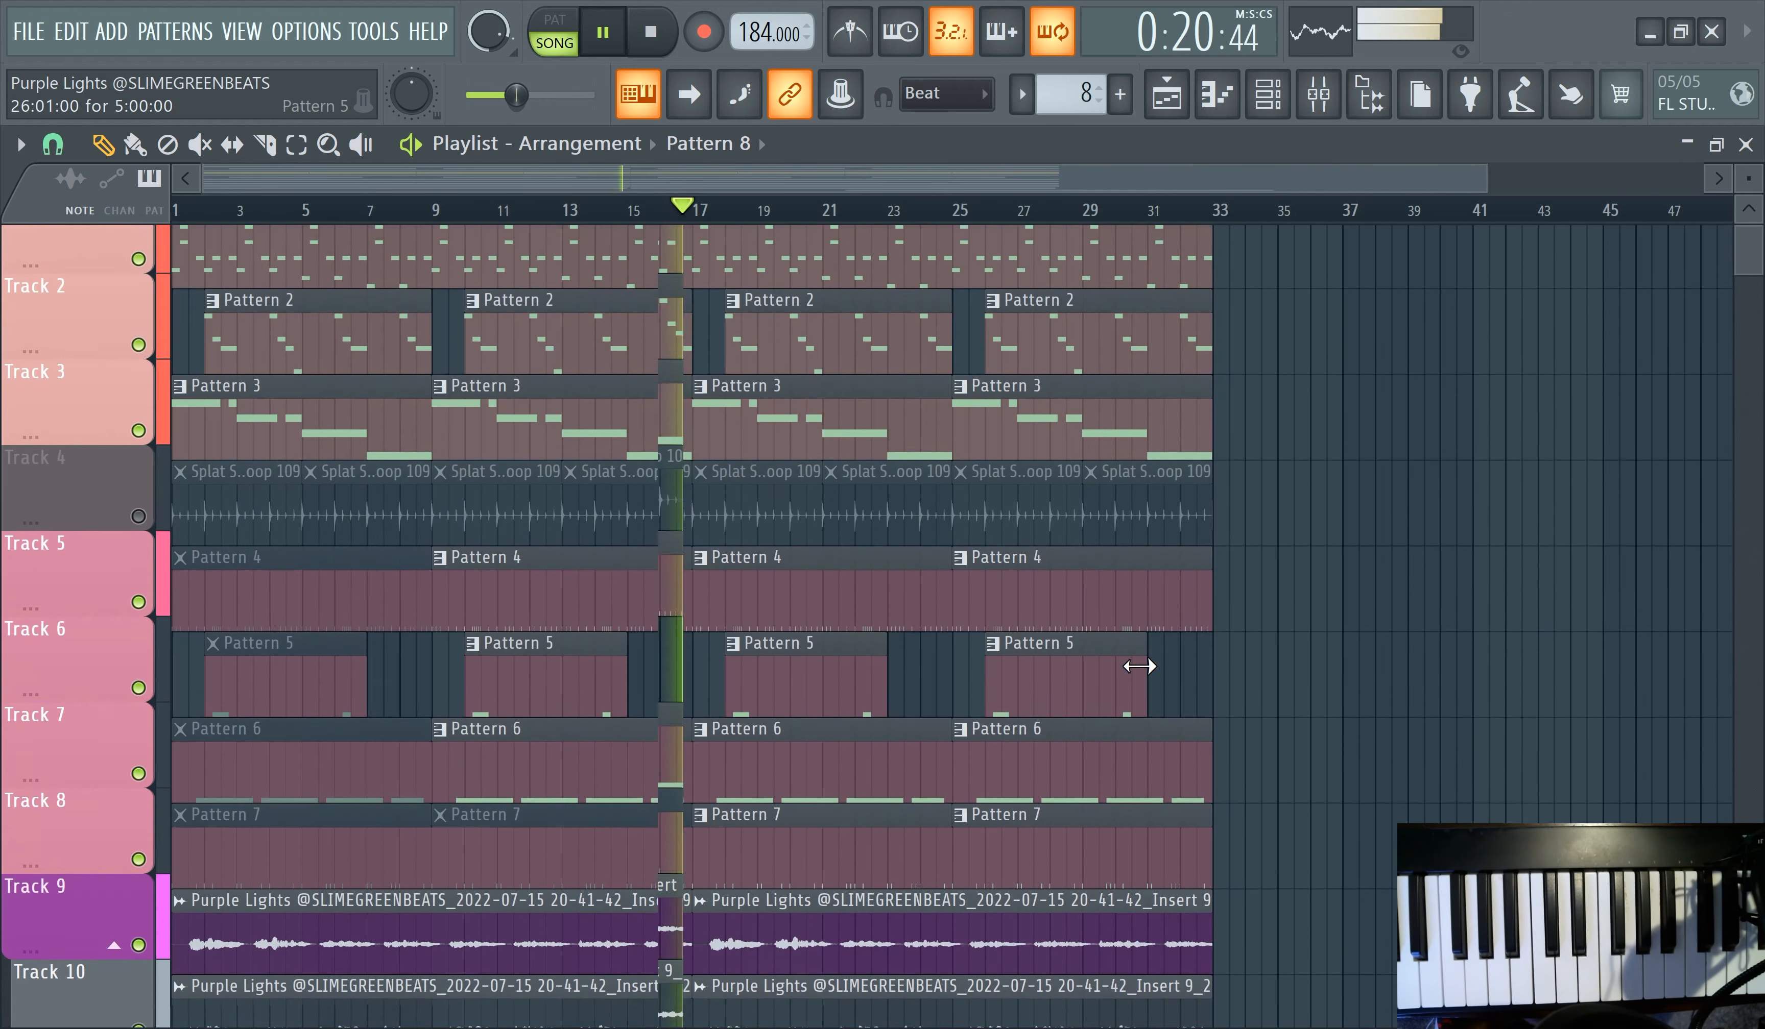
# - Mute playlist Tracks 9 and 10
pyautogui.scroll(-3, 1214, 606)
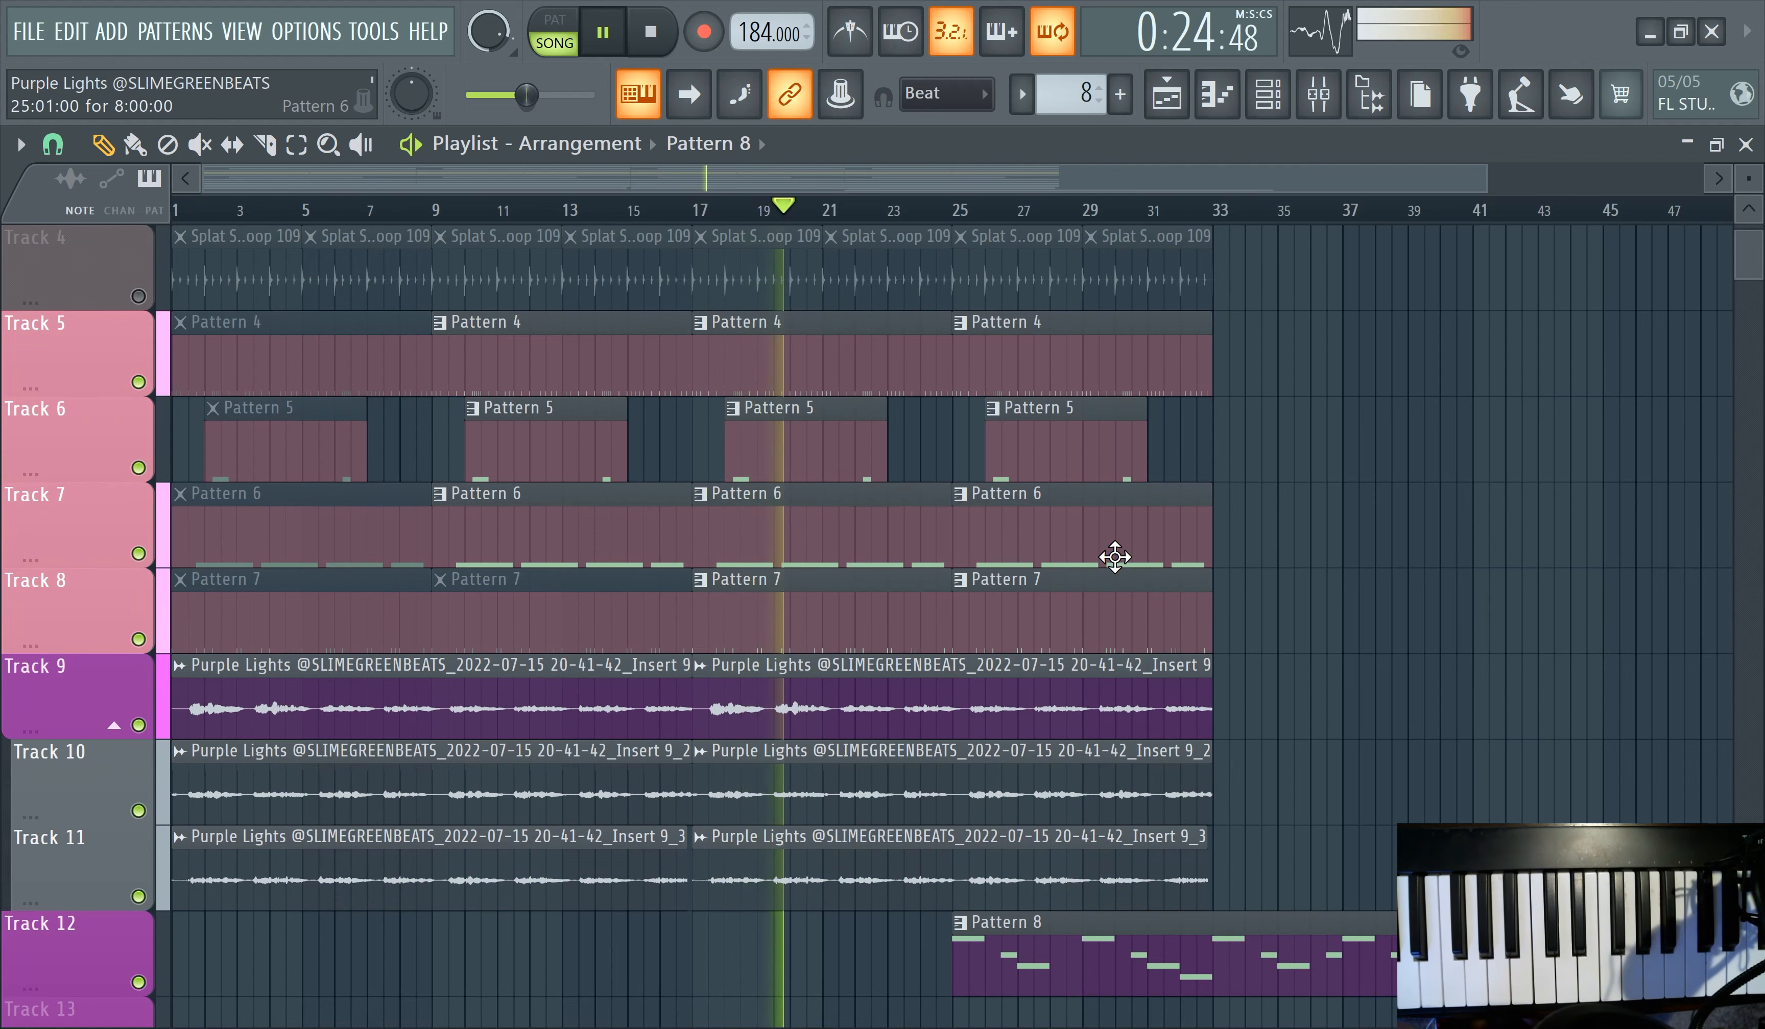
pyautogui.scroll(1, 1114, 555)
pyautogui.scroll(-1, 1112, 552)
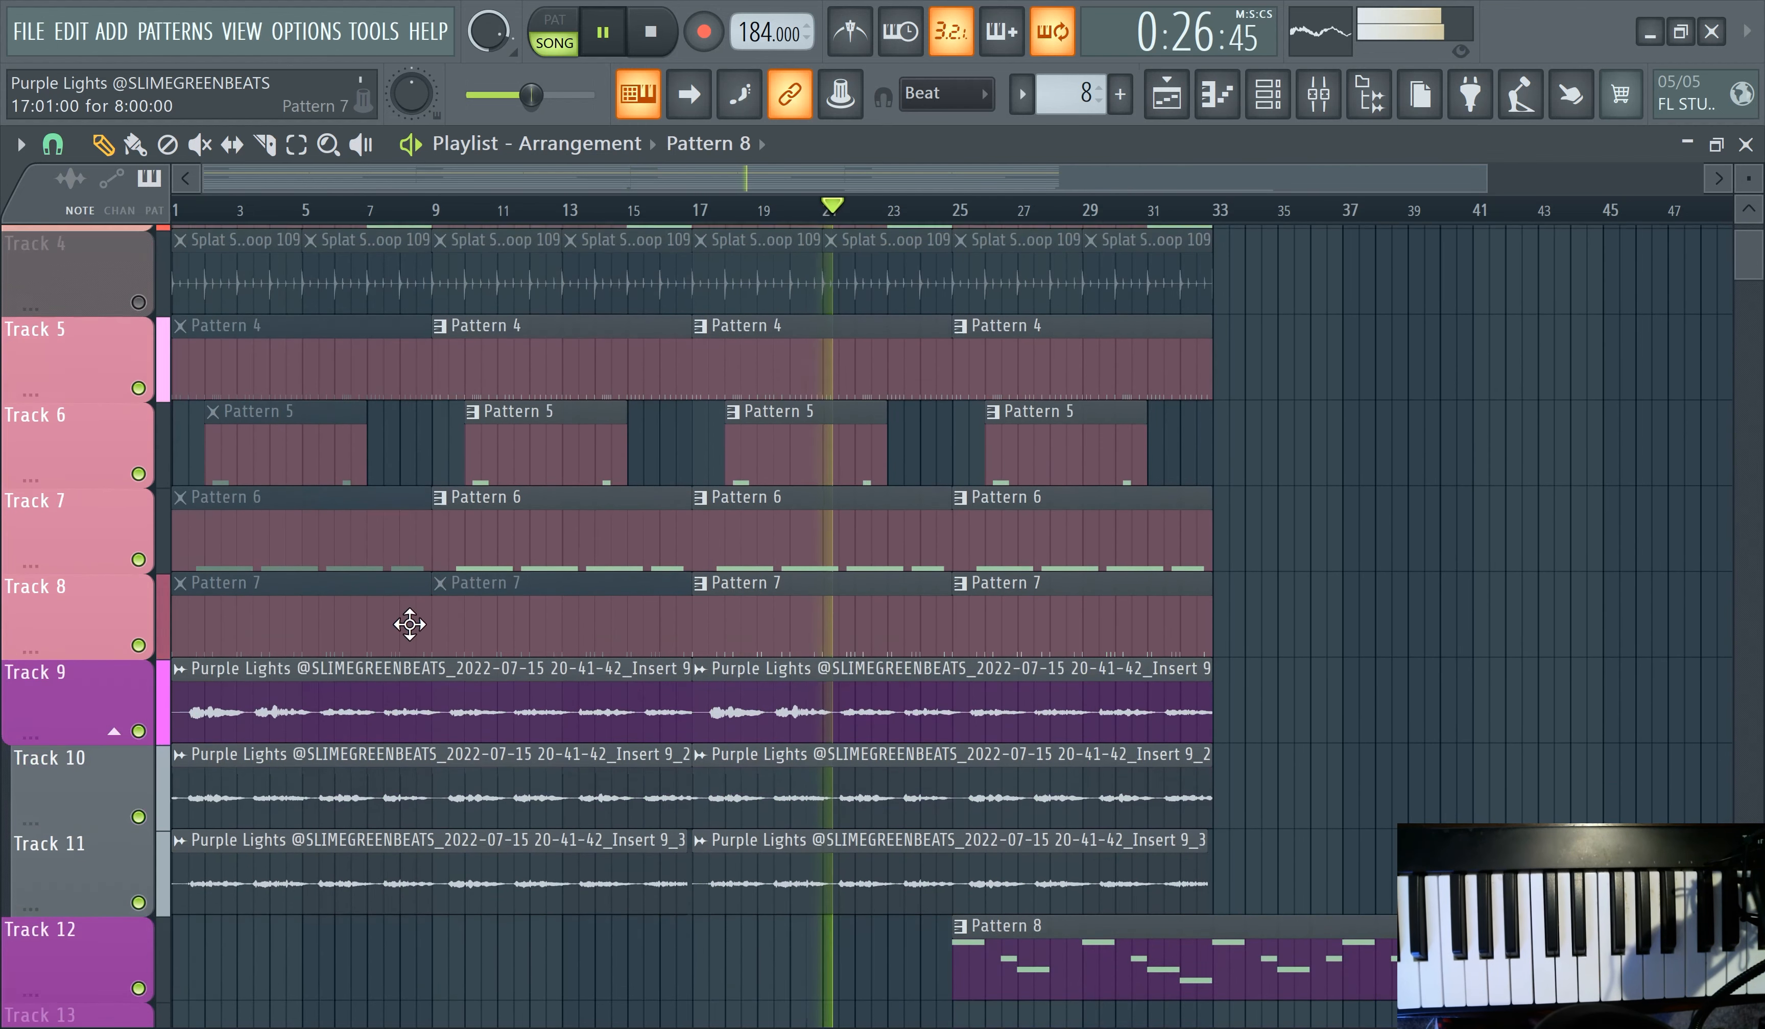
pyautogui.click(138, 724)
pyautogui.click(140, 811)
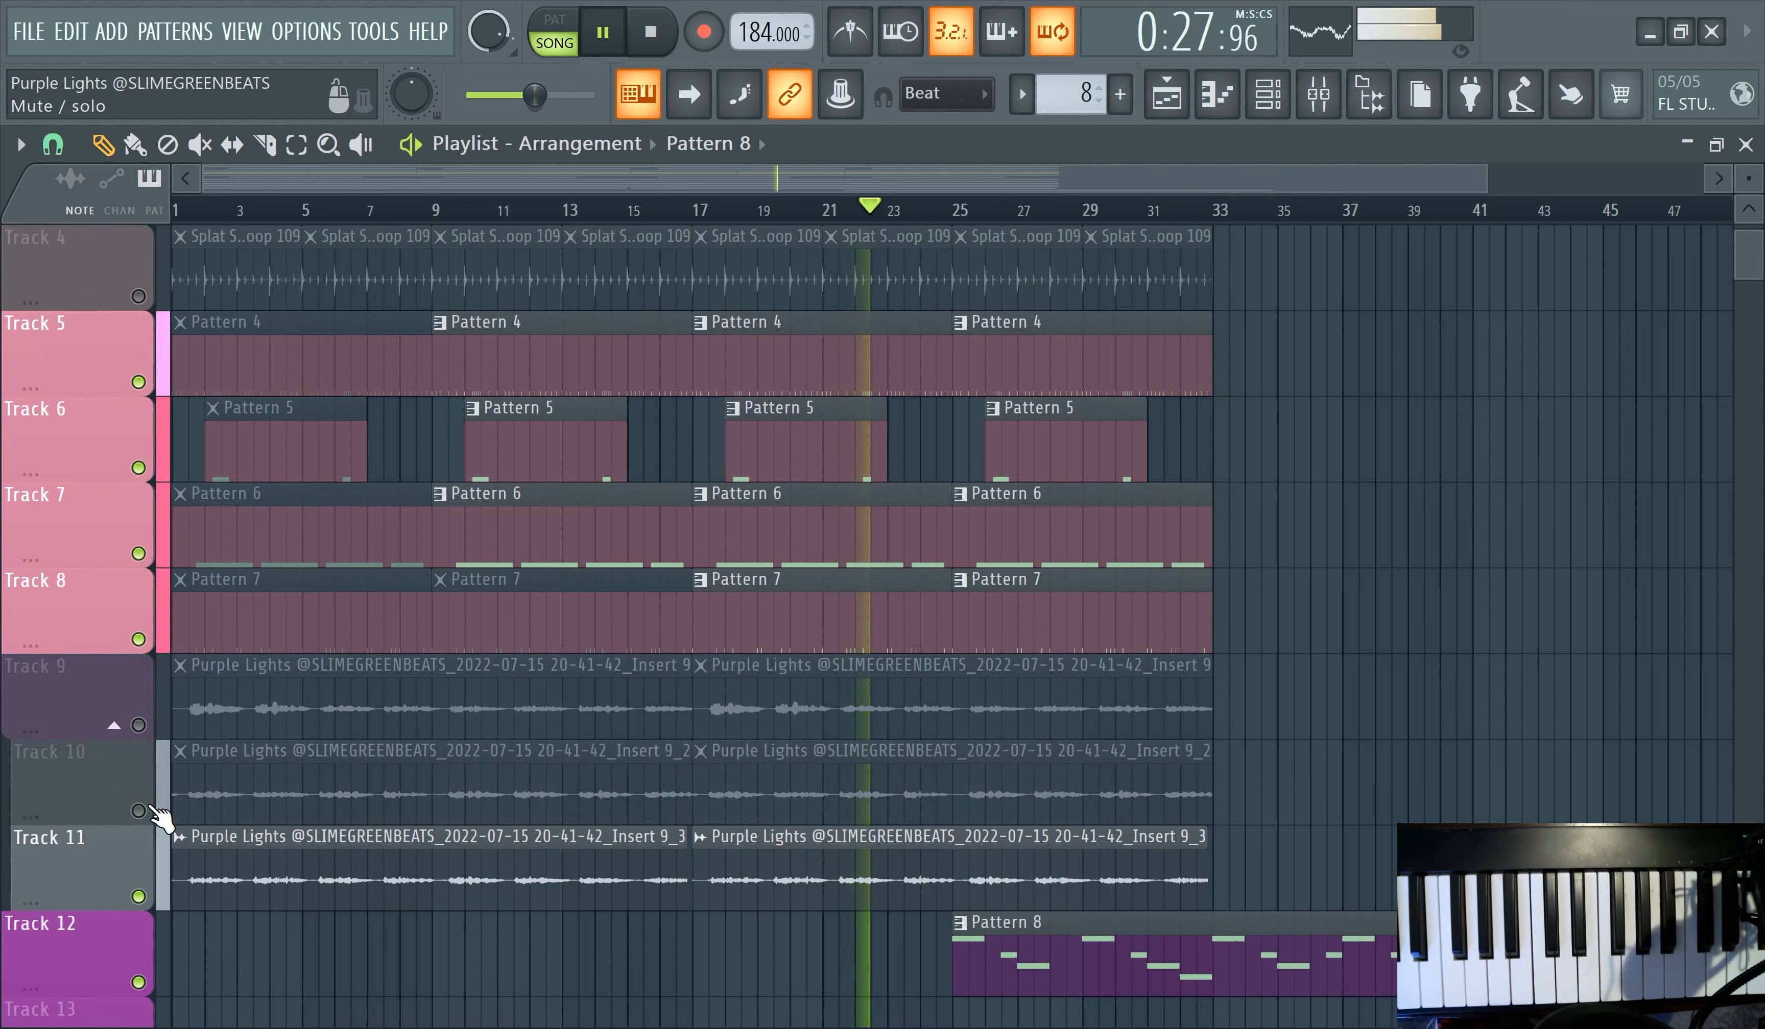
# - Mute playlist Track 11
pyautogui.click(138, 896)
pyautogui.scroll(3, 1005, 674)
pyautogui.scroll(-3, 1157, 644)
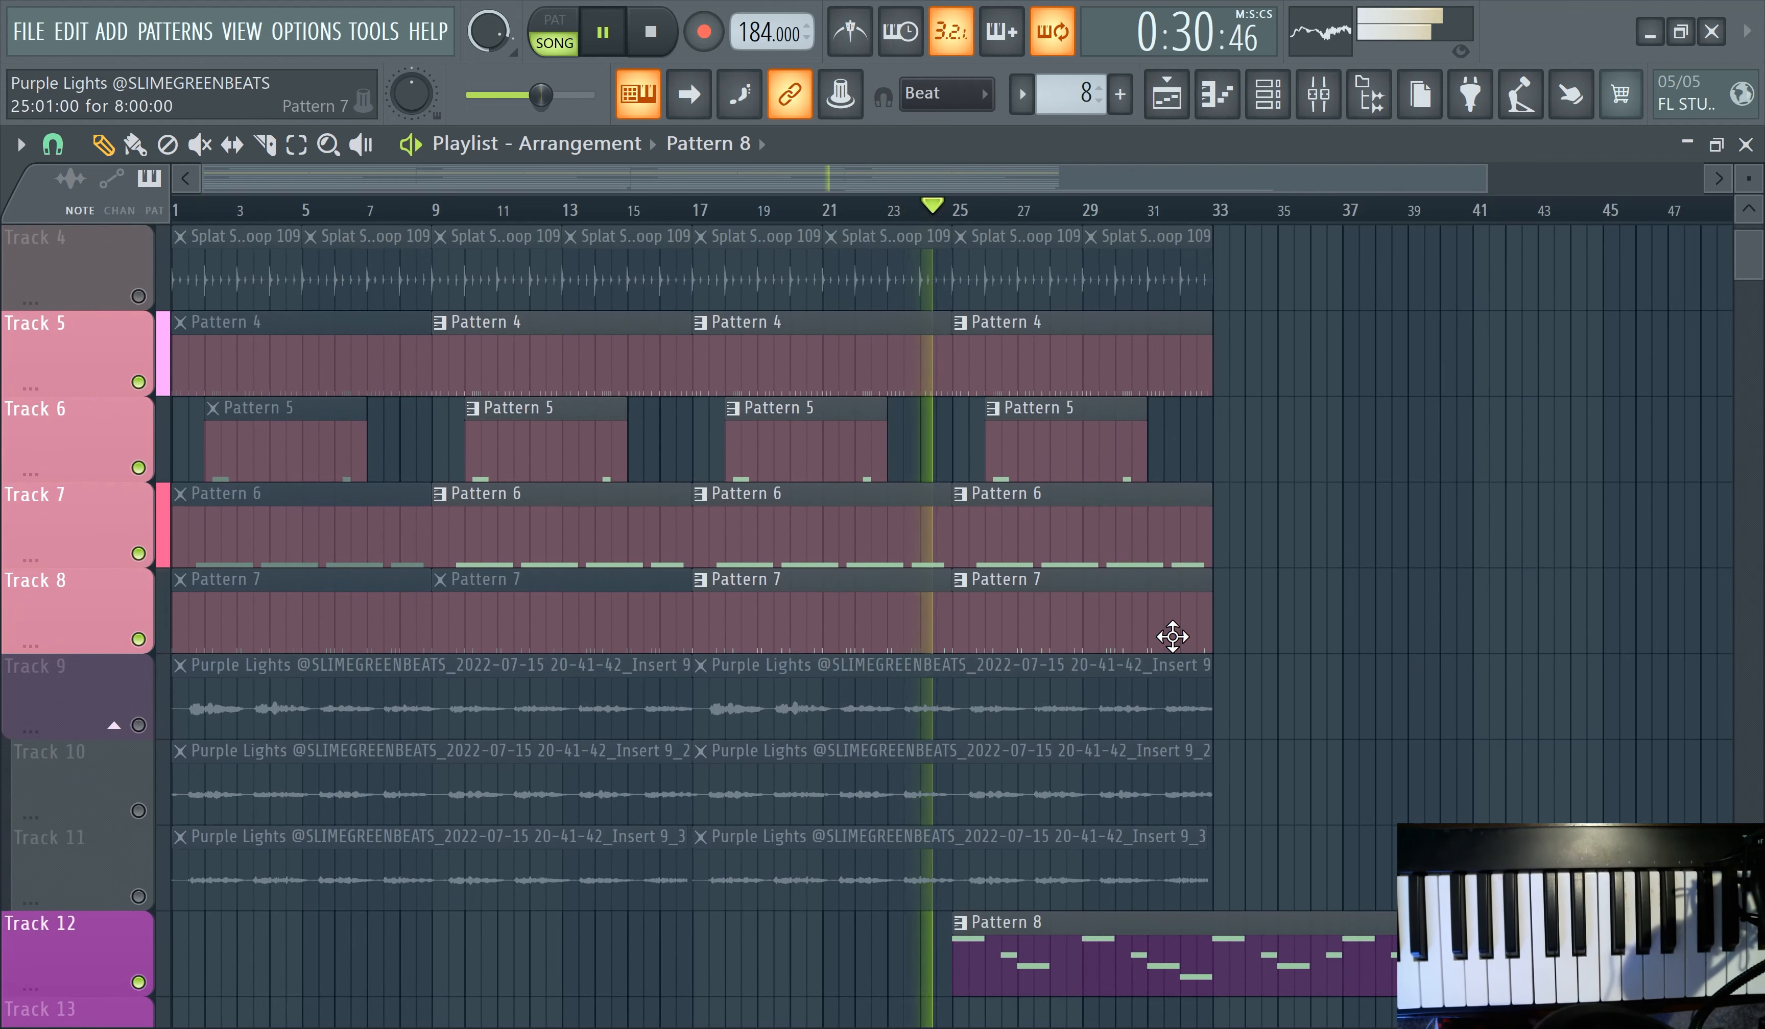
# - Lower the channel volume of MiniSynth #4, the synth used in Pattern 8, to 67%
pyautogui.doubleClick(1131, 950)
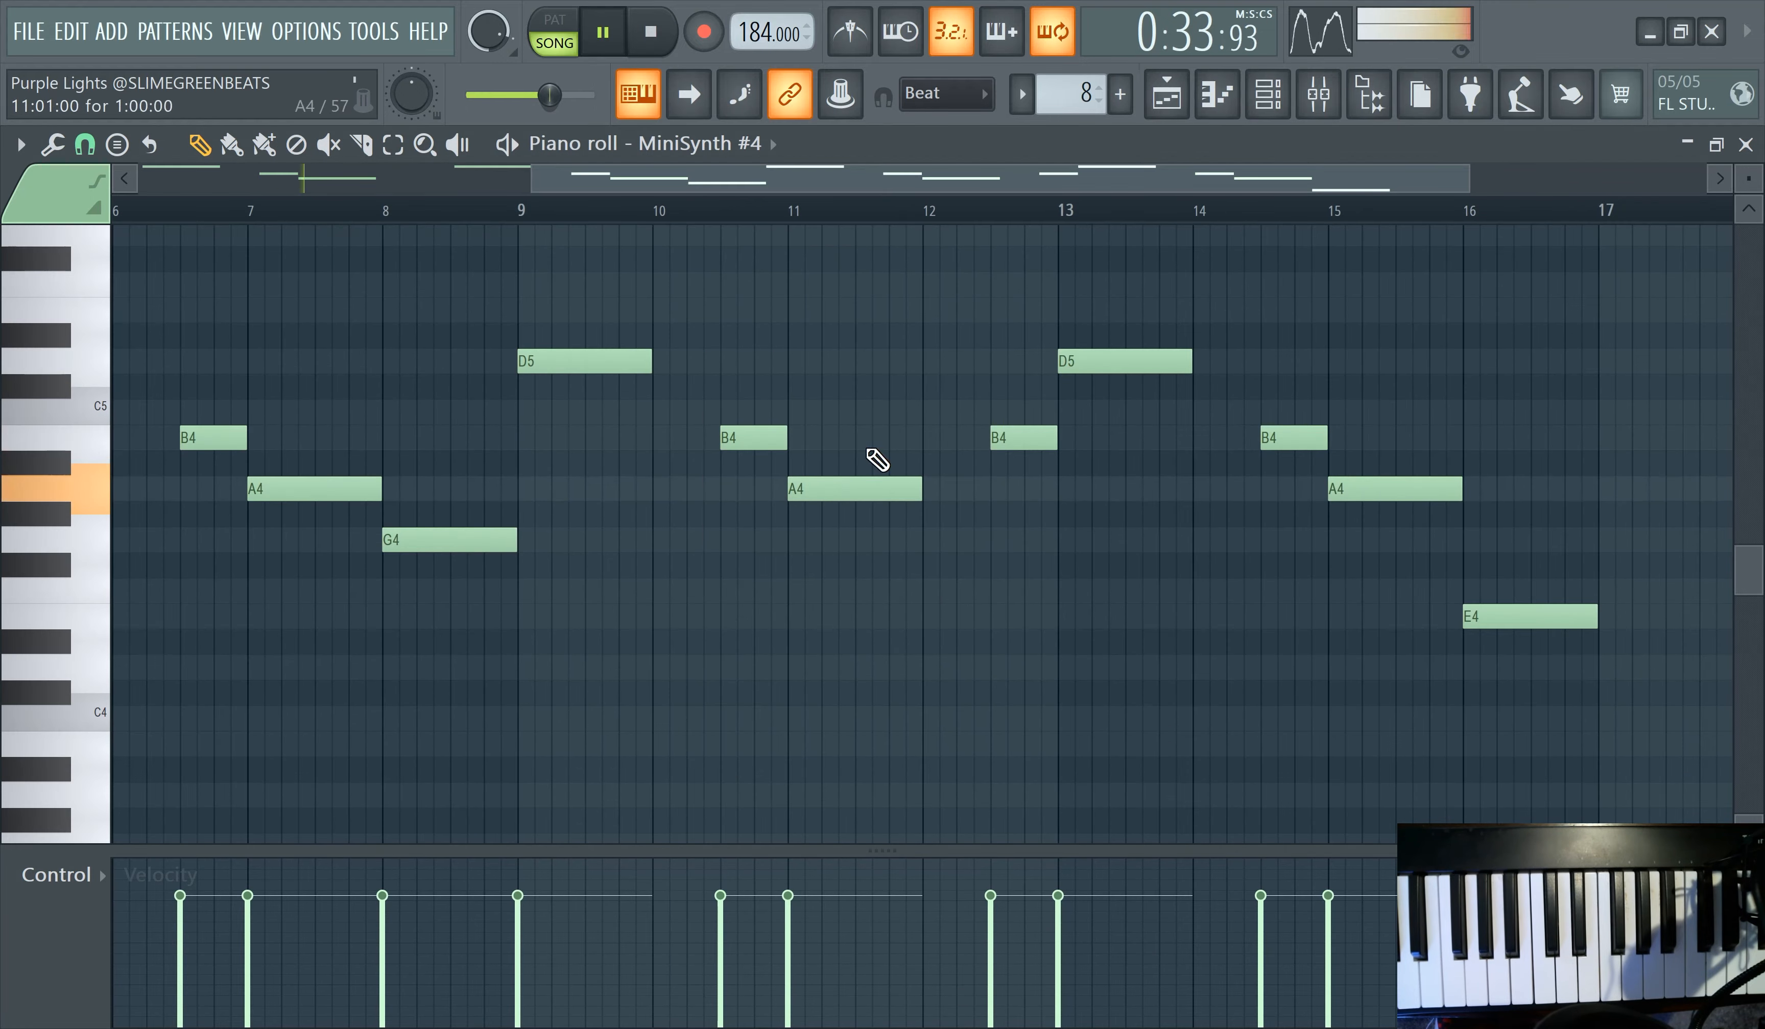
pyautogui.click(1267, 93)
pyautogui.moveTo(221, 737); pyautogui.dragTo(220, 748)
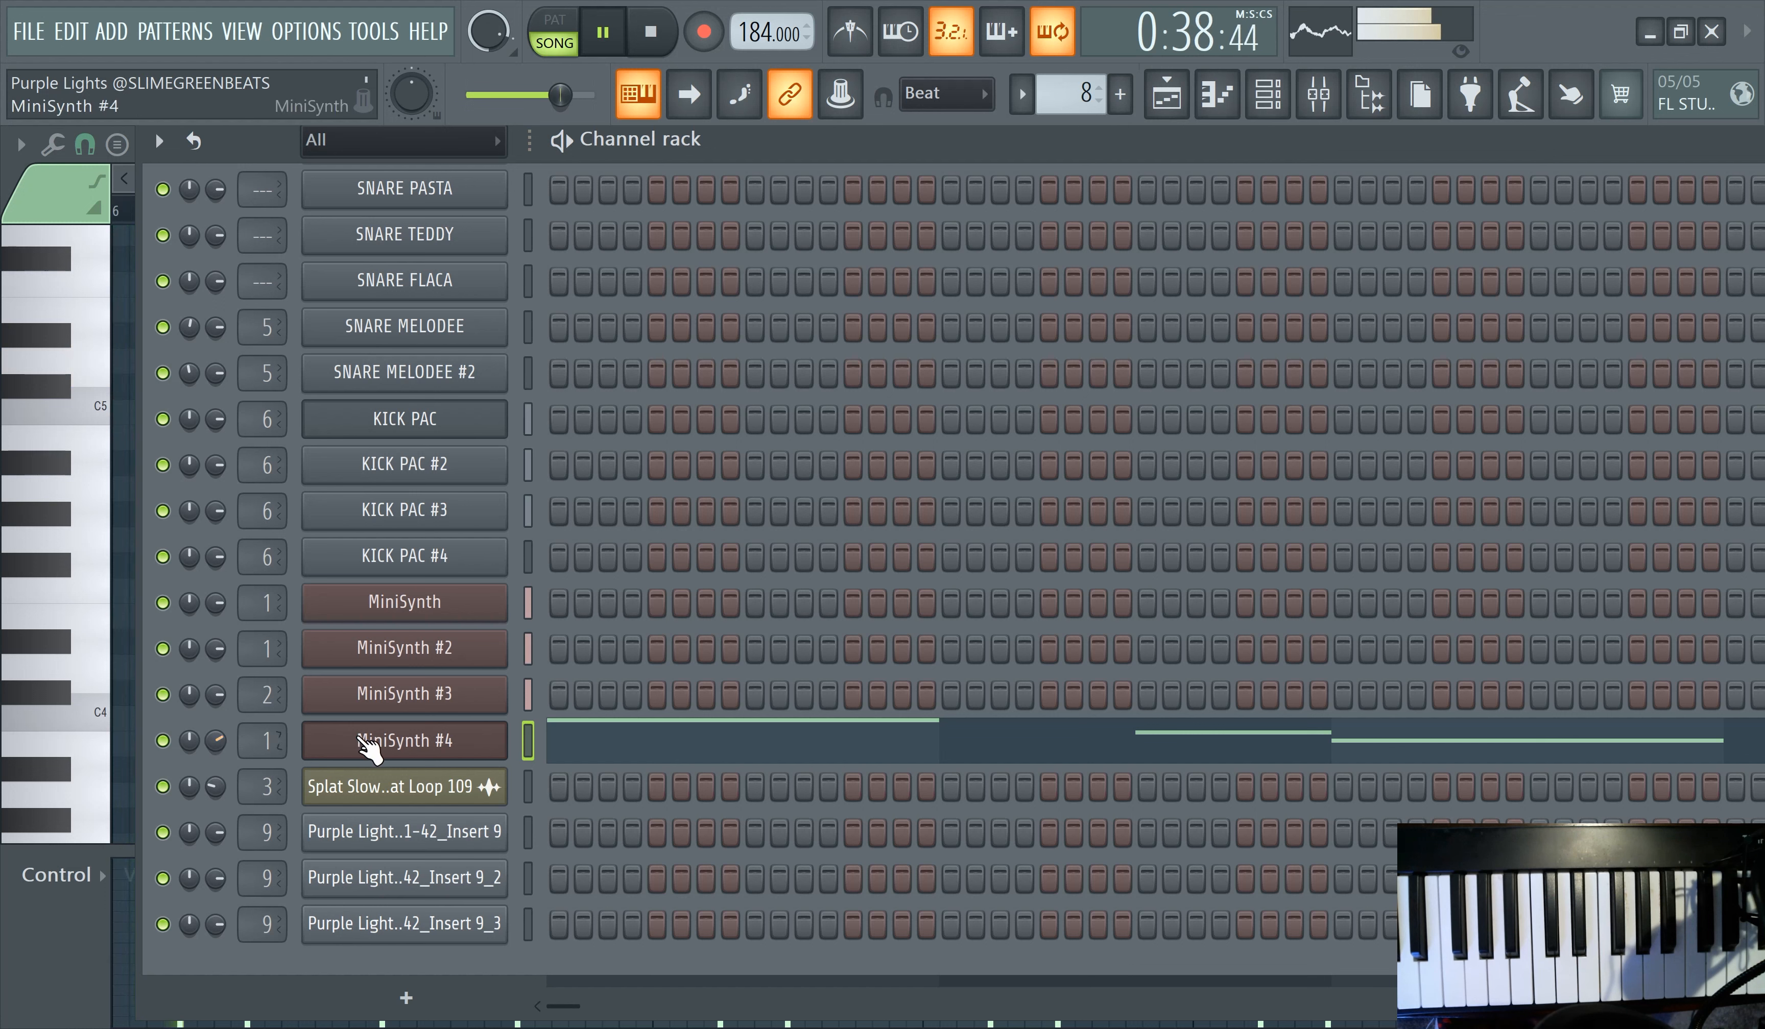
pyautogui.moveTo(216, 740); pyautogui.dragTo(216, 755)
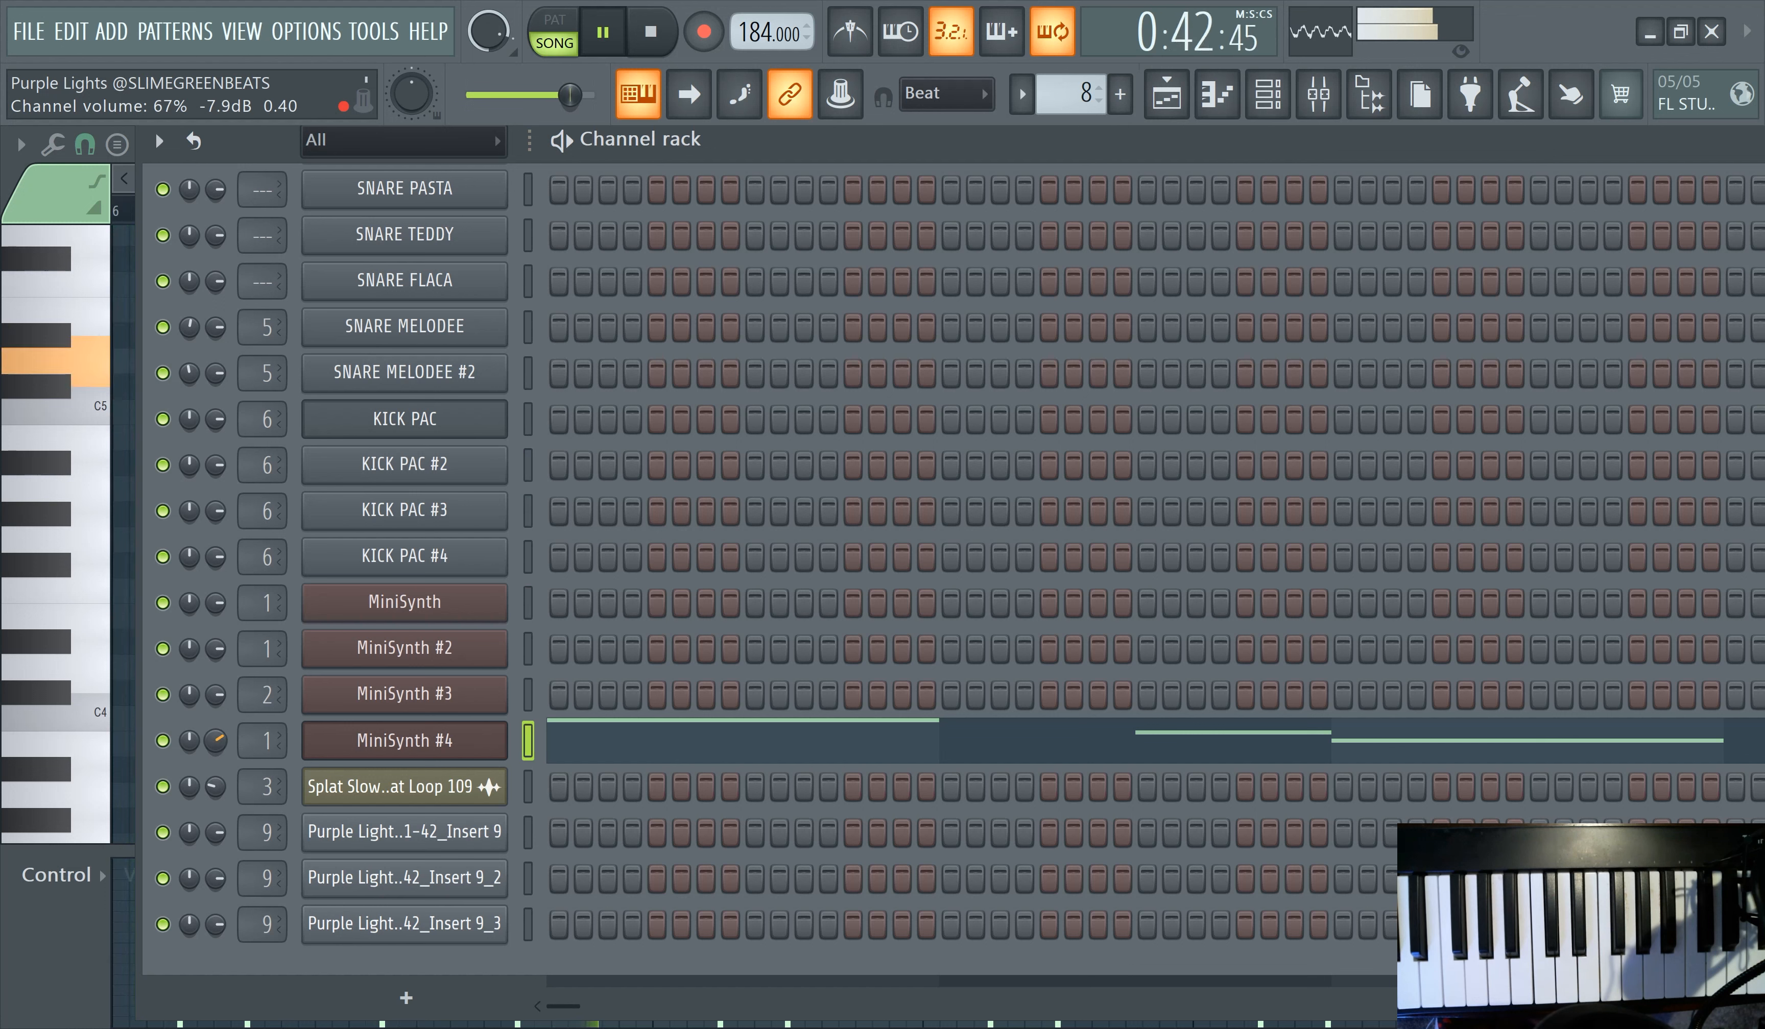
# - Duplicate all clips on Tracks 1 to 11 in bars 1 to 32 so the copy starts at bar 33, and restart playback
pyautogui.press('F5')
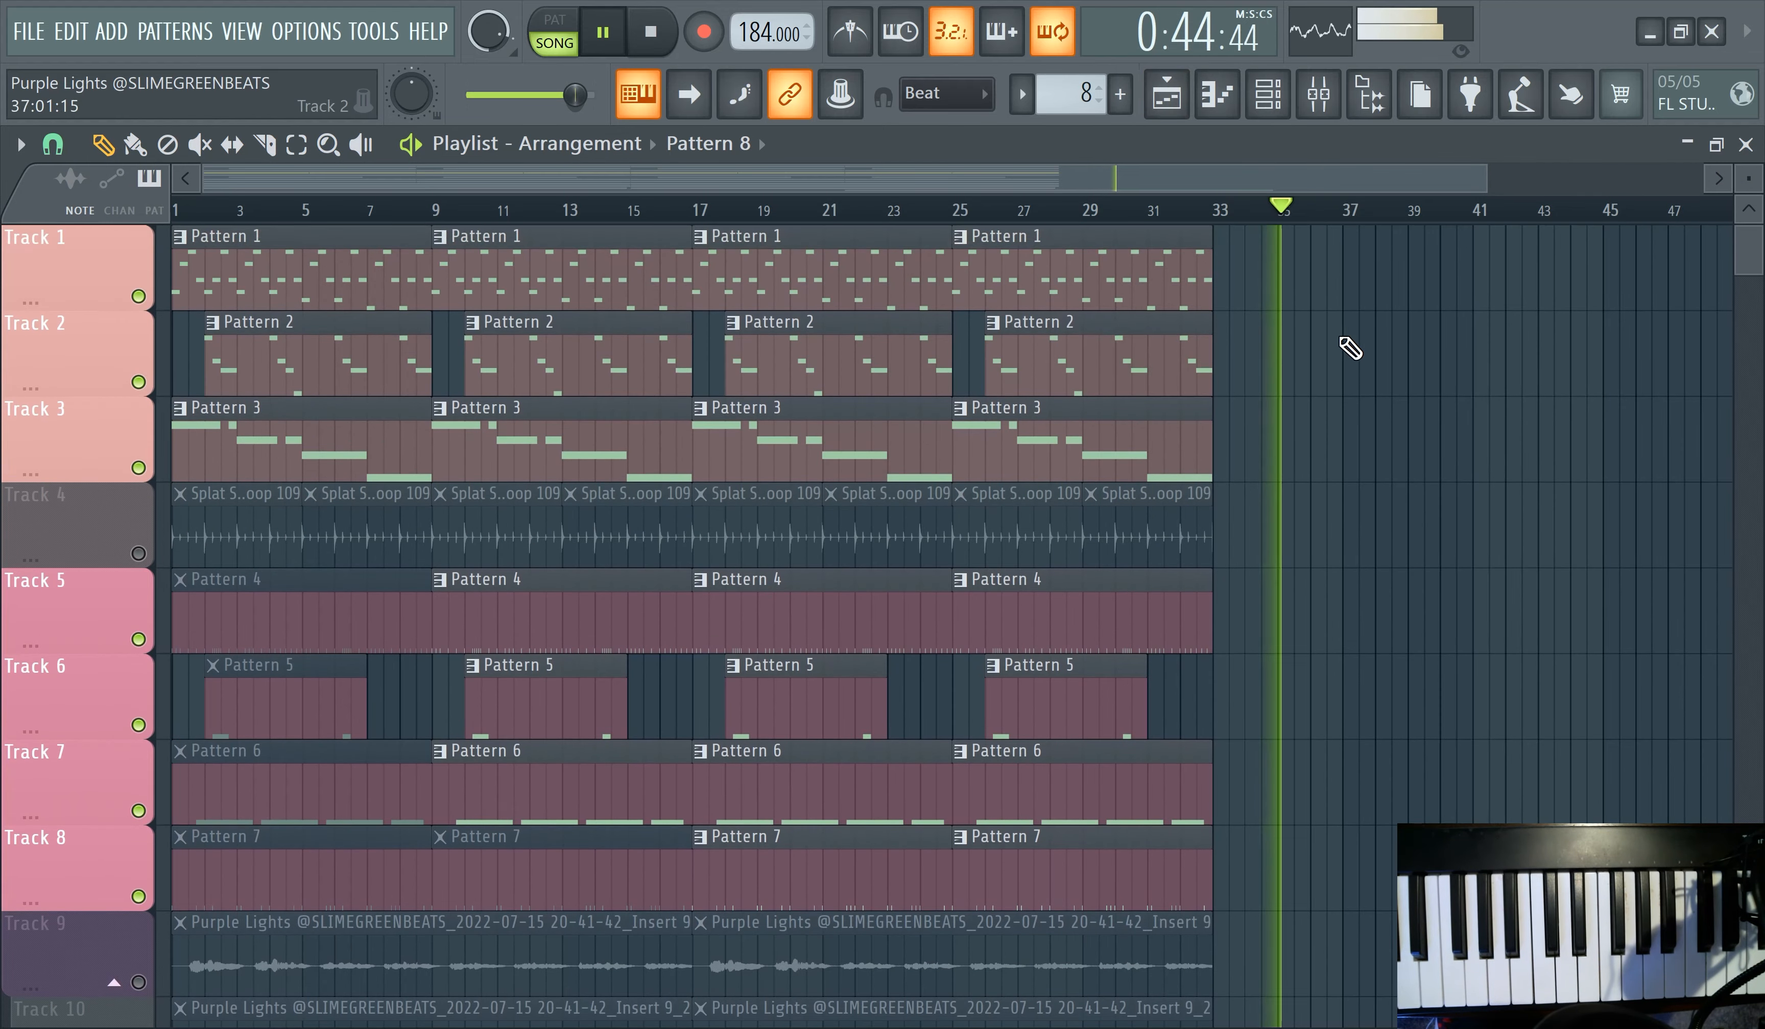
pyautogui.moveTo(1266, 248); pyautogui.dragTo(89, 914)
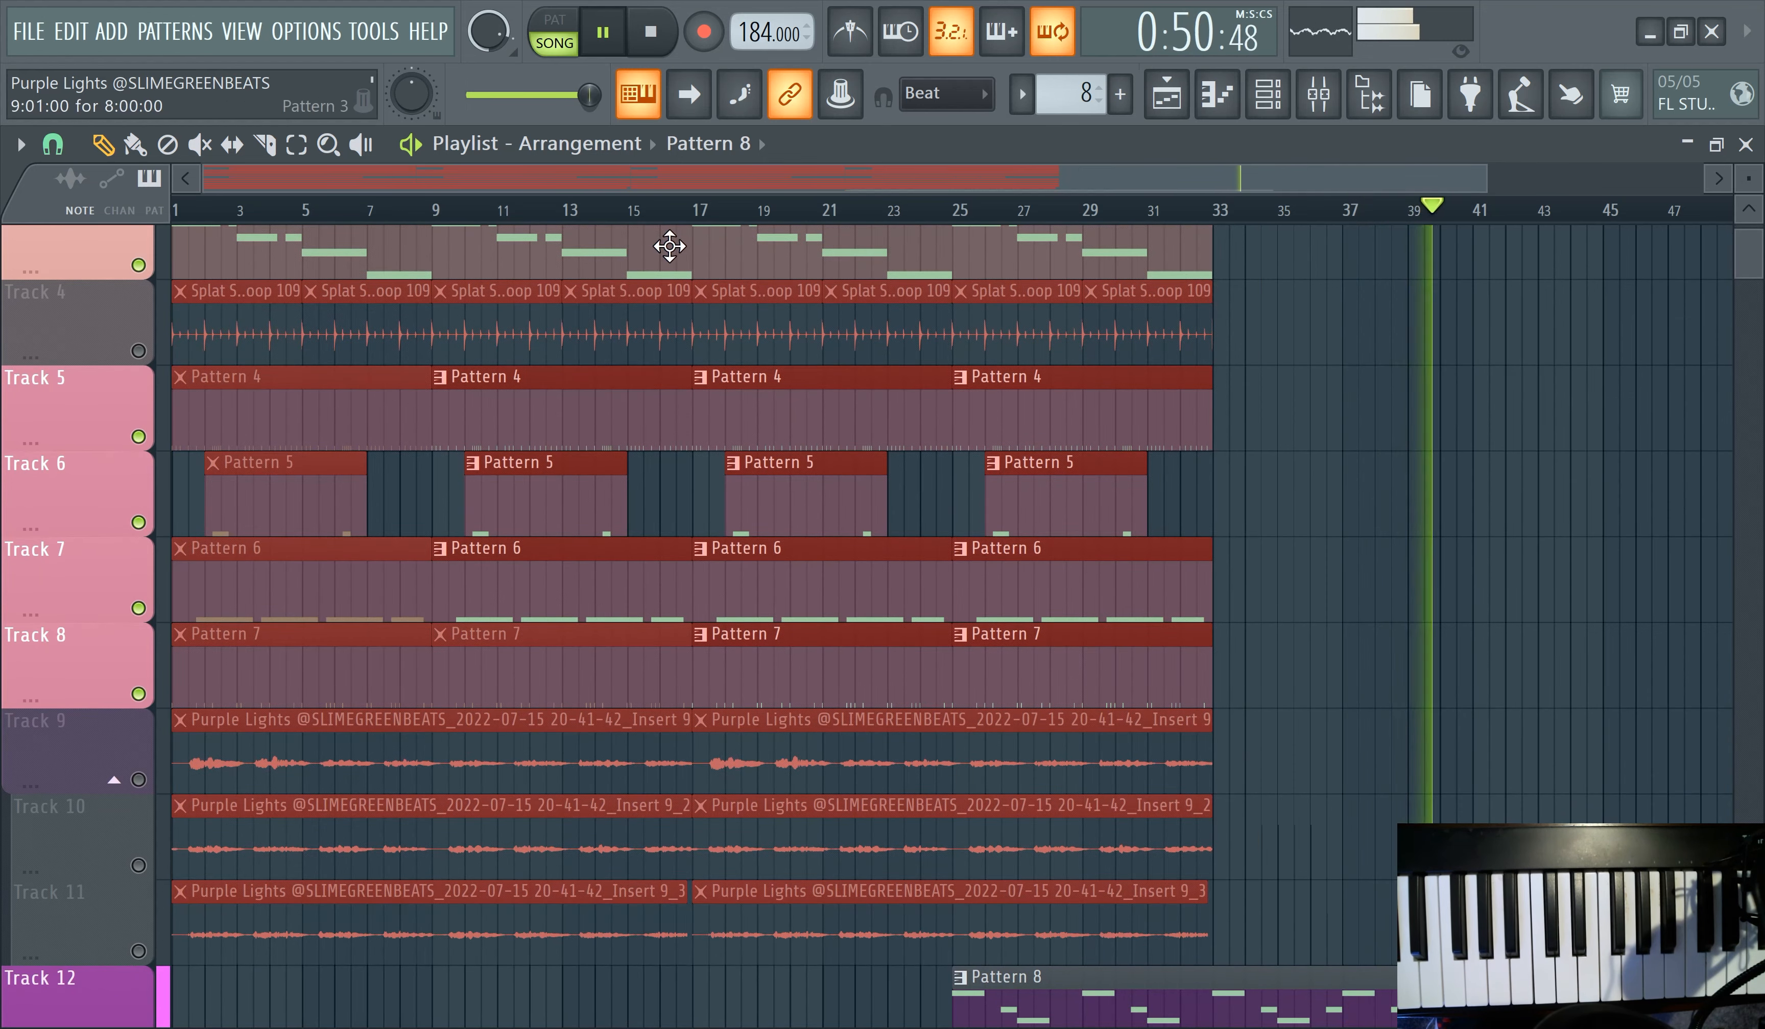
pyautogui.hotkey('ctrl', 'b')
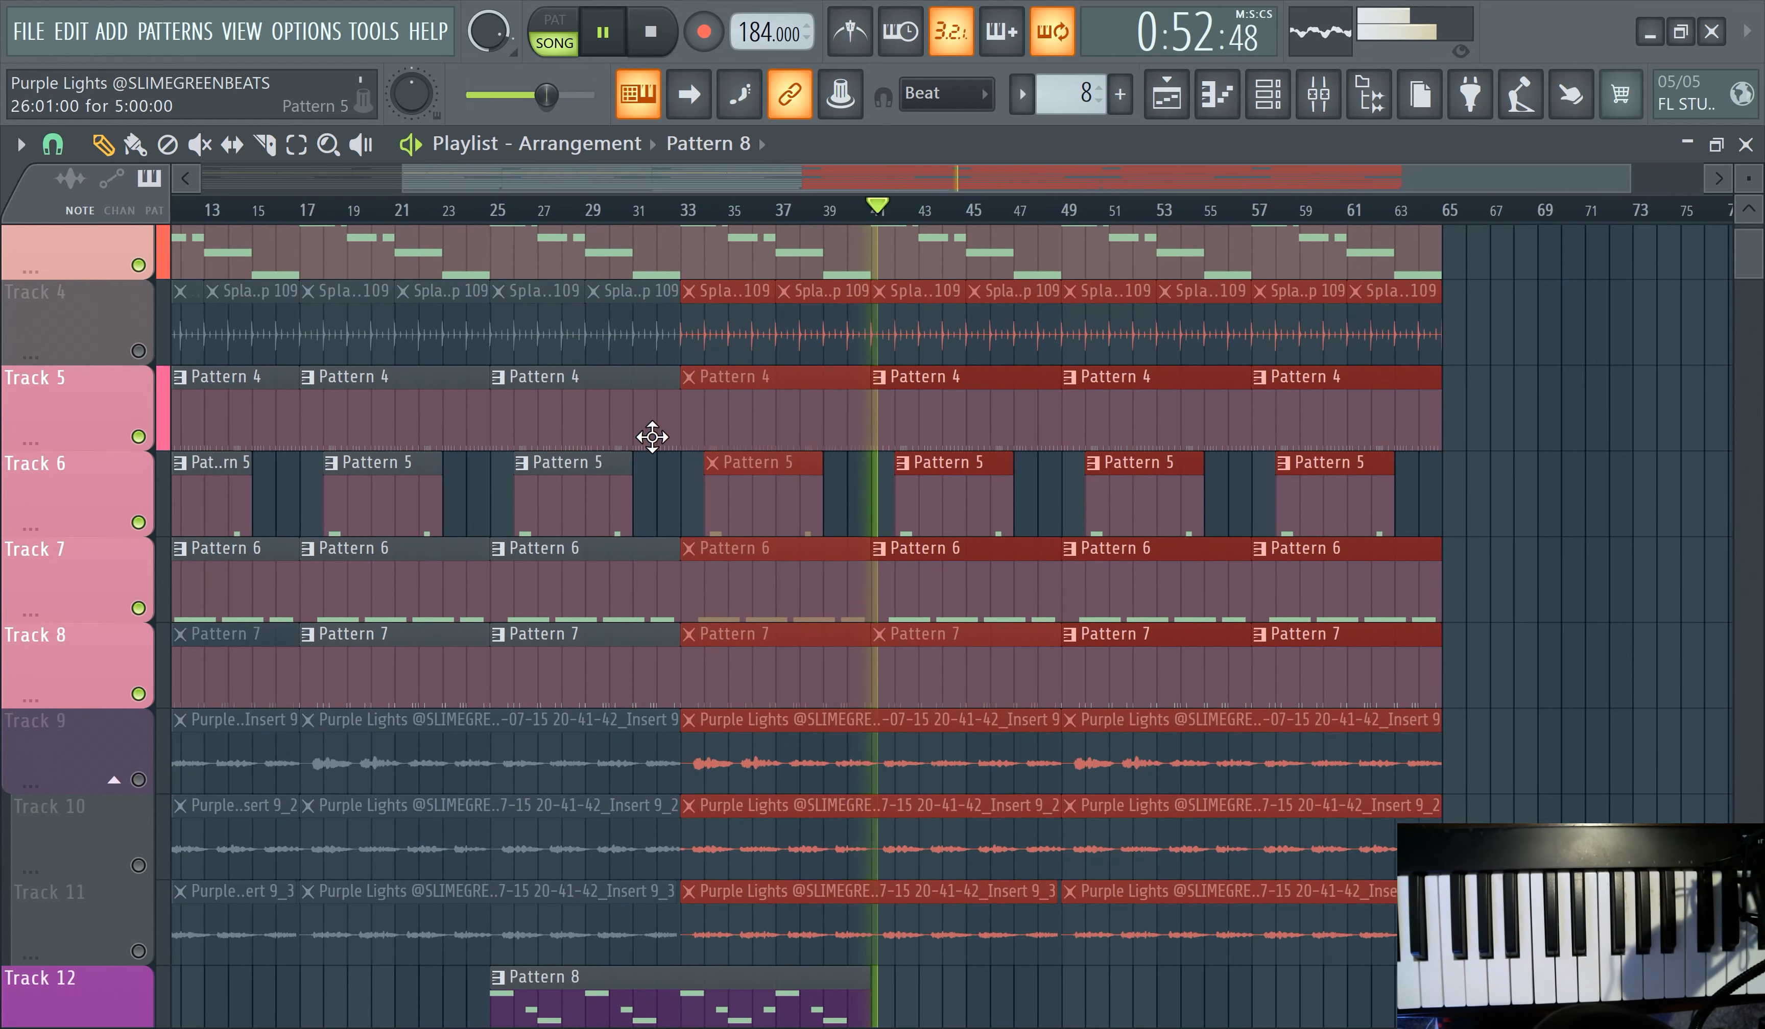
pyautogui.moveTo(585, 179); pyautogui.dragTo(8, 229)
pyautogui.click(177, 208)
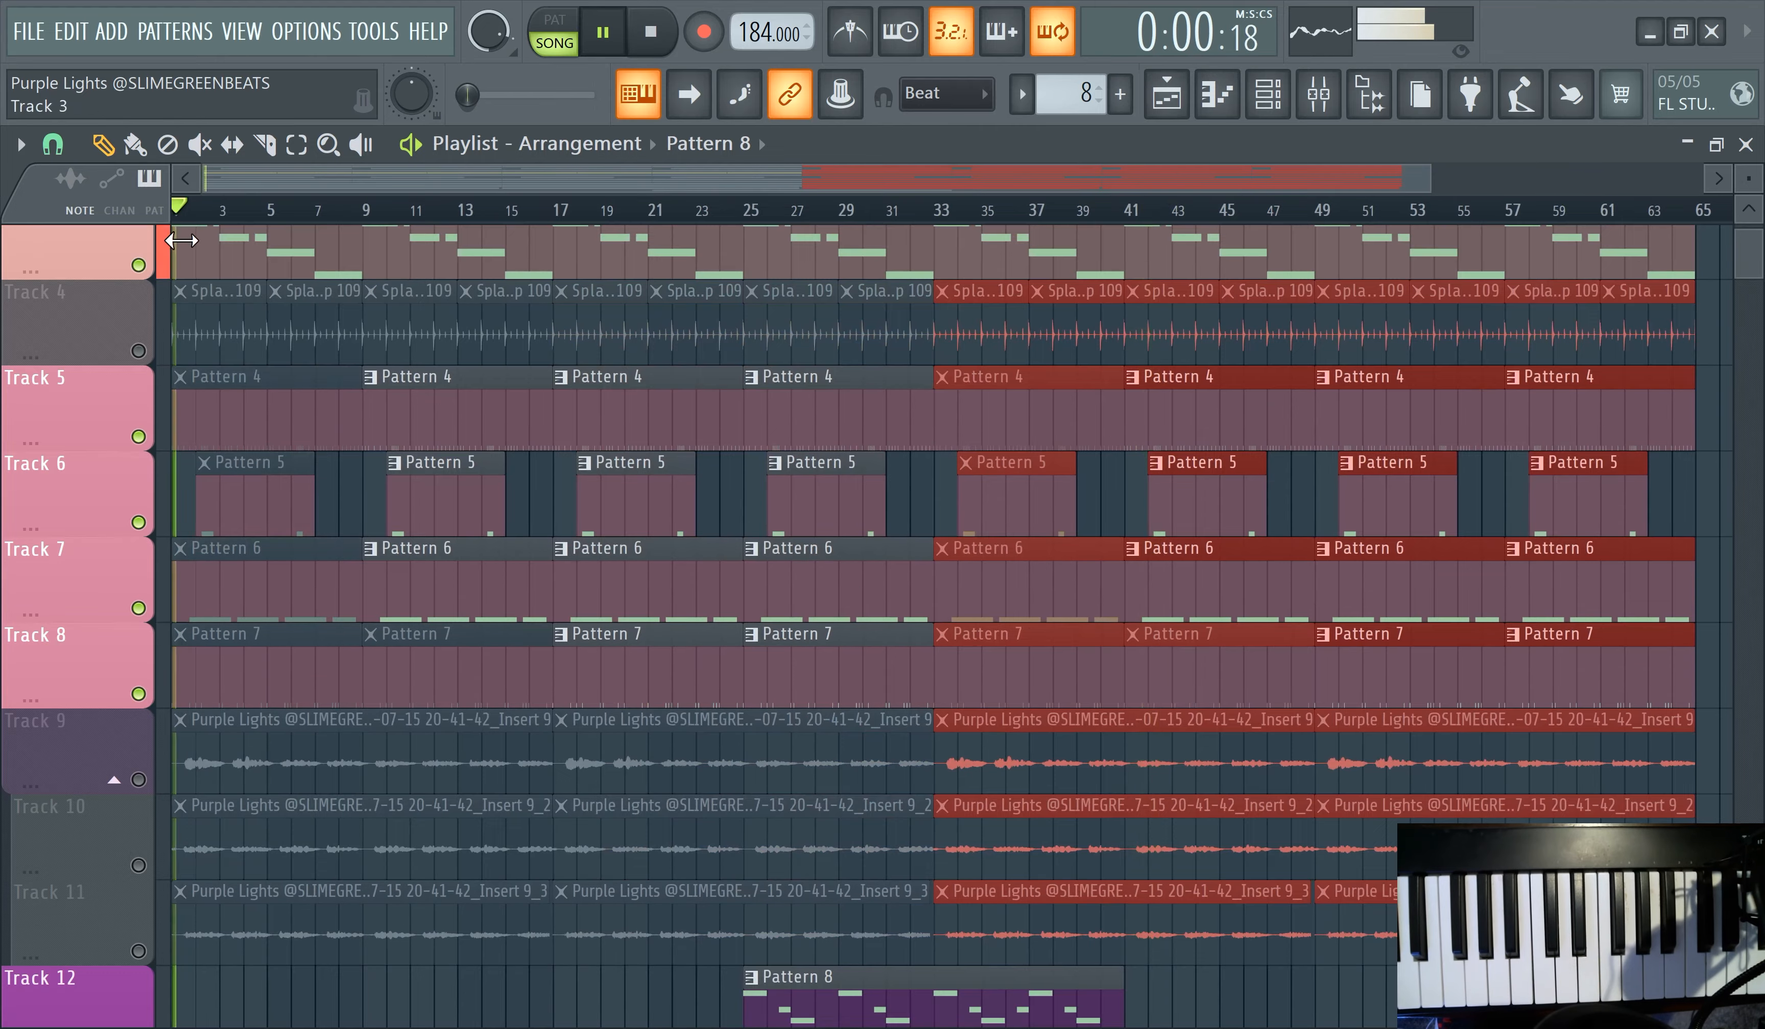
# - Create a new empty Pattern 9 and clone the MiniSynth #4 channel as MiniSynth #5
pyautogui.scroll(-2, 83, 249)
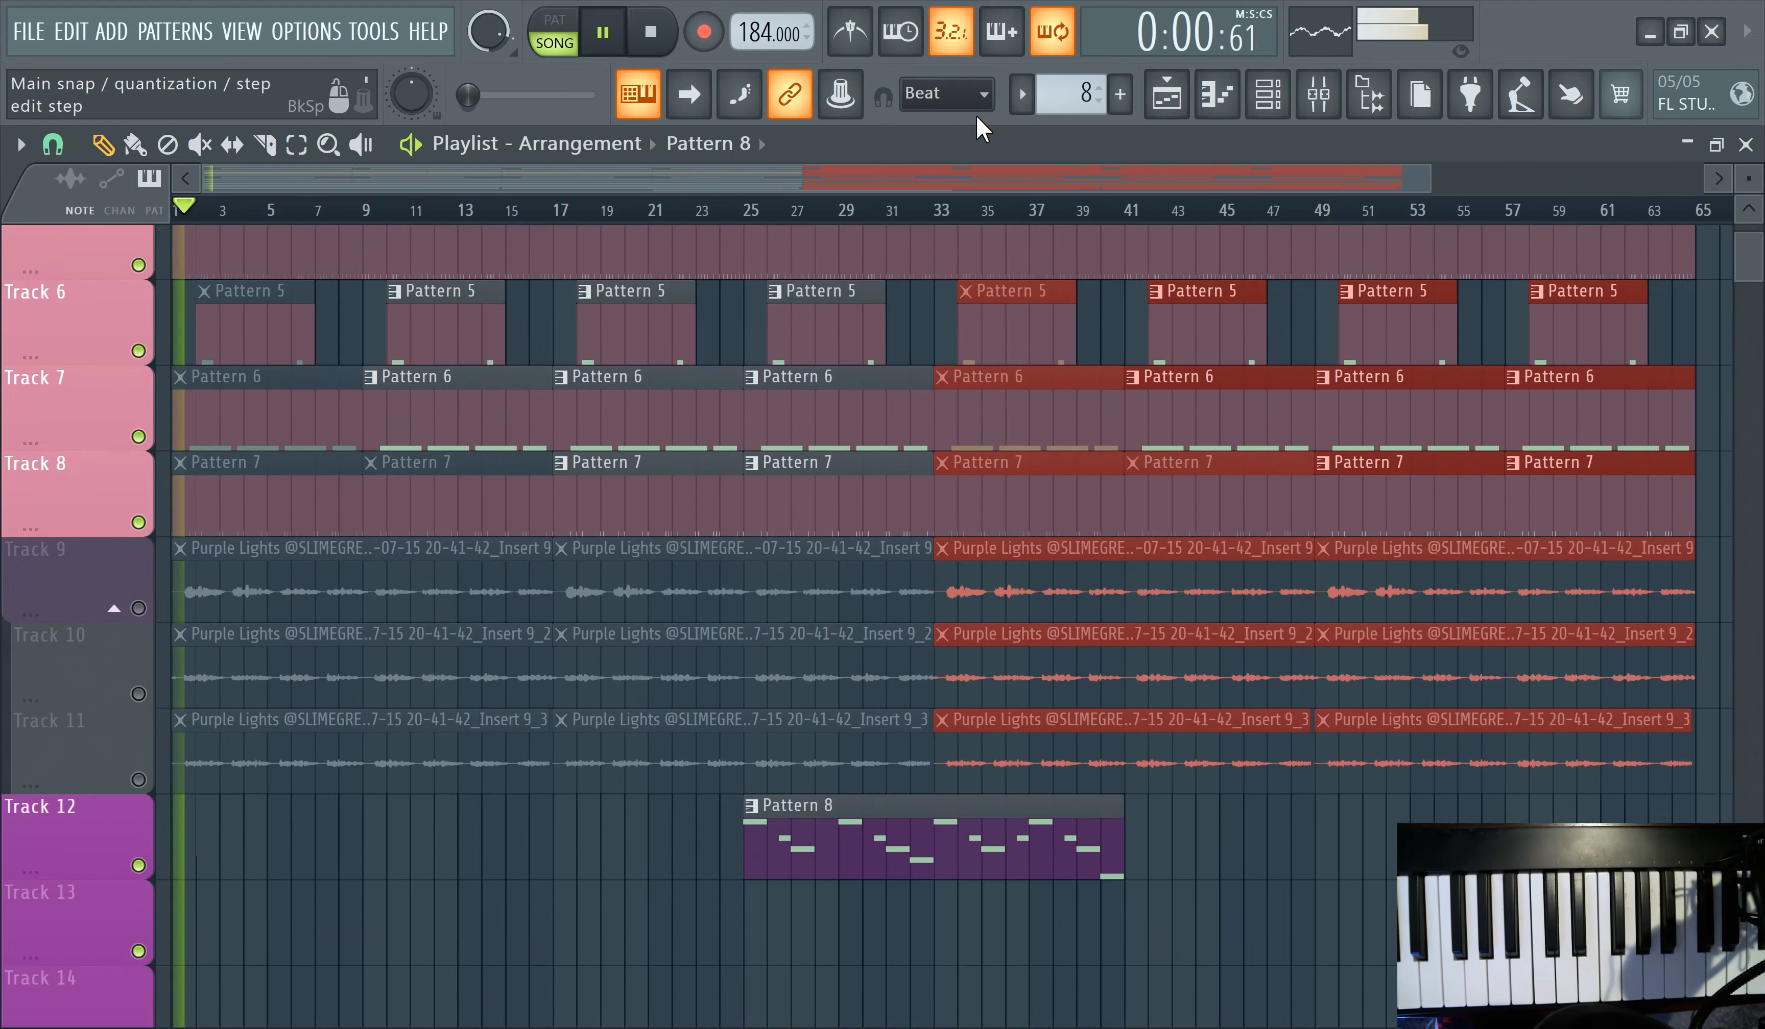
pyautogui.click(1120, 93)
pyautogui.press('Return')
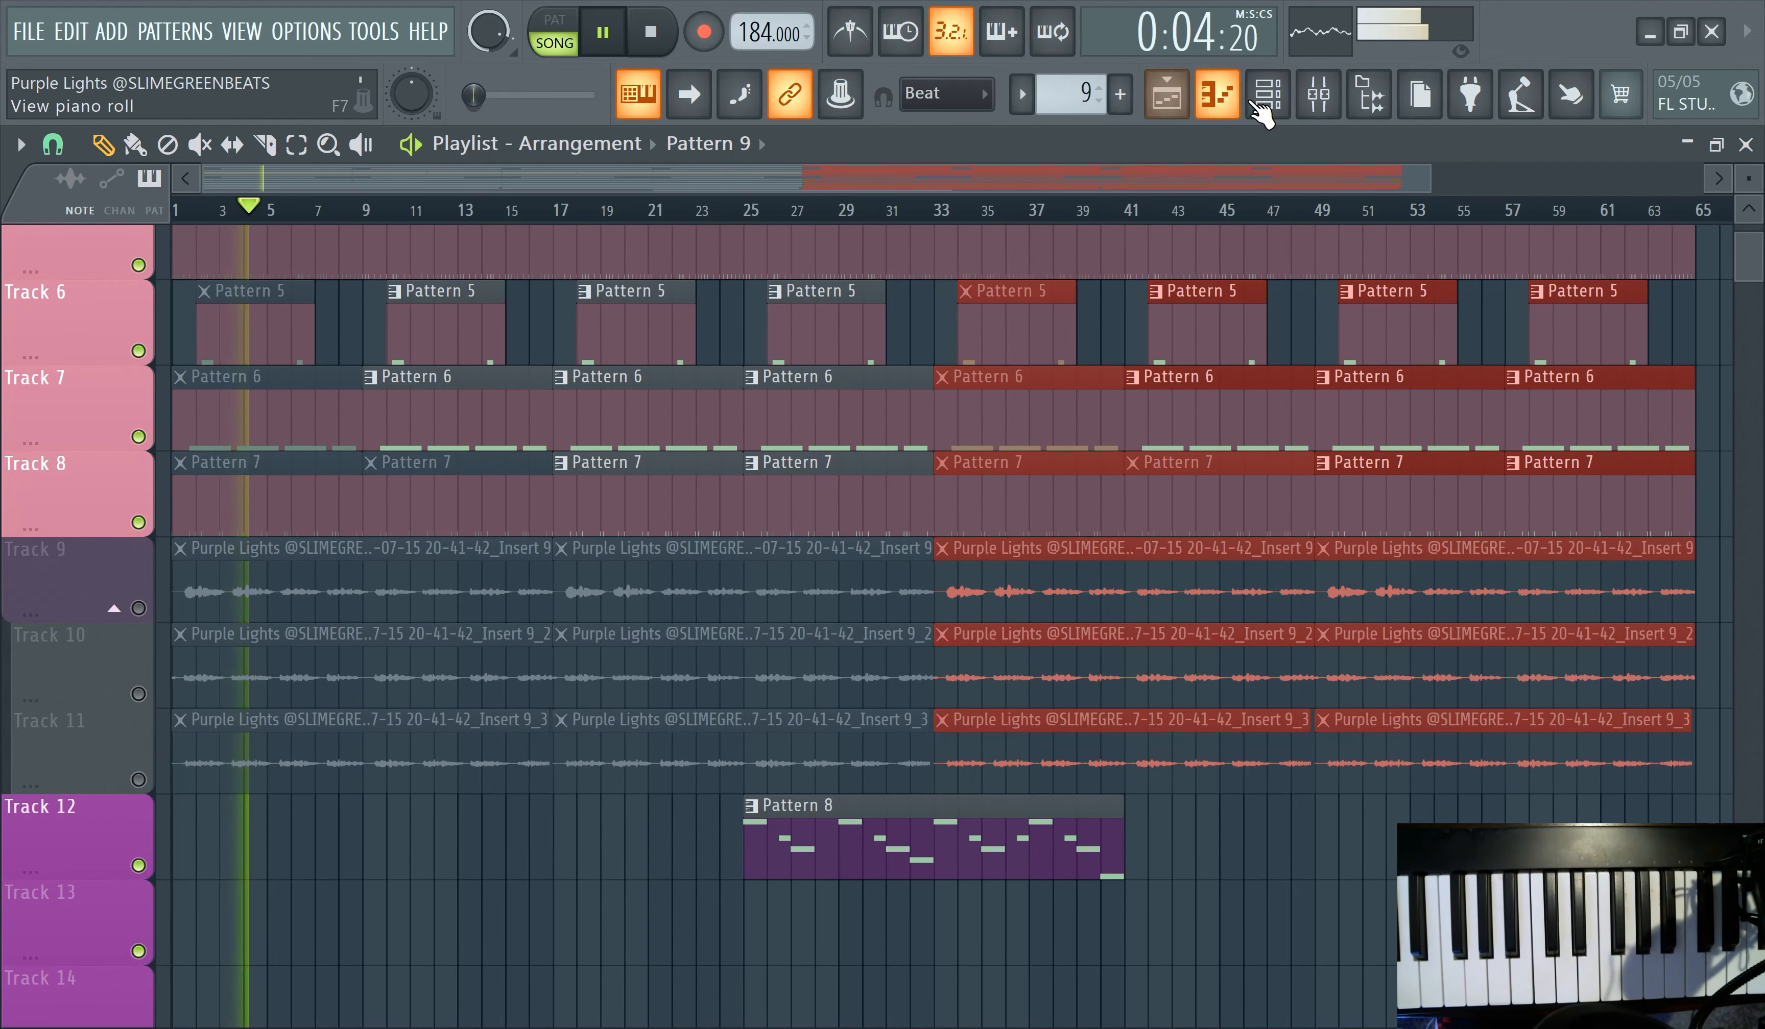
pyautogui.click(1264, 99)
pyautogui.rightClick(433, 760)
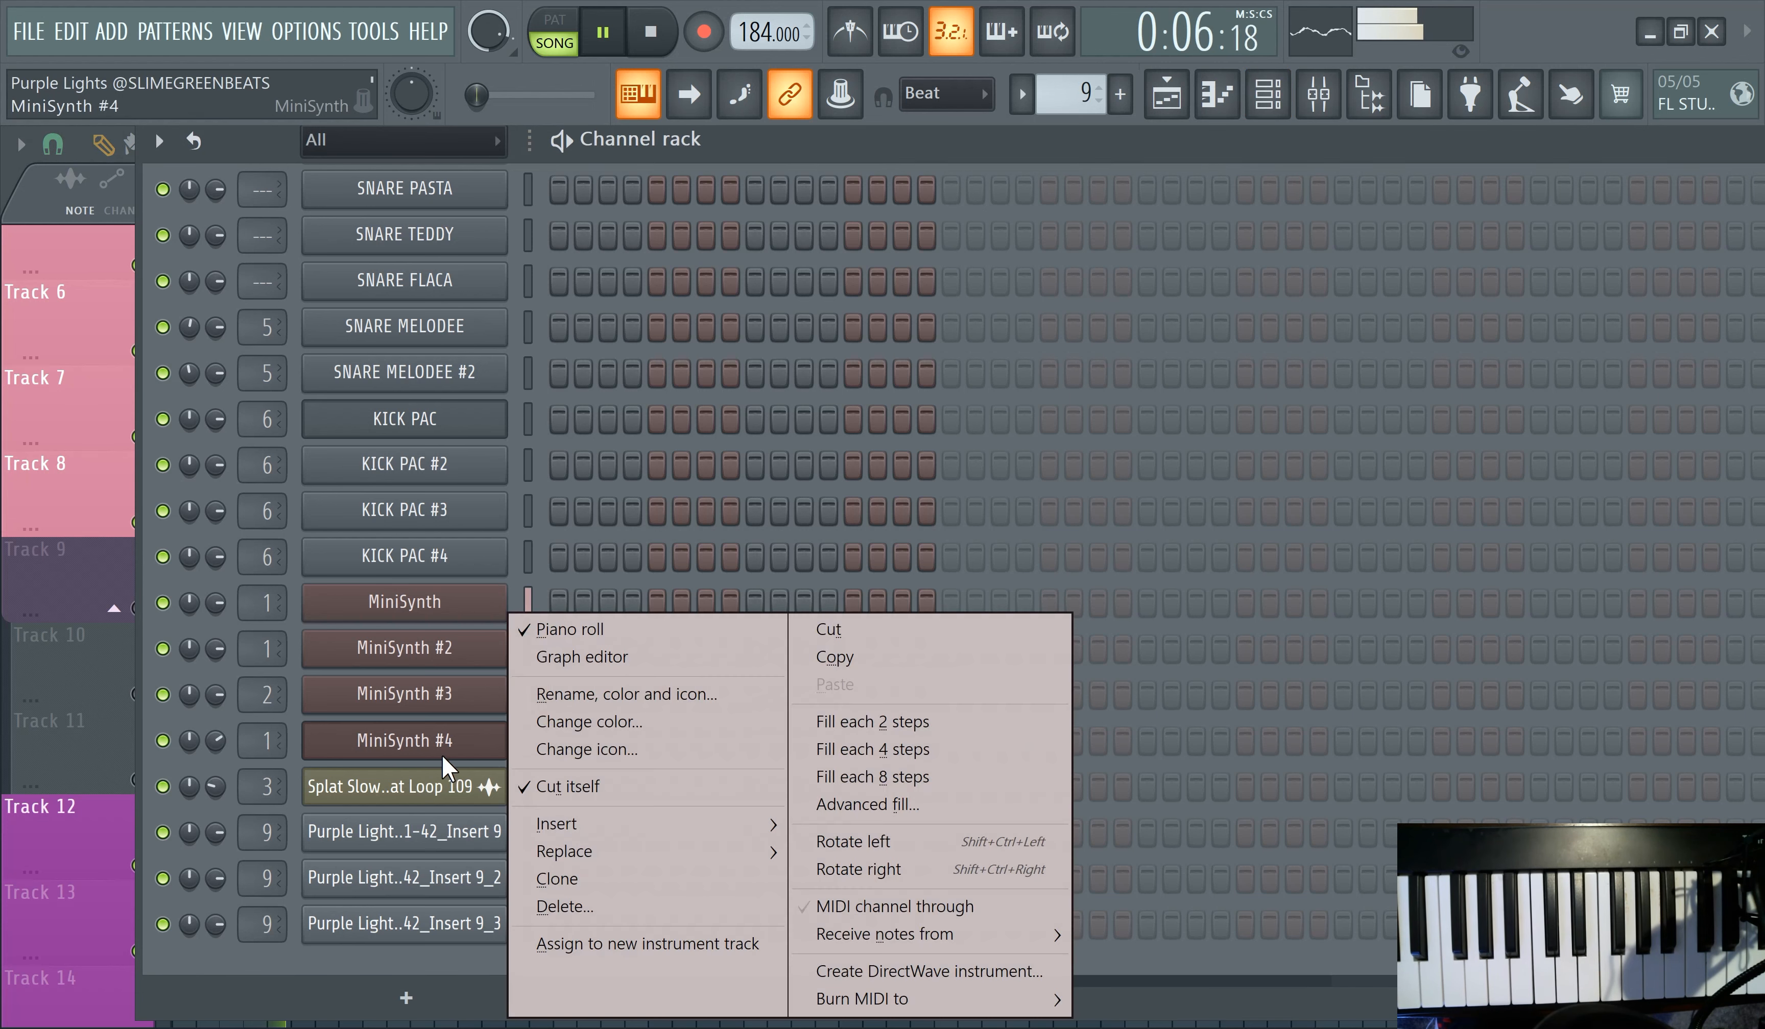
pyautogui.click(559, 878)
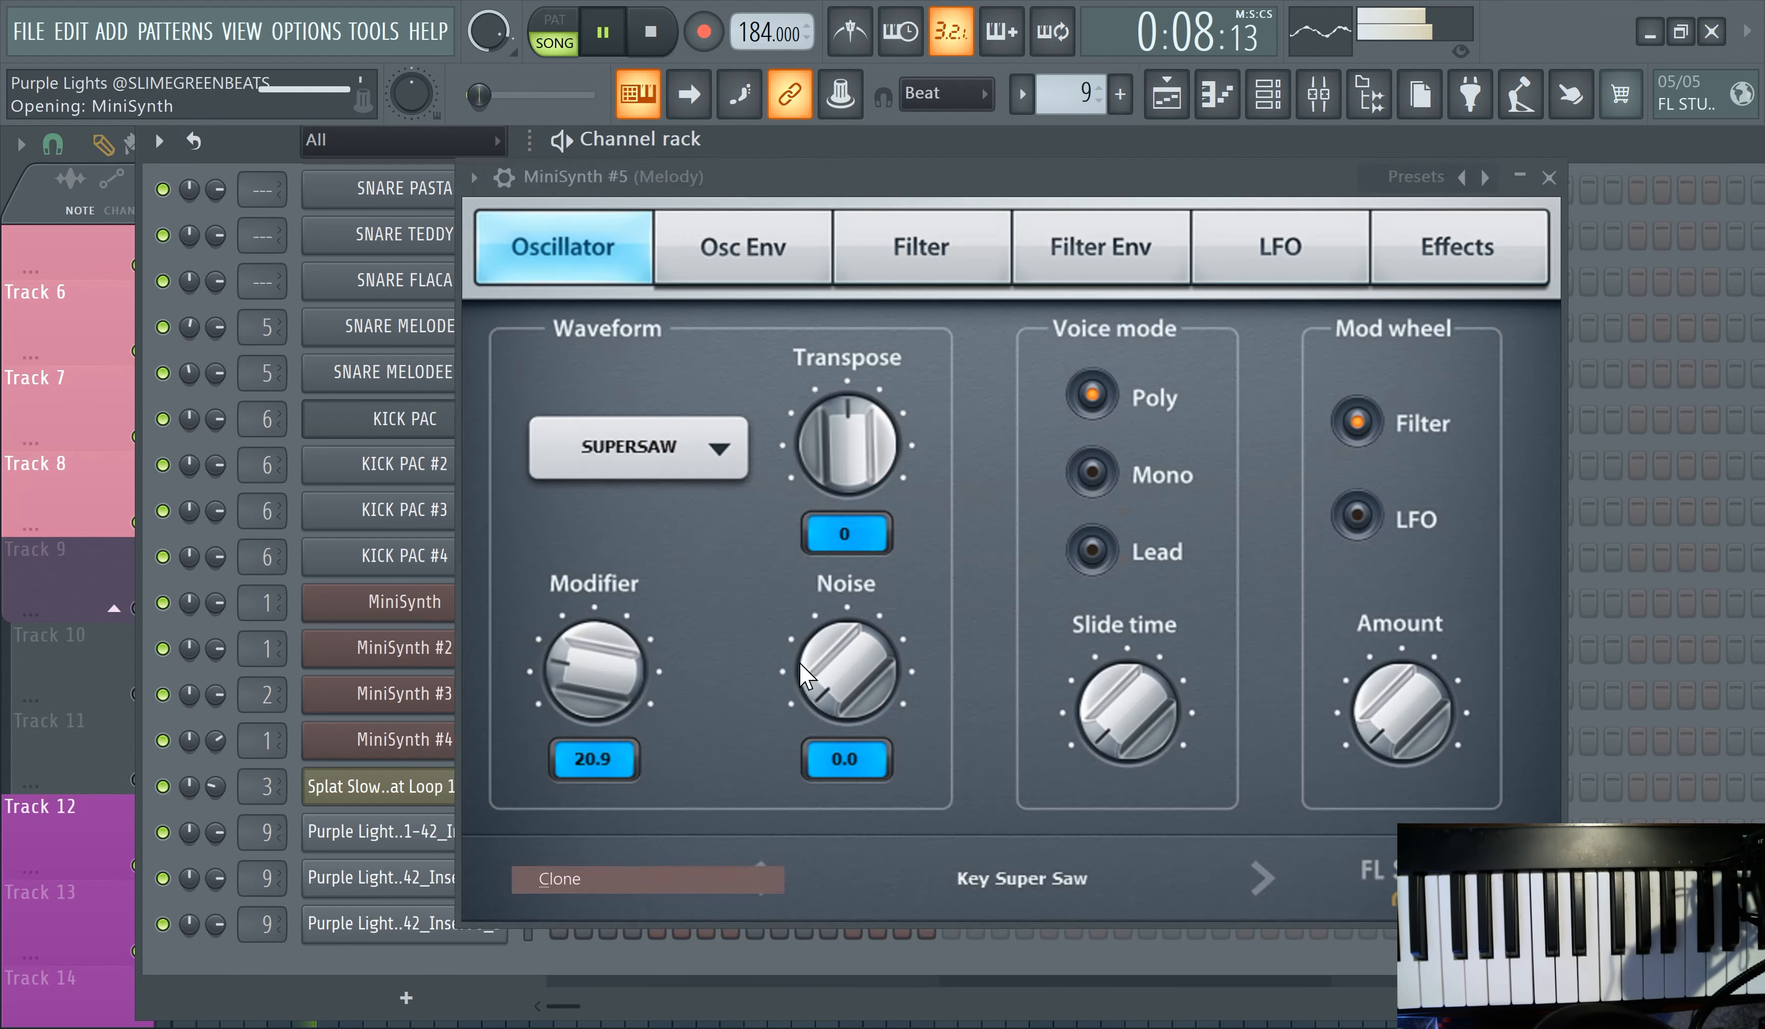
# - Audition the MiniSynth #5 presets one after another and settle on Keys Harp
pyautogui.click(1268, 886)
pyautogui.click(1268, 886)
pyautogui.click(1268, 886)
pyautogui.click(1268, 886)
pyautogui.click(1263, 878)
pyautogui.click(1263, 878)
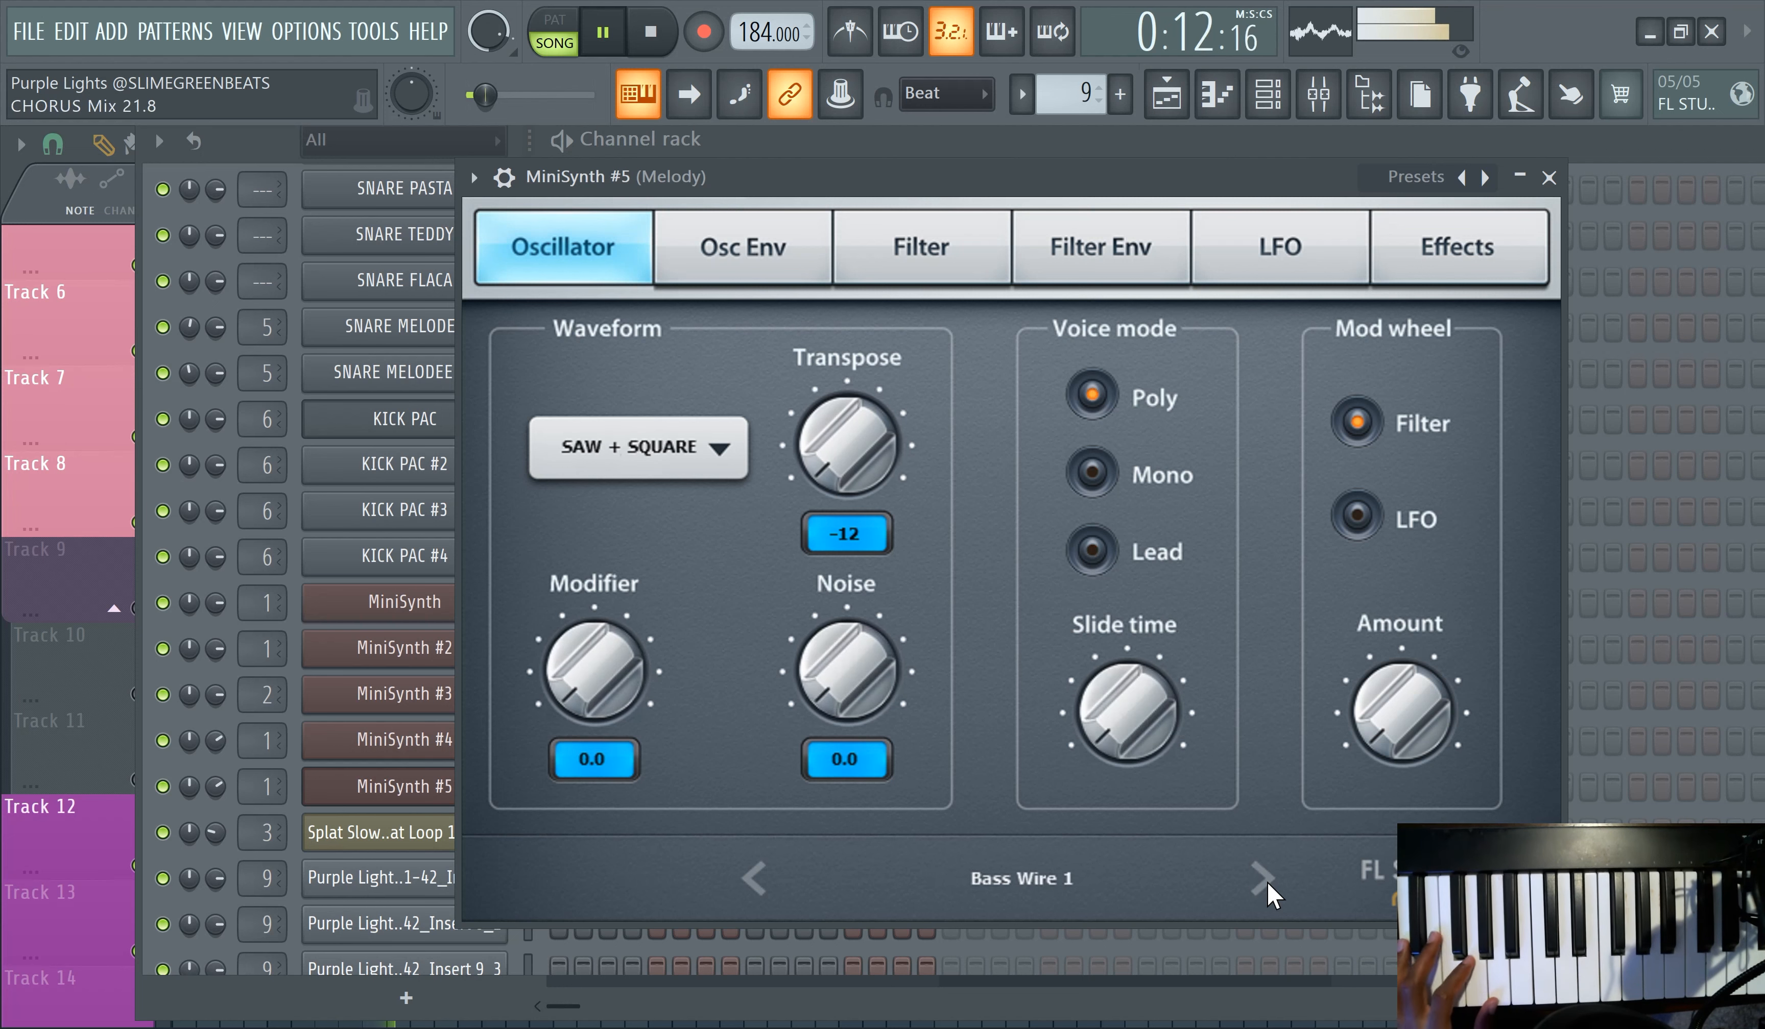
pyautogui.click(1263, 878)
pyautogui.click(1263, 878)
pyautogui.click(1269, 886)
pyautogui.click(1269, 885)
pyautogui.click(1269, 885)
pyautogui.click(1269, 885)
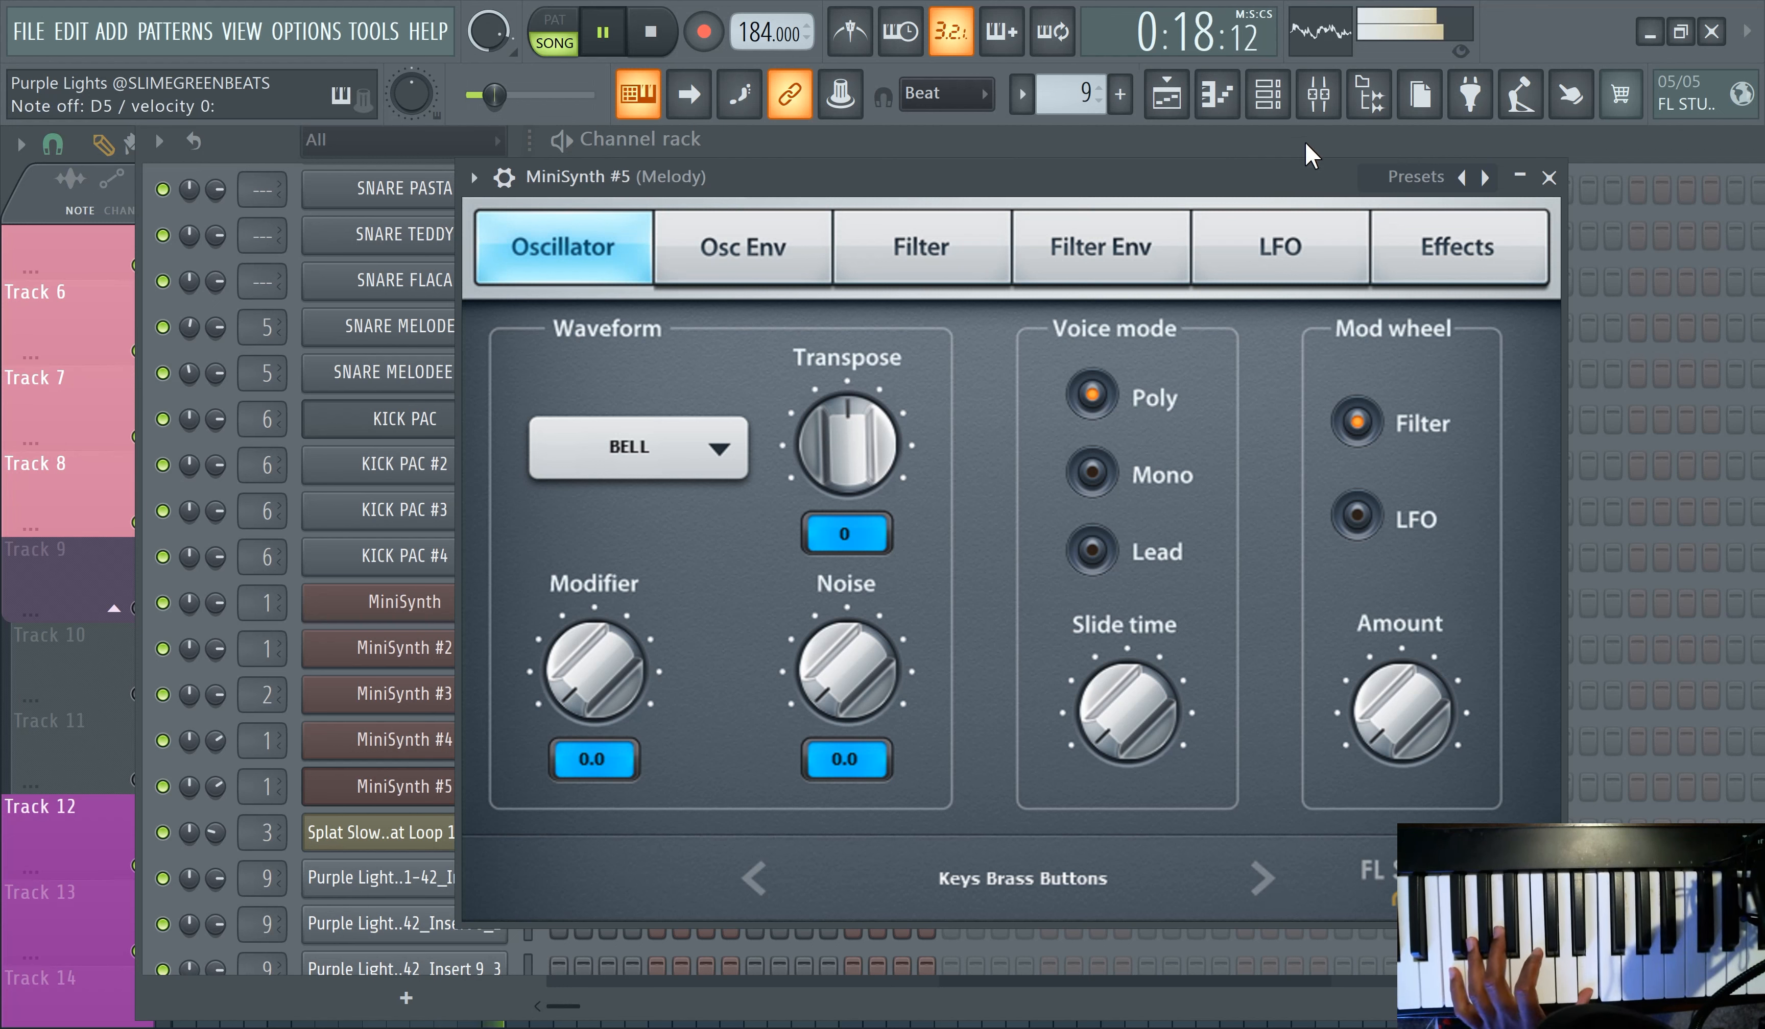
pyautogui.click(1264, 879)
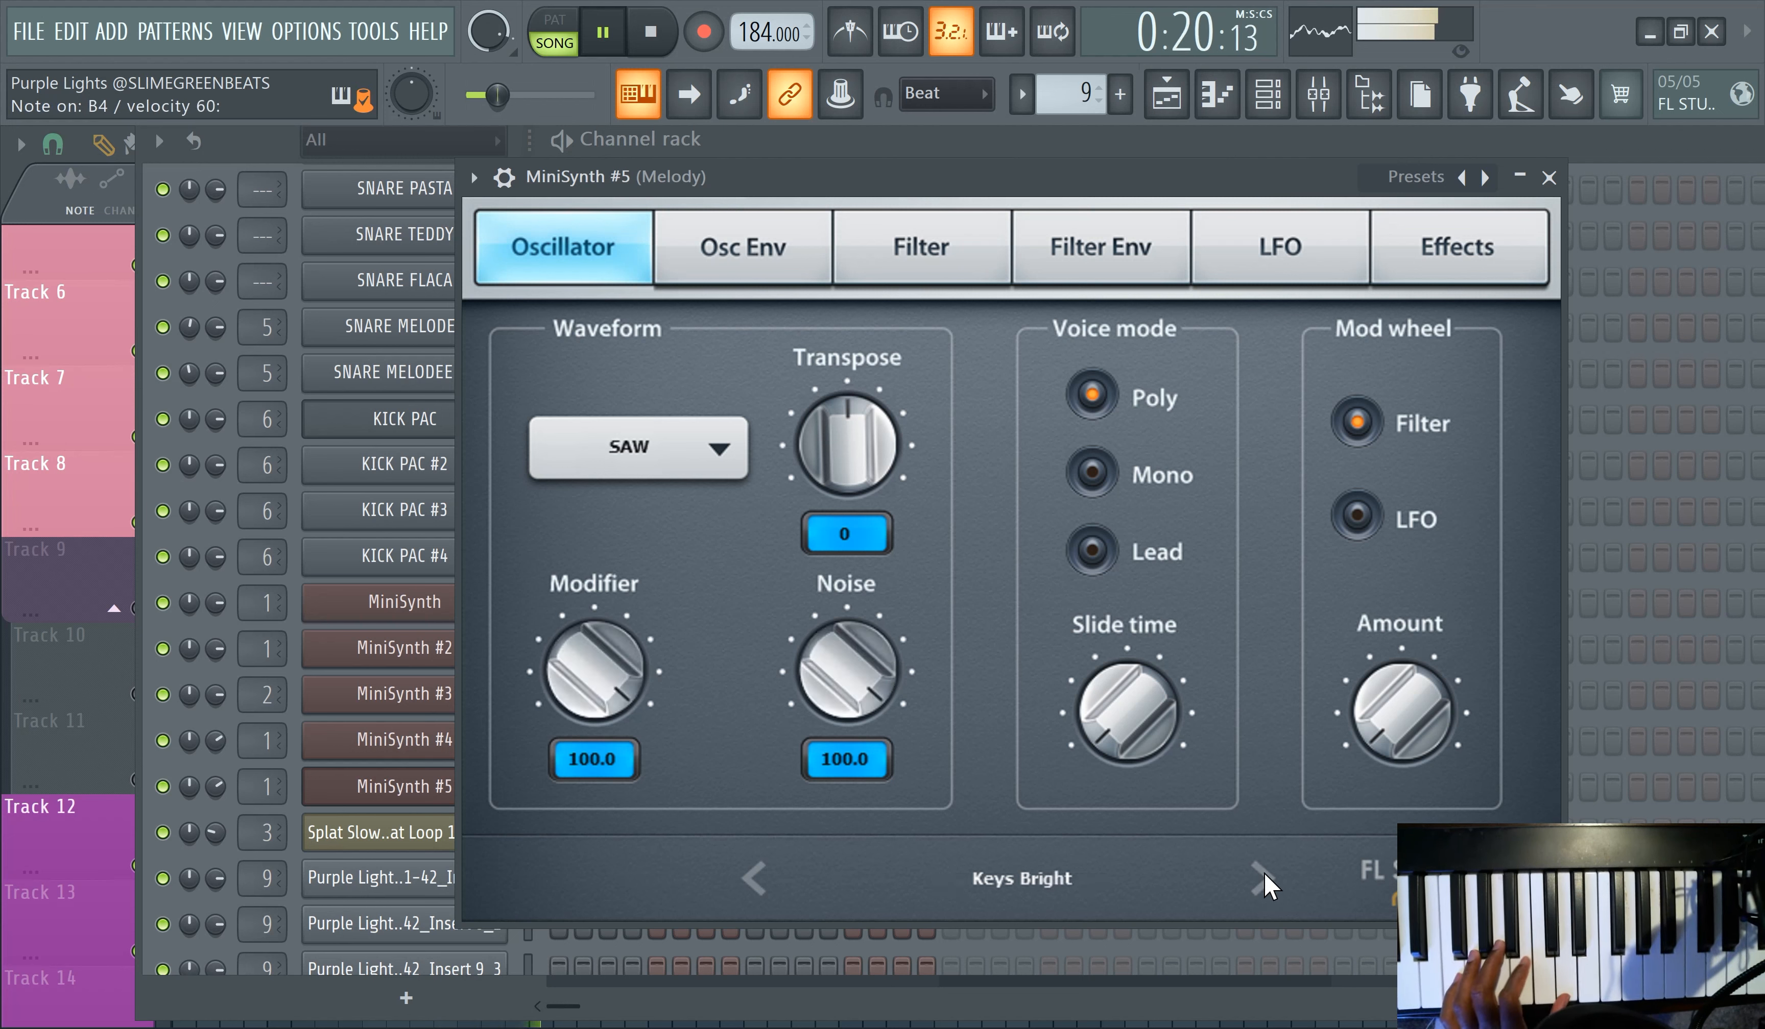
pyautogui.click(1265, 880)
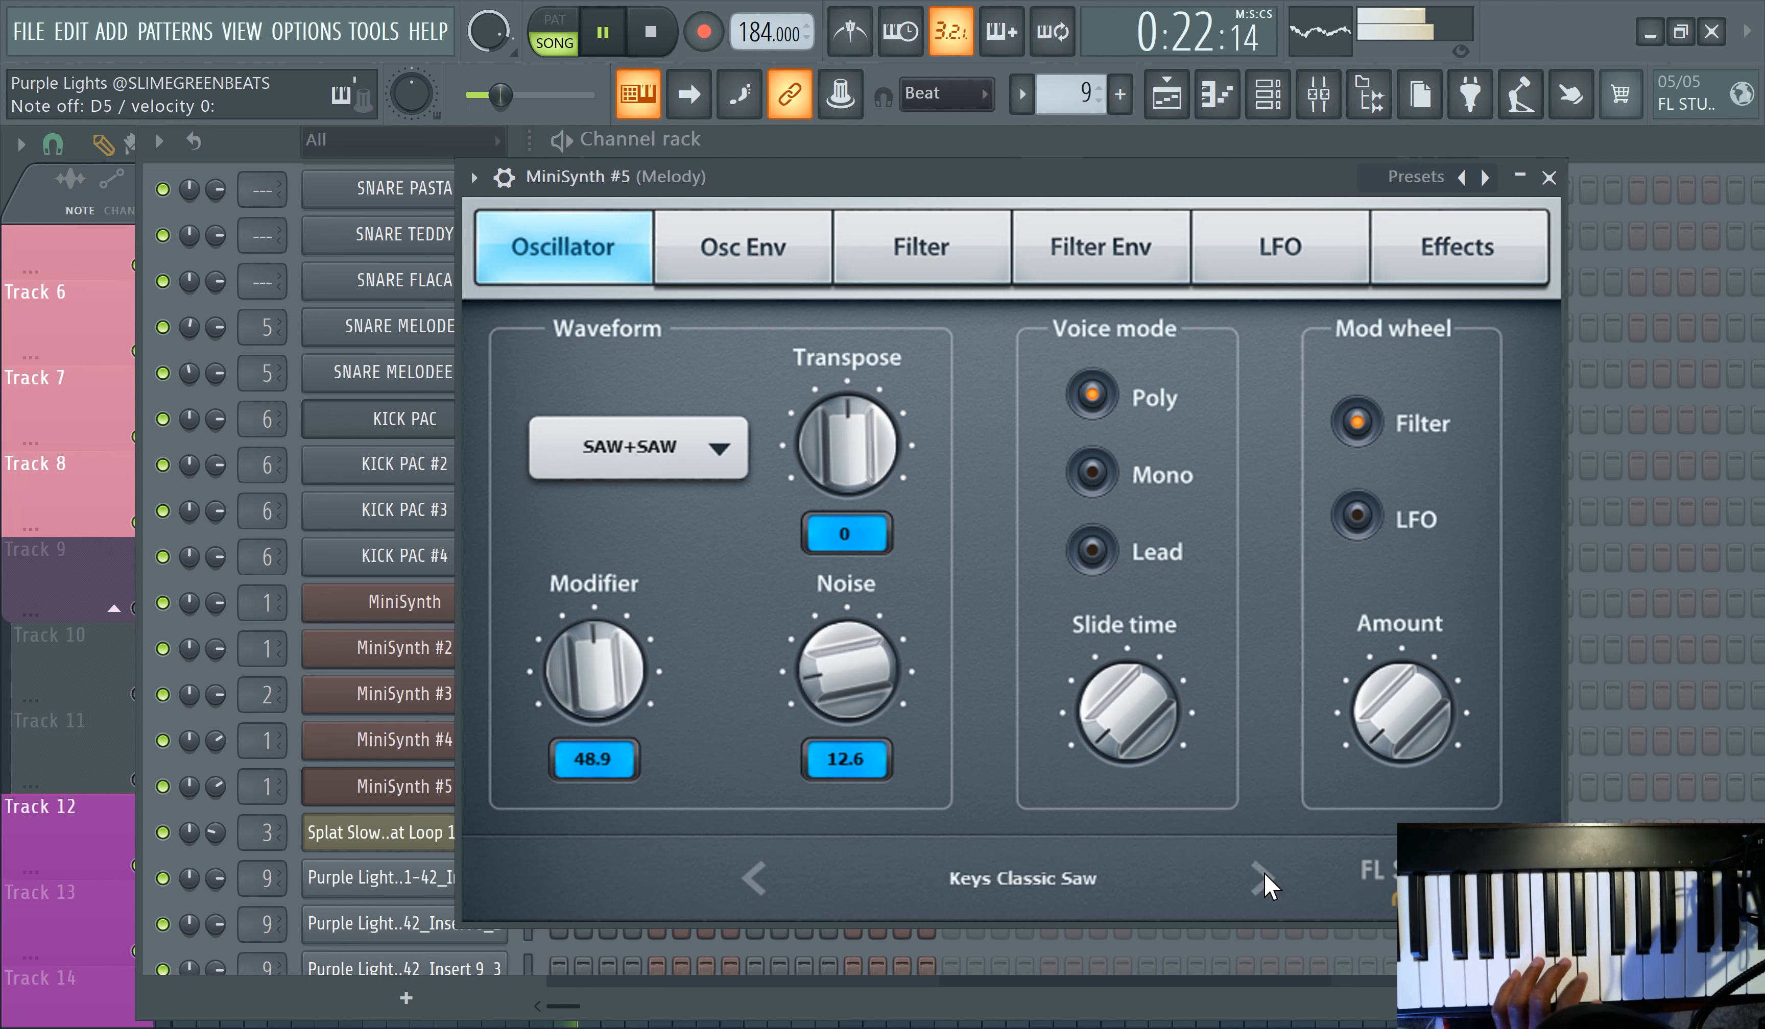
pyautogui.click(1264, 876)
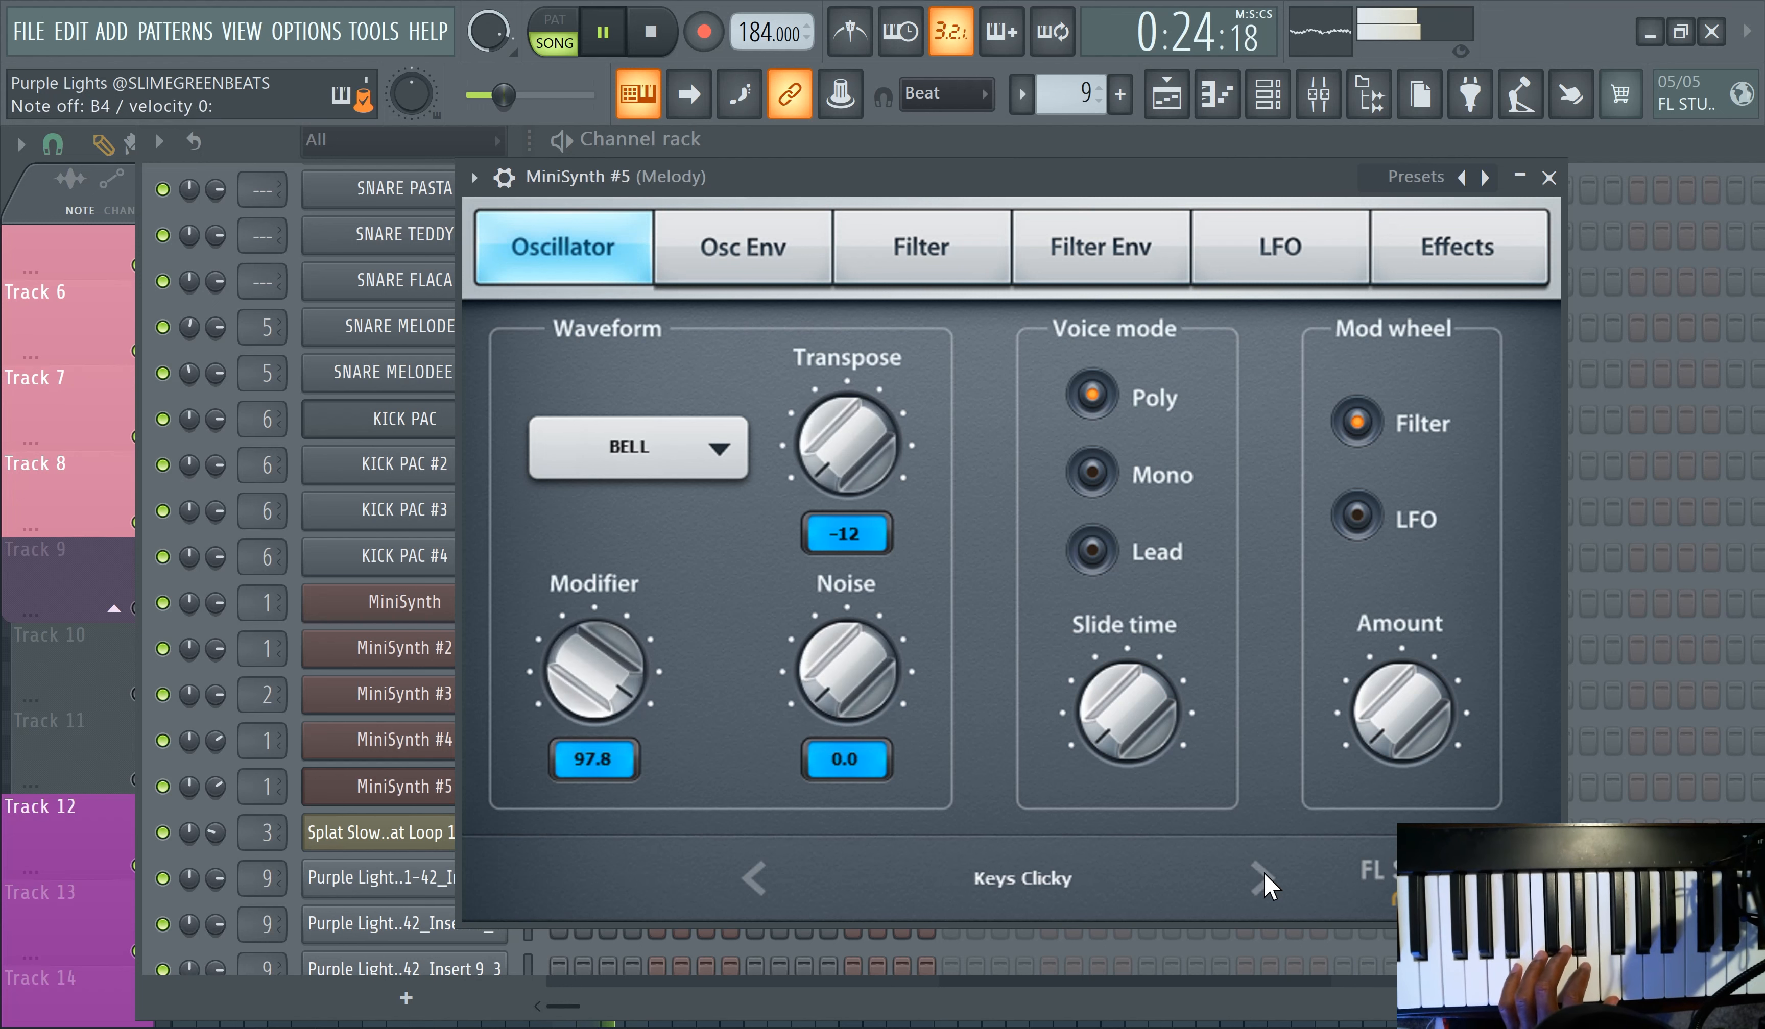
pyautogui.click(1264, 877)
pyautogui.click(1263, 880)
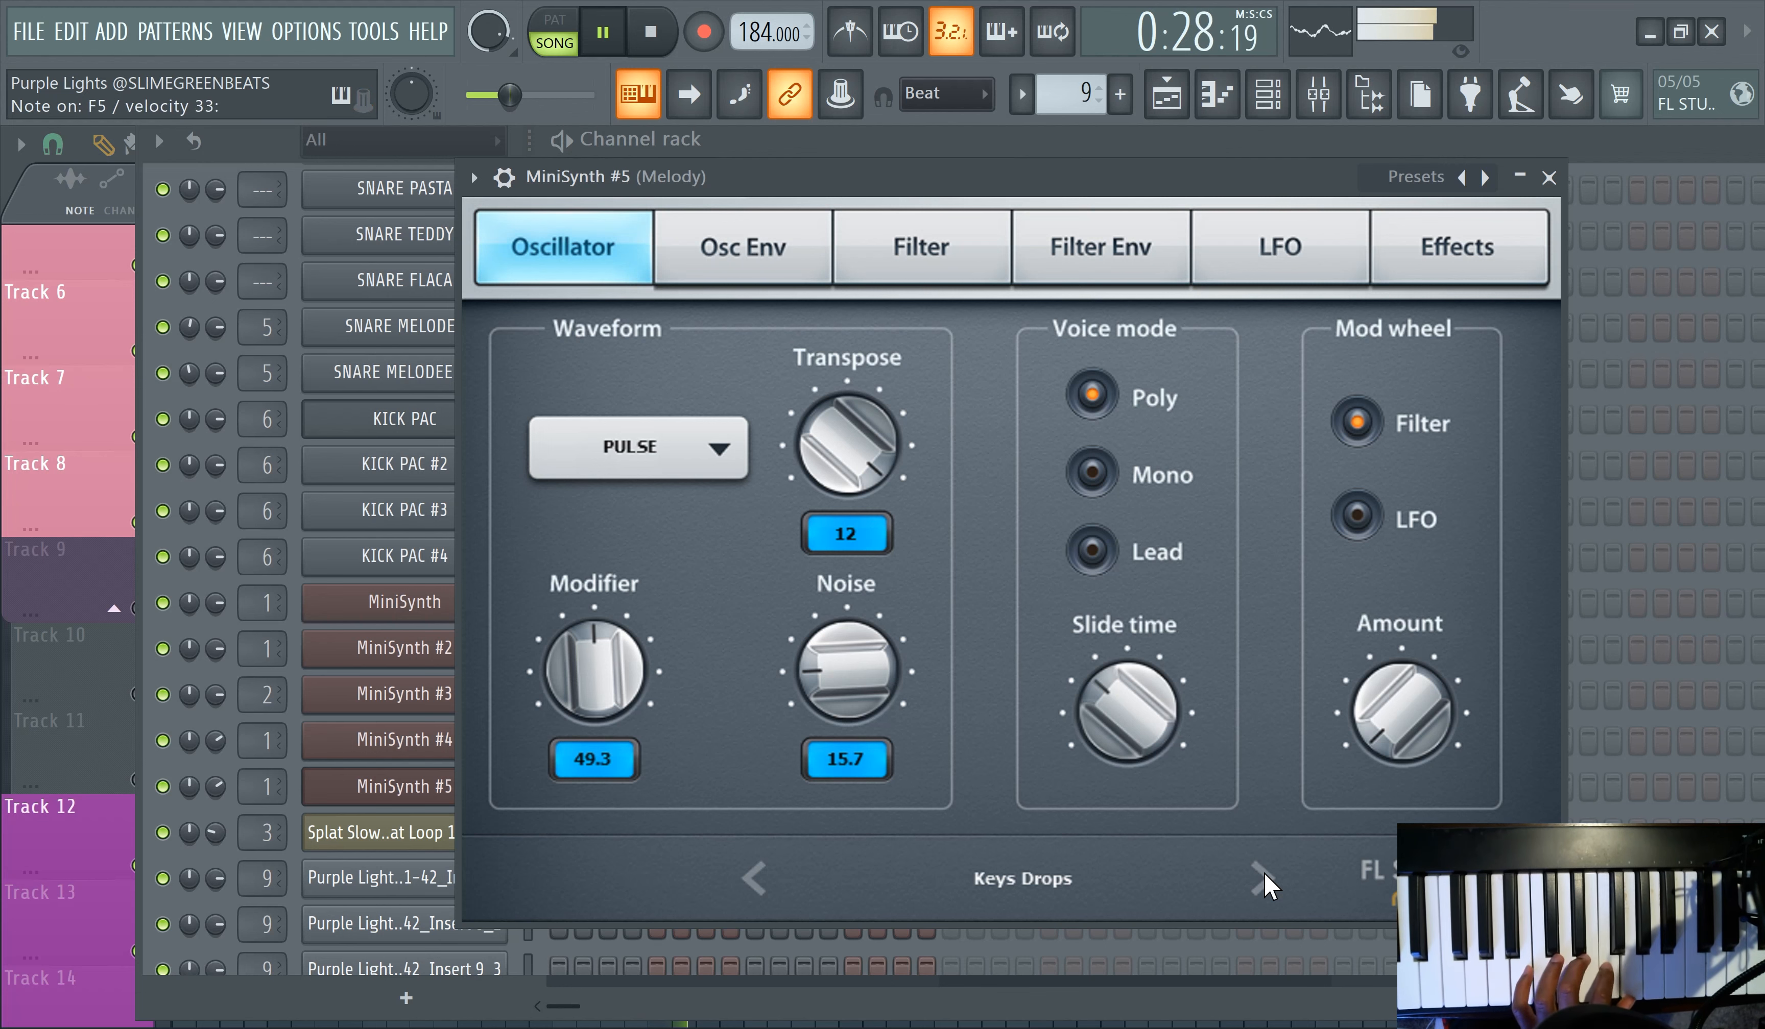
pyautogui.click(1264, 877)
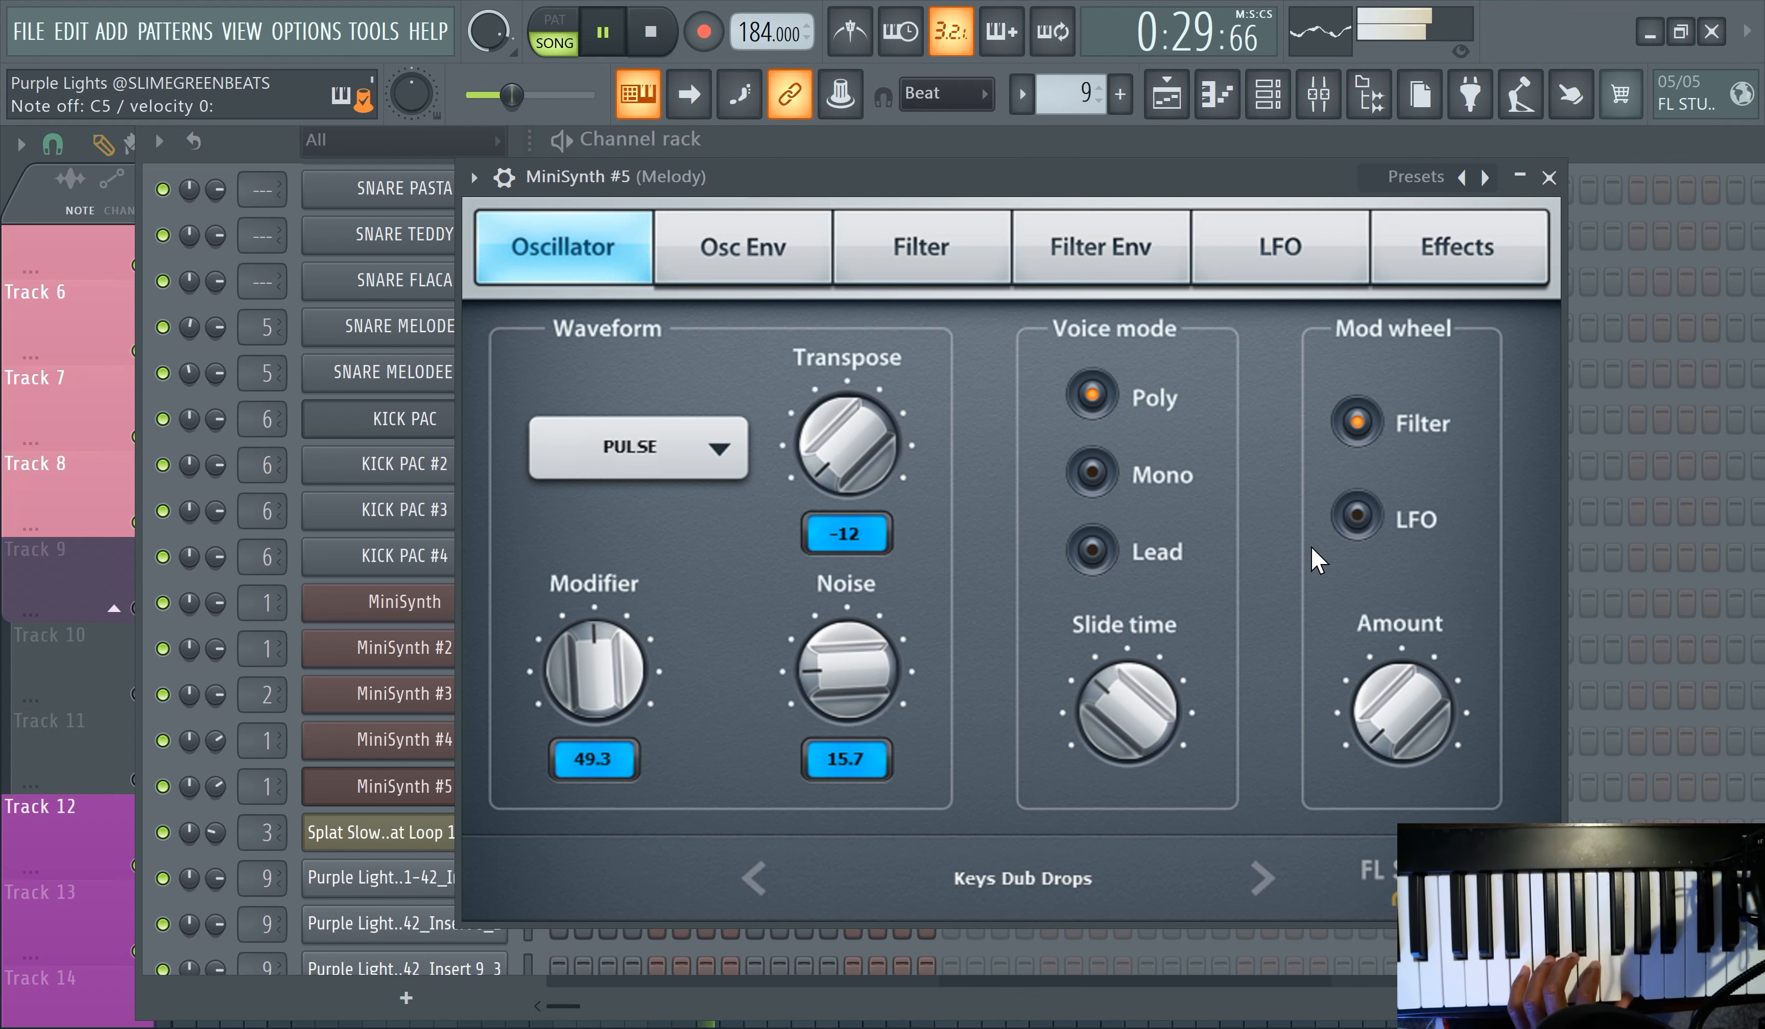
pyautogui.click(1263, 880)
# - Unmute playlist Tracks 9, 10 and 11
pyautogui.click(1263, 103)
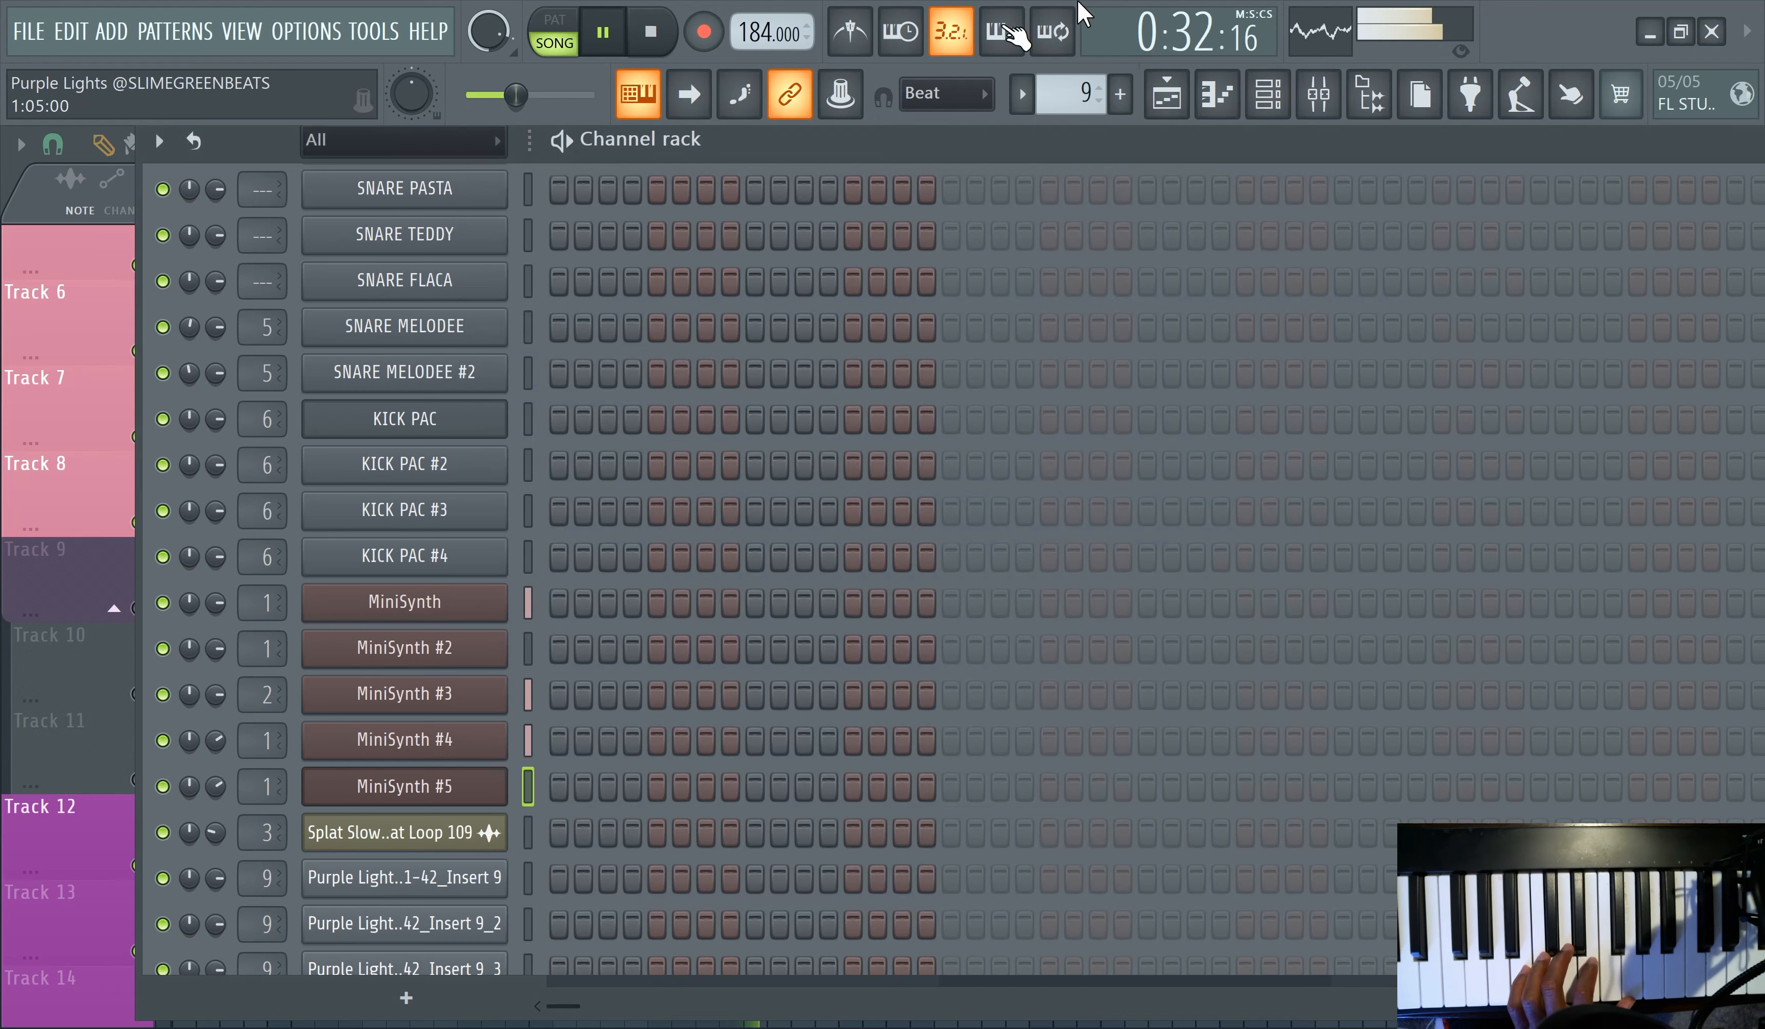
pyautogui.click(1159, 102)
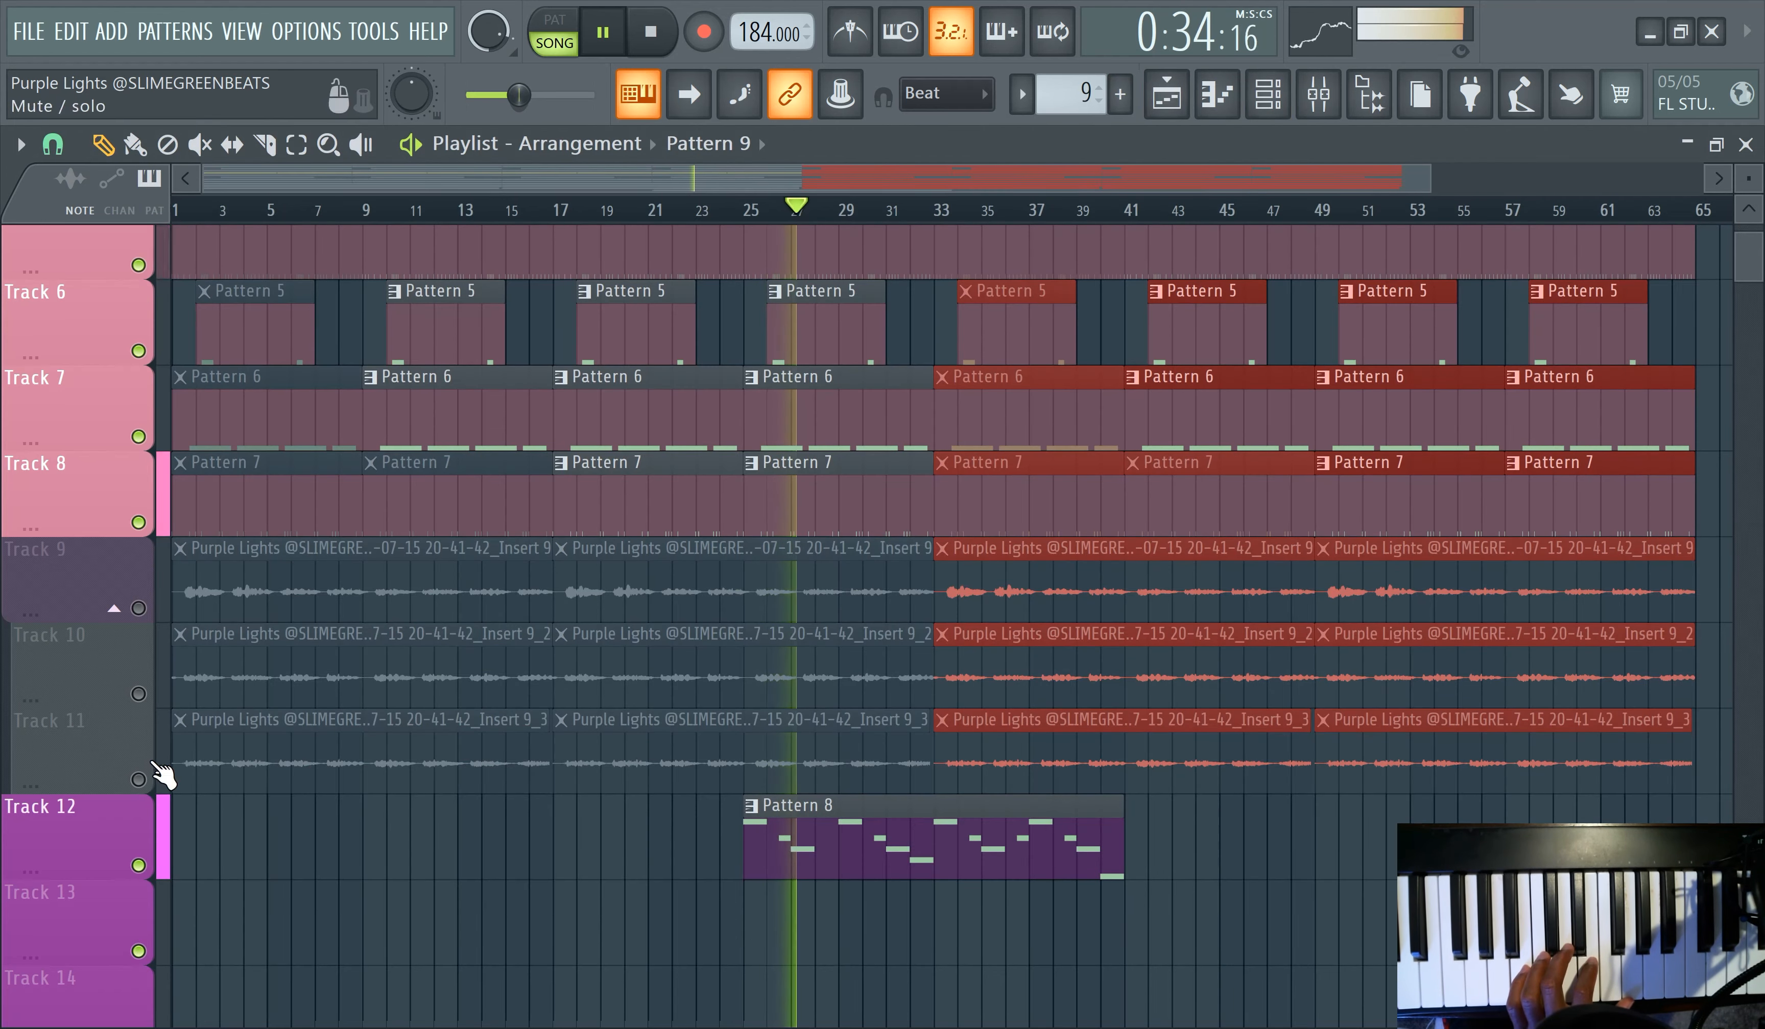
pyautogui.click(138, 780)
pyautogui.click(139, 693)
pyautogui.click(138, 608)
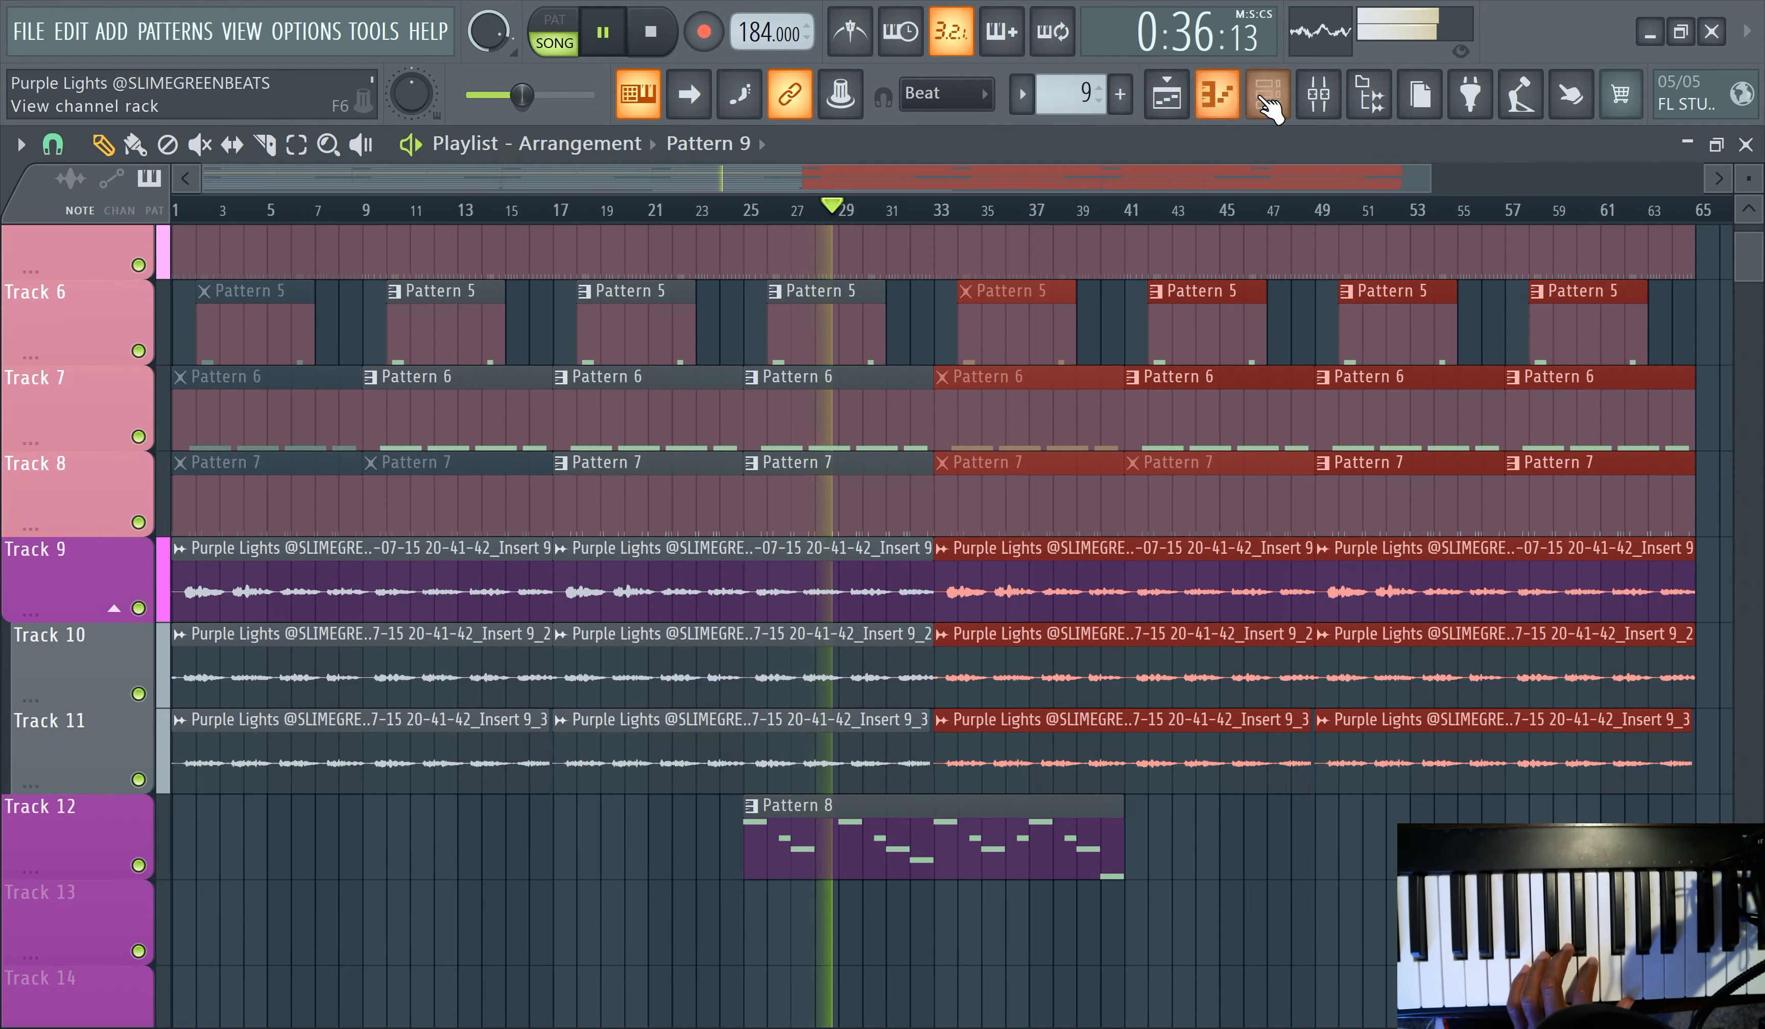
# - Try out notes on the MiniSynth #5 Keys Harp sound and mute playlist Track 12
pyautogui.press('F6')
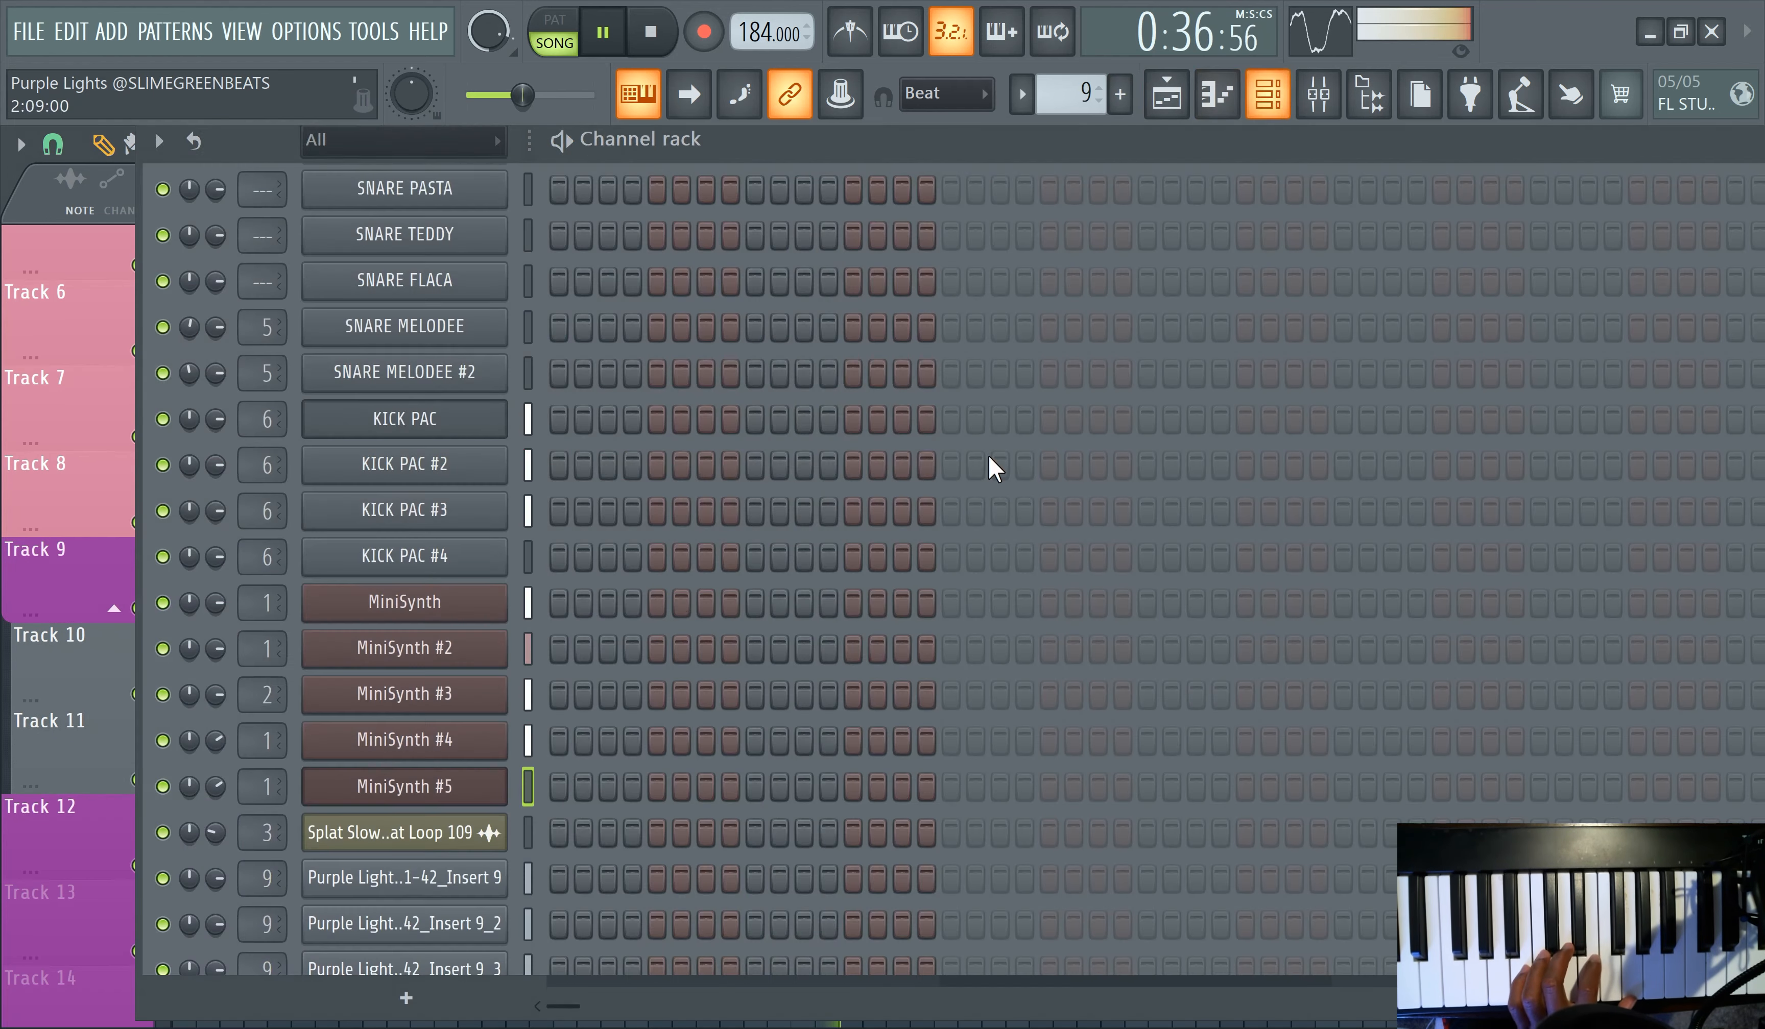
pyautogui.click(444, 792)
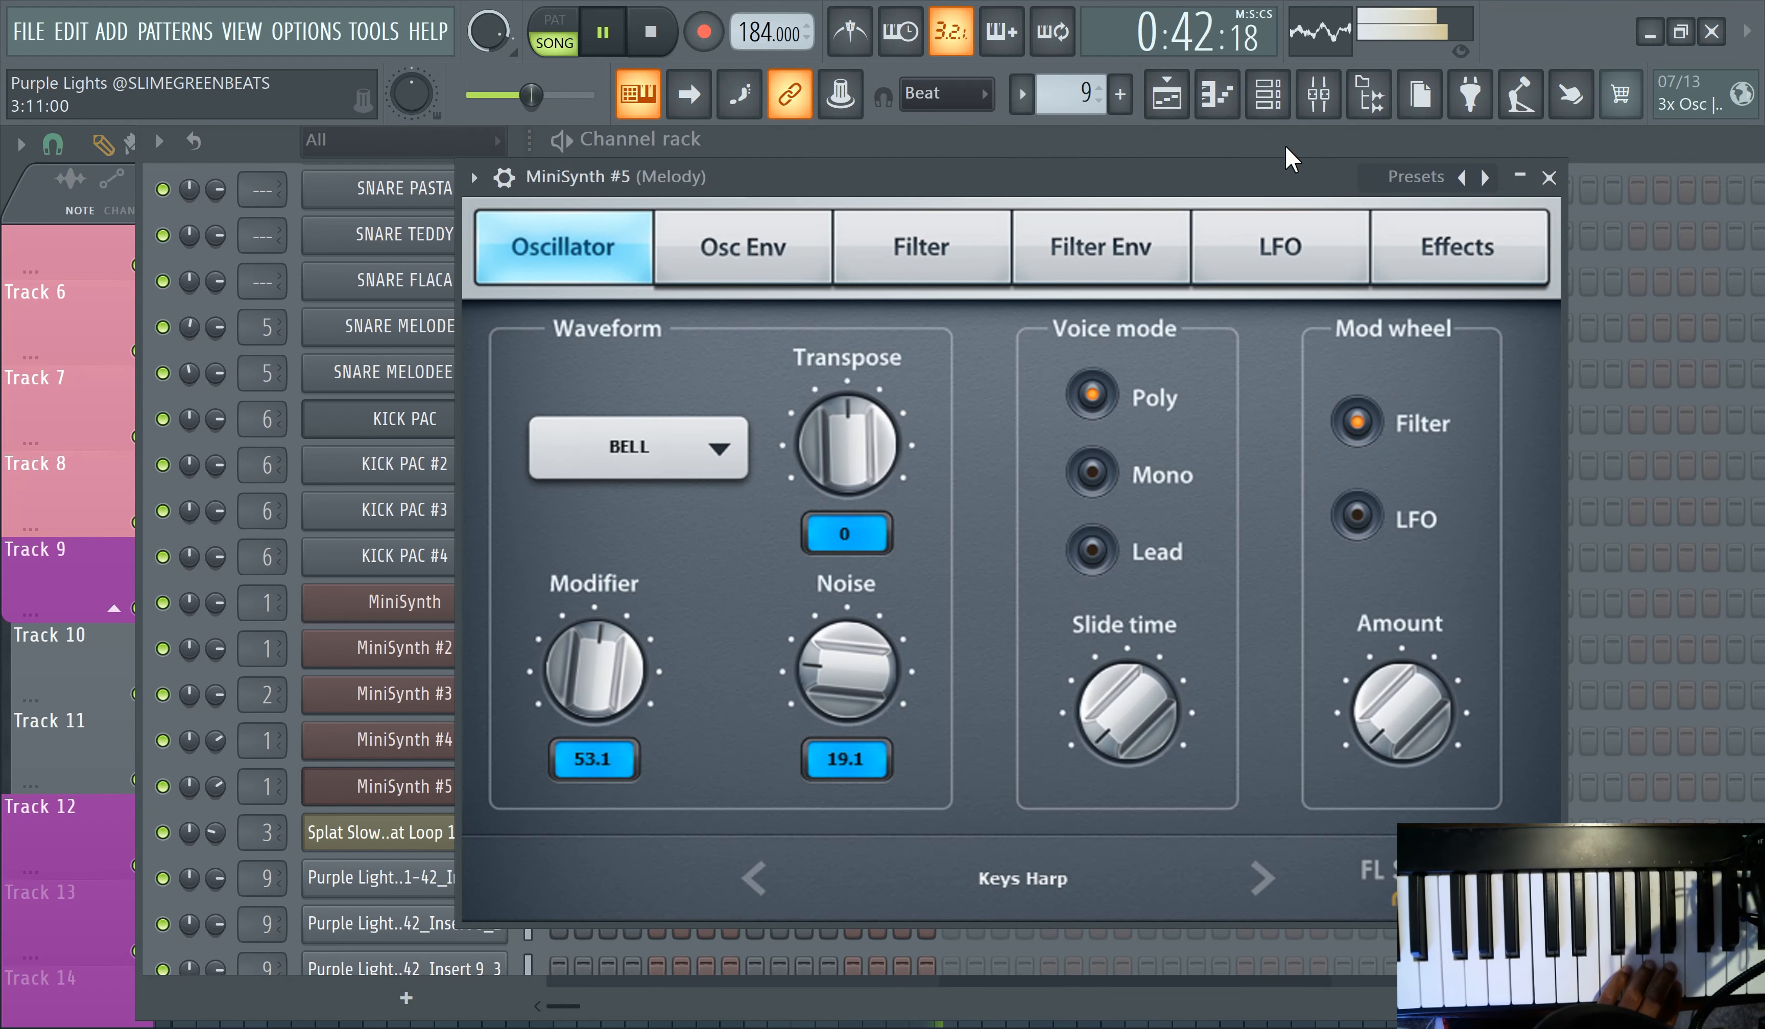
pyautogui.click(1162, 106)
pyautogui.click(138, 865)
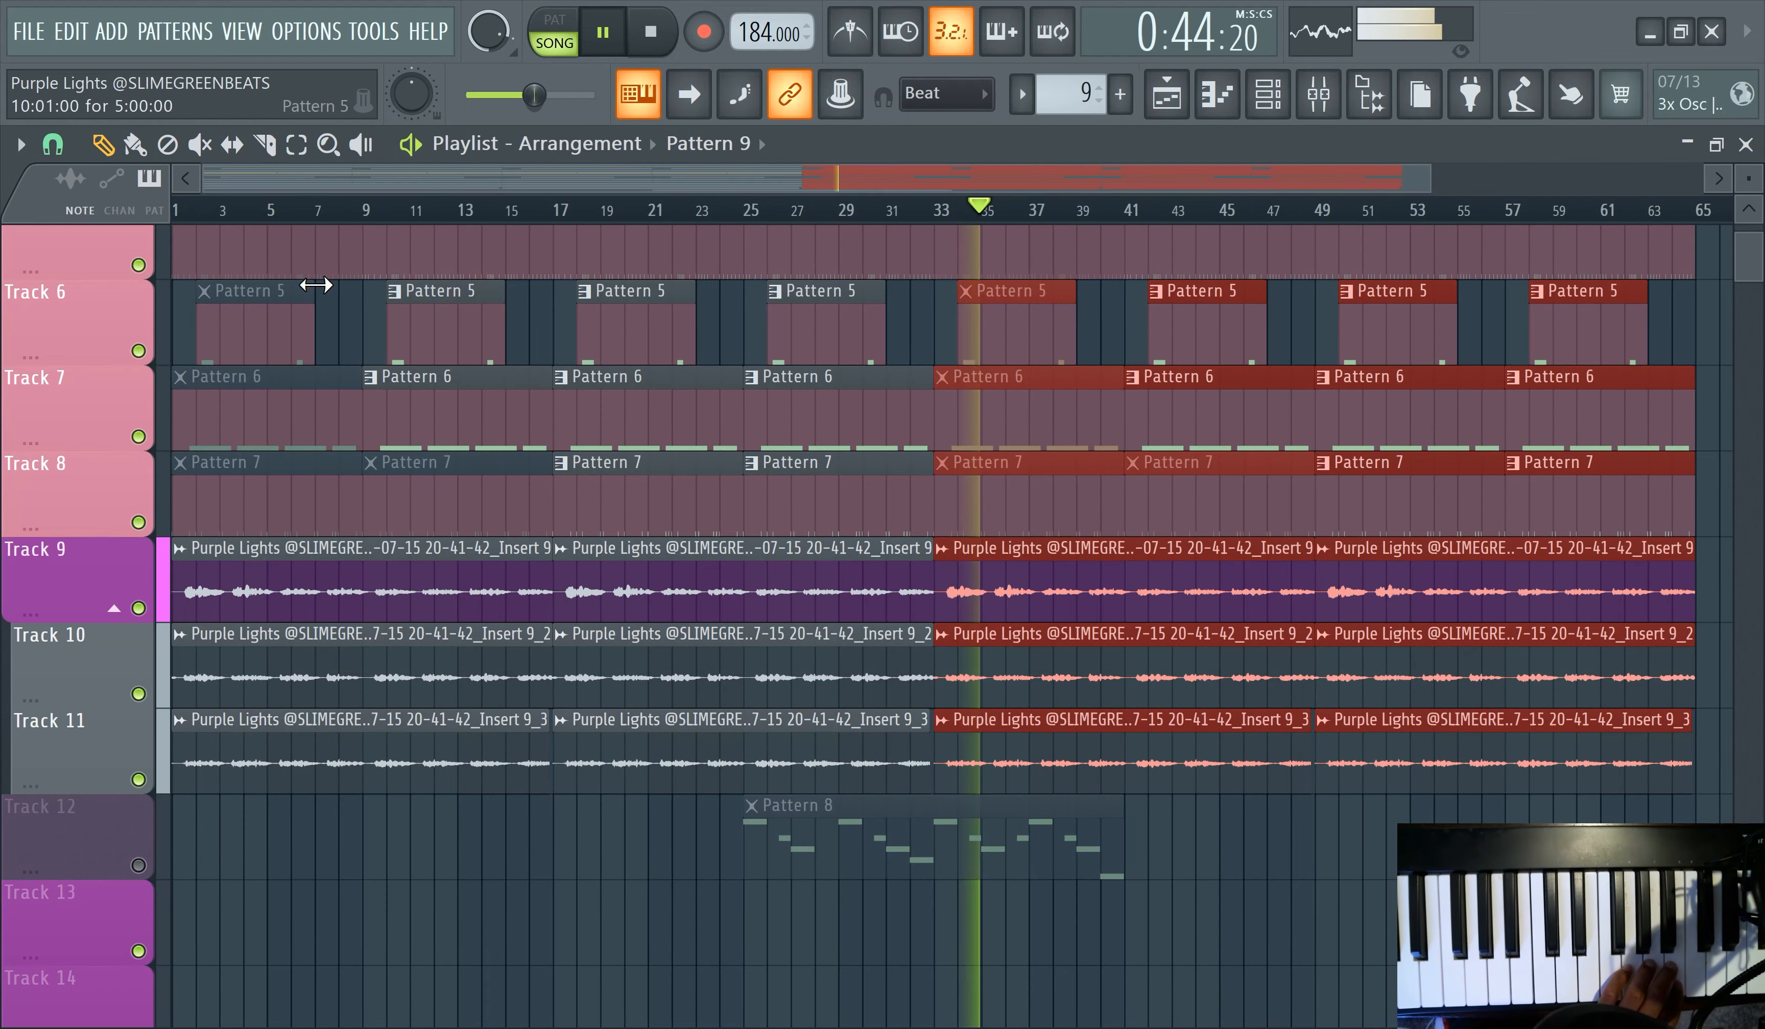
# - Rehearse along from bar 1 and record a MiniSynth #5 melody into Pattern 9 on Track 13, covering bars 2 to 32
pyautogui.click(181, 211)
pyautogui.click(1277, 99)
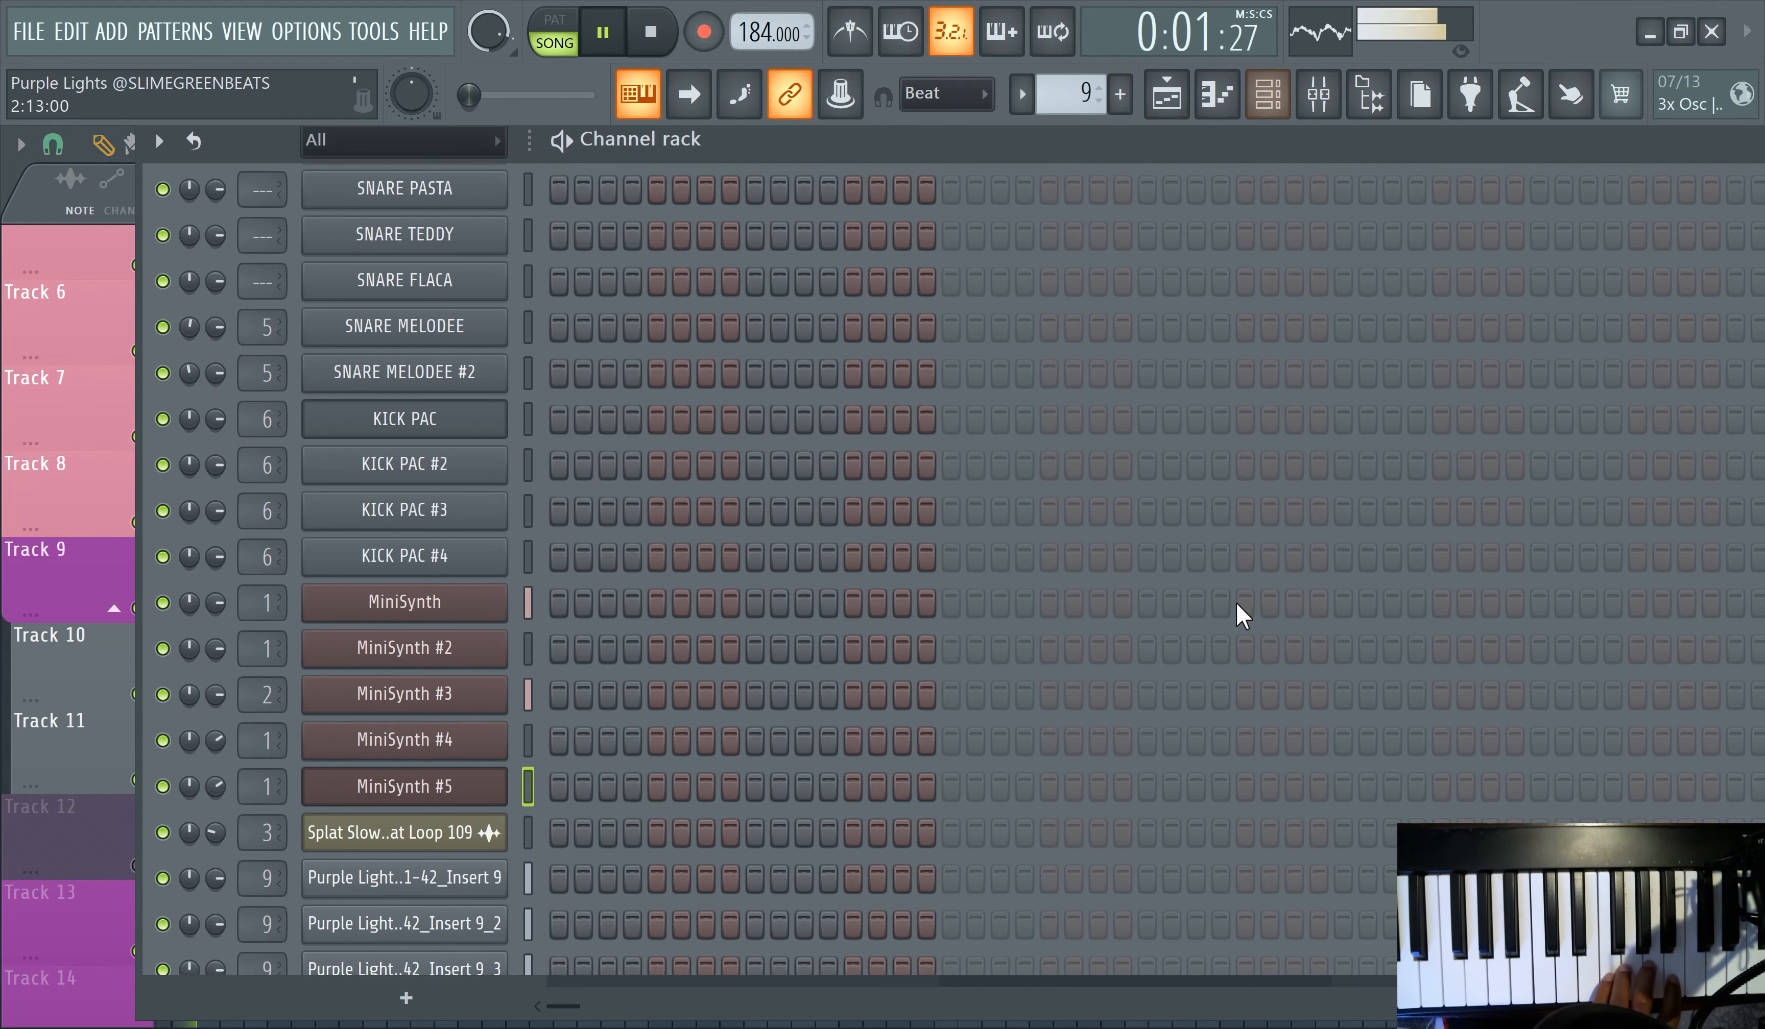
pyautogui.click(468, 791)
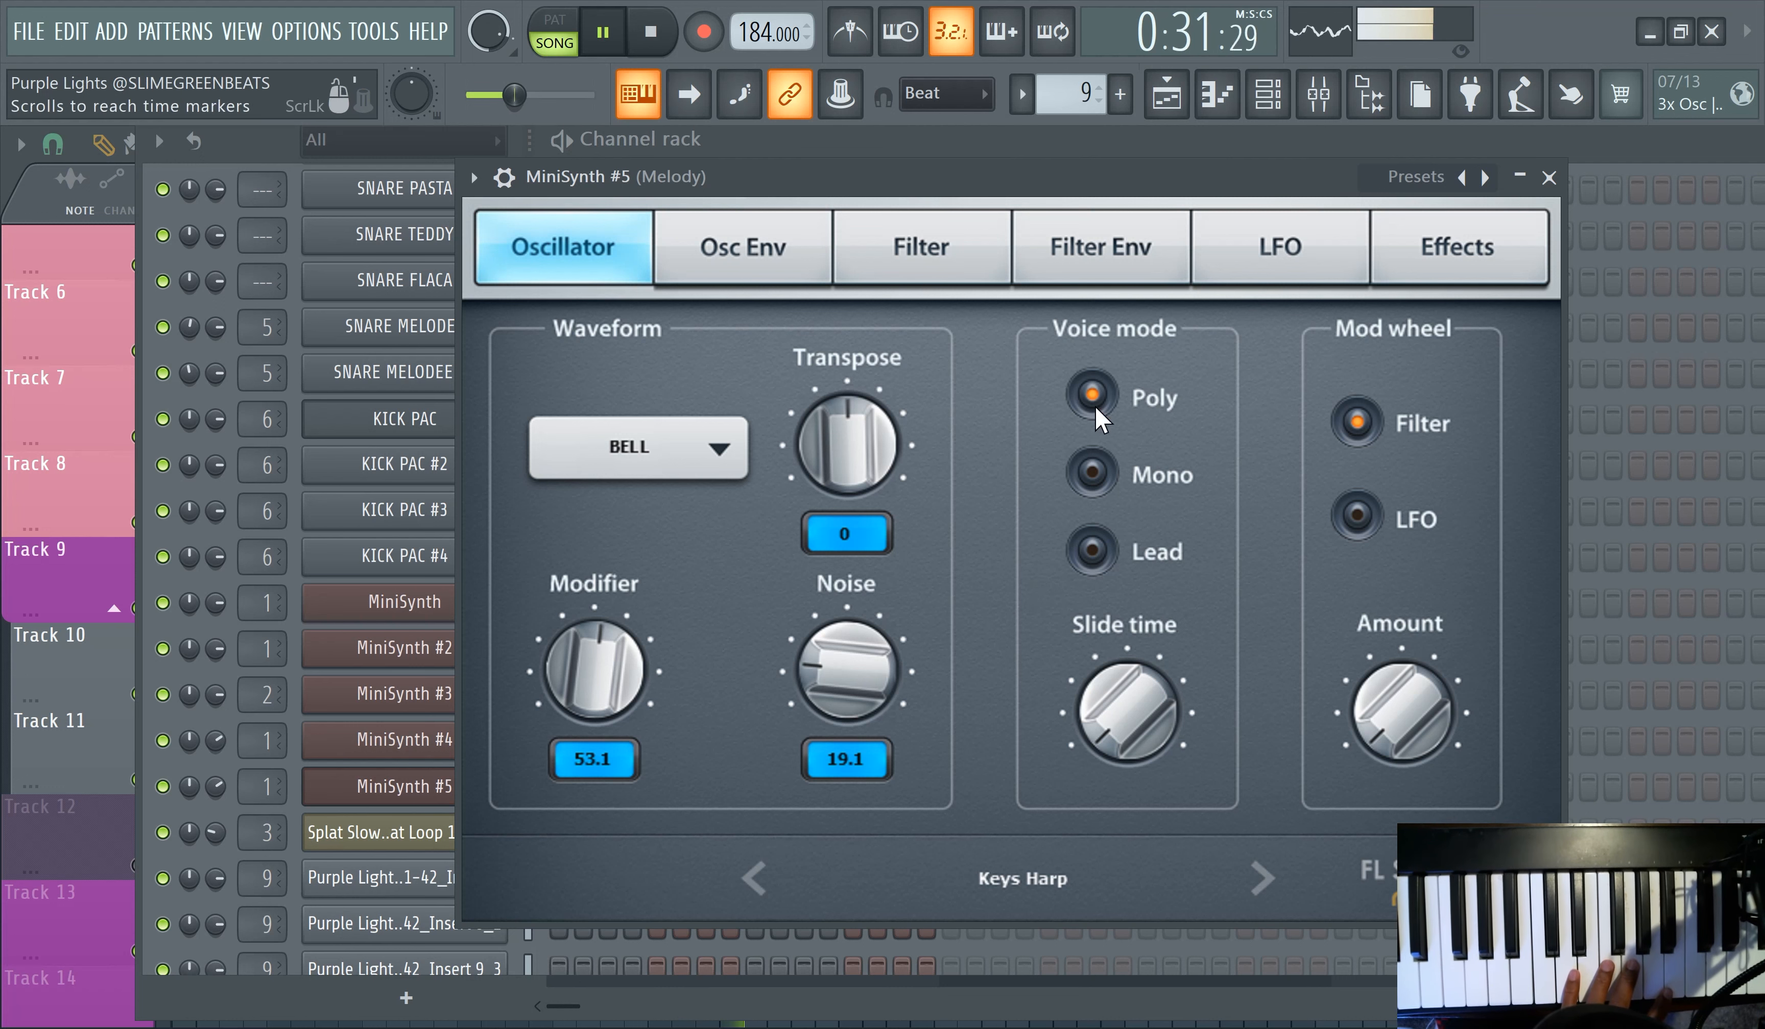
pyautogui.click(652, 33)
pyautogui.click(619, 36)
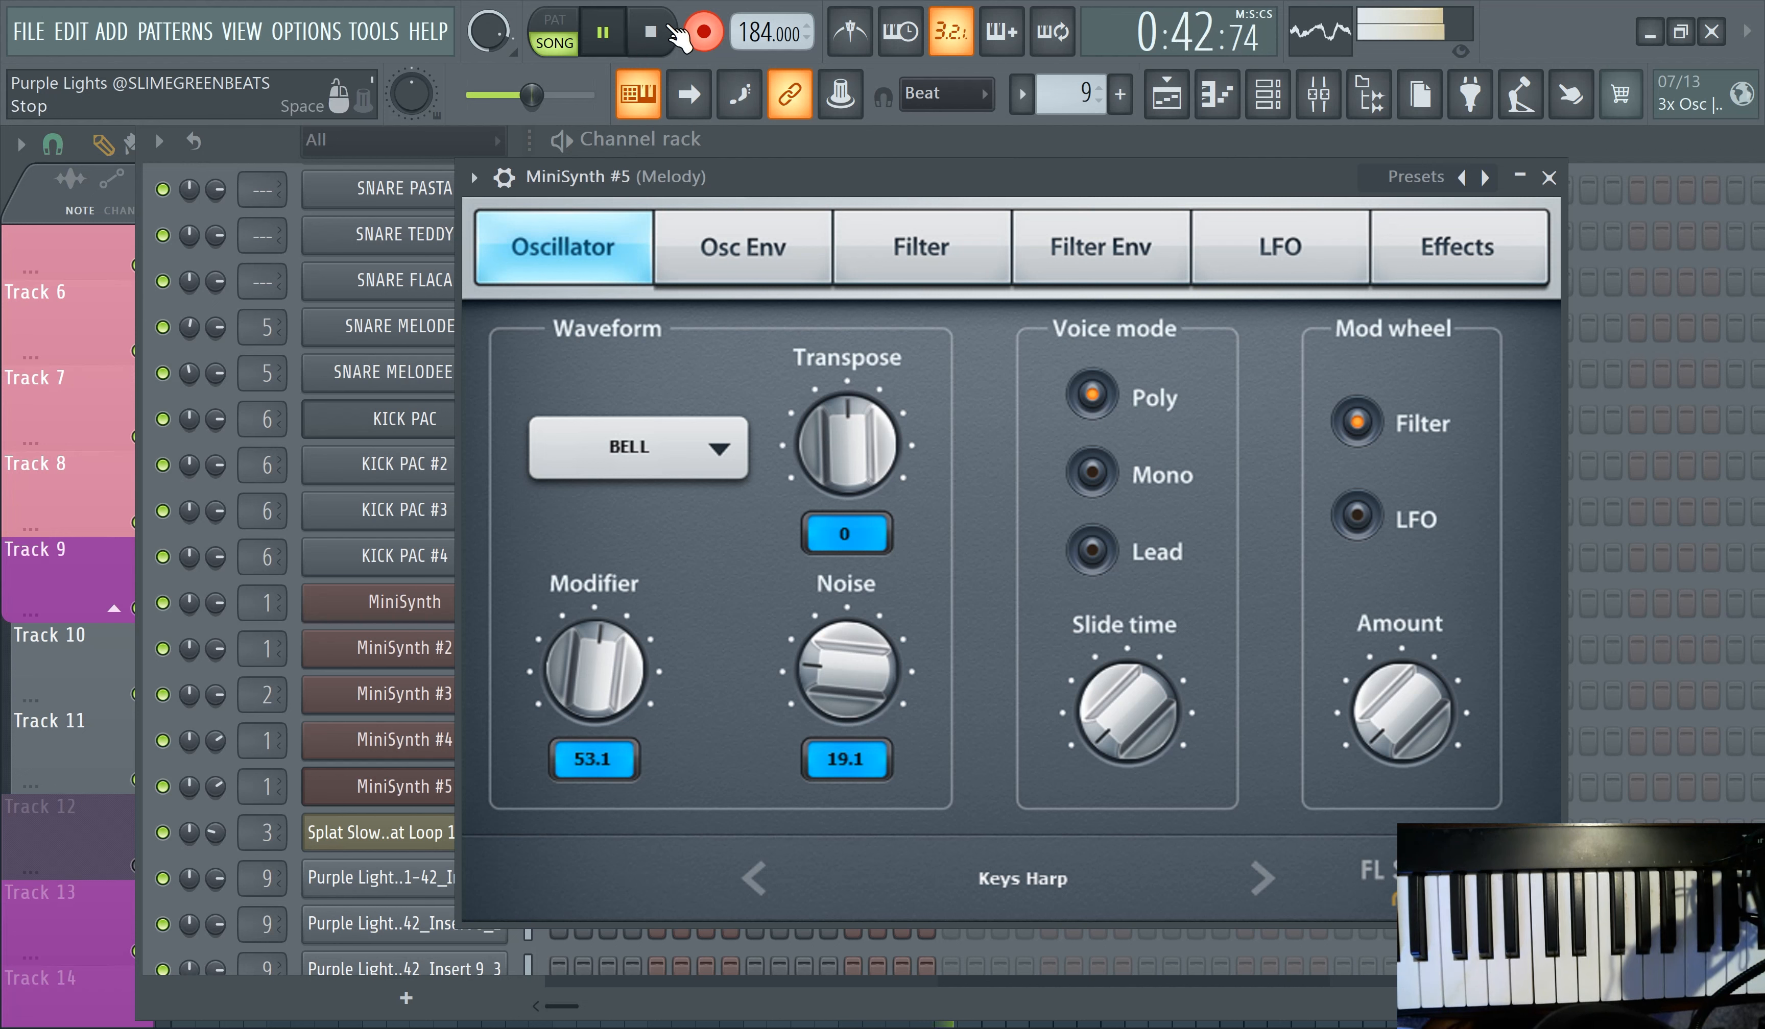
# - Move the Pattern 8 clip on Track 12 so it starts at bar 49
pyautogui.click(1177, 110)
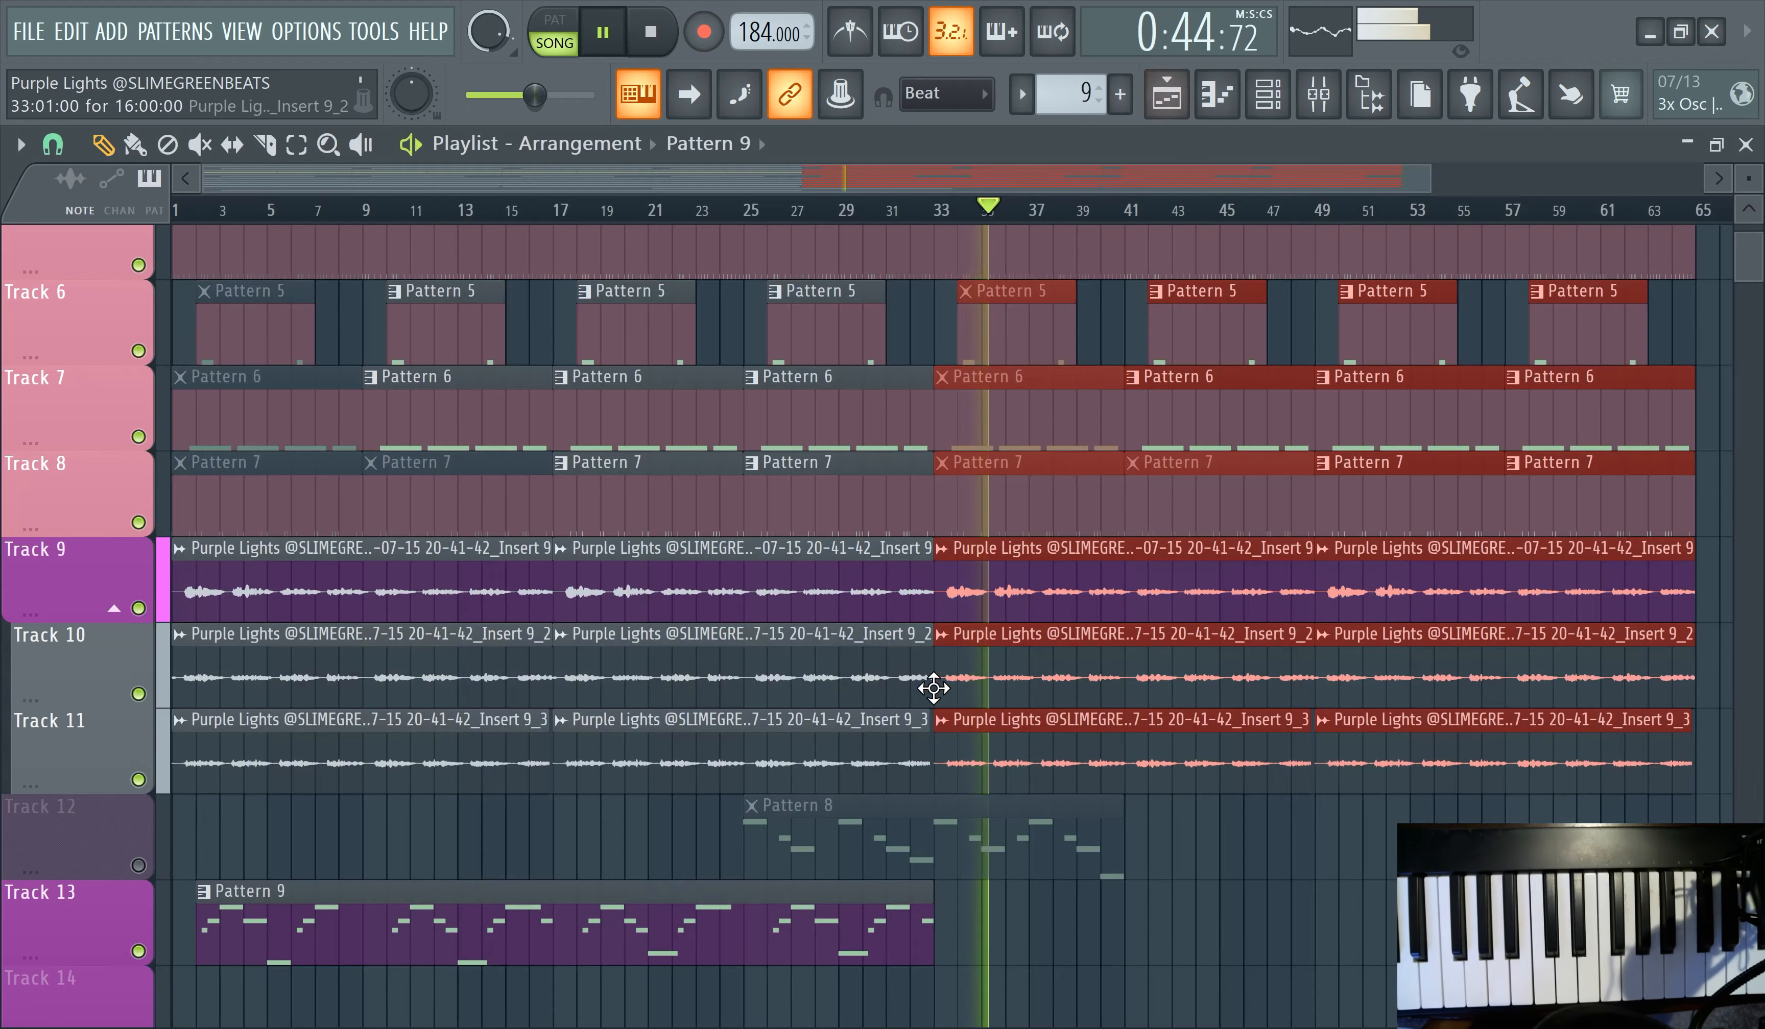
pyautogui.scroll(-2, 930, 687)
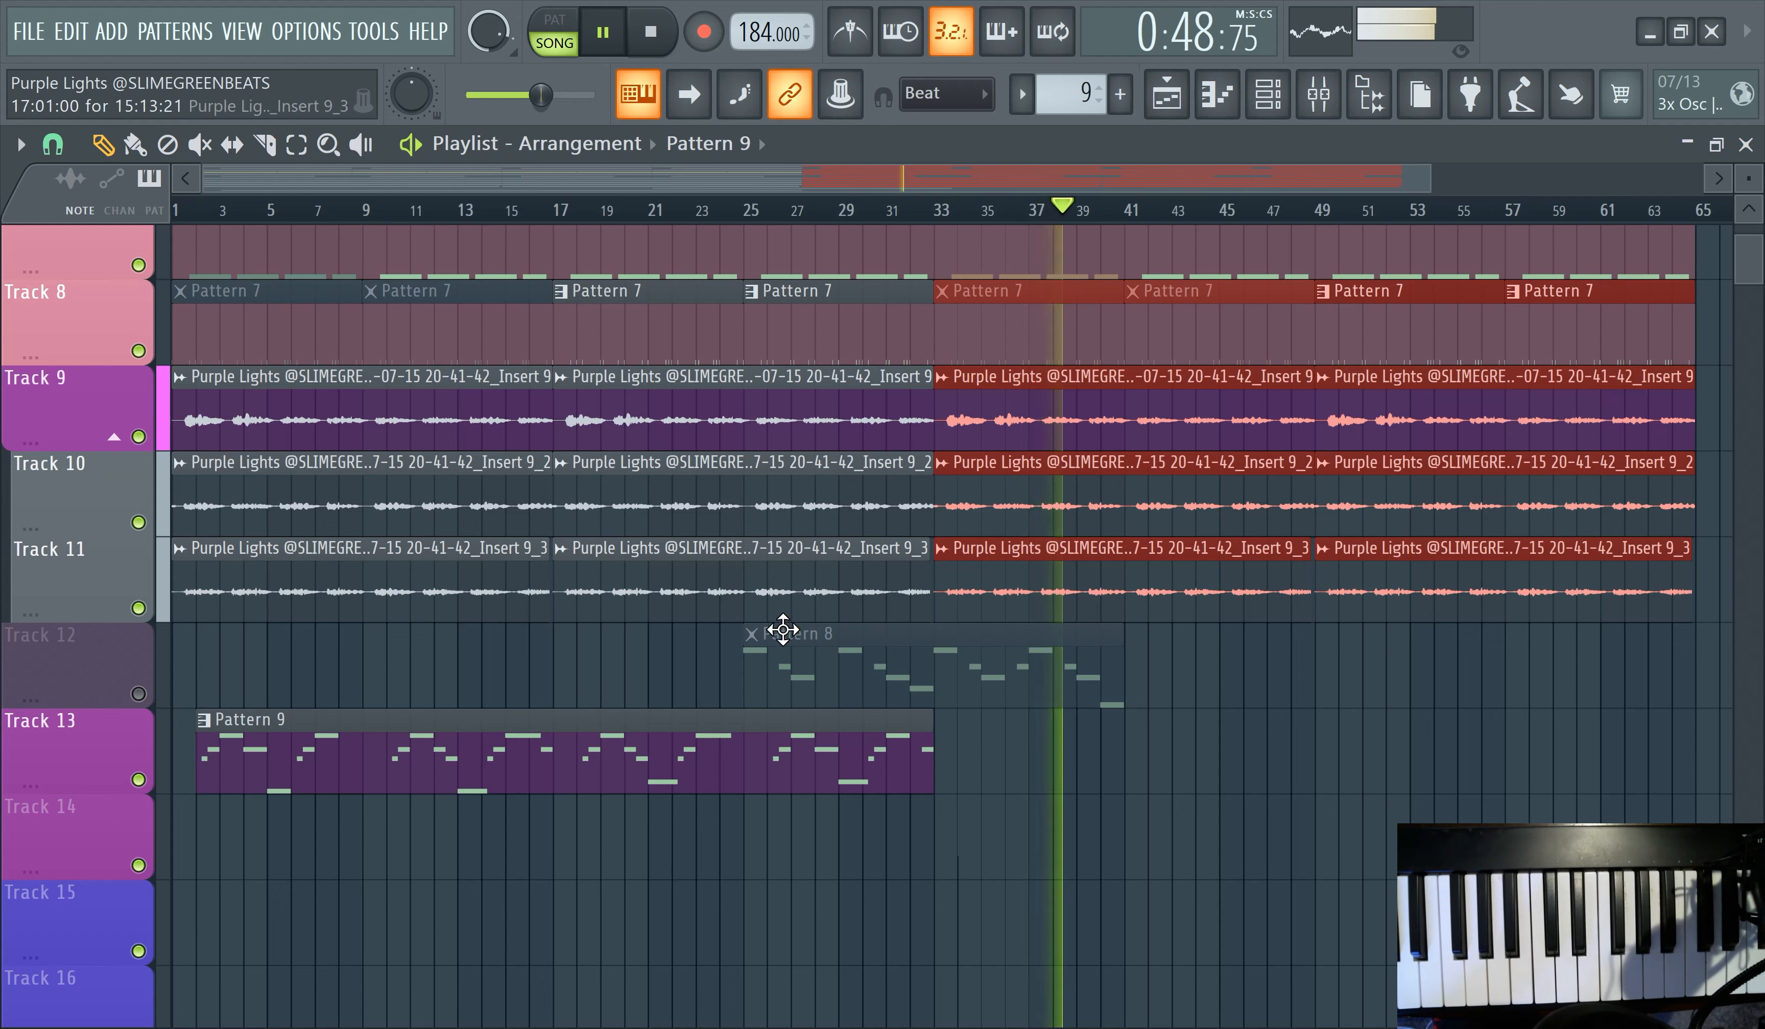
pyautogui.moveTo(813, 675); pyautogui.dragTo(1379, 663)
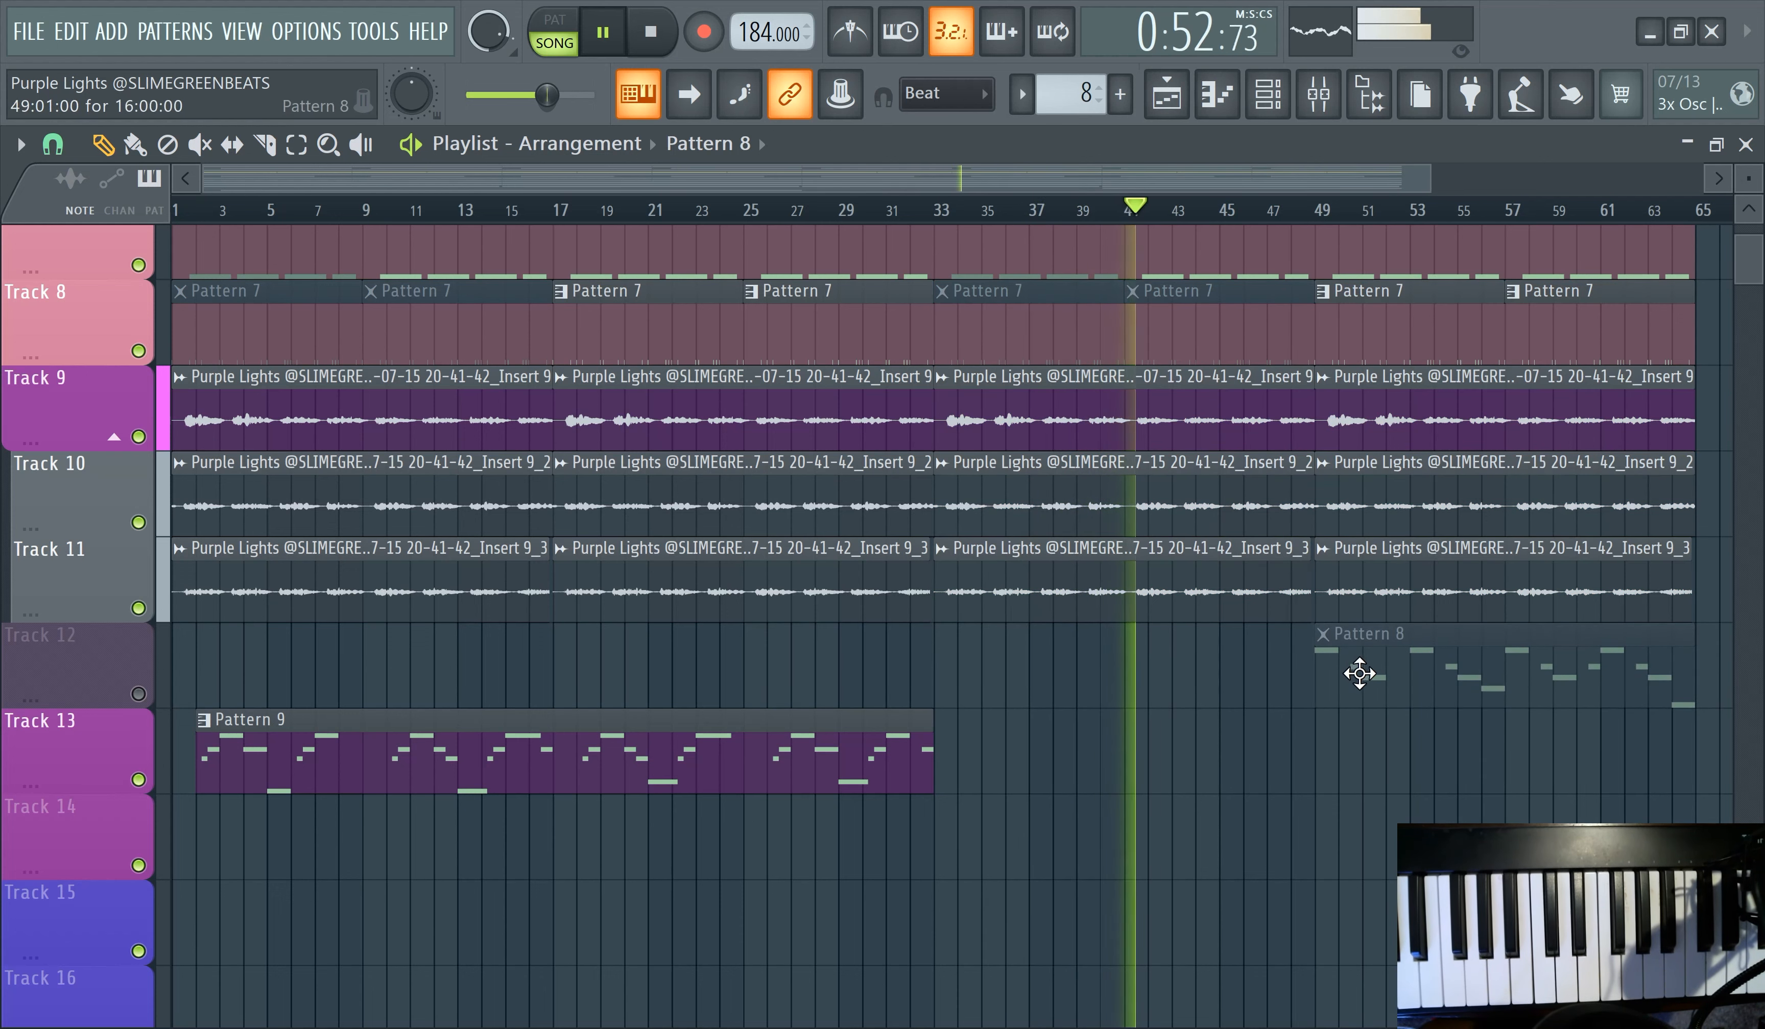
# - Unmute the Pattern 7 clip at bar 41 on Track 8
pyautogui.scroll(4, 1270, 636)
pyautogui.click(198, 143)
pyautogui.click(1228, 677)
pyautogui.scroll(-3, 1237, 713)
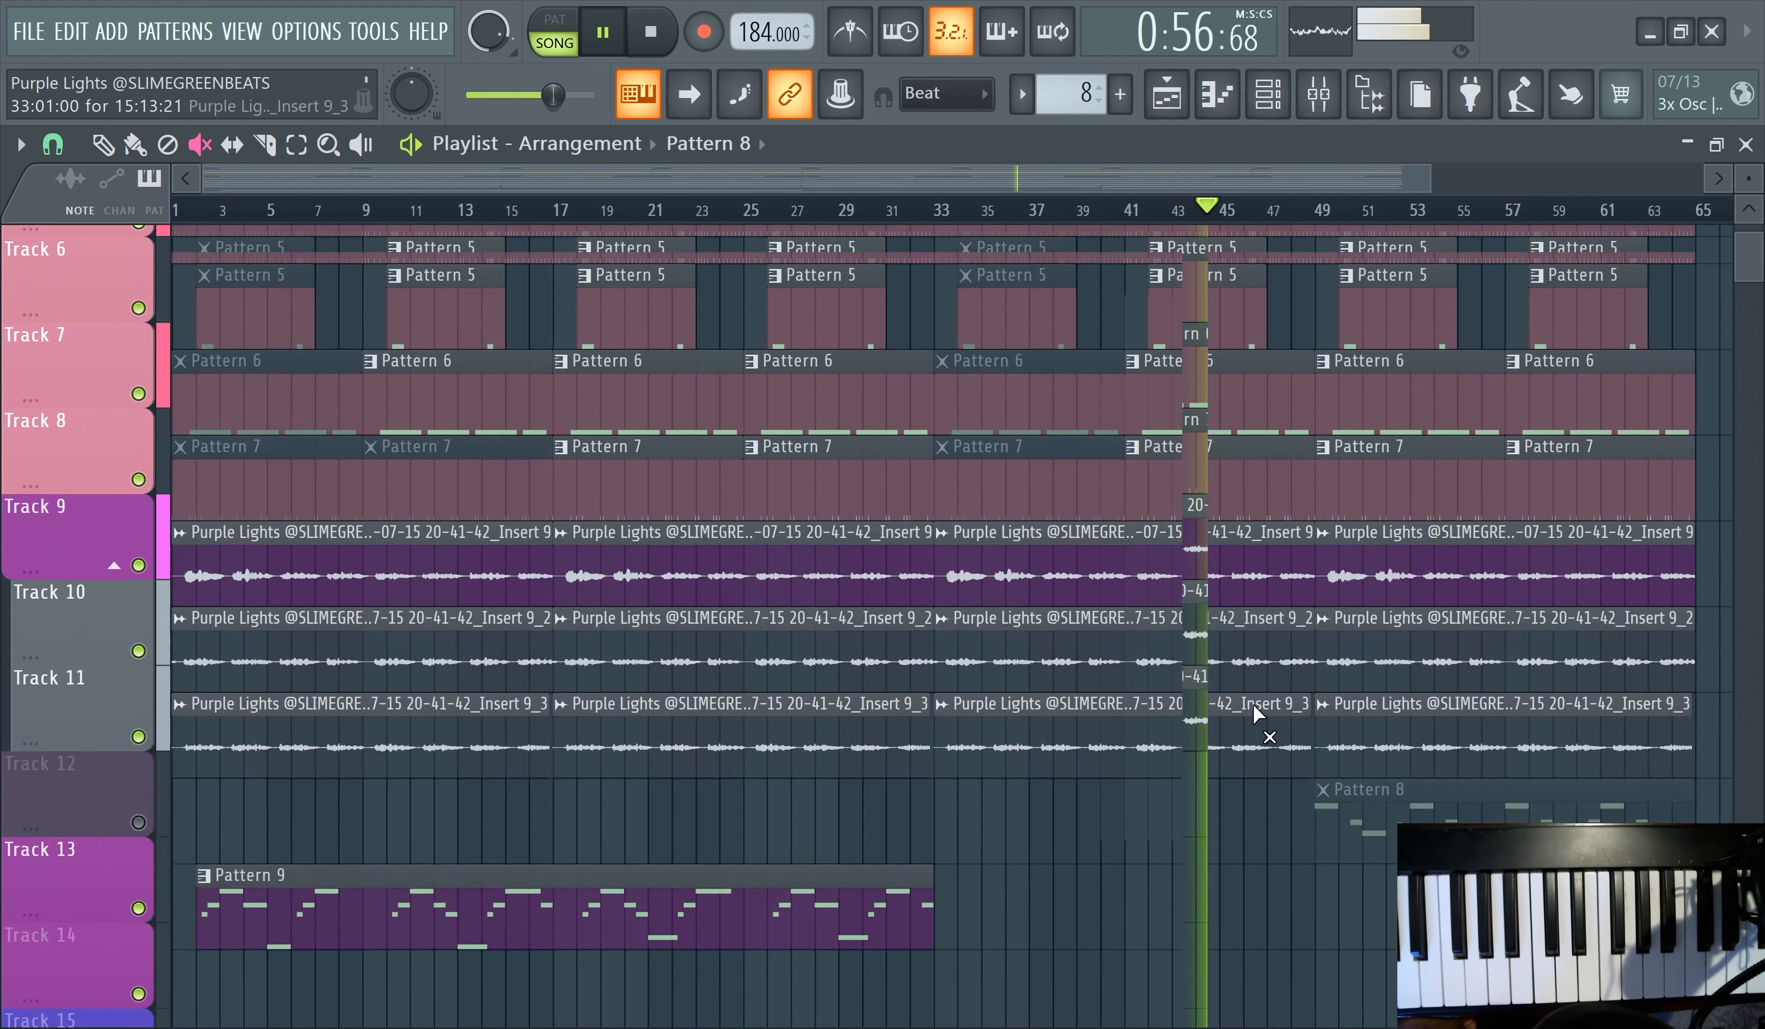
pyautogui.scroll(5, 1265, 710)
pyautogui.scroll(-6, 1044, 731)
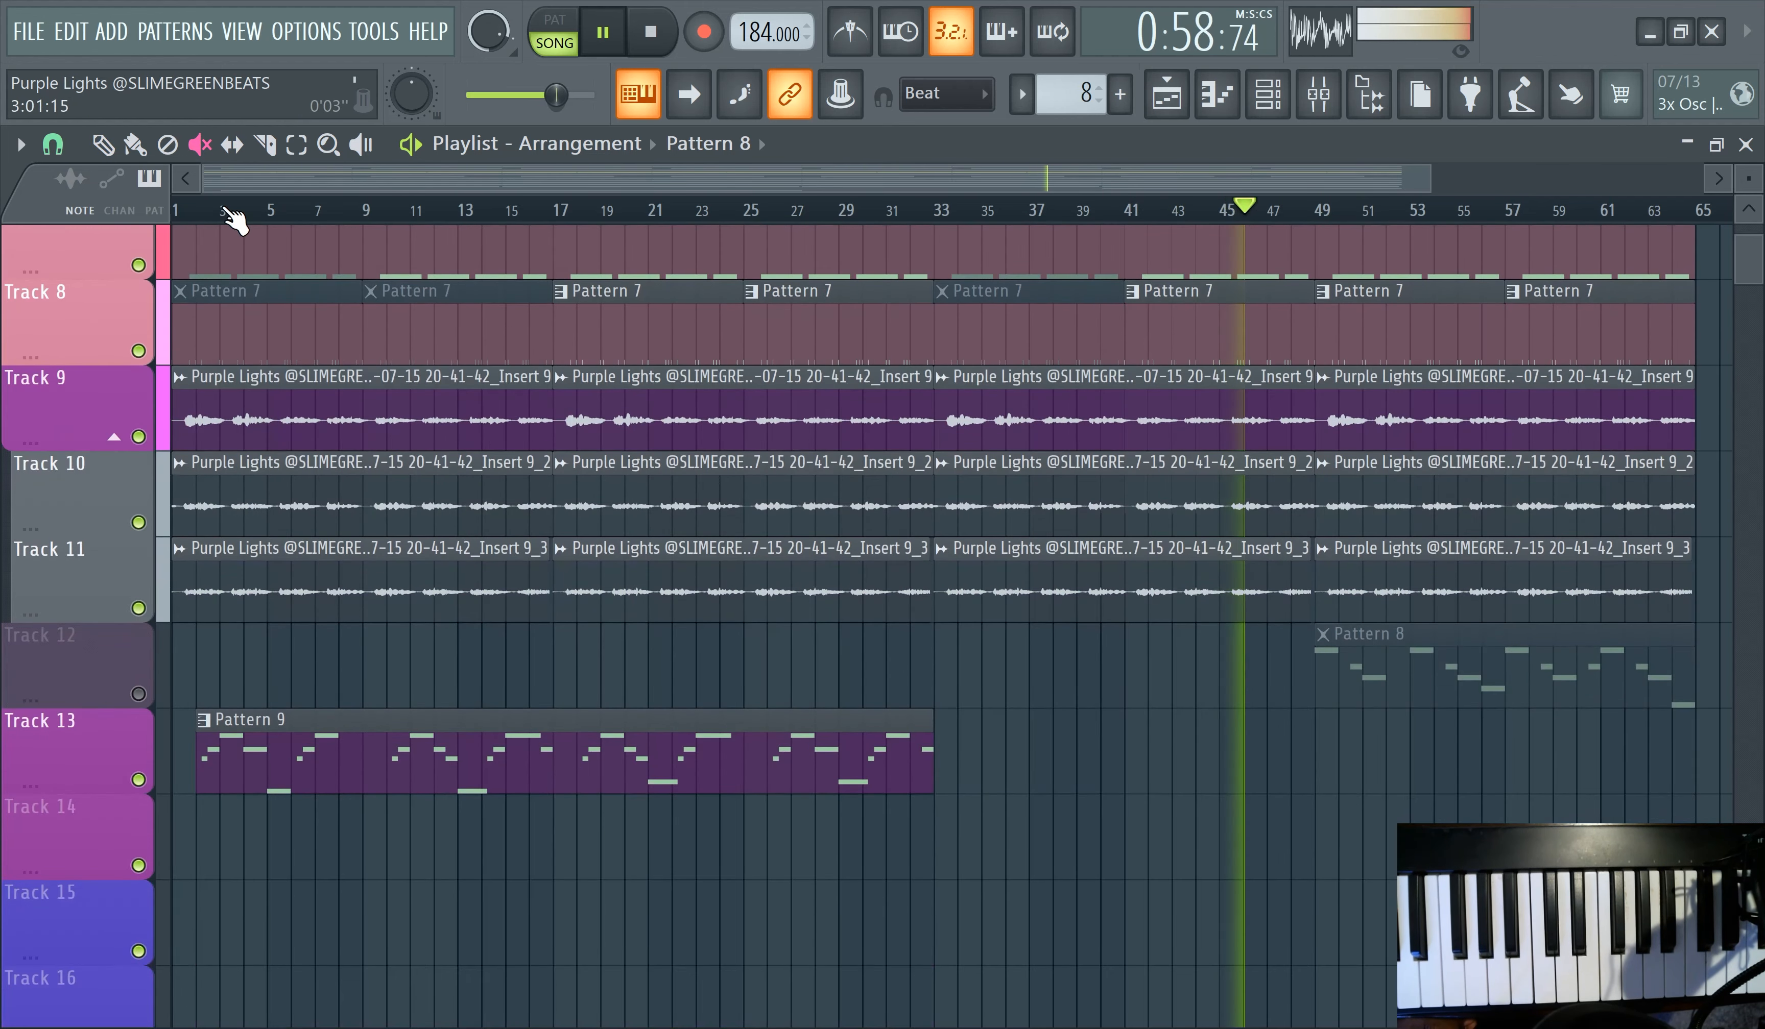
# - Play the arrangement from bar 1 to review it and return to the Draw tool
pyautogui.moveTo(196, 210); pyautogui.dragTo(172, 210)
pyautogui.click(106, 146)
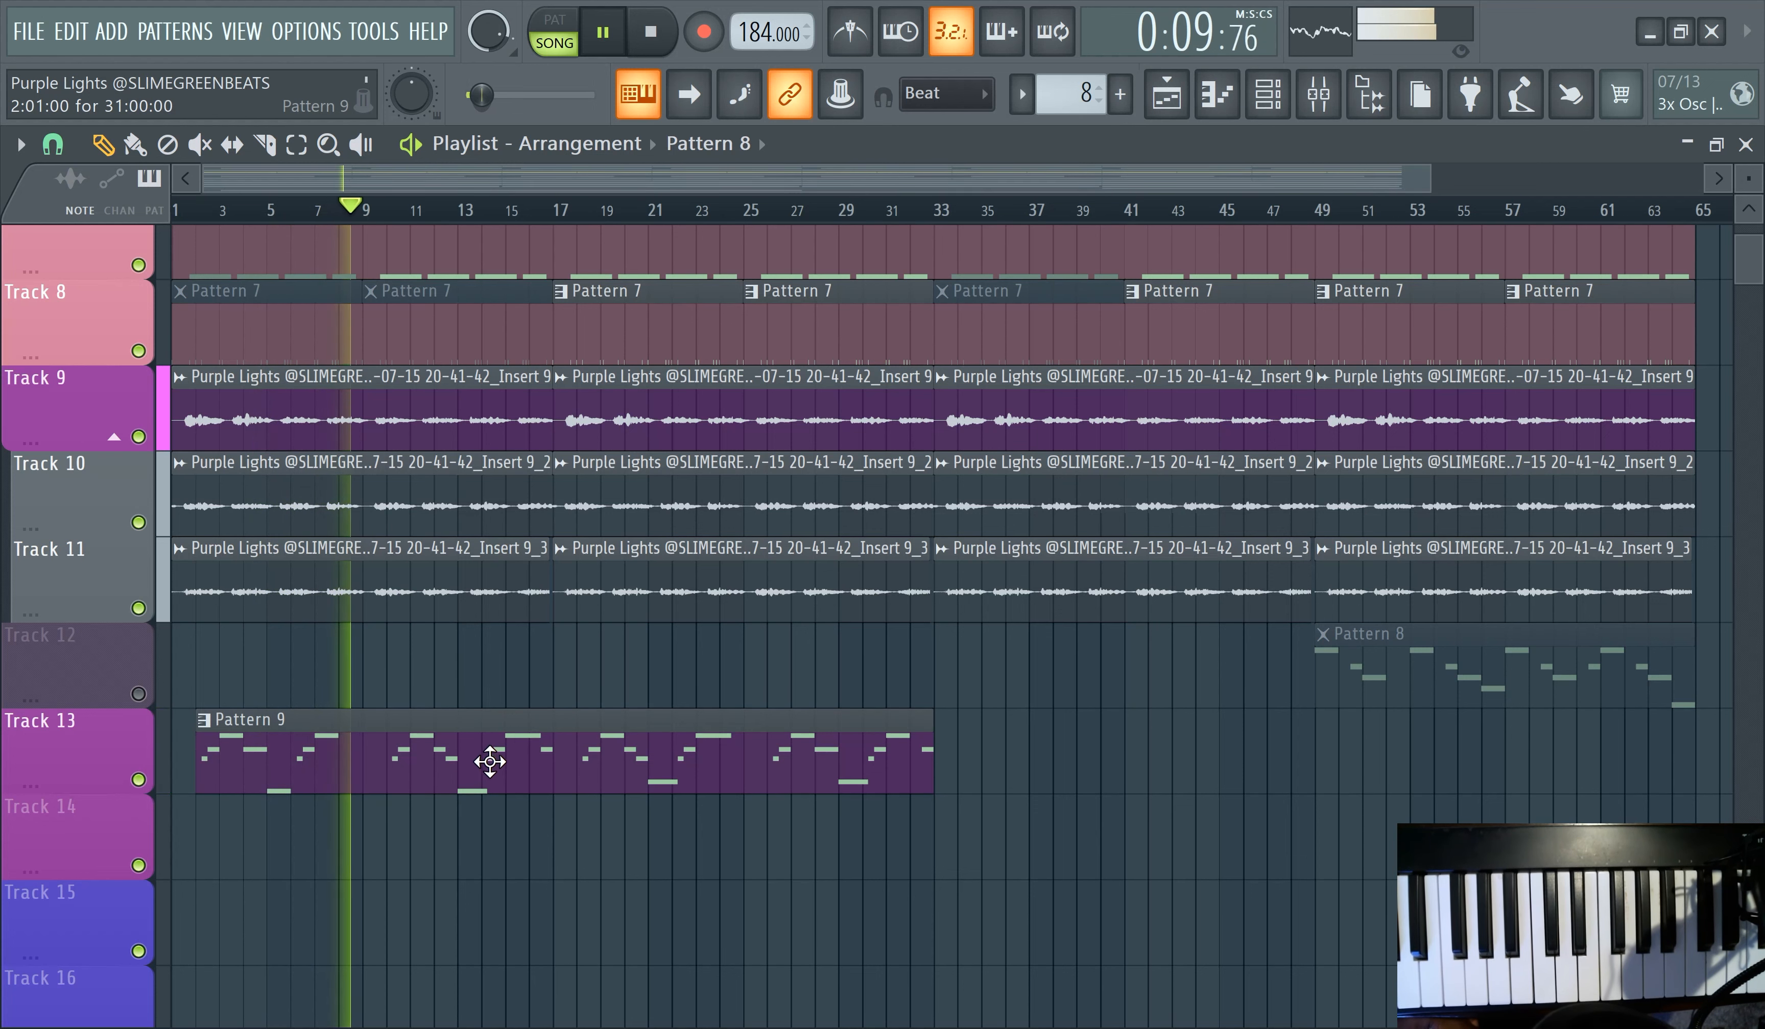
pyautogui.scroll(6, 672, 749)
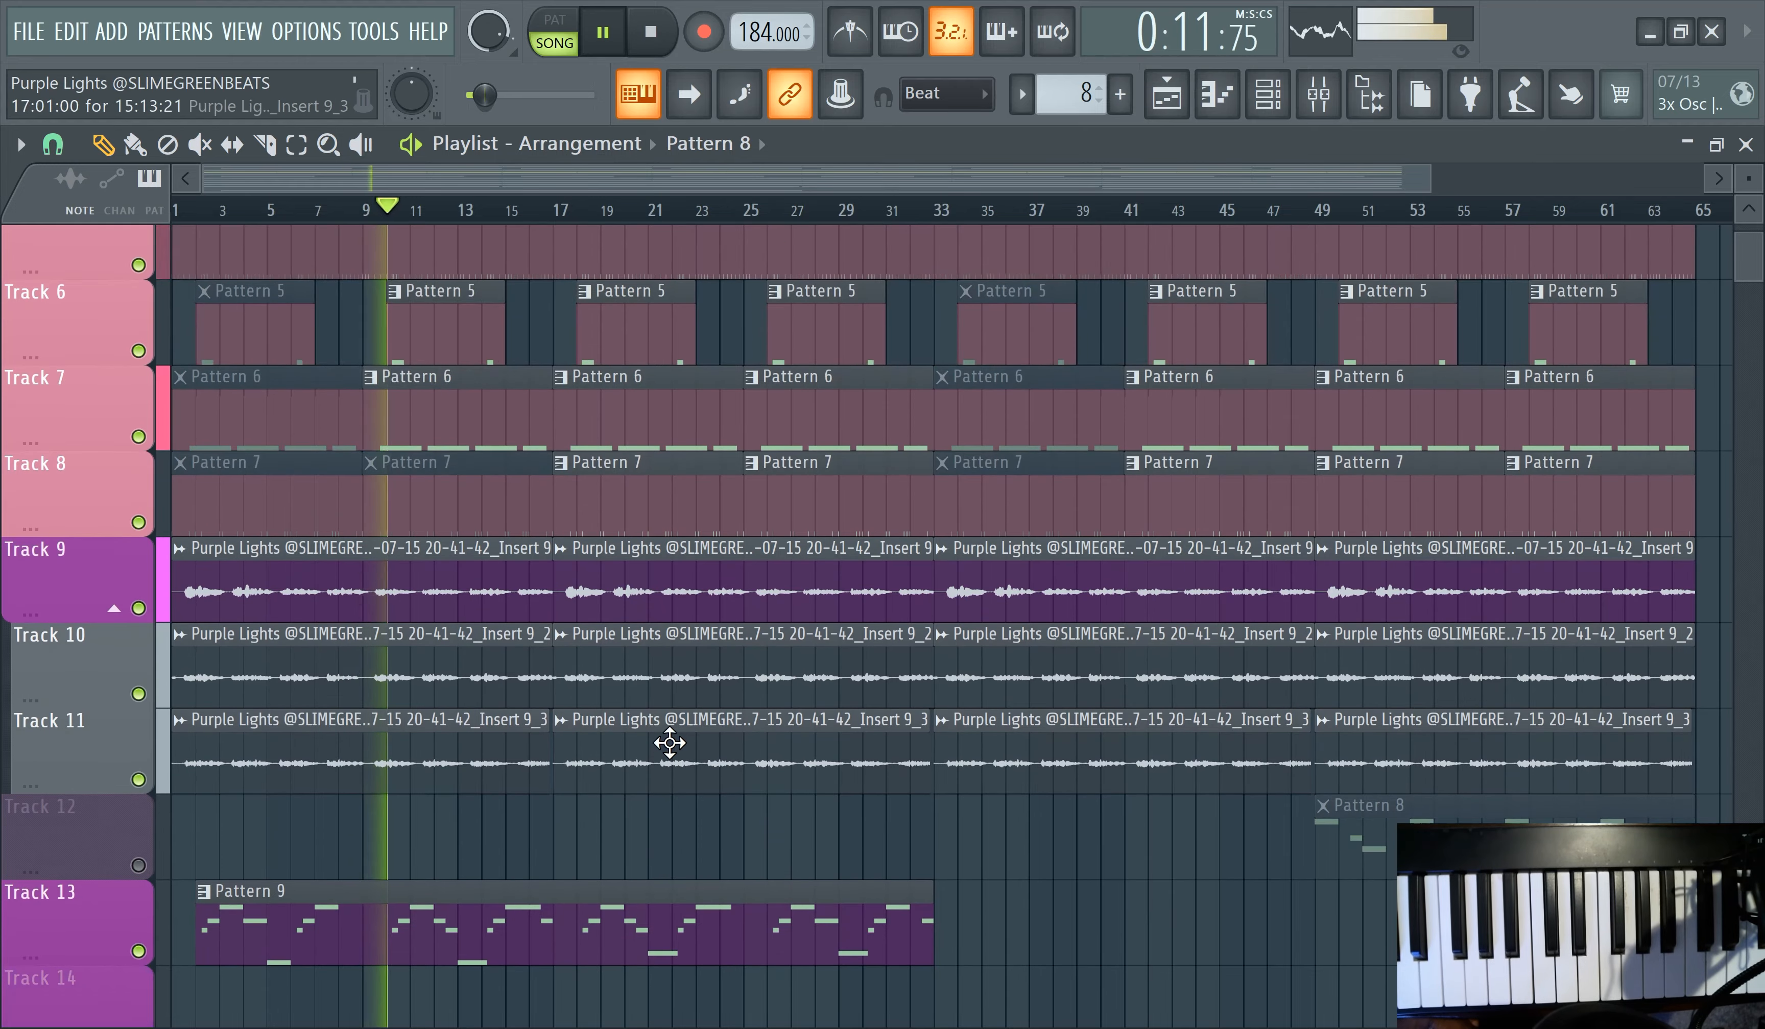
# - Open the Pattern 9 MiniSynth #5 notes and raise the D5 notes at bars 4 and 12 to E5
pyautogui.scroll(-3, 669, 745)
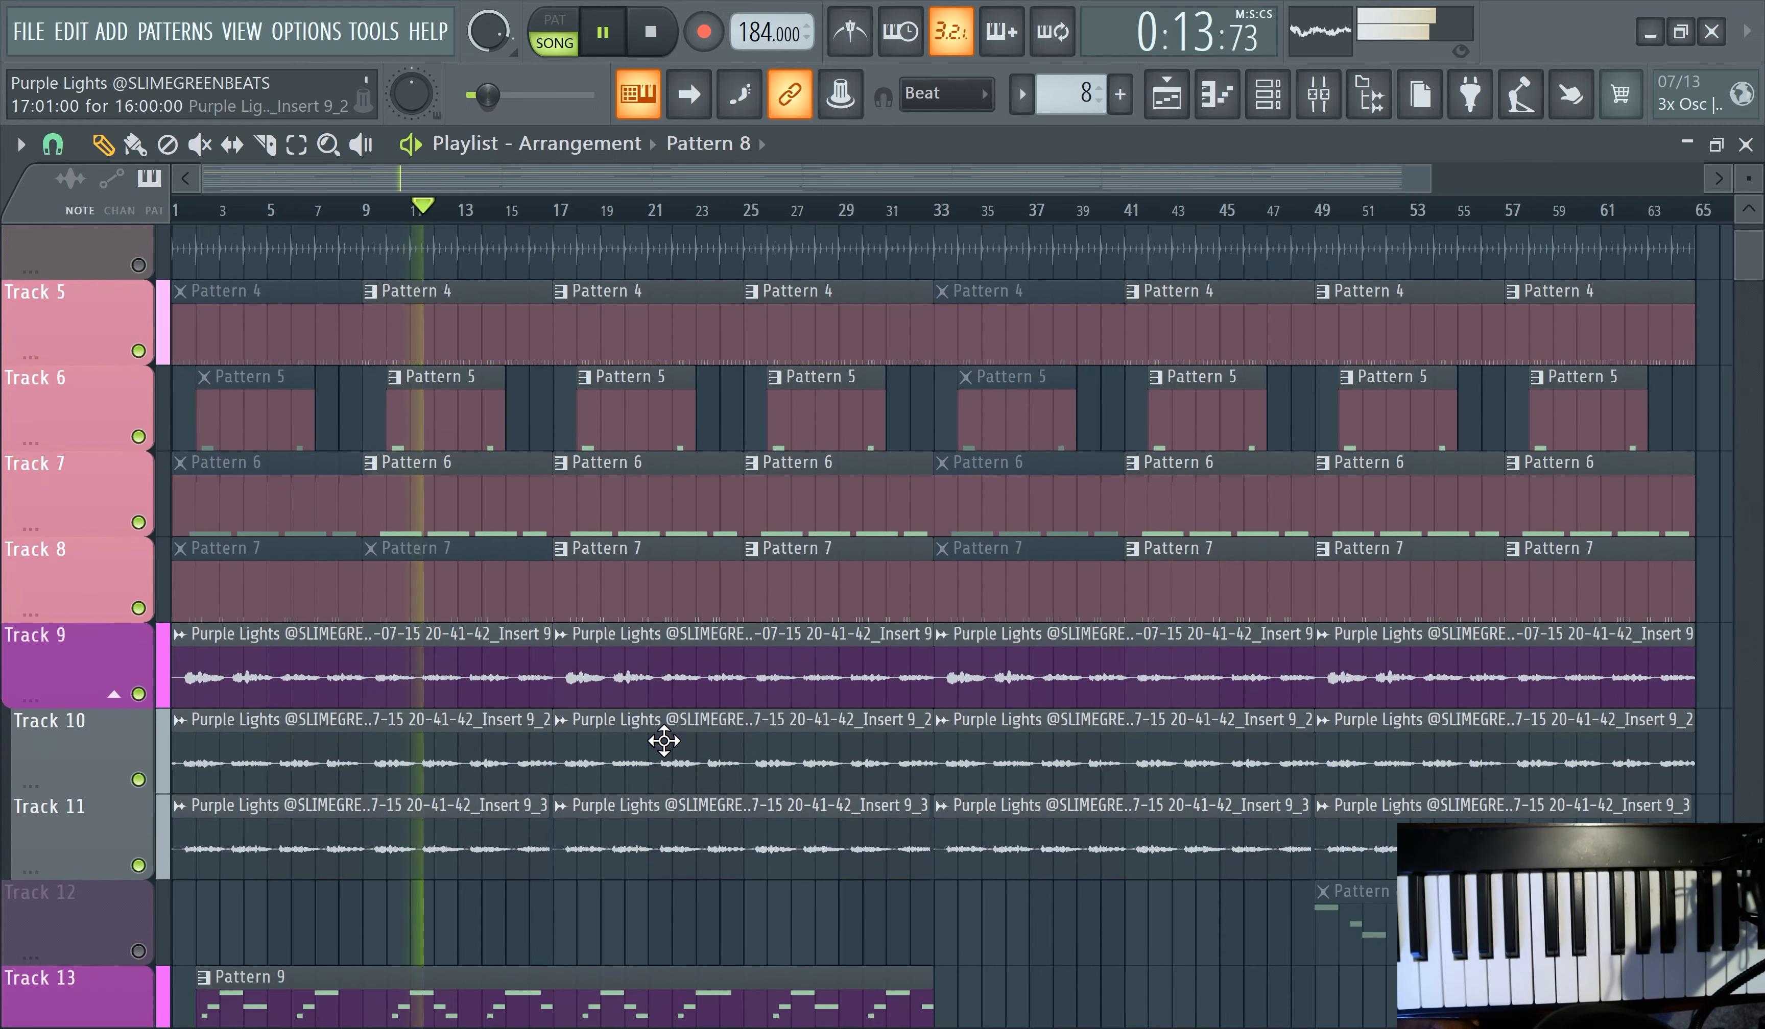
pyautogui.scroll(-2, 472, 725)
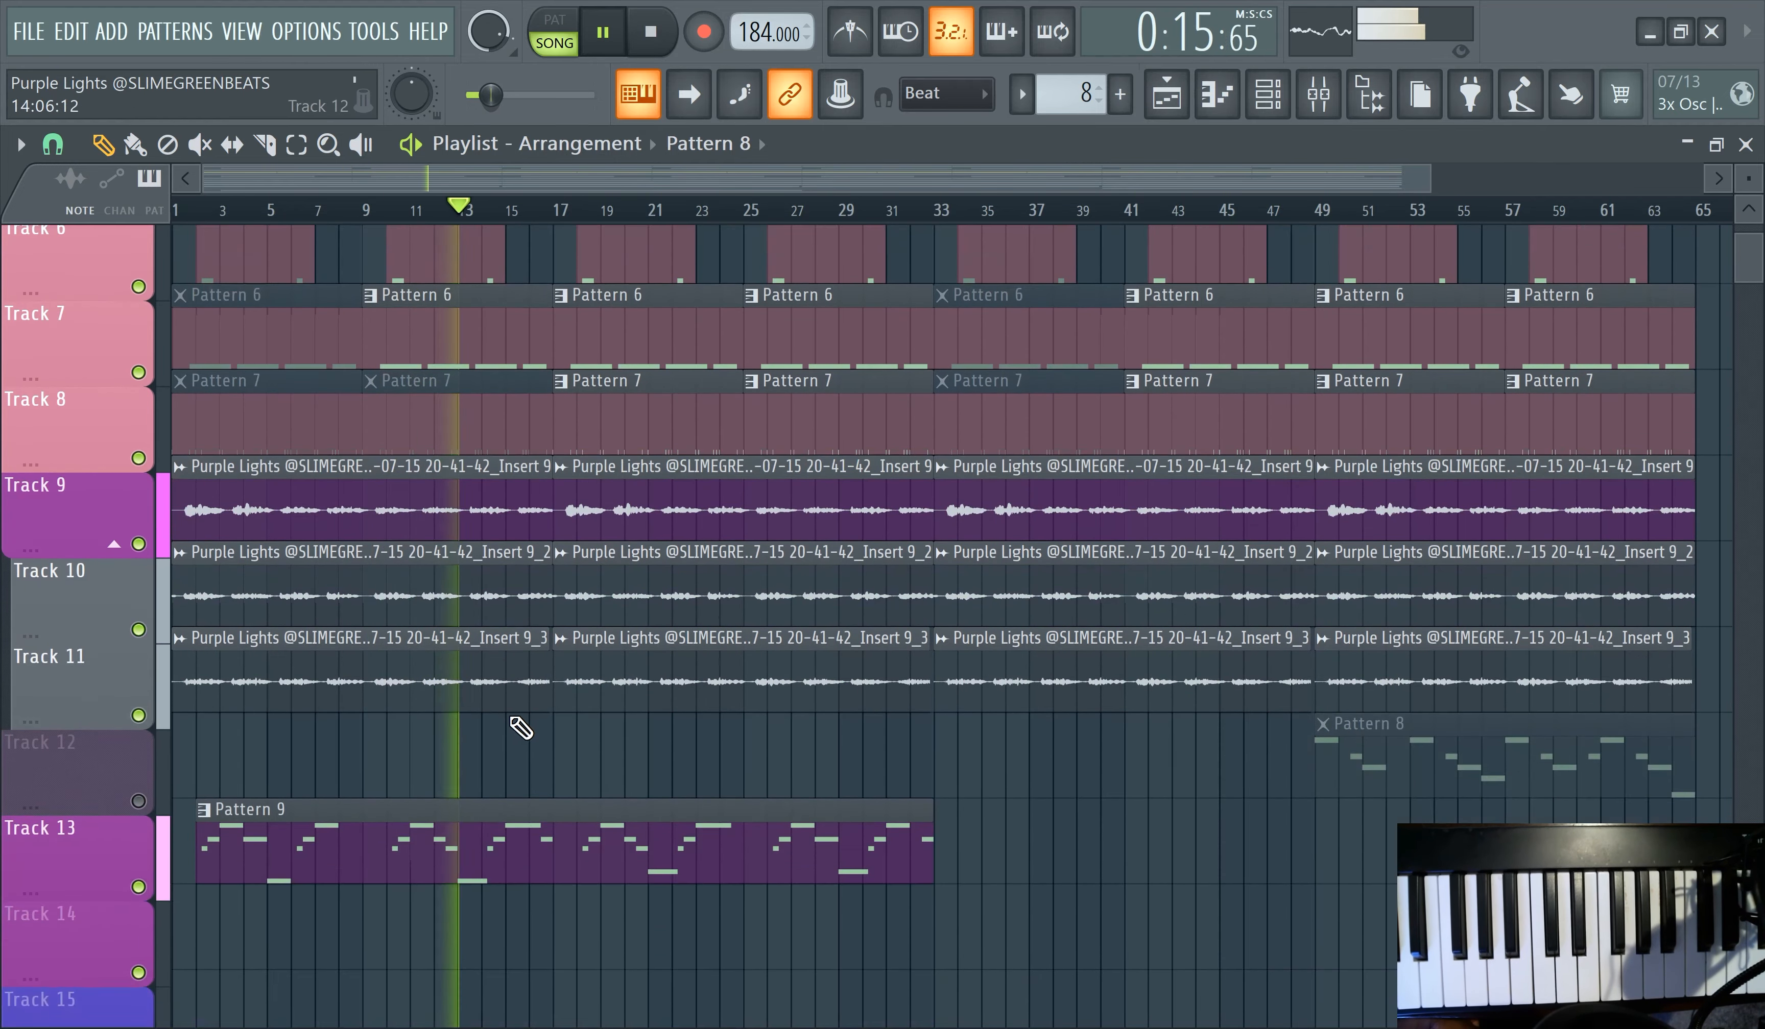
pyautogui.doubleClick(467, 831)
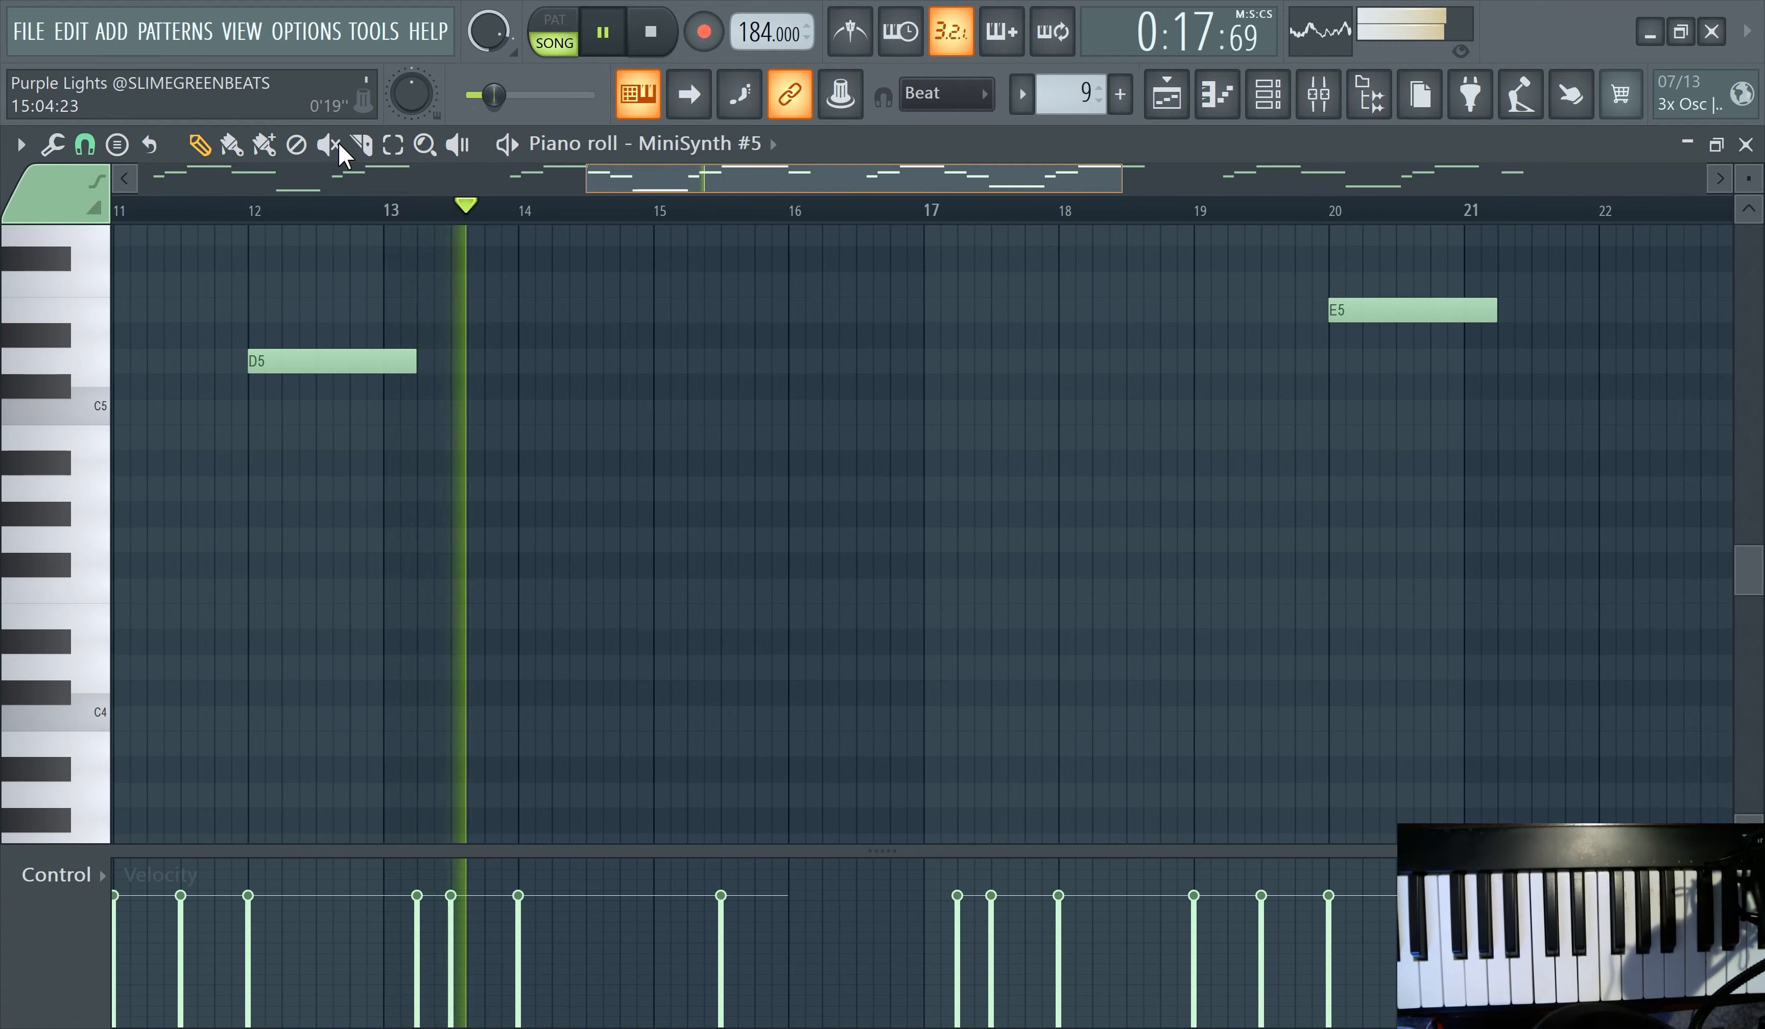
pyautogui.scroll(-5, 689, 331)
pyautogui.scroll(-2, 858, 361)
pyautogui.moveTo(806, 360); pyautogui.dragTo(289, 316)
pyautogui.scroll(2, 479, 375)
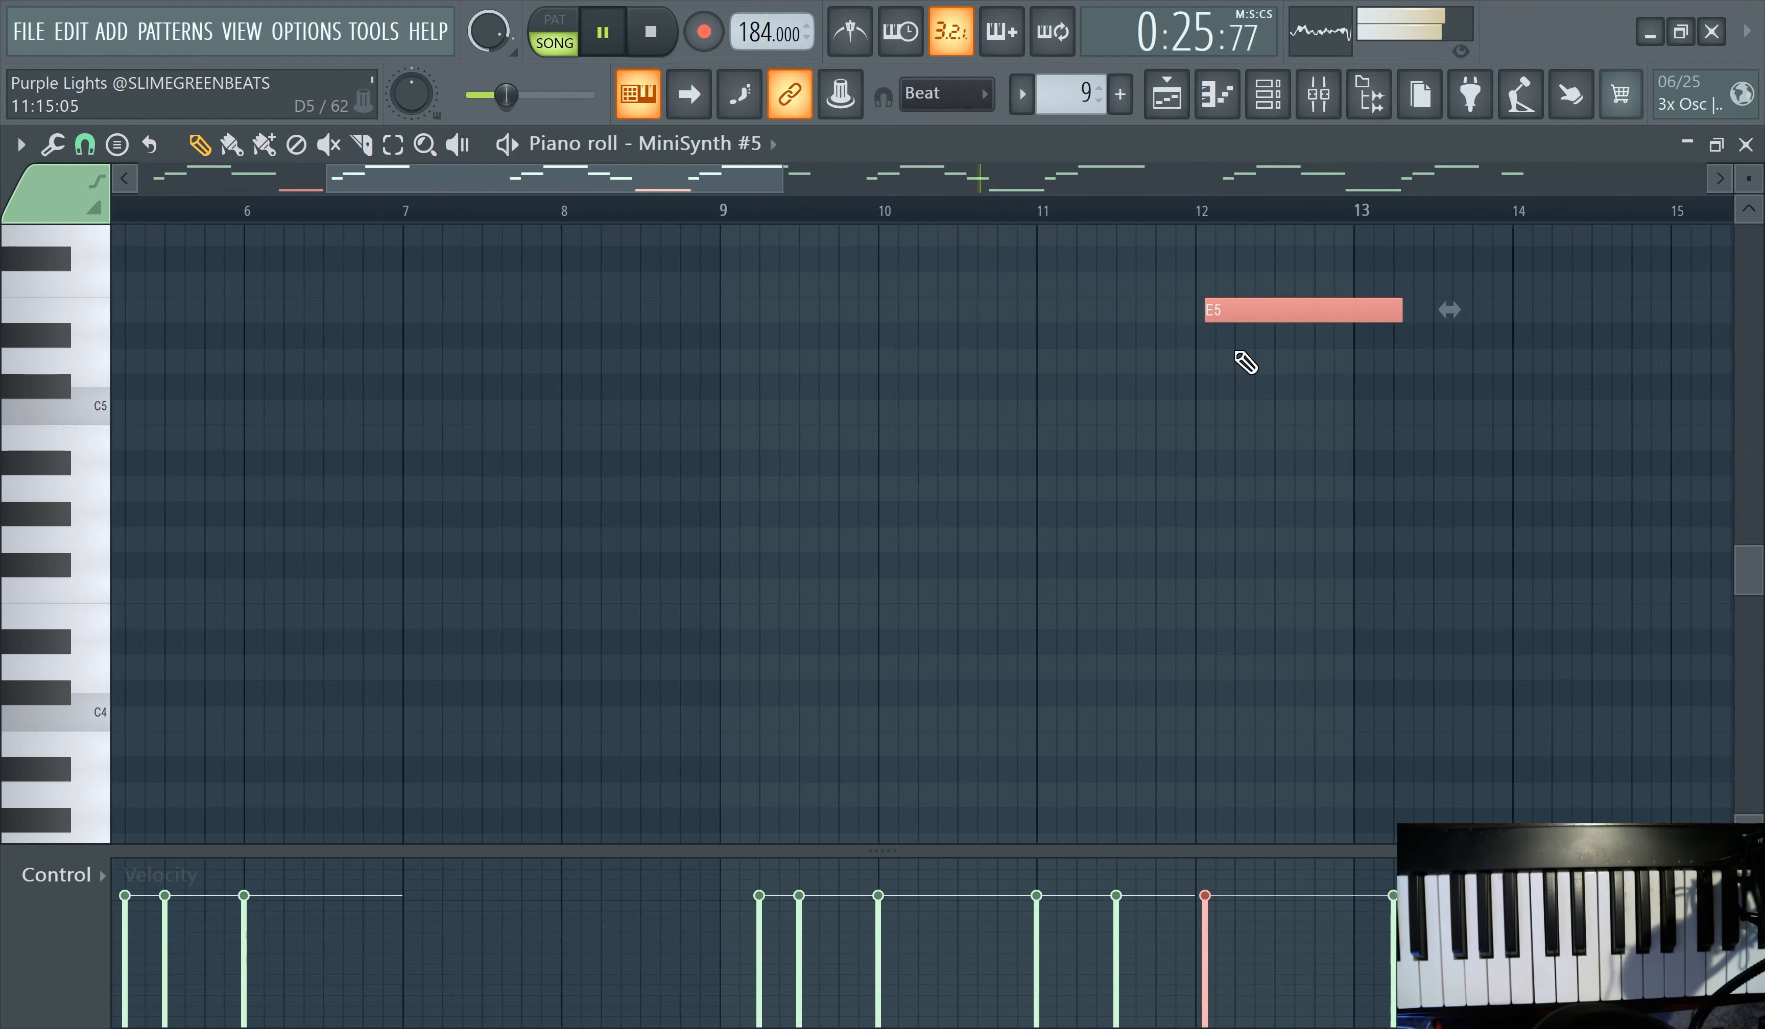
pyautogui.scroll(-4, 1492, 318)
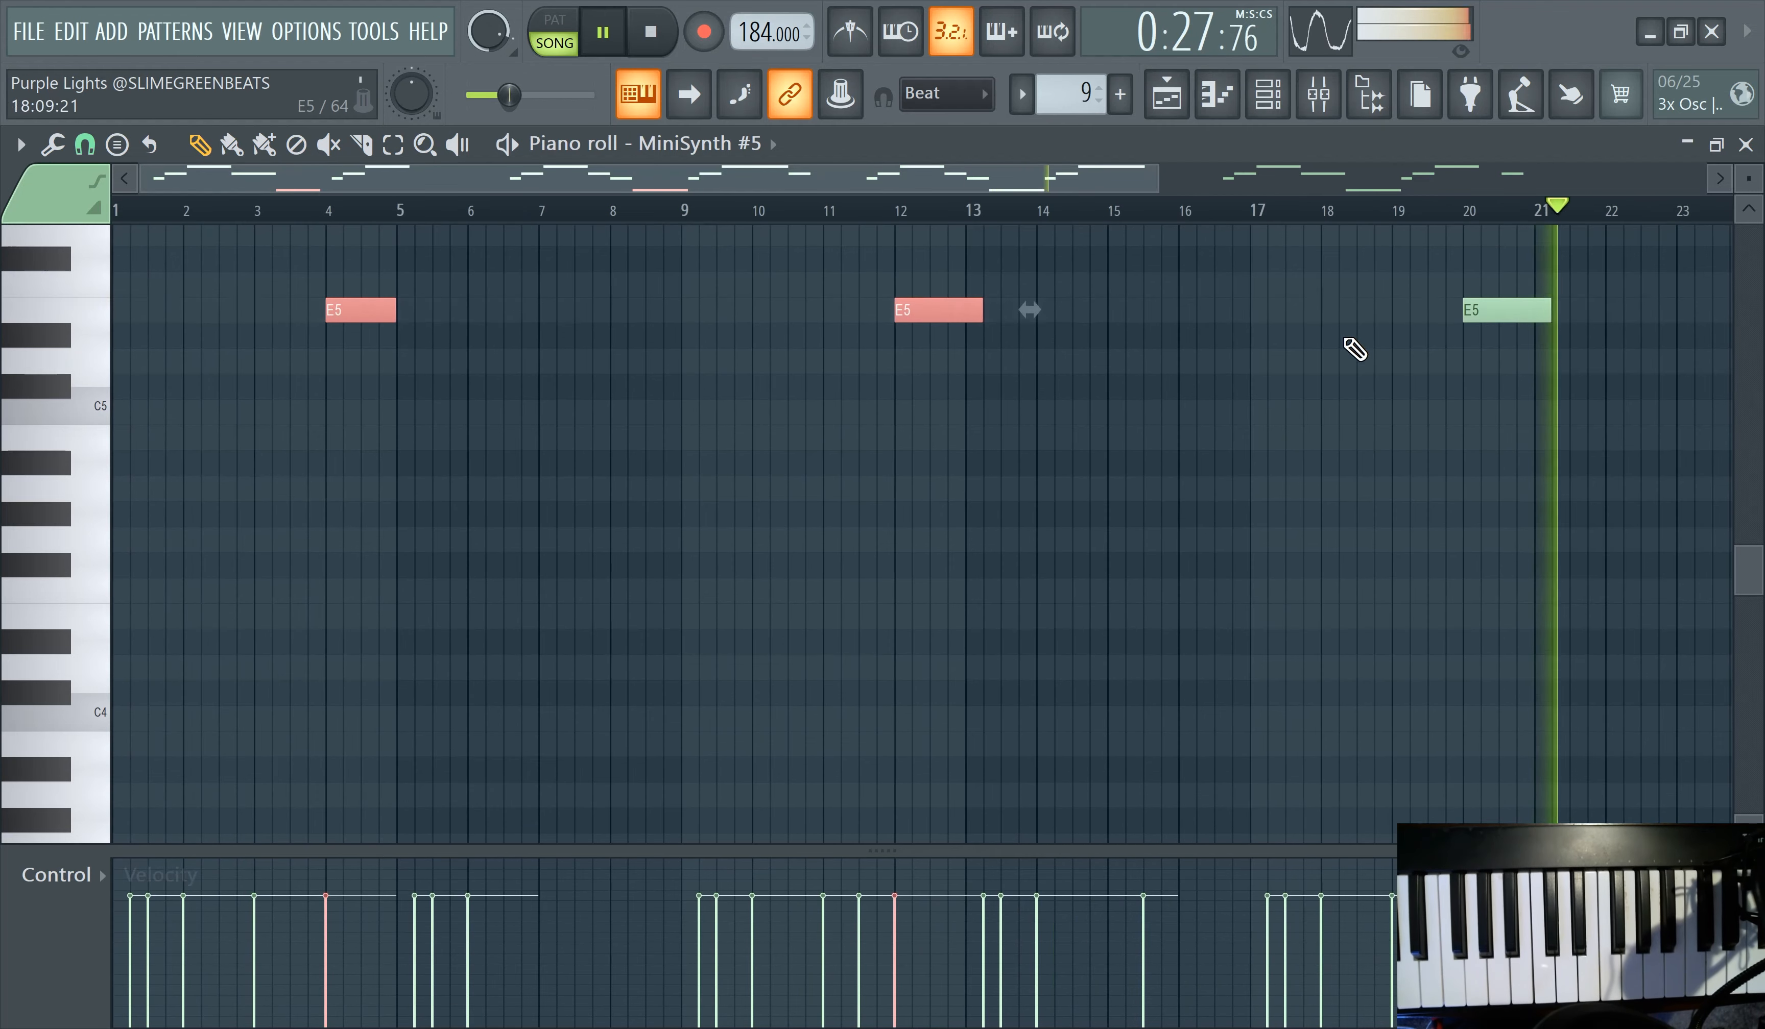
# - Try to shorten the two selected E5 notes so the bar 12 note ends at bar 13, and clear the selection
pyautogui.scroll(3, 1245, 431)
pyautogui.moveTo(973, 540); pyautogui.dragTo(965, 540)
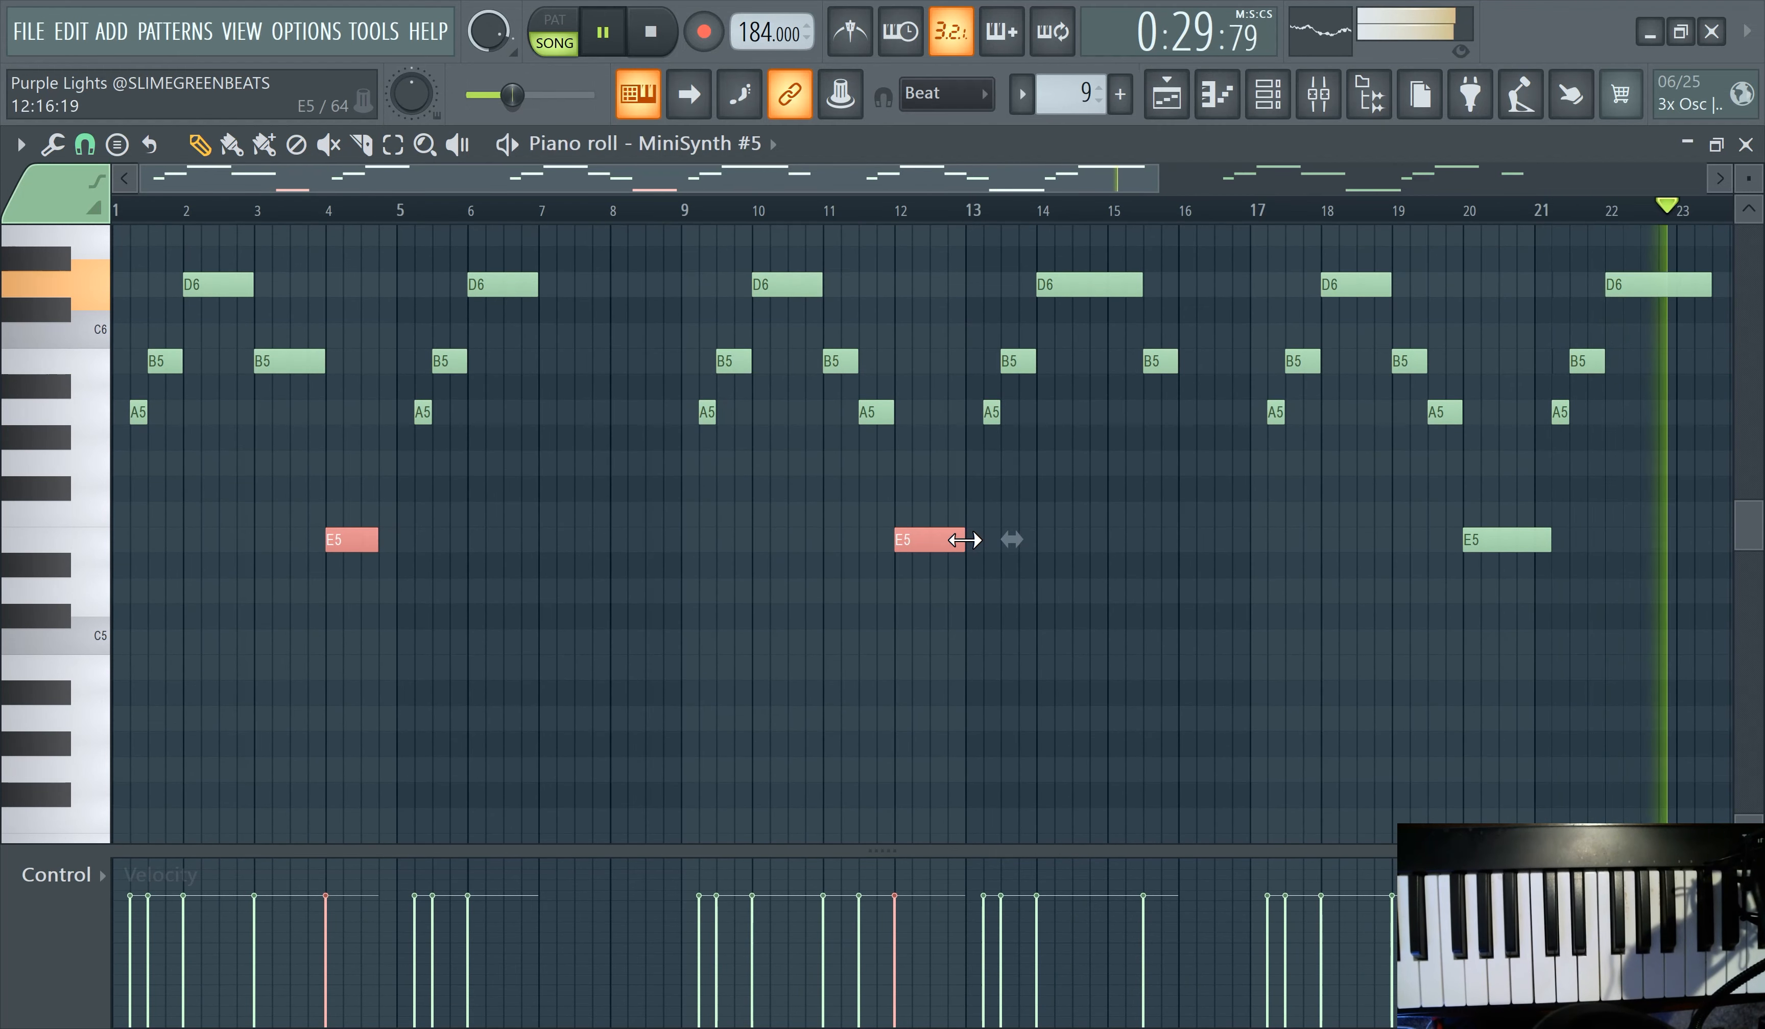
pyautogui.scroll(4, 433, 552)
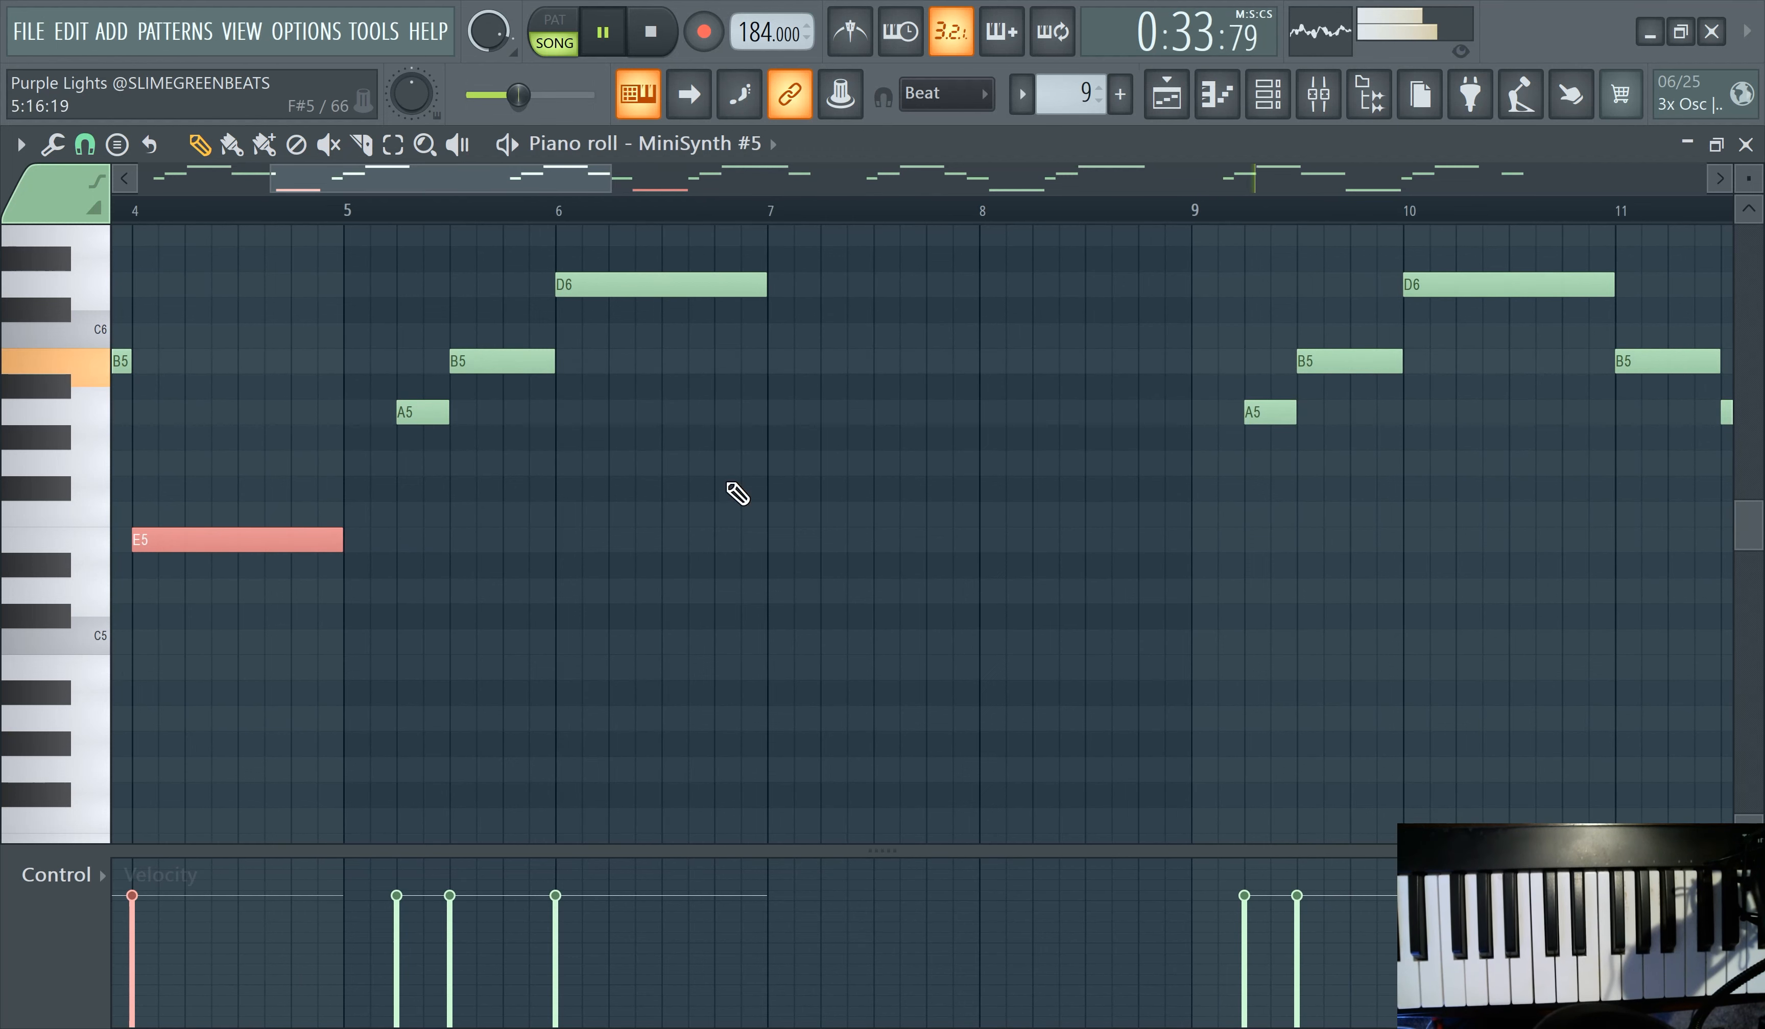
pyautogui.scroll(-5, 1458, 493)
pyautogui.hotkey('ctrl', 'd')
pyautogui.scroll(-1, 1492, 517)
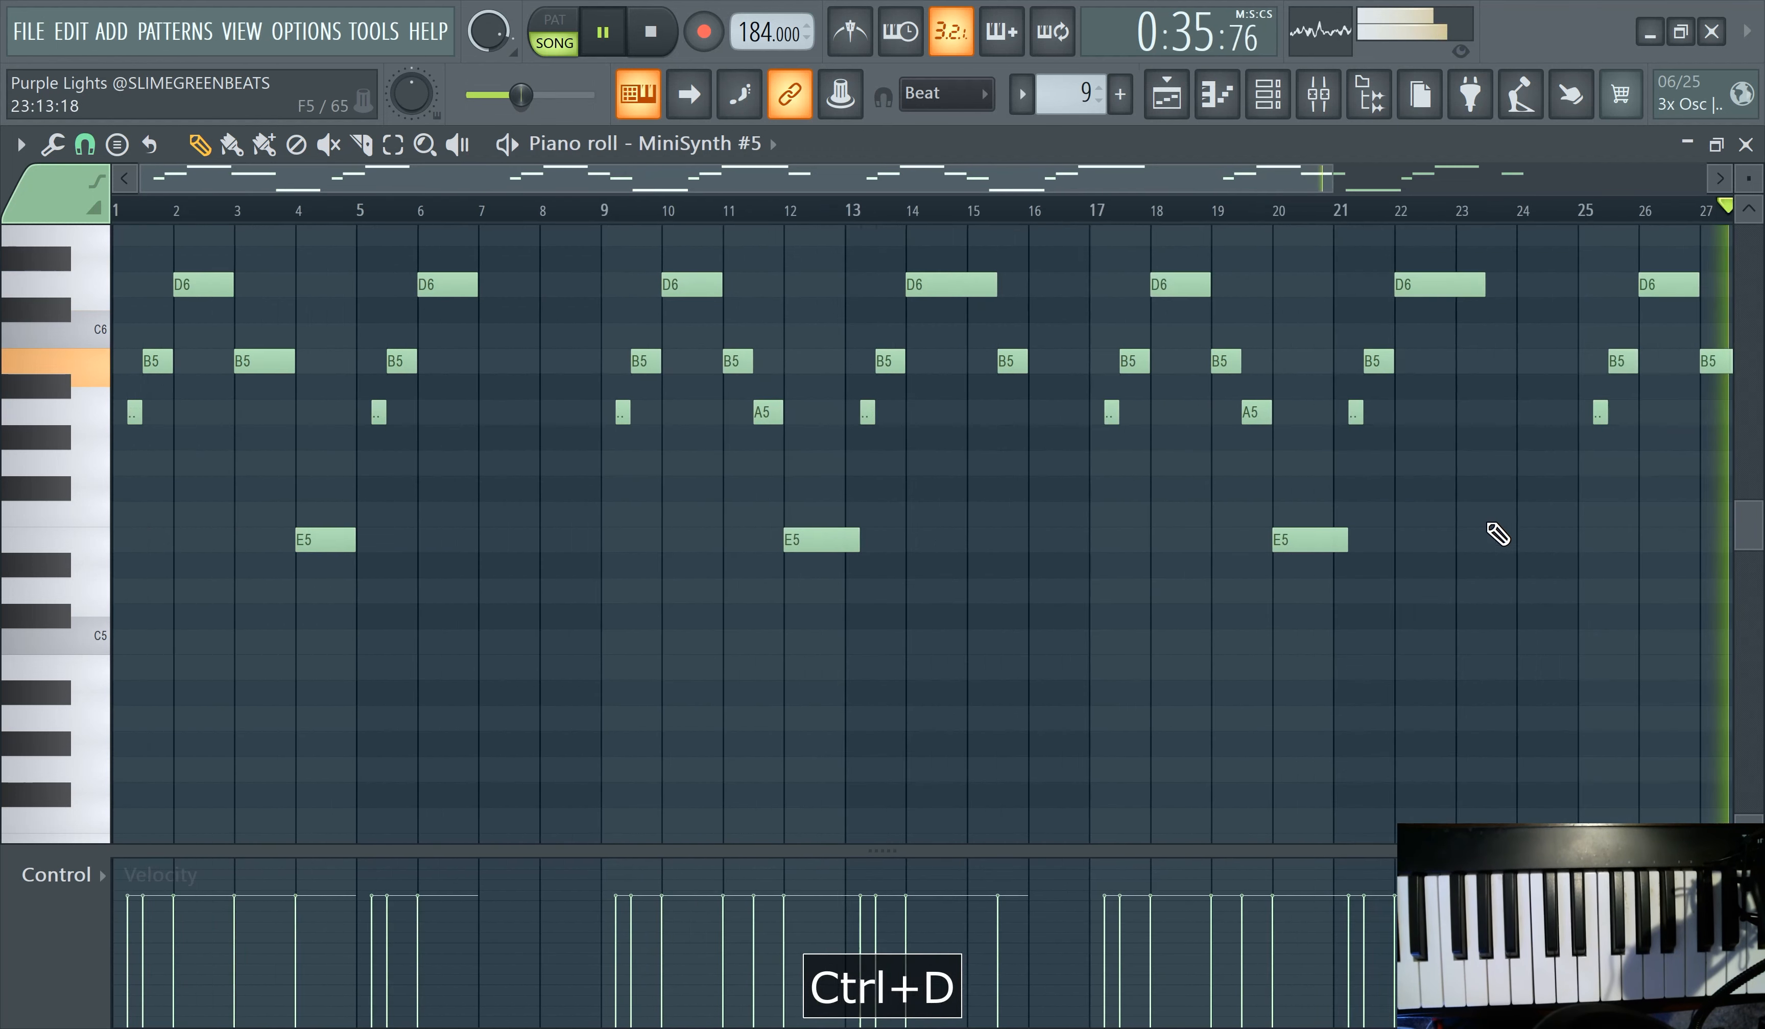
# - Examine the Pattern 9 melody through its last bars and return to the Playlist arrangement
pyautogui.scroll(3, 1504, 529)
pyautogui.scroll(-4, 1421, 487)
pyautogui.scroll(5, 1344, 481)
pyautogui.scroll(-5, 1584, 425)
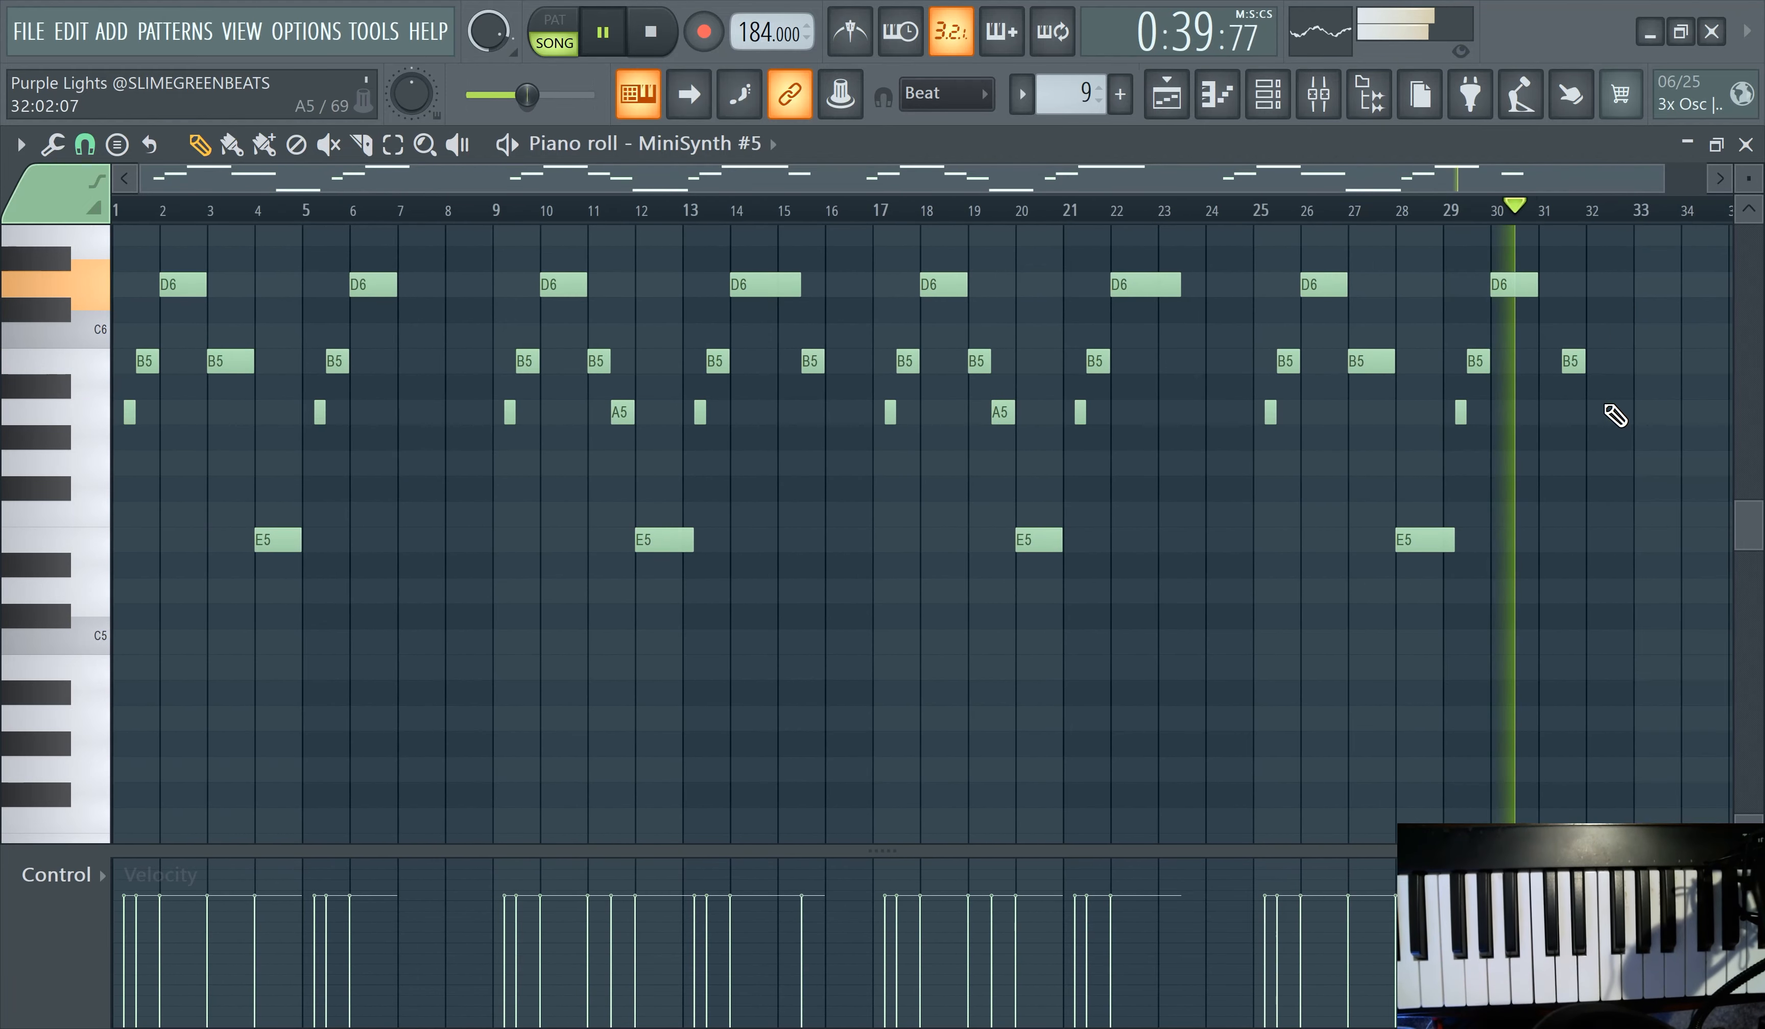
pyautogui.scroll(5, 1654, 395)
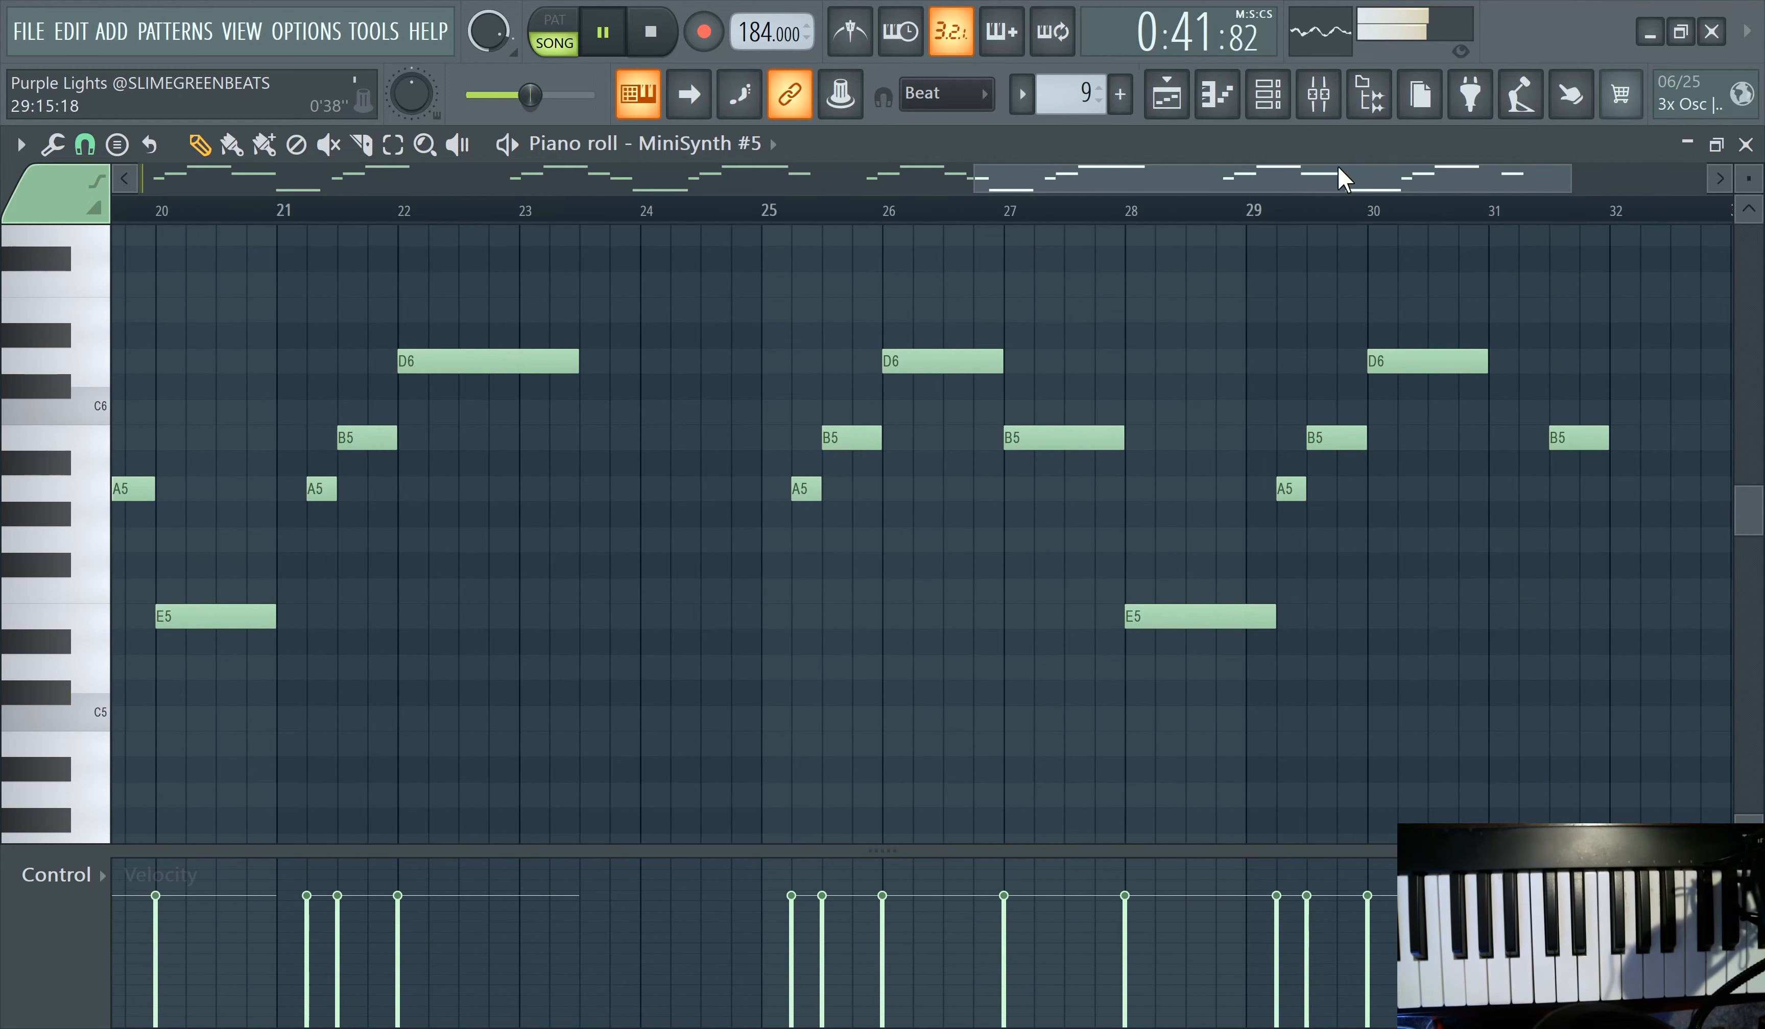
pyautogui.click(1177, 114)
pyautogui.scroll(5, 1110, 707)
pyautogui.scroll(-5, 1202, 721)
pyautogui.scroll(-3, 1237, 716)
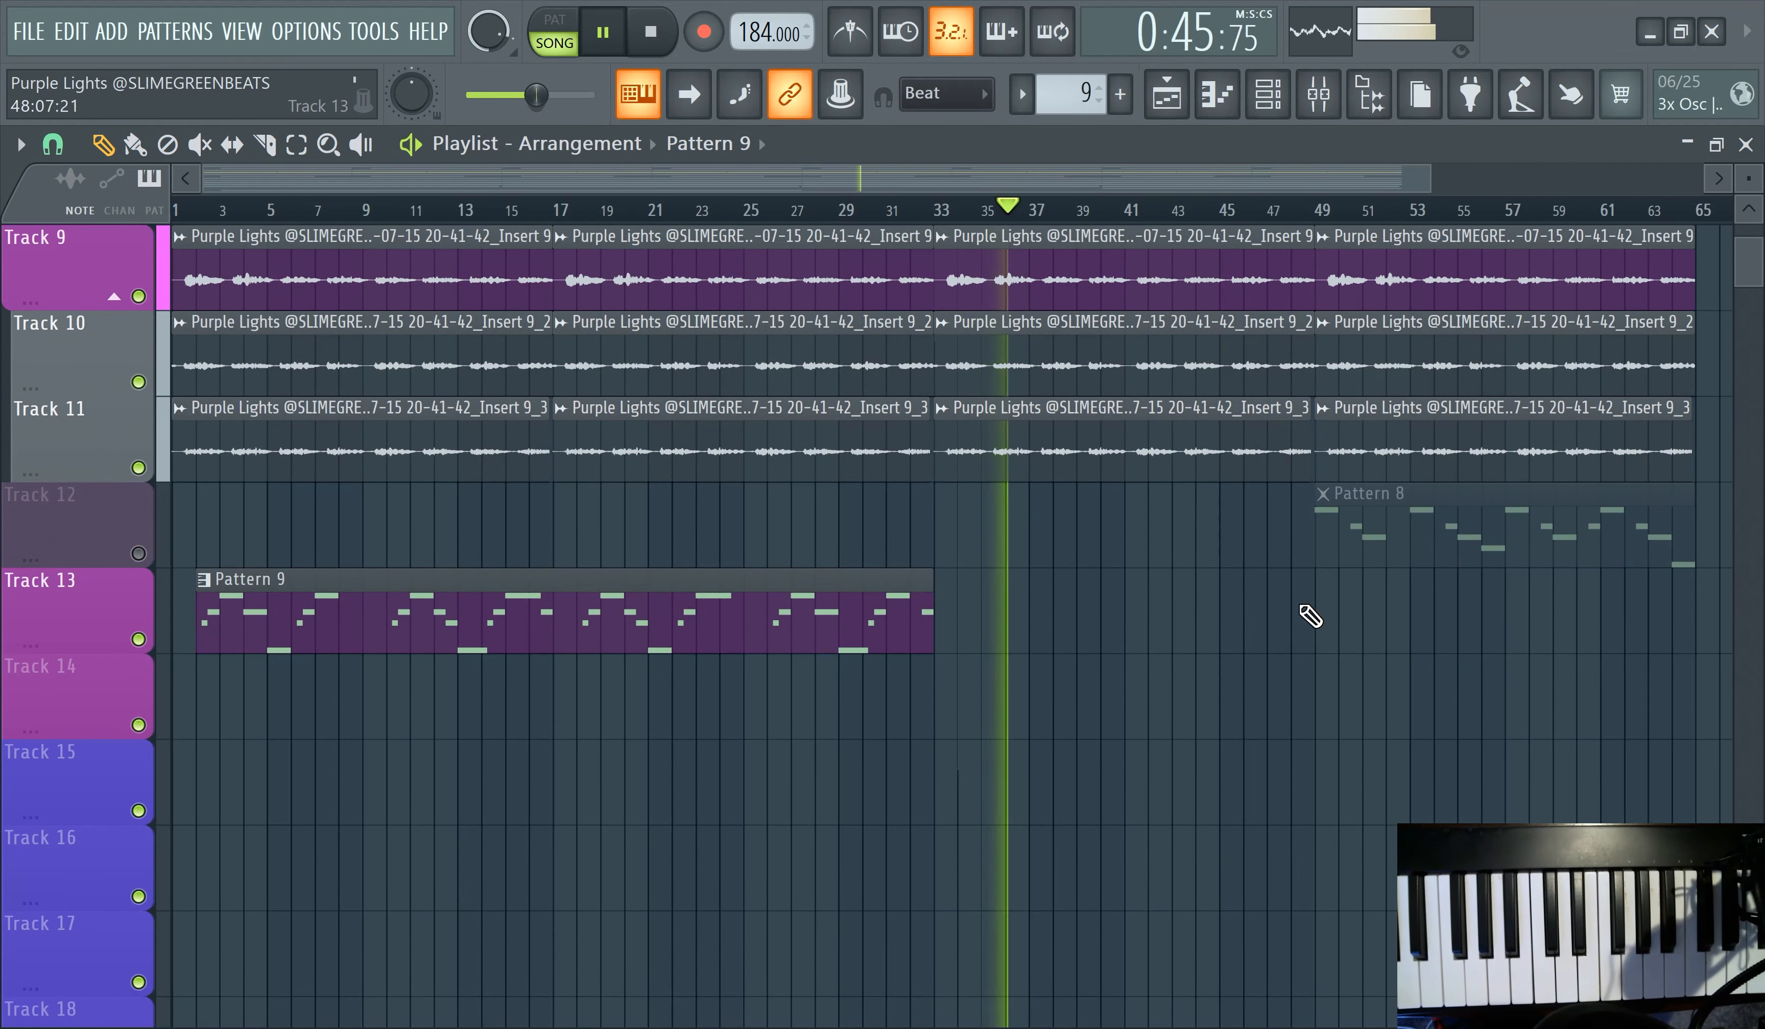
# - Activate the Mute tool and unmute Track 12 containing the Pattern 8 clip
pyautogui.scroll(2, 1333, 579)
pyautogui.scroll(5, 1334, 579)
pyautogui.scroll(-3, 1339, 591)
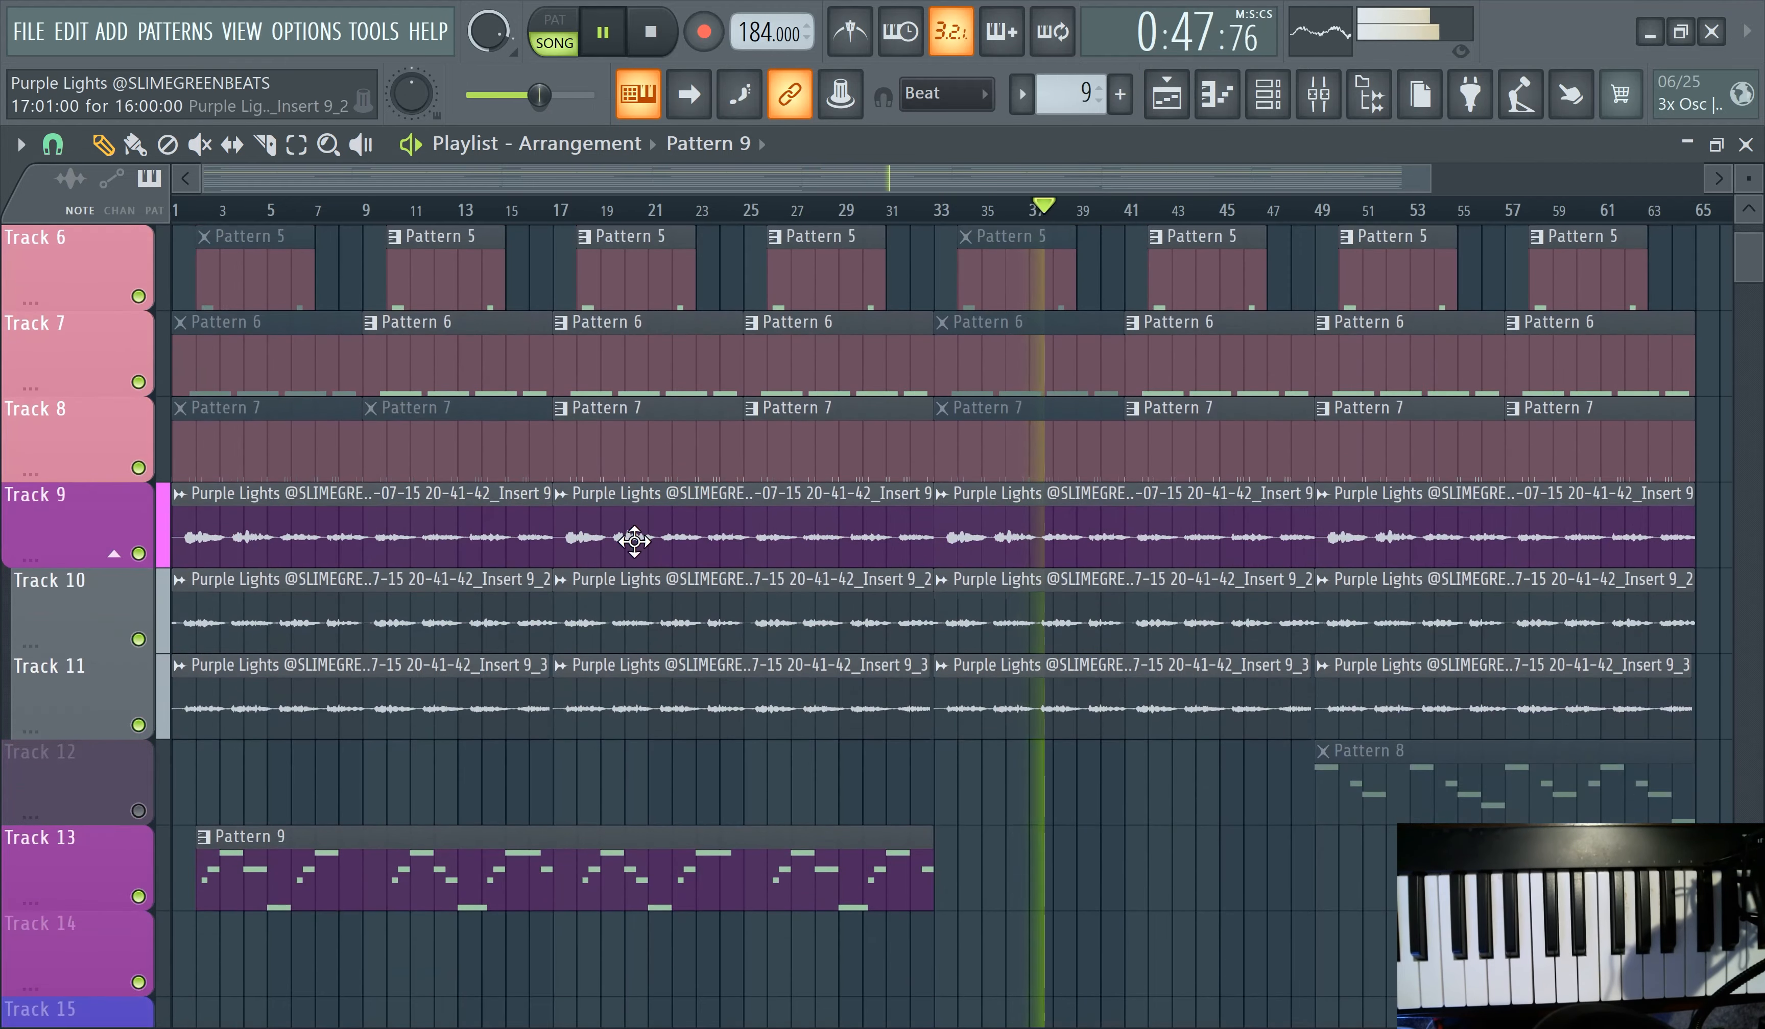
pyautogui.click(200, 144)
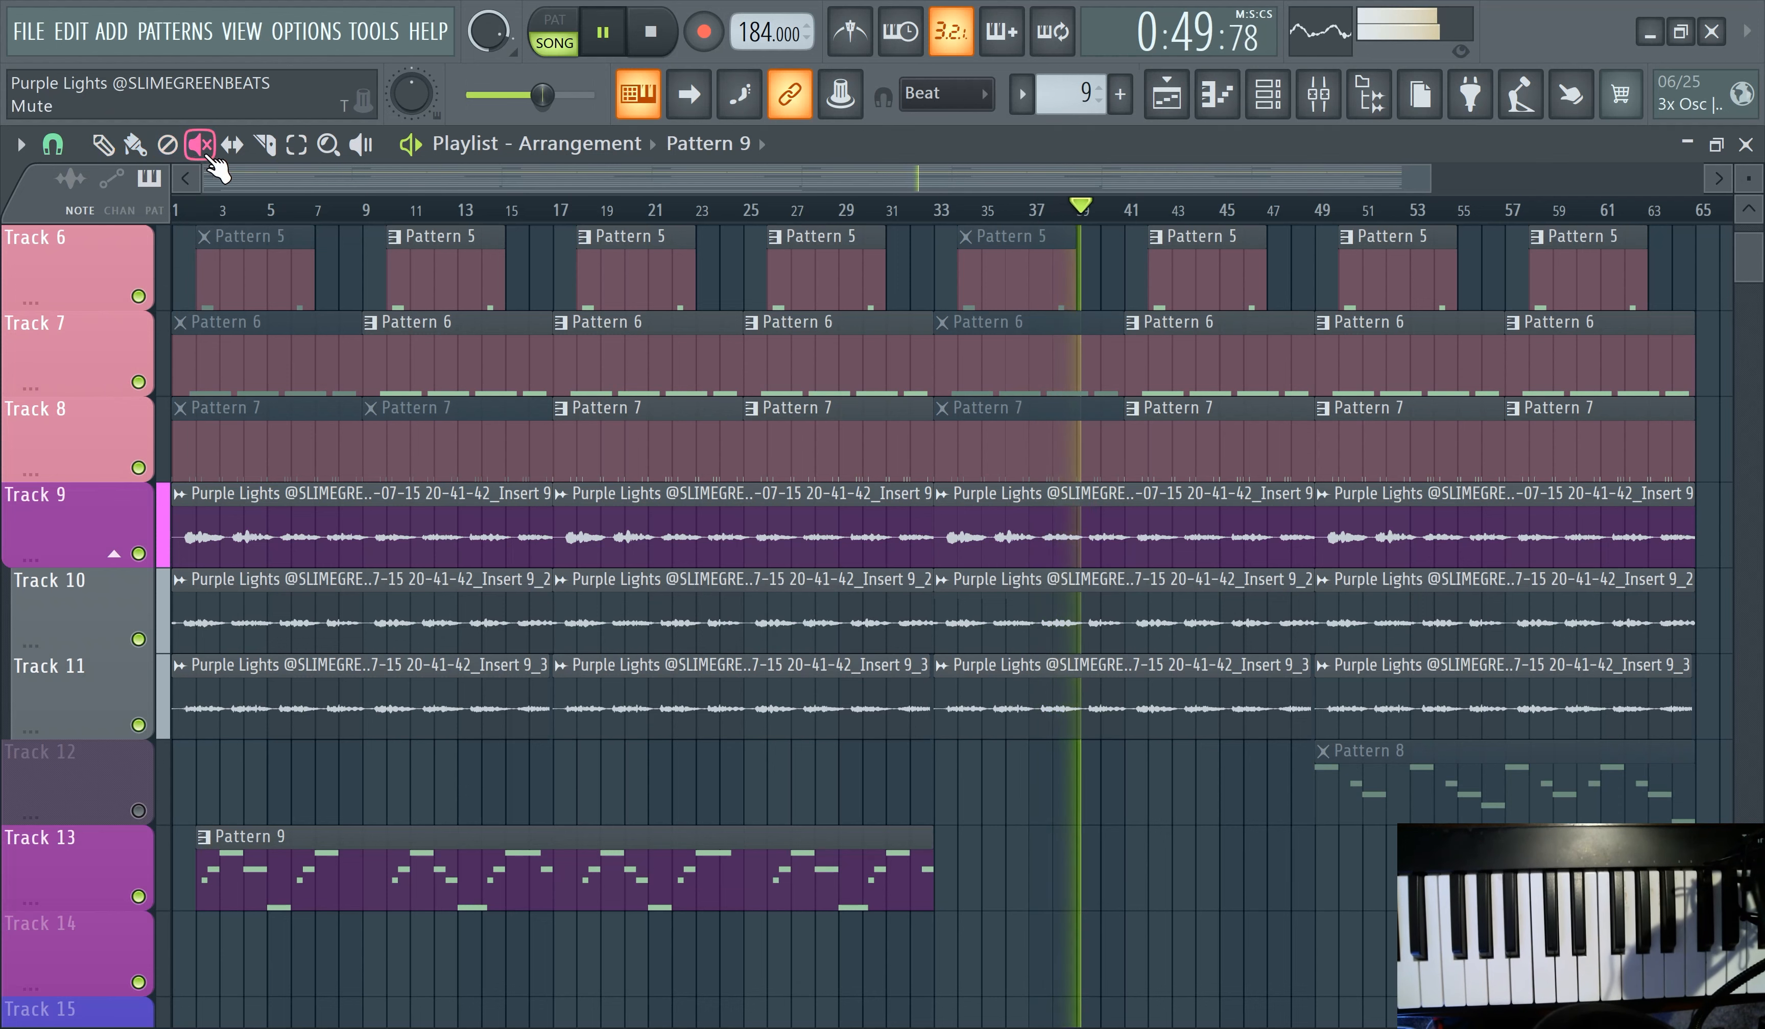
pyautogui.scroll(-1, 1364, 721)
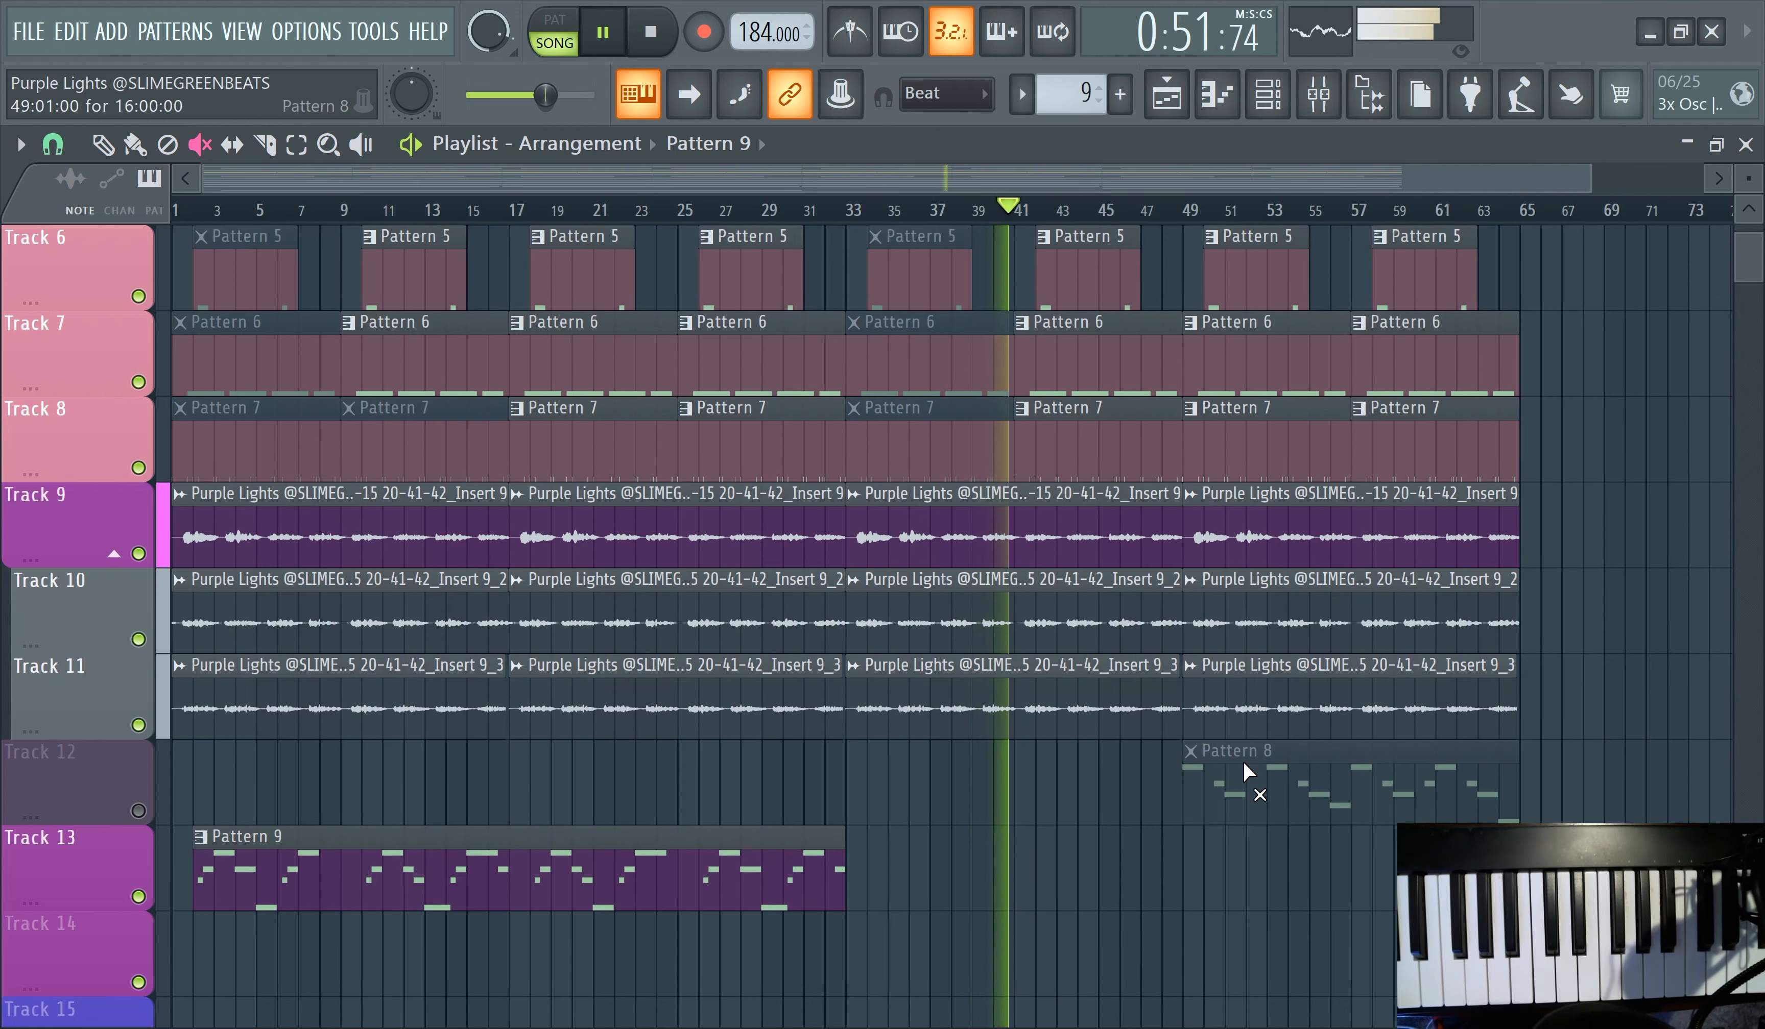
pyautogui.scroll(-2, 1242, 759)
pyautogui.click(140, 640)
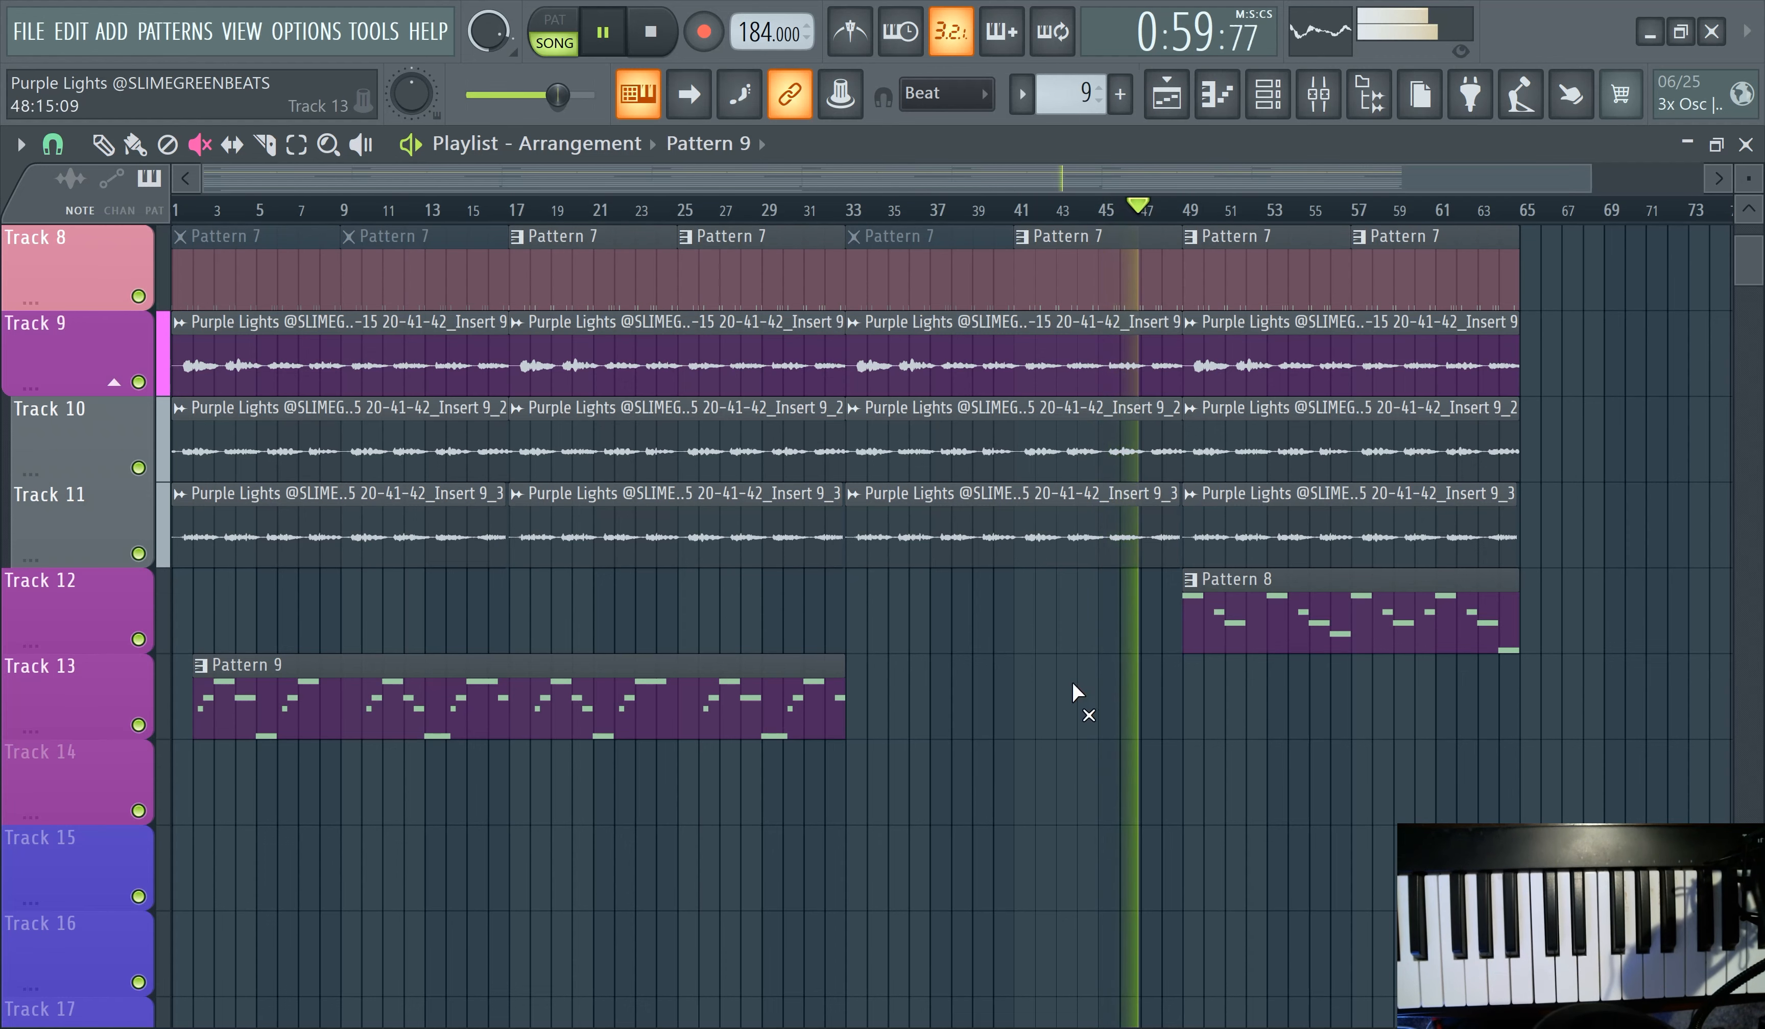
# - Mute the last clips of Pattern 7, Pattern 6 and Pattern 5 on Tracks 8, 7 and 6
pyautogui.scroll(3, 1364, 637)
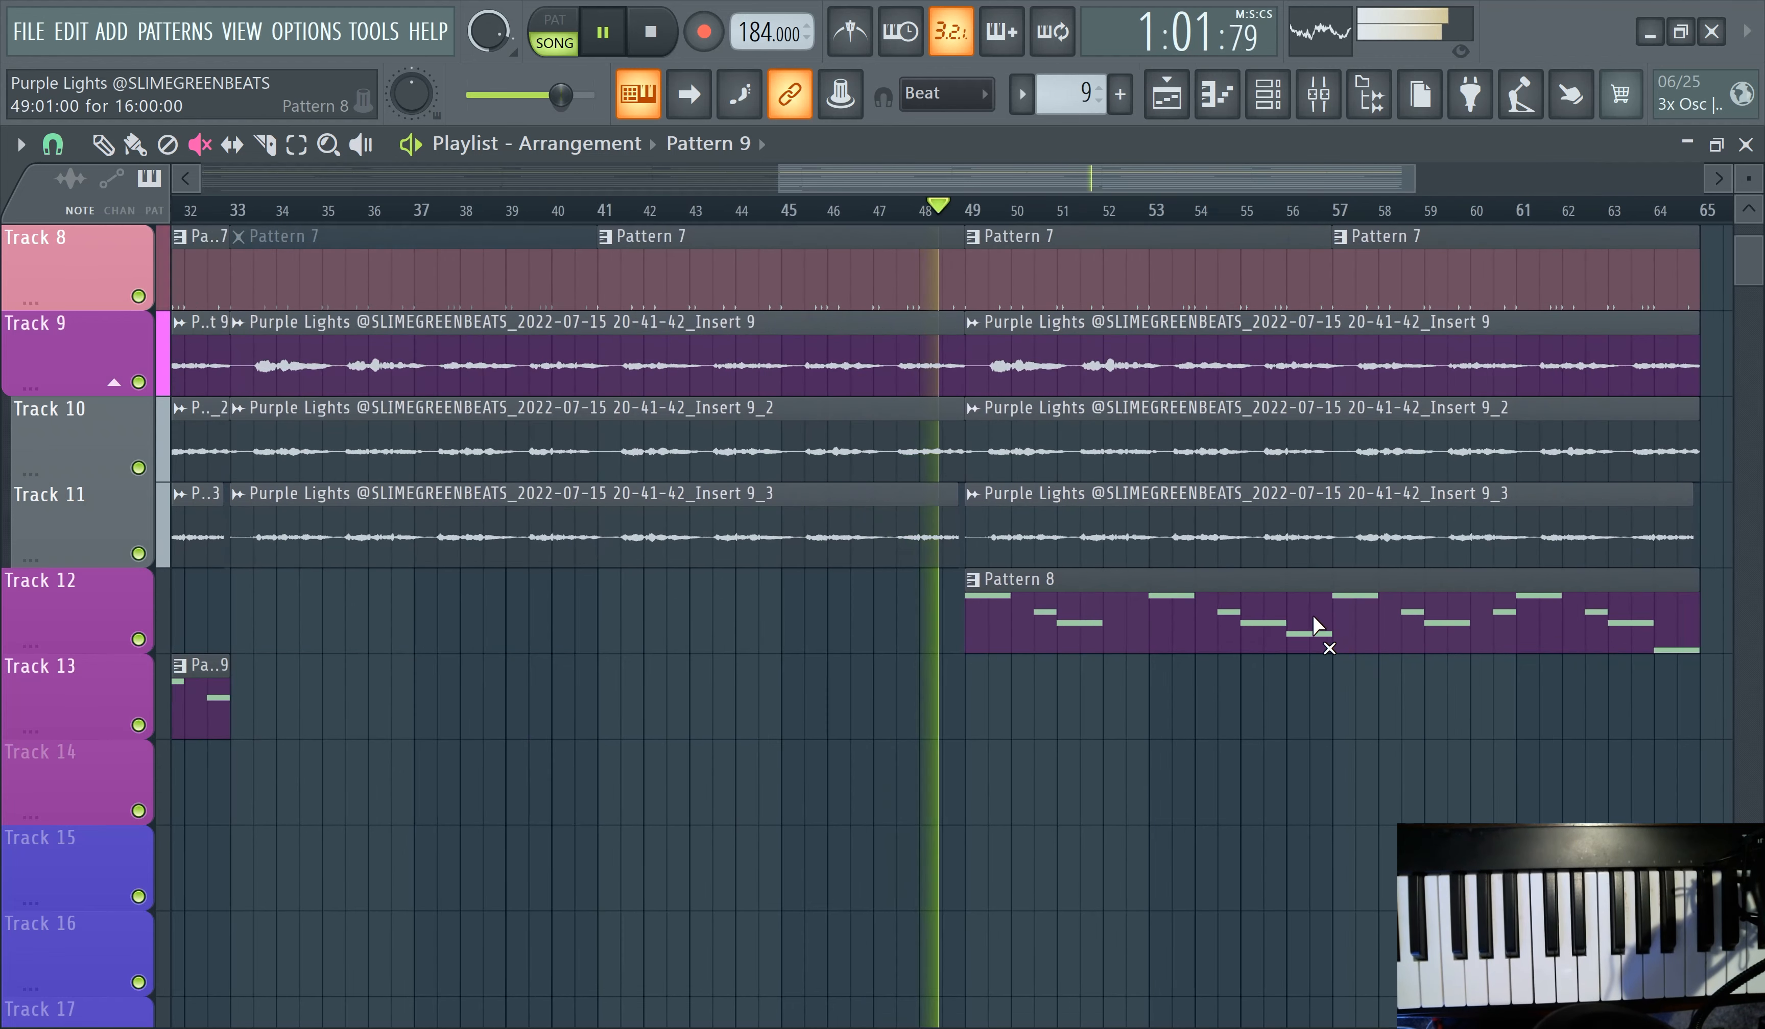
pyautogui.scroll(-2, 1242, 592)
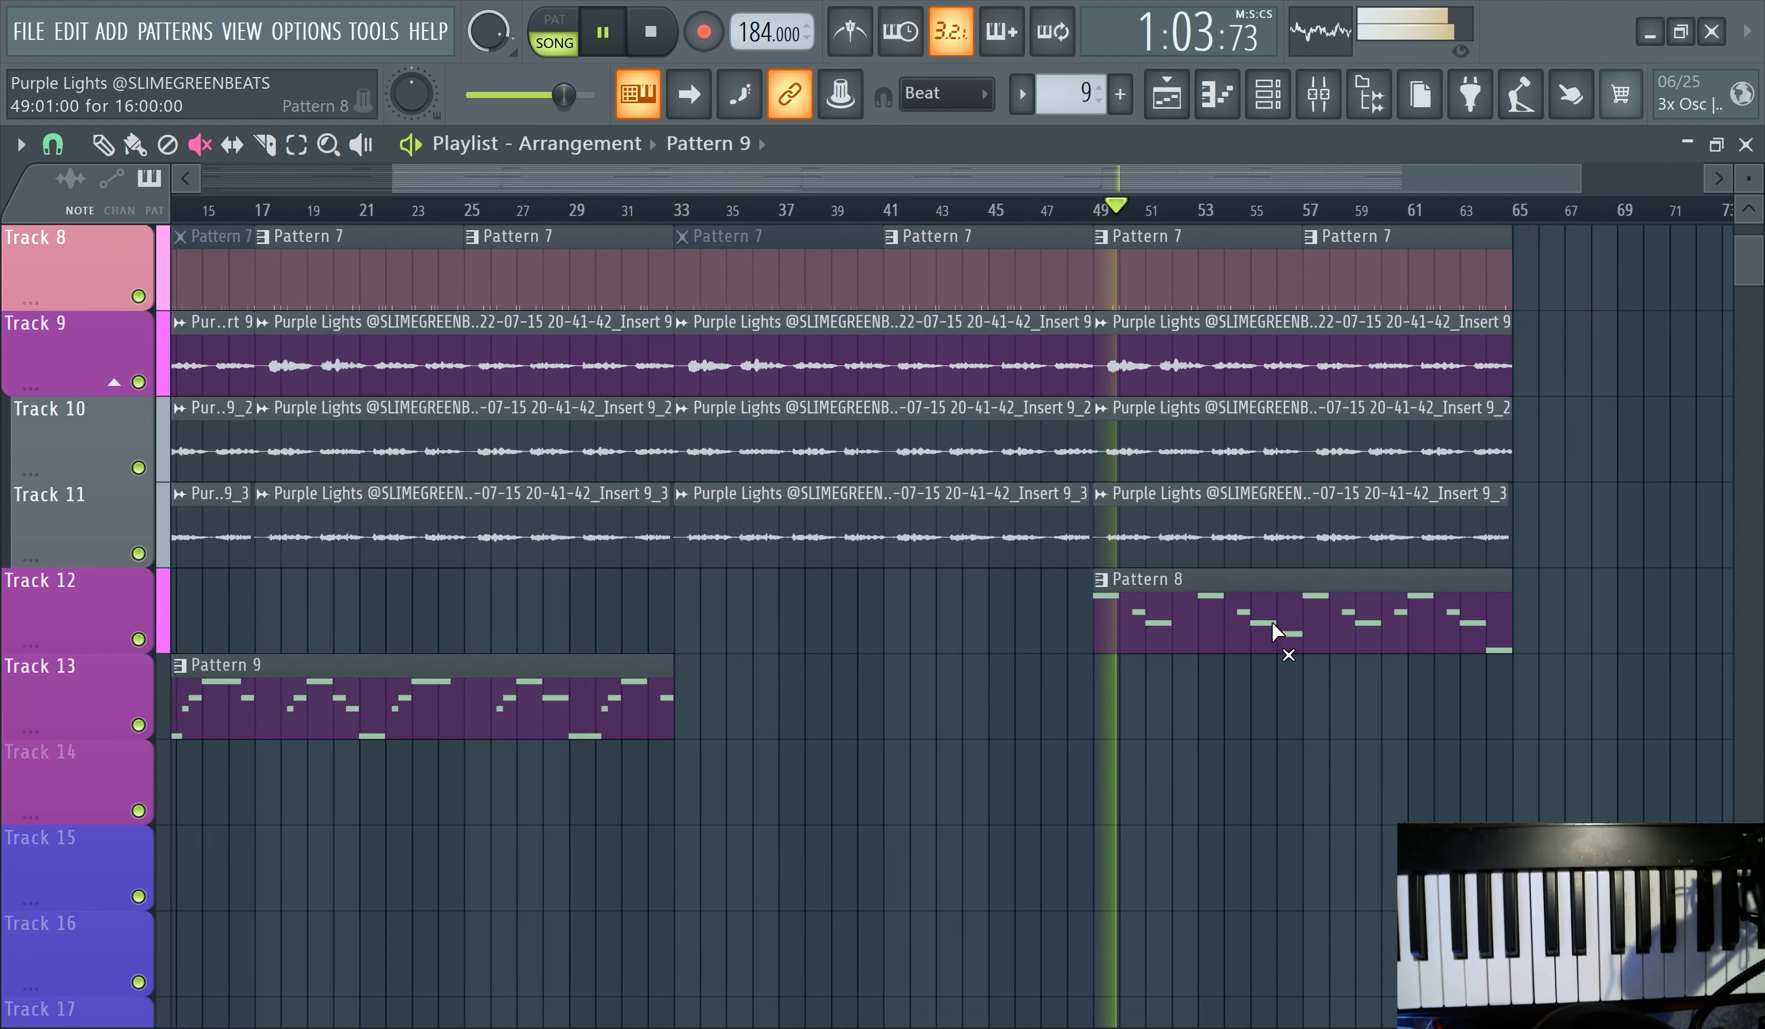
pyautogui.scroll(-1, 1364, 549)
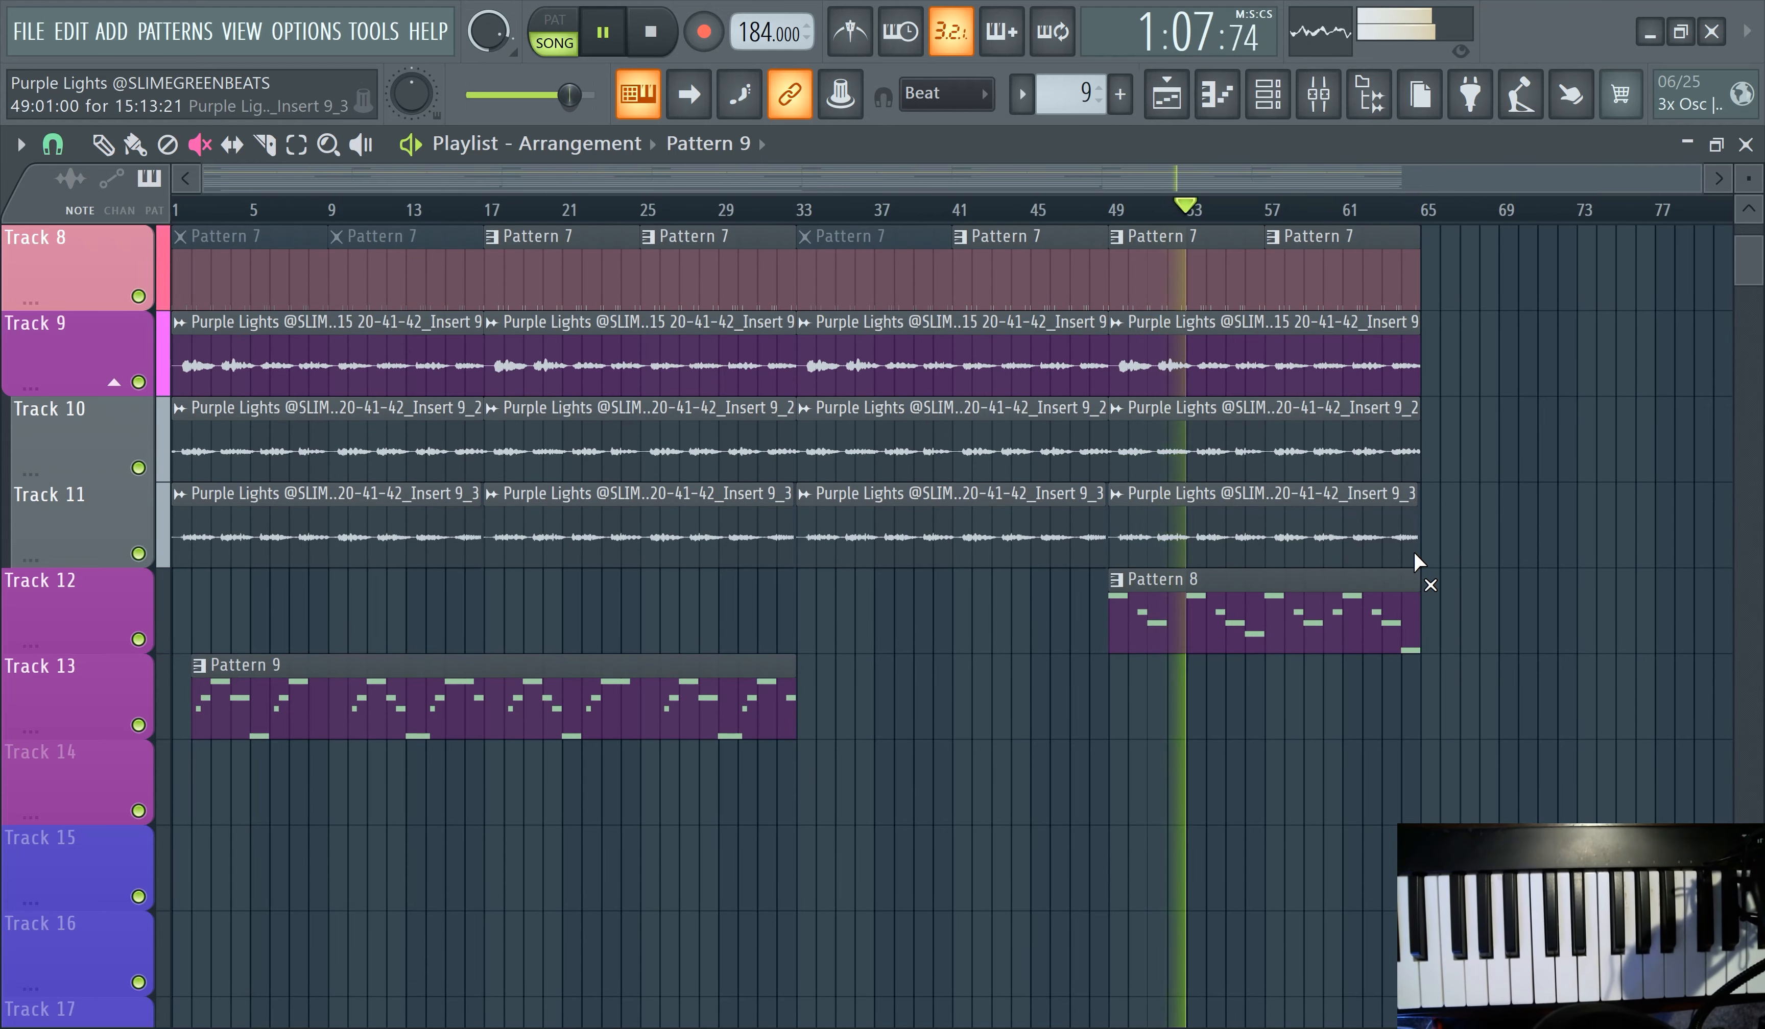
pyautogui.scroll(2, 1202, 488)
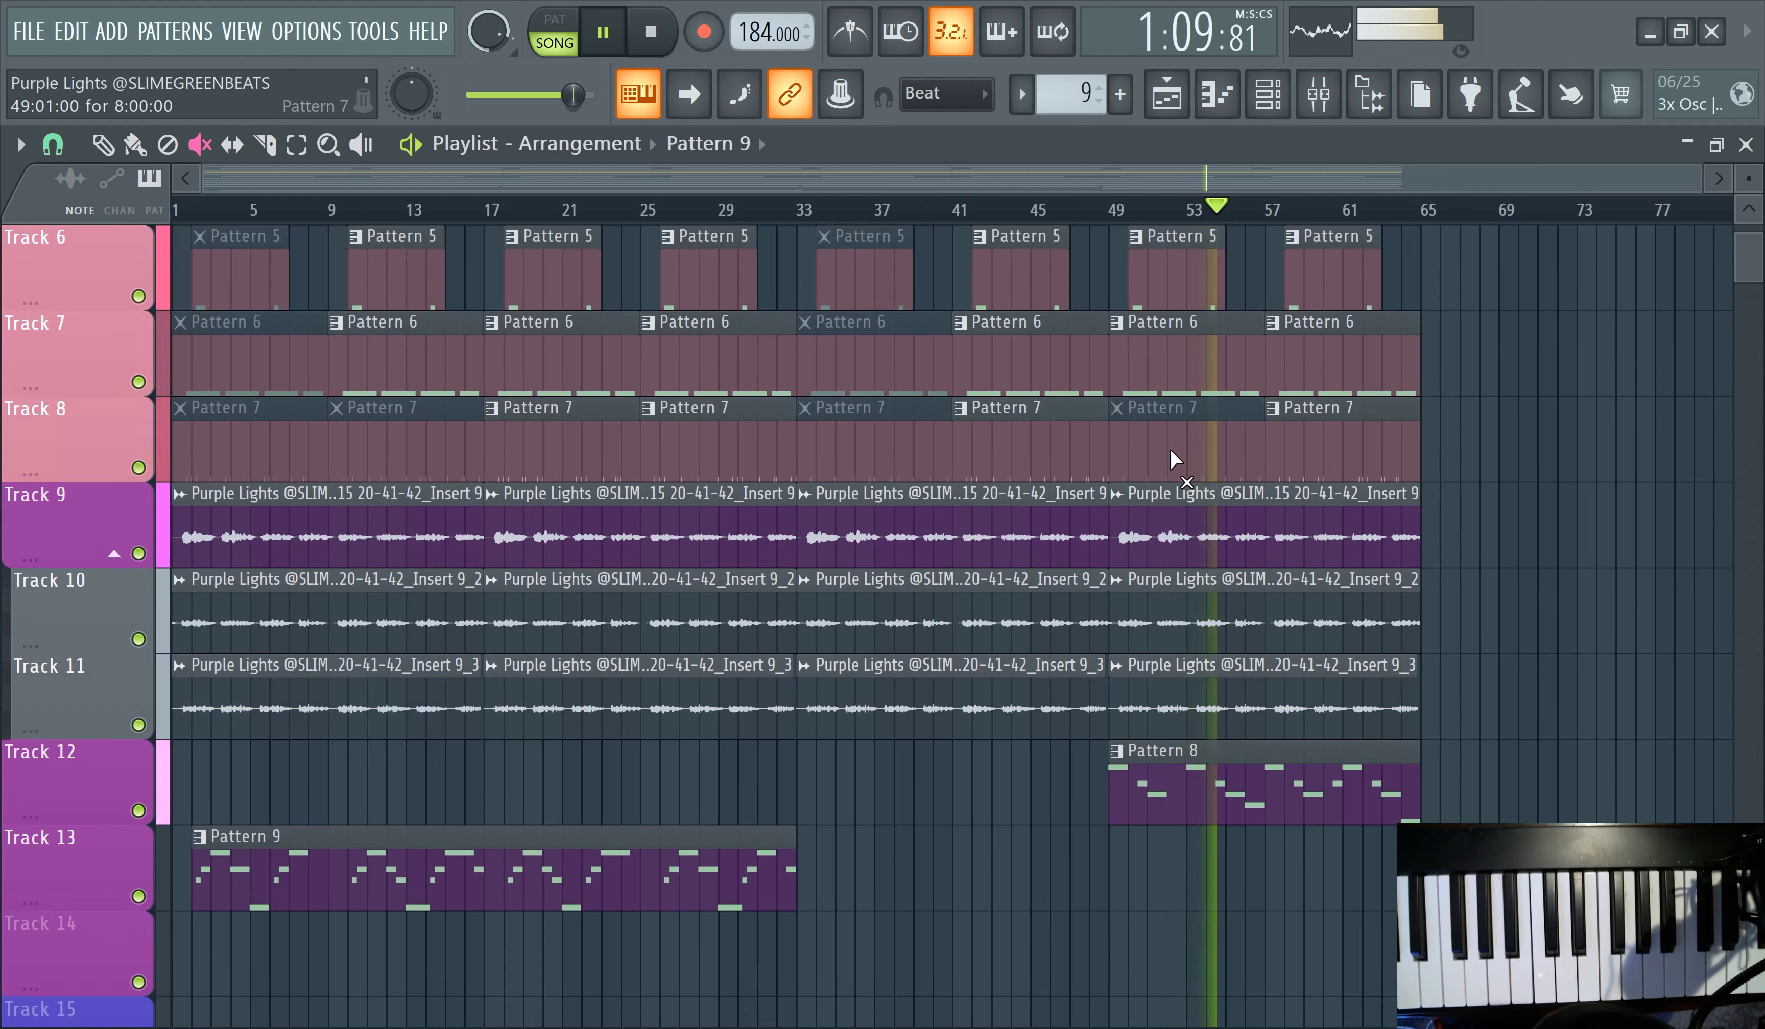
pyautogui.click(1177, 455)
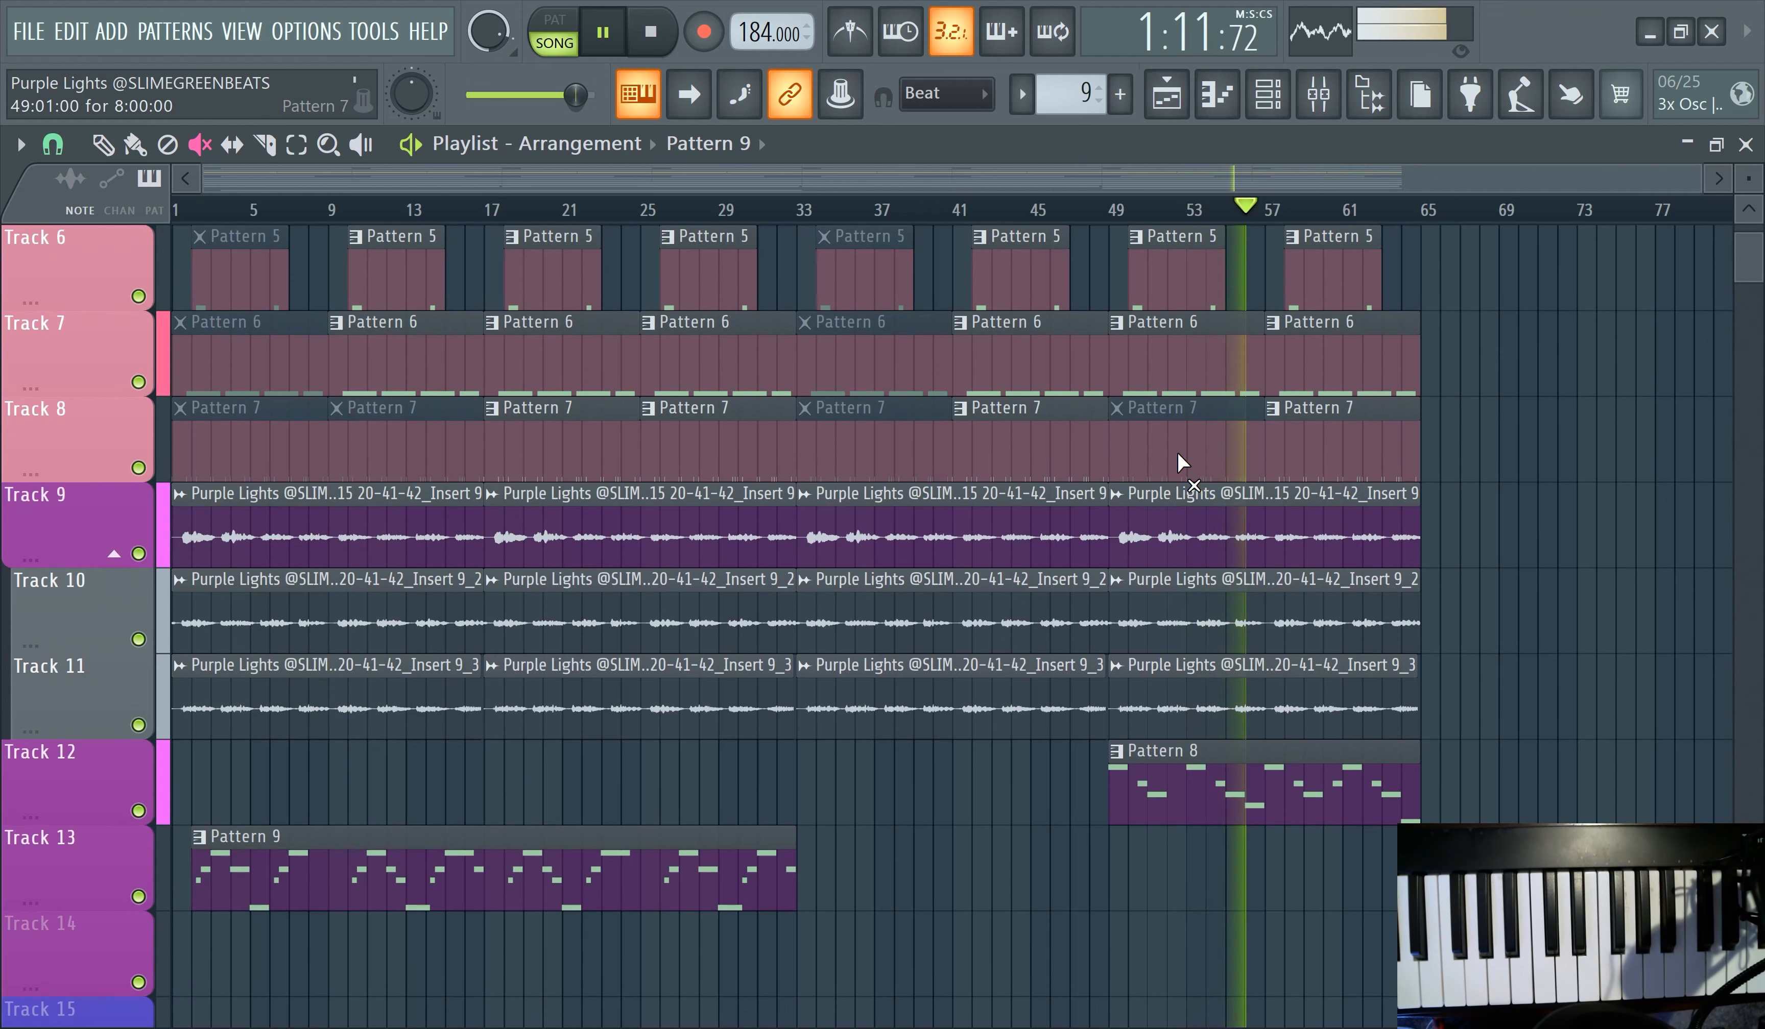
pyautogui.click(1328, 454)
pyautogui.click(1347, 354)
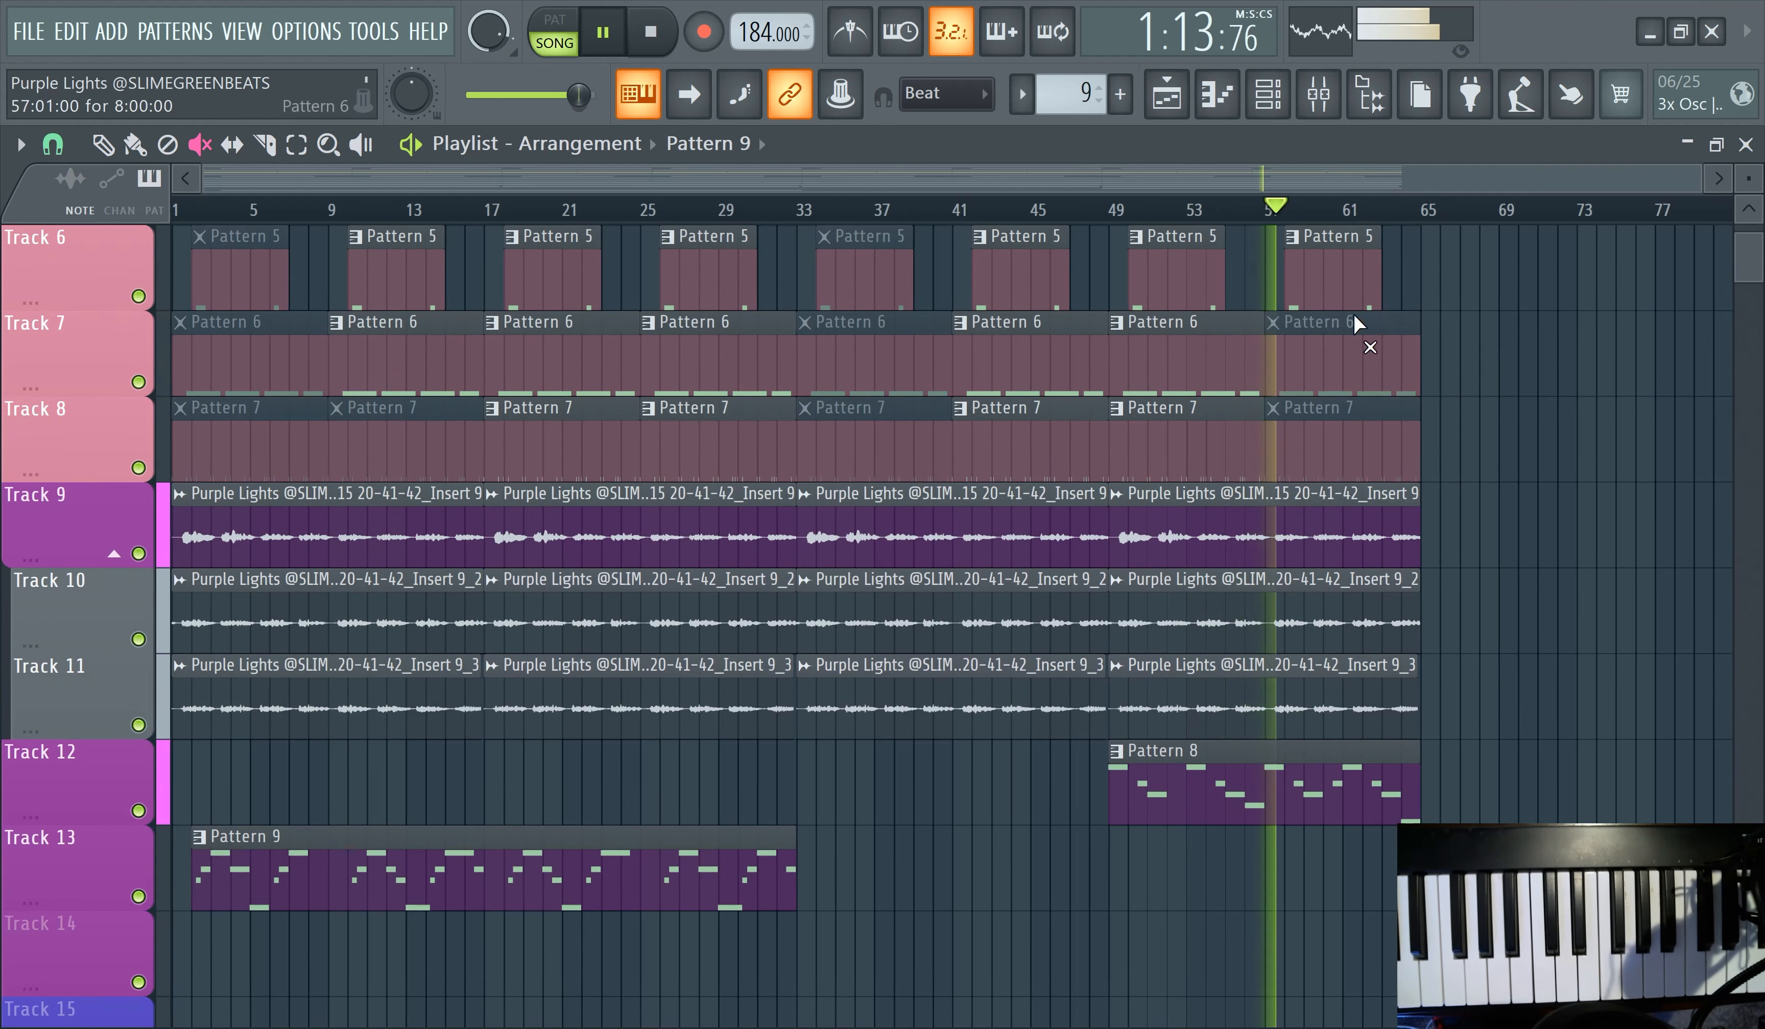
pyautogui.click(1356, 283)
# - Duplicate the last 16 bars of the Pattern 1, 2 and 3 clips on Tracks 1 to 3 from bar 65 onward
pyautogui.scroll(3, 1402, 388)
pyautogui.scroll(-3, 1426, 501)
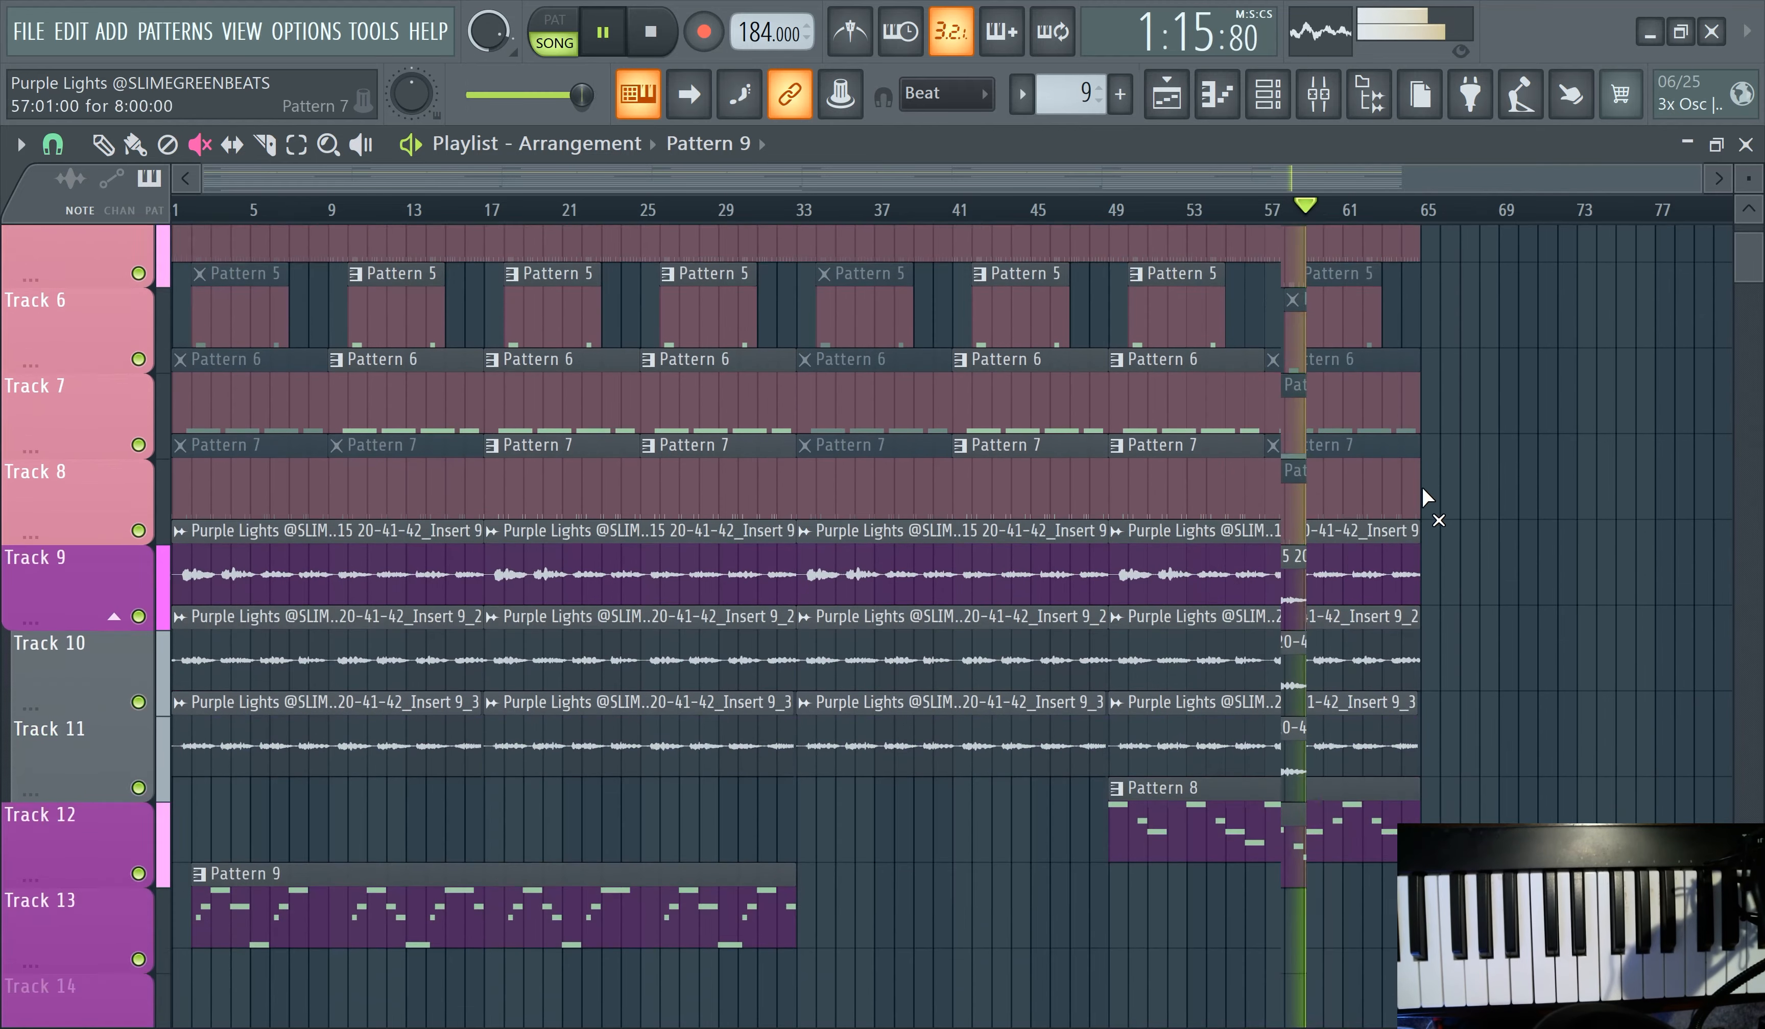
pyautogui.scroll(5, 1407, 368)
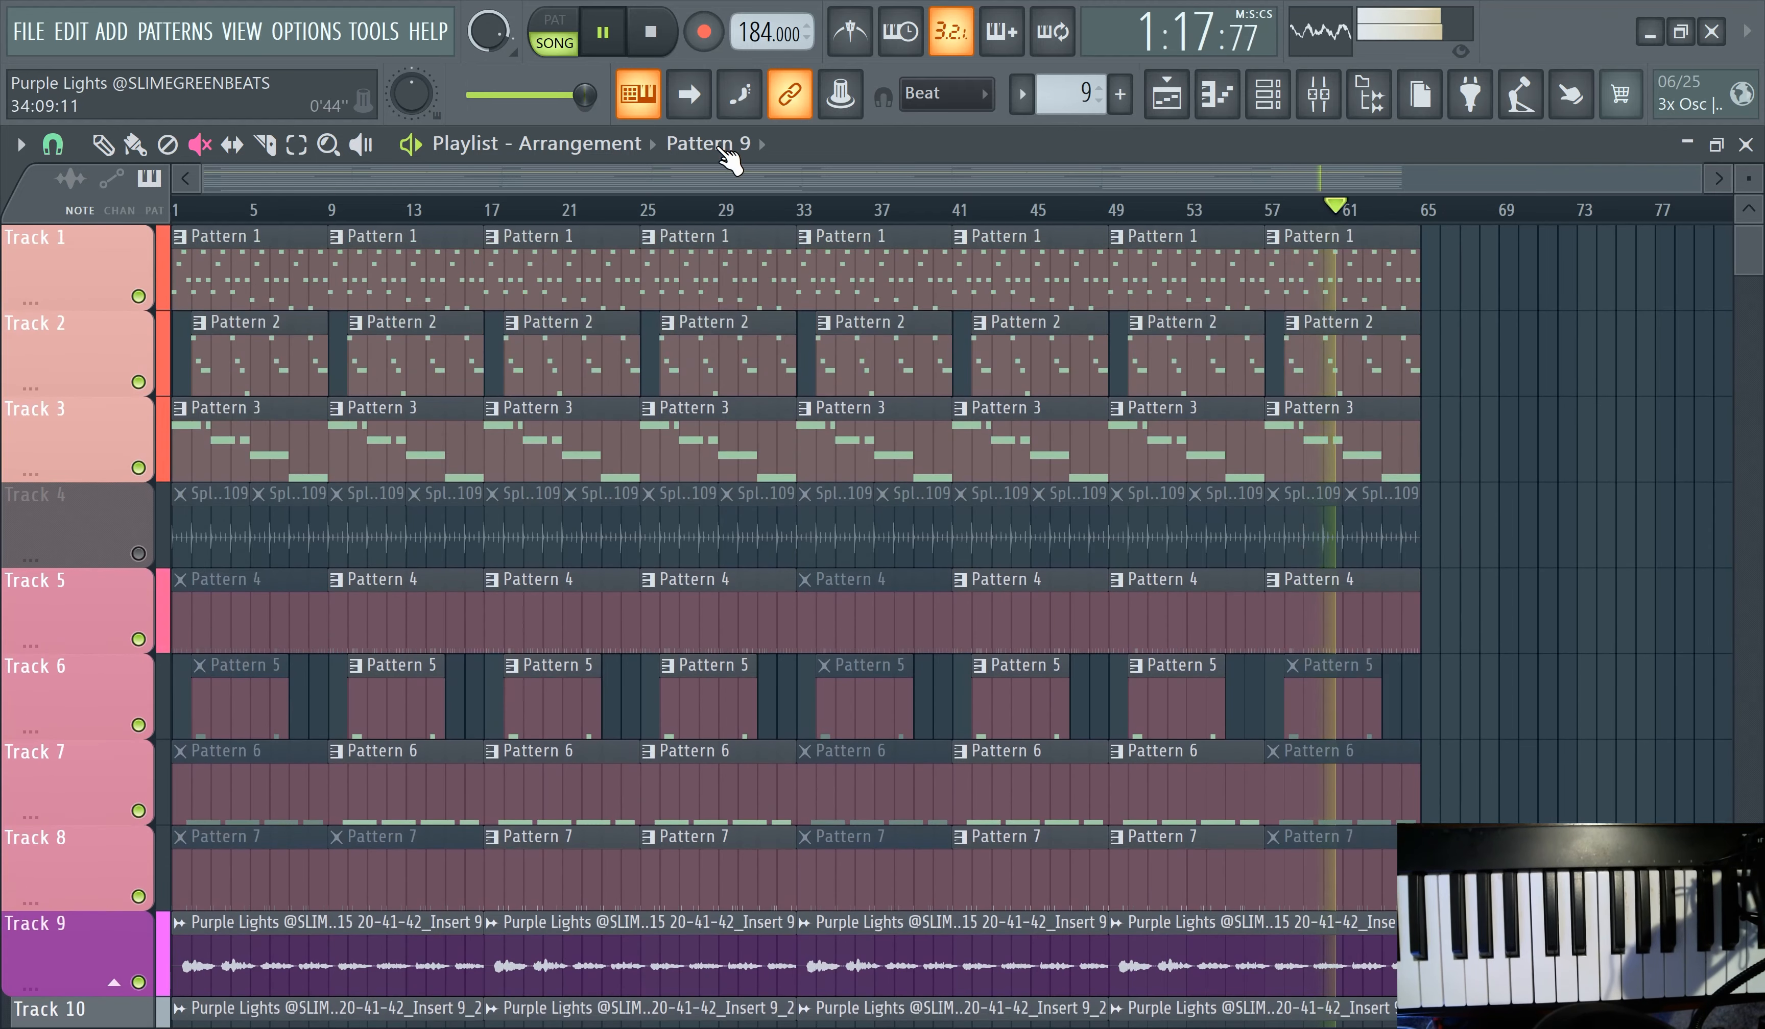
pyautogui.scroll(-4, 1505, 532)
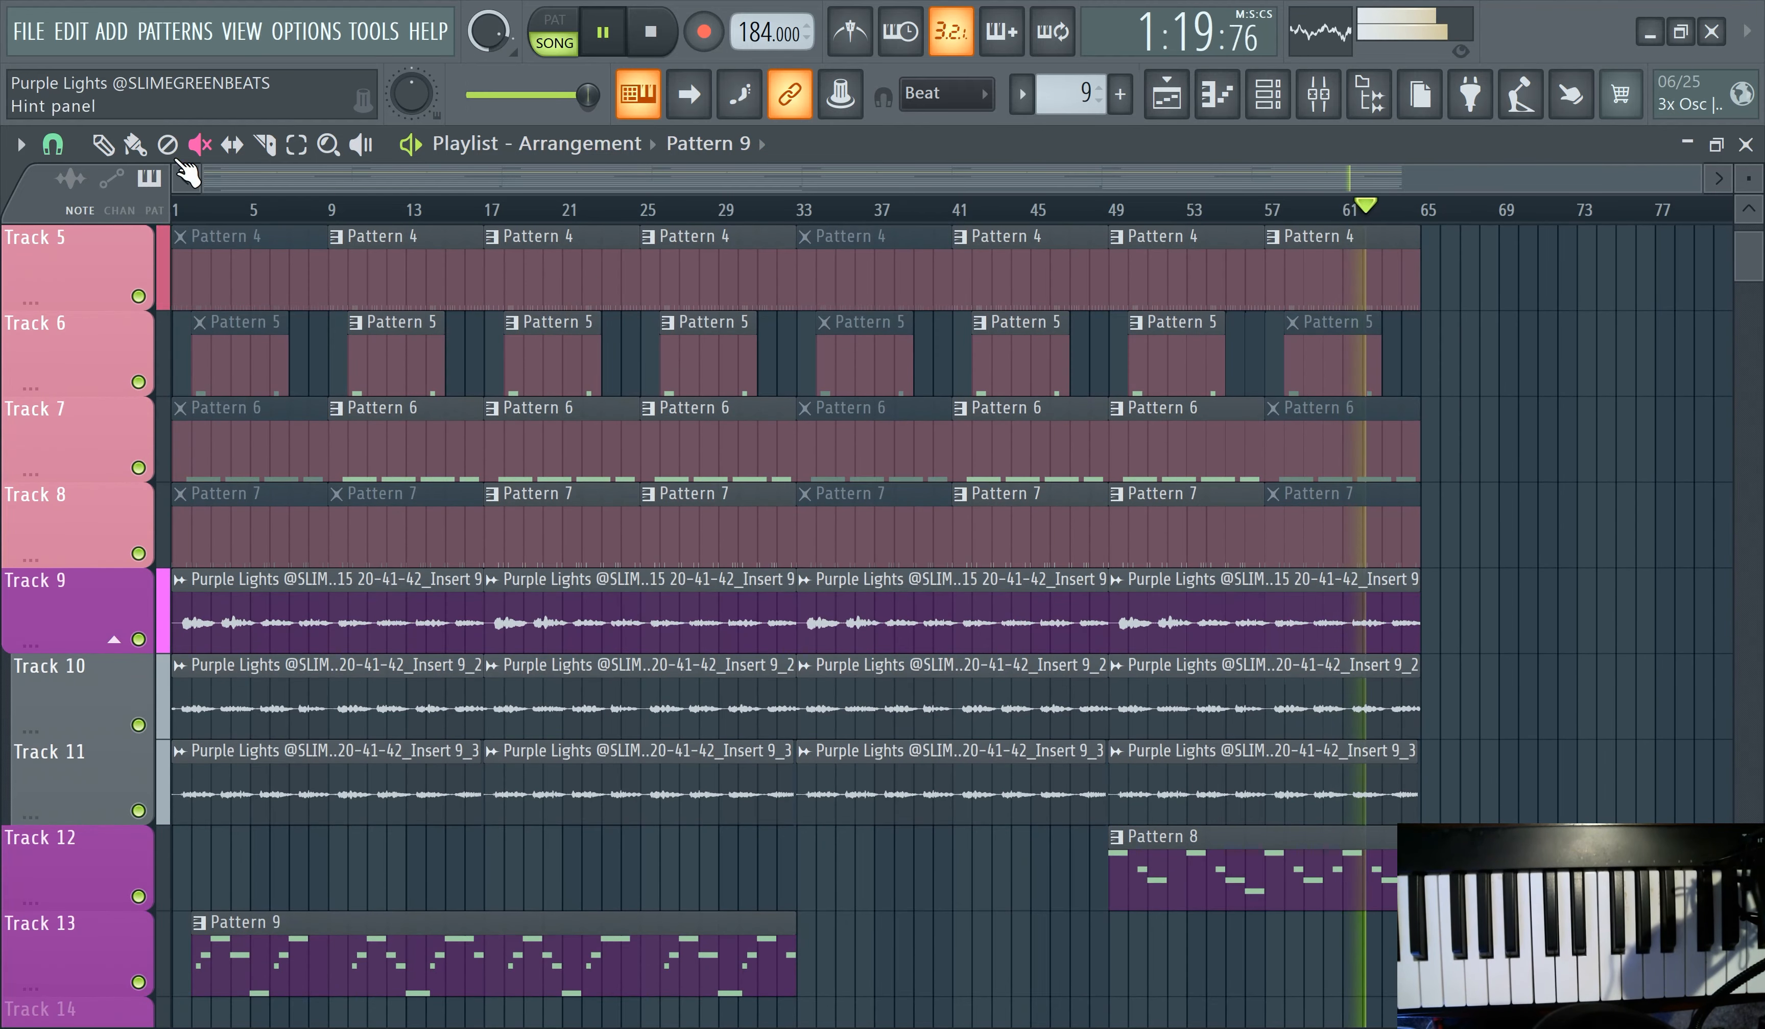
pyautogui.scroll(4, 1581, 485)
pyautogui.moveTo(1453, 451); pyautogui.dragTo(1503, 262)
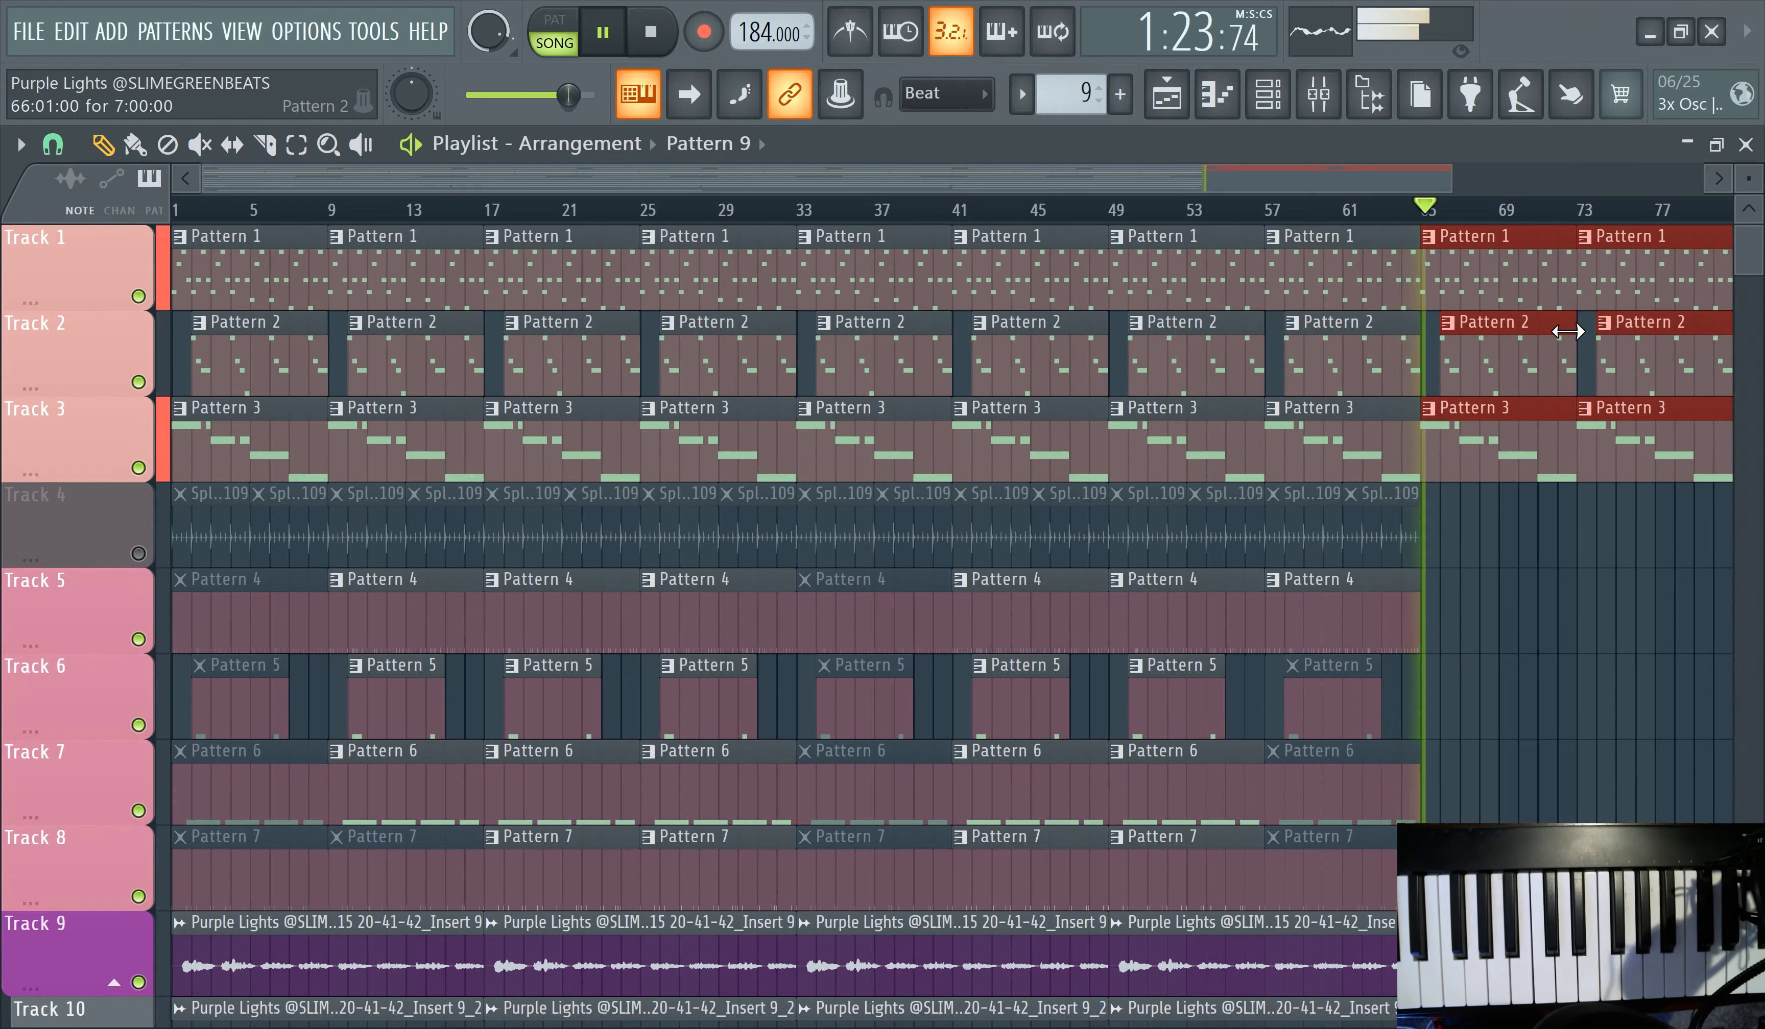
pyautogui.keyDown('ctrl'); pyautogui.scroll(4, 1524, 325); pyautogui.keyUp('ctrl')
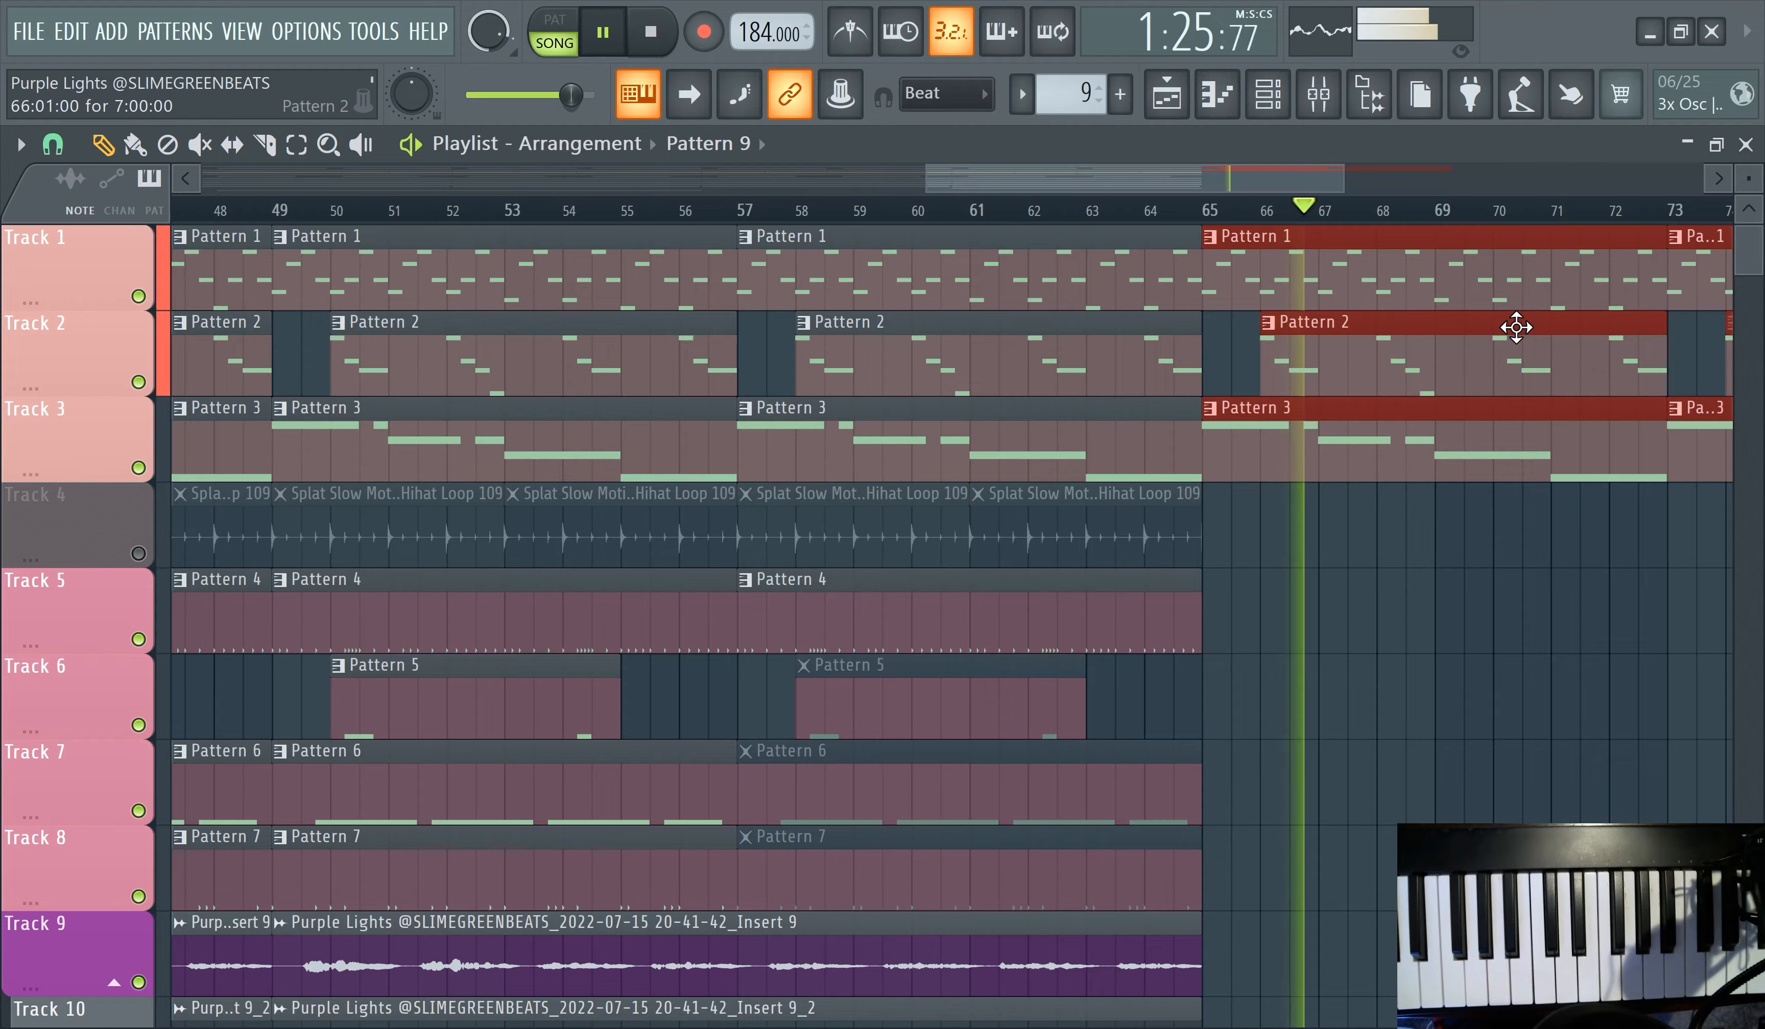
# - Mute the audio Tracks 9, 10 and 11 and stop playback
pyautogui.keyDown('ctrl'); pyautogui.scroll(-2, 1506, 346); pyautogui.keyUp('ctrl')
pyautogui.scroll(-4, 1449, 375)
pyautogui.keyDown('ctrl'); pyautogui.scroll(-2, 1378, 382); pyautogui.keyUp('ctrl')
pyautogui.keyDown('ctrl'); pyautogui.scroll(-1, 792, 474); pyautogui.keyUp('ctrl')
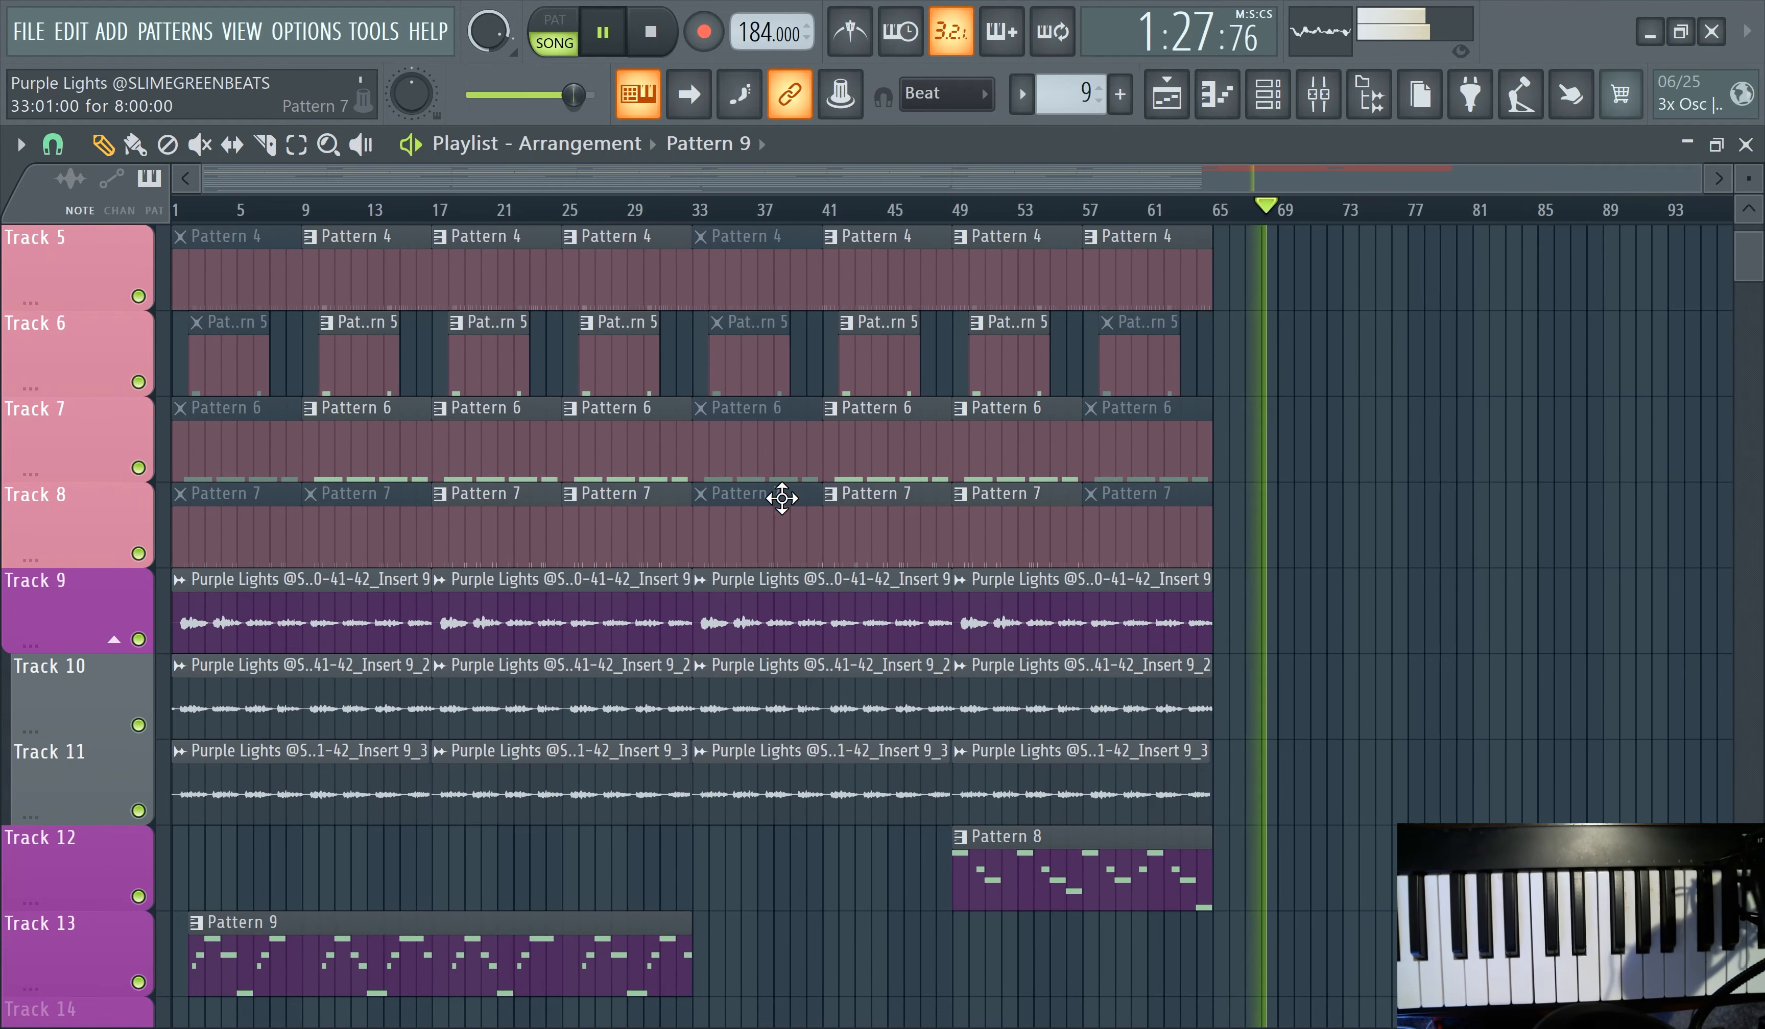
pyautogui.click(138, 811)
pyautogui.click(139, 726)
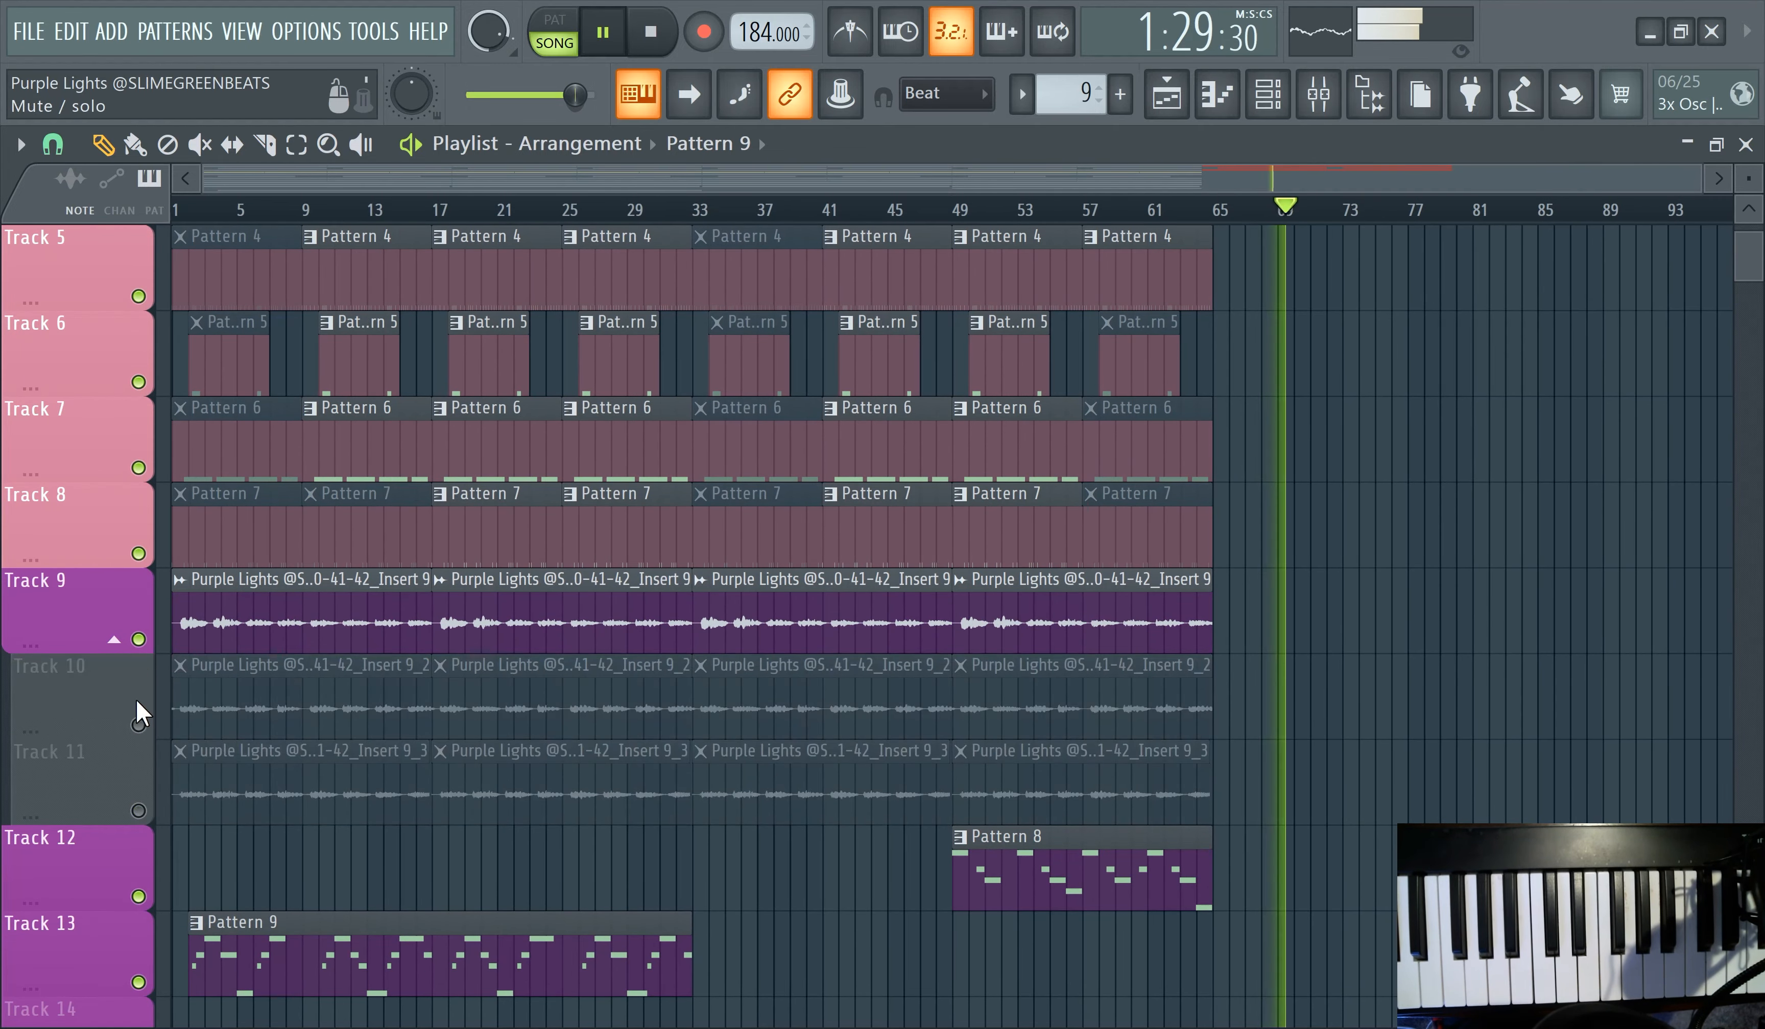
pyautogui.click(138, 640)
pyautogui.click(665, 39)
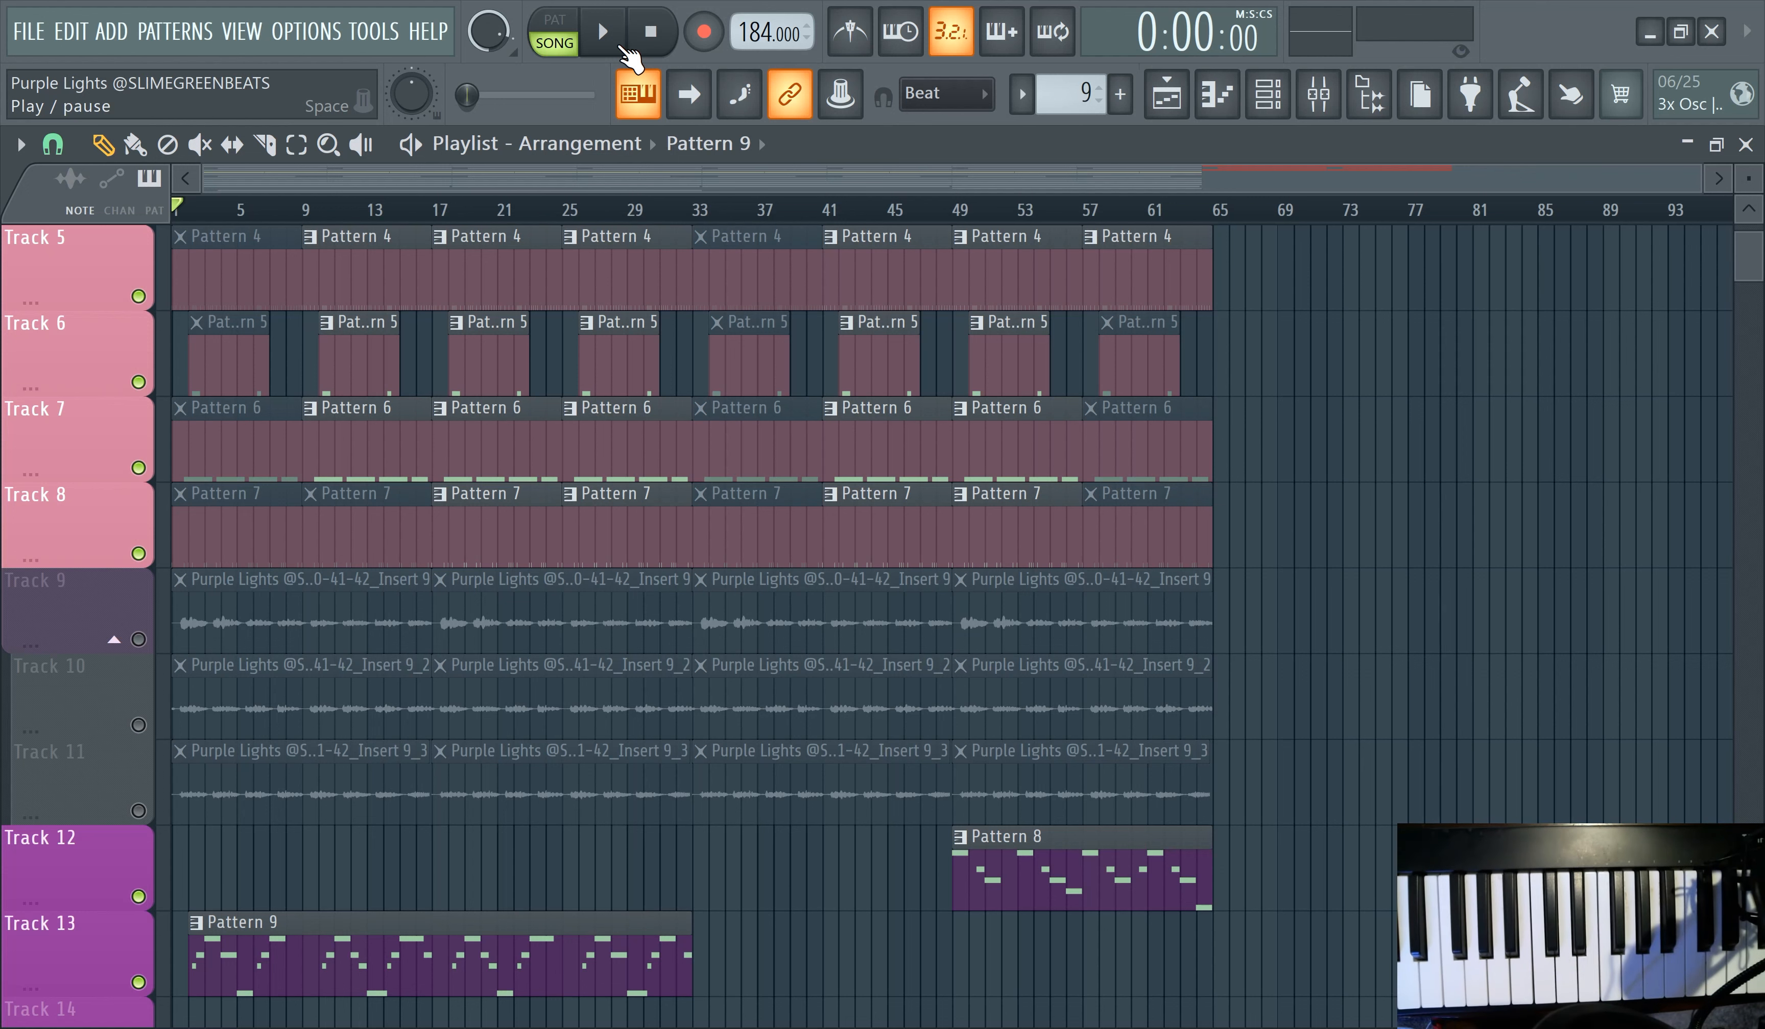
# - Play the song from the start and trim the Pattern 9 clip on Track 13 so it begins at bar 9
pyautogui.moveTo(1698, 178); pyautogui.dragTo(1327, 179)
pyautogui.scroll(-3, 752, 440)
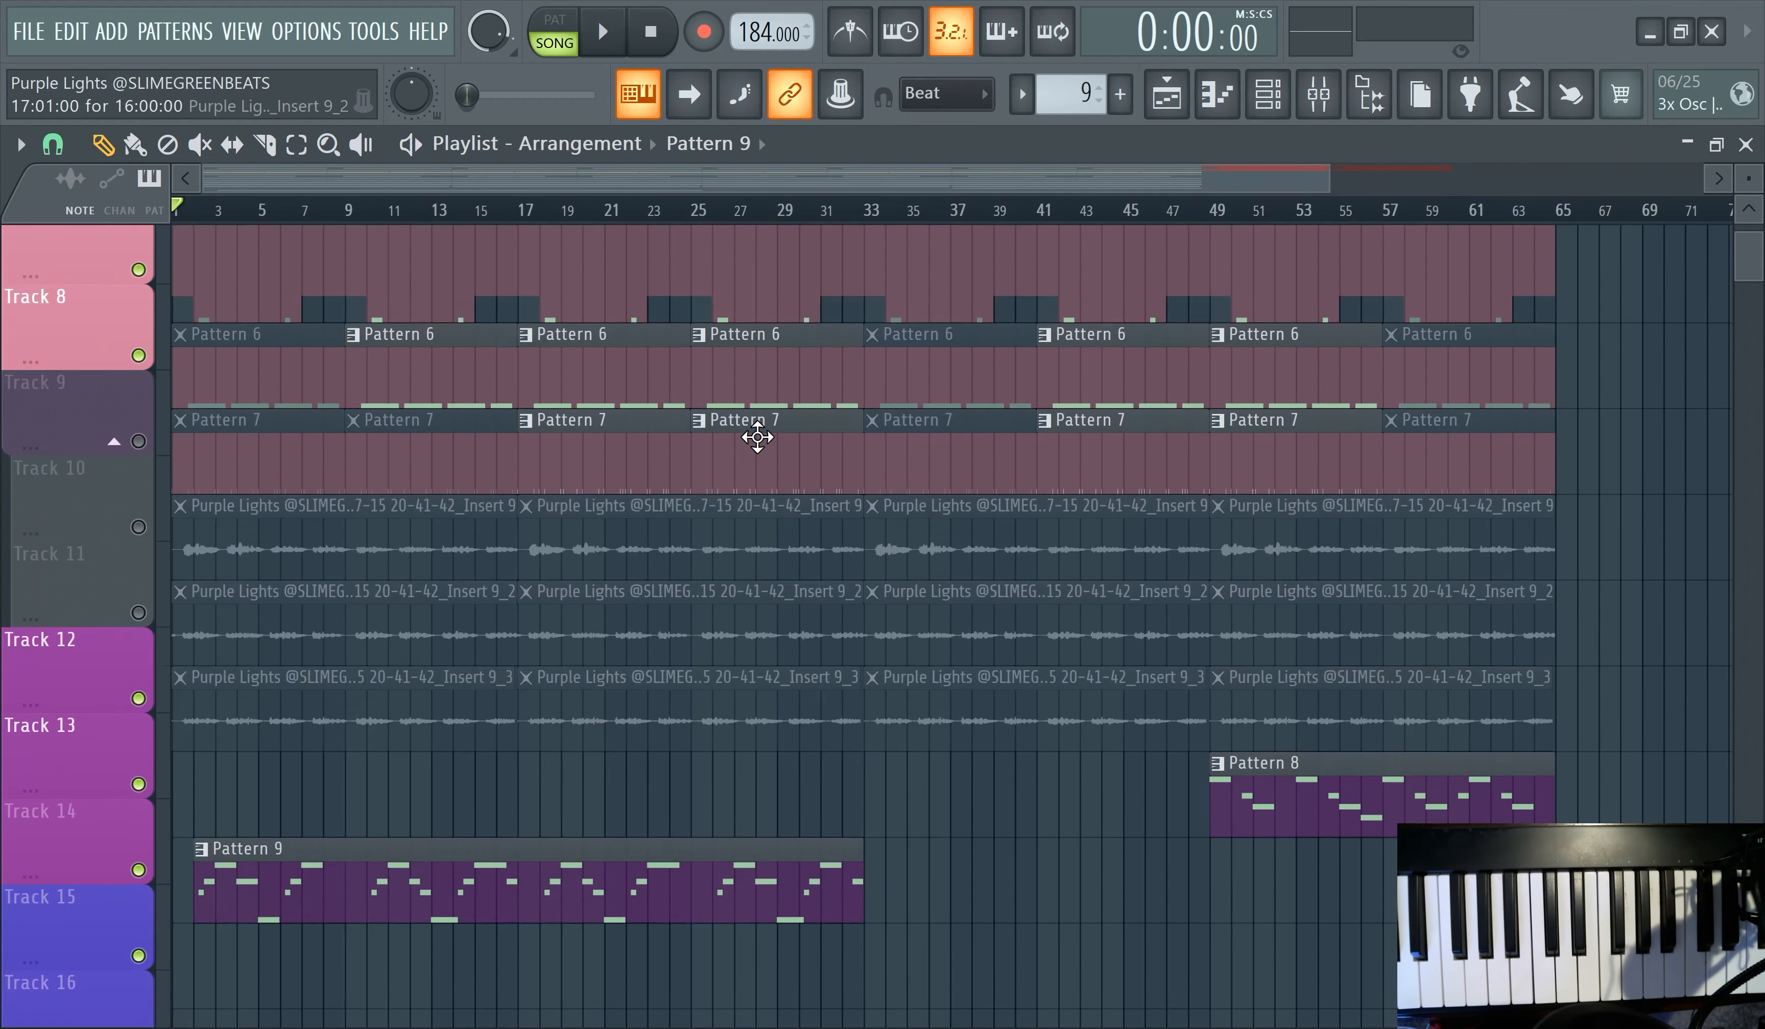
pyautogui.scroll(6, 752, 440)
pyautogui.scroll(-3, 752, 439)
pyautogui.click(605, 36)
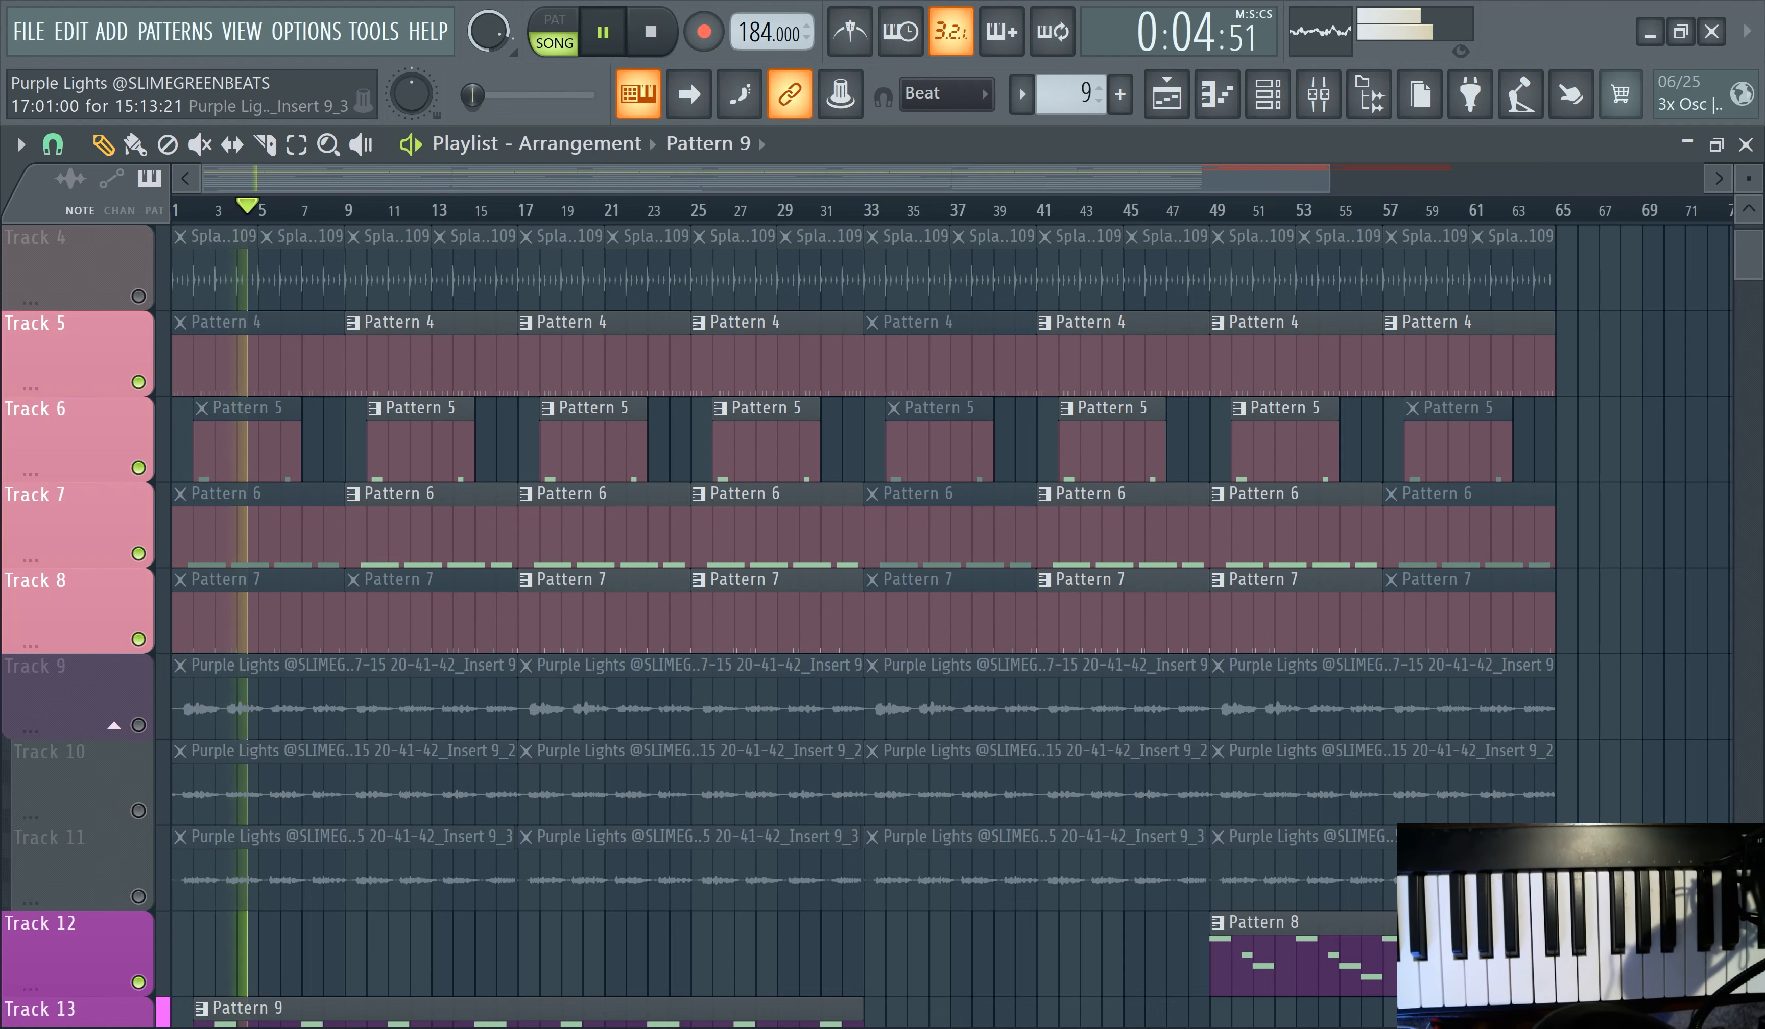
pyautogui.scroll(-3, 434, 741)
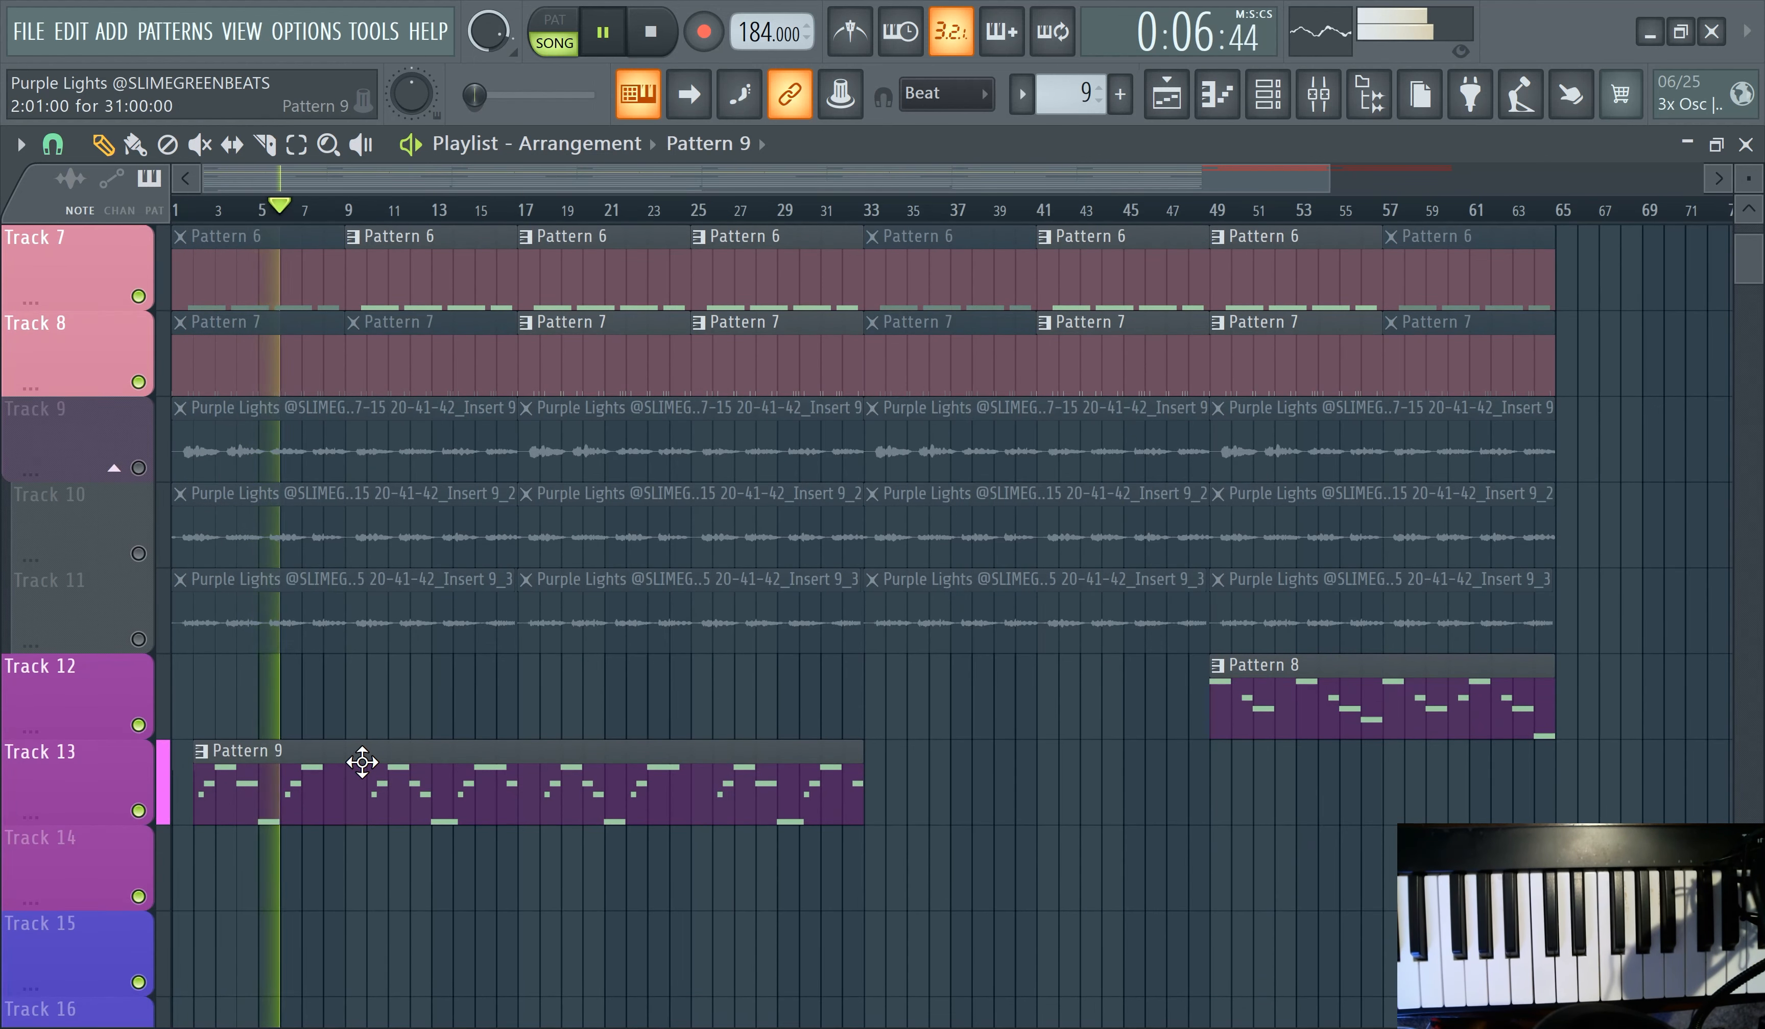
pyautogui.moveTo(196, 803); pyautogui.dragTo(345, 807)
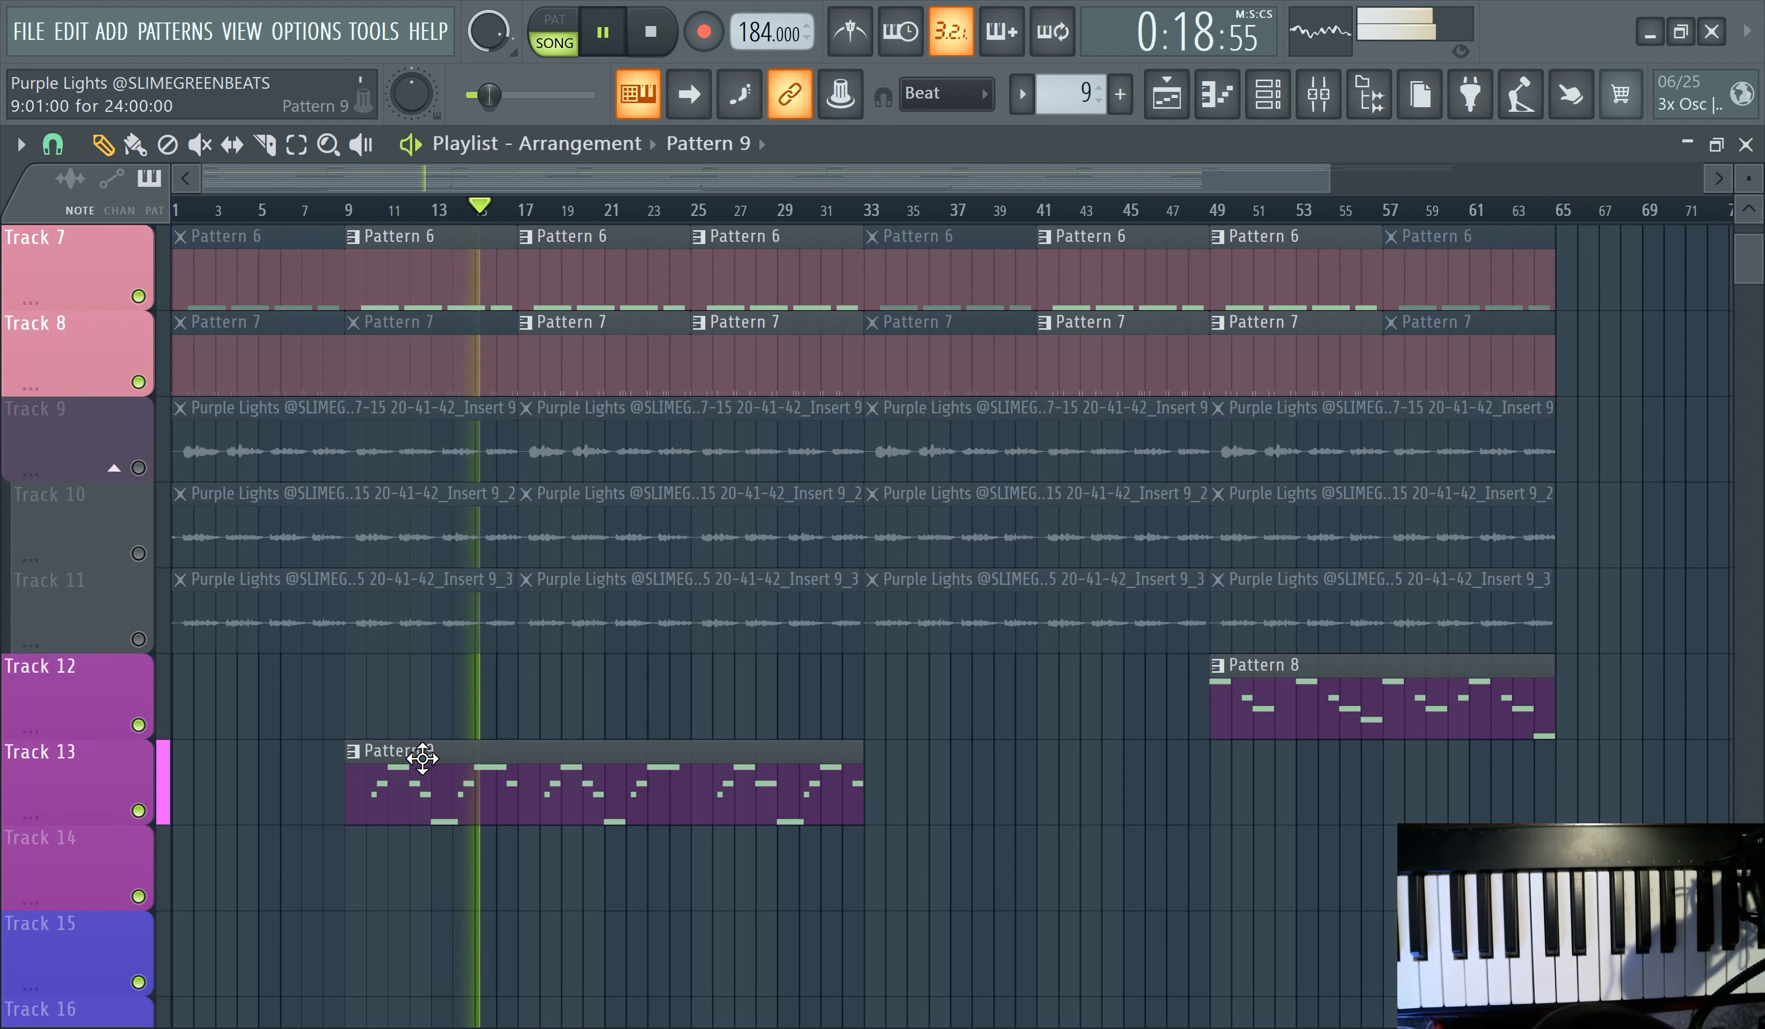
# - Open the Pattern 9 notes and shorten the E5 note at bar 12 so it ends at bar 13
pyautogui.doubleClick(458, 787)
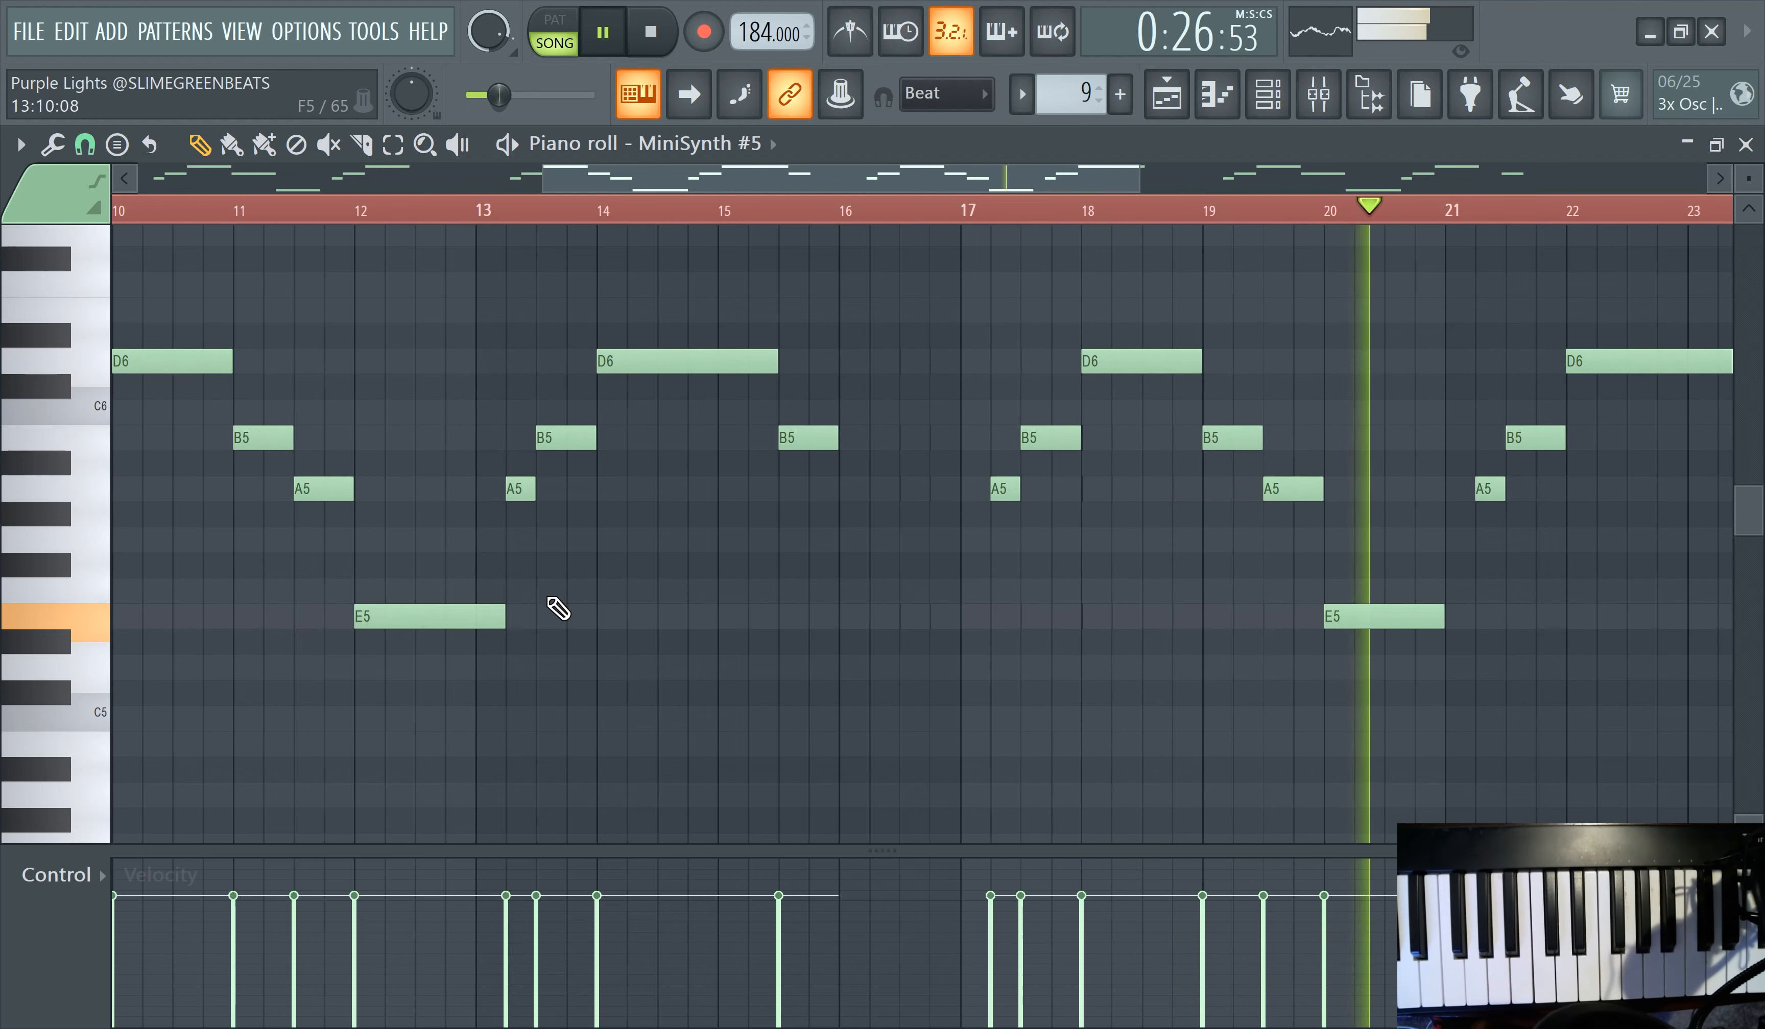
pyautogui.moveTo(502, 616); pyautogui.dragTo(475, 618)
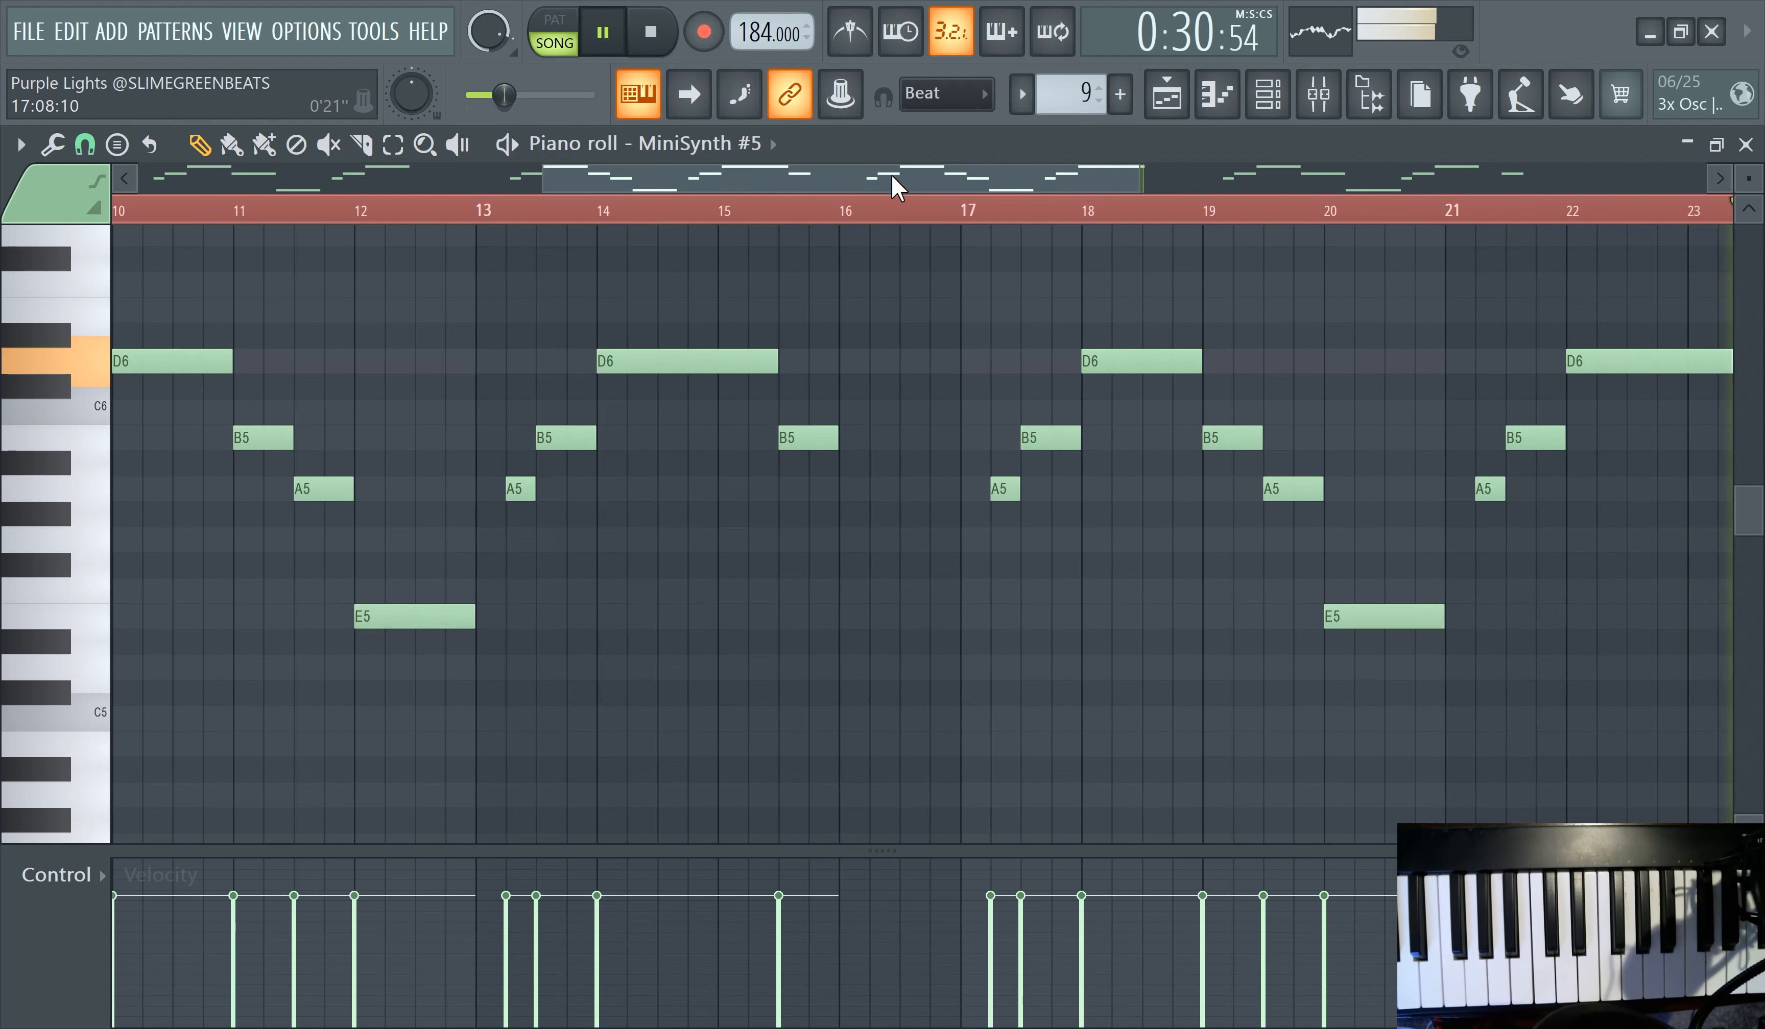
# - Shorten the D6 note at bar 22 to end at bar 23 and the E5 note at bar 28 to end at bar 29
pyautogui.moveTo(989, 359); pyautogui.dragTo(924, 361)
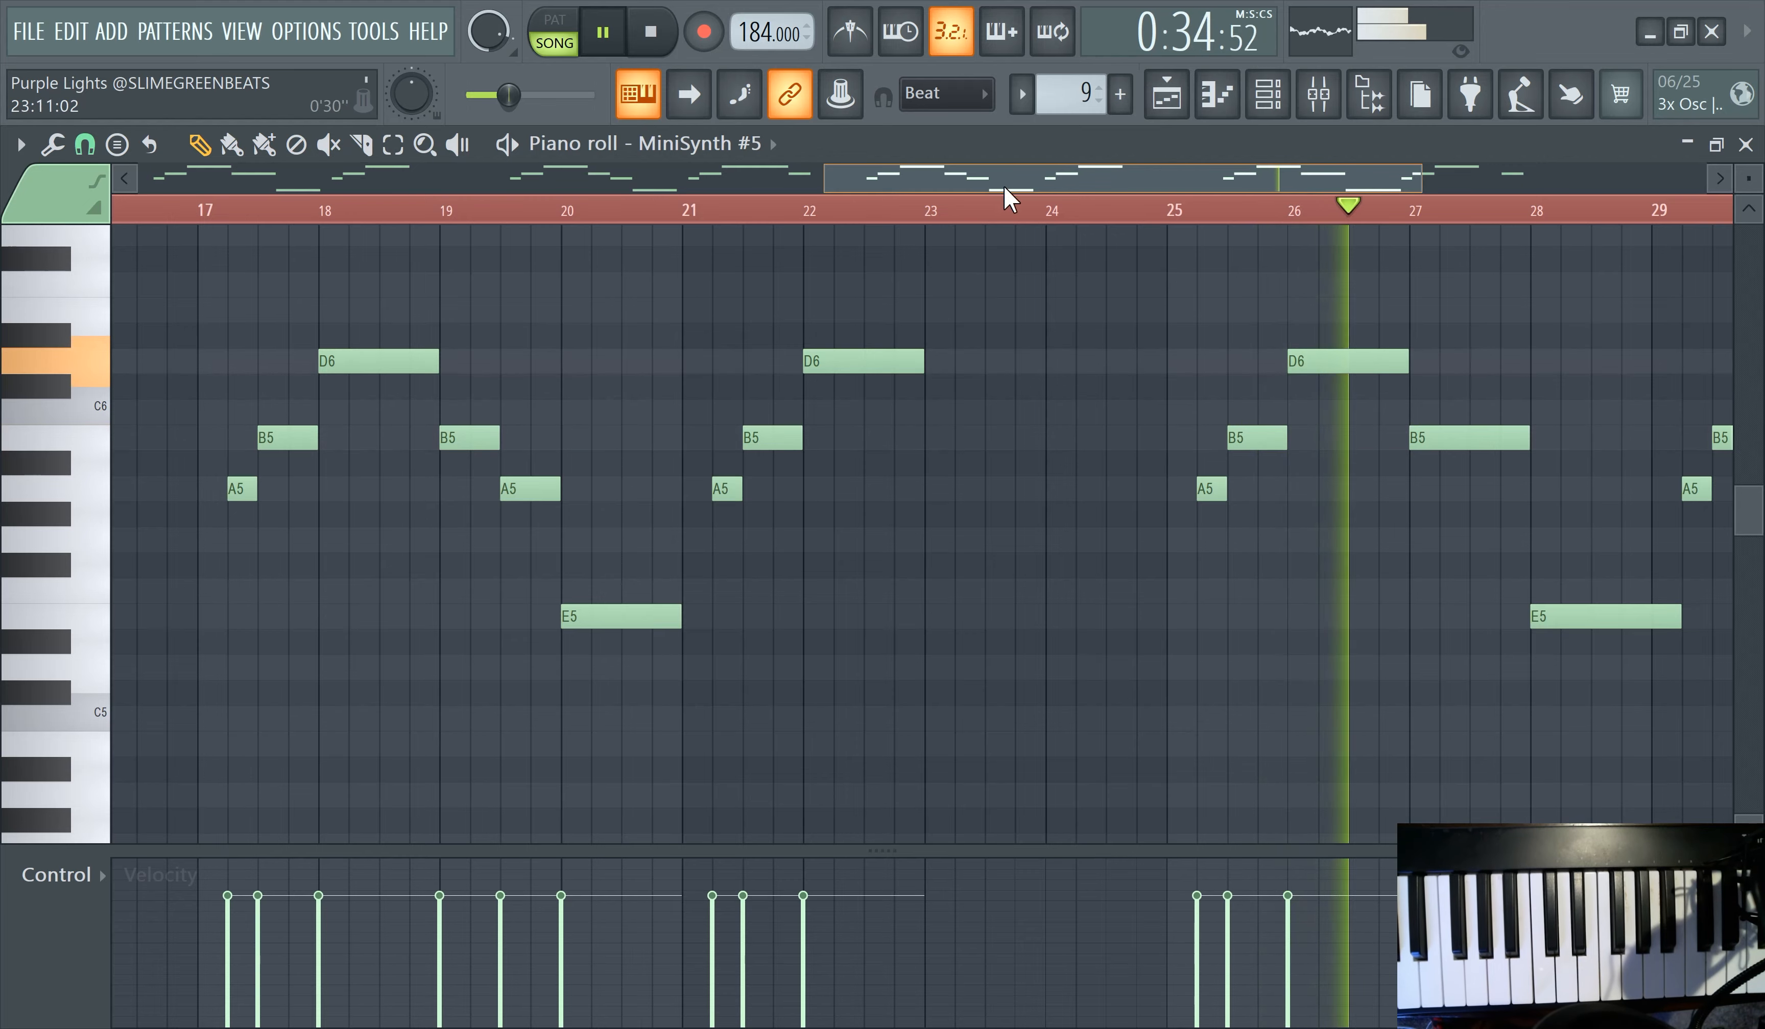
pyautogui.moveTo(1084, 619); pyautogui.dragTo(1054, 621)
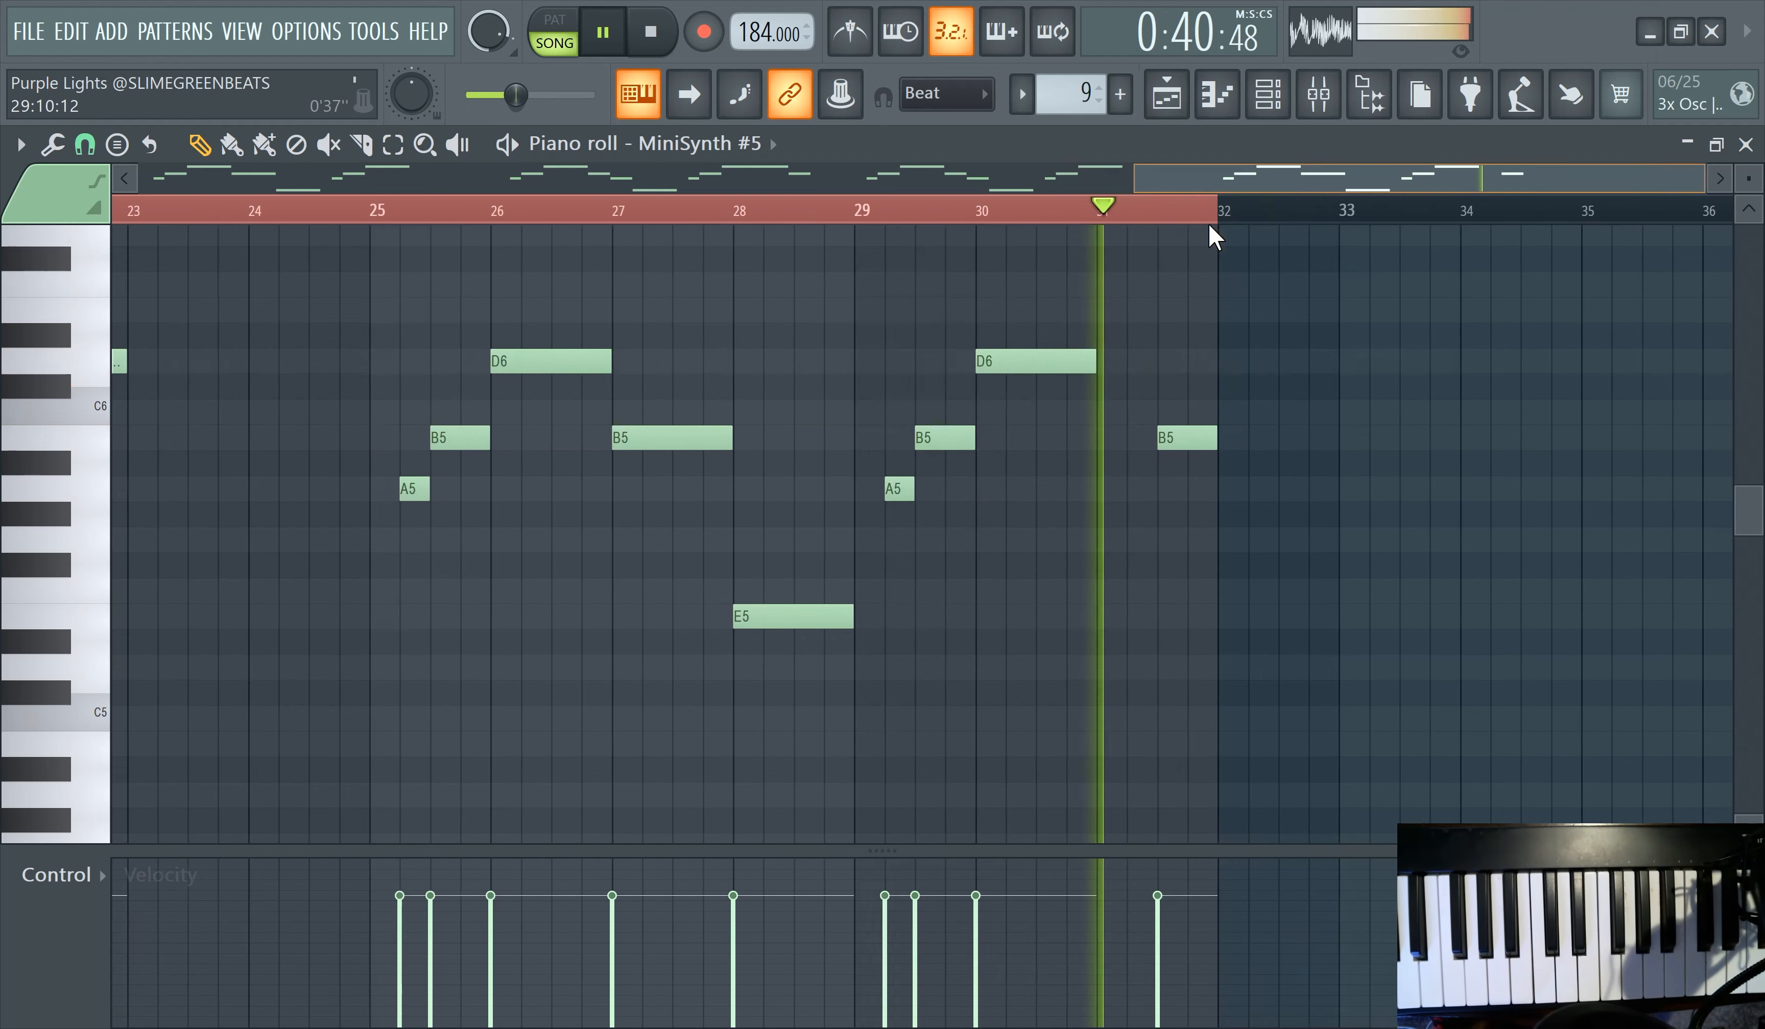
pyautogui.click(1167, 103)
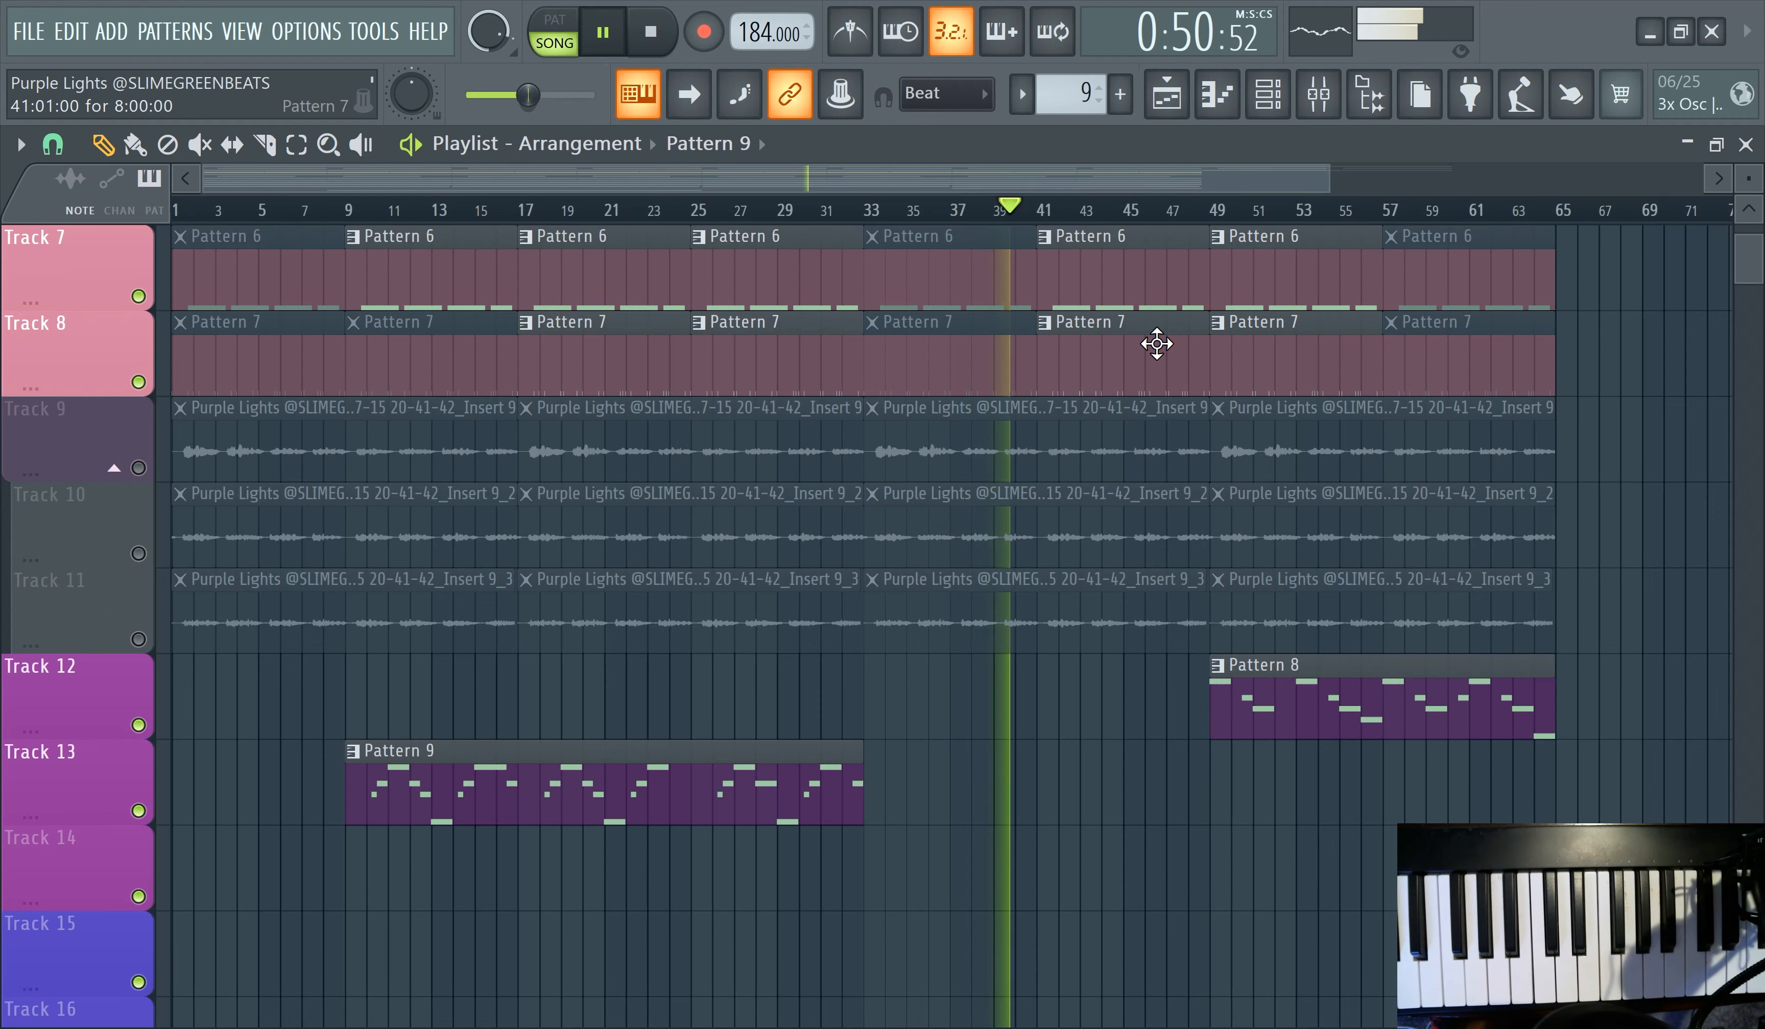
# - Unmute the audio loop on Track 4 in the playlist
pyautogui.scroll(6, 1156, 395)
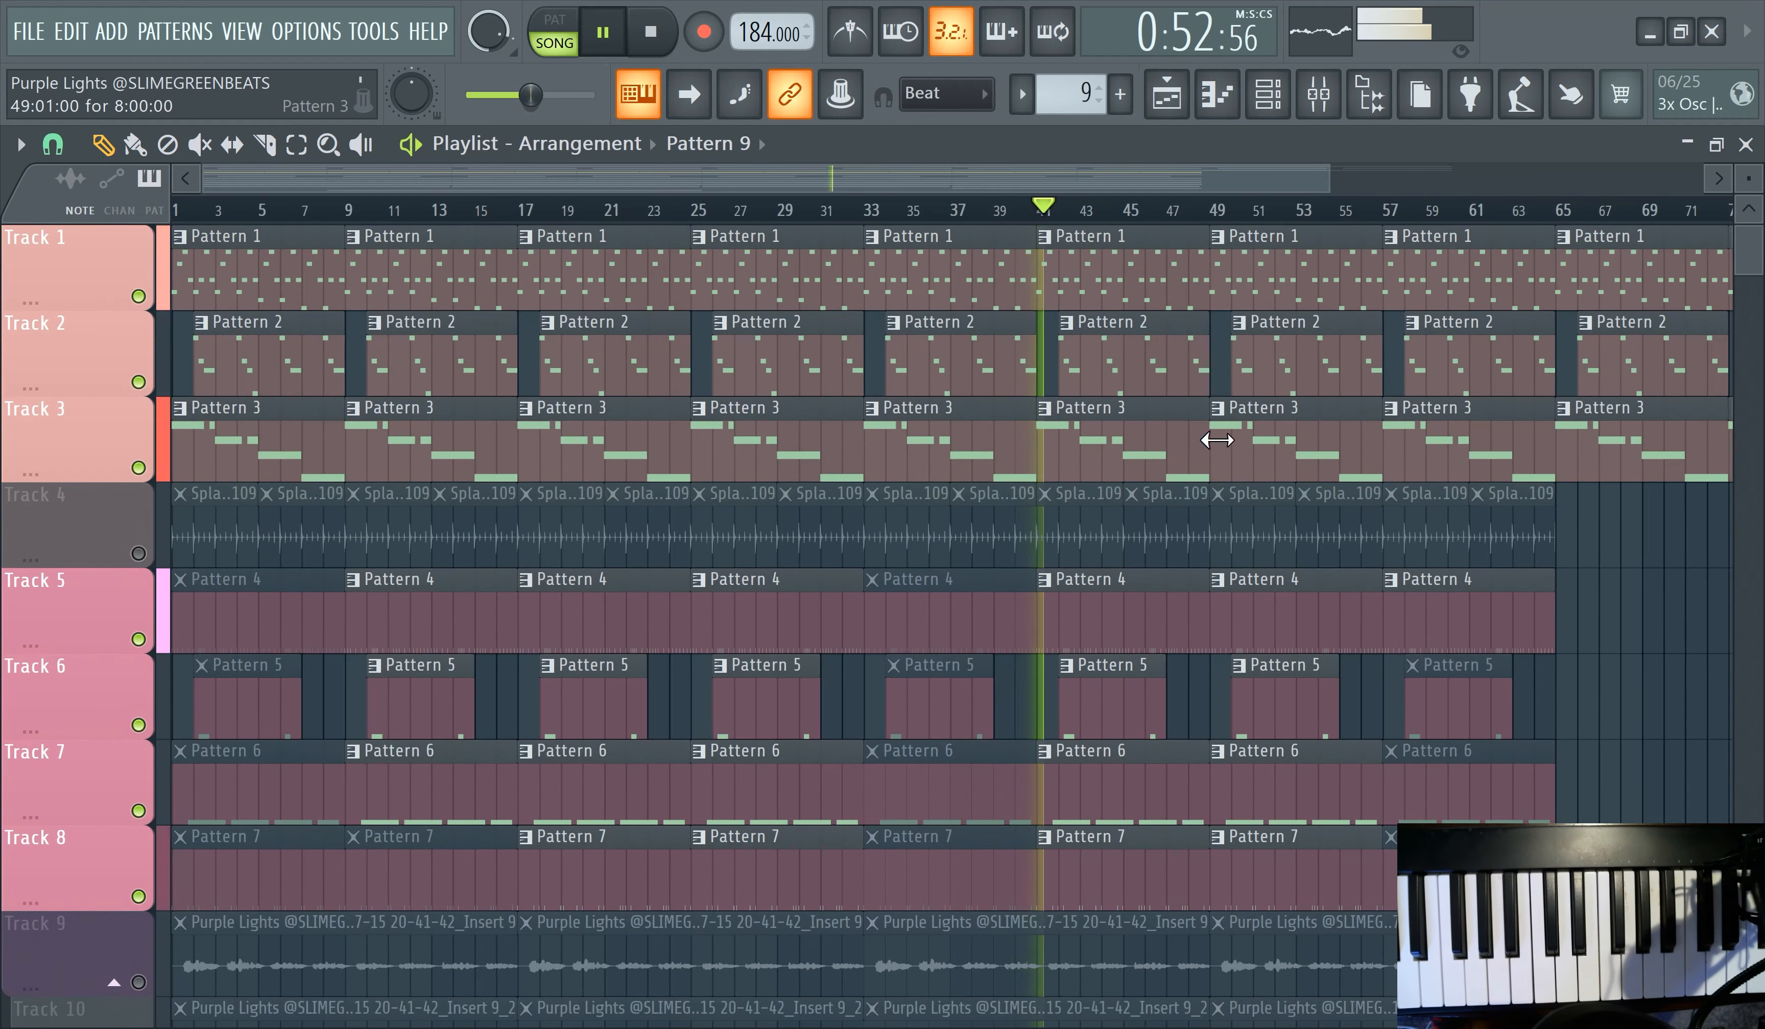
pyautogui.scroll(-2, 1202, 445)
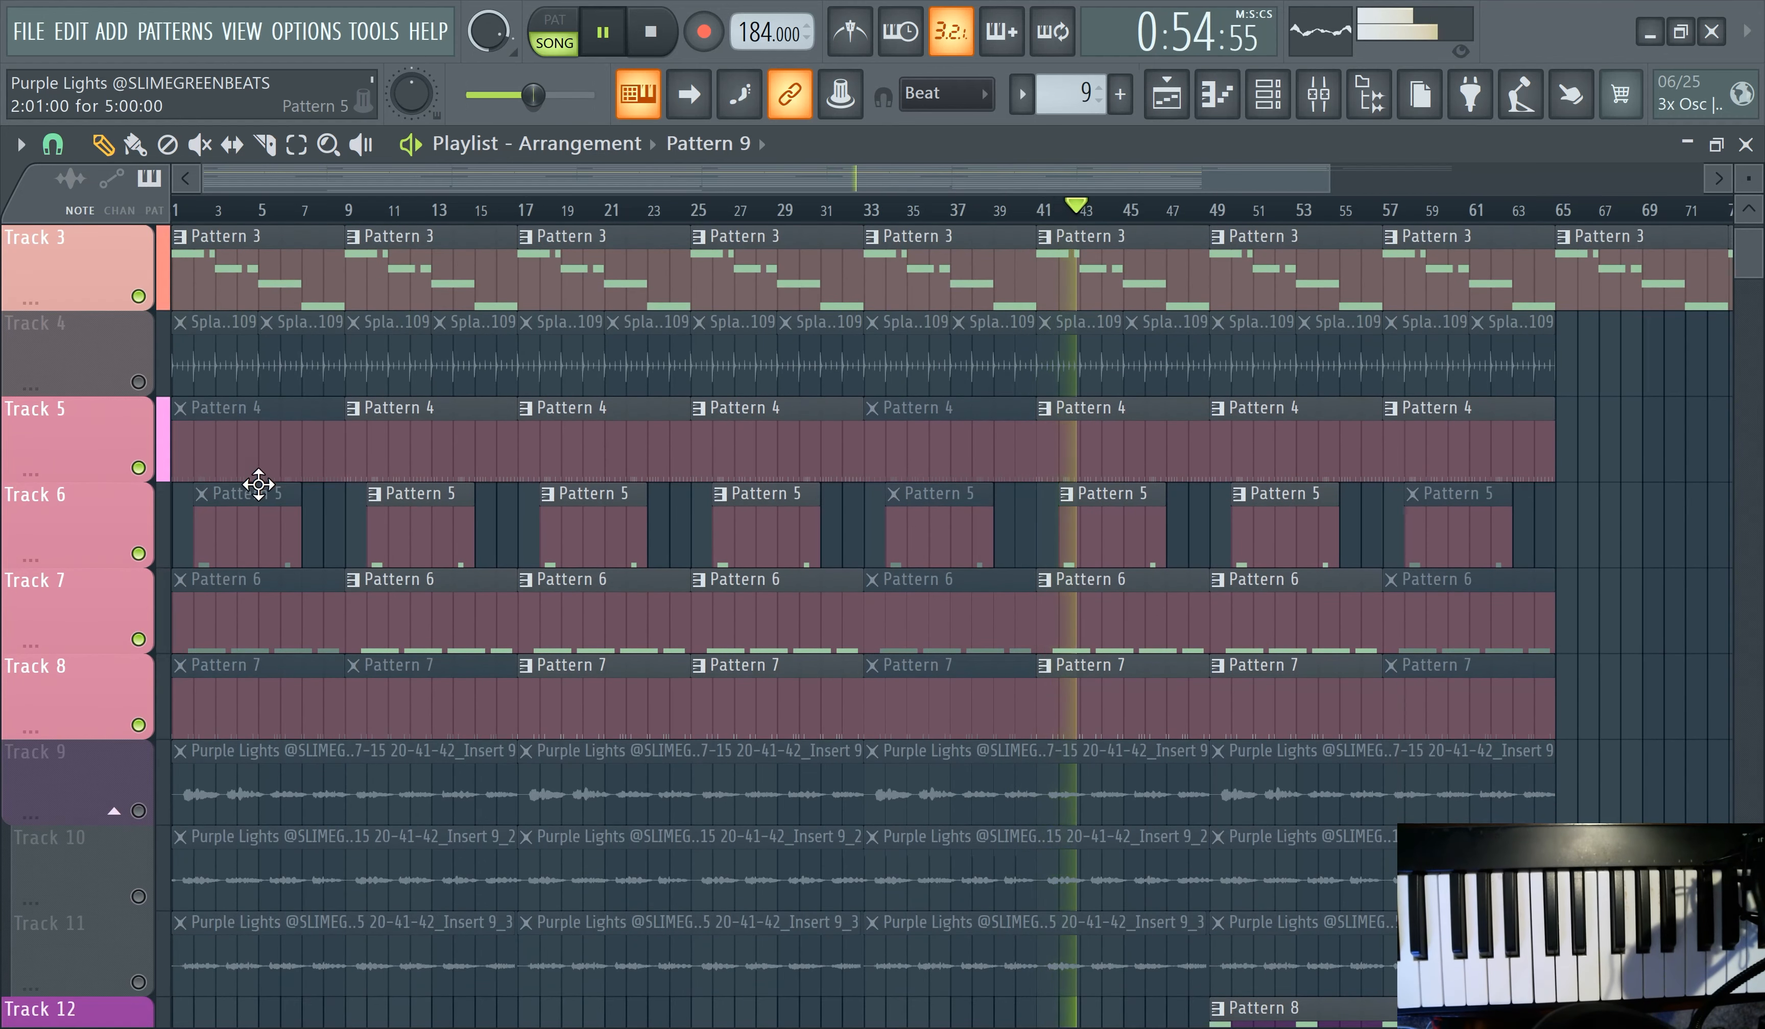
pyautogui.click(138, 382)
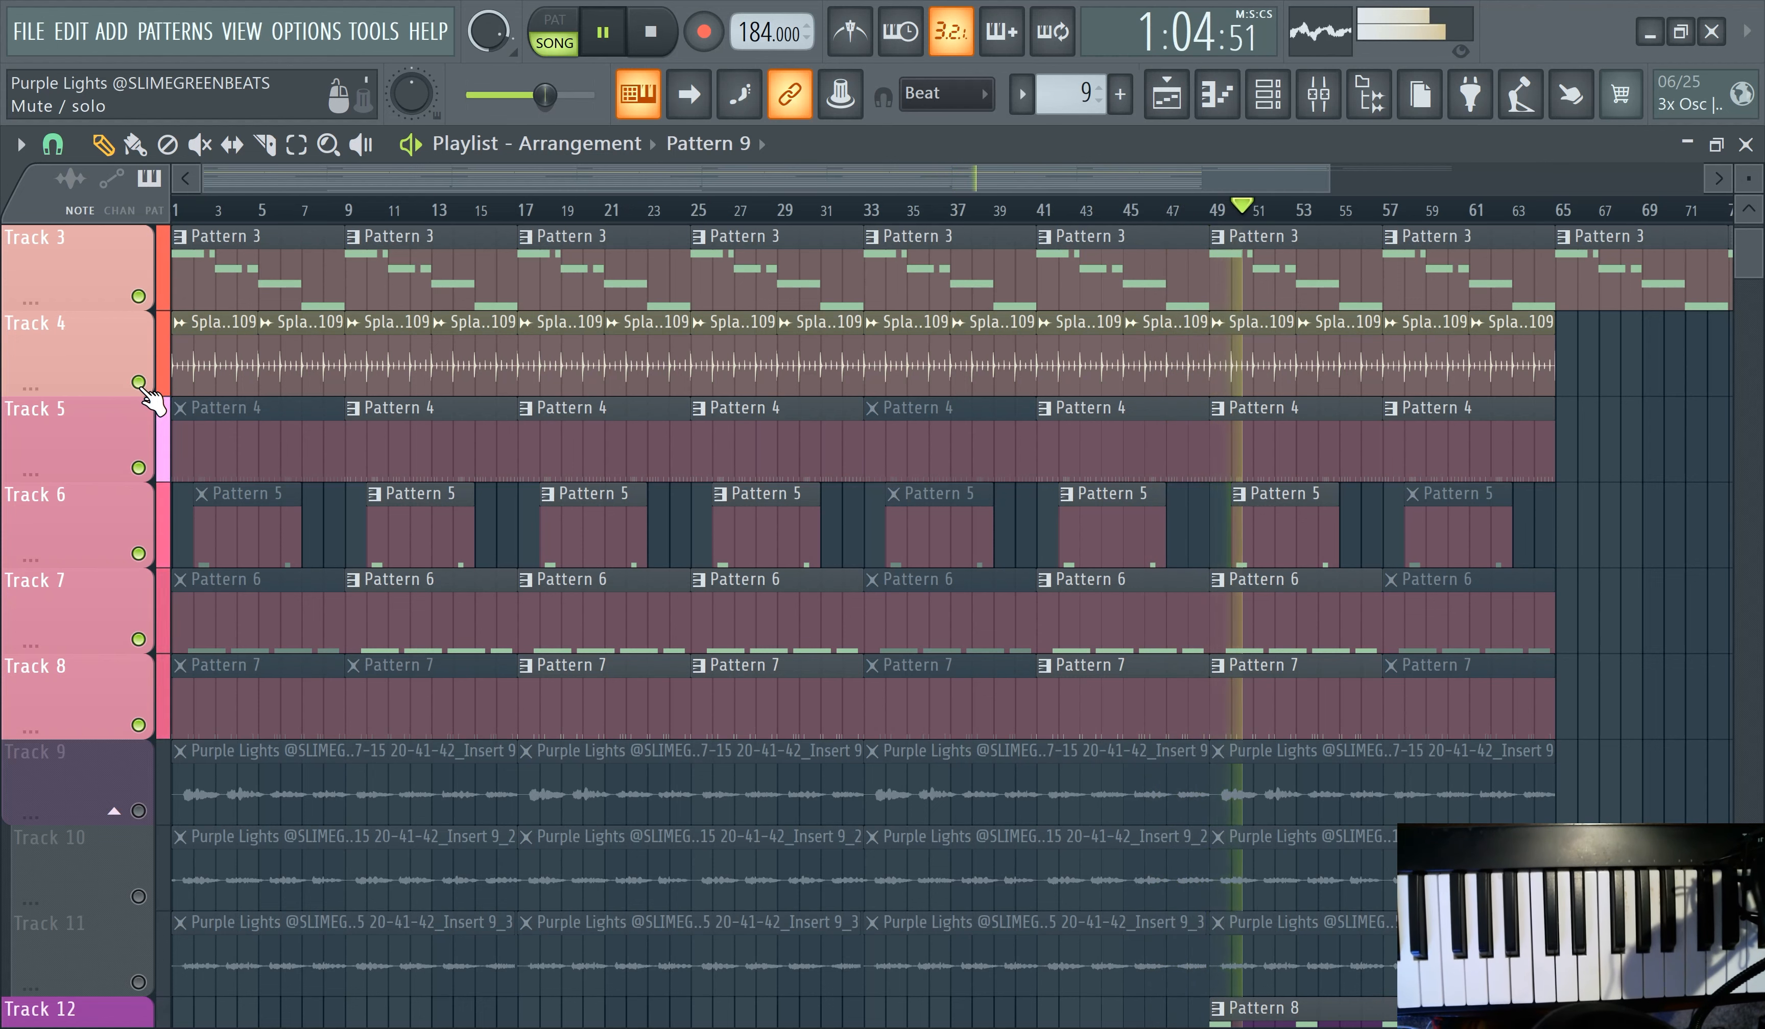
# - Open the Pattern 8 notes from Track 12 and lower the velocity of all of them together
pyautogui.scroll(-5, 1075, 631)
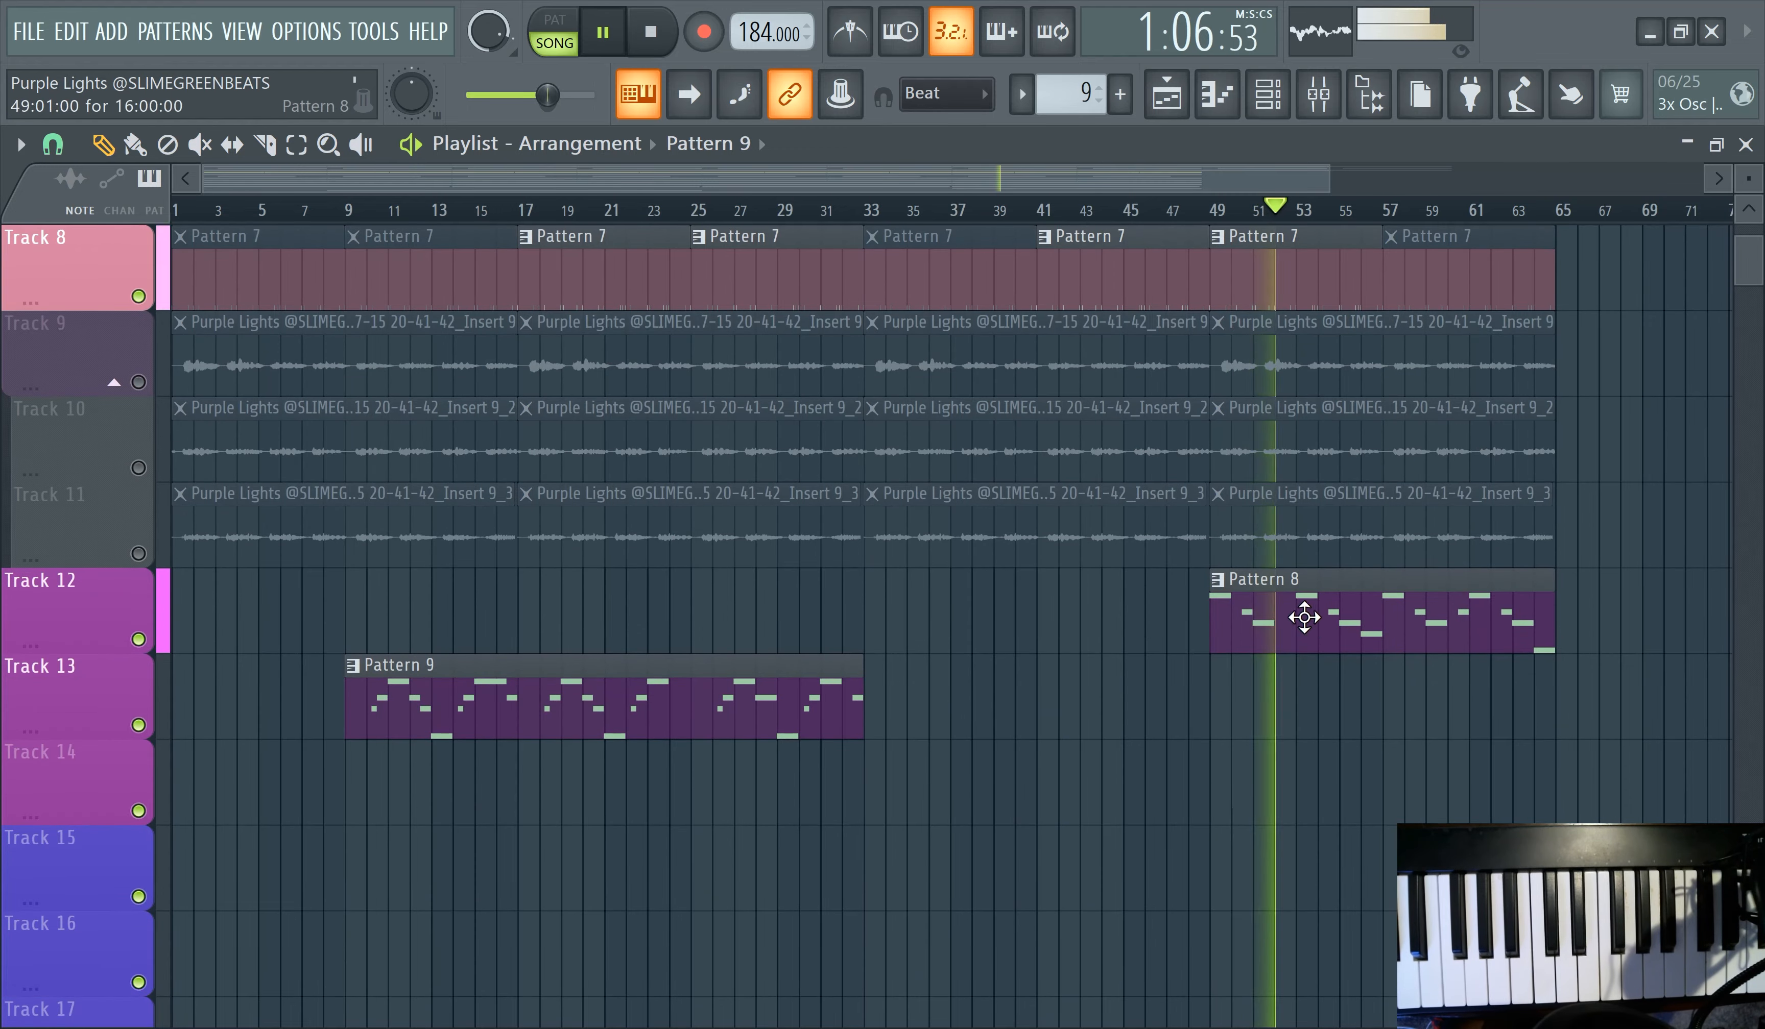
pyautogui.doubleClick(1304, 622)
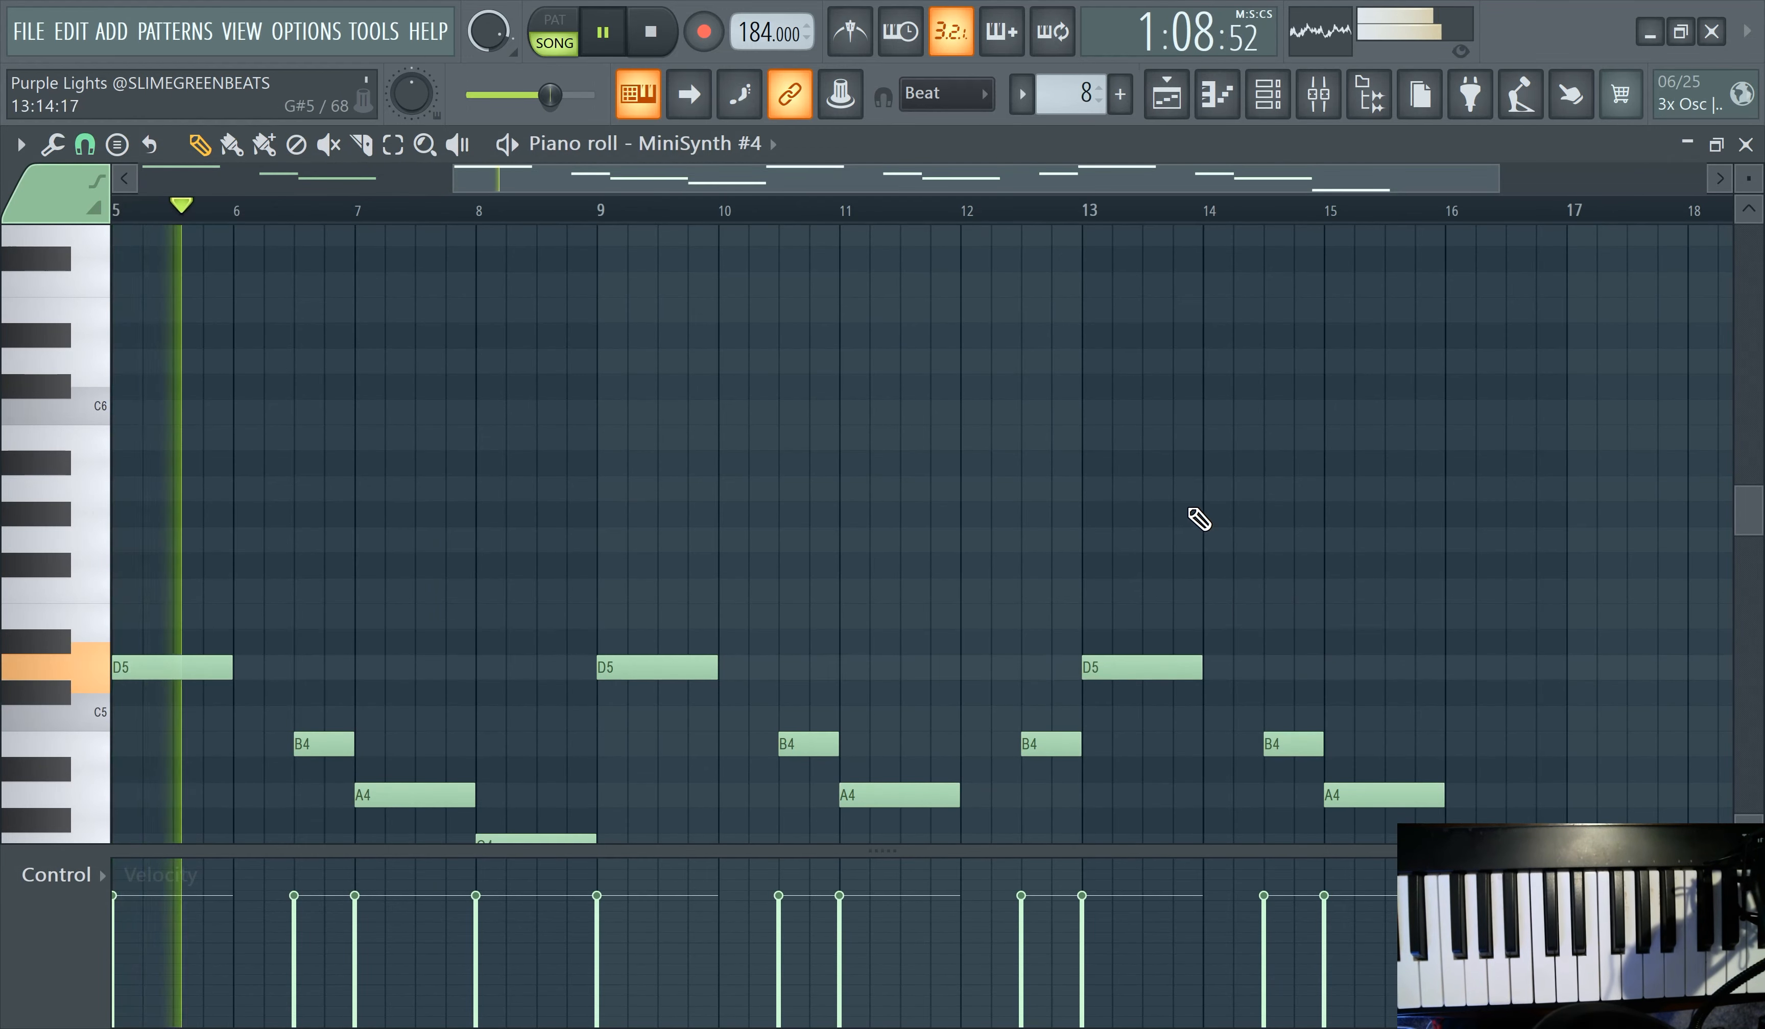
pyautogui.hotkey('ctrl', 'a')
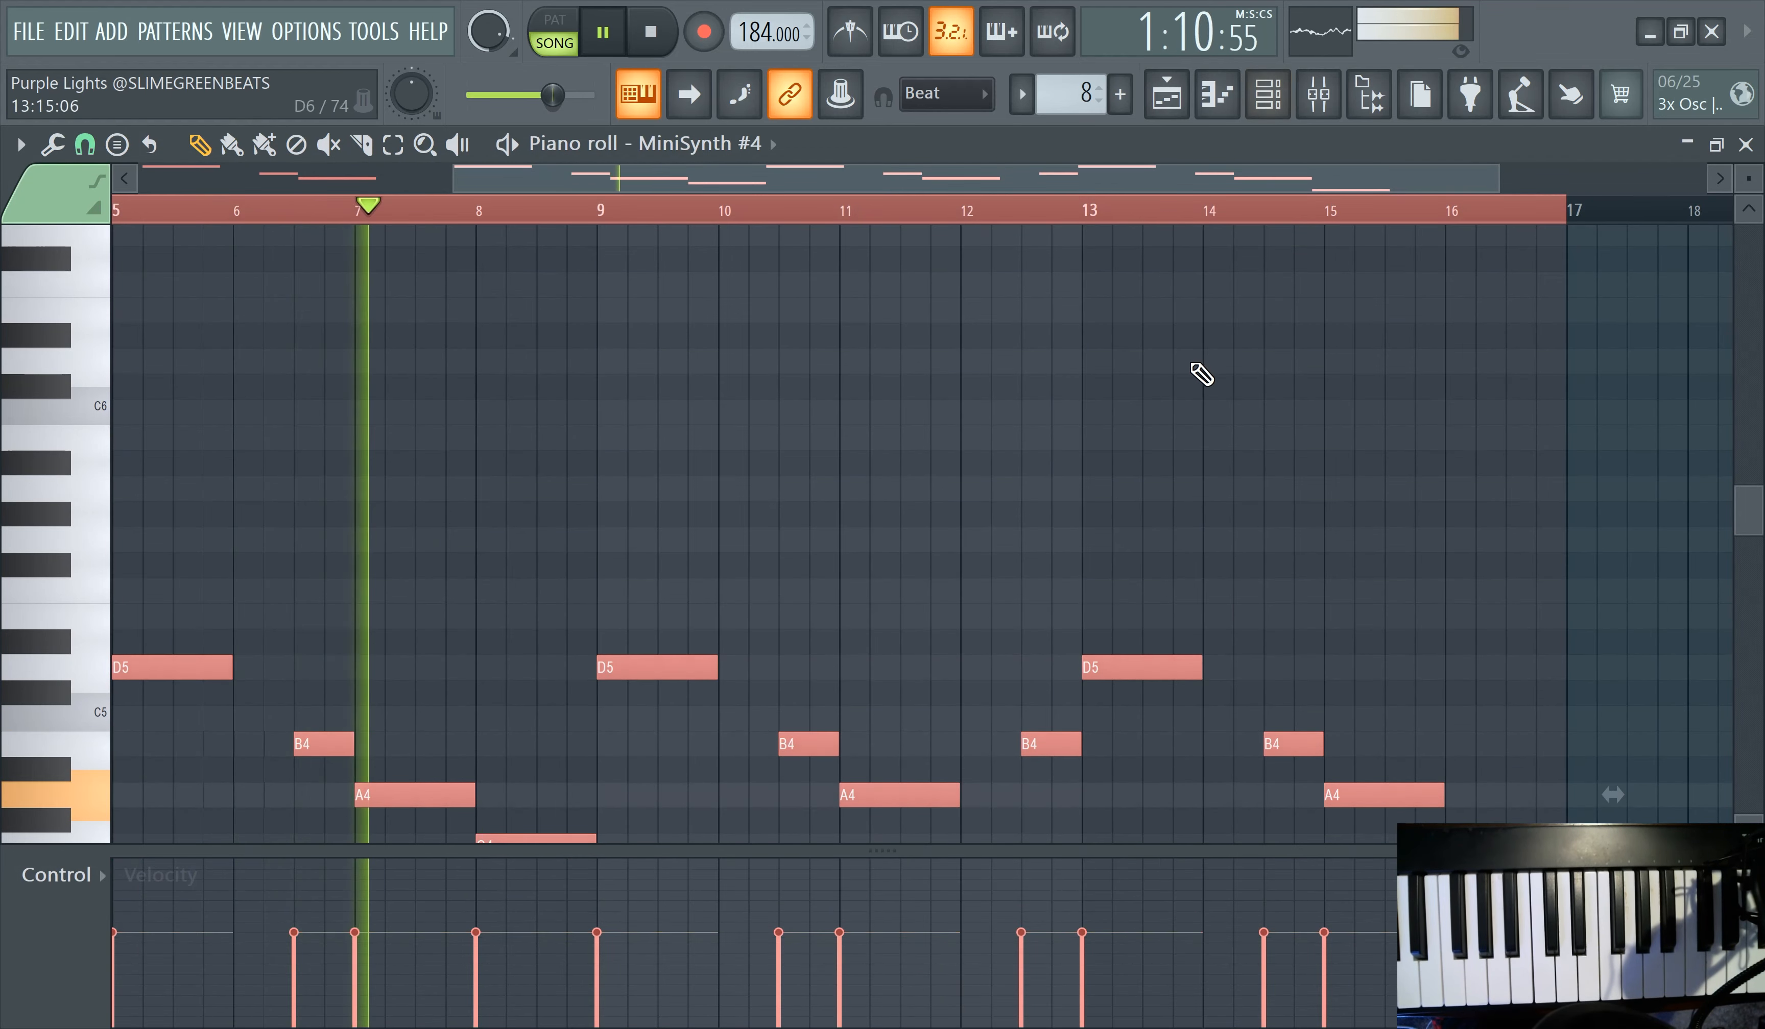
# - Return to the playlist and mute the Pattern 8 clip at bar 49 on Track 12
pyautogui.click(1268, 93)
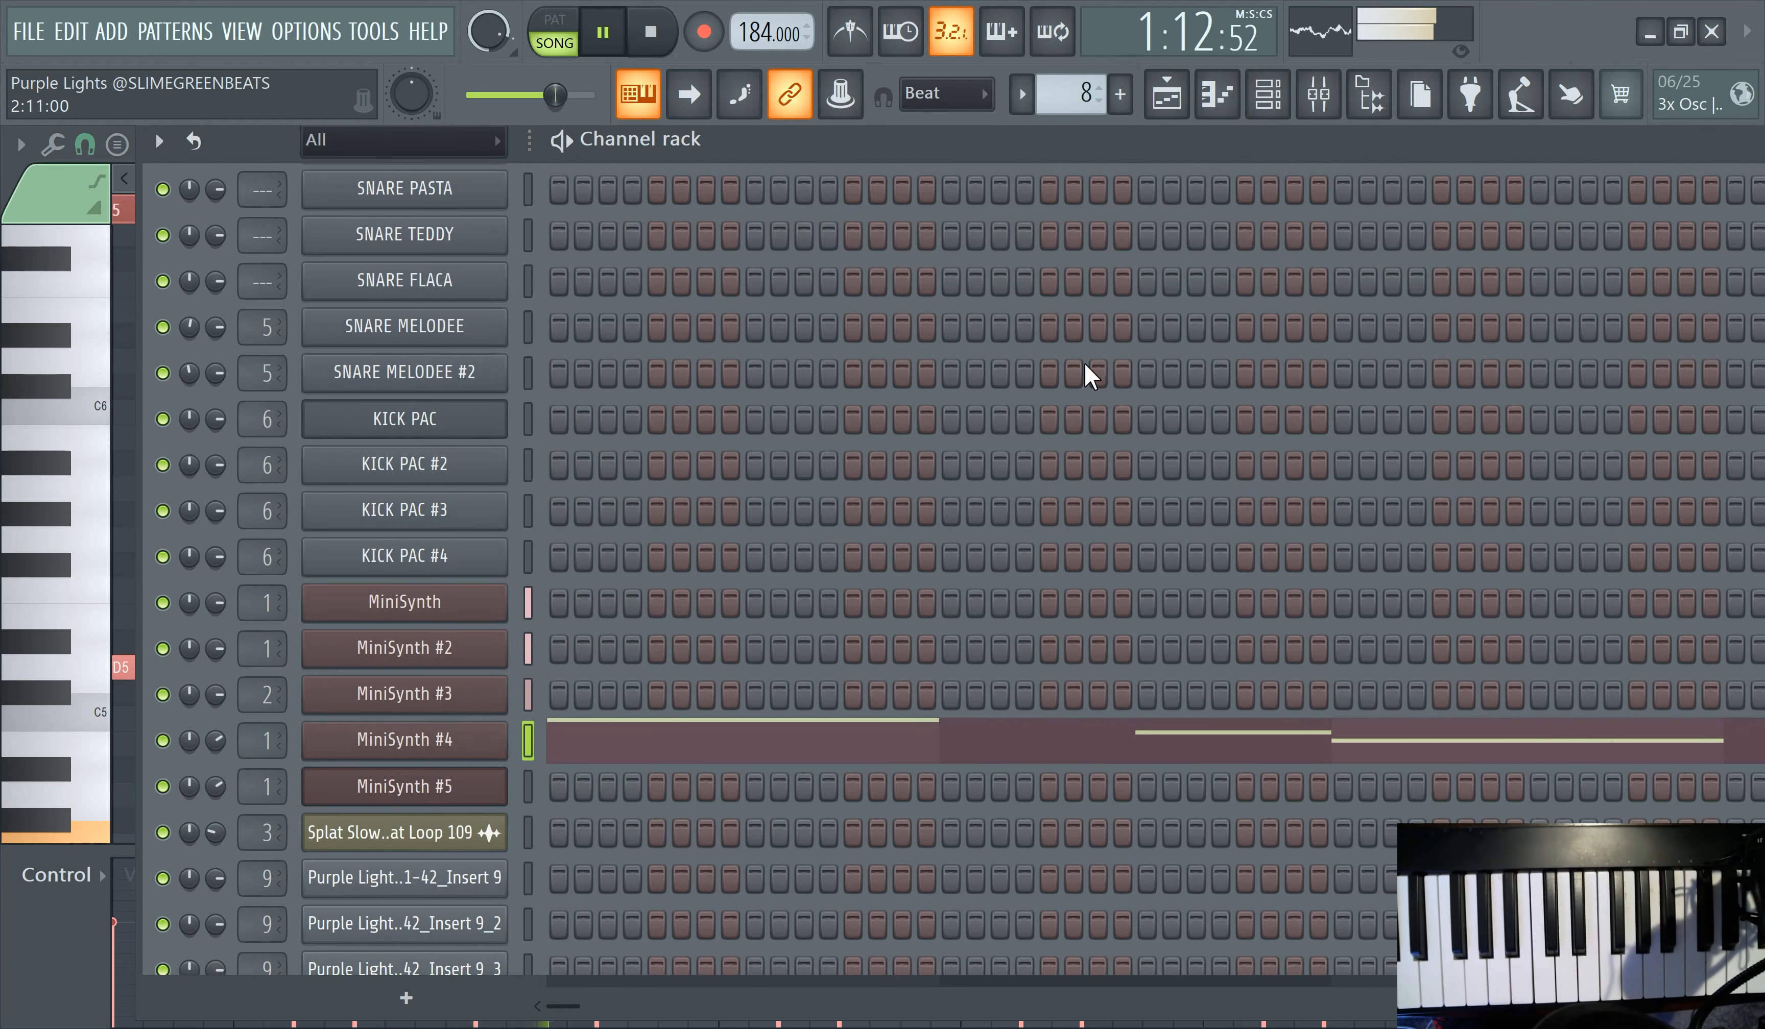
pyautogui.click(1166, 96)
pyautogui.scroll(6, 1457, 509)
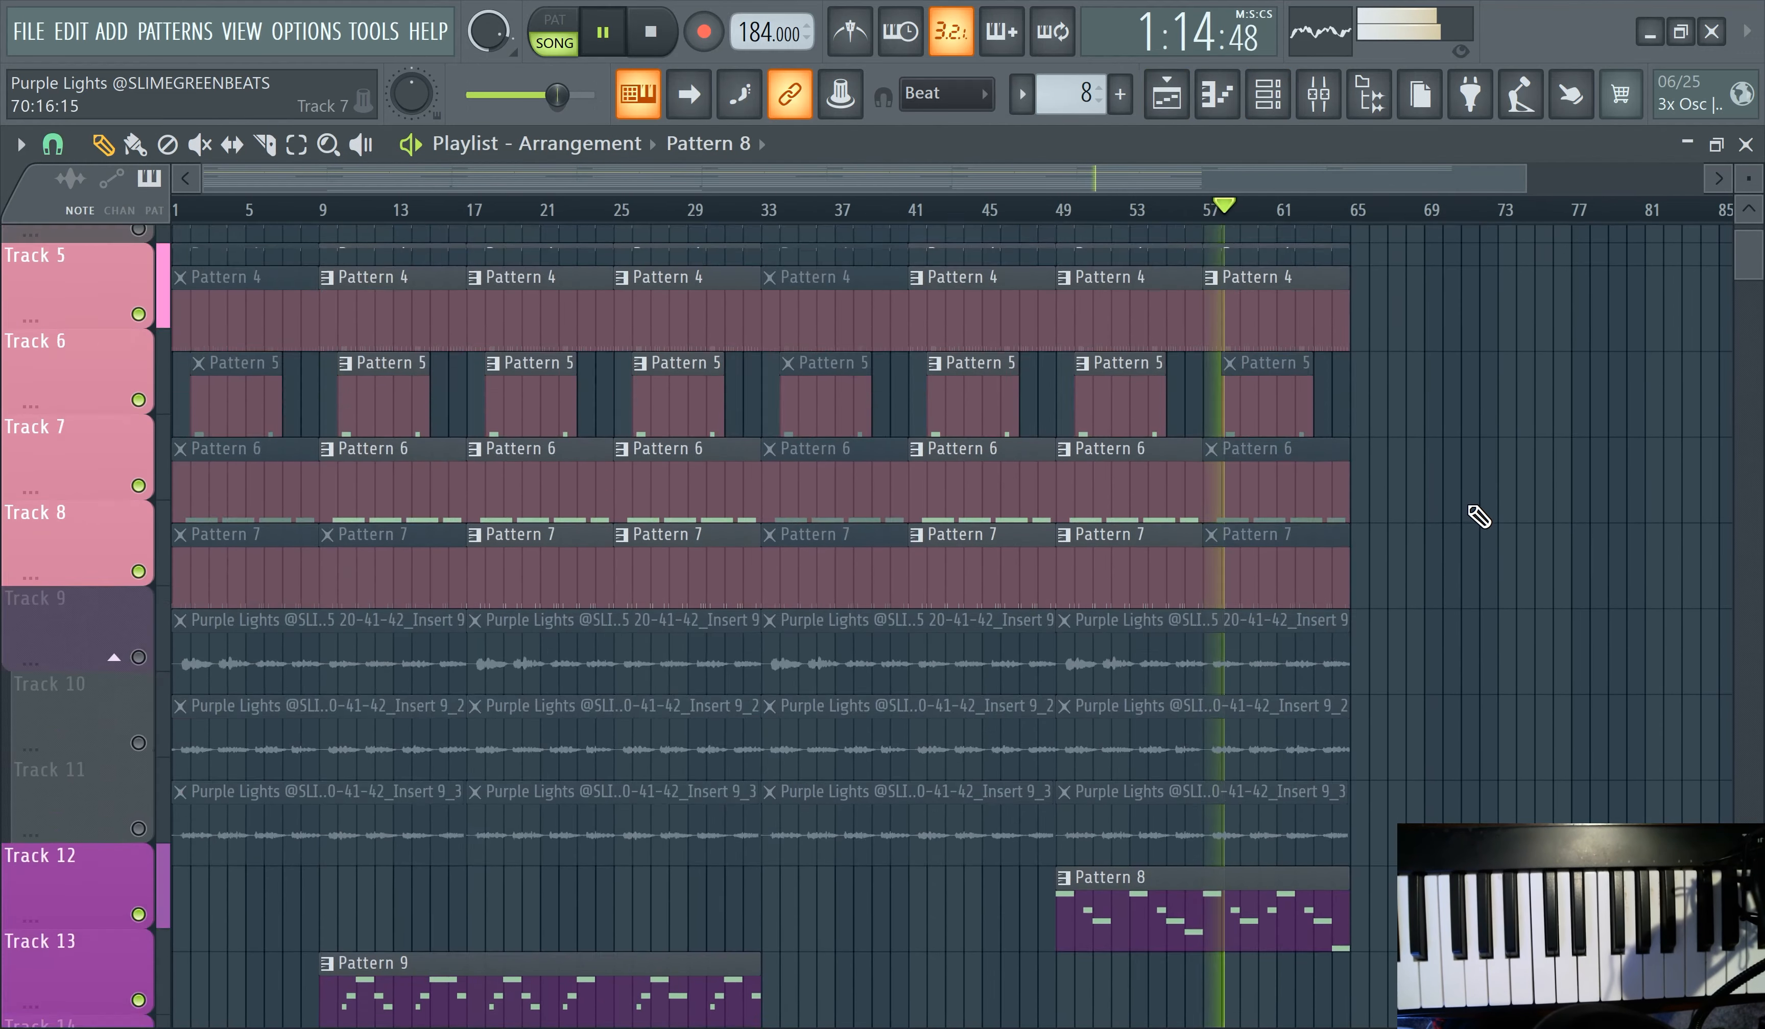
pyautogui.scroll(-4, 1469, 532)
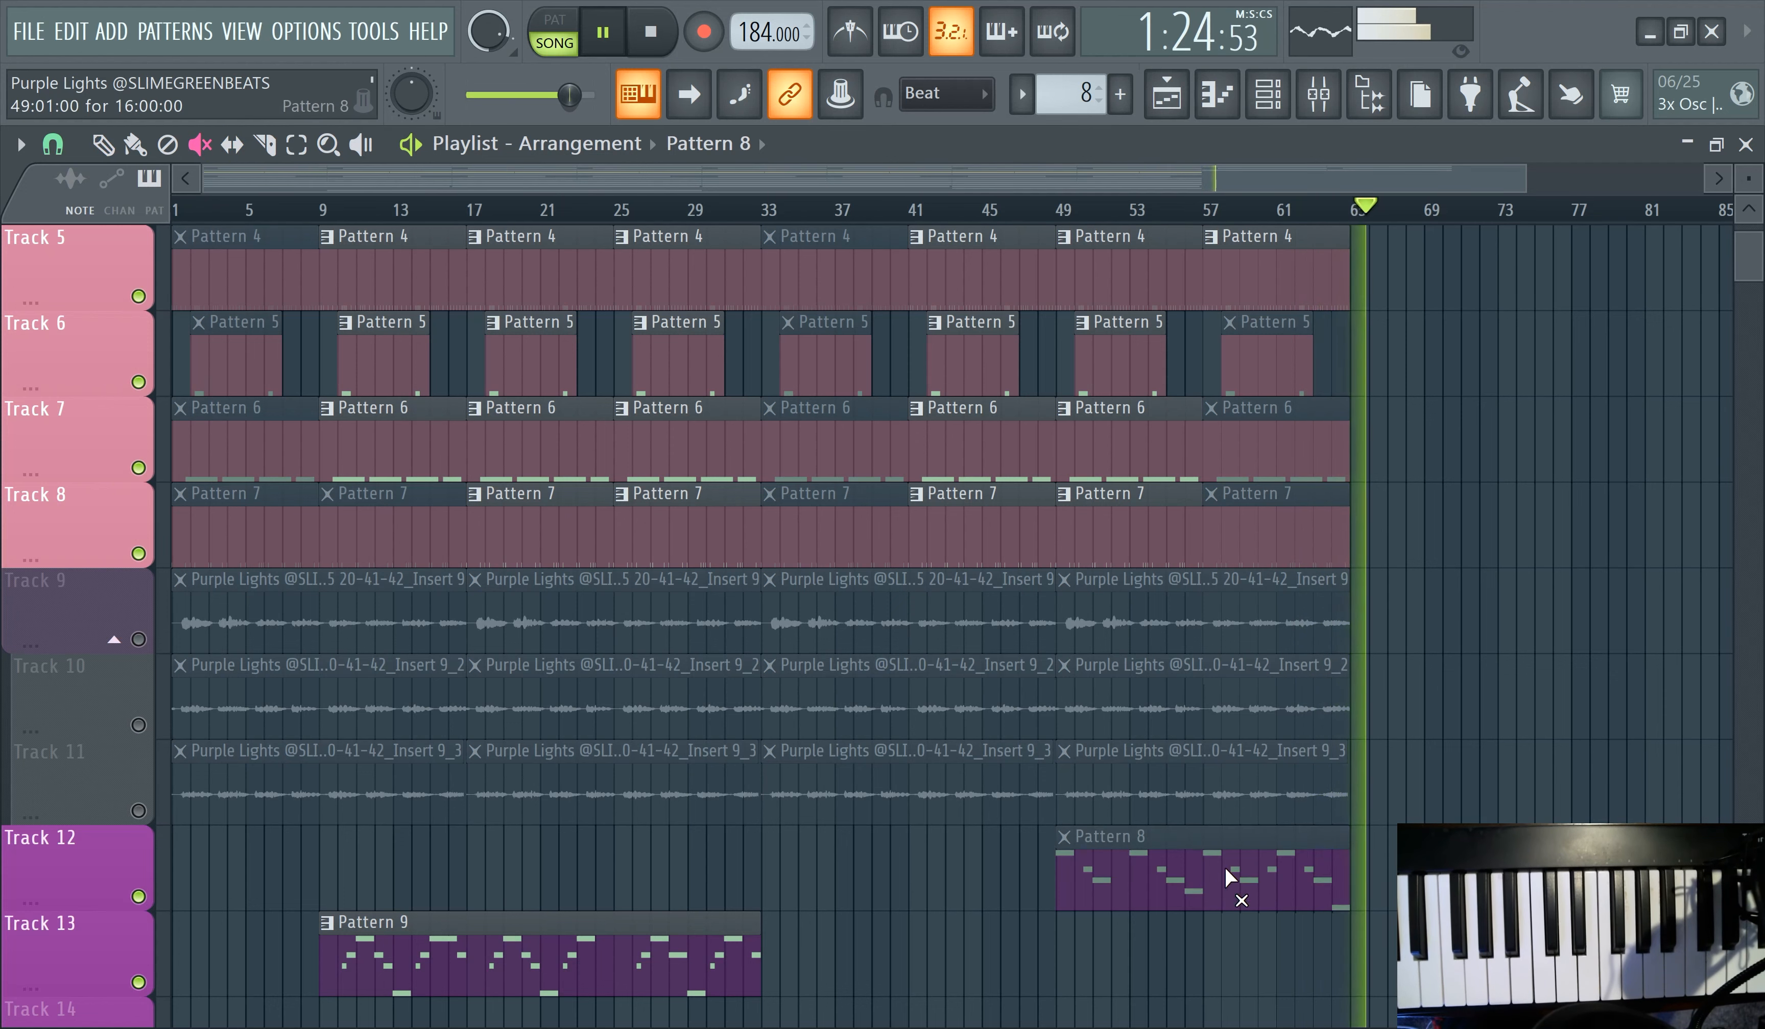
# - Mute the audio loop on Track 4 and save the project
pyautogui.scroll(4, 1405, 612)
pyautogui.scroll(-1, 1416, 612)
pyautogui.hotkey('ctrl', 's')
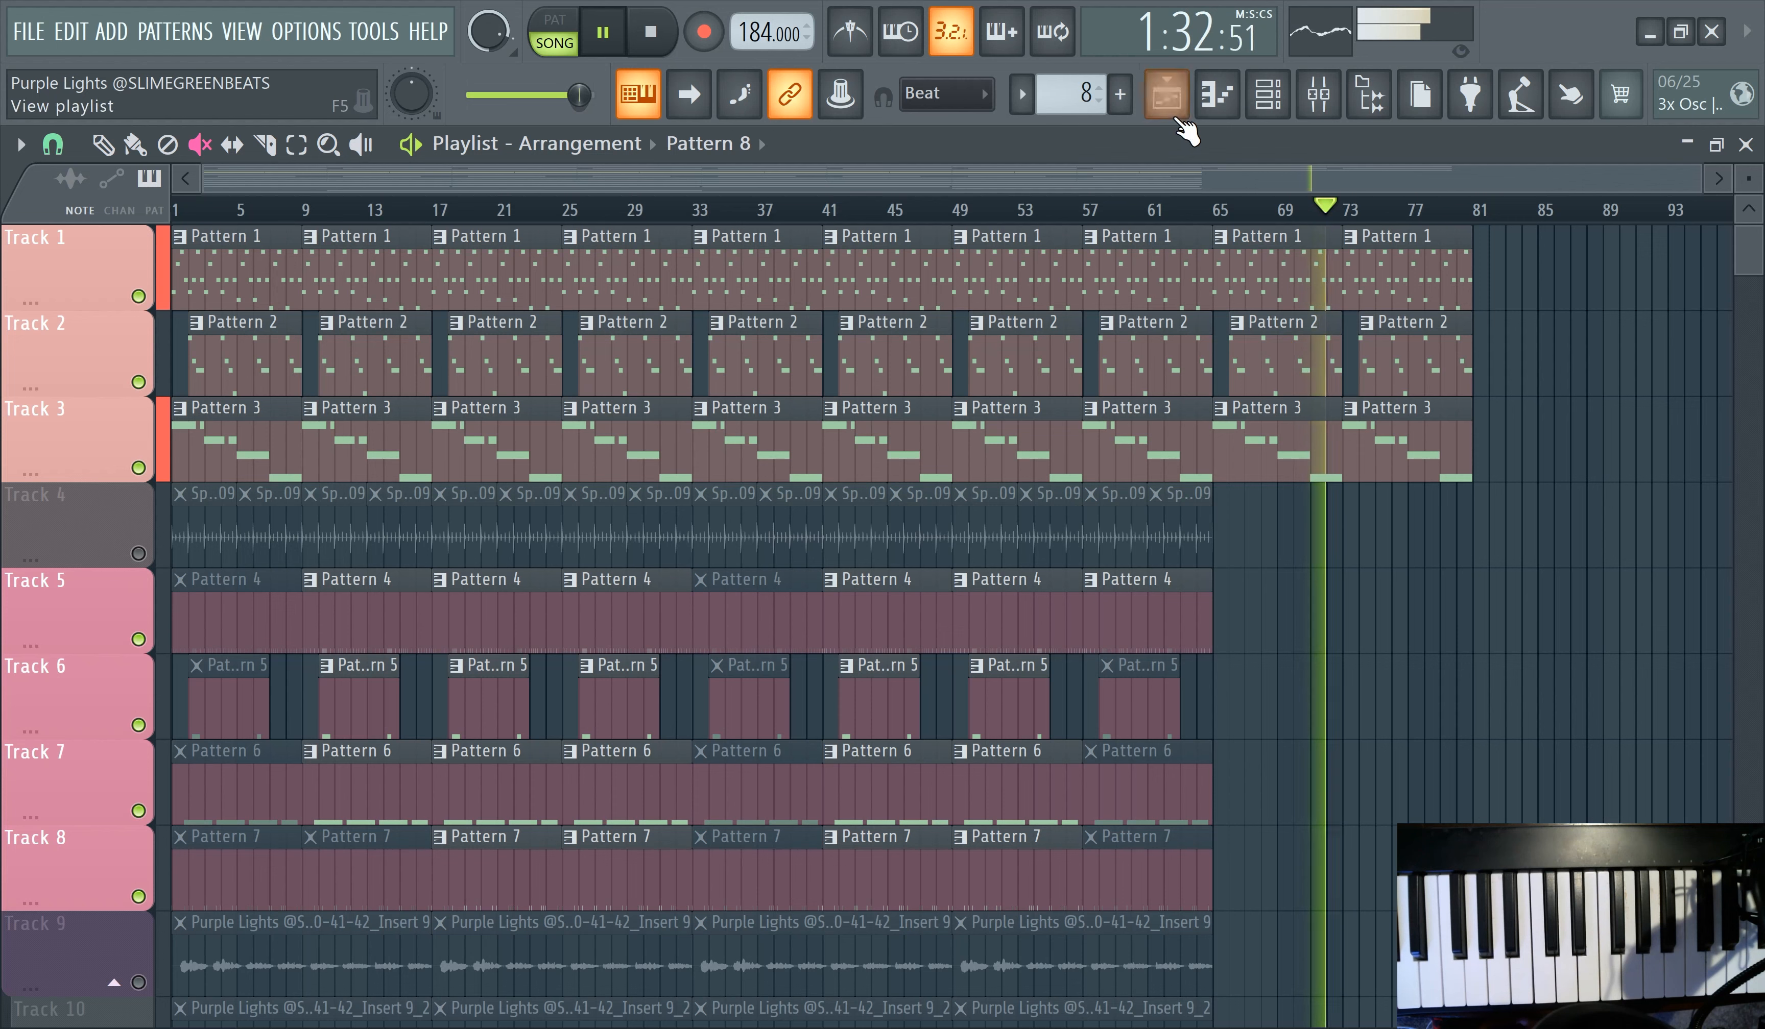
pyautogui.scroll(-1, 1501, 682)
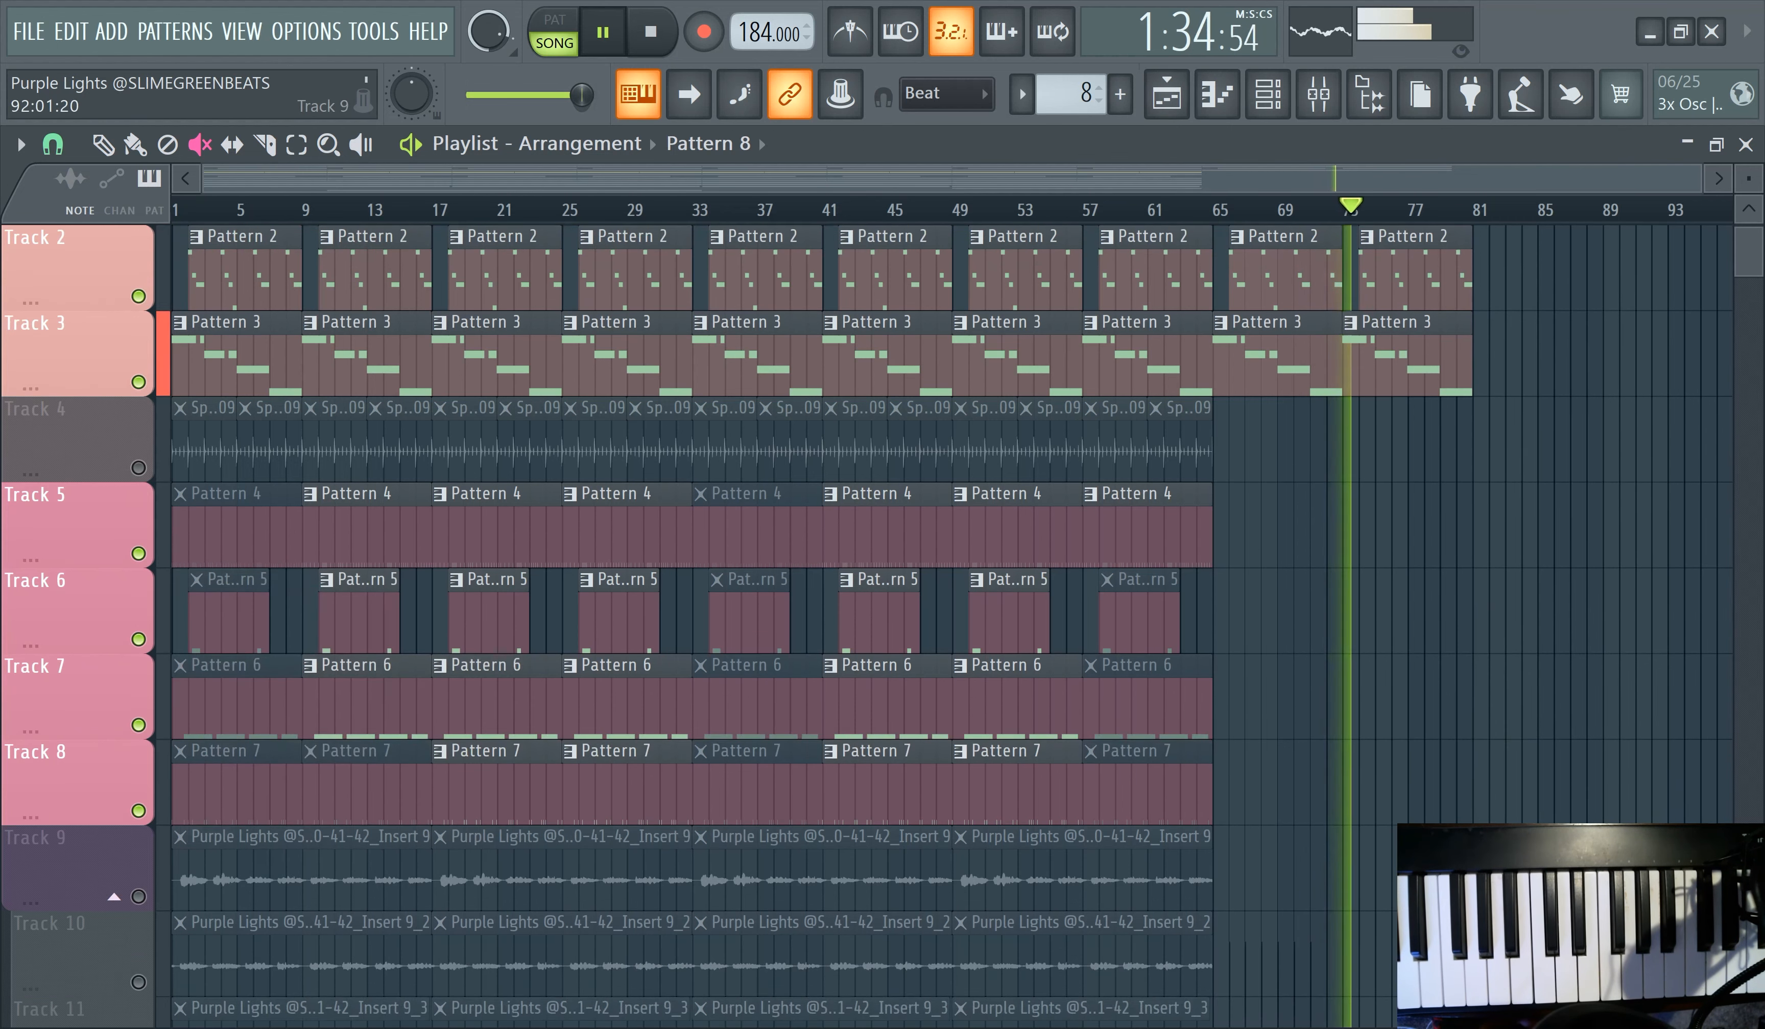